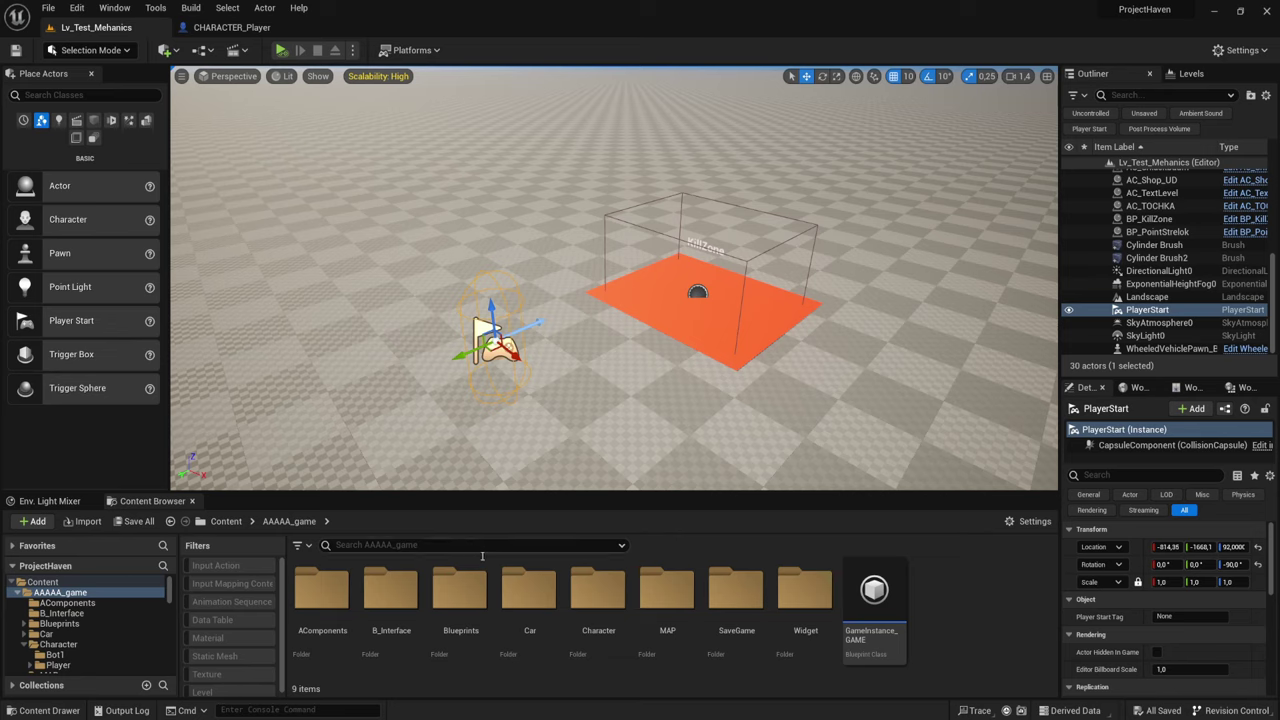
- In the AComponents folder, make a new Actor Component Blueprint Class named ACOMP_Helth and open it
{"action": "double_click", "coordinate": [338, 582]}
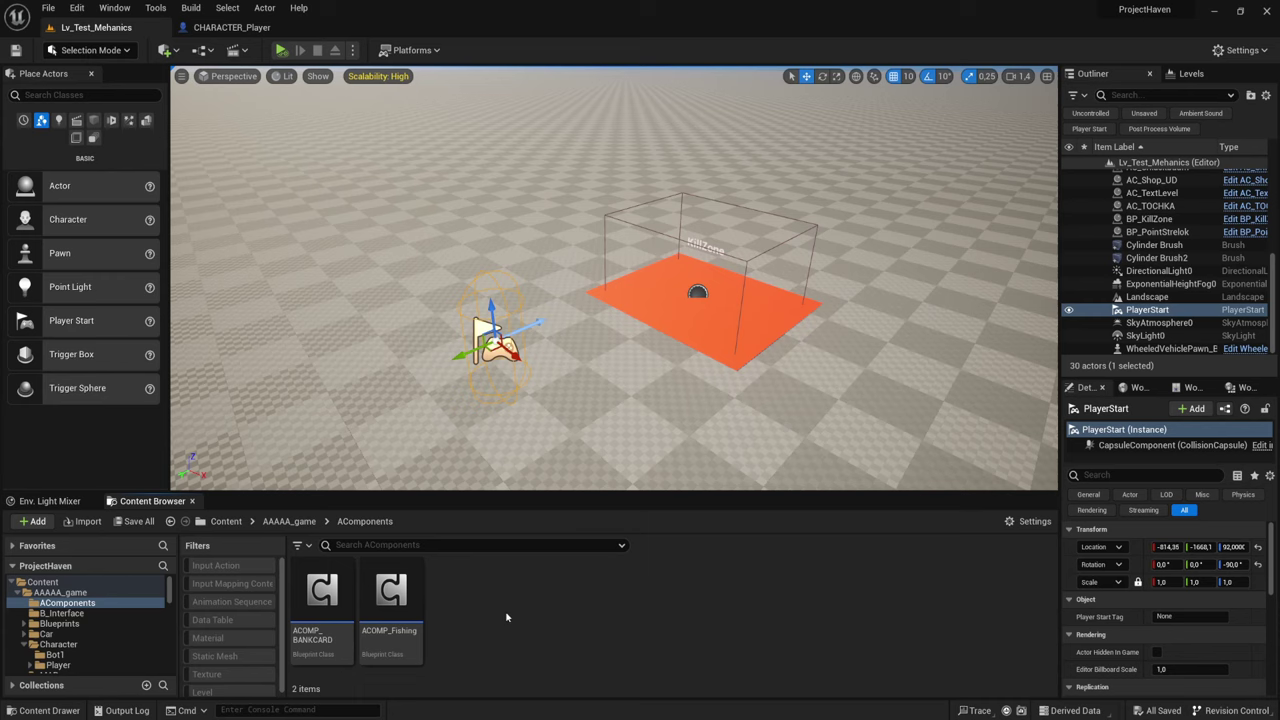
{"action": "right_click", "coordinate": [506, 617]}
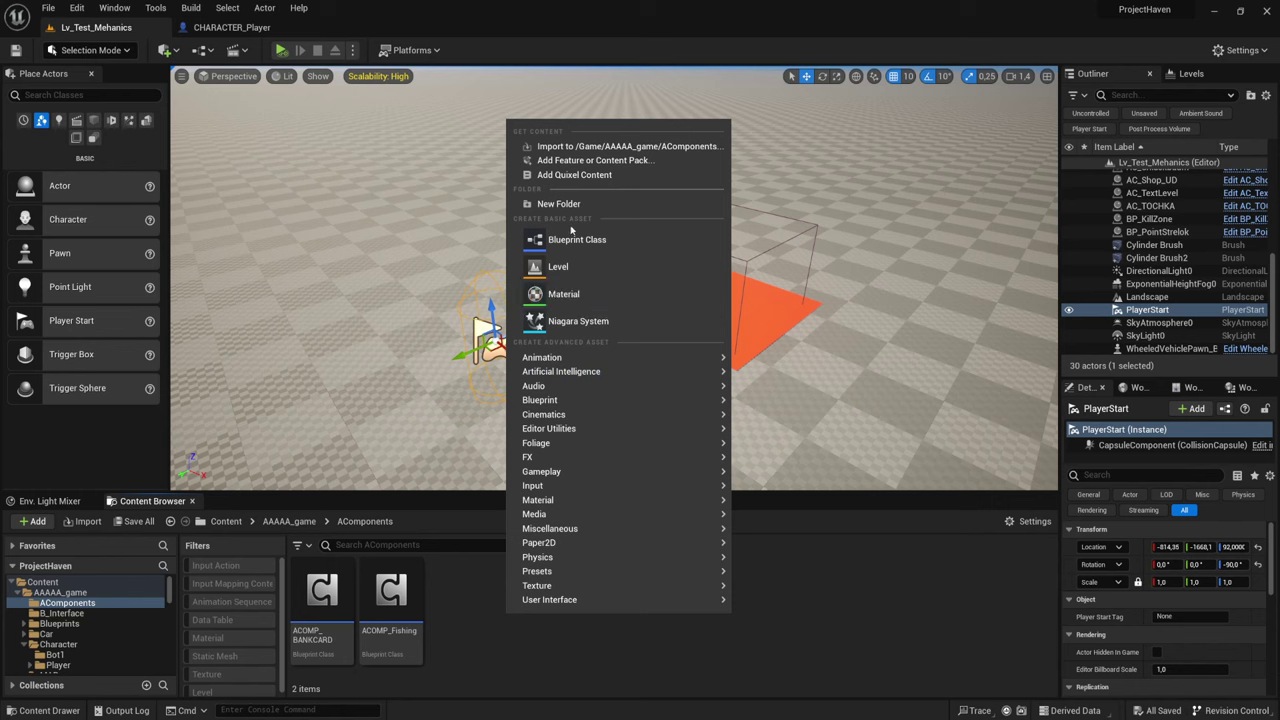
{"action": "left_click", "coordinate": [569, 239]}
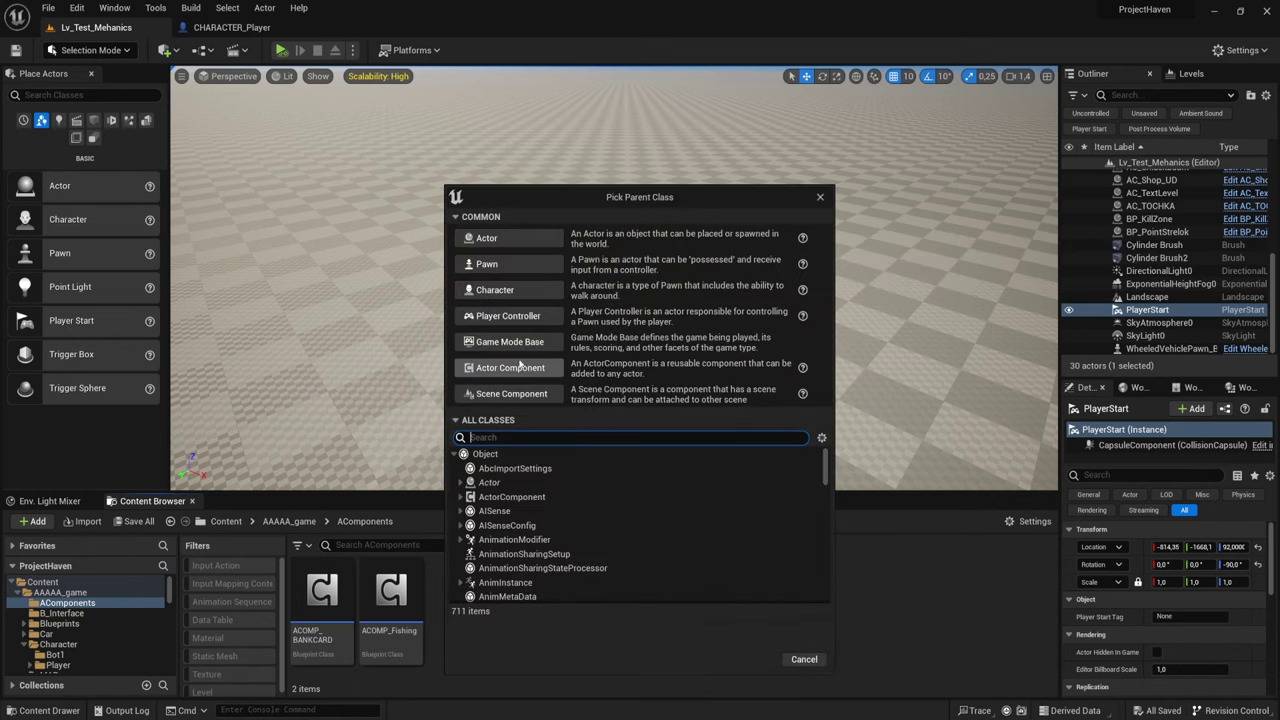
{"action": "left_click", "coordinate": [519, 366]}
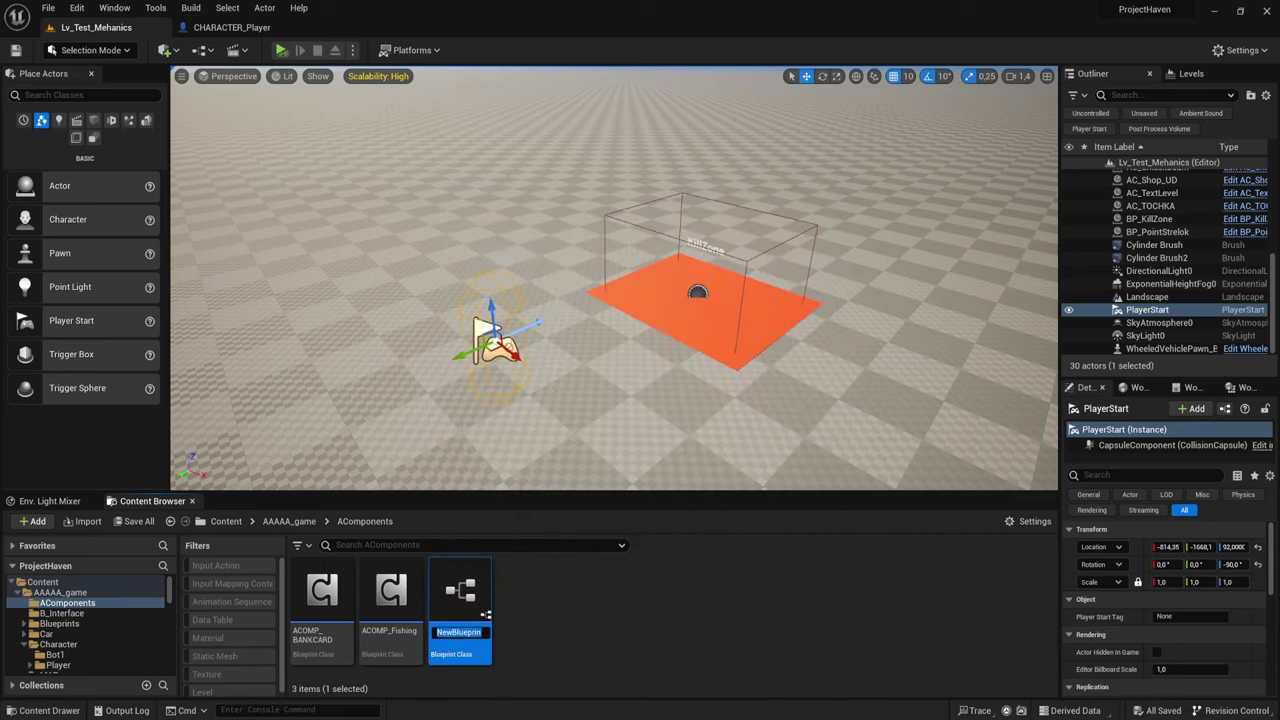
{"action": "type", "text": "ACOMP_"}
{"action": "type", "text": "Hel"}
{"action": "type", "text": "th"}
{"action": "key", "text": "Return"}
{"action": "key", "text": "Return"}
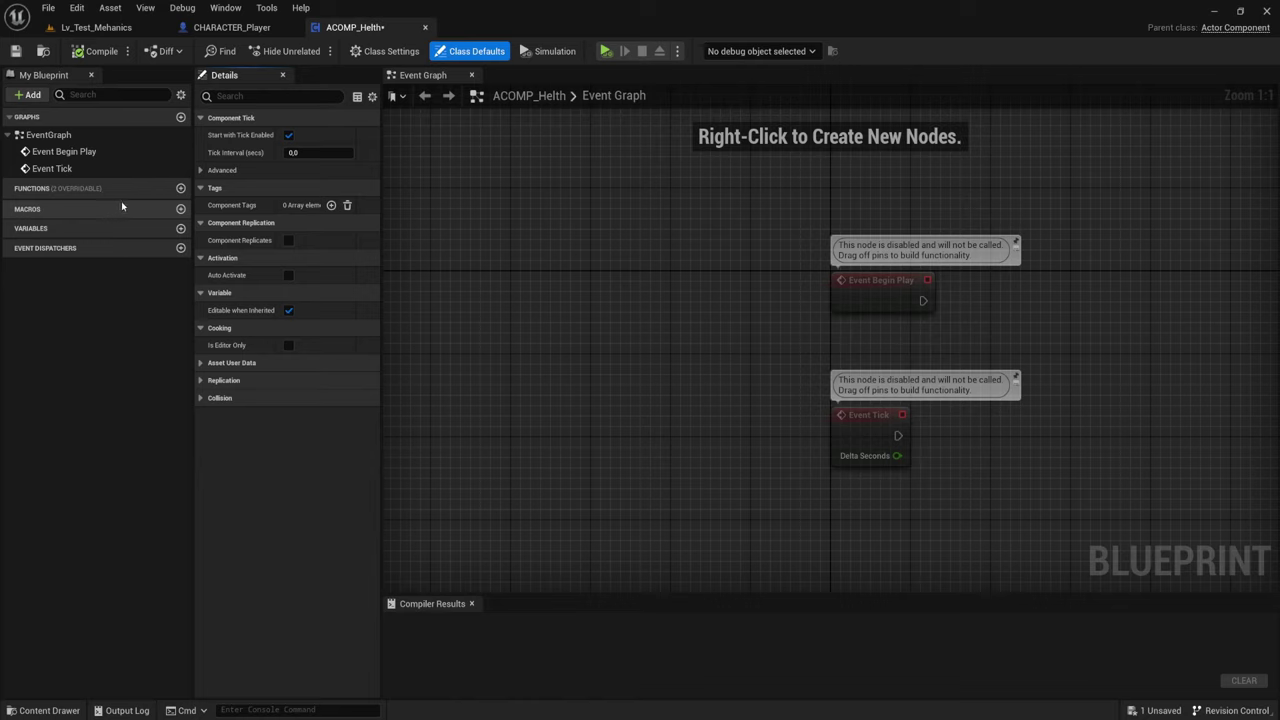
- Add a Float variable named Curect_HP
{"action": "left_click", "coordinate": [180, 228]}
{"action": "left_click", "coordinate": [163, 246]}
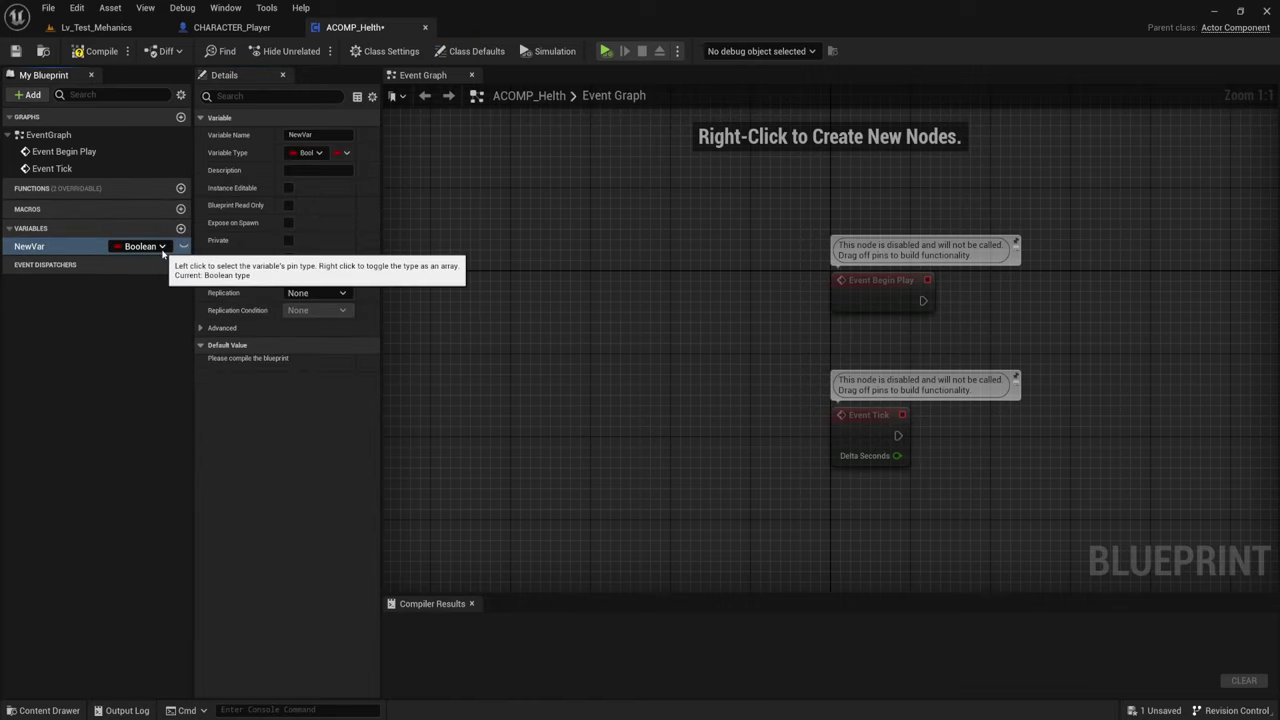
{"action": "left_click", "coordinate": [163, 247]}
{"action": "left_click", "coordinate": [140, 331]}
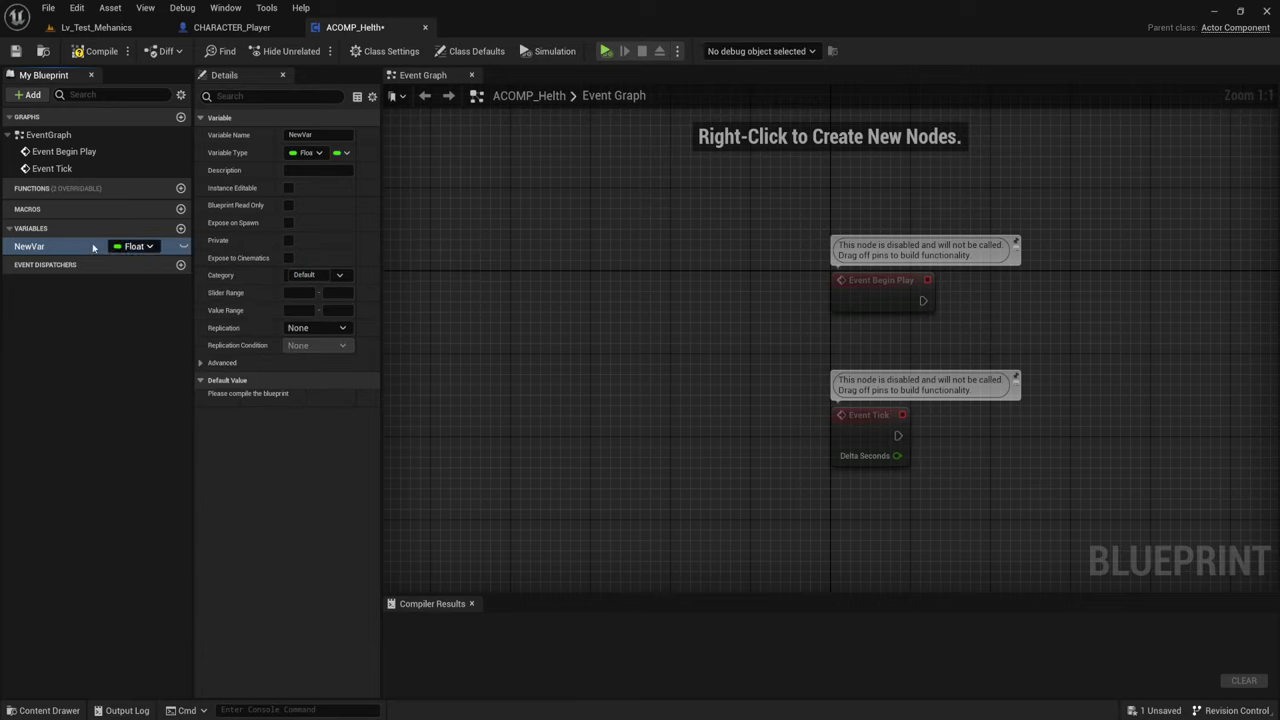
{"action": "double_click", "coordinate": [47, 246]}
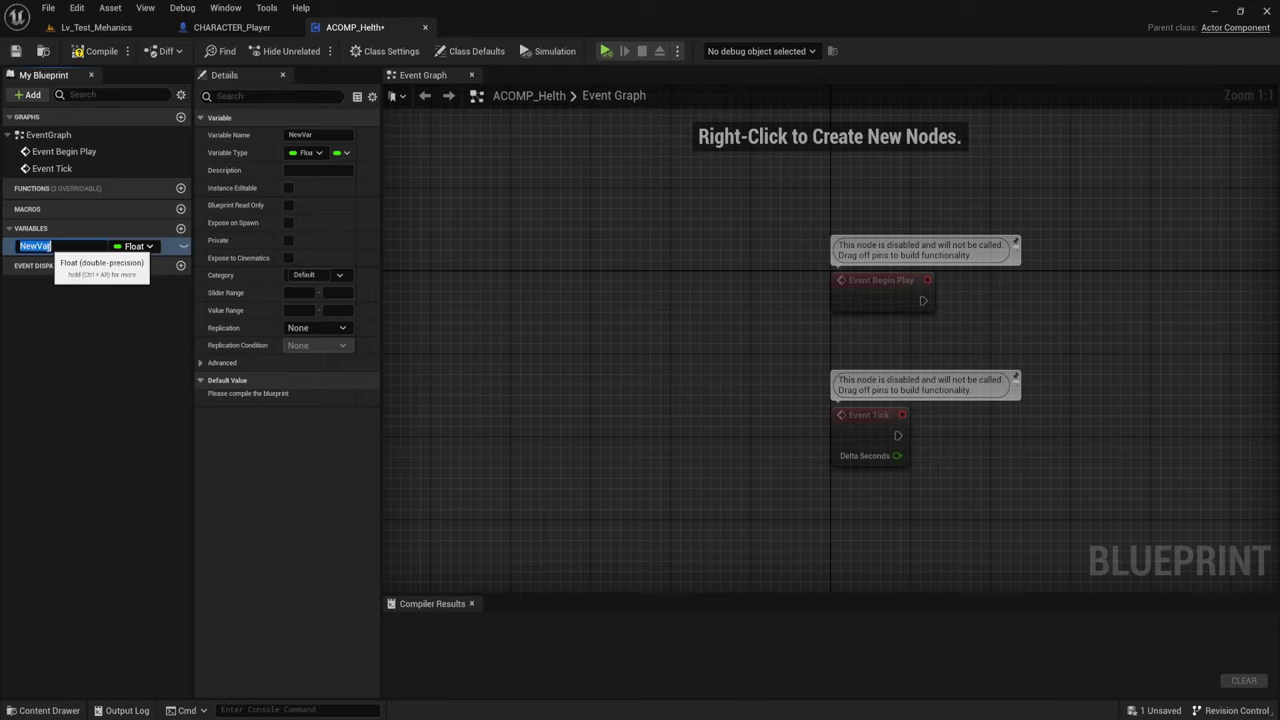
{"action": "type", "text": "Cu"}
{"action": "type", "text": "rect"}
{"action": "type", "text": "Hp"}
{"action": "key", "text": "BackSpace"}
{"action": "type", "text": "P"}
{"action": "left_click", "coordinate": [44, 246]}
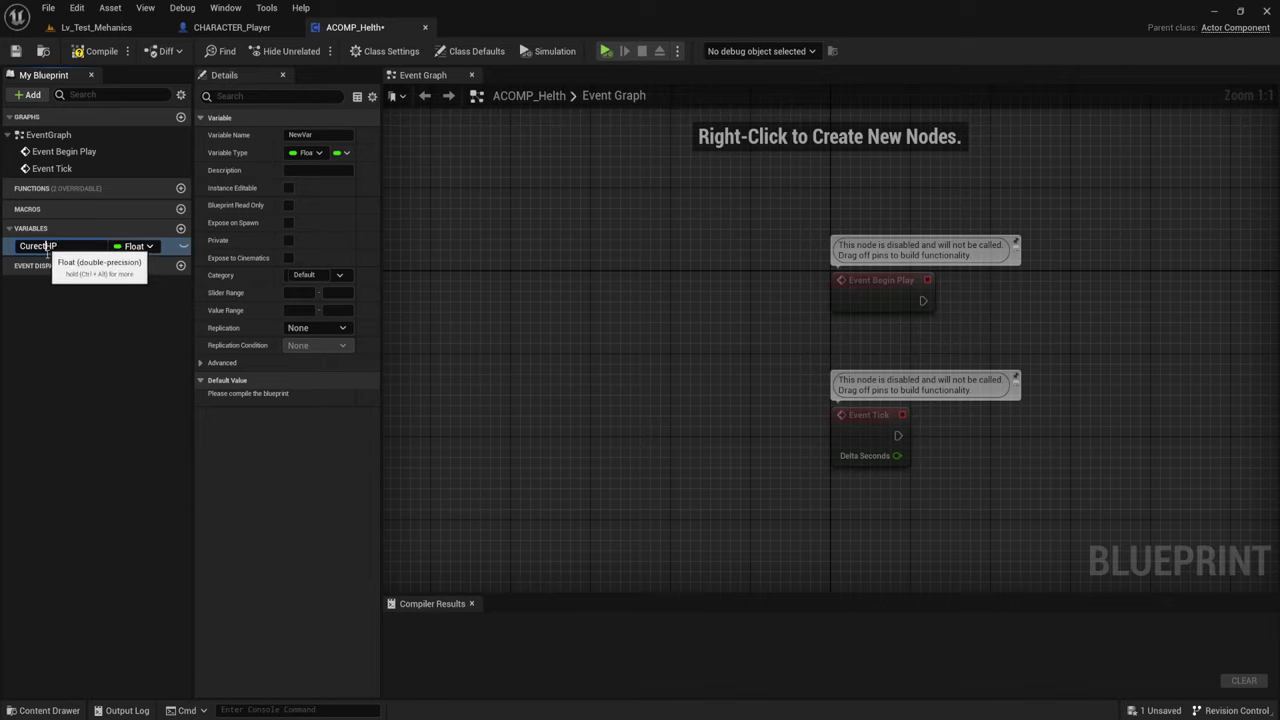
{"action": "type", "text": "_"}
{"action": "key", "text": "Return"}
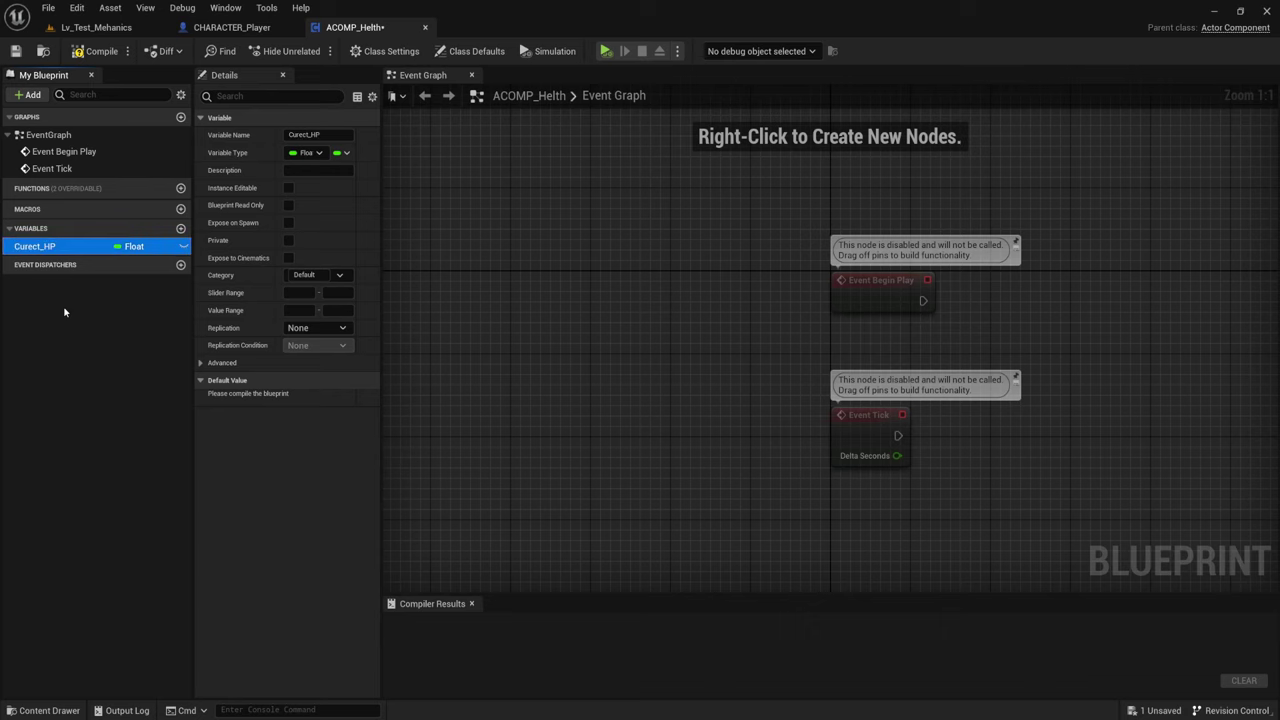
- Duplicate Curect_HP and rename the copy Max_HP
{"action": "right_click", "coordinate": [55, 251]}
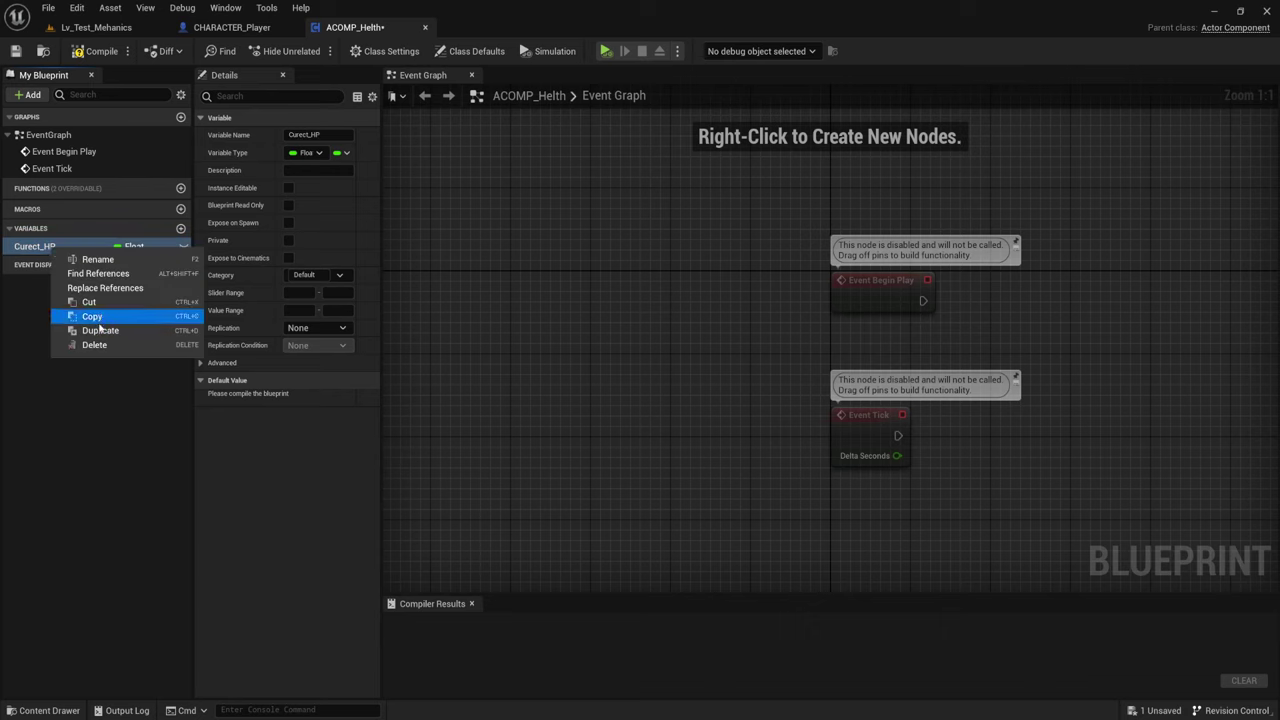
{"action": "left_click", "coordinate": [99, 330]}
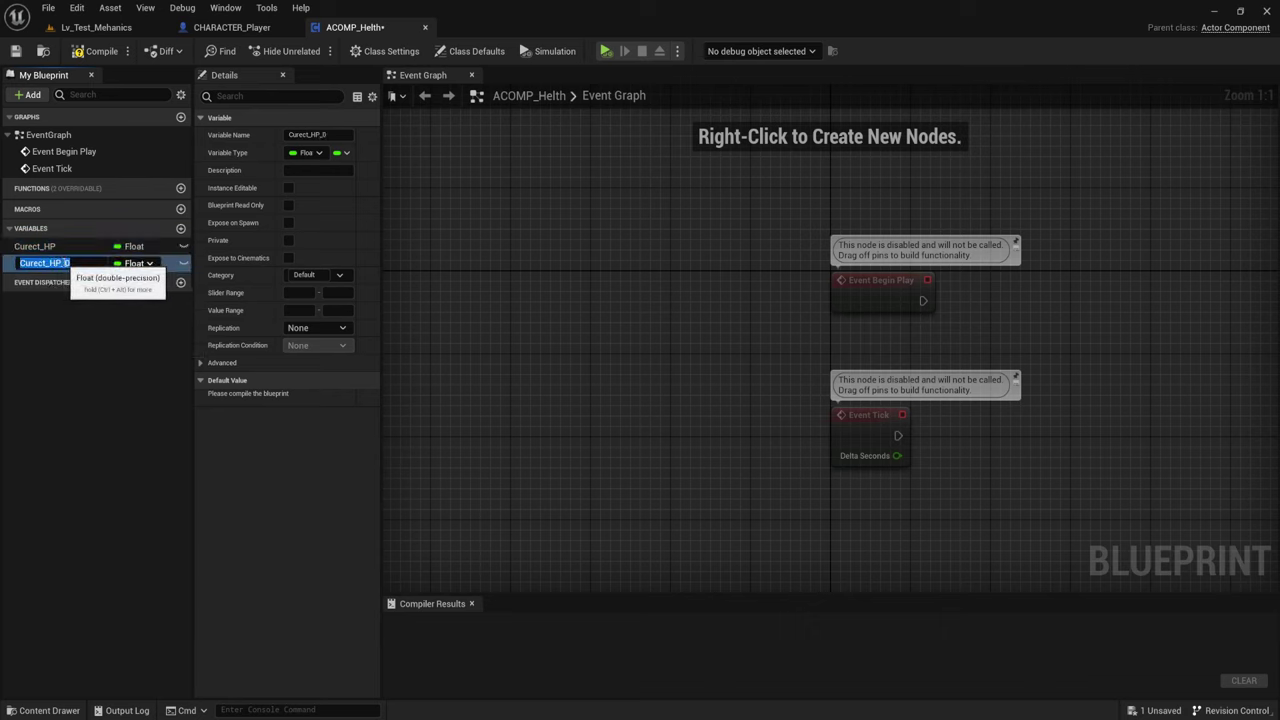
{"action": "left_click", "coordinate": [84, 265]}
{"action": "key", "text": "BackSpace"}
{"action": "key", "text": "BackSpace"}
{"action": "key", "text": "Left"}
{"action": "key", "text": "Left"}
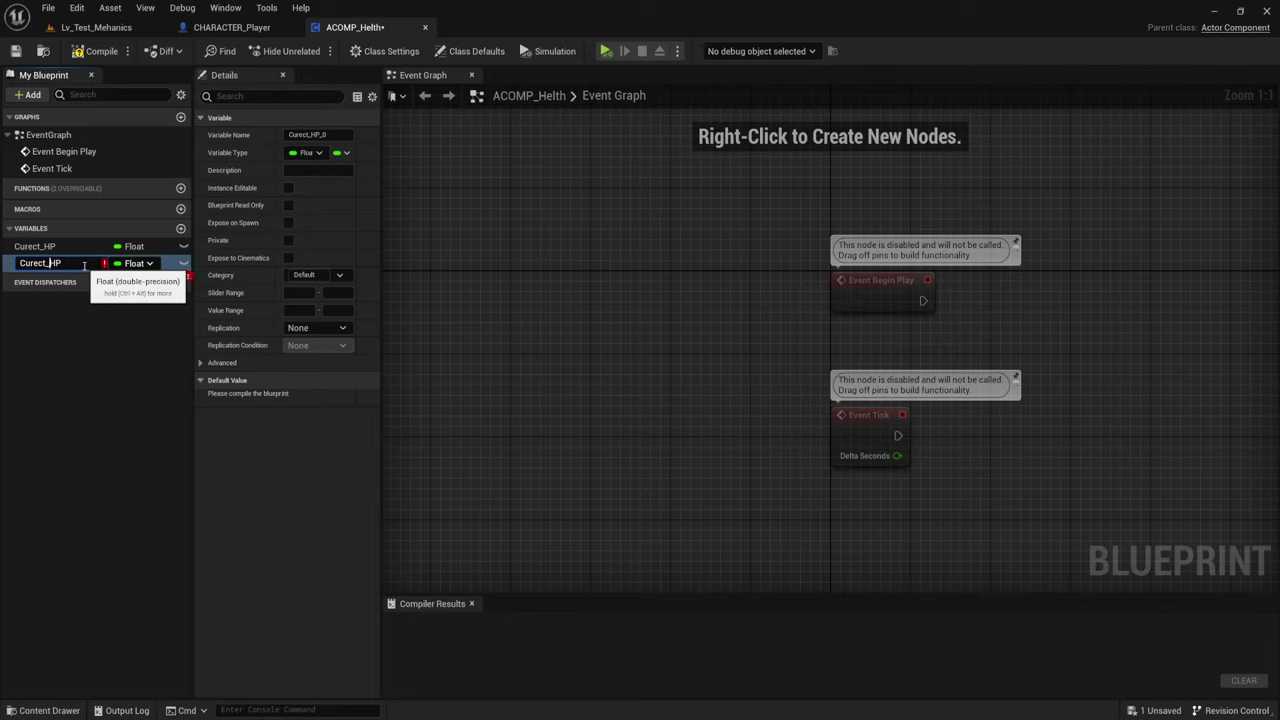
{"action": "key", "text": "BackSpace"}
{"action": "key", "text": "BackSpace"}
{"action": "key", "text": "BackSpace"}
{"action": "type", "text": "Max"}
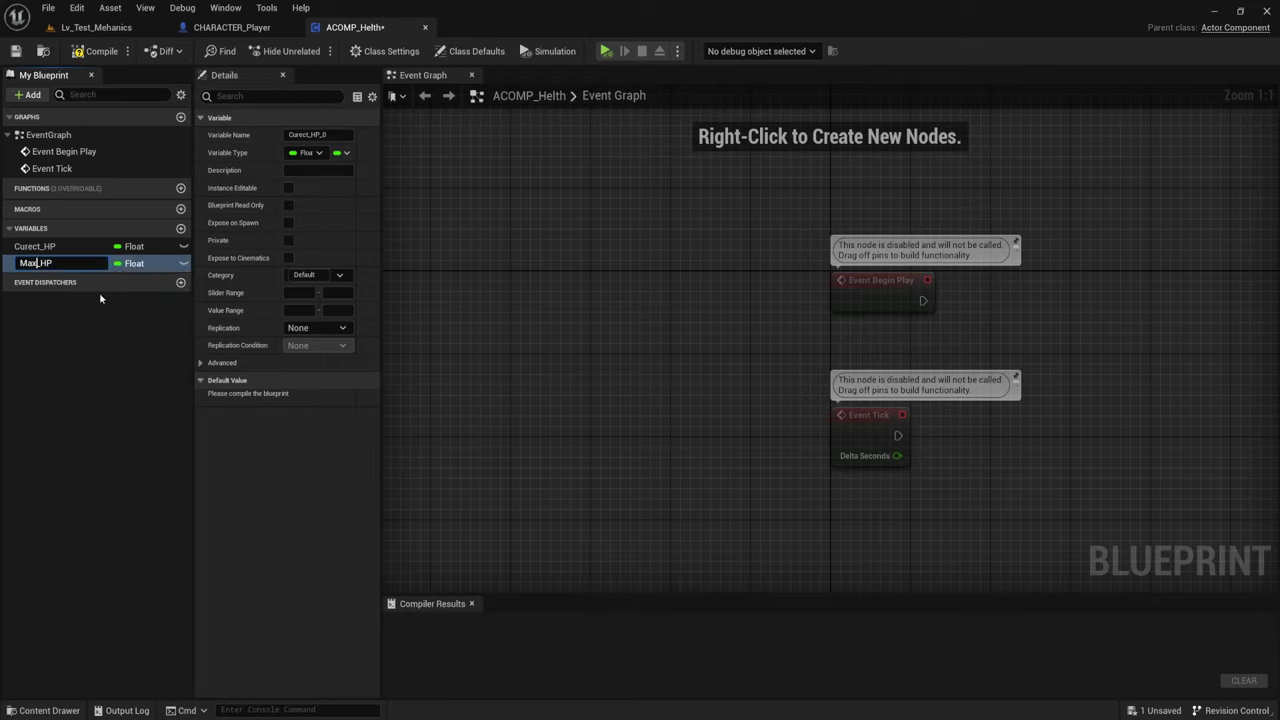
{"action": "key", "text": "Return"}
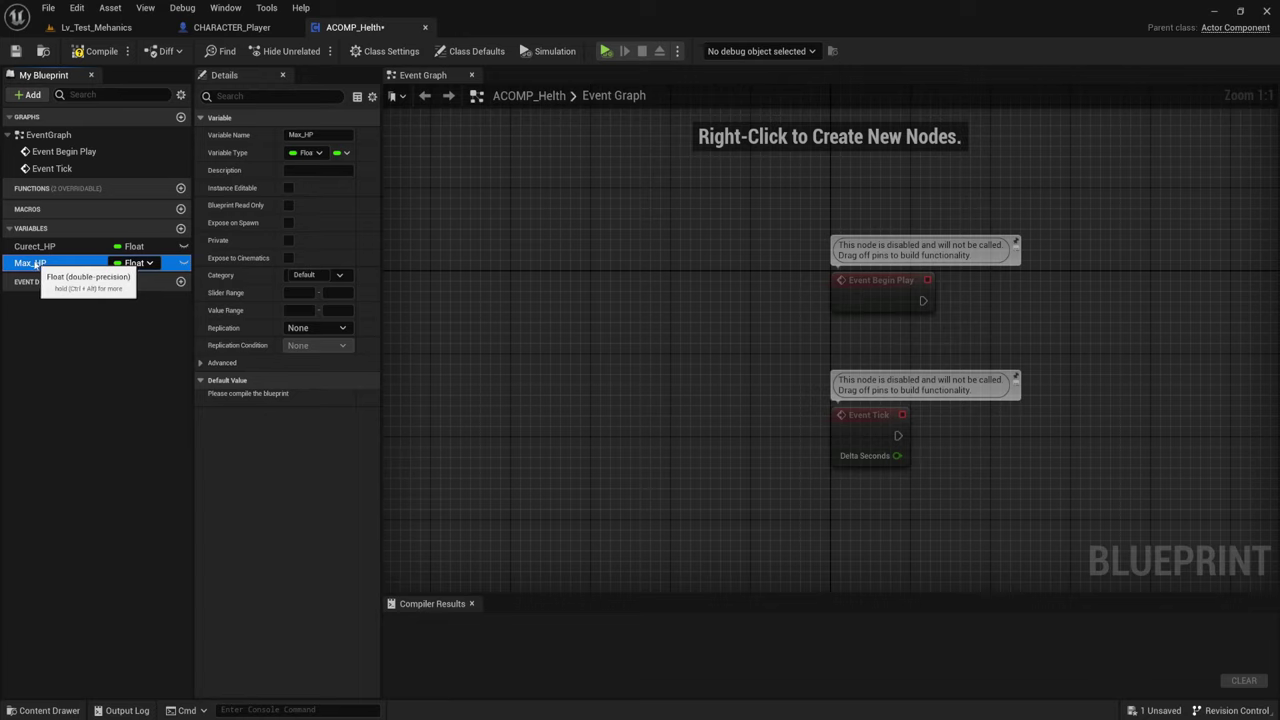
- Duplicate Max_HP and rename the copy Regenerate_HP
{"action": "right_click", "coordinate": [35, 264]}
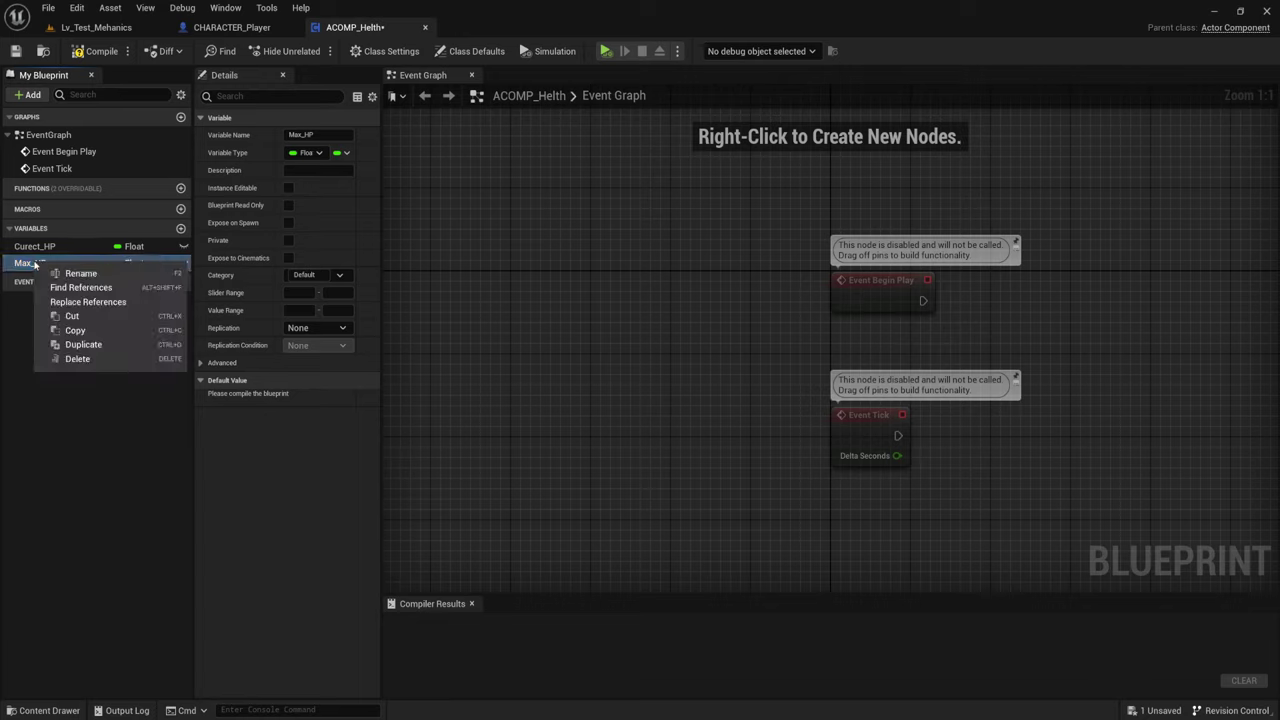
{"action": "left_click", "coordinate": [83, 344]}
{"action": "left_click", "coordinate": [54, 281]}
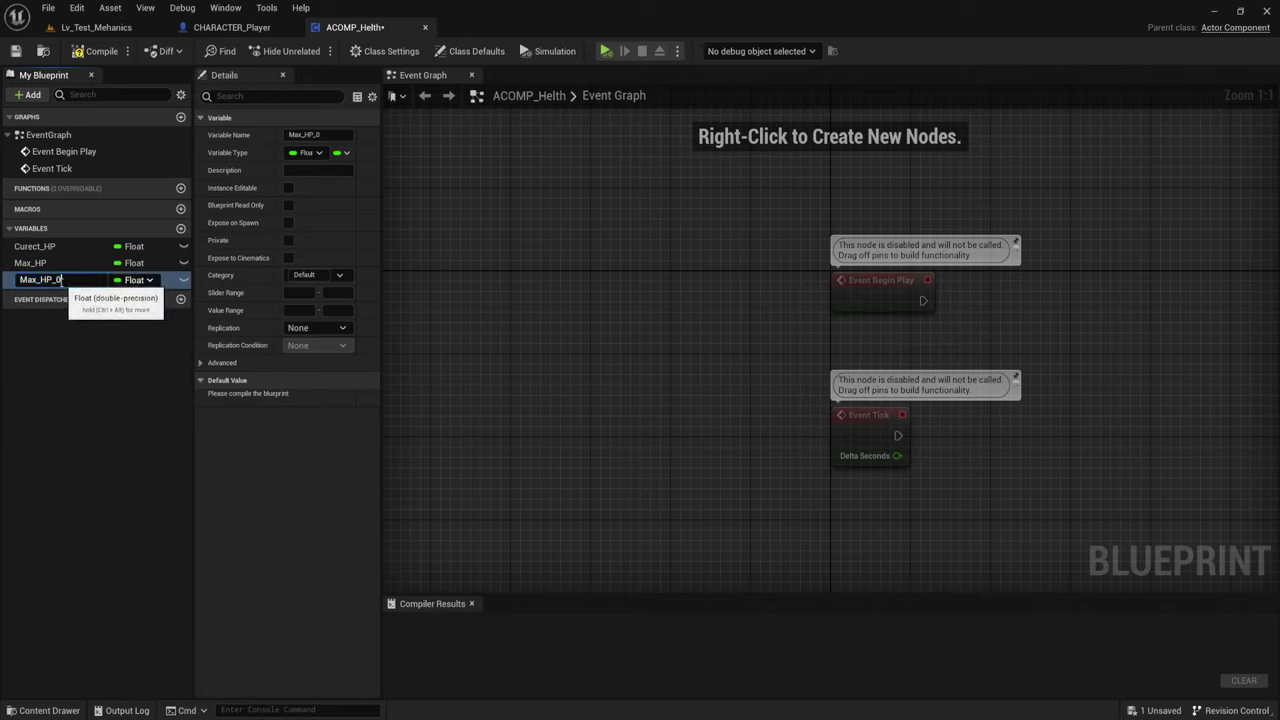
{"action": "key", "text": "BackSpace"}
{"action": "key", "text": "BackSpace"}
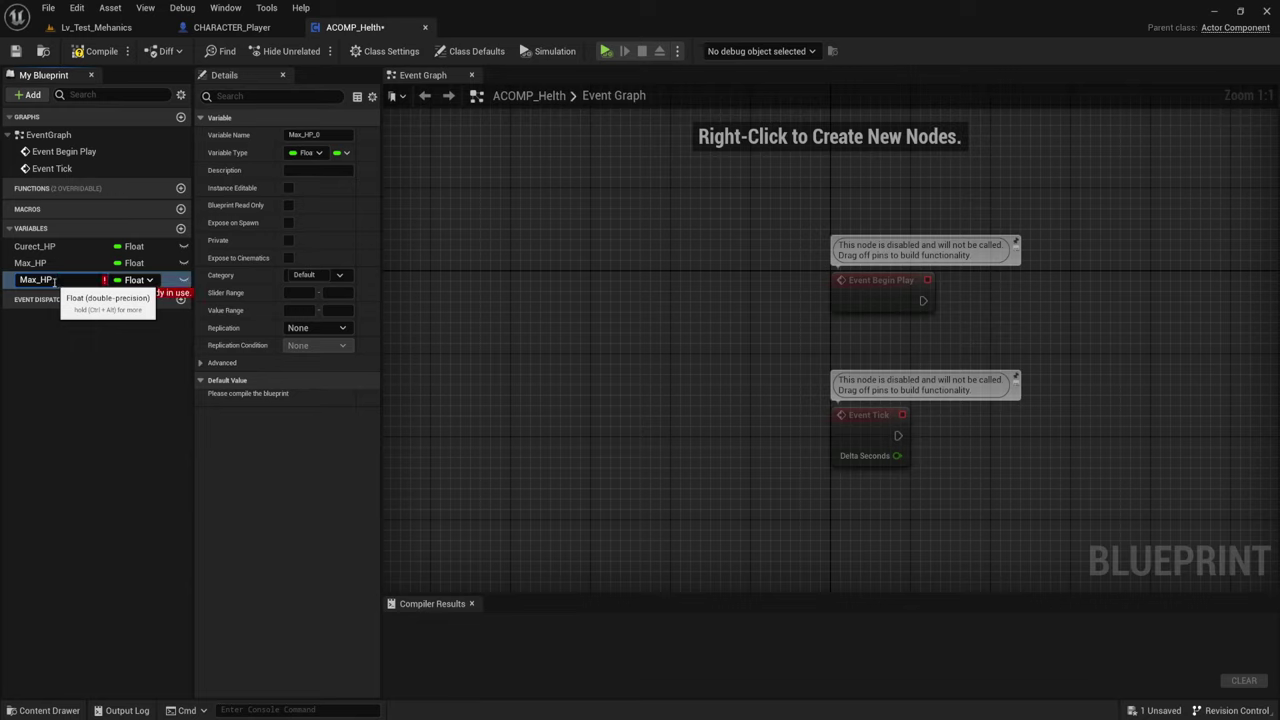
{"action": "key", "text": "BackSpace"}
{"action": "key", "text": "BackSpace"}
{"action": "key", "text": "BackSpace"}
{"action": "type", "text": "Rege"}
{"action": "type", "text": "nerat"}
{"action": "type", "text": "e"}
{"action": "type", "text": "Ty"}
{"action": "key", "text": "BackSpace"}
{"action": "key", "text": "BackSpace"}
{"action": "key", "text": "Return"}
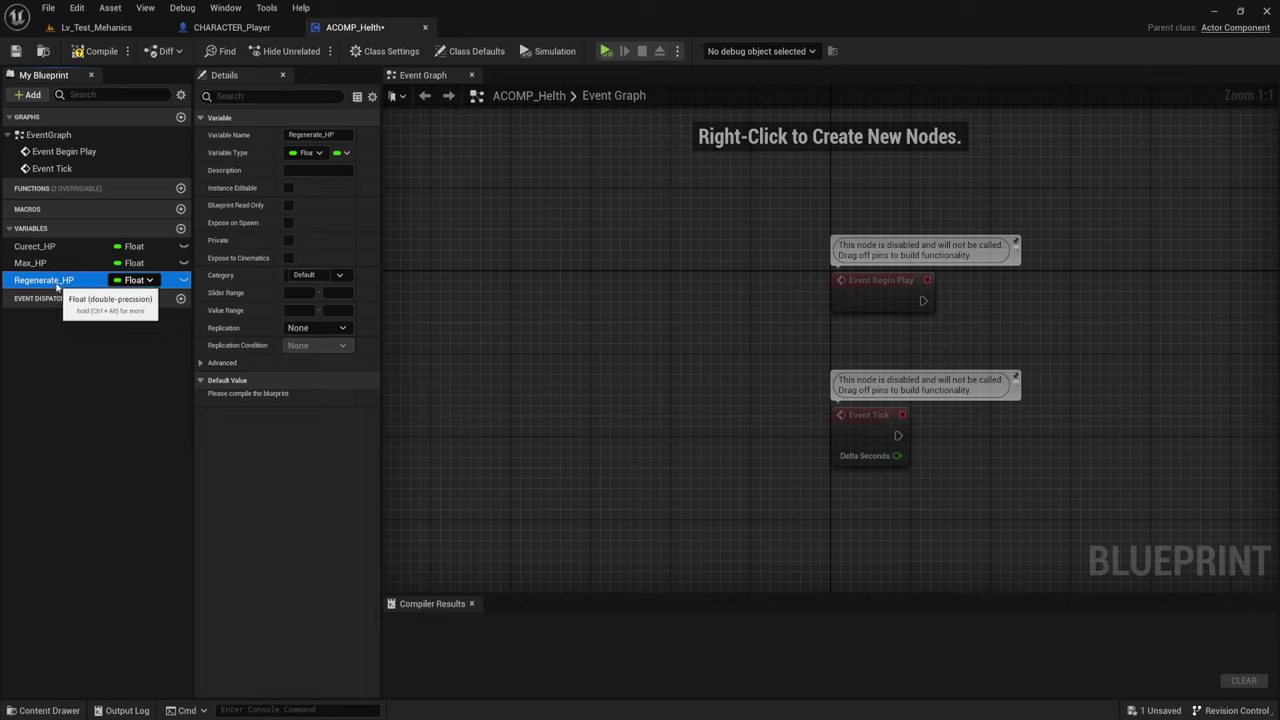
- Duplicate Regenerate_HP as a Float named Regenerate_time_HP
{"action": "right_click", "coordinate": [52, 284]}
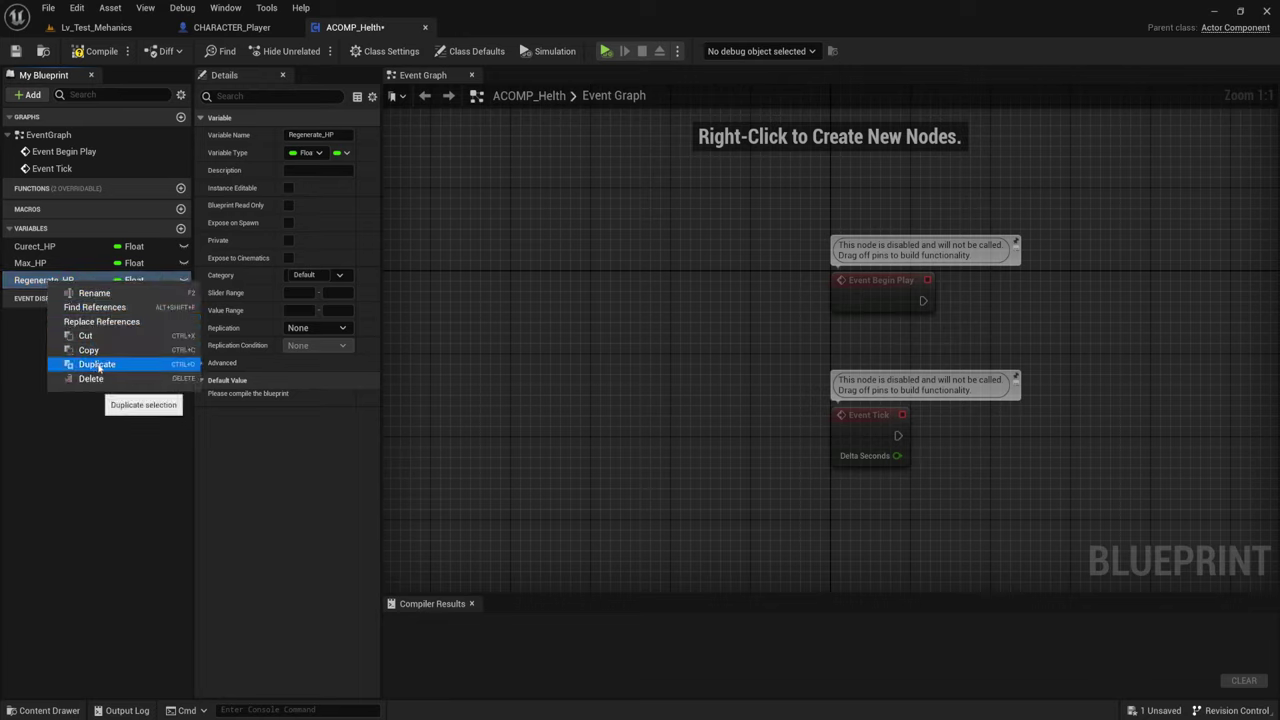
{"action": "left_click", "coordinate": [97, 364]}
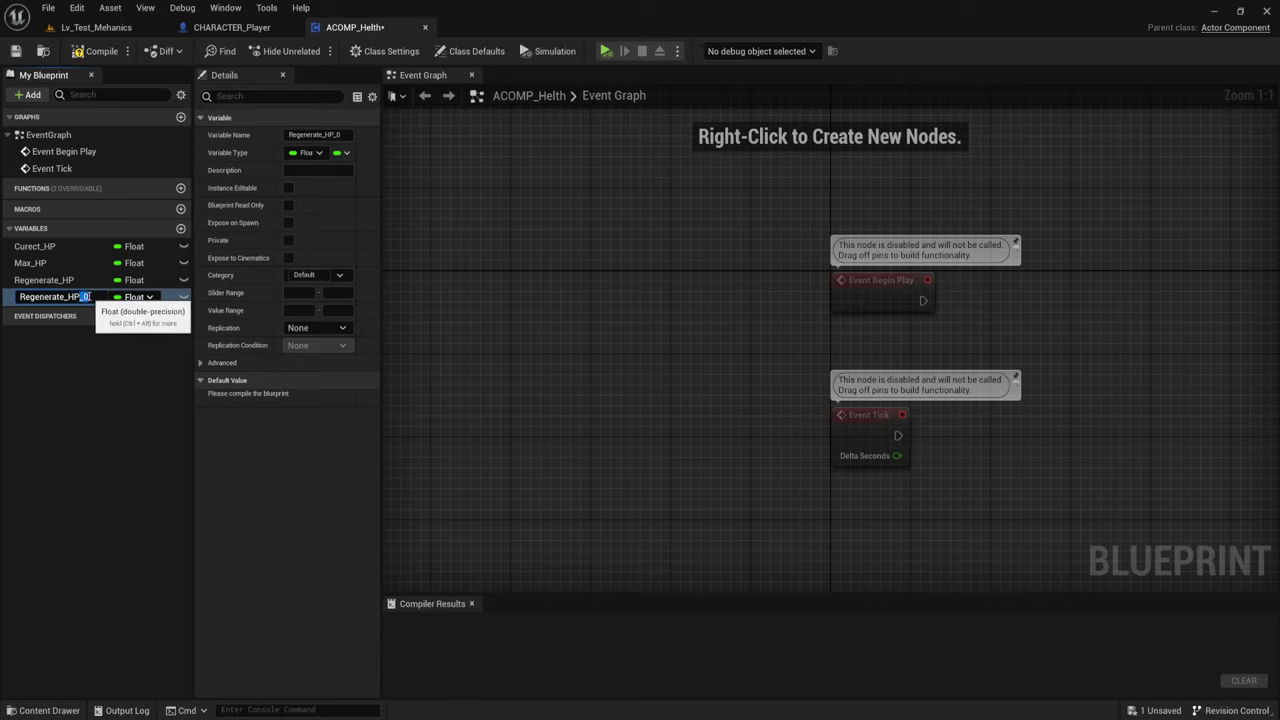
{"action": "key", "text": "BackSpace"}
{"action": "key", "text": "BackSpace"}
{"action": "type", "text": "_time"}
{"action": "key", "text": "Return"}
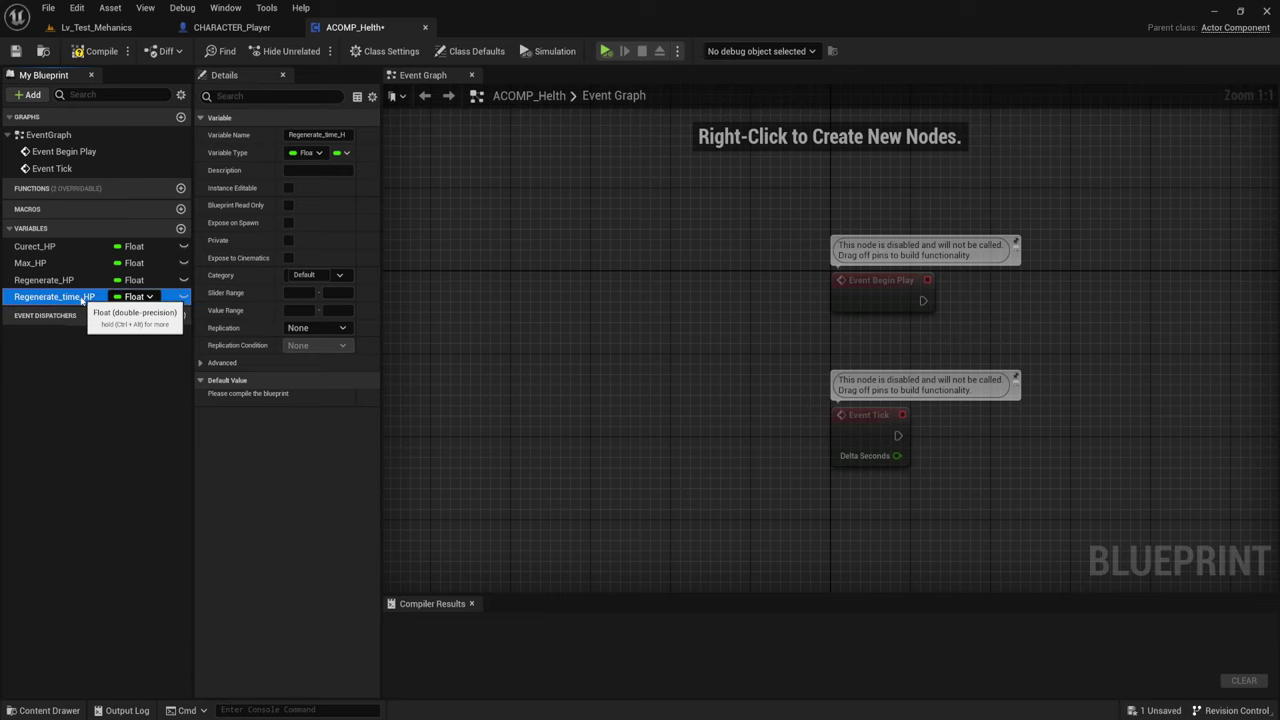
- Duplicate Regenerate_time_HP, name it Is Regenerate?, and change its type to Boolean
{"action": "right_click", "coordinate": [82, 297]}
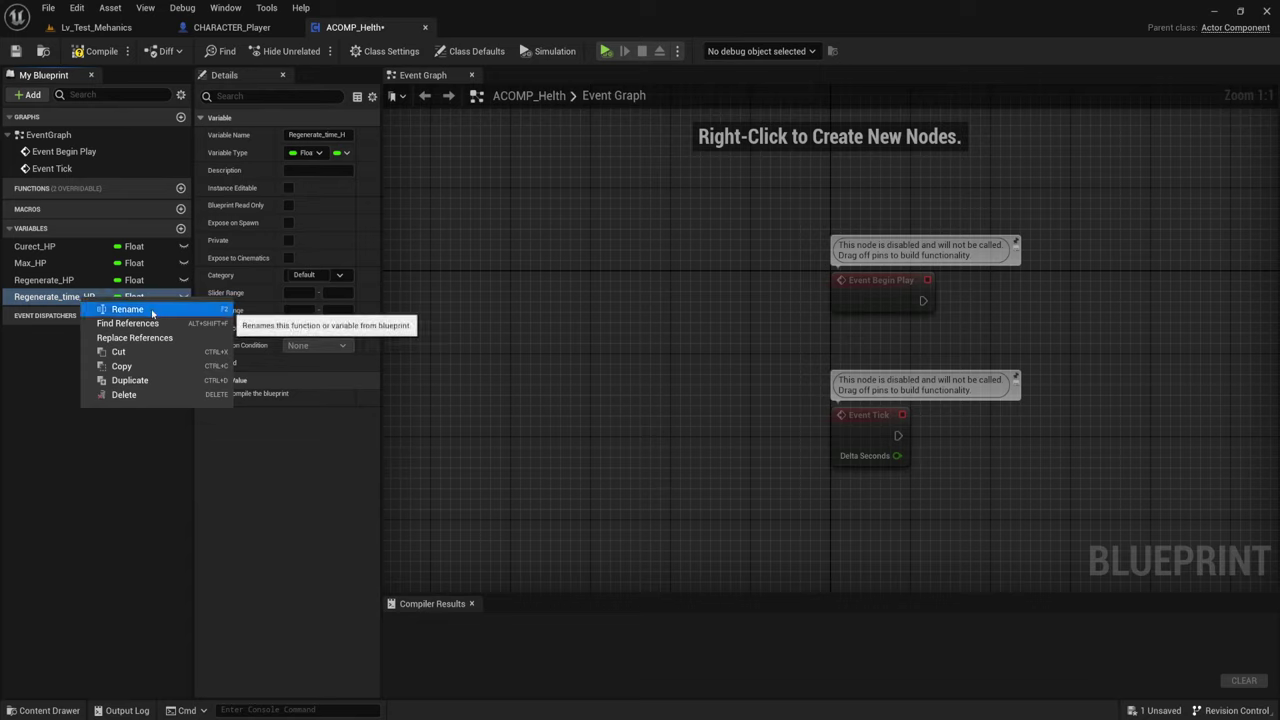
{"action": "left_click", "coordinate": [143, 380]}
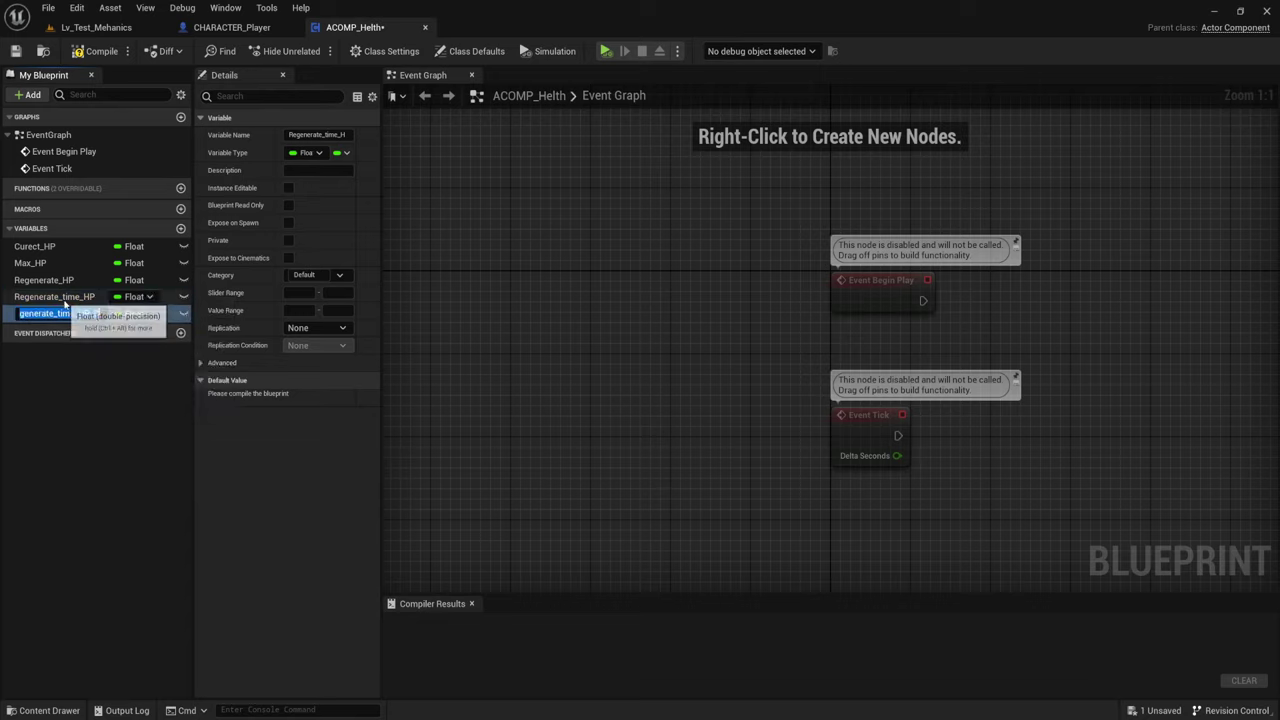
{"action": "type", "text": "la"}
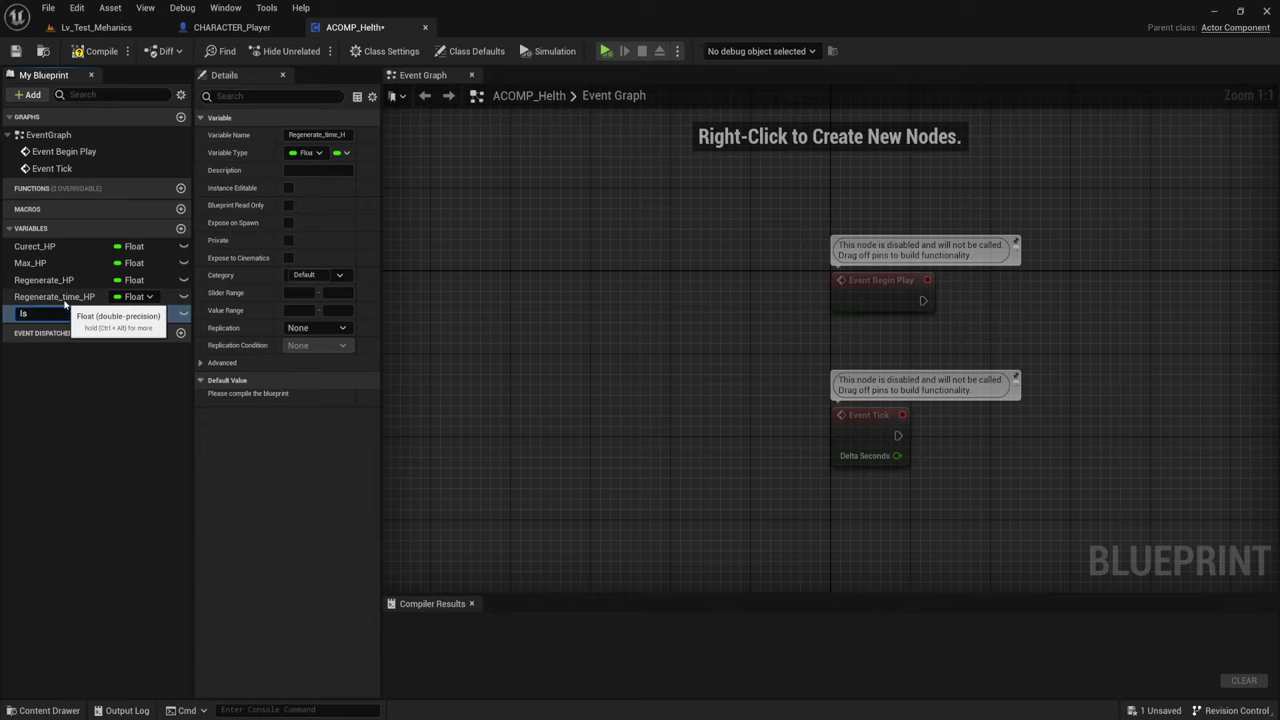
{"action": "type", "text": " Regene"}
{"action": "type", "text": "rat"}
{"action": "key", "text": "Return"}
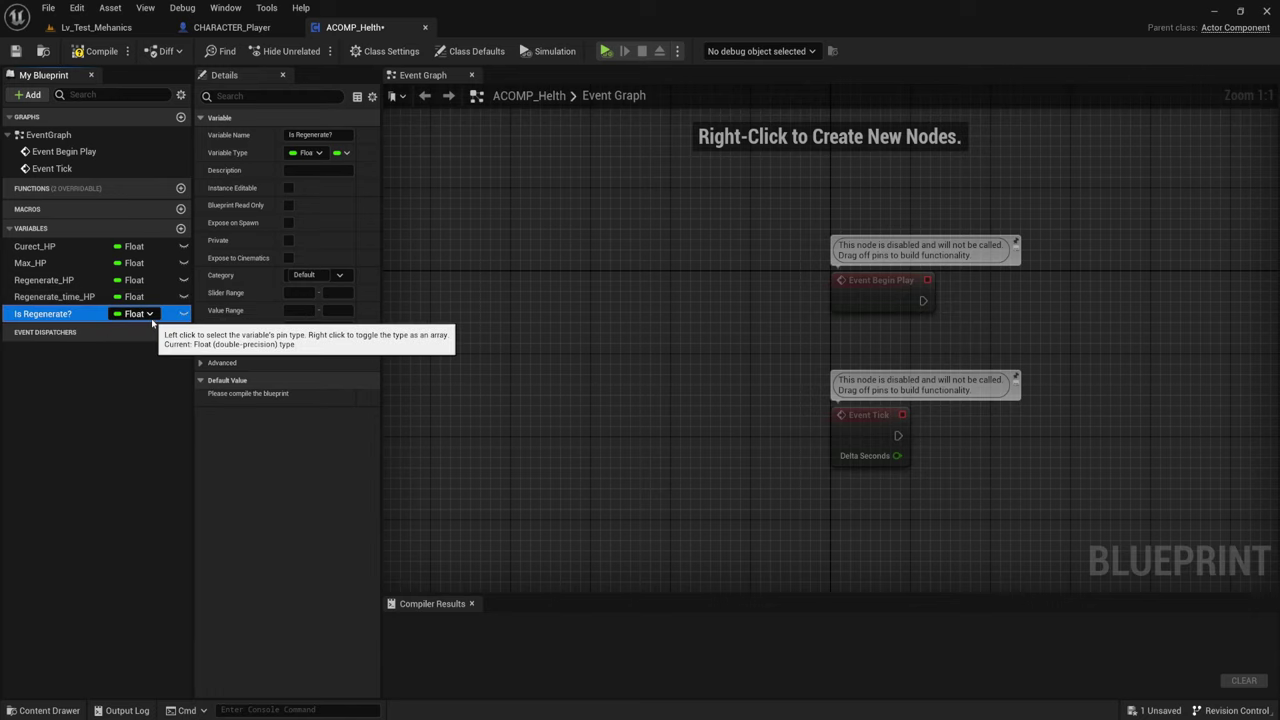
{"action": "left_click", "coordinate": [150, 314]}
{"action": "left_click", "coordinate": [143, 349]}
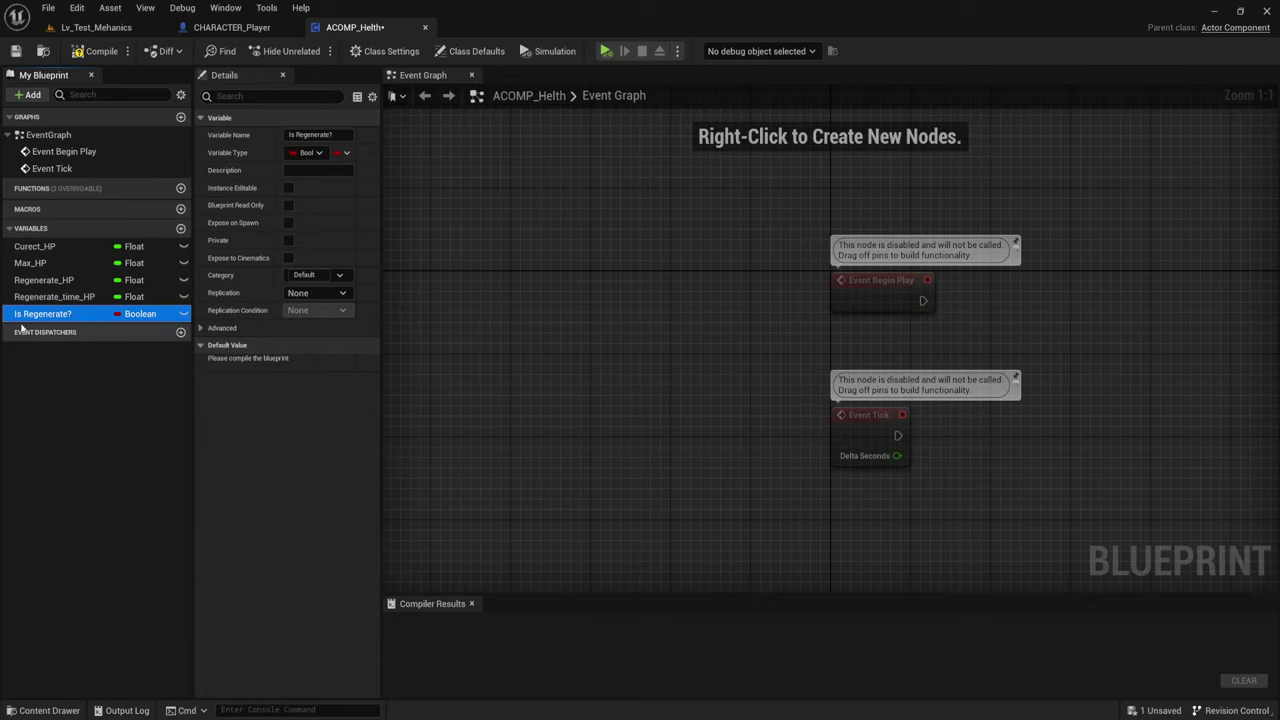
{"action": "double_click", "coordinate": [45, 315]}
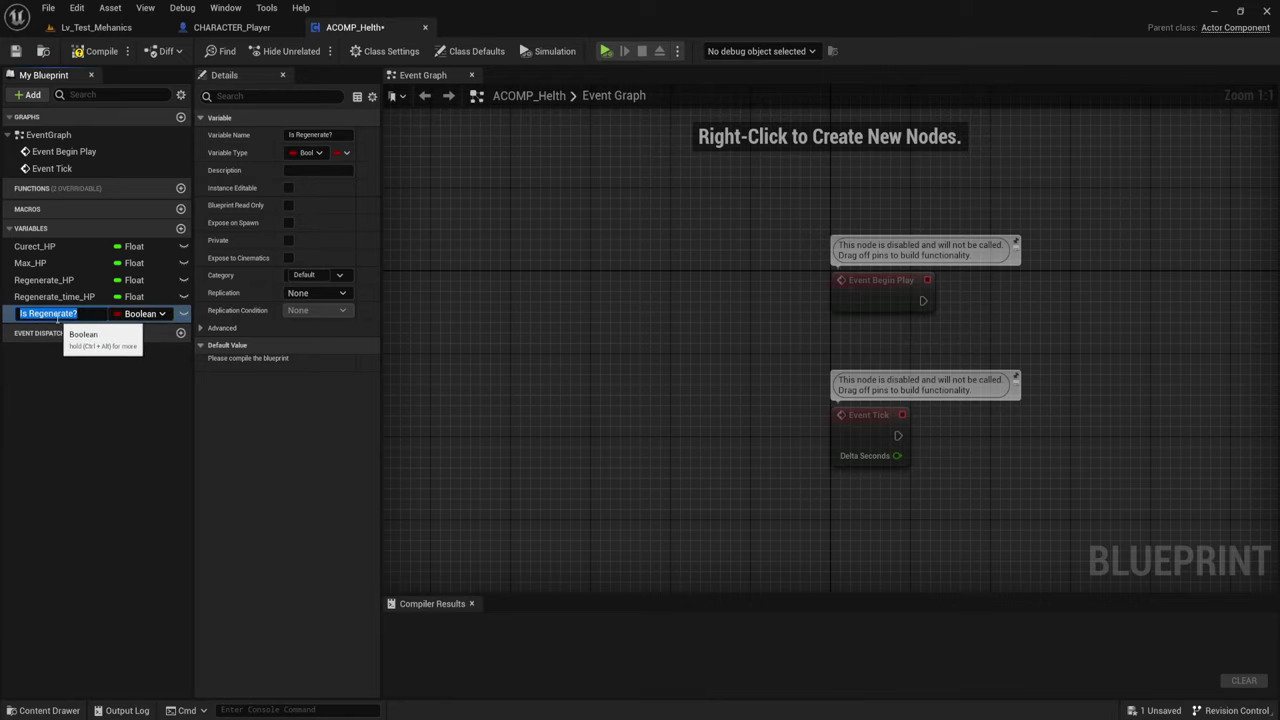
{"action": "left_click", "coordinate": [62, 343]}
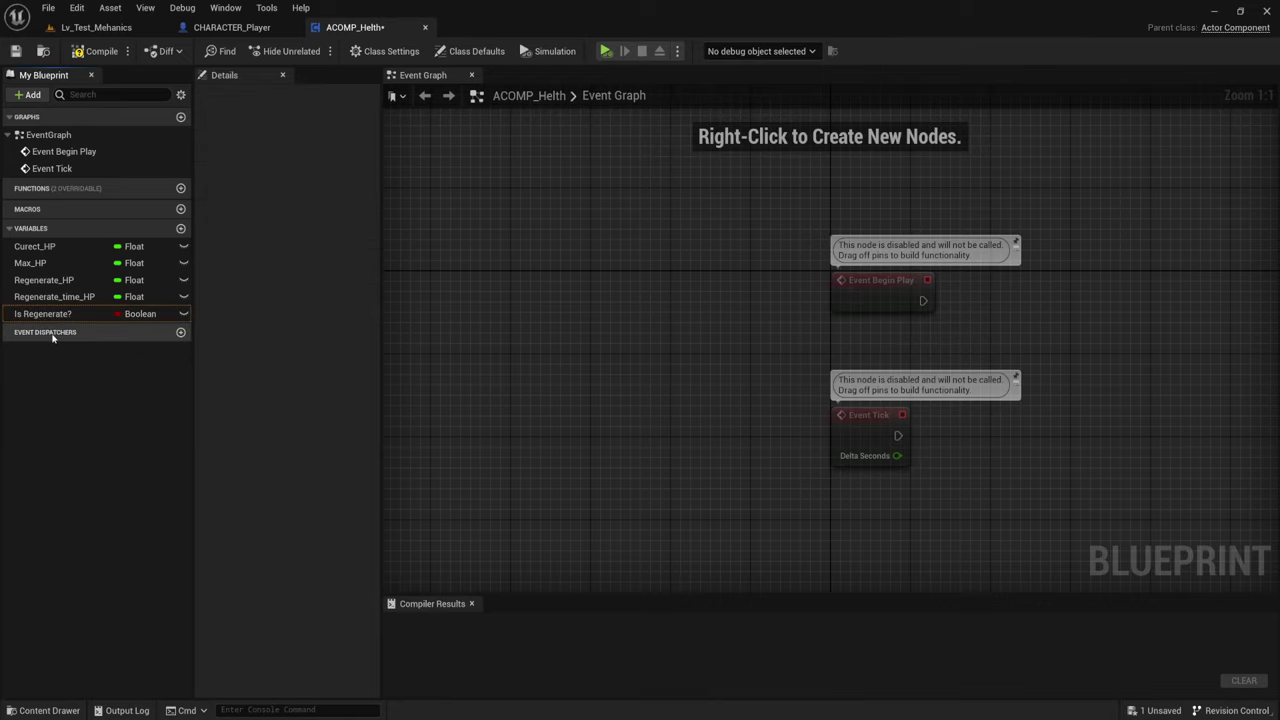
- Create a new function named AddHP and bring its entry node into view
{"action": "mouse_move", "coordinate": [789, 360]}
{"action": "right_mouse_down"}
{"action": "mouse_move", "coordinate": [641, 274]}
{"action": "mouse_move", "coordinate": [524, 318]}
{"action": "right_mouse_up"}
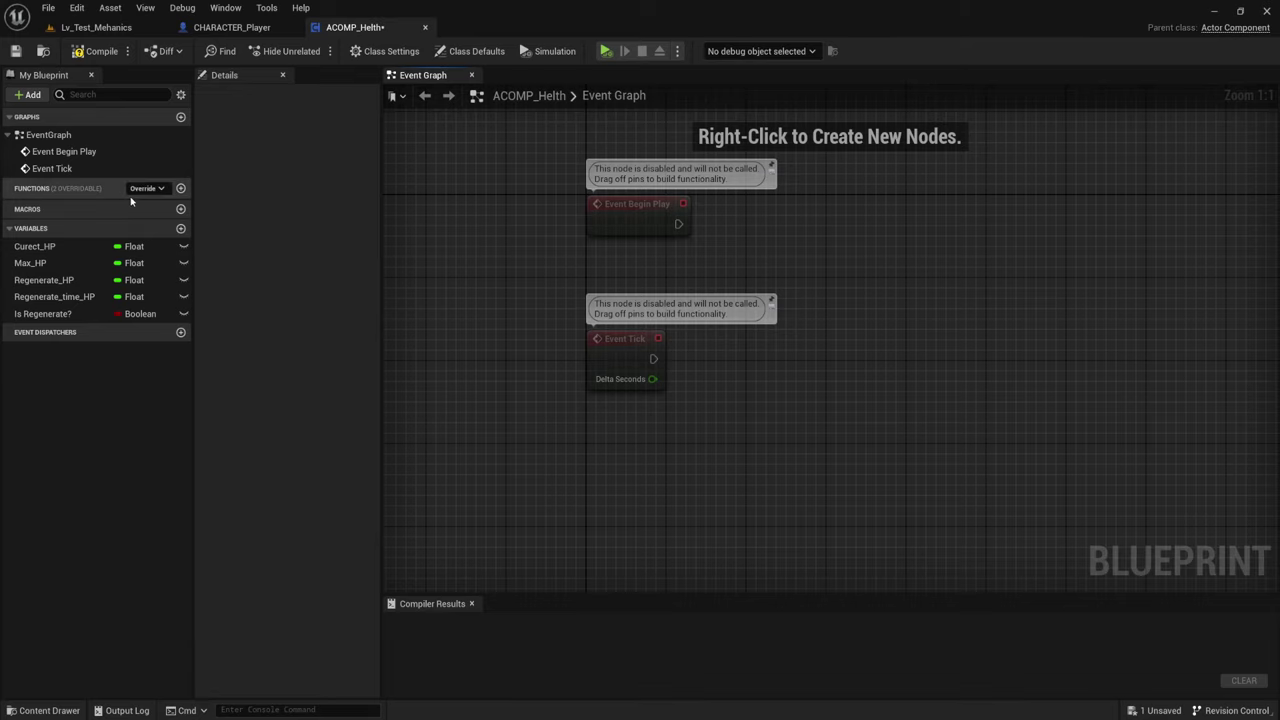
{"action": "left_click", "coordinate": [181, 188]}
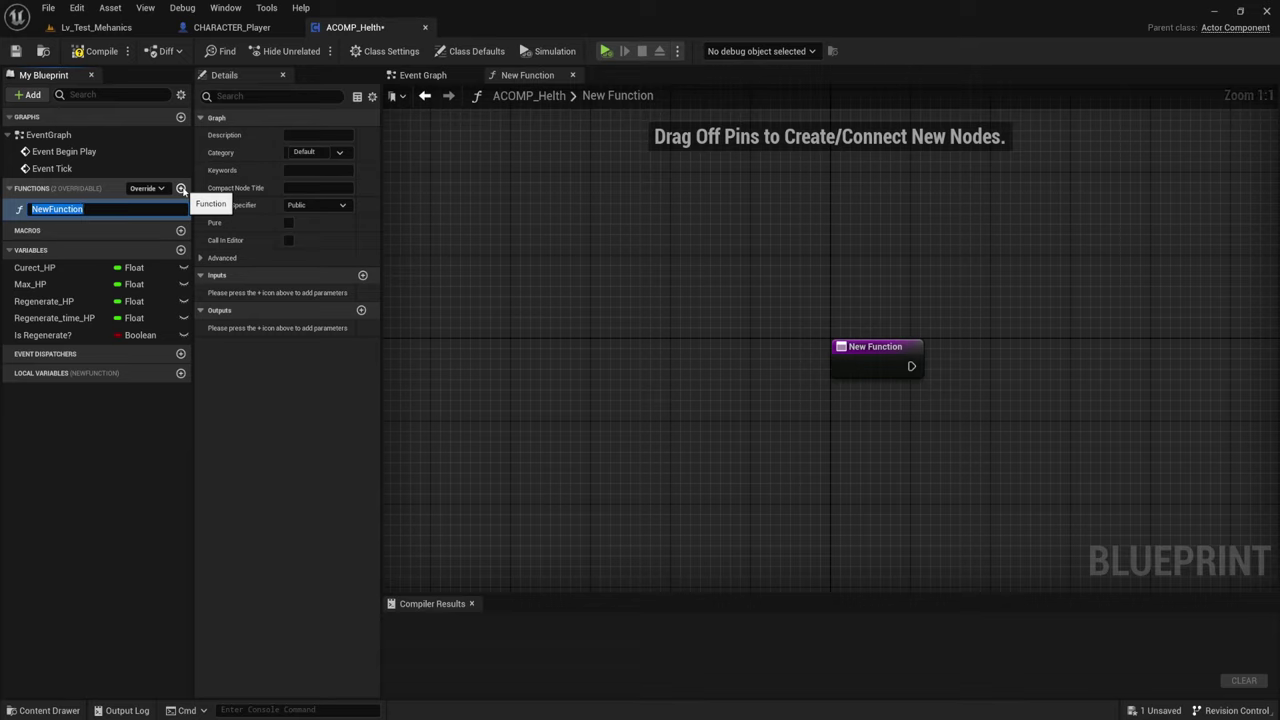
{"action": "type", "text": "Add"}
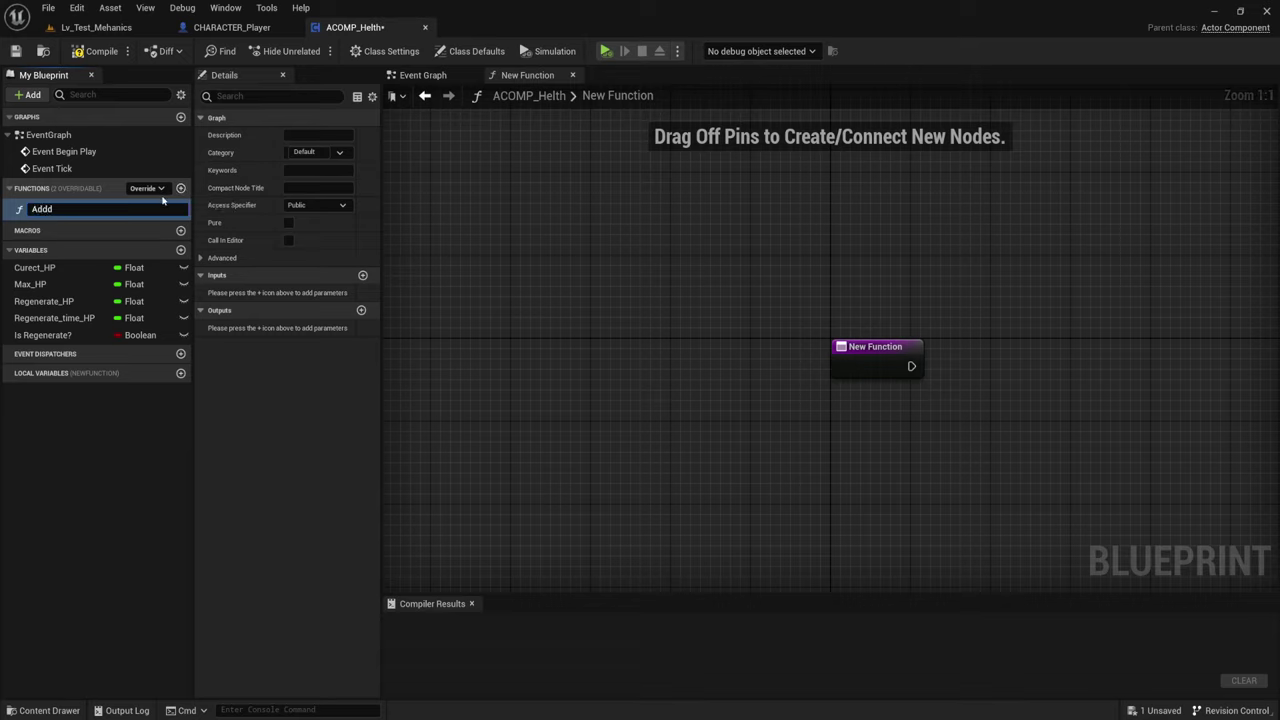
{"action": "type", "text": "H"}
{"action": "type", "text": "P"}
{"action": "key", "text": "Return"}
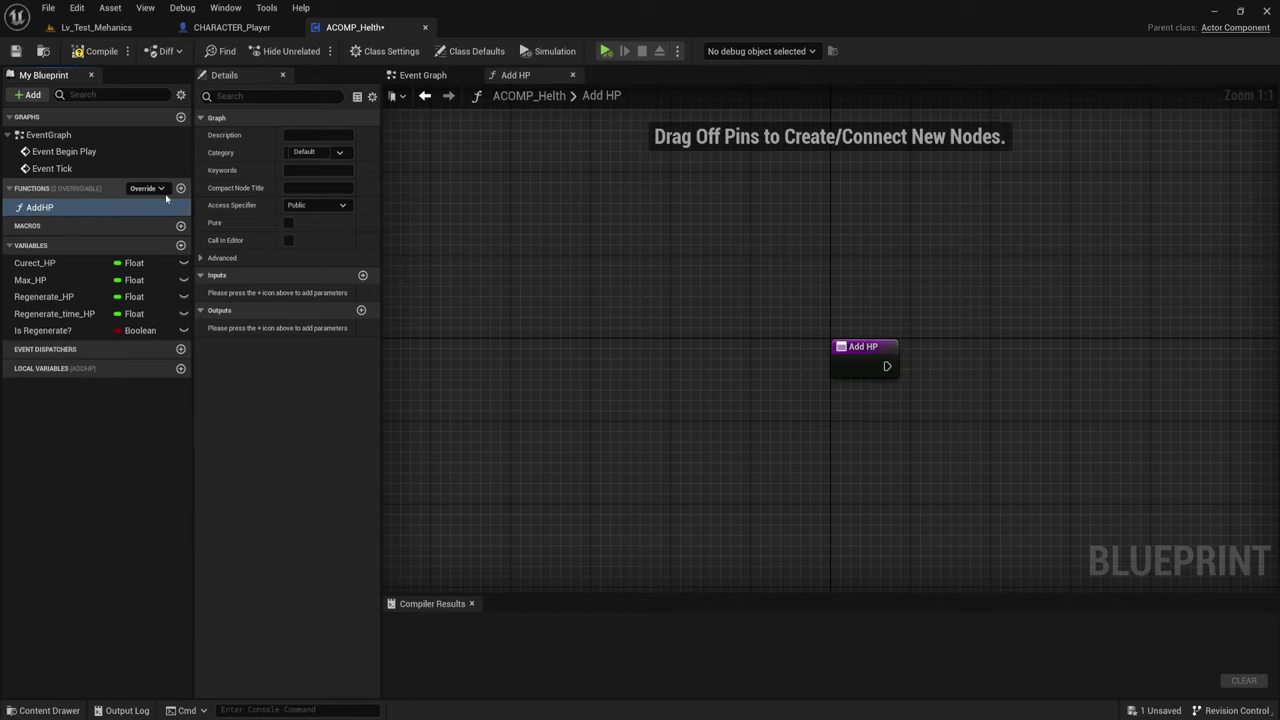
{"action": "mouse_move", "coordinate": [939, 390]}
{"action": "right_mouse_down"}
{"action": "mouse_move", "coordinate": [673, 375]}
{"action": "mouse_move", "coordinate": [601, 343]}
{"action": "right_mouse_up"}
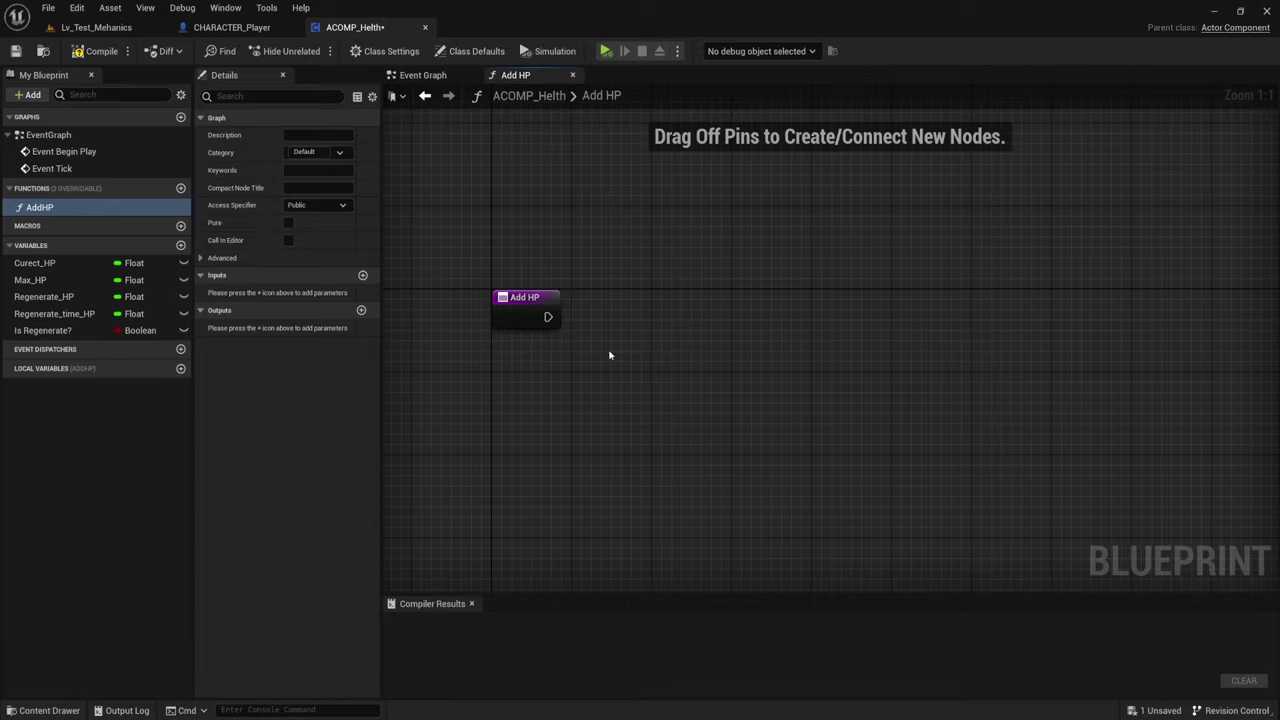
- Wire a Branch after the entry and add an AddHP float input to Curect_HP
{"action": "left_click", "coordinate": [714, 296]}
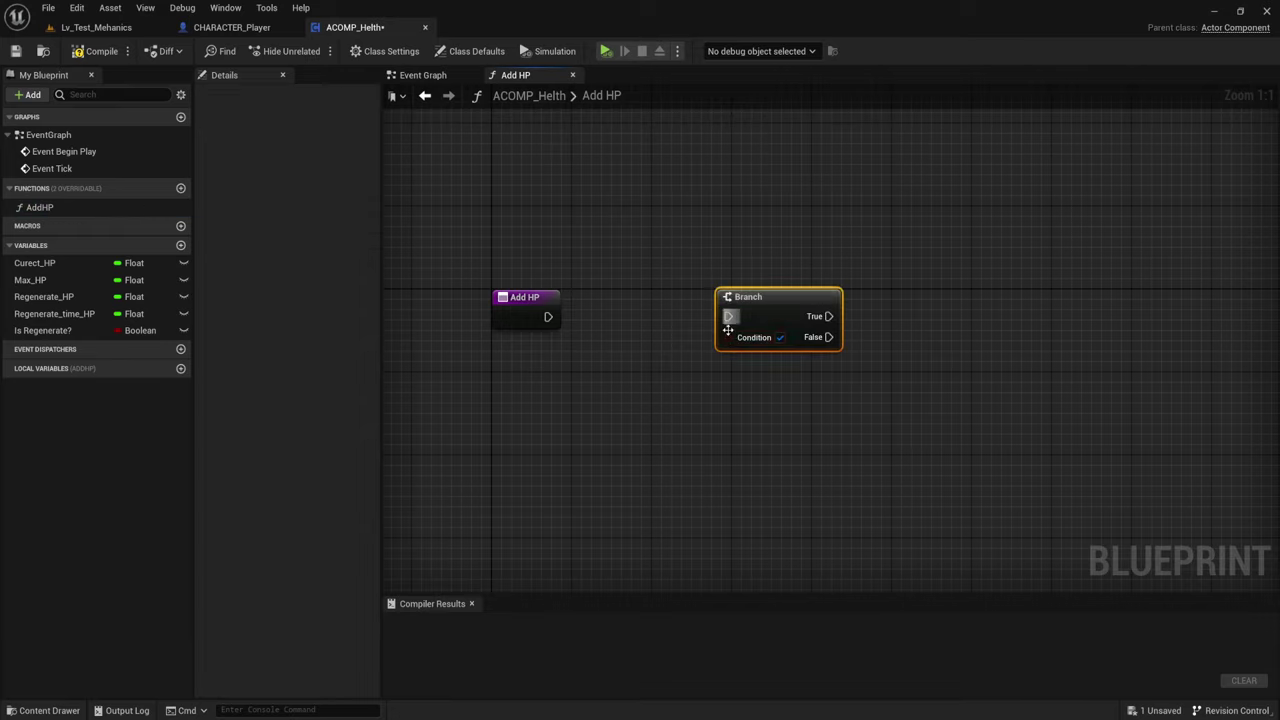
{"action": "mouse_move", "coordinate": [726, 290]}
{"action": "left_mouse_down"}
{"action": "mouse_move", "coordinate": [765, 318]}
{"action": "mouse_move", "coordinate": [548, 317]}
{"action": "left_mouse_up"}
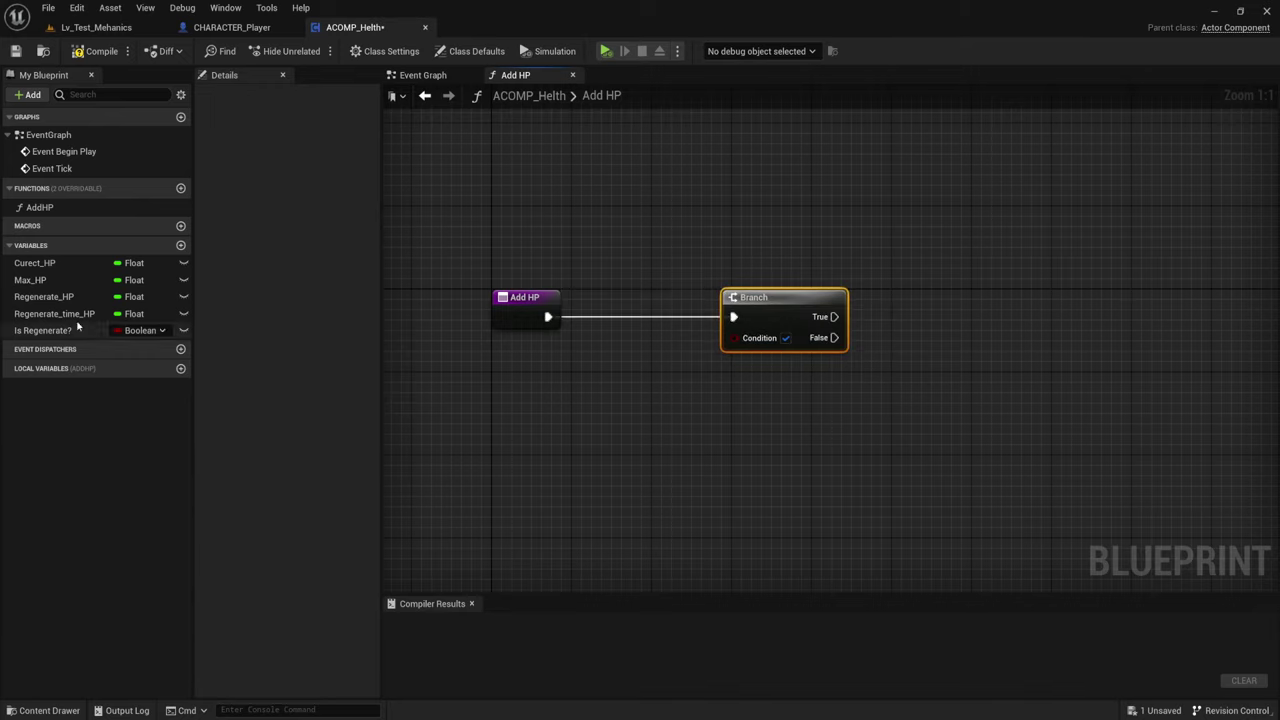
{"action": "left_click_drag", "start_coordinate": [40, 263], "coordinate": [647, 401], "text": "ctrl"}
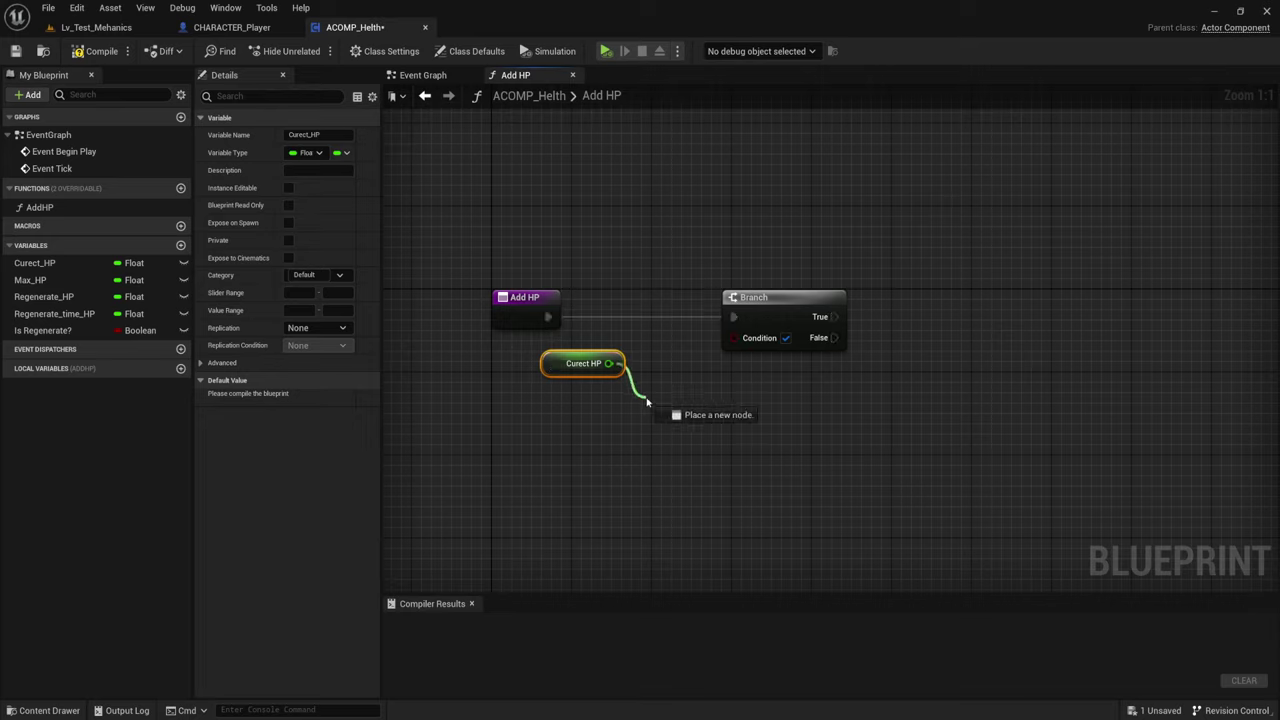
{"action": "type", "text": "add"}
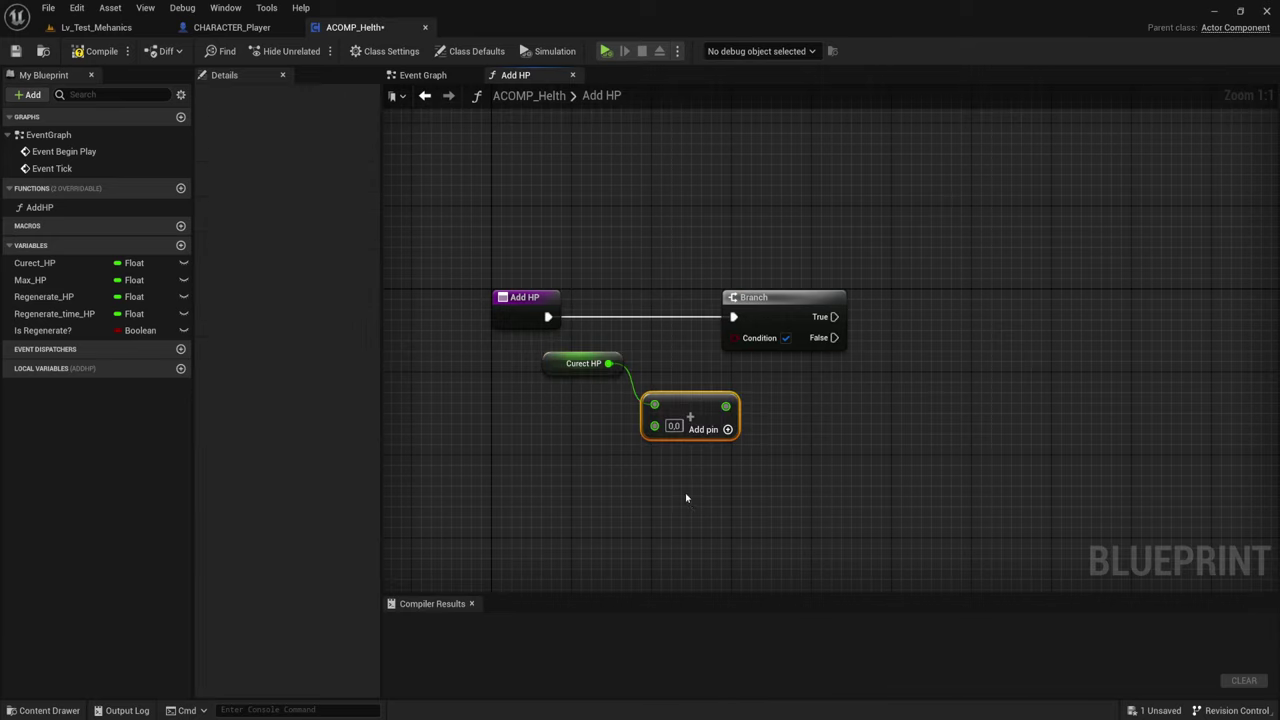
{"action": "left_click", "coordinate": [722, 524]}
{"action": "left_click_drag", "start_coordinate": [654, 426], "coordinate": [510, 325]}
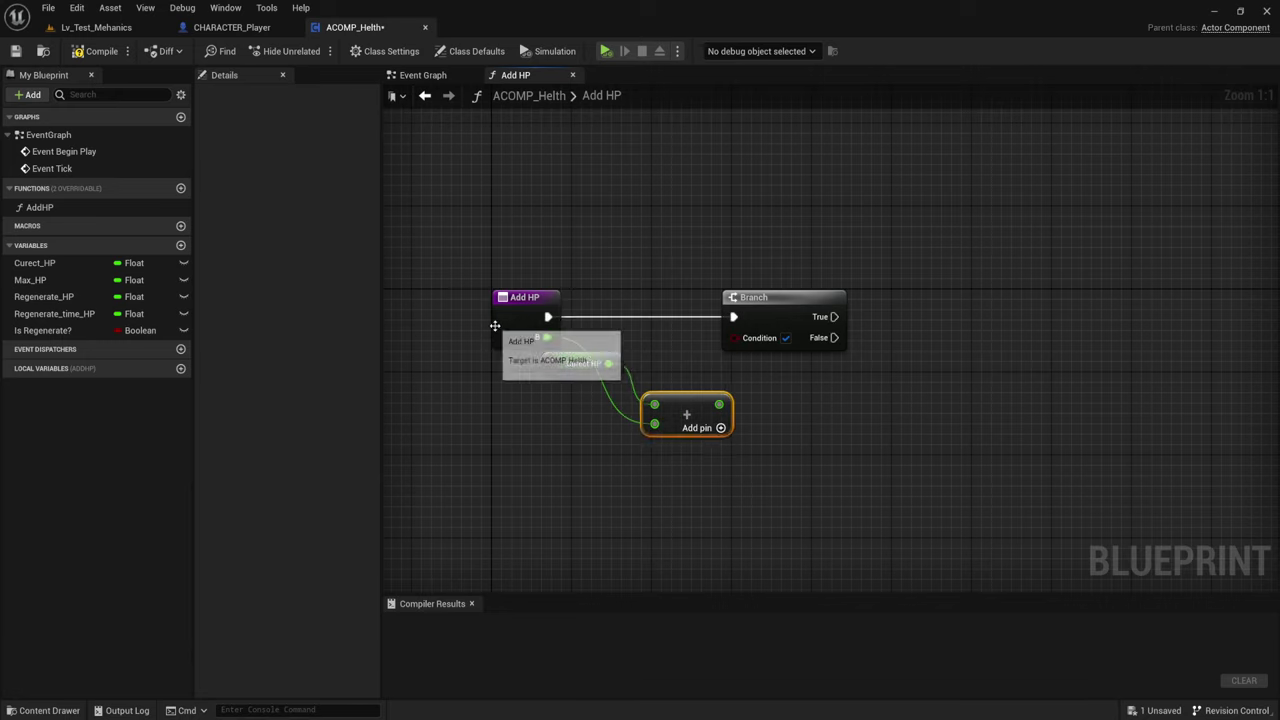
{"action": "left_click", "coordinate": [505, 322]}
{"action": "type", "text": "AddHP"}
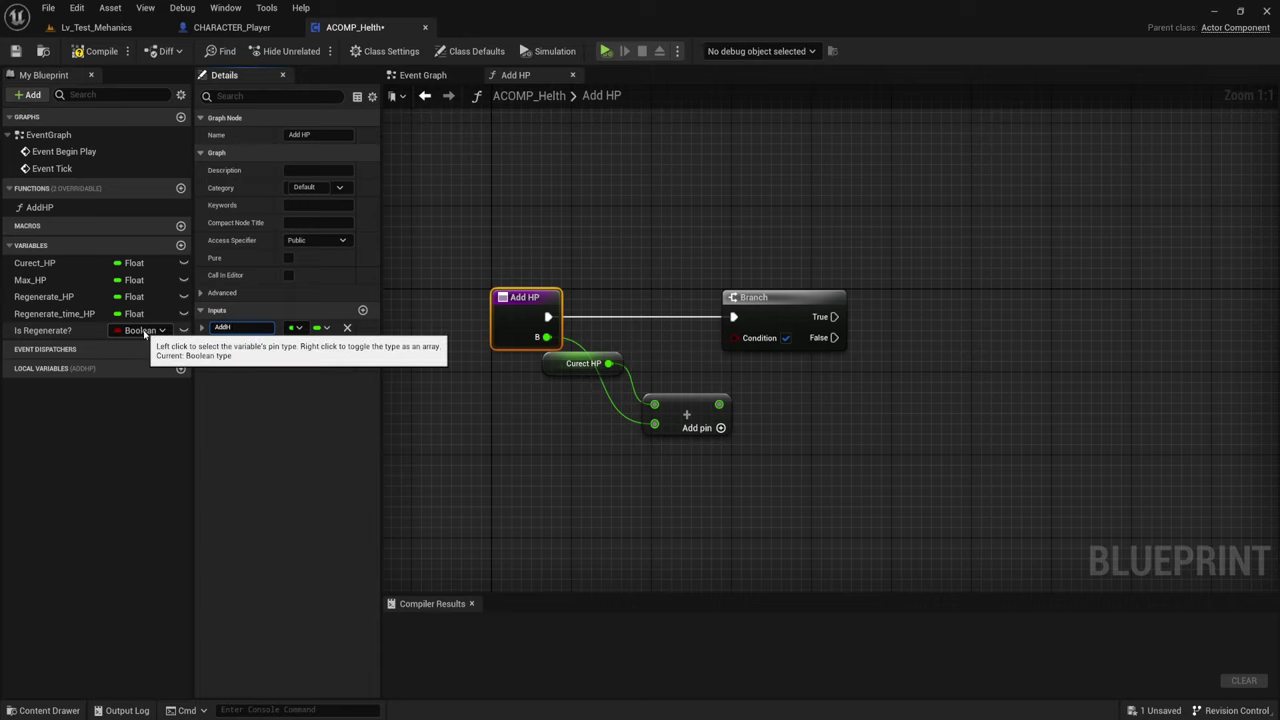
{"action": "key", "text": "Return"}
- Compare the sum >= Max_HP and feed the result into the Branch condition
{"action": "right_click_drag", "start_coordinate": [832, 397], "coordinate": [760, 391]}
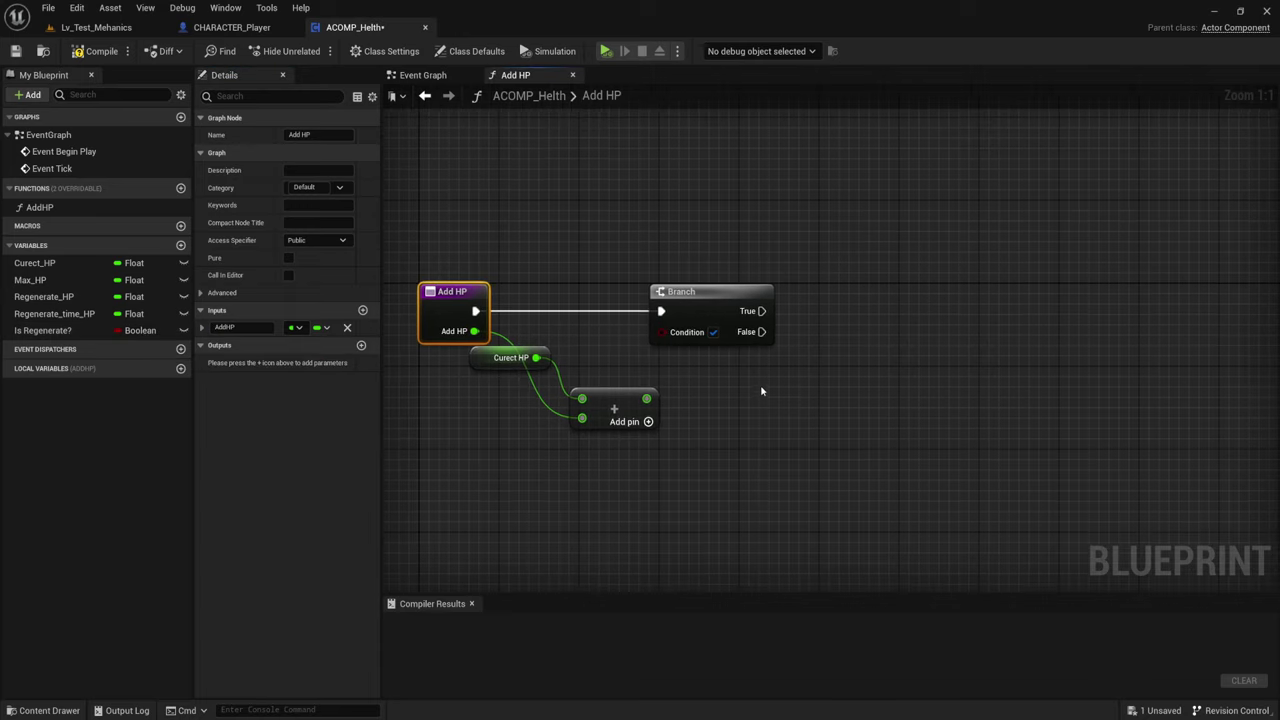
{"action": "right_click_drag", "start_coordinate": [771, 463], "coordinate": [855, 436]}
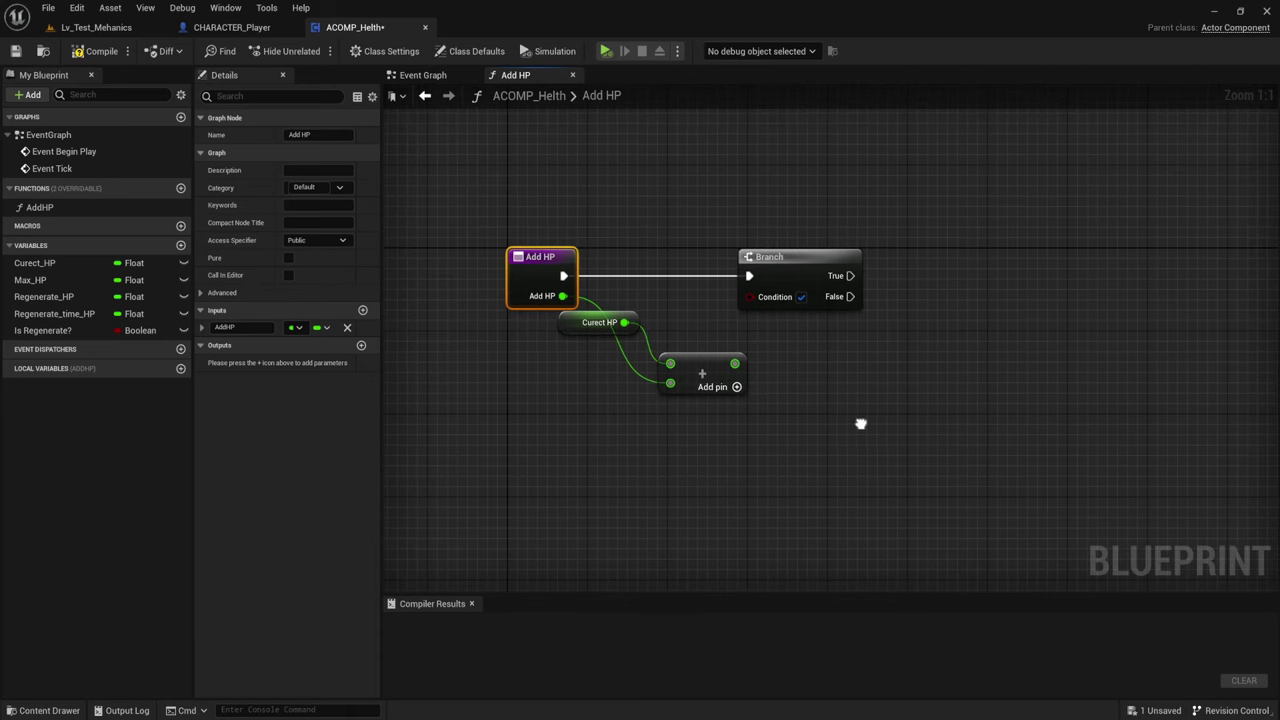
{"action": "left_click_drag", "start_coordinate": [737, 366], "coordinate": [806, 383]}
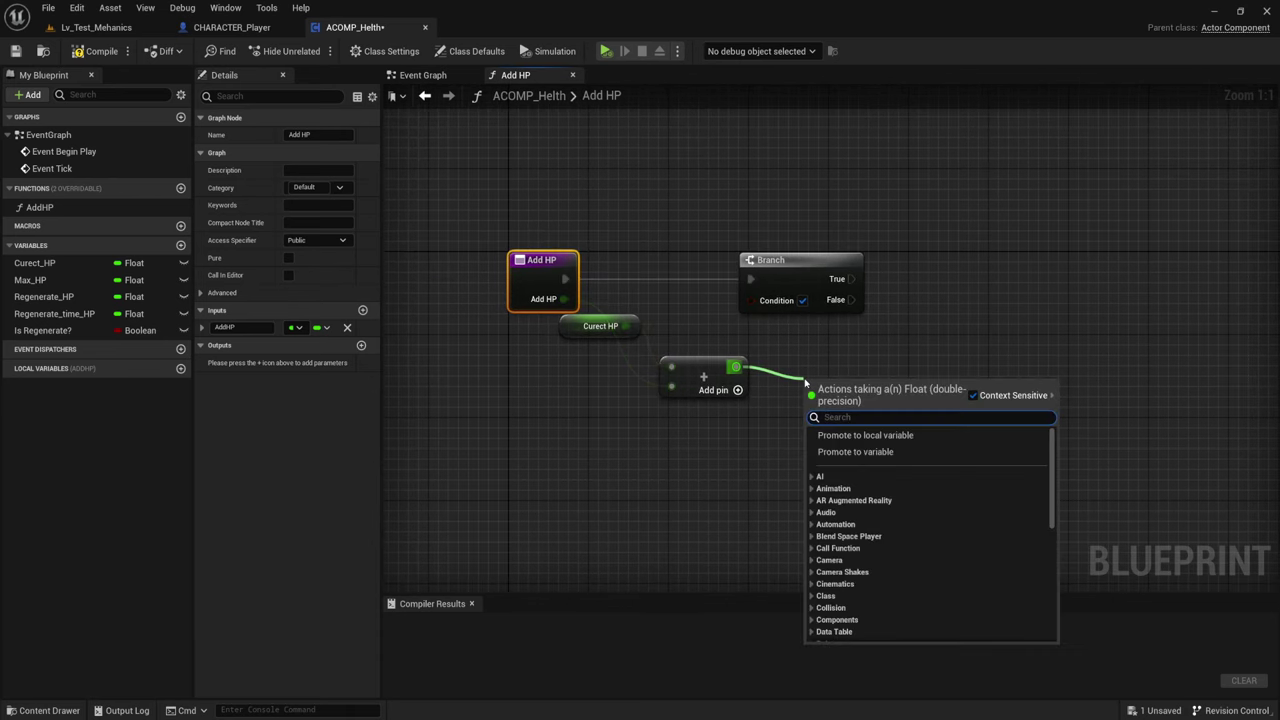
{"action": "type", "text": ">"}
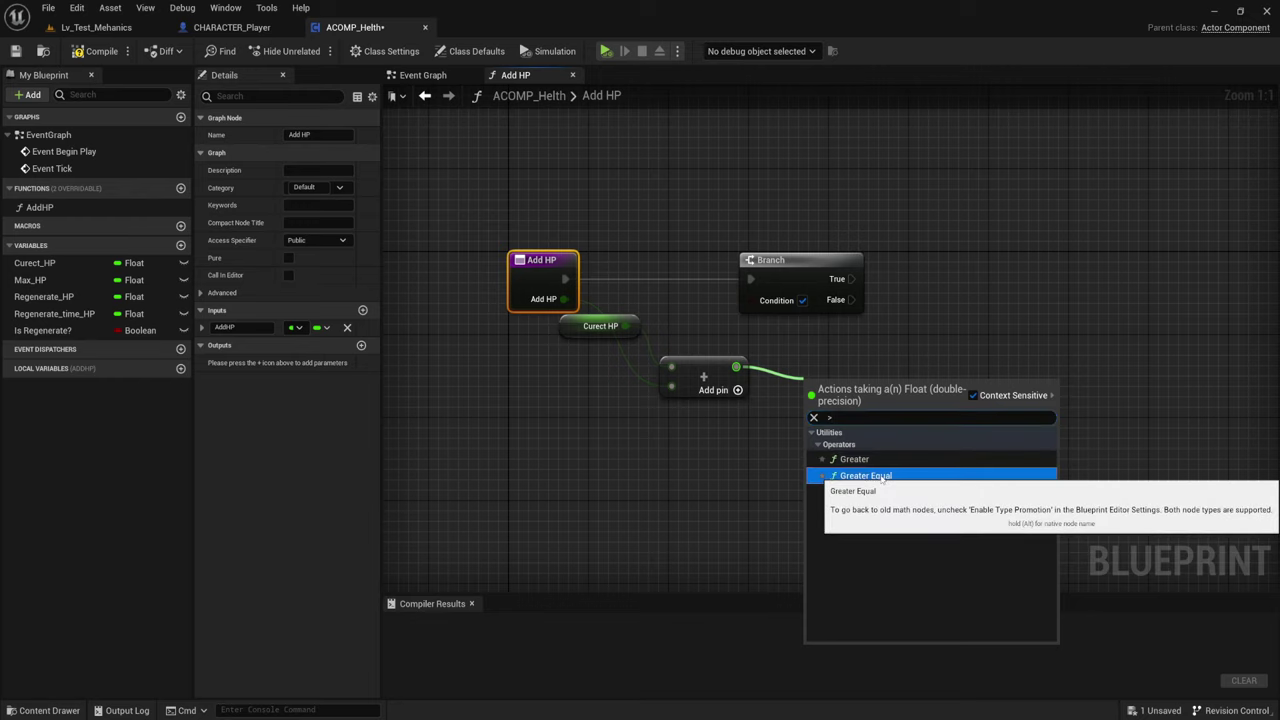
{"action": "left_click", "coordinate": [866, 475]}
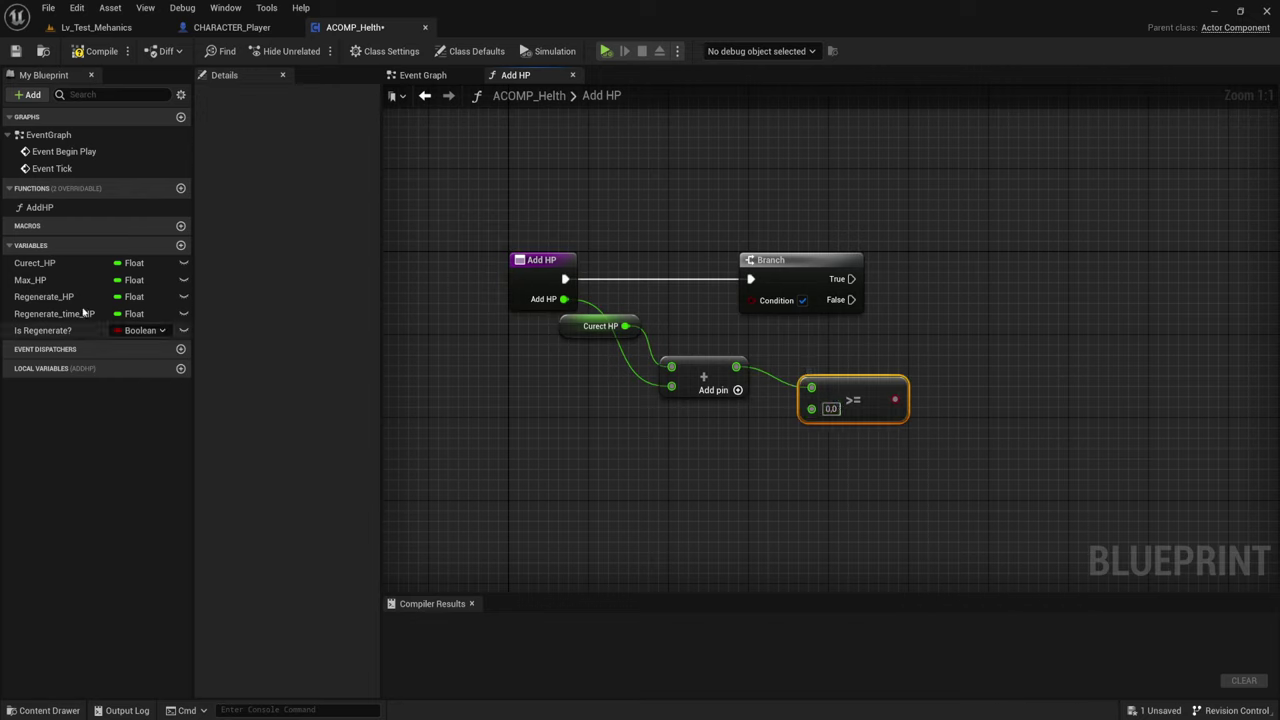
{"action": "mouse_move", "coordinate": [45, 280]}
{"action": "left_mouse_down"}
{"action": "mouse_move", "coordinate": [365, 376]}
{"action": "mouse_move", "coordinate": [716, 422]}
{"action": "mouse_move", "coordinate": [811, 407]}
{"action": "mouse_move", "coordinate": [752, 300]}
{"action": "left_mouse_up"}
{"action": "mouse_move", "coordinate": [942, 361]}
{"action": "right_mouse_down"}
{"action": "mouse_move", "coordinate": [777, 376]}
{"action": "mouse_move", "coordinate": [843, 398]}
{"action": "right_mouse_up"}
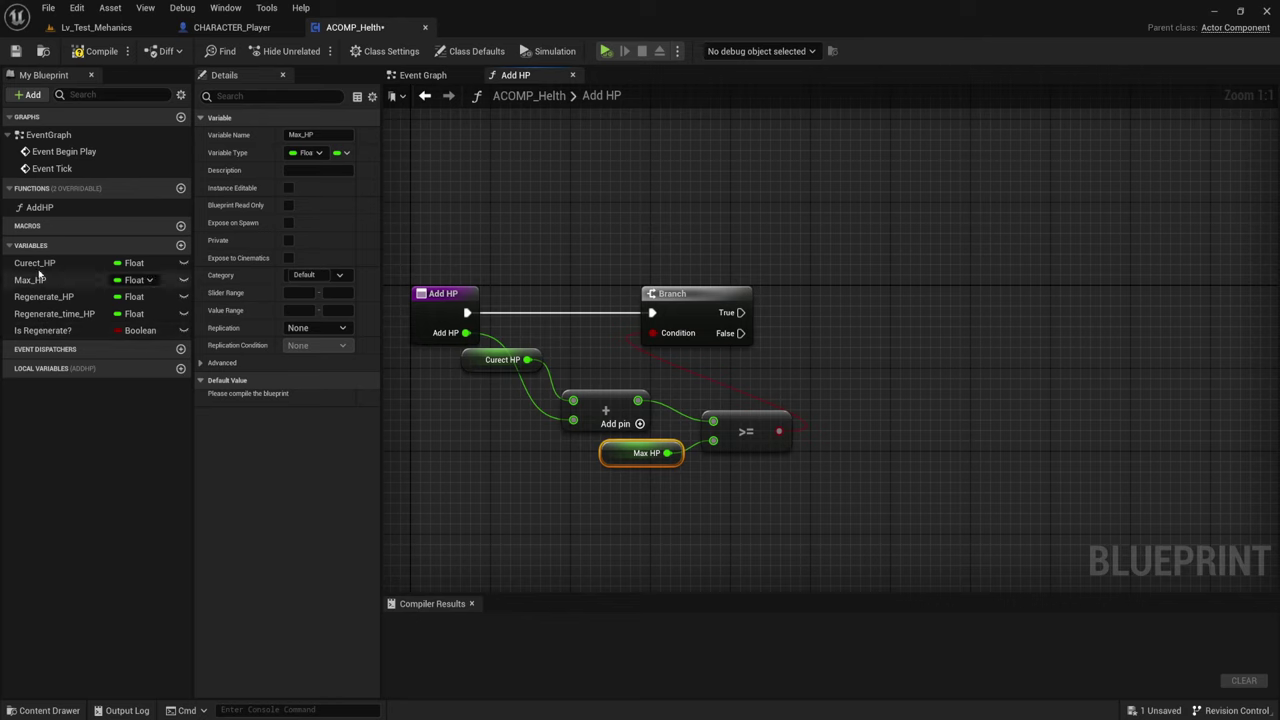
- Set Curect_HP to Max_HP on True and to the sum on False
{"action": "mouse_move", "coordinate": [35, 263]}
{"action": "left_mouse_down"}
{"action": "mouse_move", "coordinate": [567, 390]}
{"action": "mouse_move", "coordinate": [880, 240]}
{"action": "left_mouse_up"}
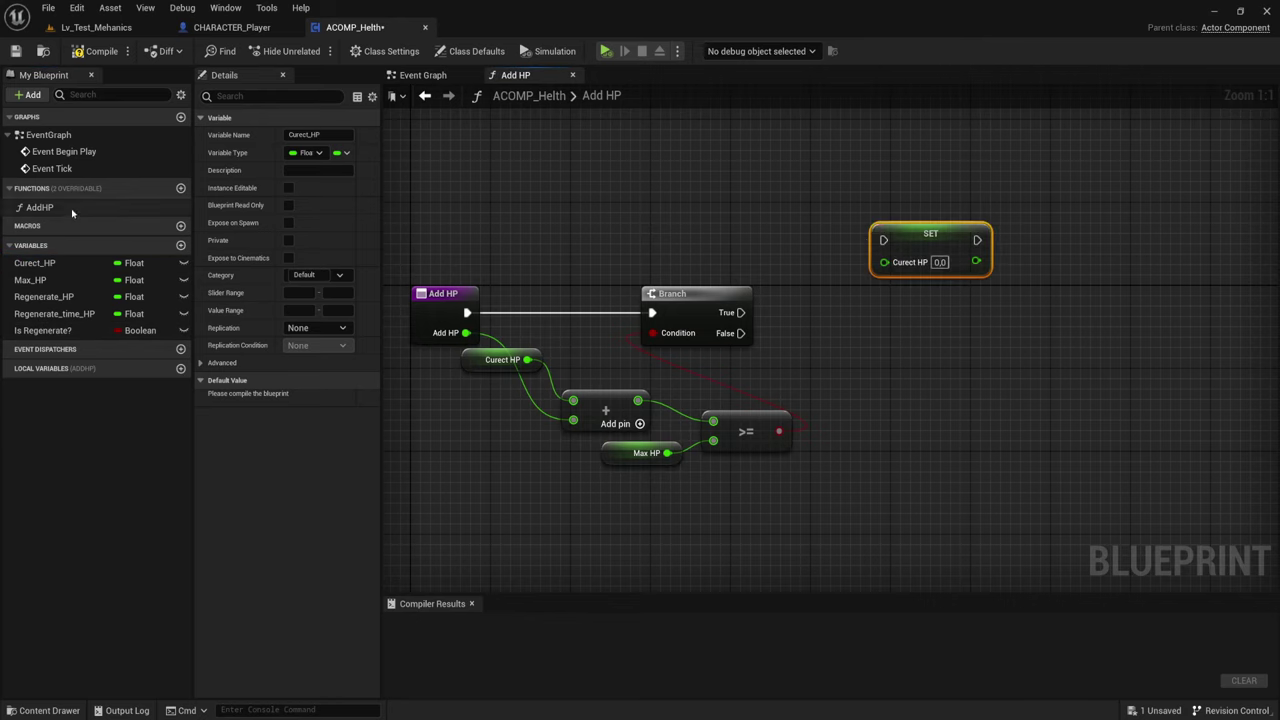
{"action": "mouse_move", "coordinate": [37, 263]}
{"action": "left_mouse_down", "text": "alt"}
{"action": "mouse_move", "coordinate": [905, 430]}
{"action": "mouse_move", "coordinate": [713, 330]}
{"action": "mouse_move", "coordinate": [741, 333]}
{"action": "mouse_move", "coordinate": [915, 229]}
{"action": "left_mouse_up", "text": "alt"}
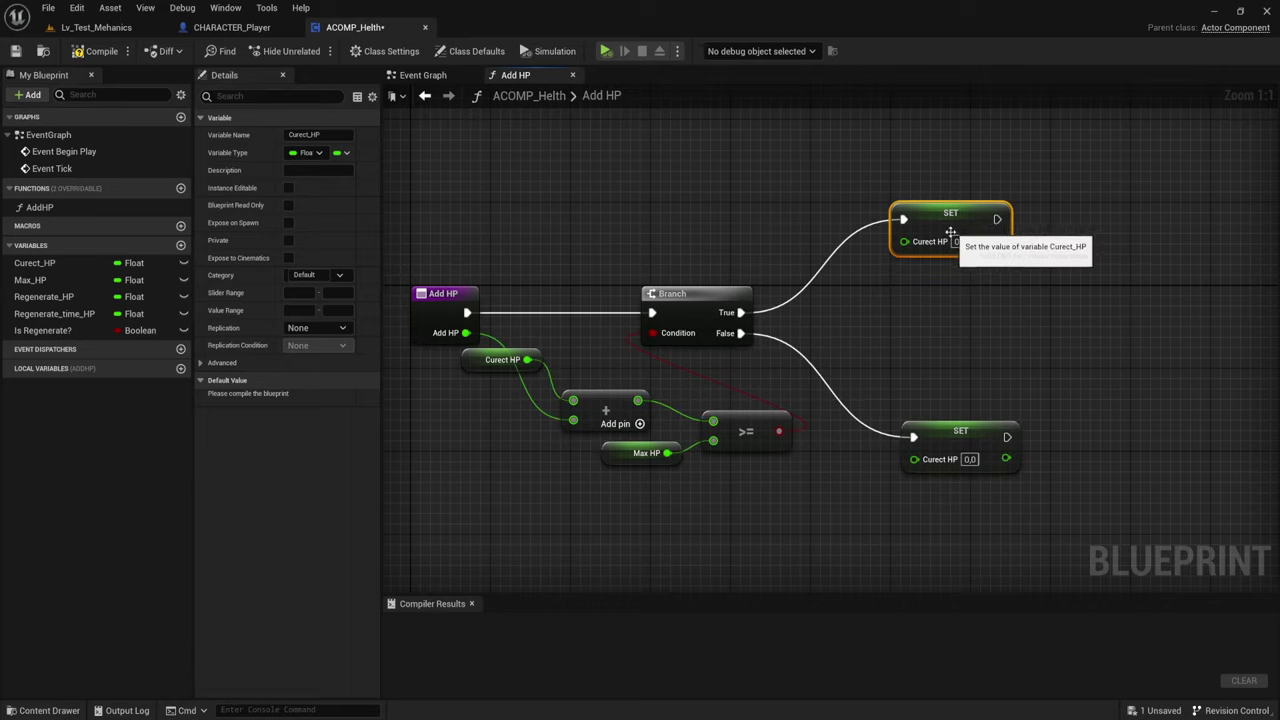
{"action": "left_click_drag", "start_coordinate": [30, 280], "coordinate": [904, 240], "text": "ctrl"}
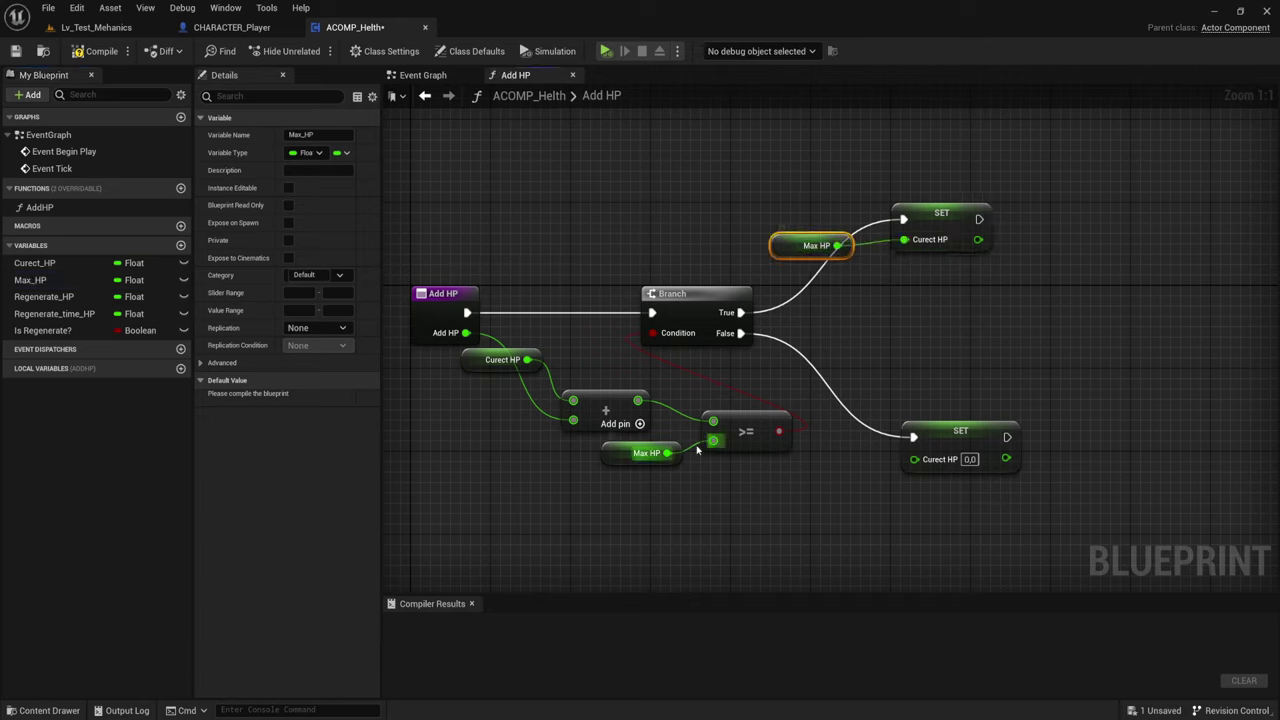
{"action": "left_click_drag", "start_coordinate": [757, 177], "coordinate": [975, 288]}
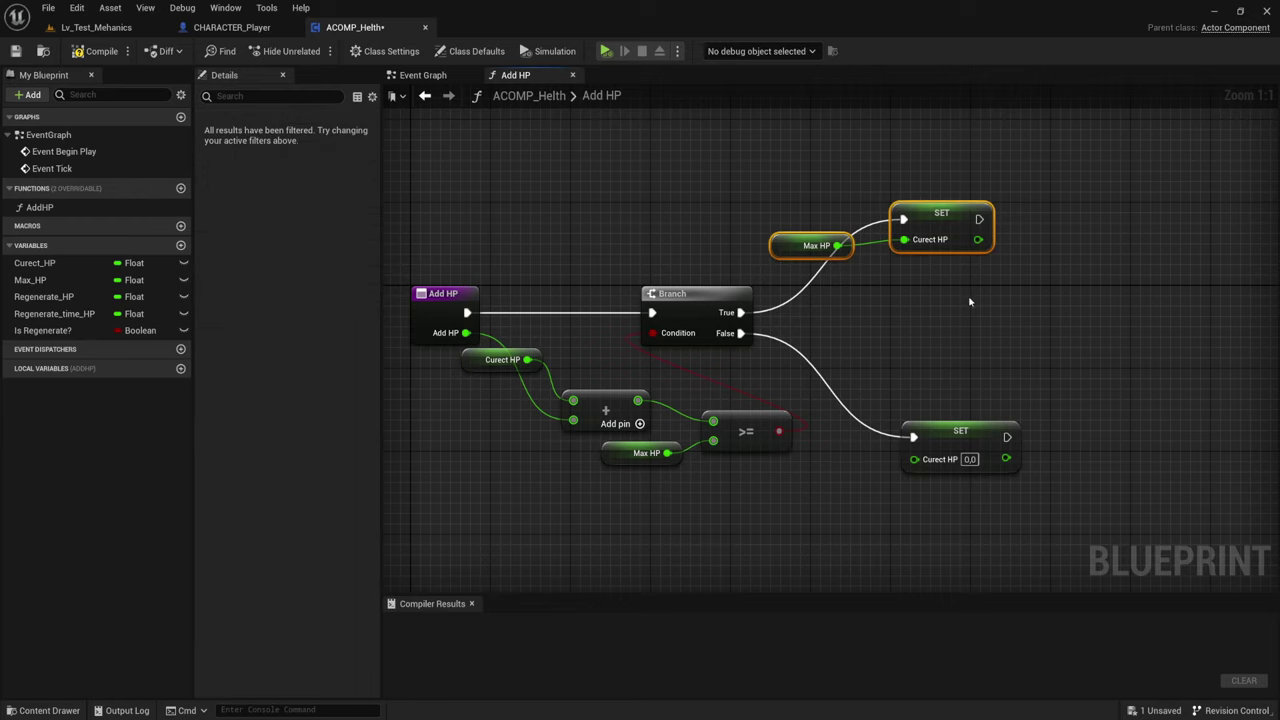
{"action": "left_click", "coordinate": [906, 316]}
{"action": "right_click_drag", "start_coordinate": [903, 318], "coordinate": [907, 314]}
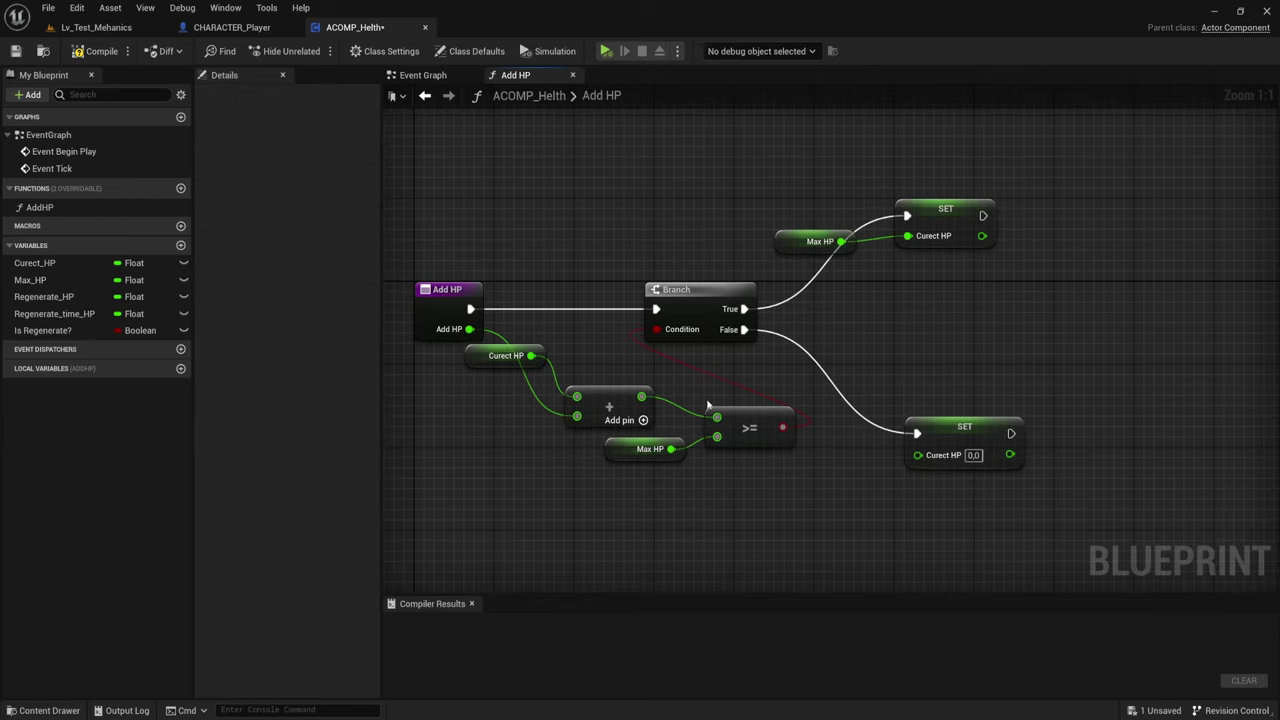
{"action": "left_click_drag", "start_coordinate": [641, 397], "coordinate": [917, 454]}
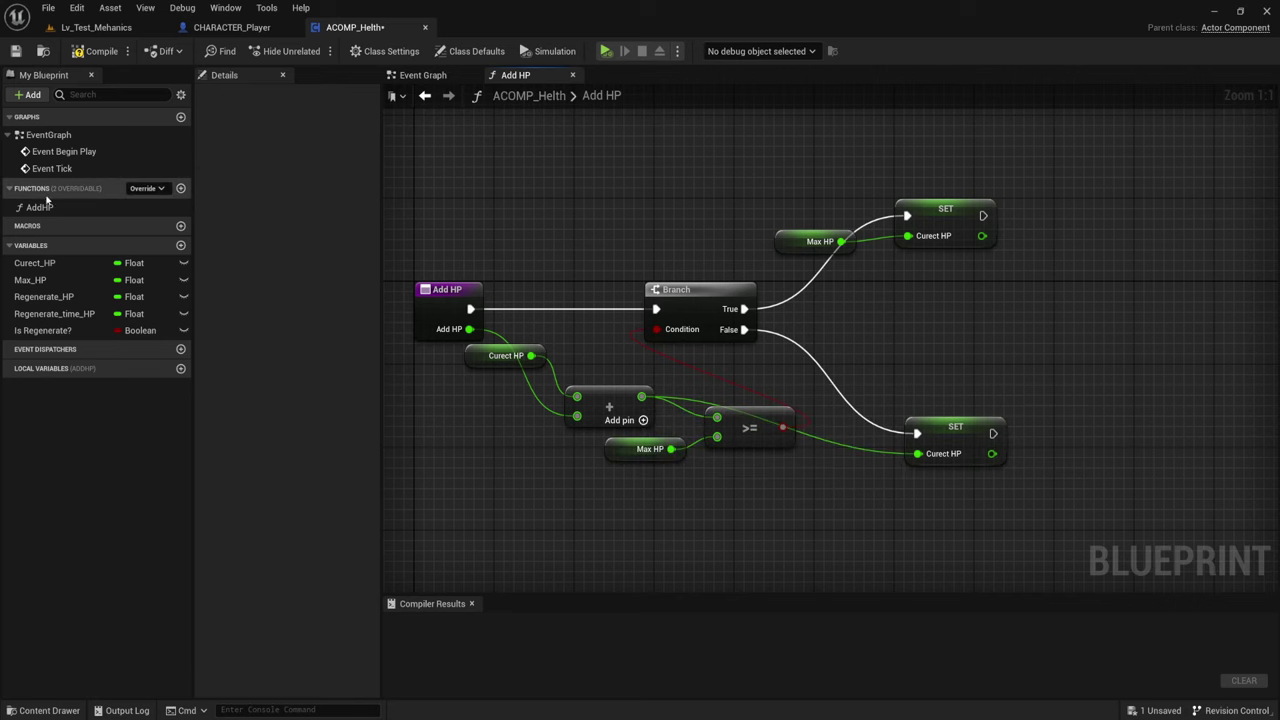
- Add another new function, initially named SubstrctHP
{"action": "left_click", "coordinate": [180, 188]}
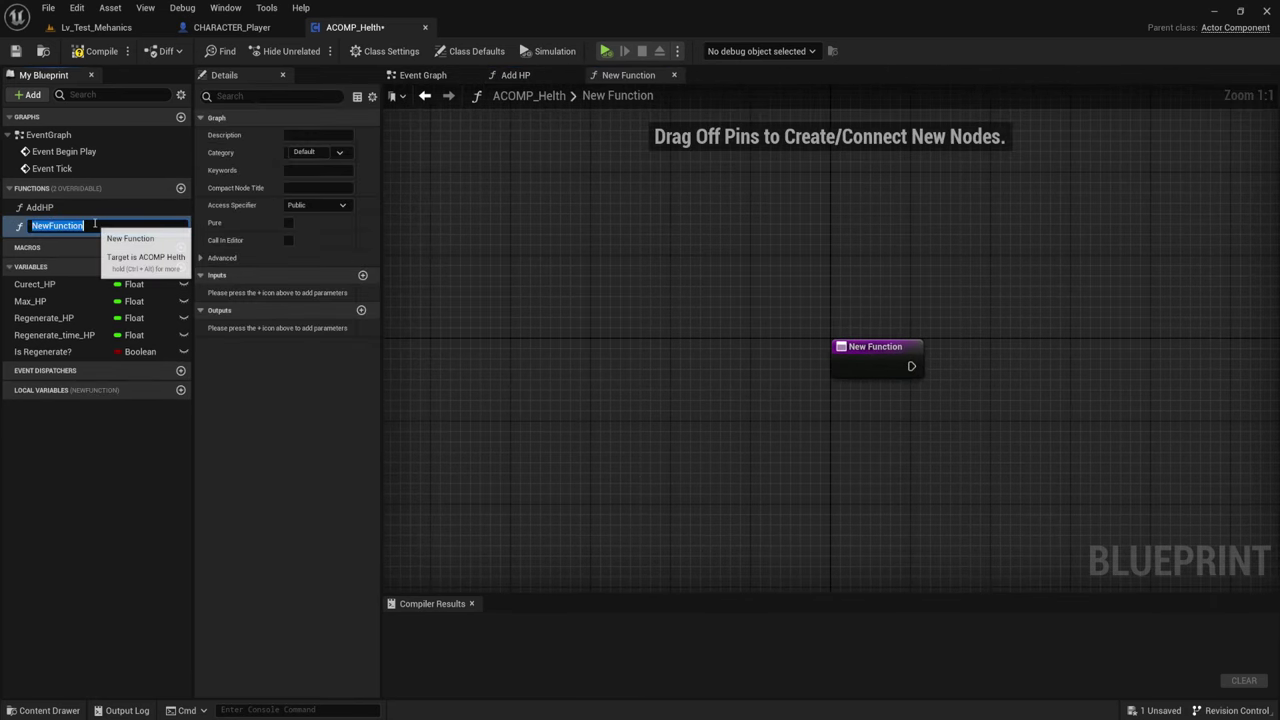
{"action": "type", "text": "SubstrctHP"}
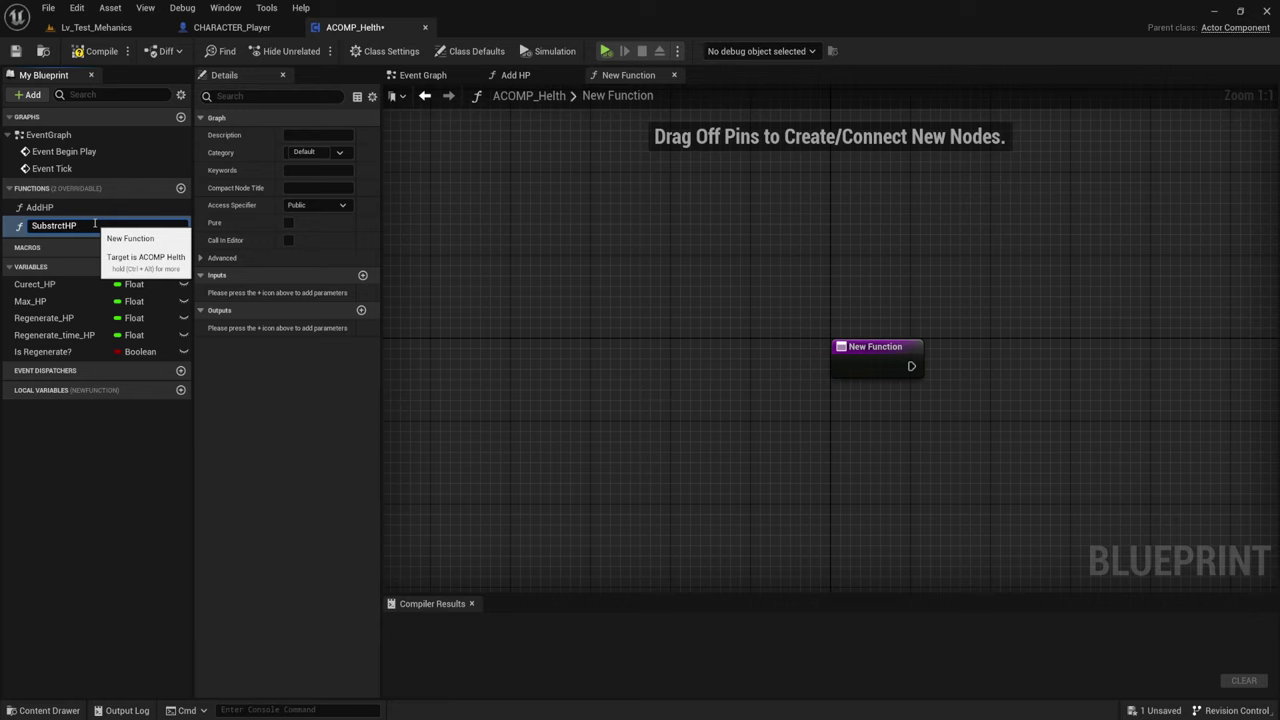
{"action": "key", "text": "Return"}
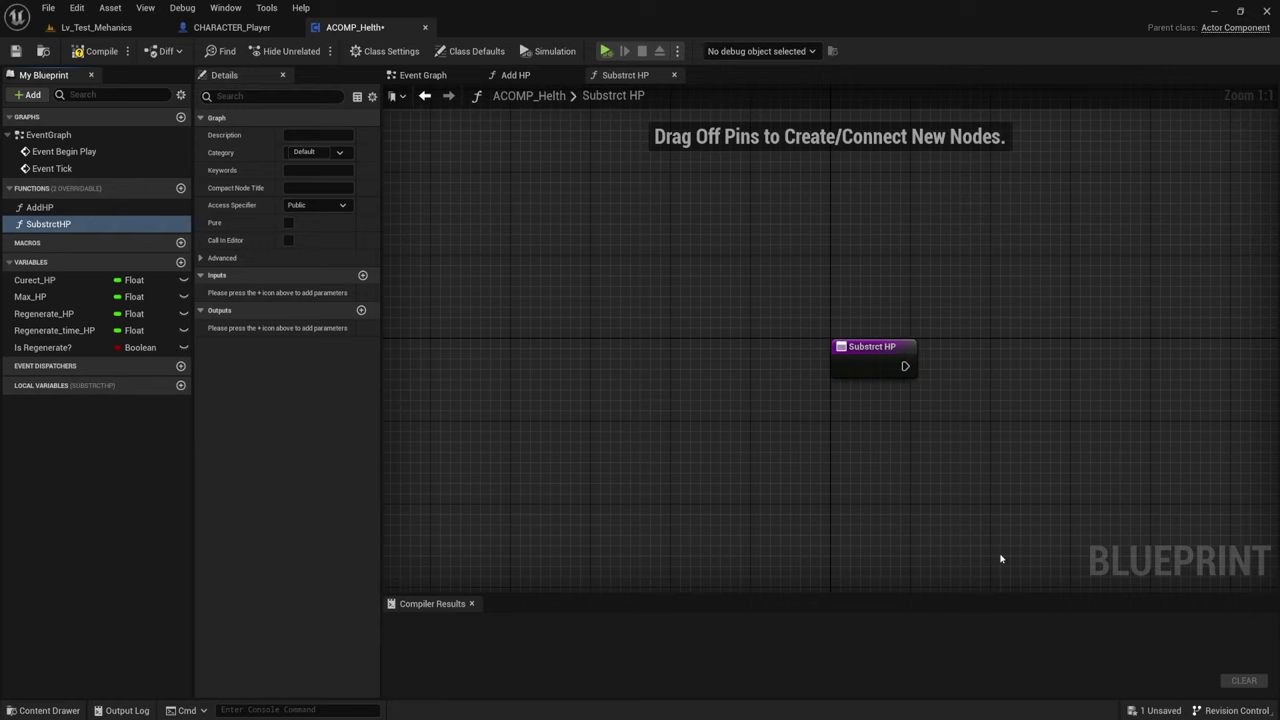
{"action": "right_click_drag", "start_coordinate": [1011, 394], "coordinate": [687, 380]}
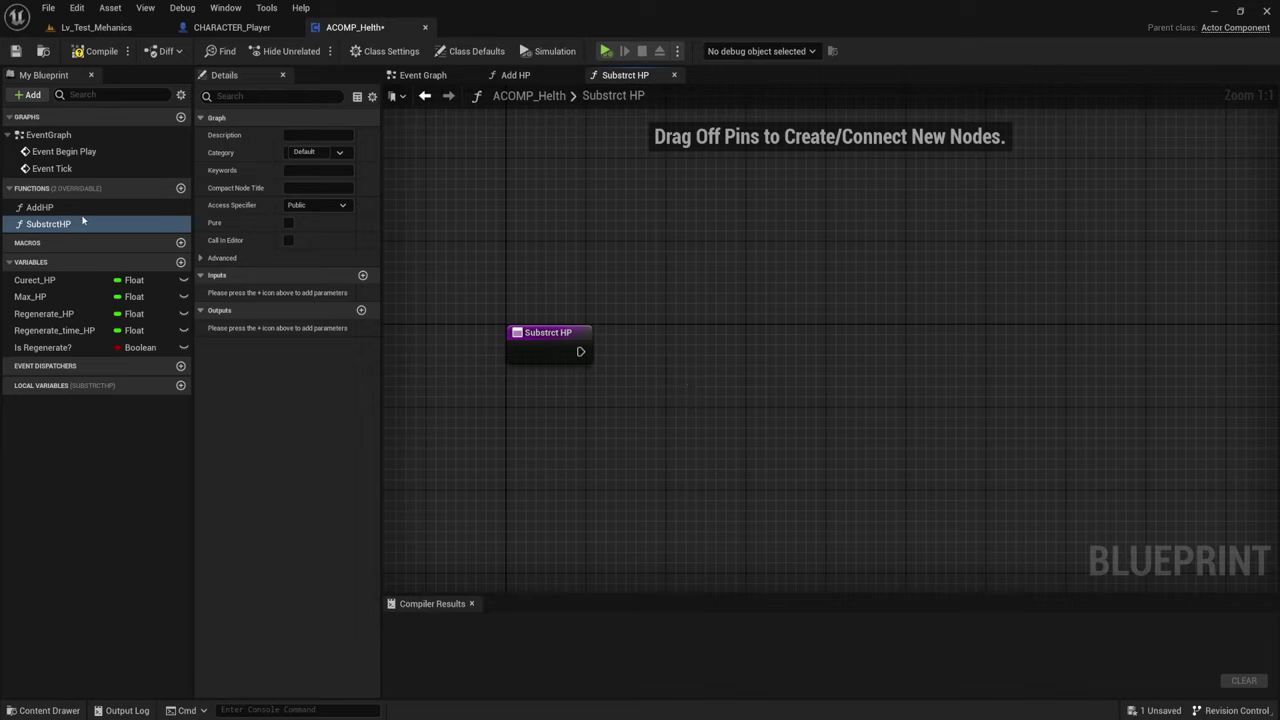
- Rename the function to RemoveHP and drop a Curect_HP variable into its graph
{"action": "left_click", "coordinate": [35, 226]}
{"action": "left_click", "coordinate": [35, 226]}
{"action": "left_click_drag", "start_coordinate": [66, 226], "coordinate": [4, 226]}
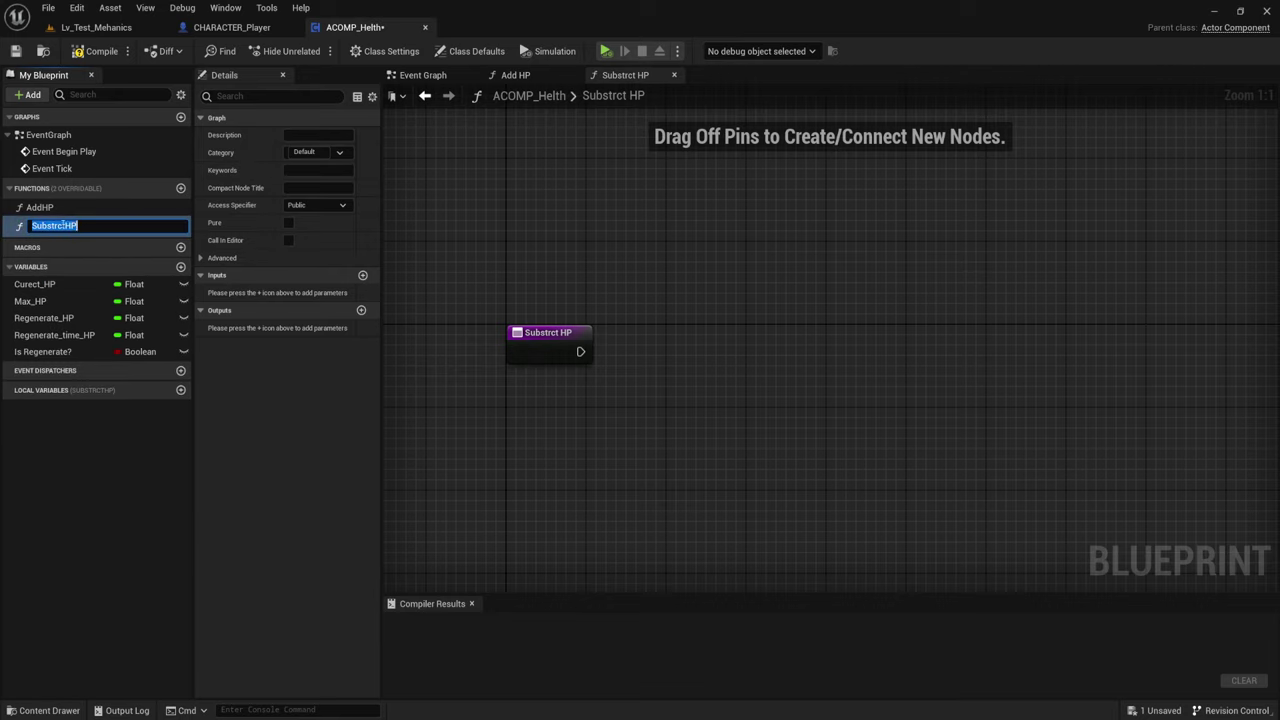
{"action": "type", "text": "RemoveHP"}
{"action": "key", "text": "Return"}
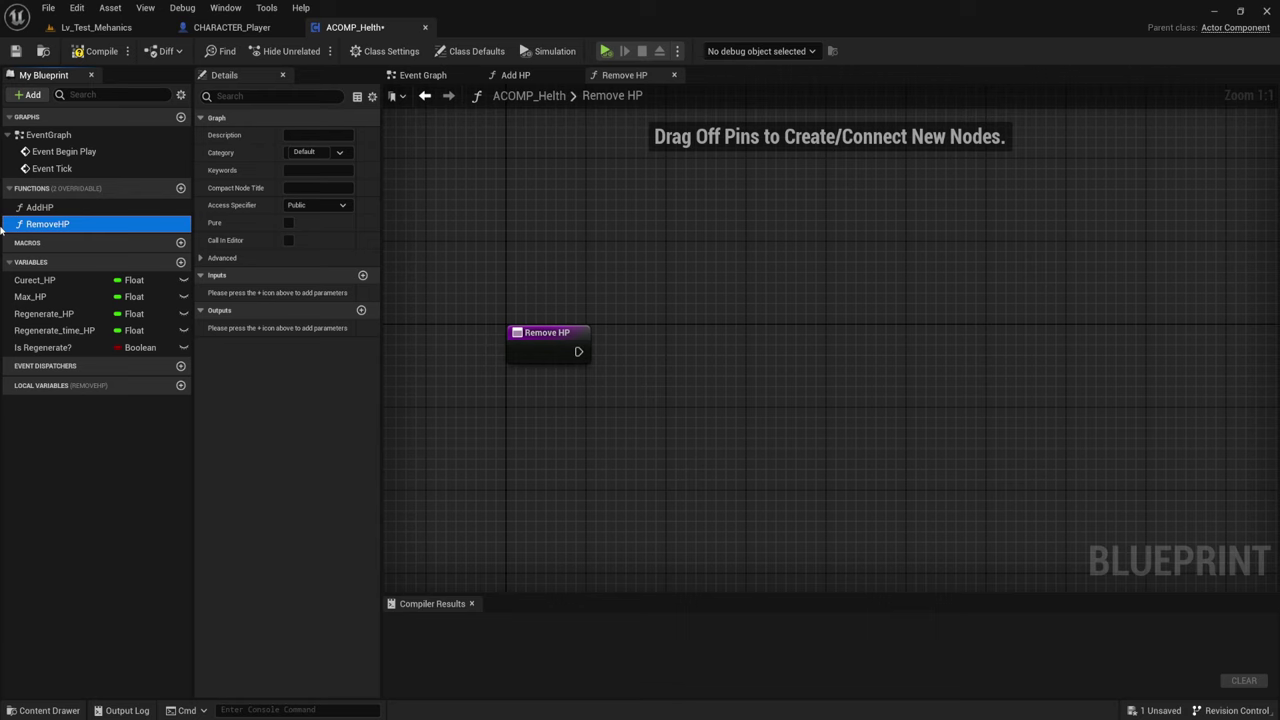
{"action": "right_click_drag", "start_coordinate": [694, 497], "coordinate": [680, 500]}
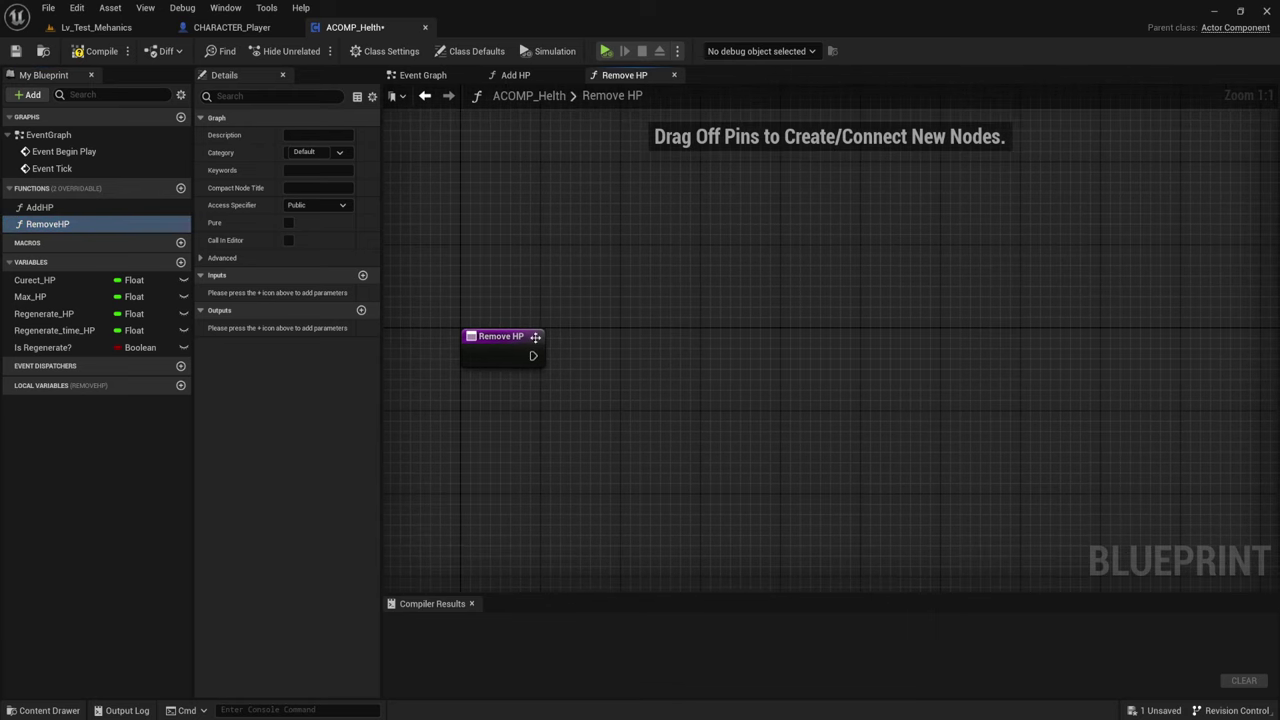
{"action": "right_click_drag", "start_coordinate": [618, 343], "coordinate": [611, 355]}
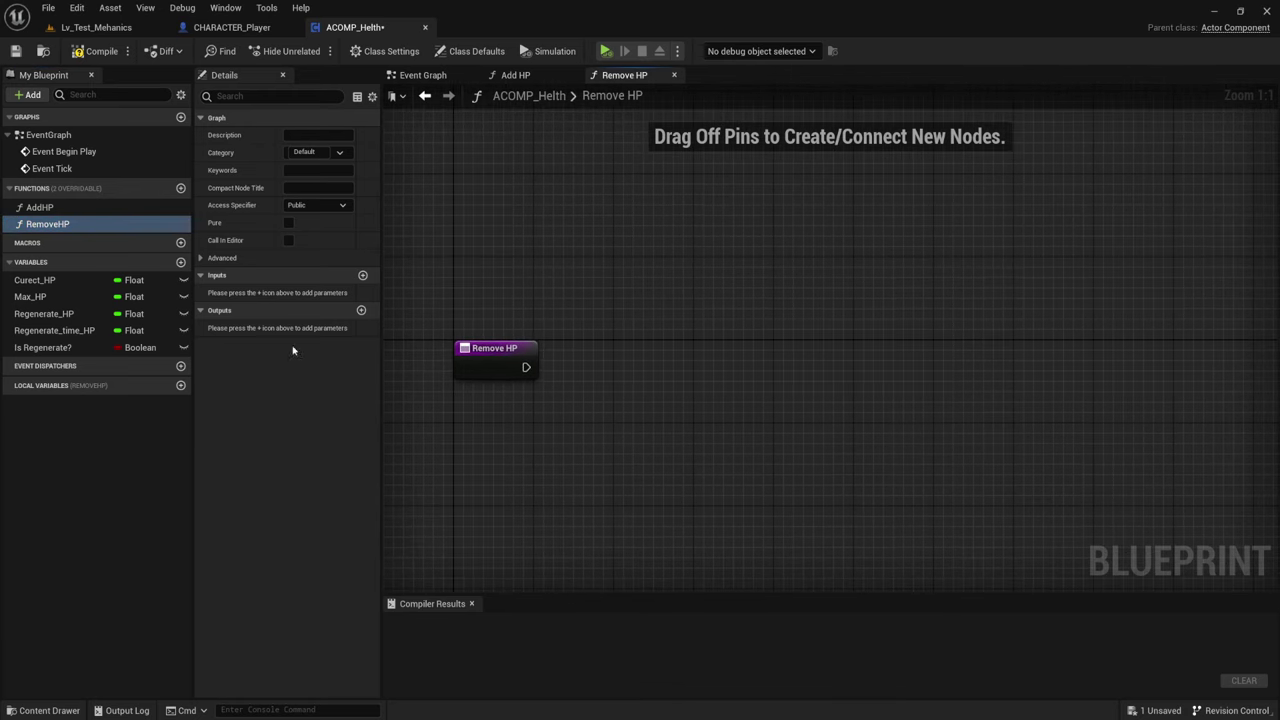
{"action": "mouse_move", "coordinate": [35, 280]}
{"action": "left_mouse_down"}
{"action": "mouse_move", "coordinate": [650, 340]}
{"action": "mouse_move", "coordinate": [725, 374]}
{"action": "left_mouse_up"}
- Subtract a new Remove HP function input from Curect_HP
{"action": "left_click", "coordinate": [690, 348]}
{"action": "type", "text": "-"}
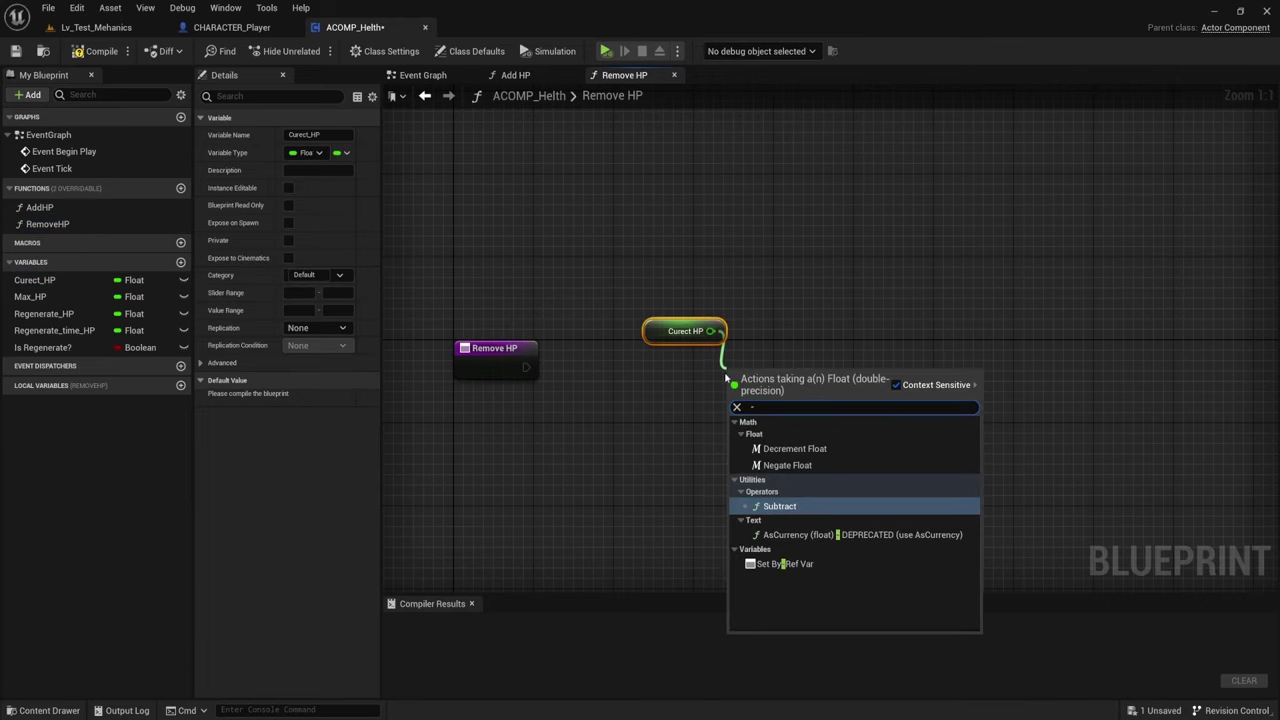
{"action": "left_click", "coordinate": [780, 506]}
{"action": "mouse_move", "coordinate": [736, 393]}
{"action": "left_mouse_down"}
{"action": "mouse_move", "coordinate": [445, 363]}
{"action": "mouse_move", "coordinate": [468, 368]}
{"action": "left_mouse_up"}
{"action": "left_click", "coordinate": [477, 395]}
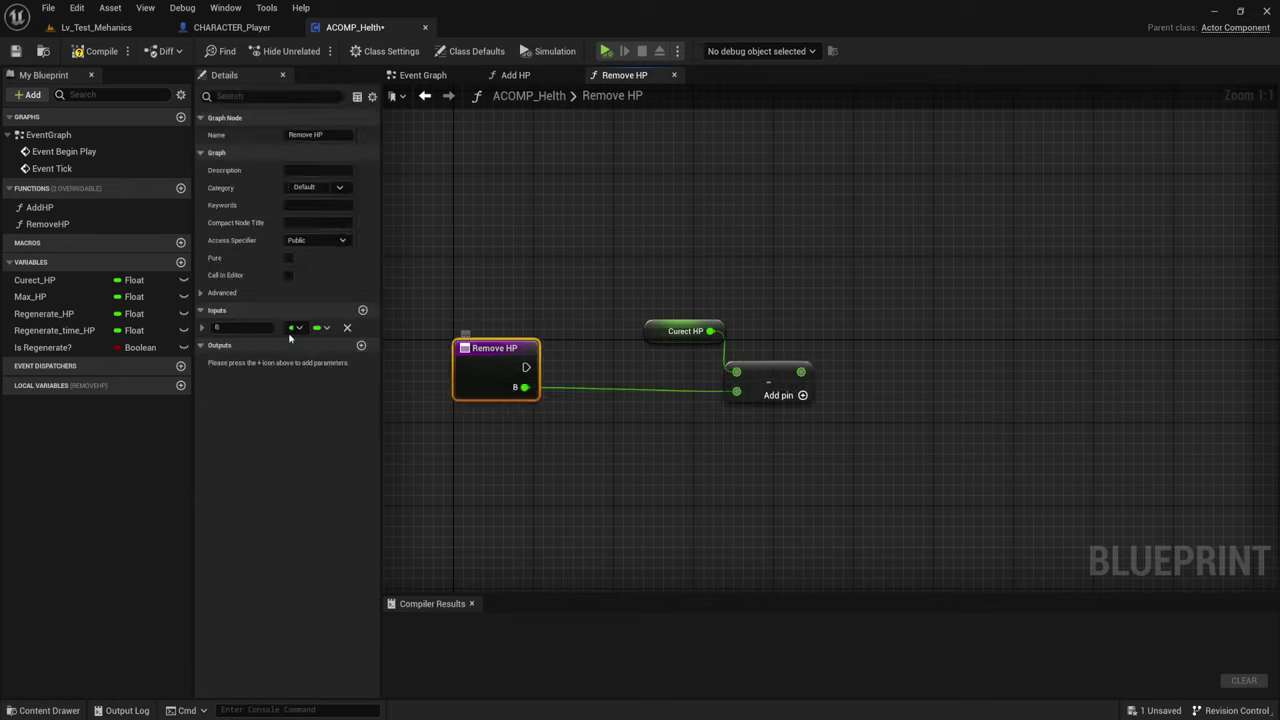
{"action": "left_click", "coordinate": [225, 328]}
{"action": "type", "text": "RemoveHP"}
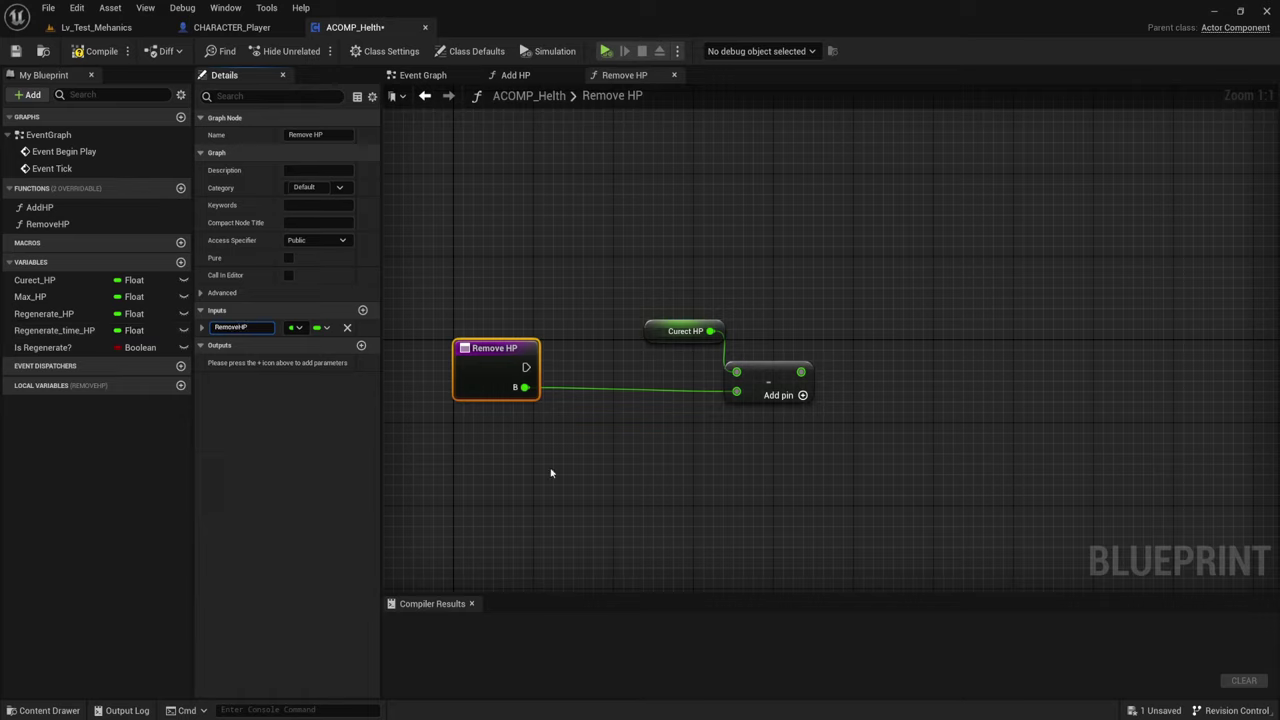
{"action": "left_click", "coordinate": [689, 413]}
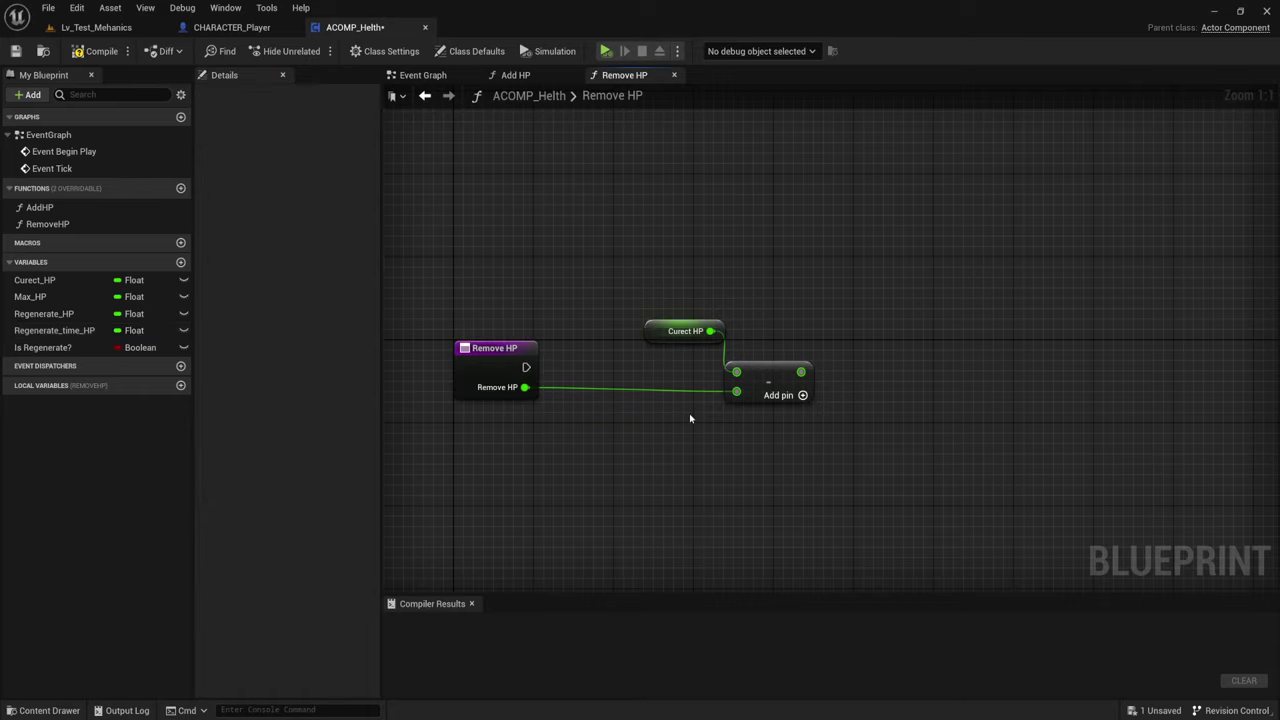
{"action": "left_click_drag", "start_coordinate": [689, 420], "coordinate": [817, 267]}
{"action": "left_click_drag", "start_coordinate": [766, 361], "coordinate": [646, 475]}
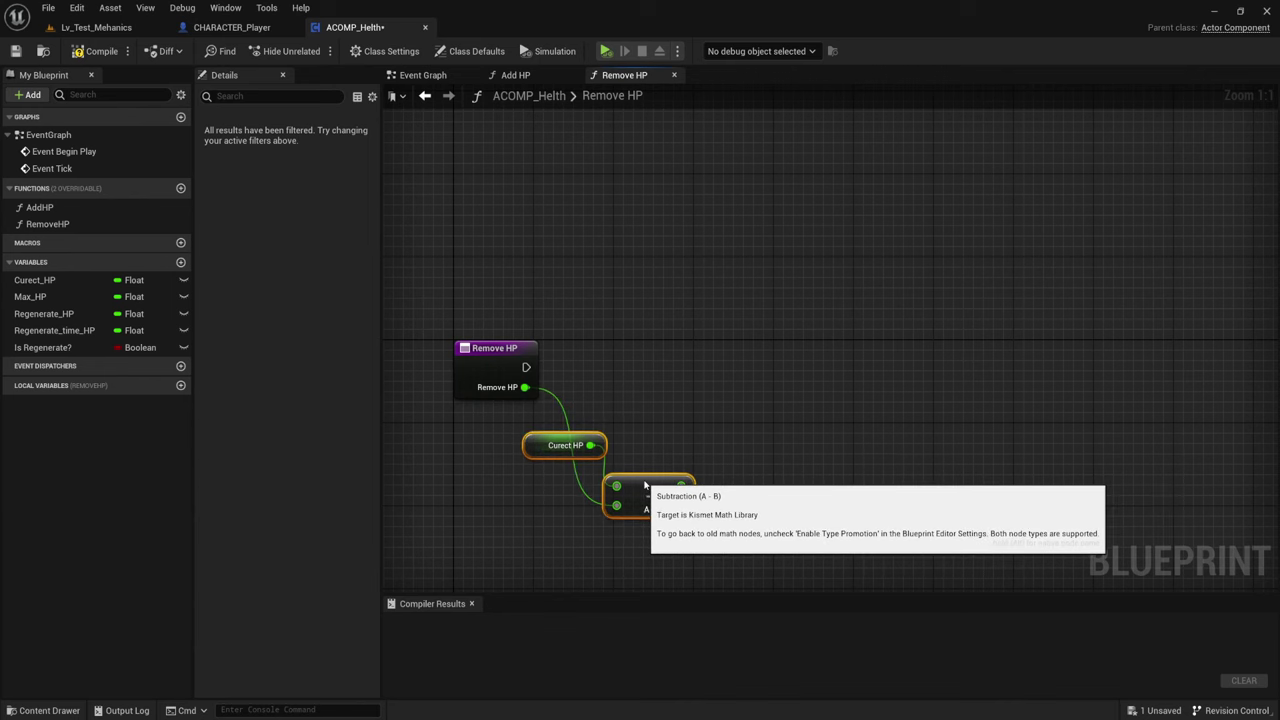
{"action": "right_click_drag", "start_coordinate": [646, 475], "coordinate": [745, 357]}
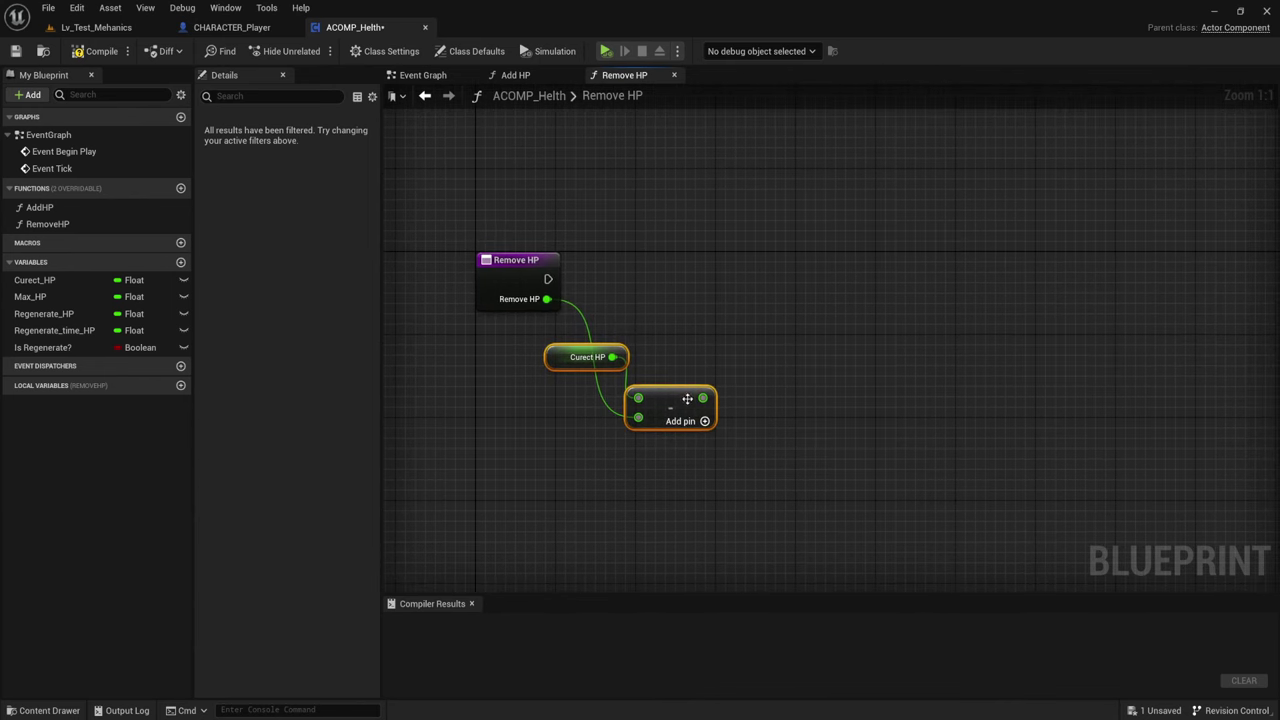
- Check the difference <= 0 and drive a Branch after the entry with it
{"action": "left_click_drag", "start_coordinate": [703, 398], "coordinate": [778, 401]}
{"action": "type", "text": "<"}
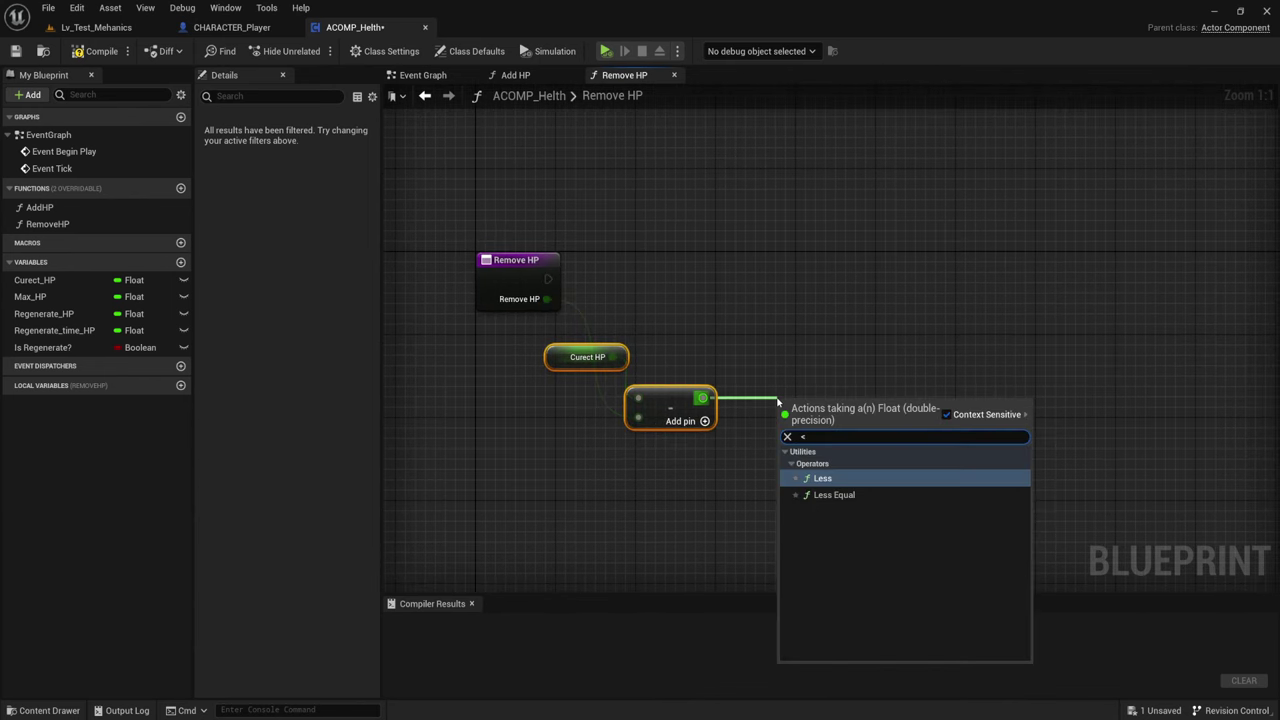
{"action": "left_click", "coordinate": [830, 494]}
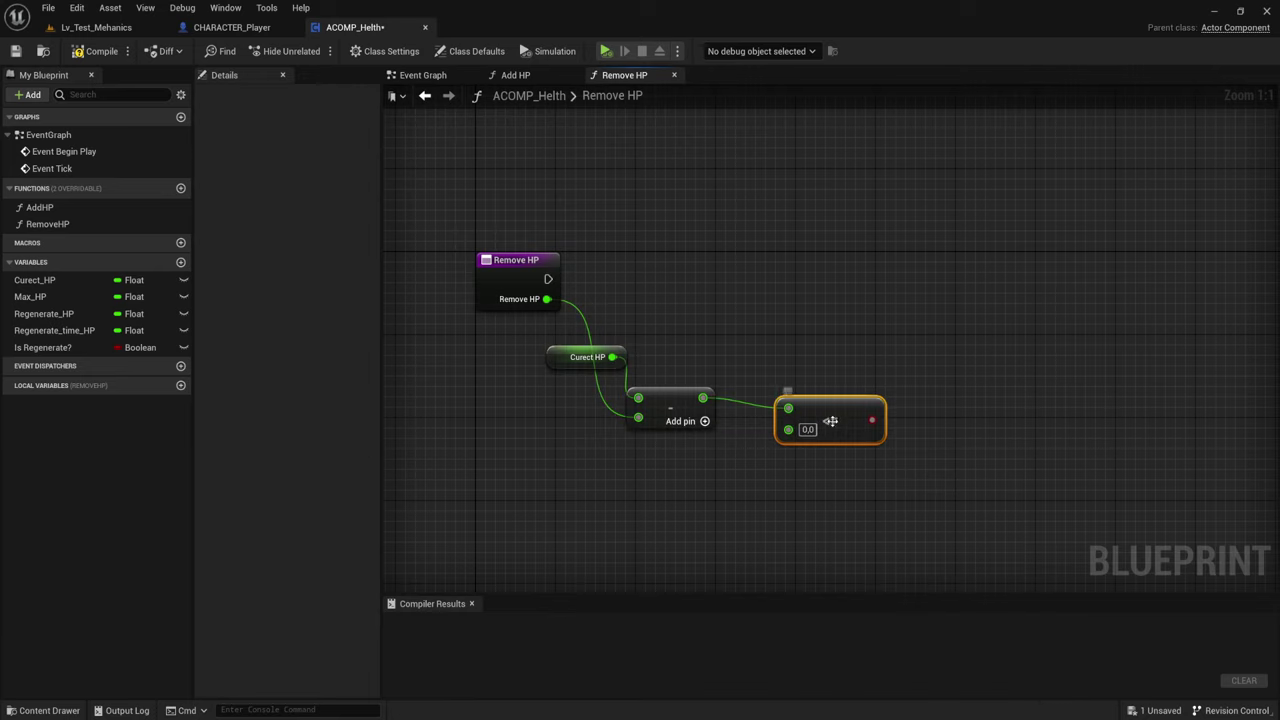
{"action": "left_click", "coordinate": [829, 275]}
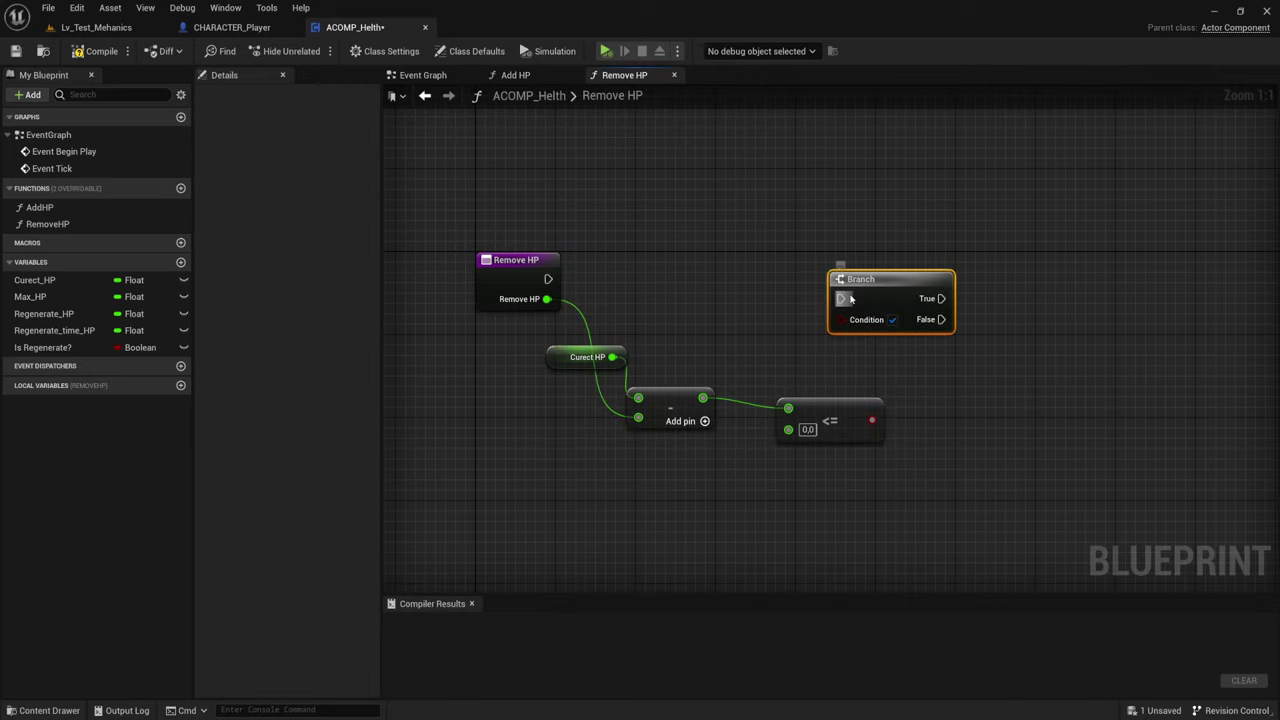
{"action": "left_click_drag", "start_coordinate": [840, 298], "coordinate": [548, 279]}
{"action": "left_click_drag", "start_coordinate": [840, 298], "coordinate": [867, 279]}
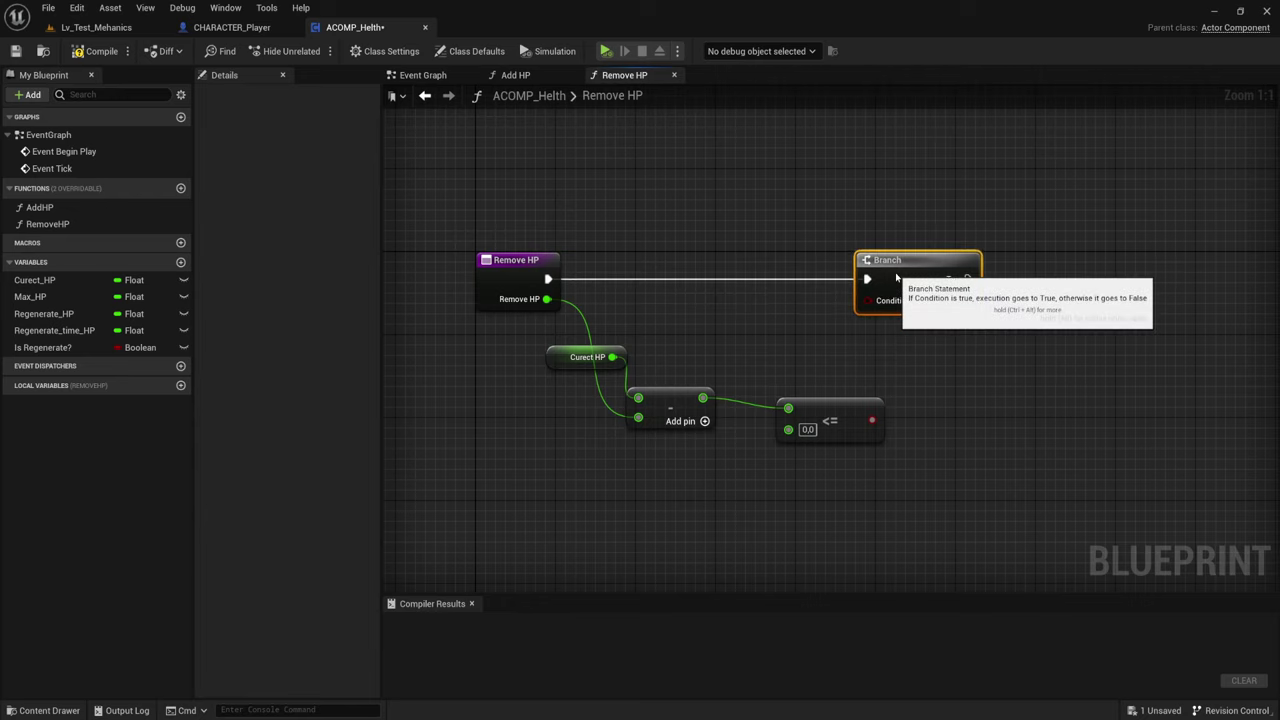
{"action": "mouse_move", "coordinate": [871, 419]}
{"action": "left_mouse_down"}
{"action": "mouse_move", "coordinate": [867, 300]}
{"action": "mouse_move", "coordinate": [733, 260]}
{"action": "left_mouse_up"}
- On the Branch's False output, set Curect_HP to the subtraction result
{"action": "mouse_move", "coordinate": [966, 395]}
{"action": "right_mouse_down"}
{"action": "mouse_move", "coordinate": [769, 405]}
{"action": "mouse_move", "coordinate": [908, 414]}
{"action": "right_mouse_up"}
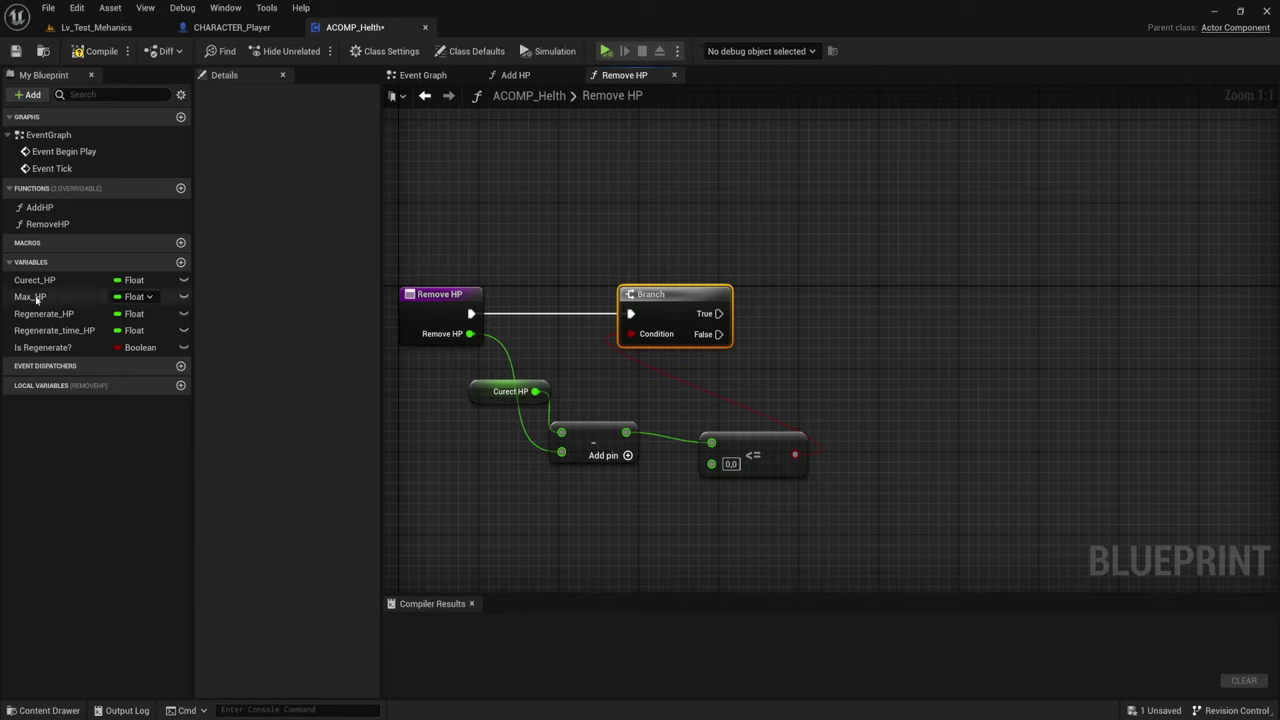
{"action": "mouse_move", "coordinate": [40, 280]}
{"action": "left_mouse_down", "text": "alt"}
{"action": "mouse_move", "coordinate": [866, 385]}
{"action": "mouse_move", "coordinate": [968, 368]}
{"action": "mouse_move", "coordinate": [922, 394]}
{"action": "left_mouse_up", "text": "alt"}
{"action": "left_click_drag", "start_coordinate": [718, 334], "coordinate": [930, 386]}
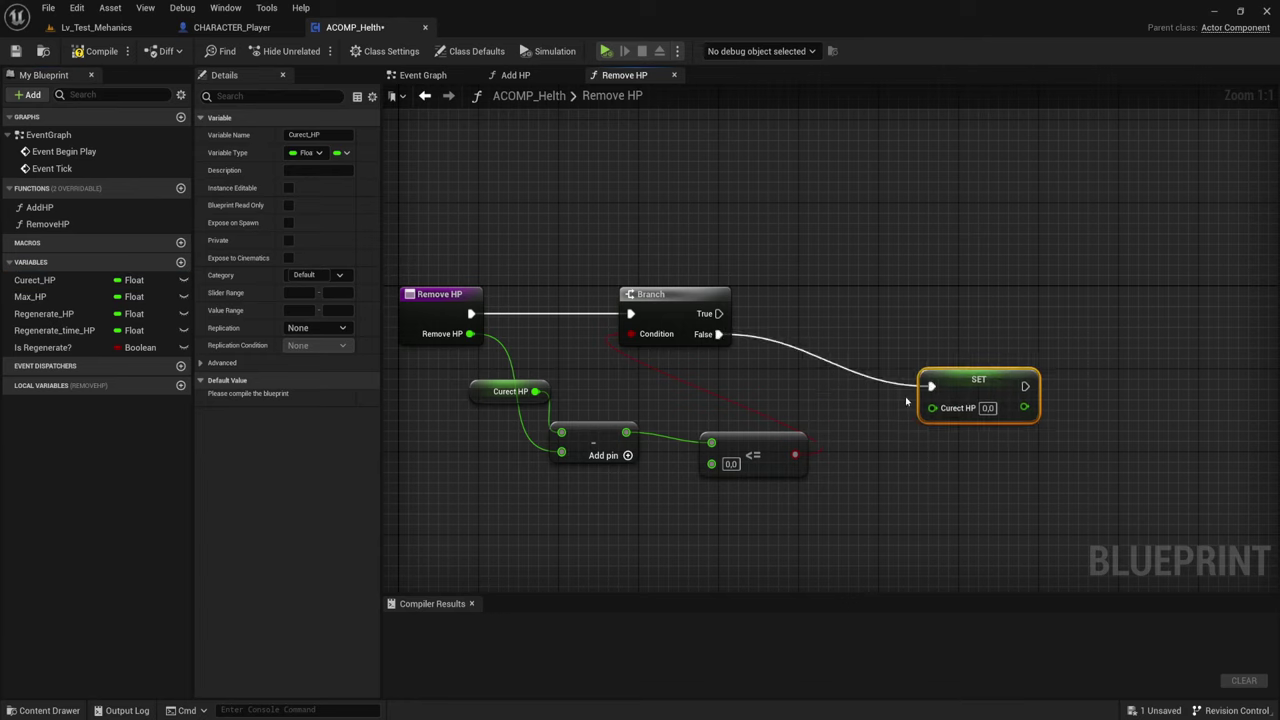
{"action": "left_click_drag", "start_coordinate": [625, 432], "coordinate": [931, 407]}
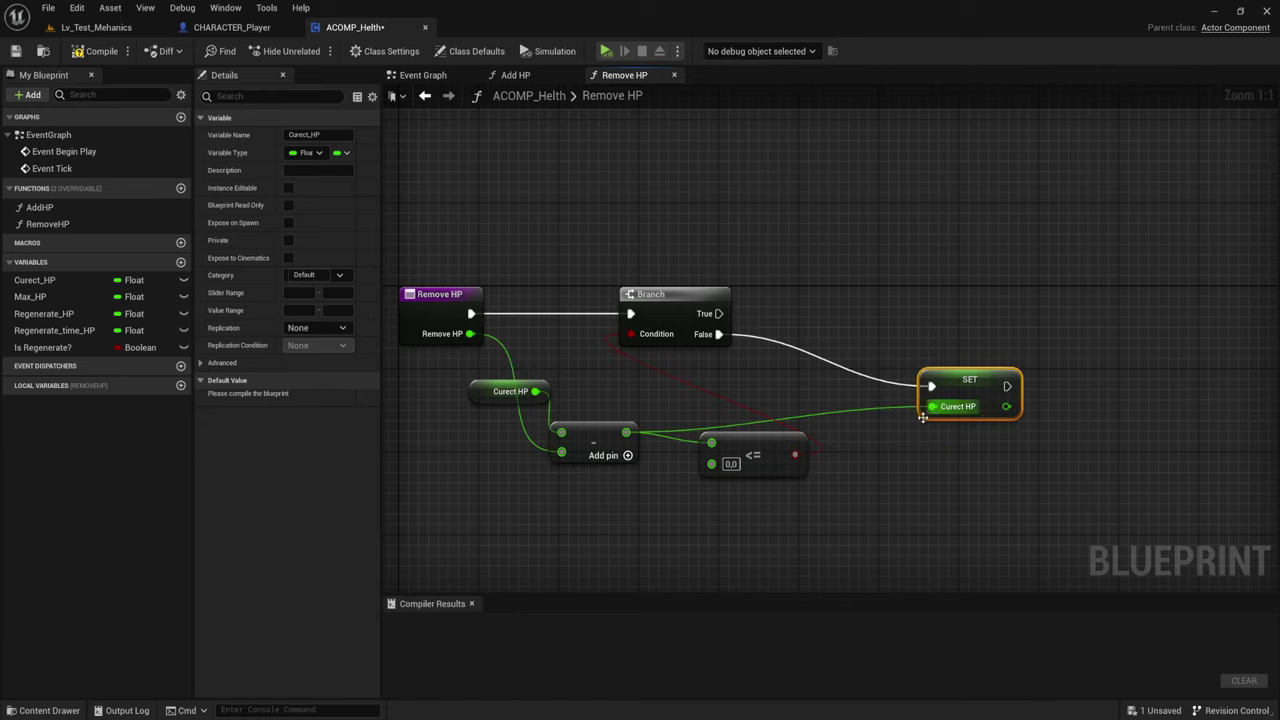
{"action": "left_click_drag", "start_coordinate": [512, 375], "coordinate": [652, 485]}
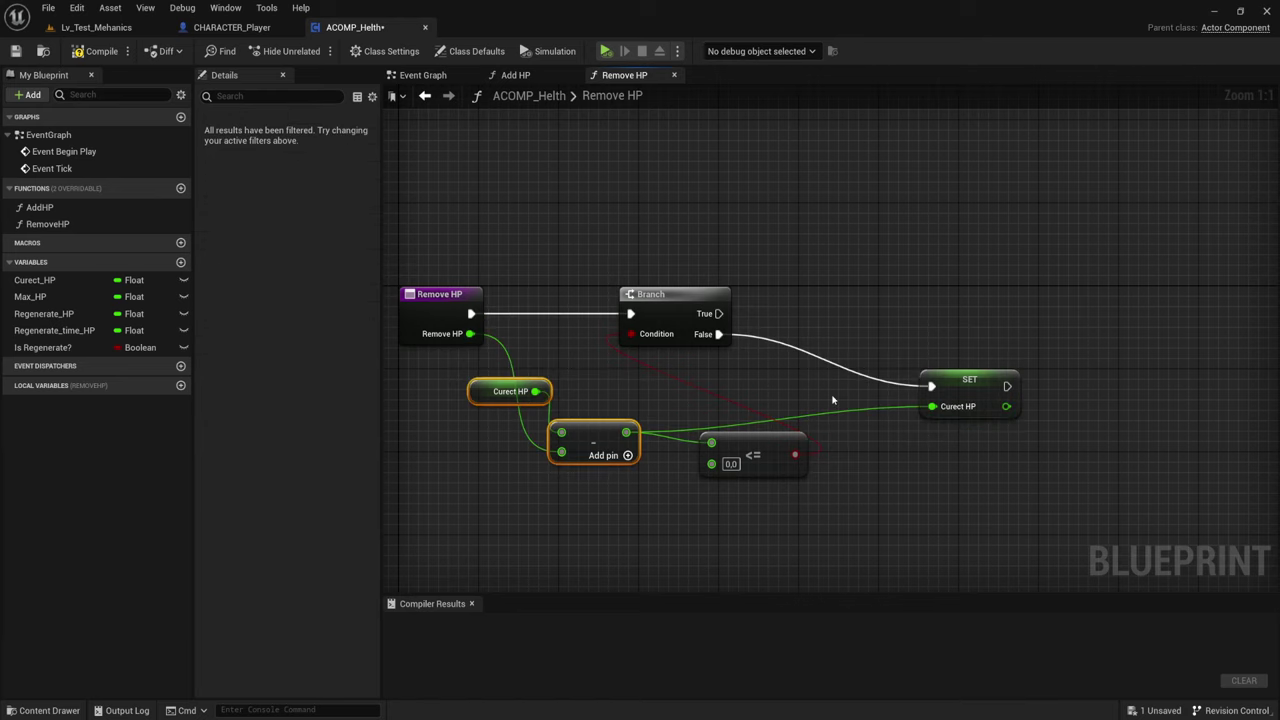
{"action": "right_click_drag", "start_coordinate": [782, 358], "coordinate": [790, 408]}
{"action": "left_click_drag", "start_coordinate": [728, 364], "coordinate": [832, 264]}
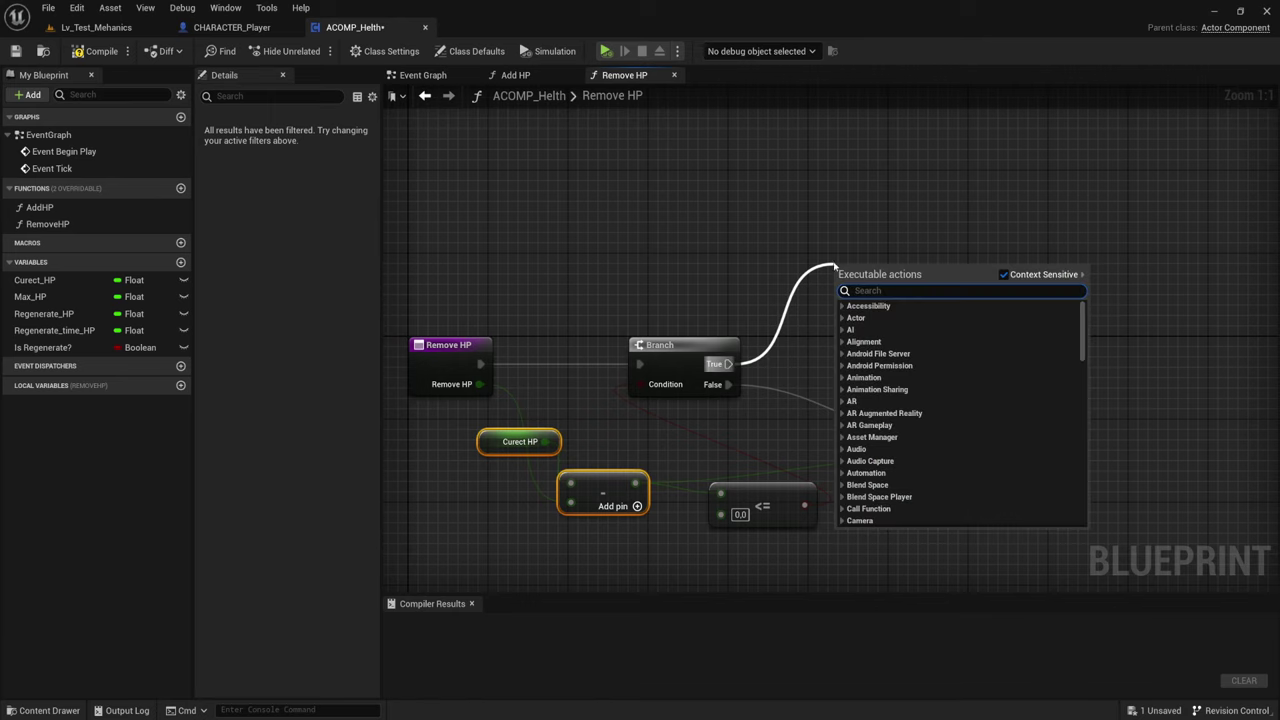
{"action": "left_click", "coordinate": [801, 251]}
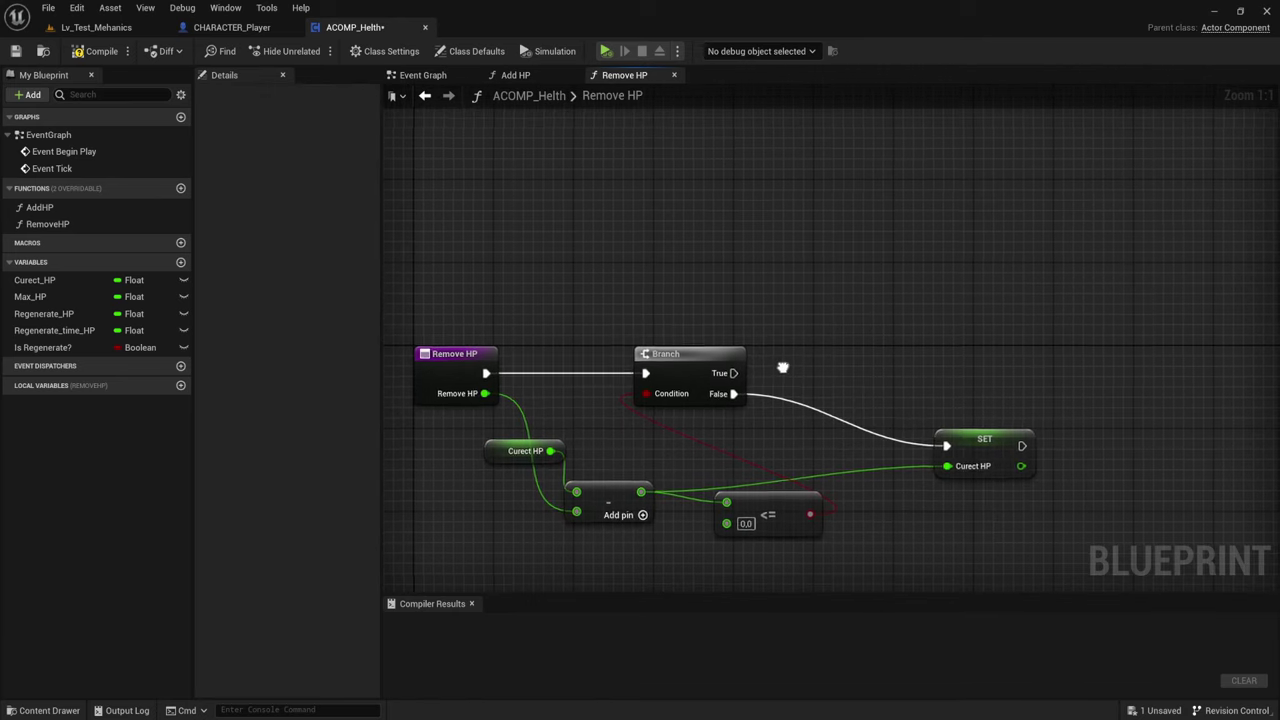
{"action": "right_click_drag", "start_coordinate": [733, 364], "coordinate": [739, 328]}
- Add a custom event named Deadth in the Event Graph, then return to RemoveHP
{"action": "left_click", "coordinate": [440, 76]}
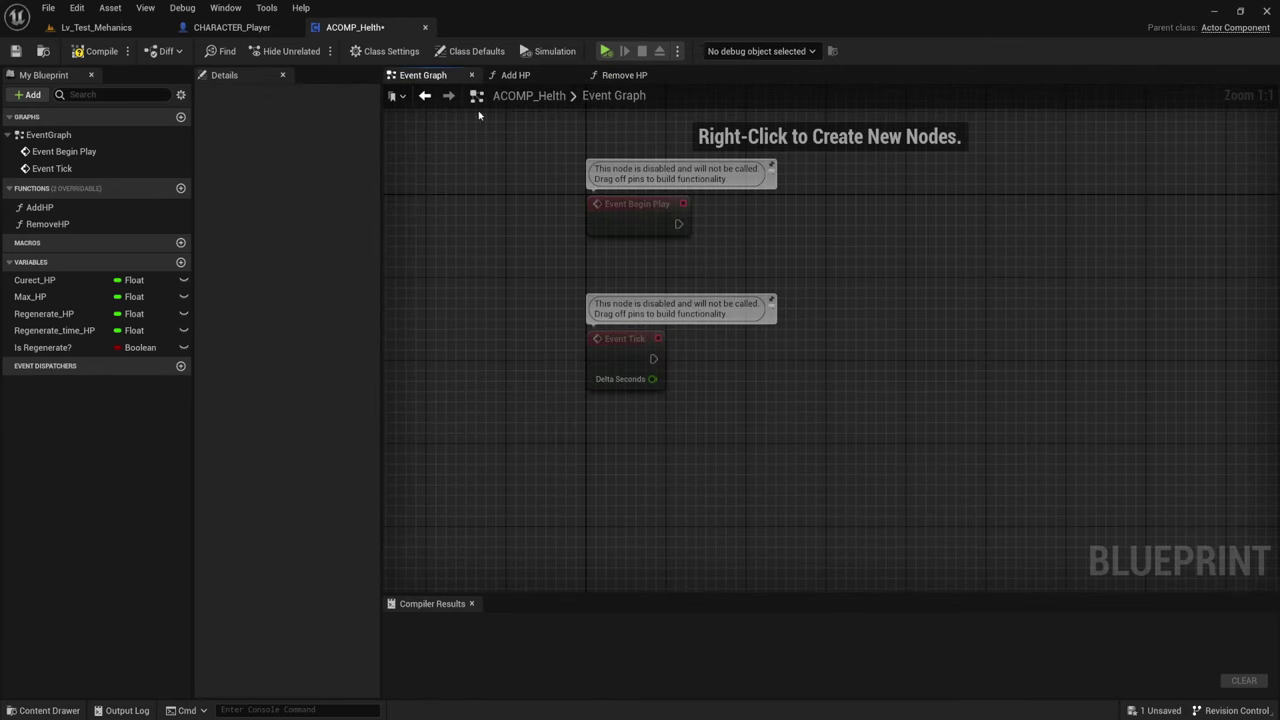
{"action": "right_click", "coordinate": [638, 408]}
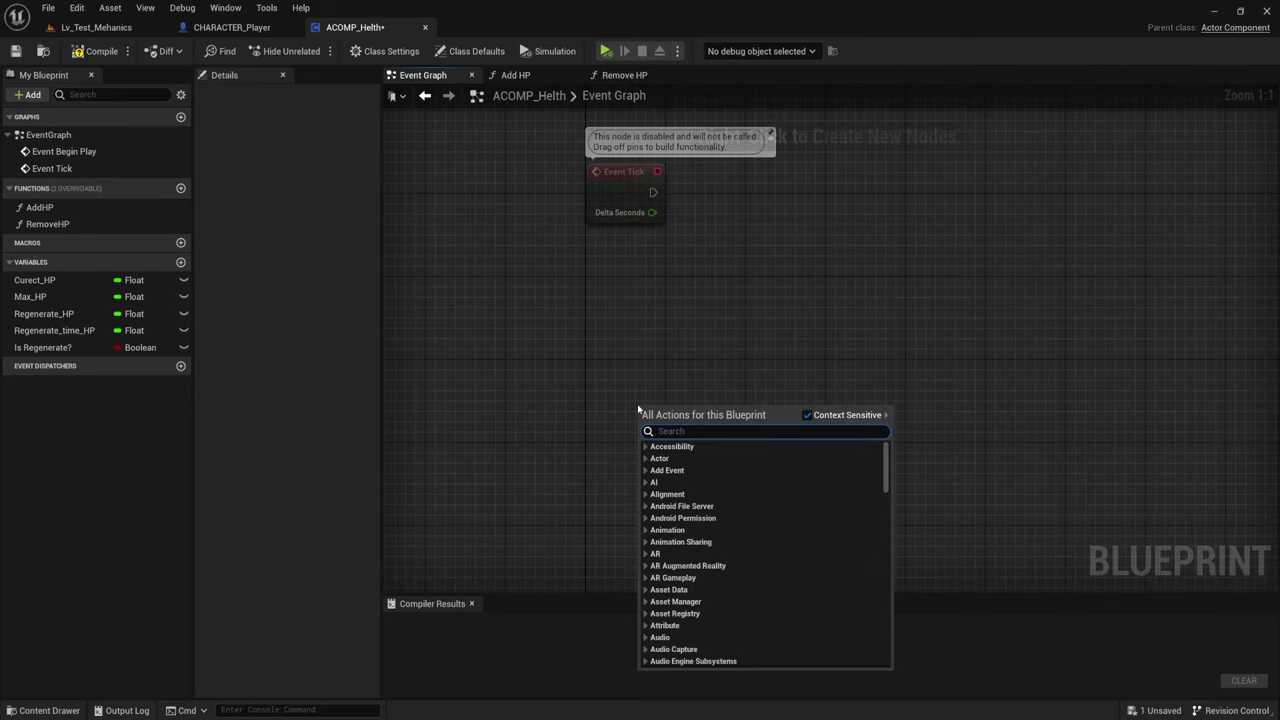
{"action": "type", "text": "cust"}
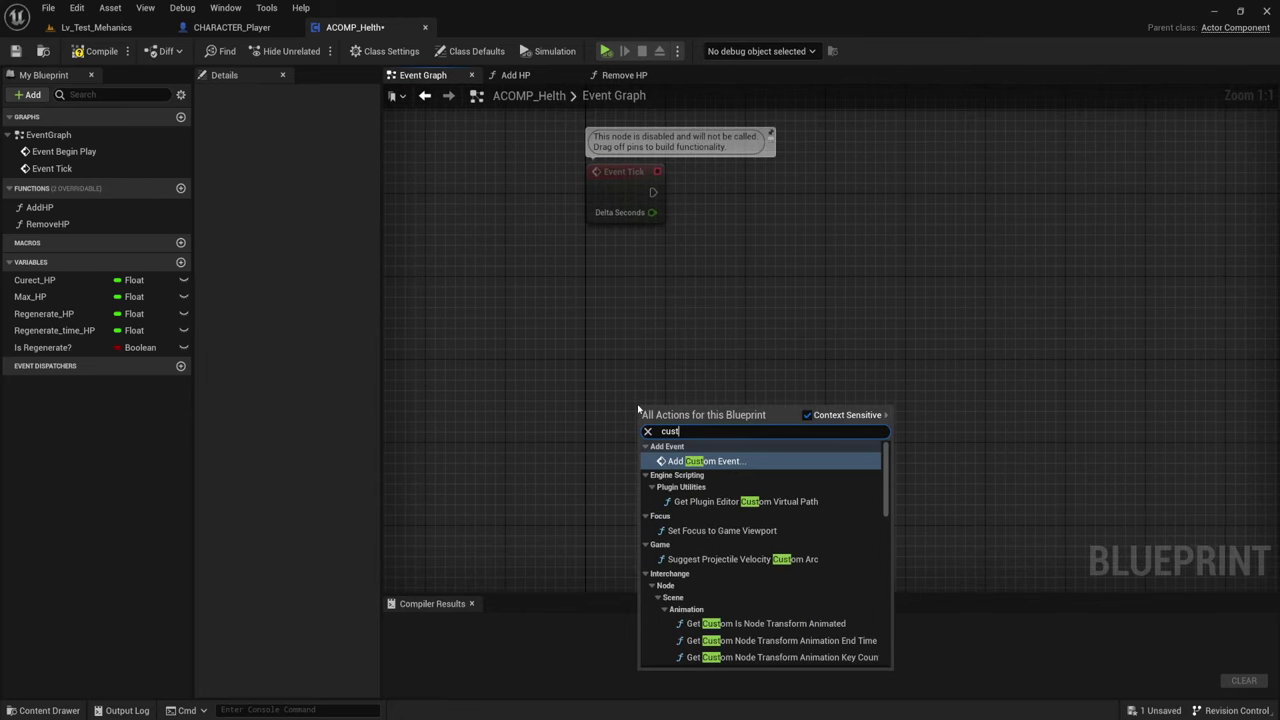
{"action": "key", "text": "Return"}
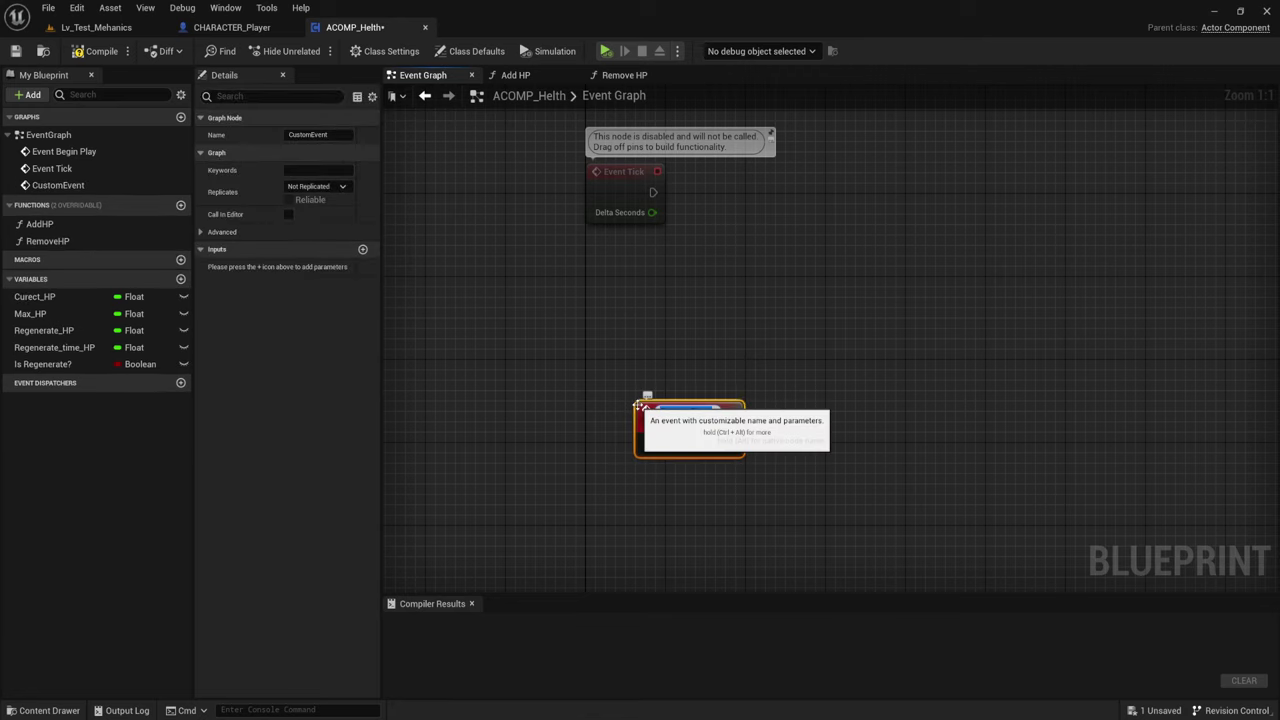
{"action": "type", "text": "Re"}
{"action": "key", "text": "Return"}
{"action": "right_click_drag", "start_coordinate": [754, 497], "coordinate": [728, 445]}
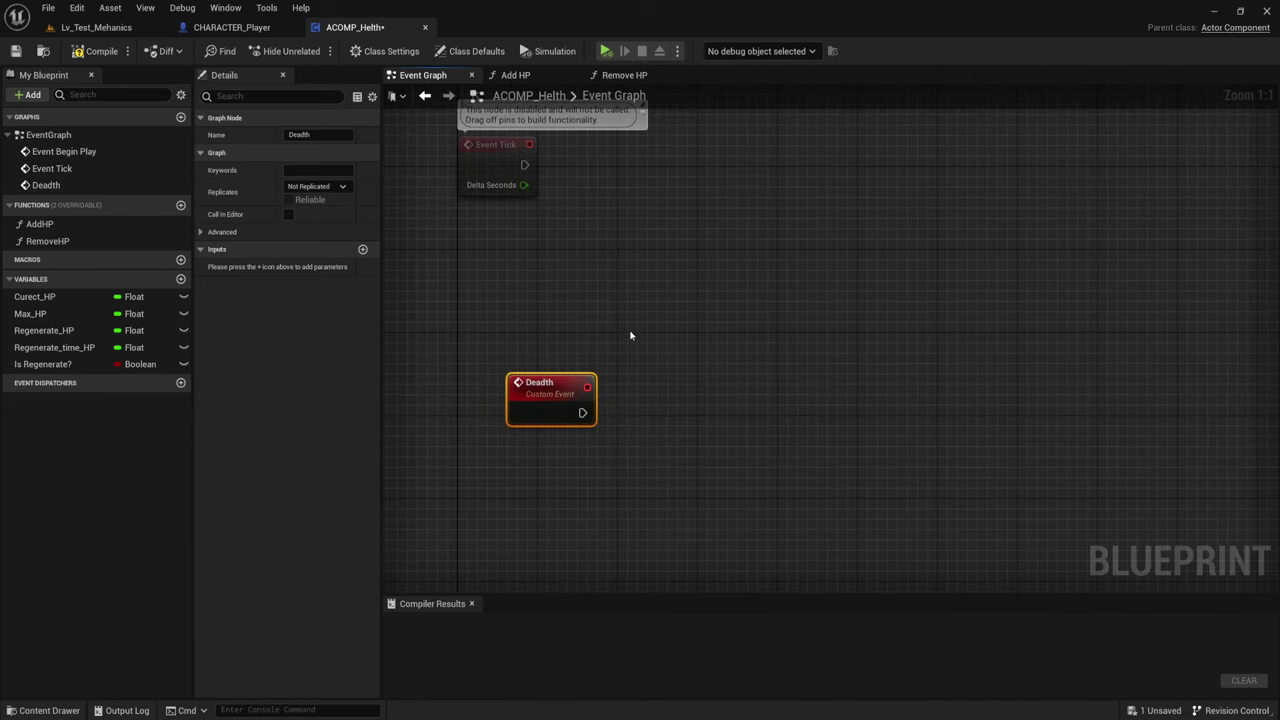
{"action": "left_click", "coordinate": [612, 76]}
- Call Deadth from the Branch True output and rearrange the Deadth and SET Curect HP nodes
{"action": "left_click_drag", "start_coordinate": [734, 327], "coordinate": [784, 236]}
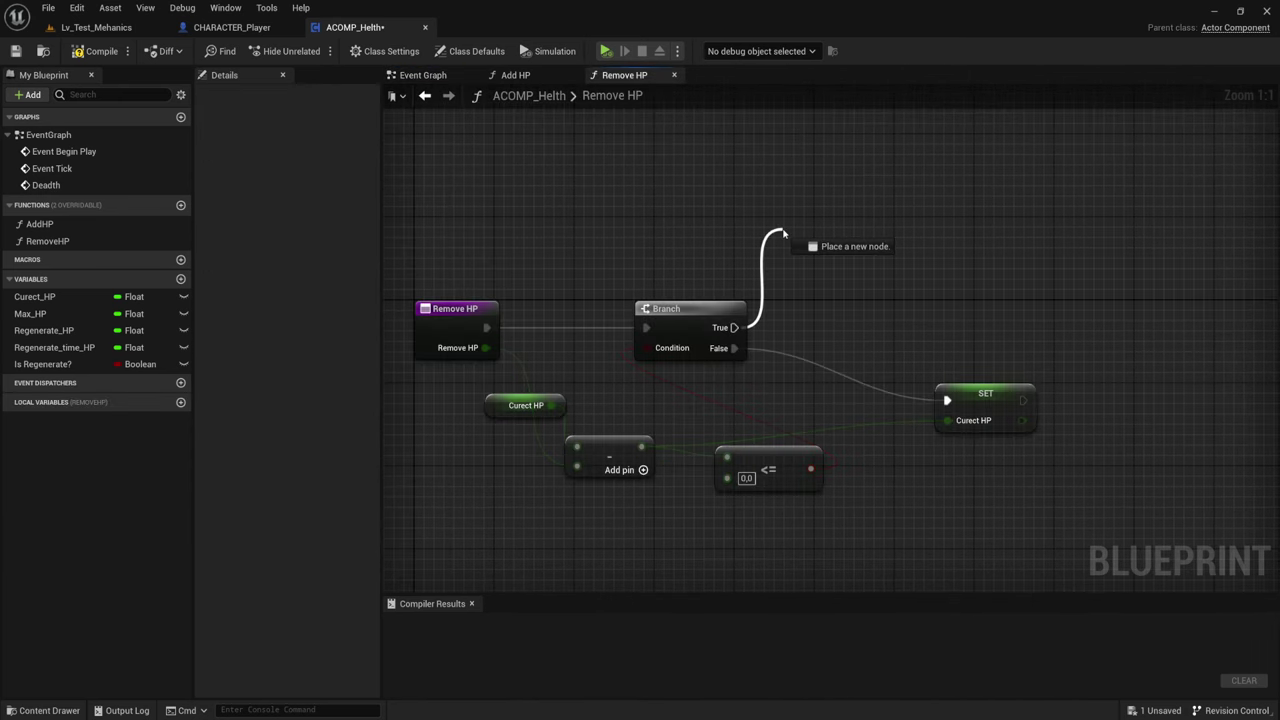
{"action": "type", "text": "deat"}
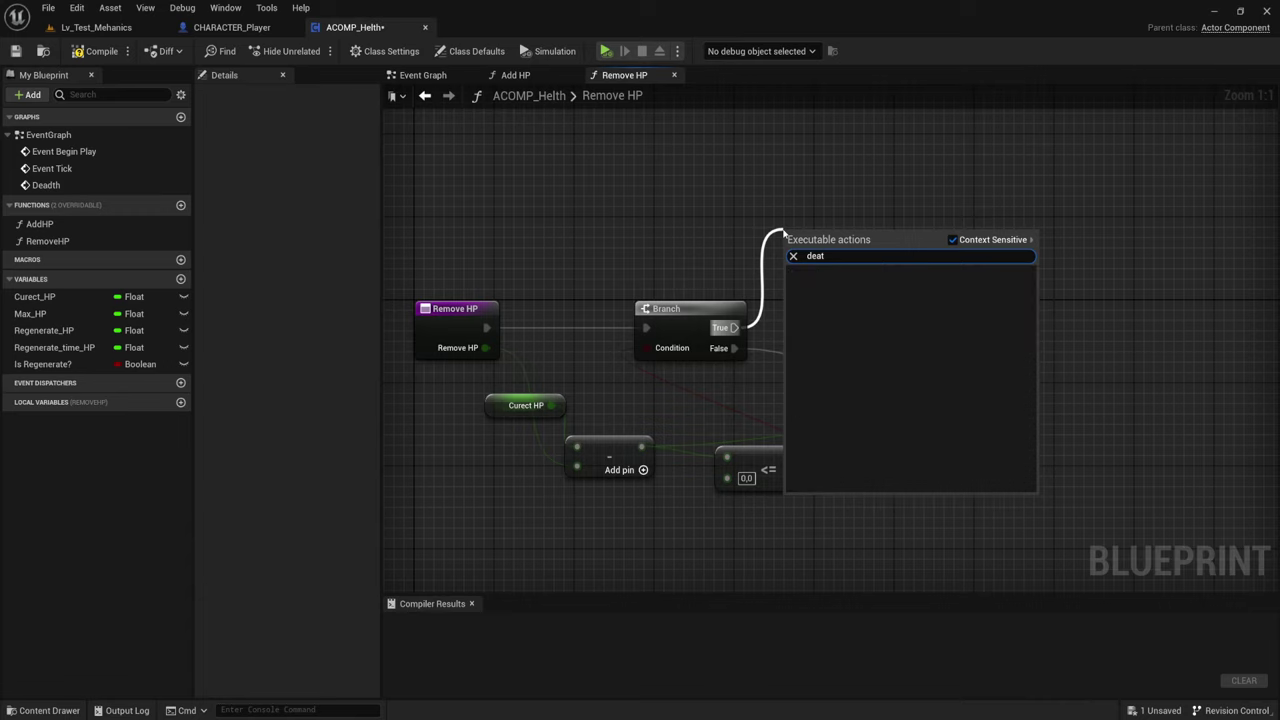
{"action": "key", "text": "BackSpace"}
{"action": "key", "text": "Return"}
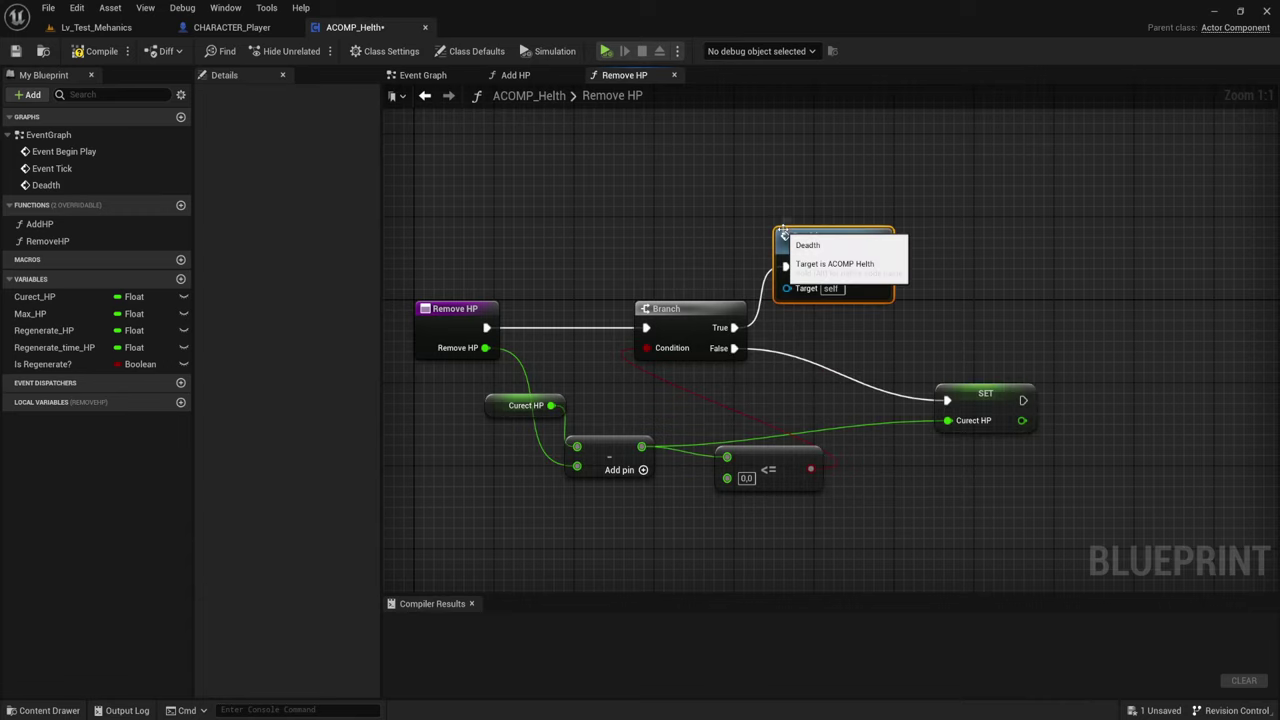
{"action": "left_click_drag", "start_coordinate": [837, 251], "coordinate": [902, 212]}
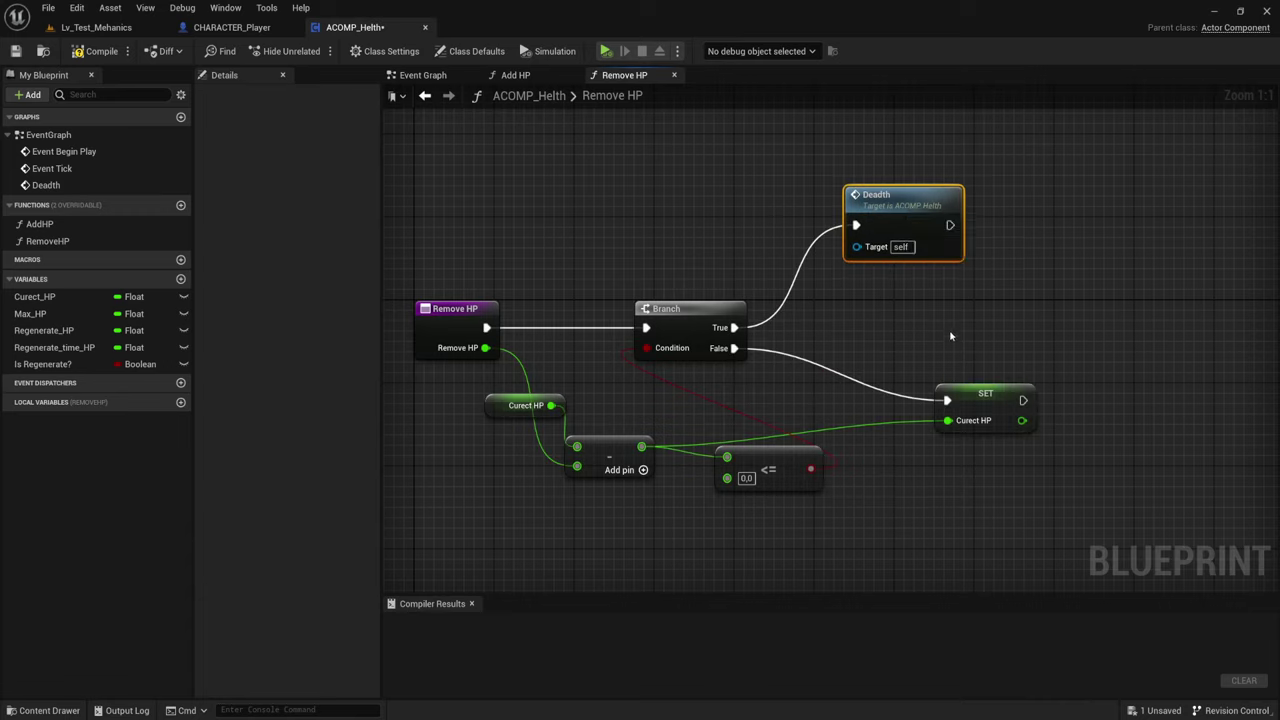
{"action": "left_click_drag", "start_coordinate": [998, 424], "coordinate": [926, 424]}
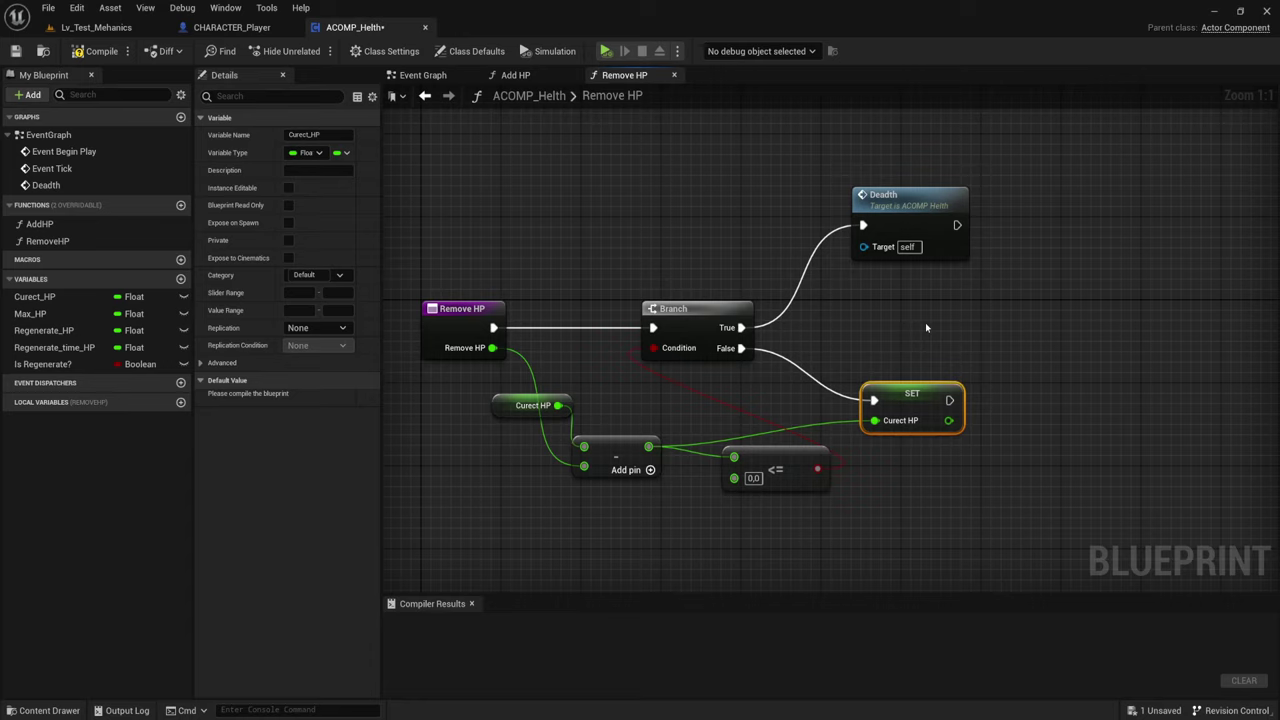
{"action": "right_click_drag", "start_coordinate": [969, 391], "coordinate": [873, 287]}
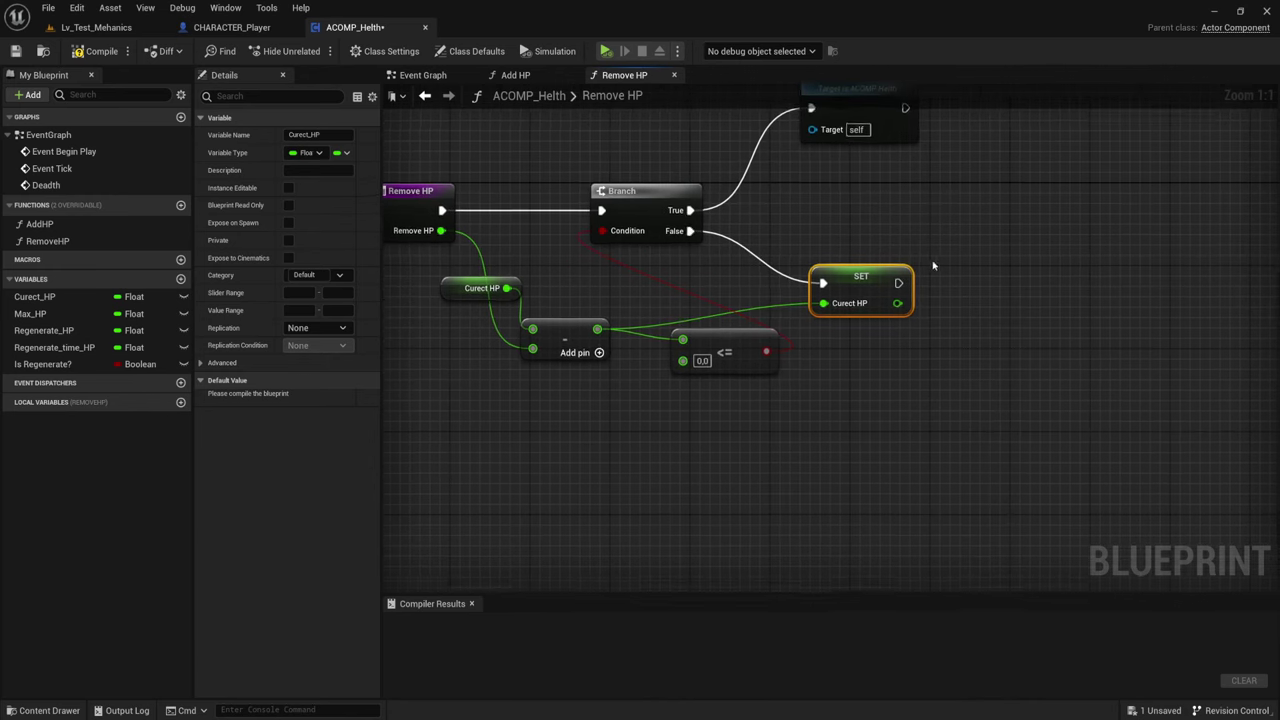
- After SET, add a Branch whose condition is Curect HP < Max HP
{"action": "left_click_drag", "start_coordinate": [853, 296], "coordinate": [982, 296]}
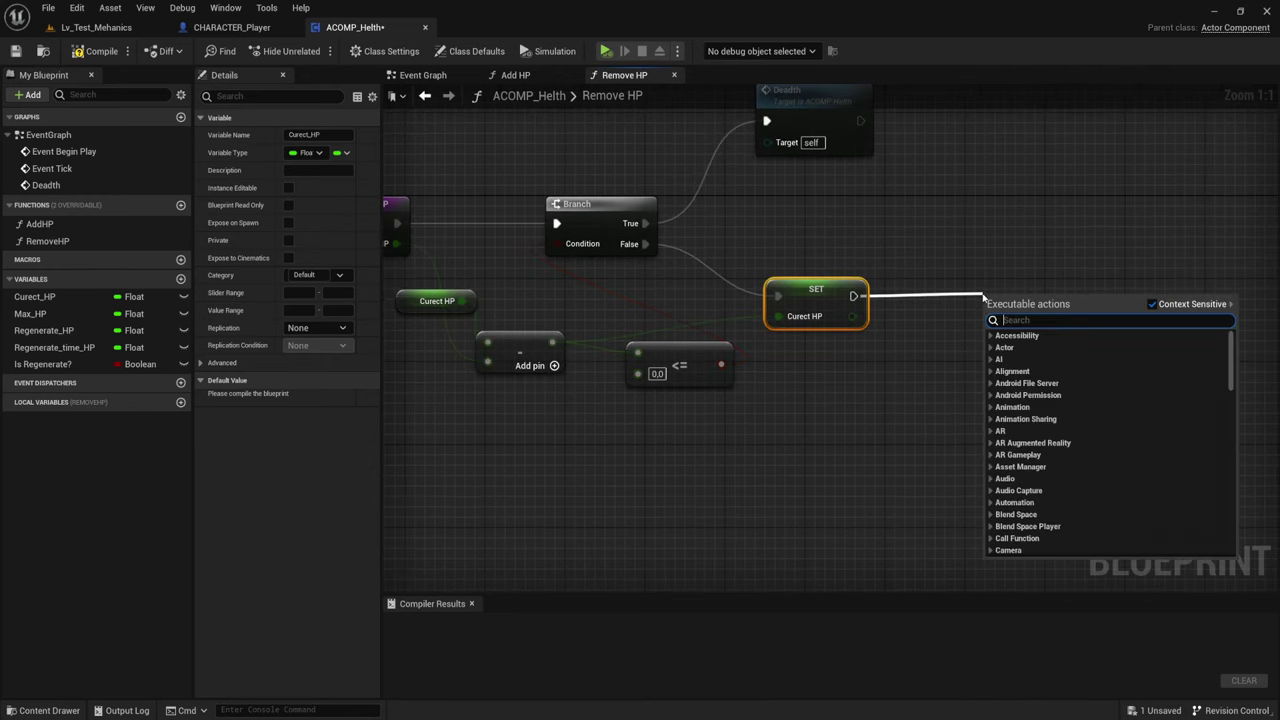
{"action": "type", "text": "br"}
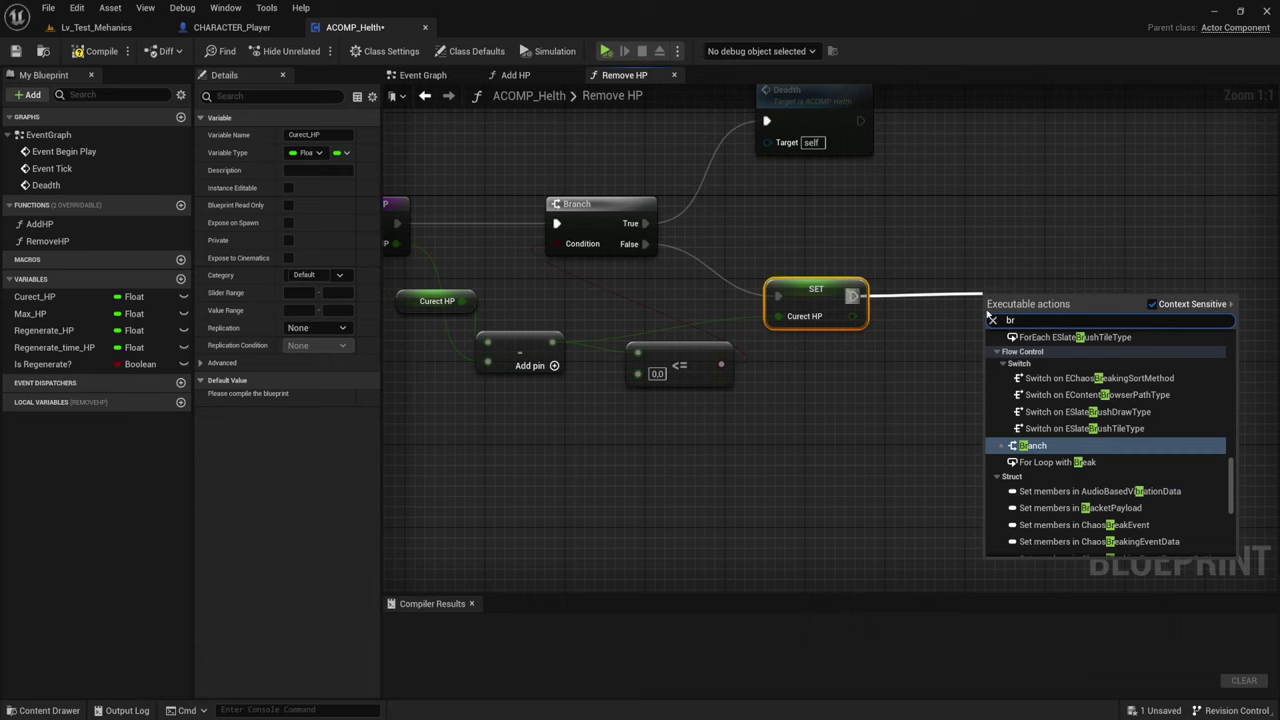
{"action": "left_click", "coordinate": [1033, 445]}
{"action": "mouse_move", "coordinate": [983, 423]}
{"action": "right_mouse_down"}
{"action": "mouse_move", "coordinate": [851, 353]}
{"action": "mouse_move", "coordinate": [833, 375]}
{"action": "right_mouse_up"}
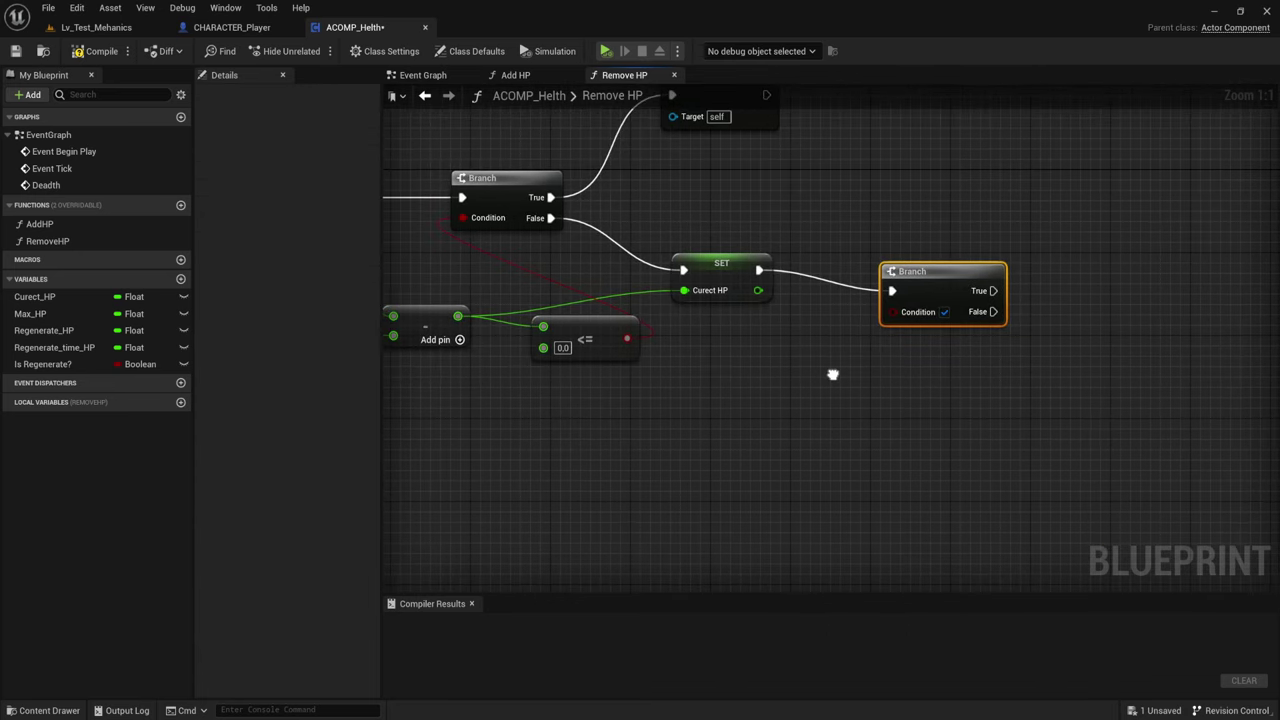
{"action": "left_click_drag", "start_coordinate": [758, 290], "coordinate": [823, 352]}
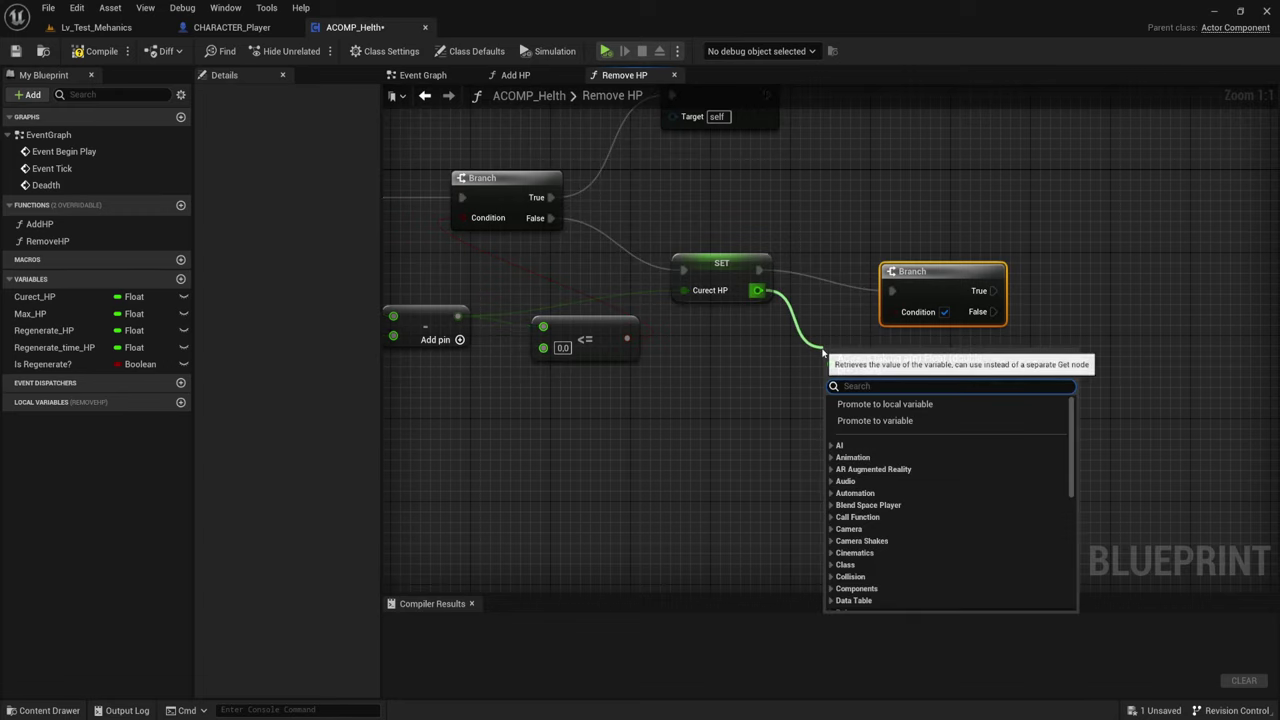
{"action": "type", "text": "<"}
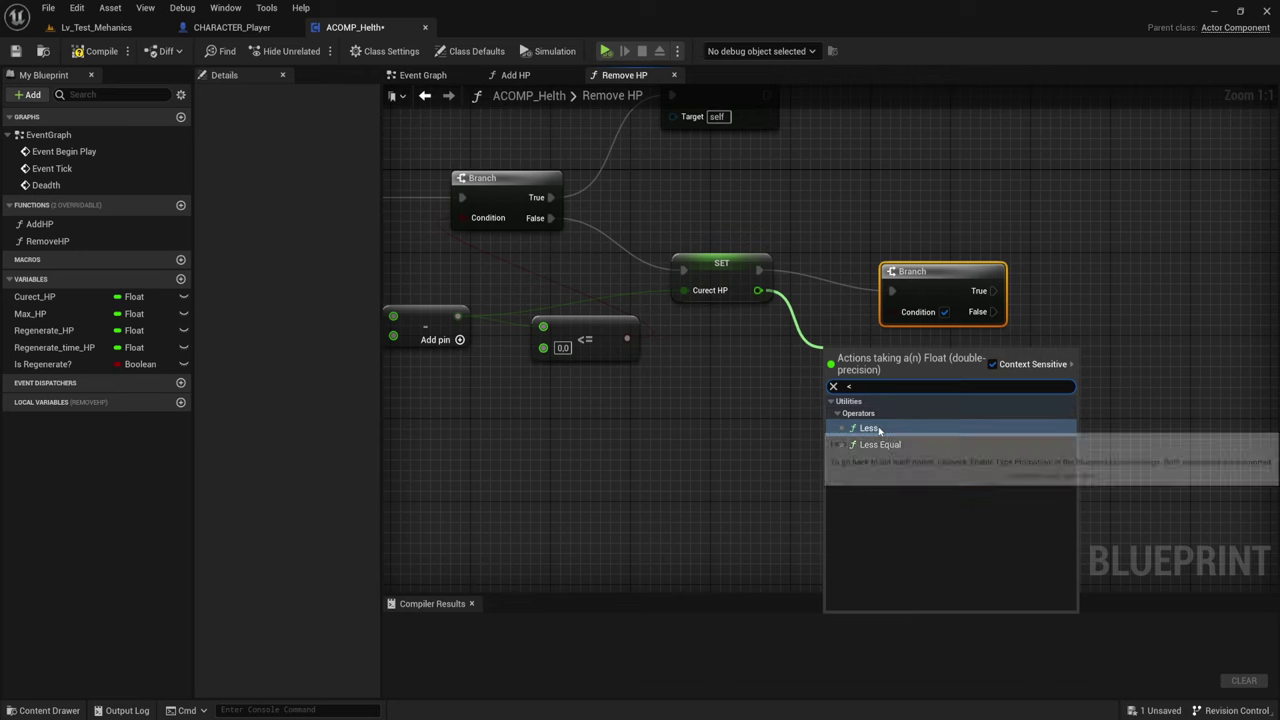
{"action": "left_click", "coordinate": [852, 432]}
{"action": "left_click_drag", "start_coordinate": [30, 313], "coordinate": [833, 379], "text": "ctrl"}
{"action": "right_click_drag", "start_coordinate": [975, 420], "coordinate": [850, 439]}
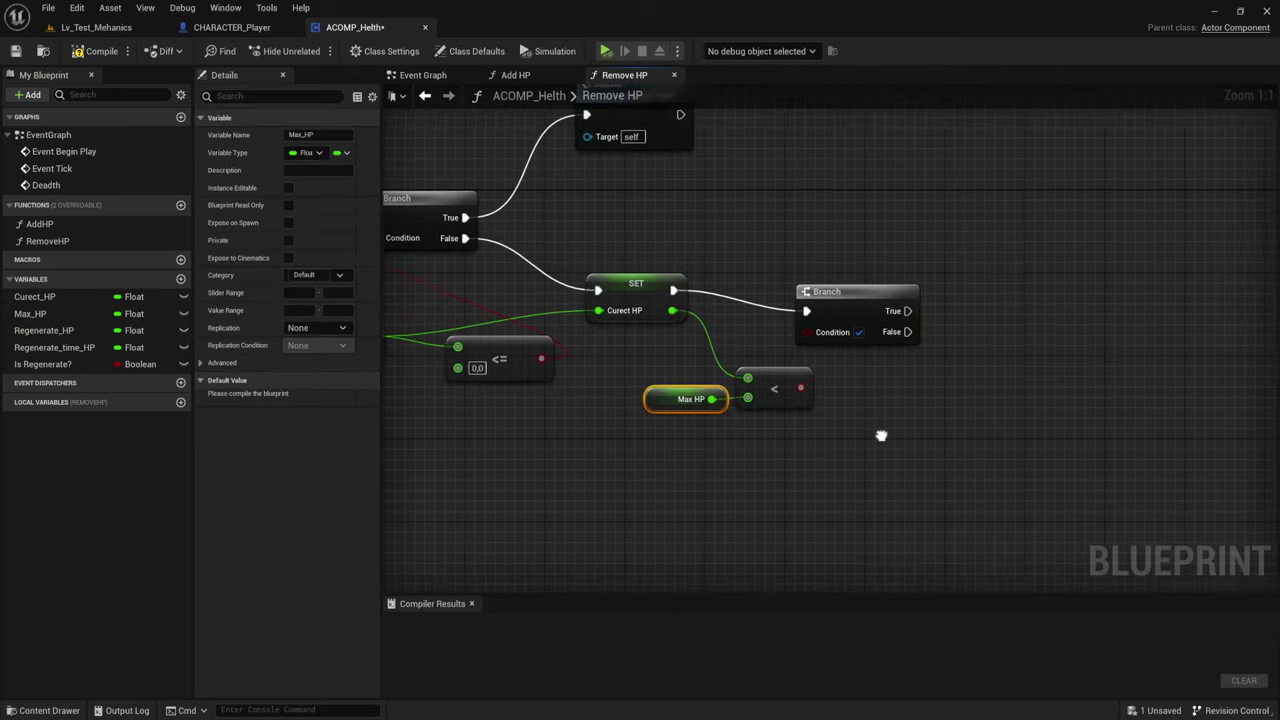
{"action": "left_click_drag", "start_coordinate": [770, 392], "coordinate": [767, 330]}
{"action": "right_click_drag", "start_coordinate": [772, 353], "coordinate": [715, 369]}
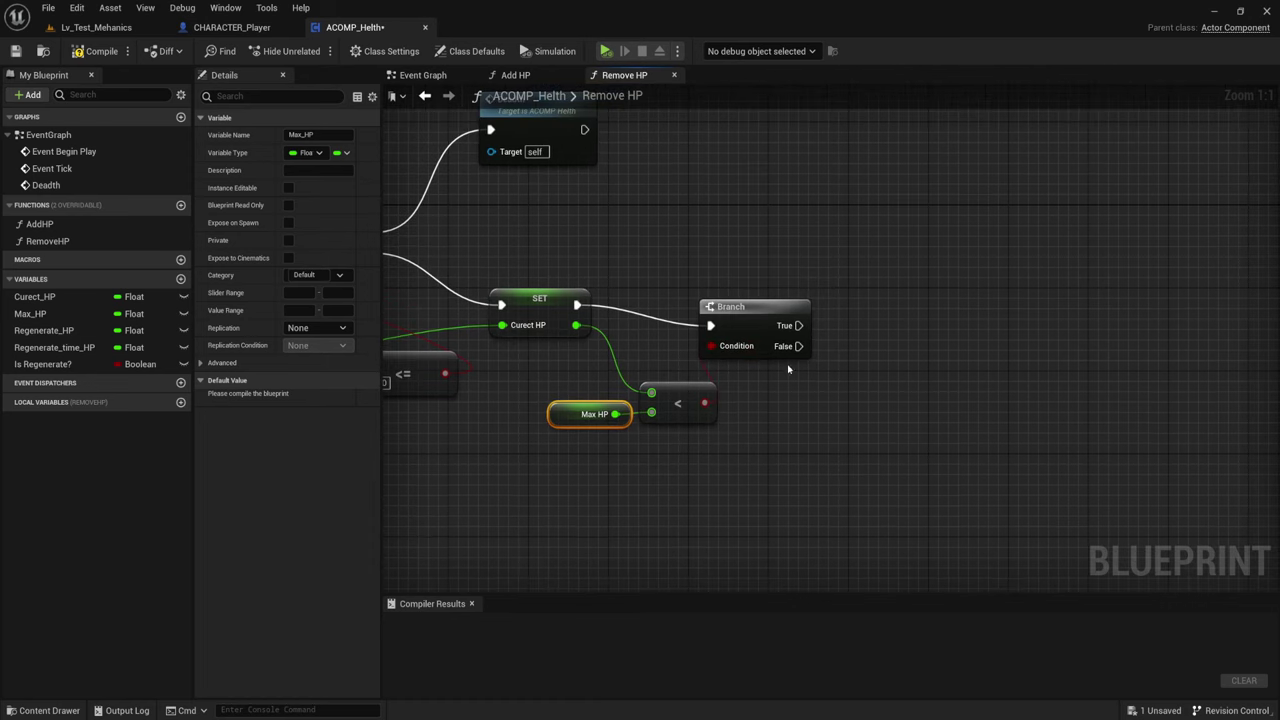
- Add a reroute point at the end of the new Branch's True wire
{"action": "left_click_drag", "start_coordinate": [805, 326], "coordinate": [915, 259]}
{"action": "left_click", "coordinate": [870, 311]}
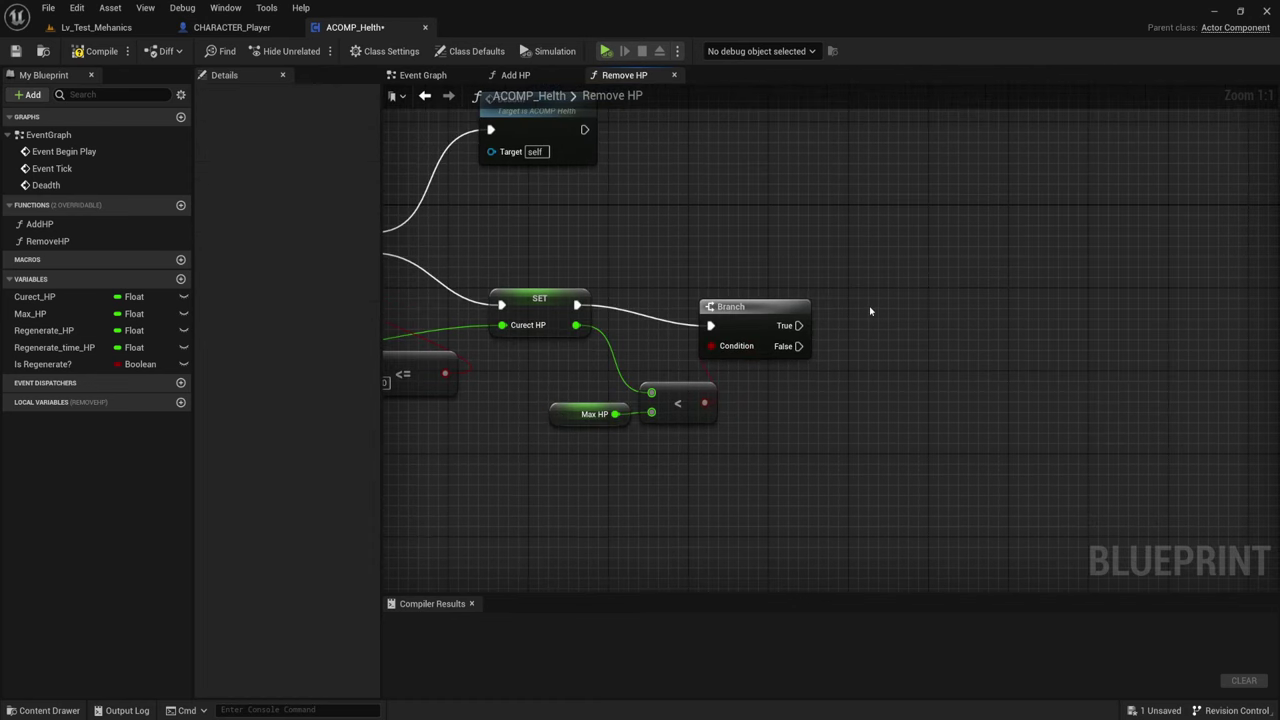
{"action": "right_click_drag", "start_coordinate": [876, 313], "coordinate": [851, 326]}
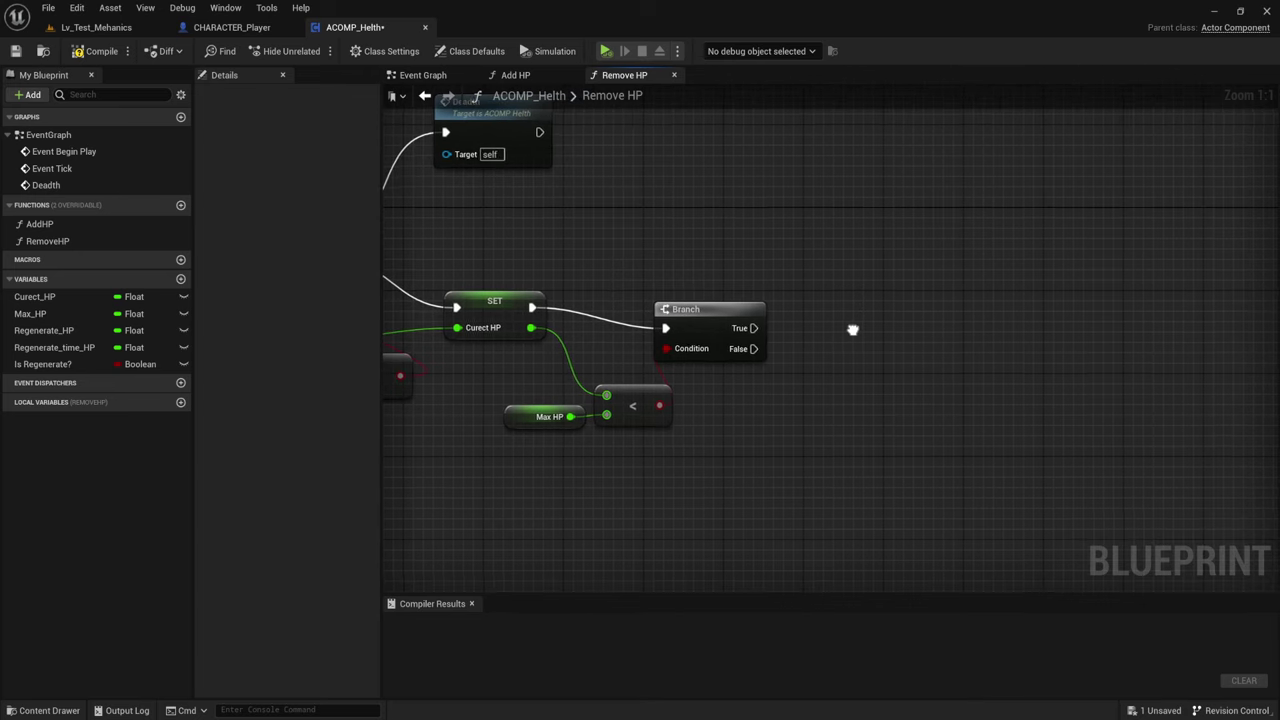
{"action": "left_click_drag", "start_coordinate": [743, 328], "coordinate": [836, 257]}
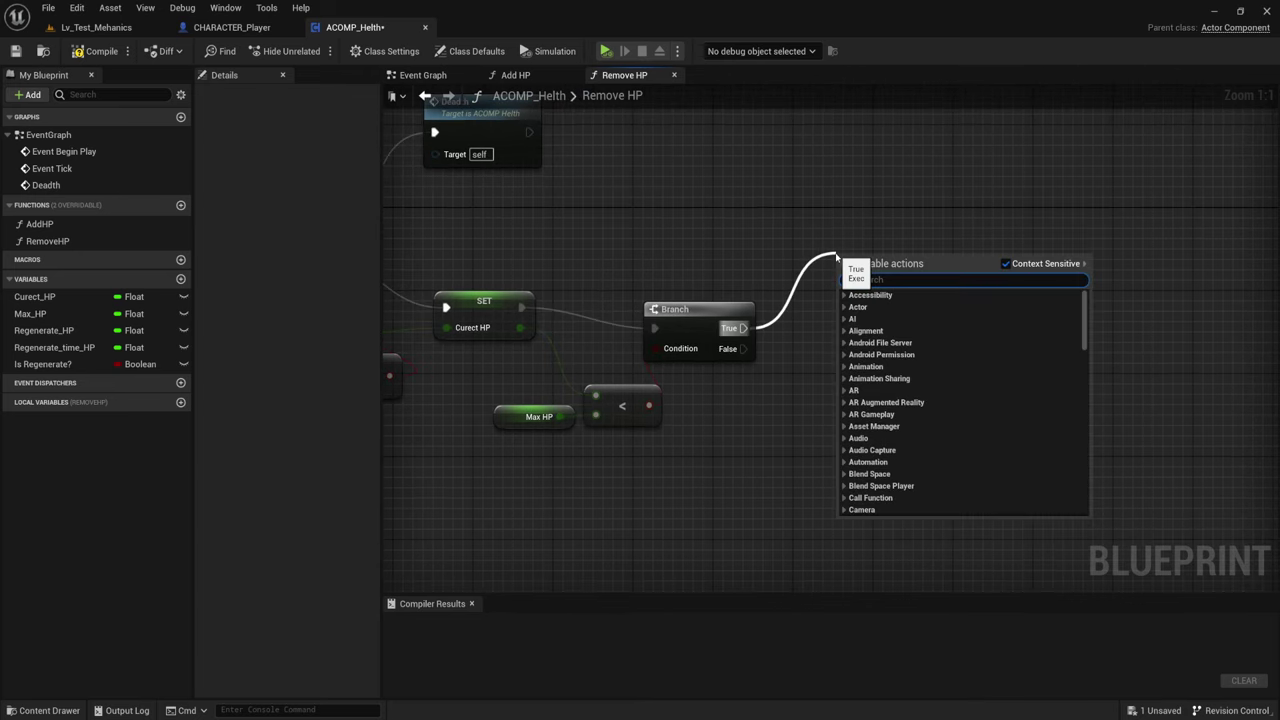
{"action": "type", "text": "c"}
{"action": "left_click", "coordinate": [869, 202]}
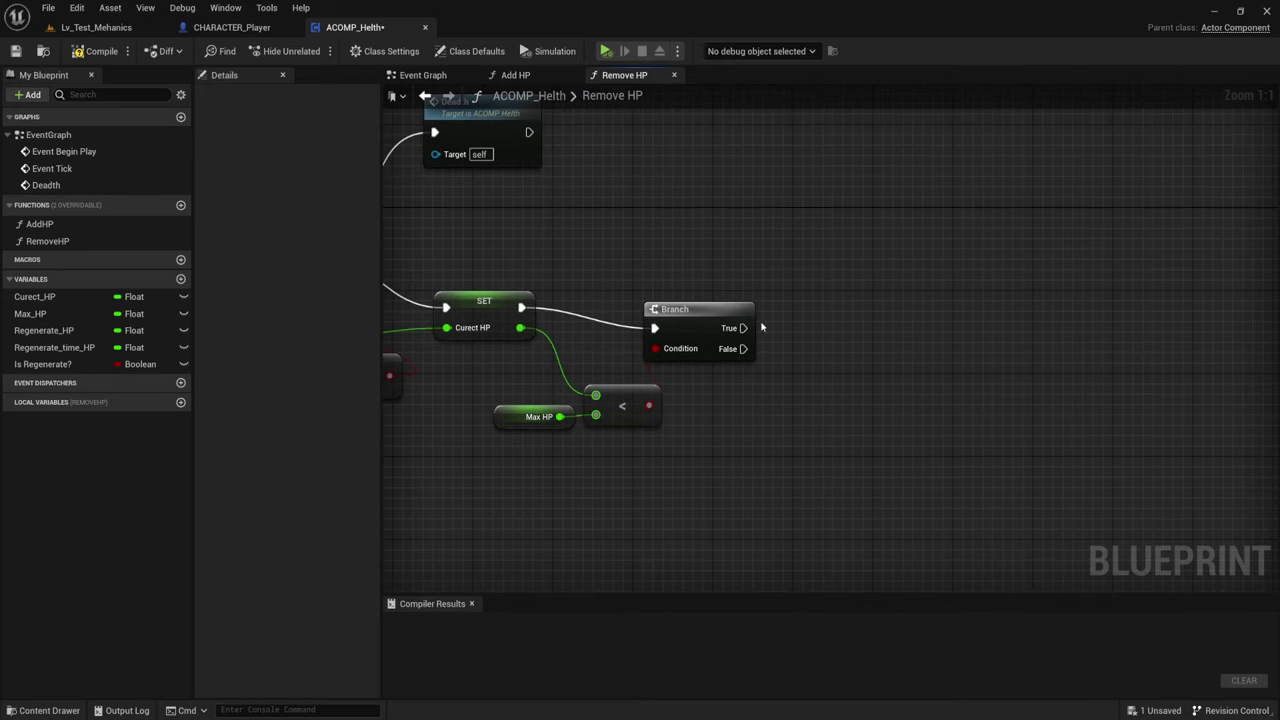
{"action": "left_click_drag", "start_coordinate": [743, 328], "coordinate": [814, 260]}
{"action": "type", "text": "/"}
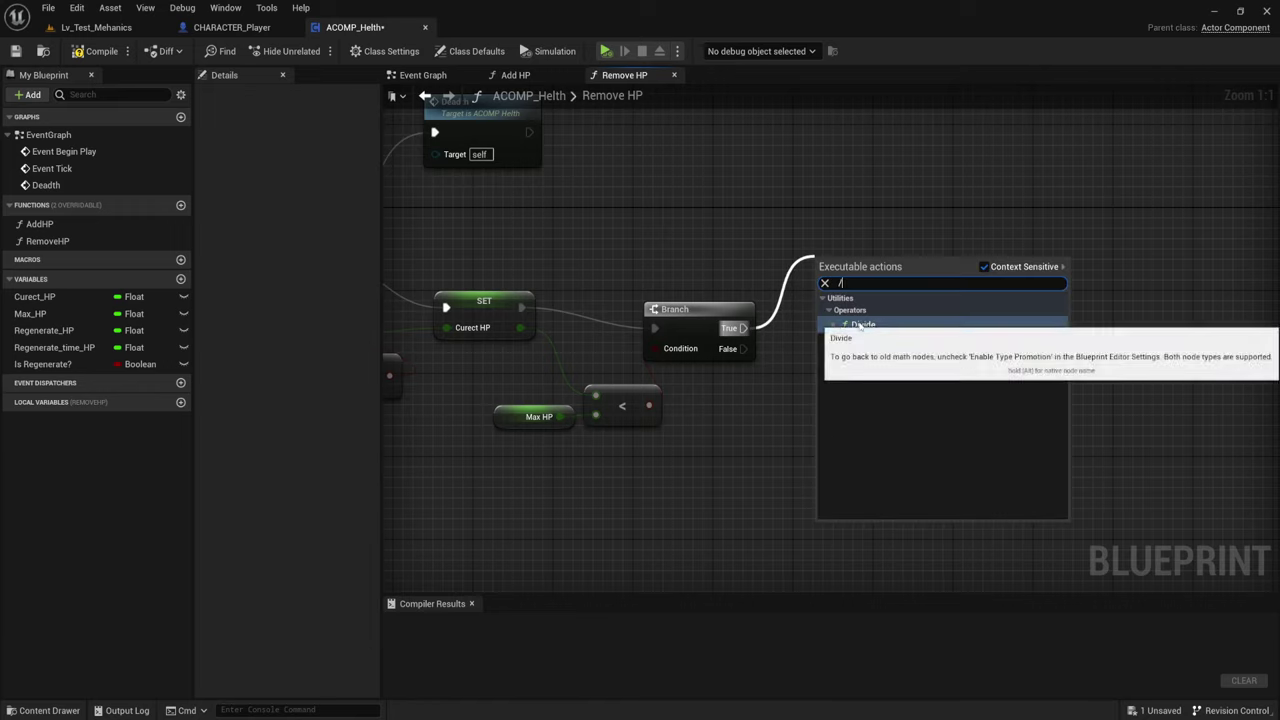
{"action": "key", "text": "BackSpace"}
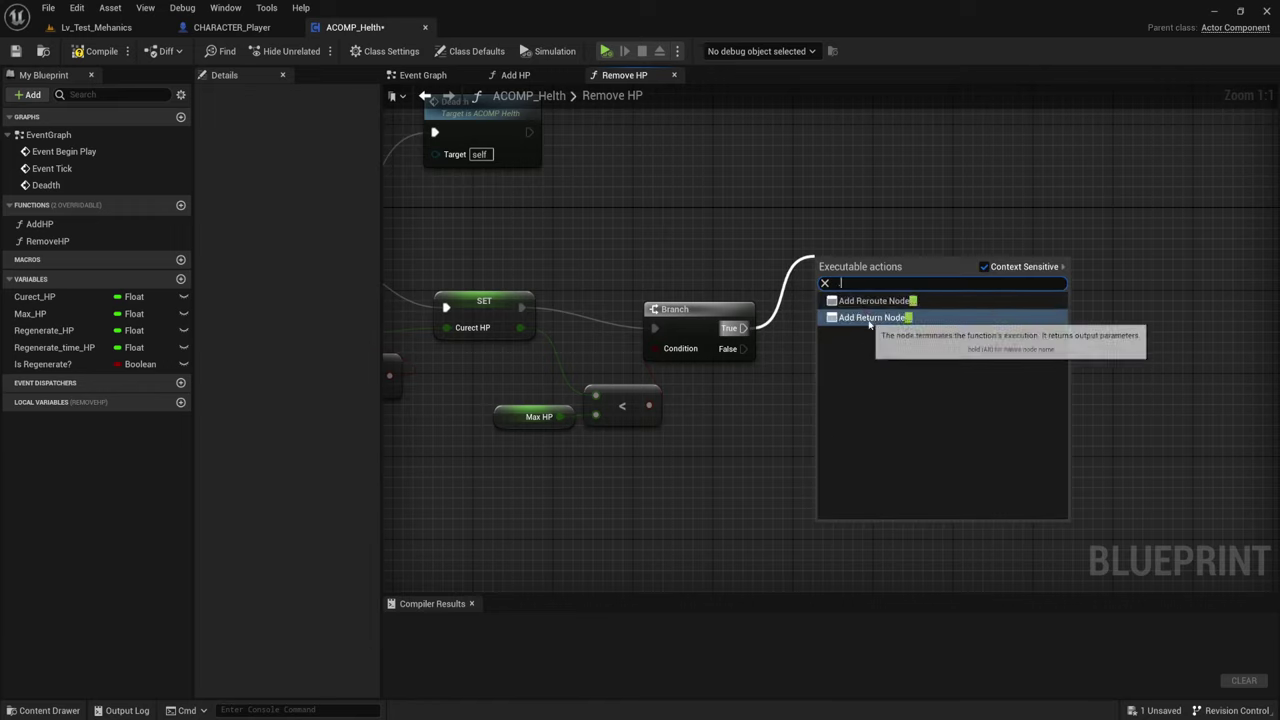
{"action": "left_click", "coordinate": [869, 318]}
{"action": "key", "text": "Delete"}
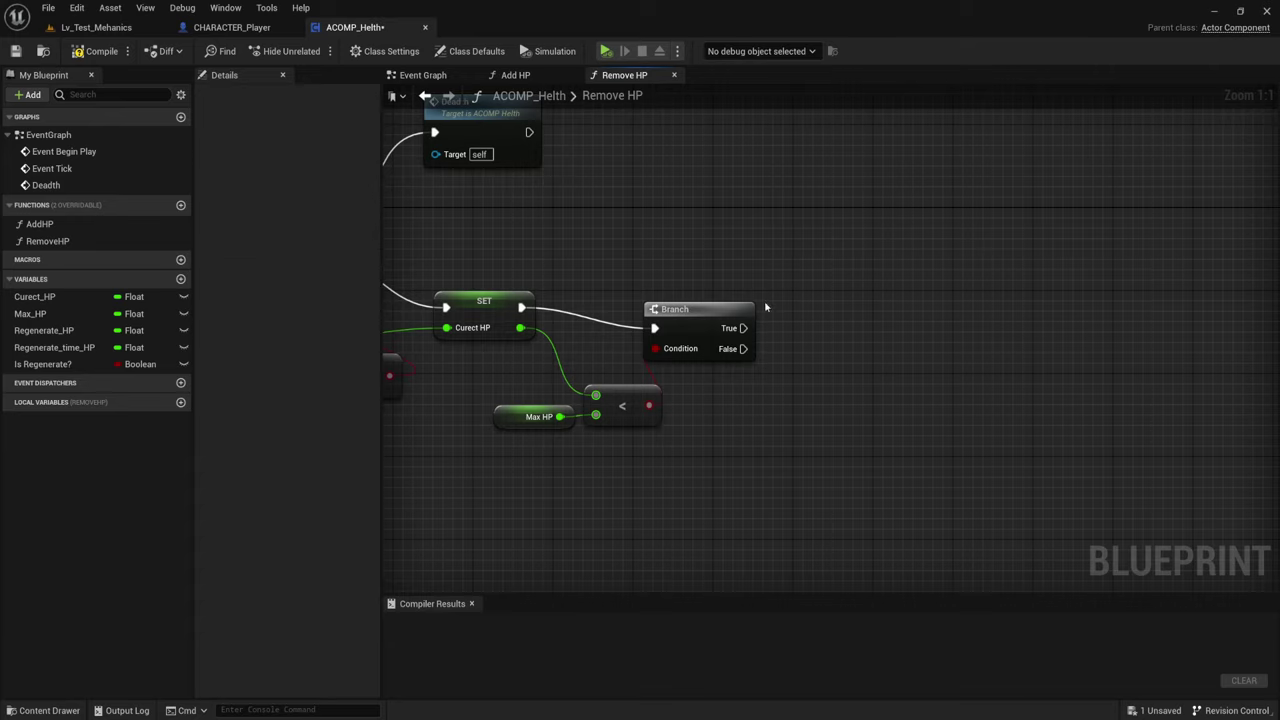
{"action": "left_click_drag", "start_coordinate": [743, 328], "coordinate": [830, 282]}
{"action": "type", "text": "."}
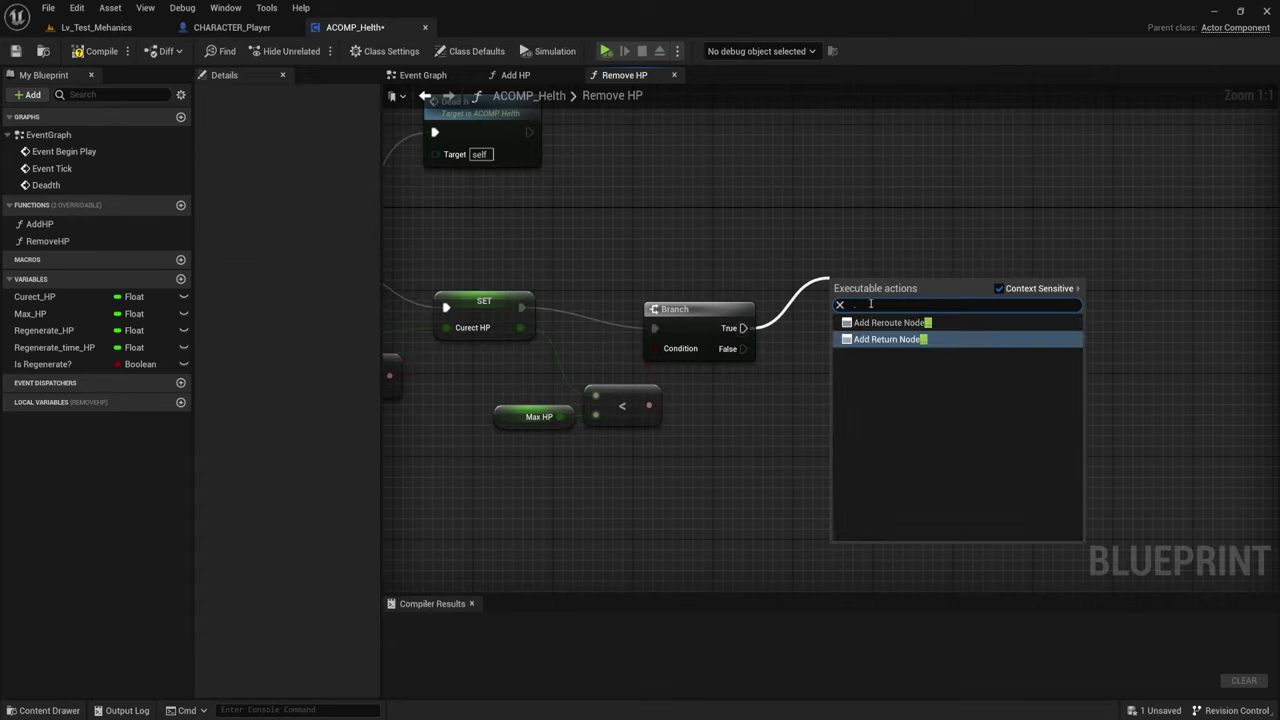
{"action": "left_click", "coordinate": [878, 322]}
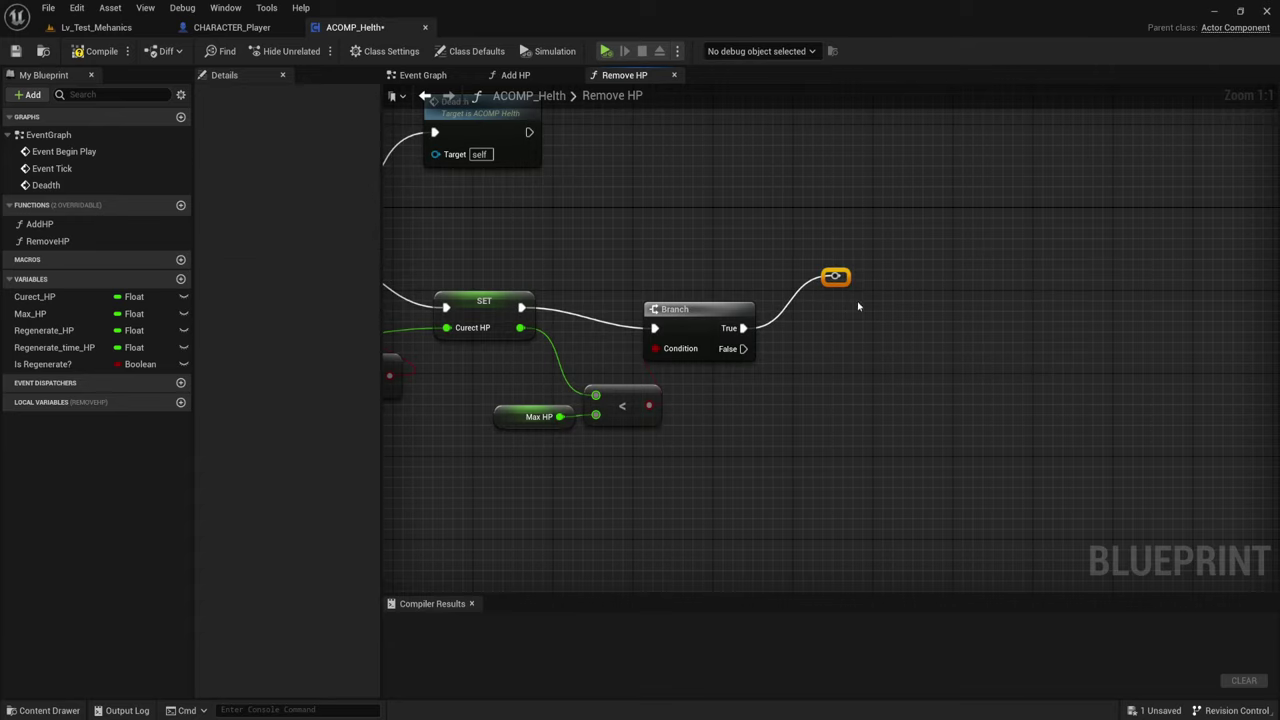
- Comment the reroute as 'regeate' and return to the Event Graph
{"action": "type", "text": "c"}
{"action": "type", "text": "regeate"}
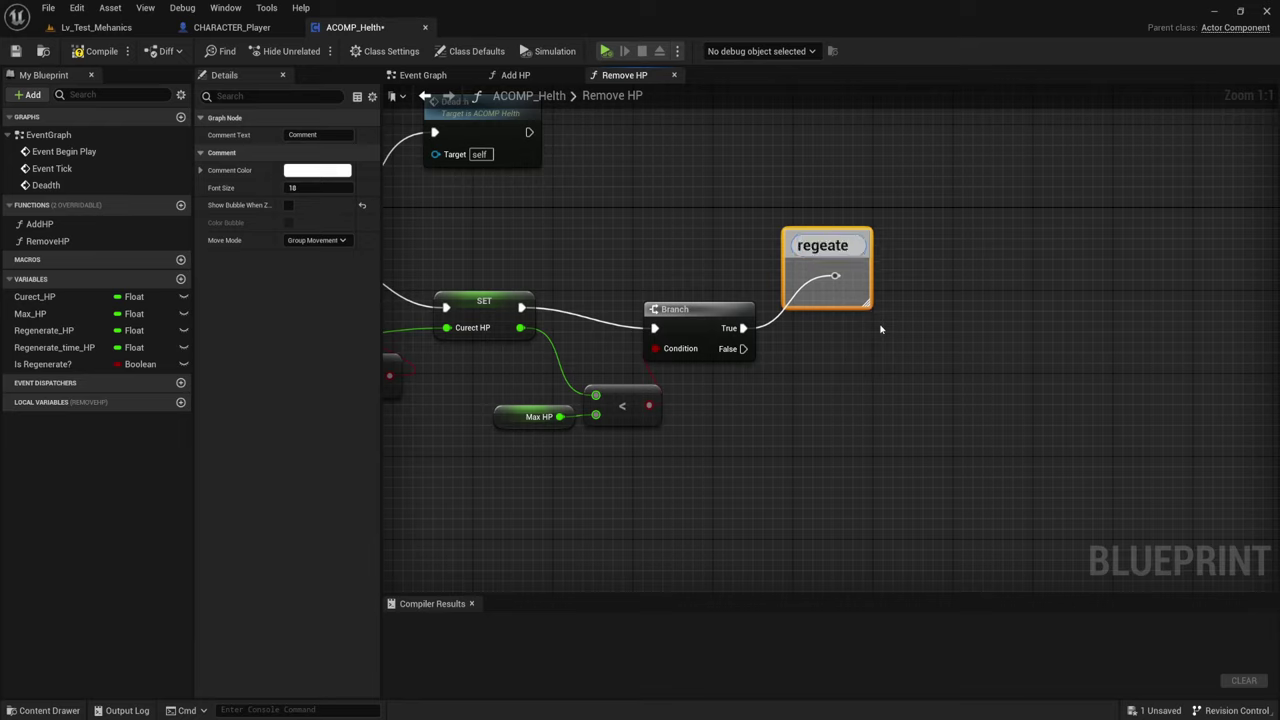
{"action": "key", "text": "Return"}
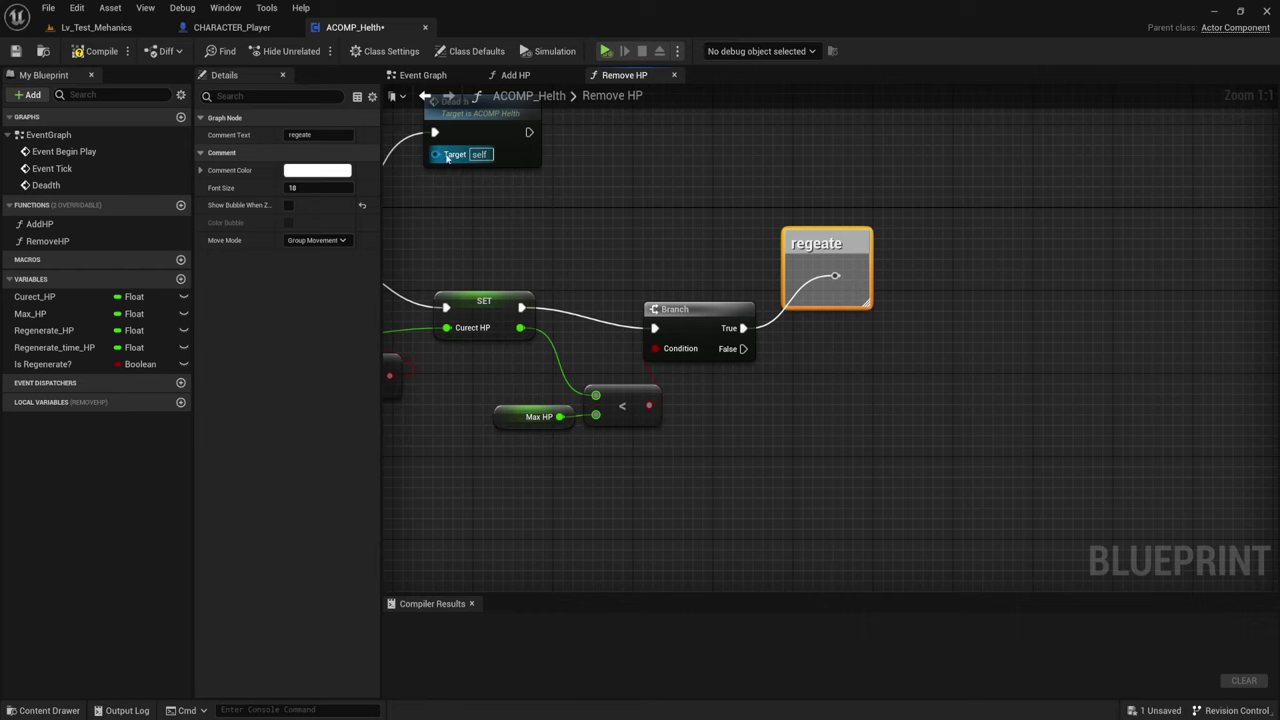
{"action": "left_click", "coordinate": [446, 77]}
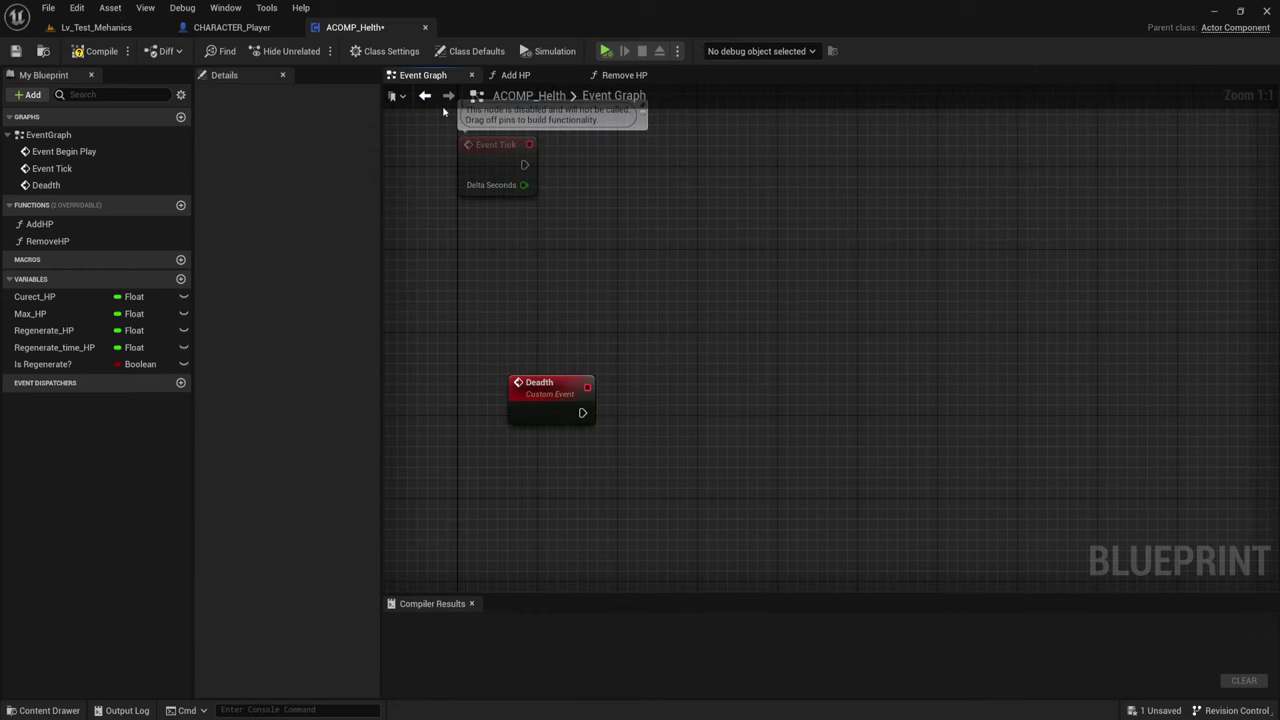
- Create a function named RegenerateHP in My Blueprint and view its entry node
{"action": "left_click", "coordinate": [181, 206]}
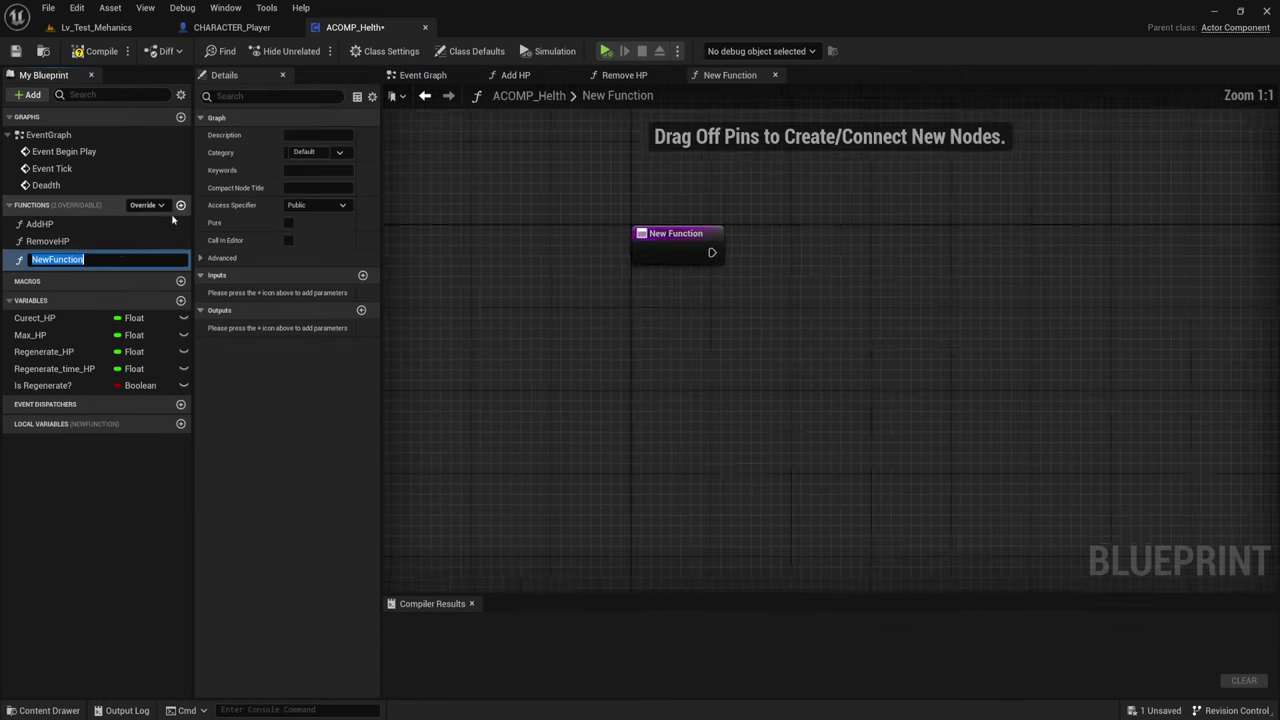
{"action": "type", "text": "RegenerateHP"}
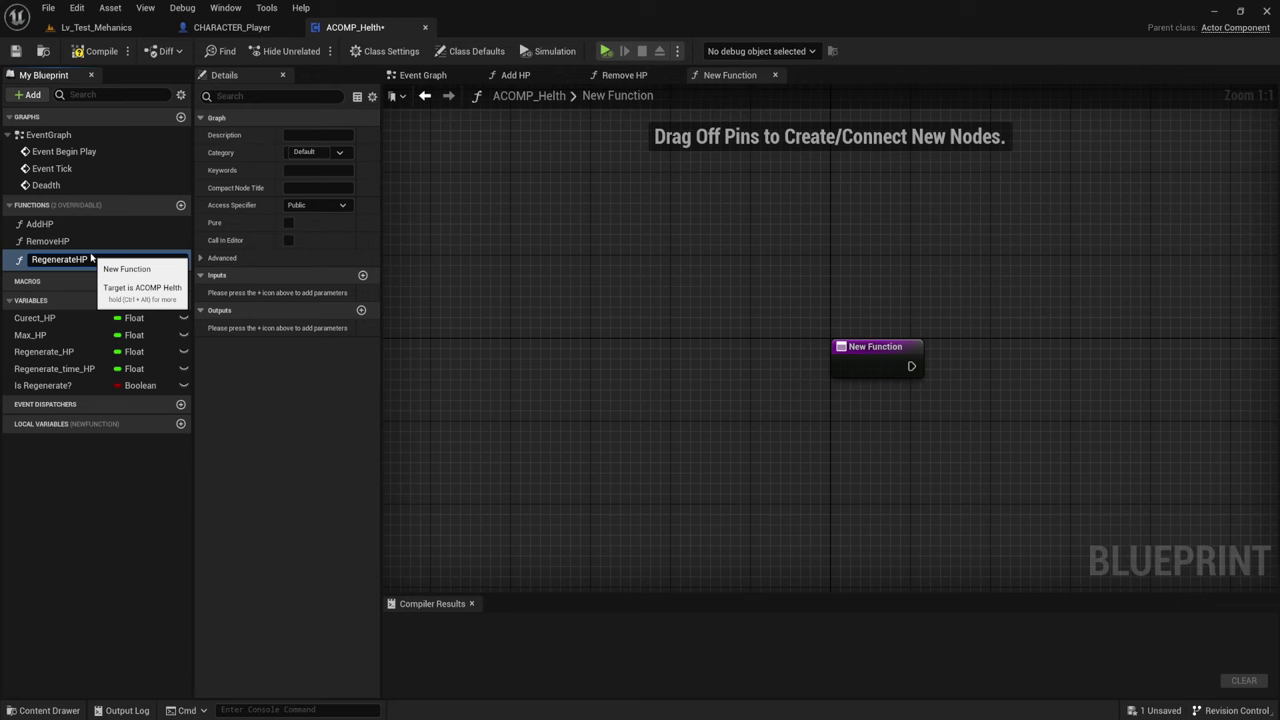
{"action": "key", "text": "Return"}
{"action": "right_click_drag", "start_coordinate": [731, 394], "coordinate": [706, 420]}
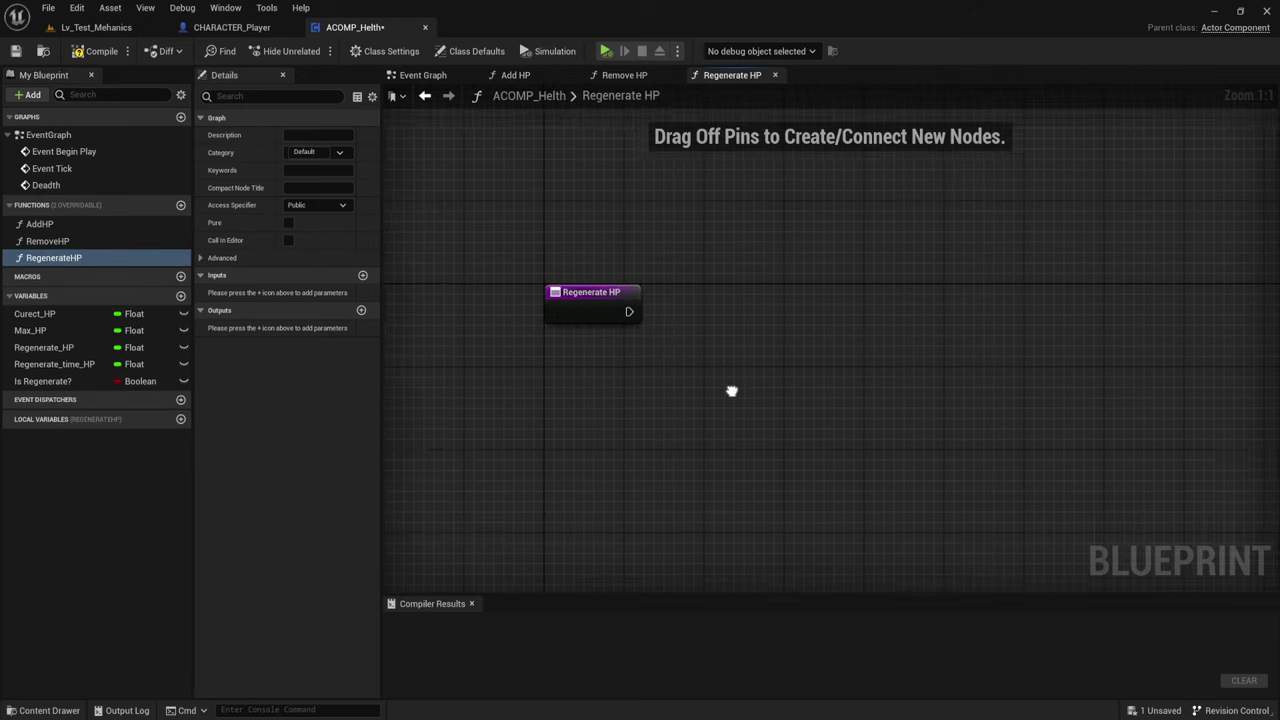
{"action": "mouse_move", "coordinate": [659, 370]}
{"action": "right_mouse_down"}
{"action": "mouse_move", "coordinate": [648, 377]}
{"action": "mouse_move", "coordinate": [616, 343]}
{"action": "right_mouse_up"}
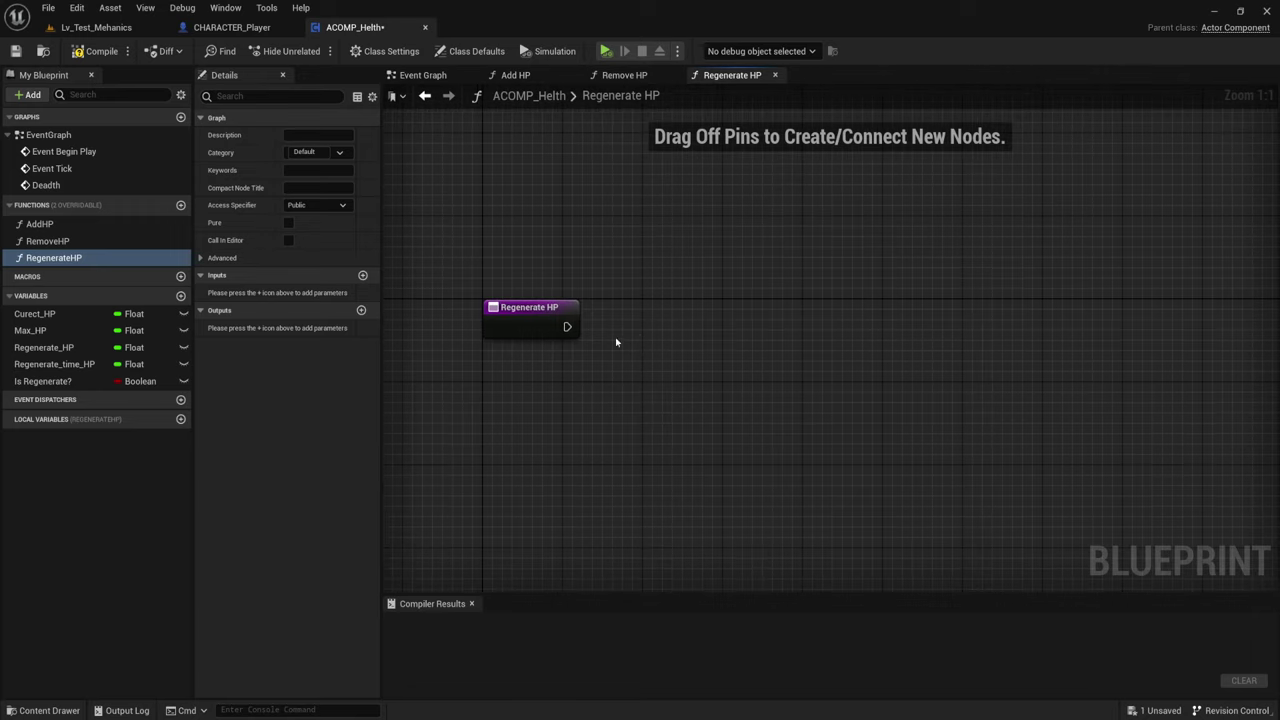
- Add a Branch after the RegenerateHP entry and place an Is Regenerate? getter beside it
{"action": "left_click", "coordinate": [671, 298]}
{"action": "left_click_drag", "start_coordinate": [698, 320], "coordinate": [750, 331]}
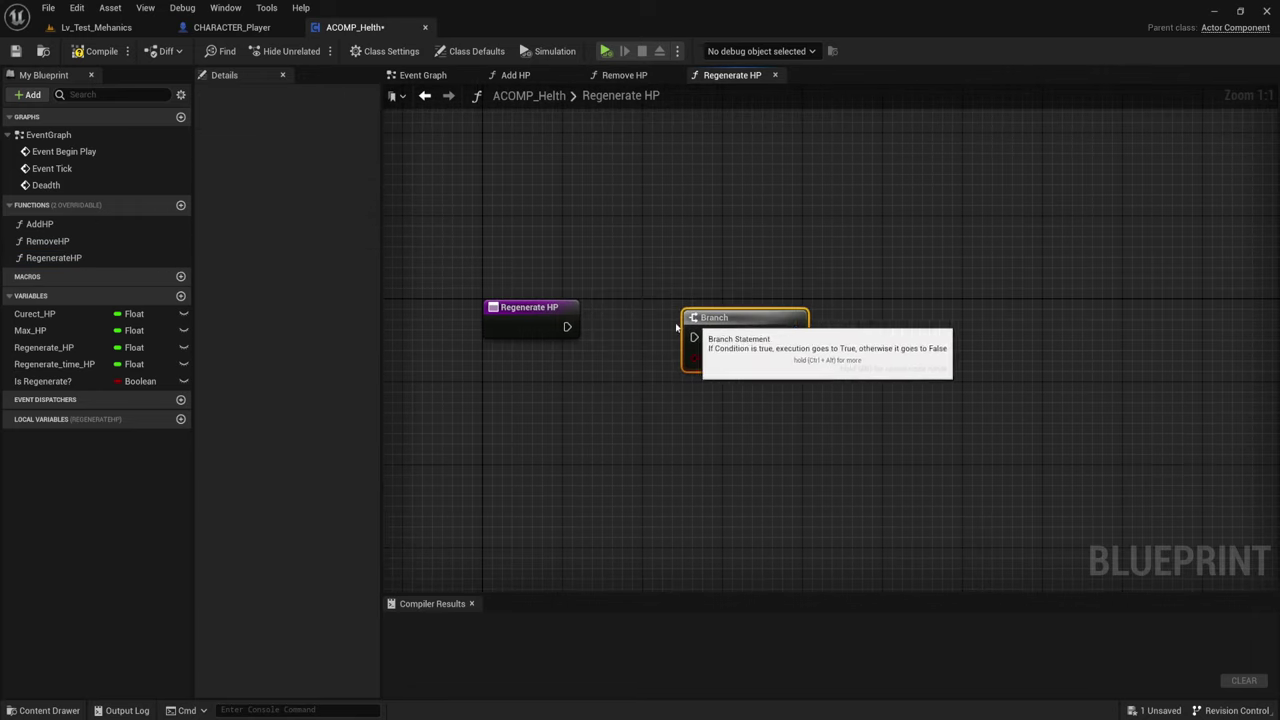
{"action": "left_click_drag", "start_coordinate": [567, 327], "coordinate": [695, 327]}
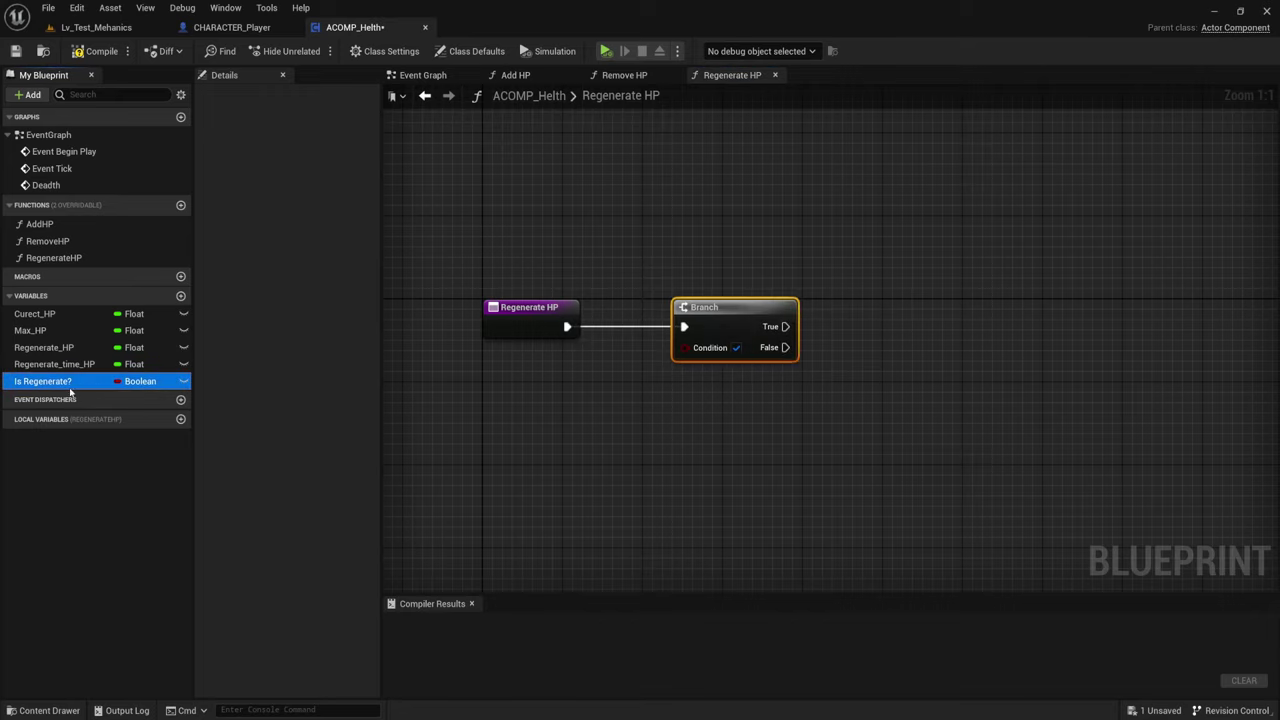
{"action": "mouse_move", "coordinate": [42, 380]}
{"action": "left_mouse_down", "text": "ctrl"}
{"action": "mouse_move", "coordinate": [545, 366]}
{"action": "mouse_move", "coordinate": [659, 350]}
{"action": "left_mouse_up", "text": "ctrl"}
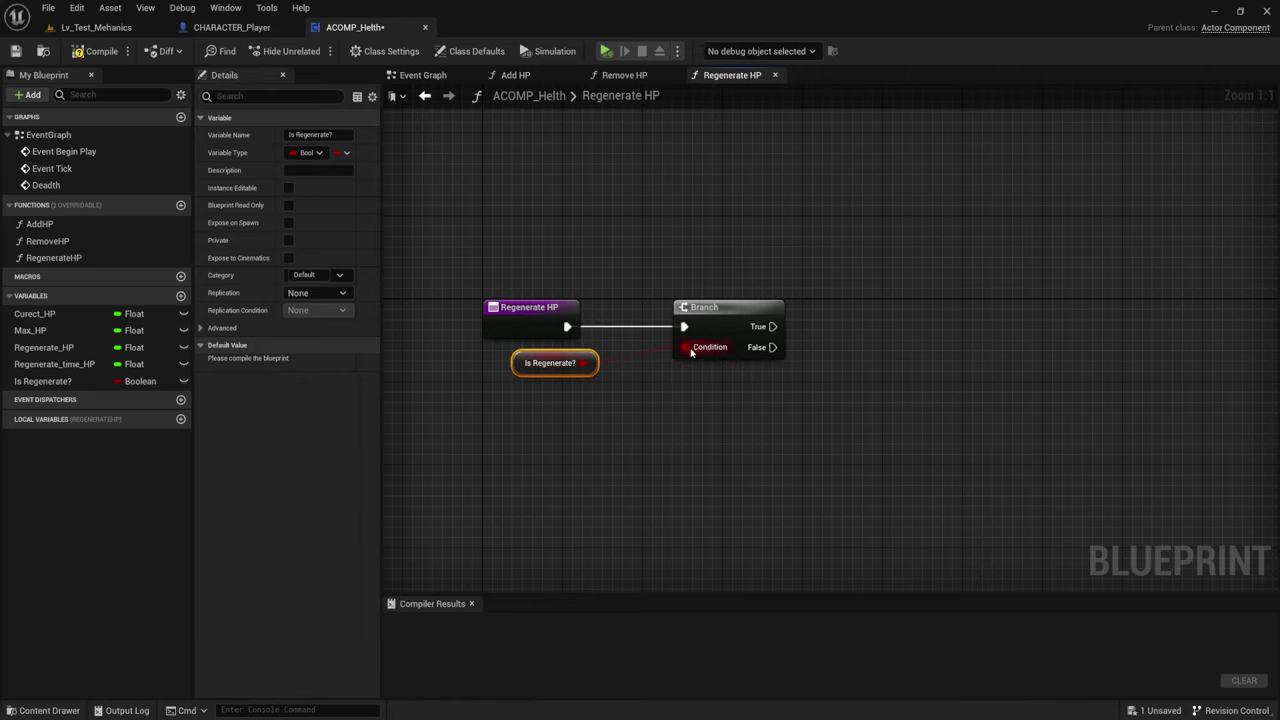
{"action": "left_click_drag", "start_coordinate": [550, 363], "coordinate": [610, 363]}
{"action": "right_click_drag", "start_coordinate": [783, 411], "coordinate": [712, 427]}
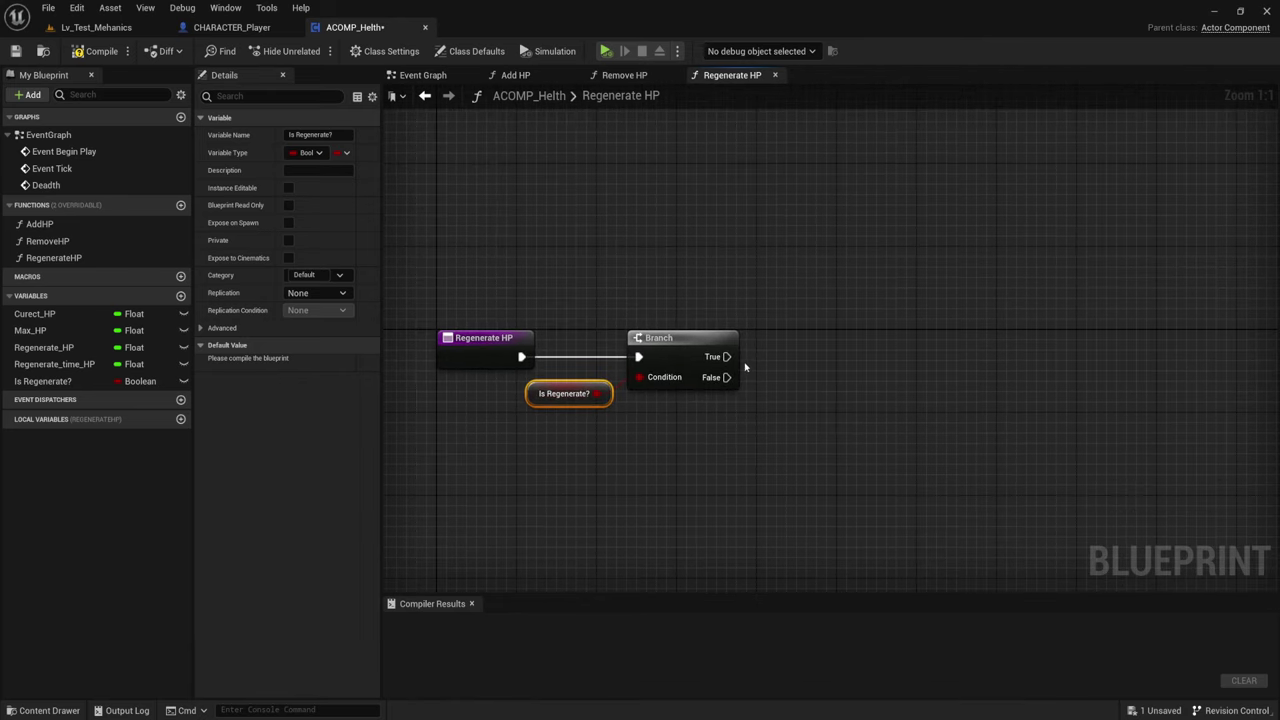
{"action": "mouse_move", "coordinate": [751, 417]}
{"action": "right_mouse_down"}
{"action": "mouse_move", "coordinate": [727, 396]}
{"action": "mouse_move", "coordinate": [738, 401]}
{"action": "mouse_move", "coordinate": [785, 328]}
{"action": "right_mouse_up"}
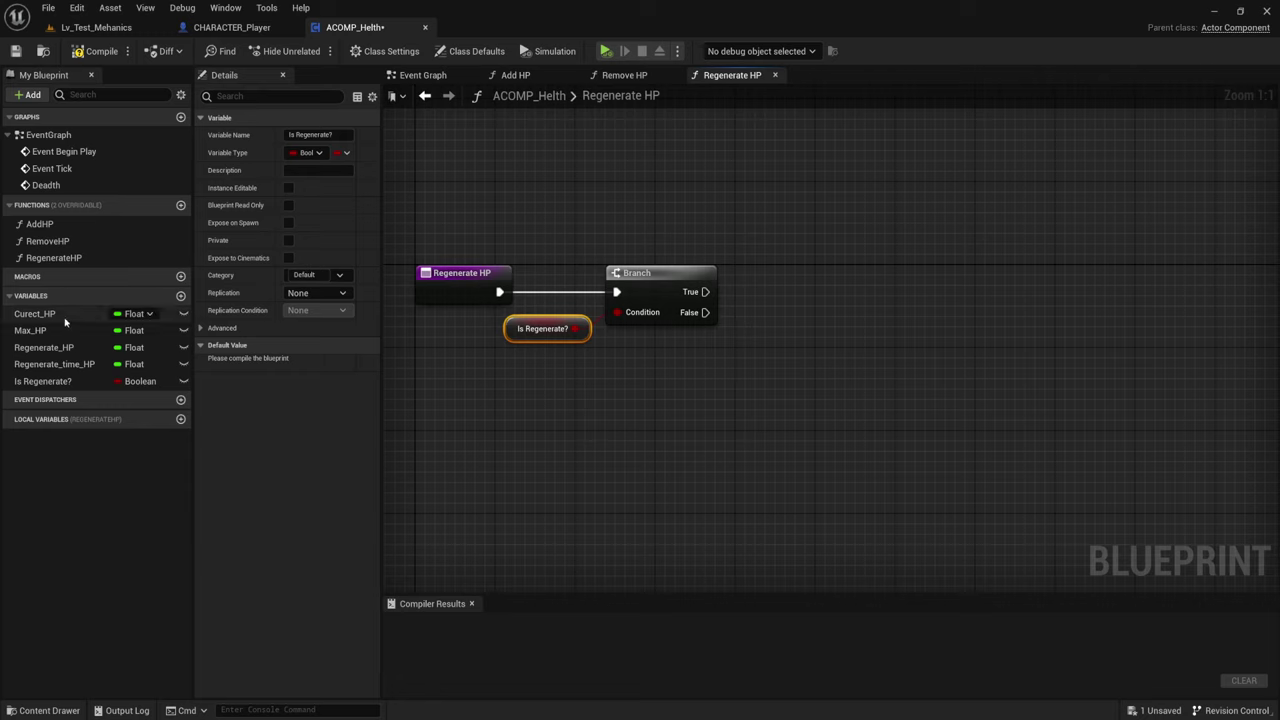
- Feed Curect_HP and Regenerate_HP getters into an Add node
{"action": "mouse_move", "coordinate": [40, 313]}
{"action": "left_mouse_down", "text": "ctrl"}
{"action": "mouse_move", "coordinate": [772, 318]}
{"action": "mouse_move", "coordinate": [875, 352]}
{"action": "left_mouse_up", "text": "ctrl"}
{"action": "type", "text": "+"}
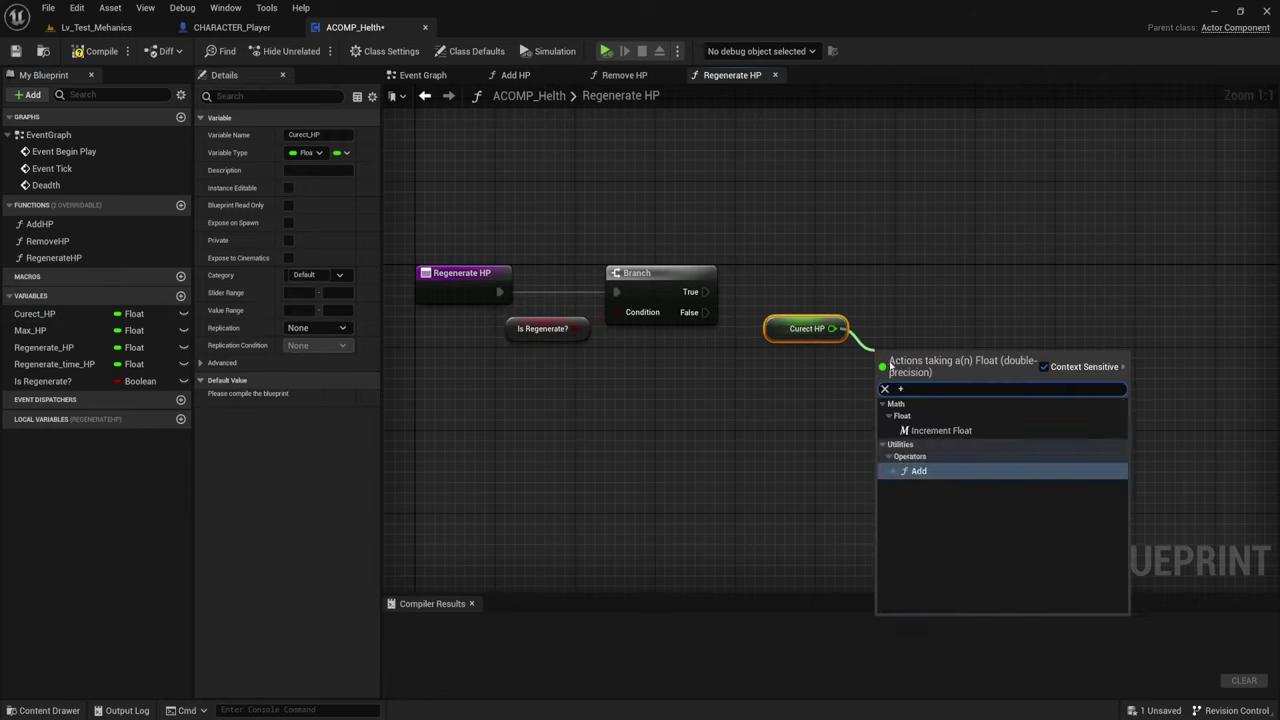
{"action": "left_click", "coordinate": [914, 472]}
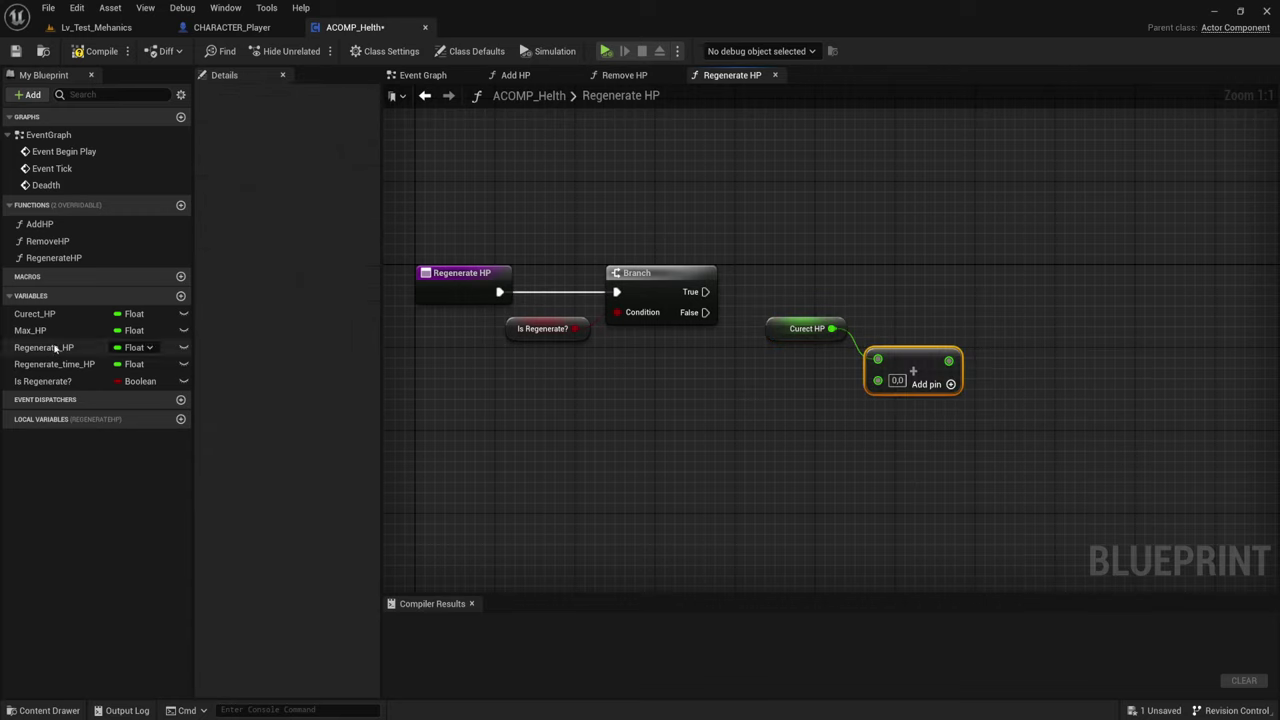
{"action": "mouse_move", "coordinate": [55, 347]}
{"action": "left_mouse_down", "text": "ctrl"}
{"action": "mouse_move", "coordinate": [770, 410]}
{"action": "mouse_move", "coordinate": [772, 392]}
{"action": "mouse_move", "coordinate": [878, 380]}
{"action": "left_mouse_up", "text": "ctrl"}
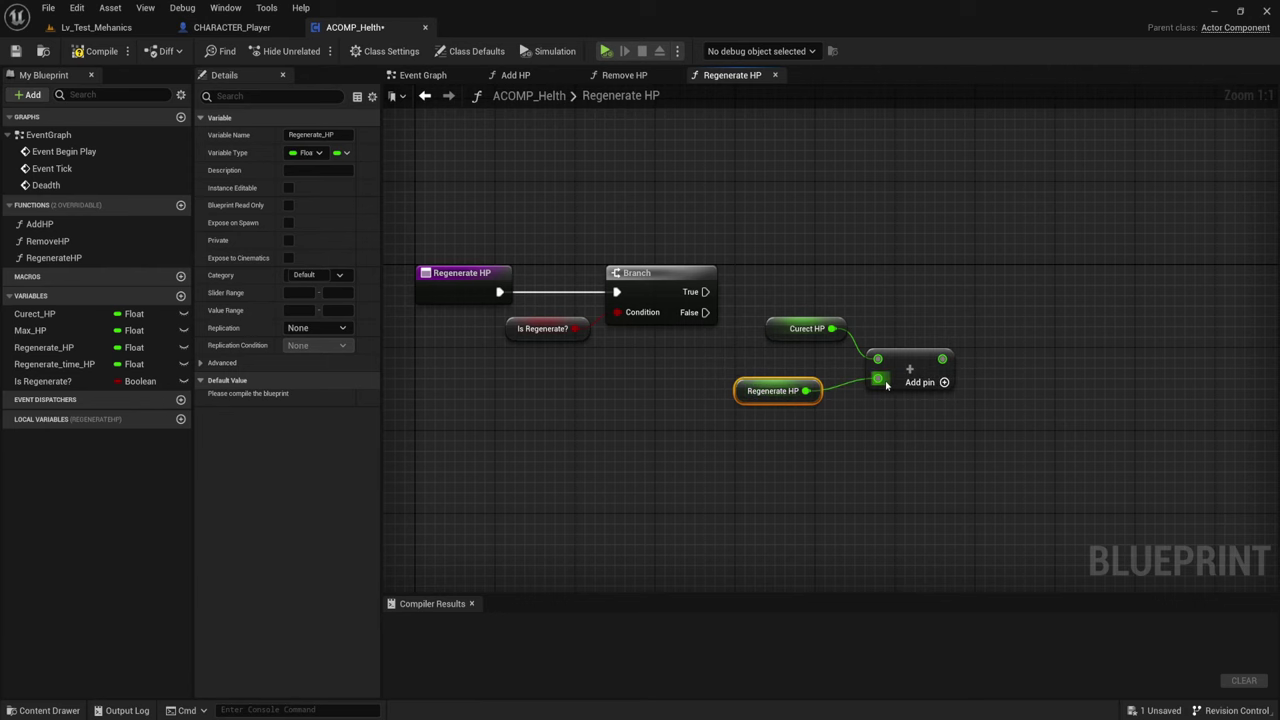
{"action": "right_click_drag", "start_coordinate": [823, 426], "coordinate": [719, 423]}
{"action": "left_click_drag", "start_coordinate": [654, 388], "coordinate": [694, 388]}
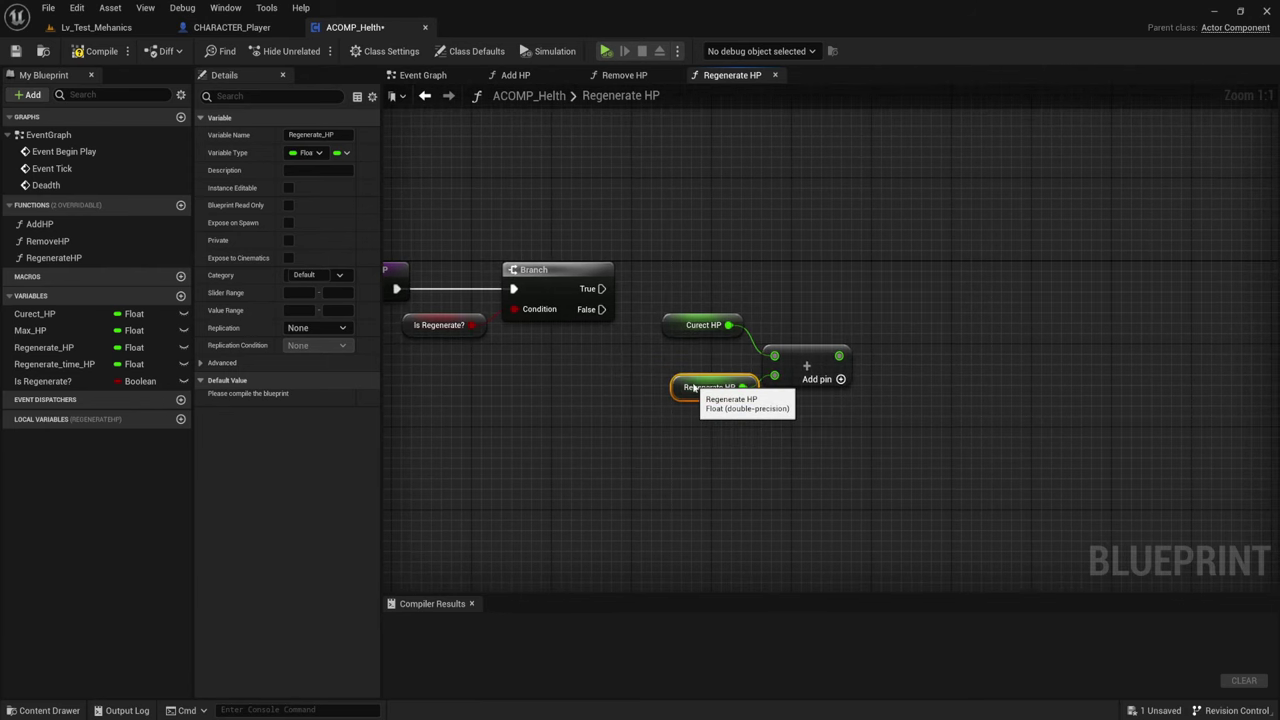
- Compile the blueprint and set the Curect HP default value to 100
{"action": "left_click", "coordinate": [95, 51]}
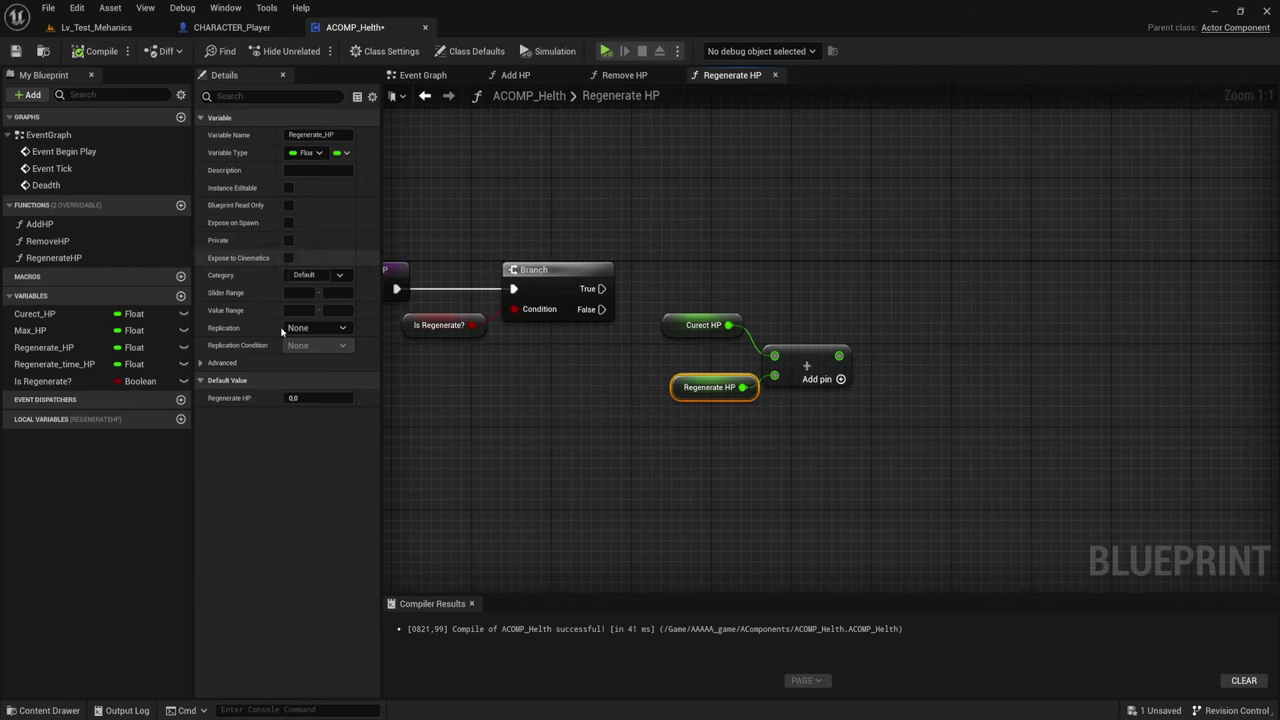
{"action": "left_click", "coordinate": [320, 398]}
{"action": "type", "text": "1"}
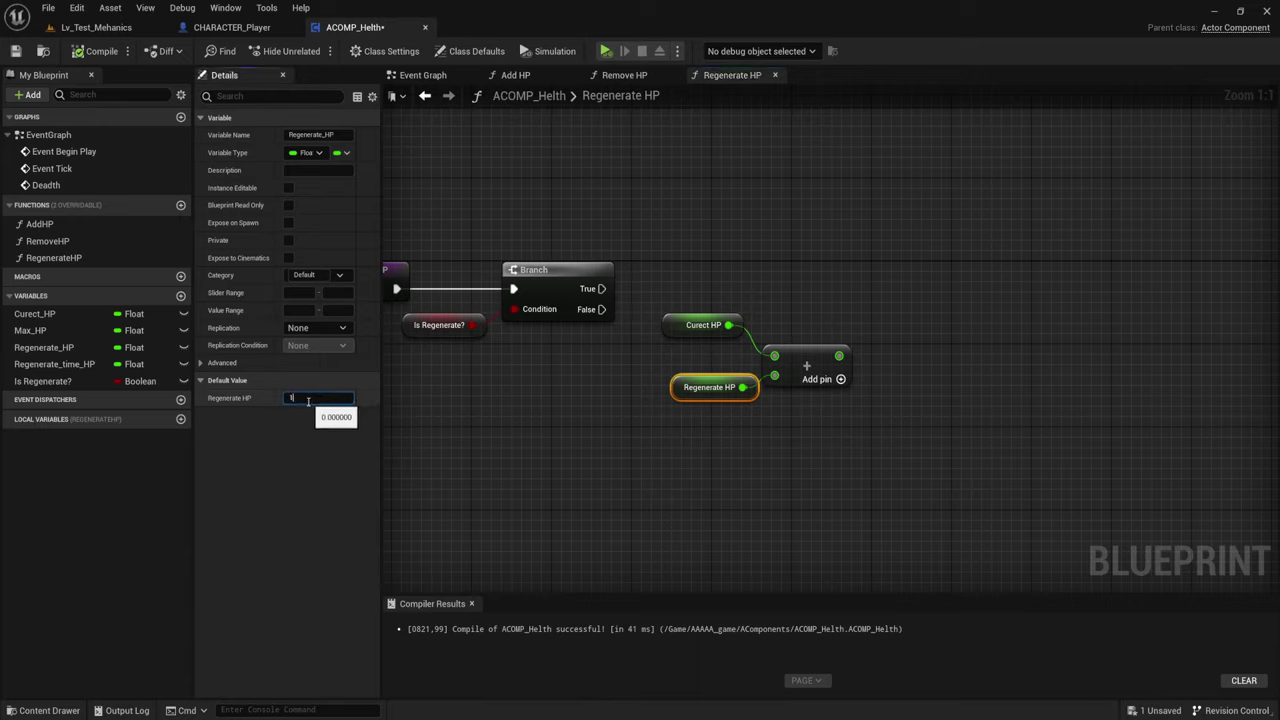
{"action": "left_click", "coordinate": [686, 378]}
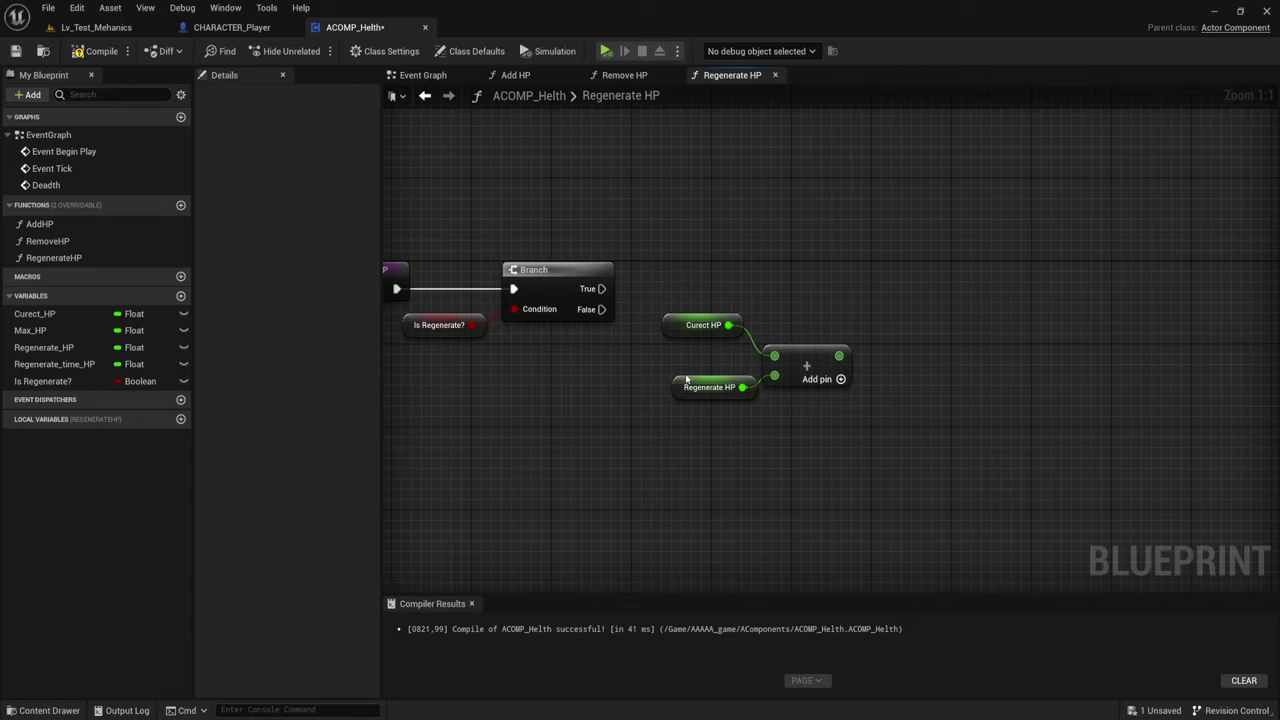
{"action": "left_click", "coordinate": [672, 322]}
{"action": "left_click", "coordinate": [310, 398]}
{"action": "type", "text": "100"}
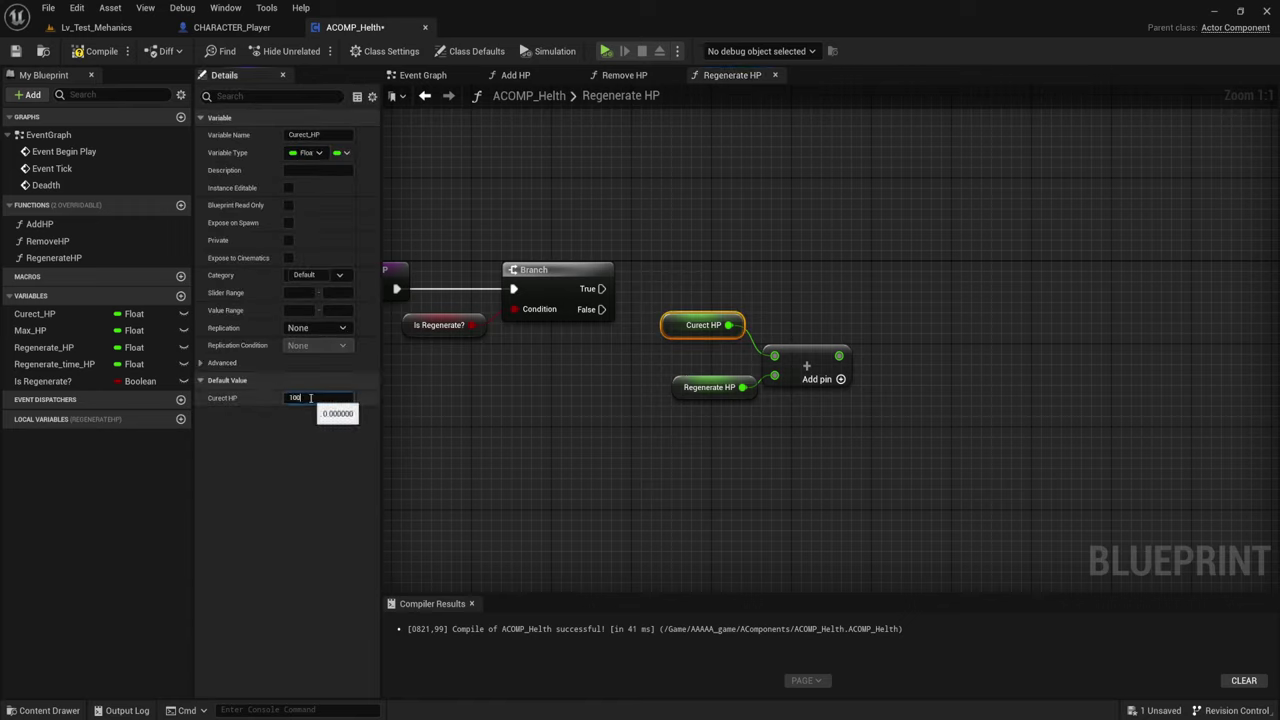
{"action": "key", "text": "Return"}
{"action": "left_click", "coordinate": [679, 458]}
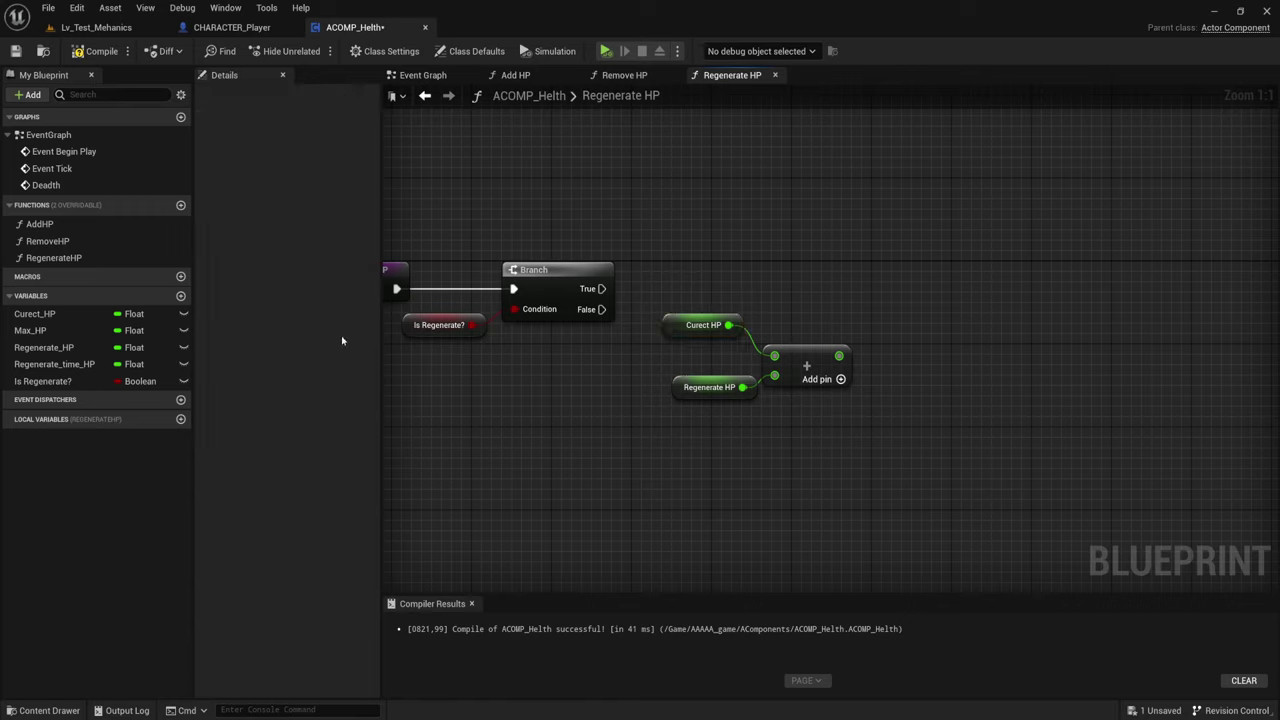
- Set Max_HP's default to 100 and Regenerate_time_HP's default to 1.0
{"action": "left_click", "coordinate": [30, 330]}
{"action": "left_click", "coordinate": [305, 398]}
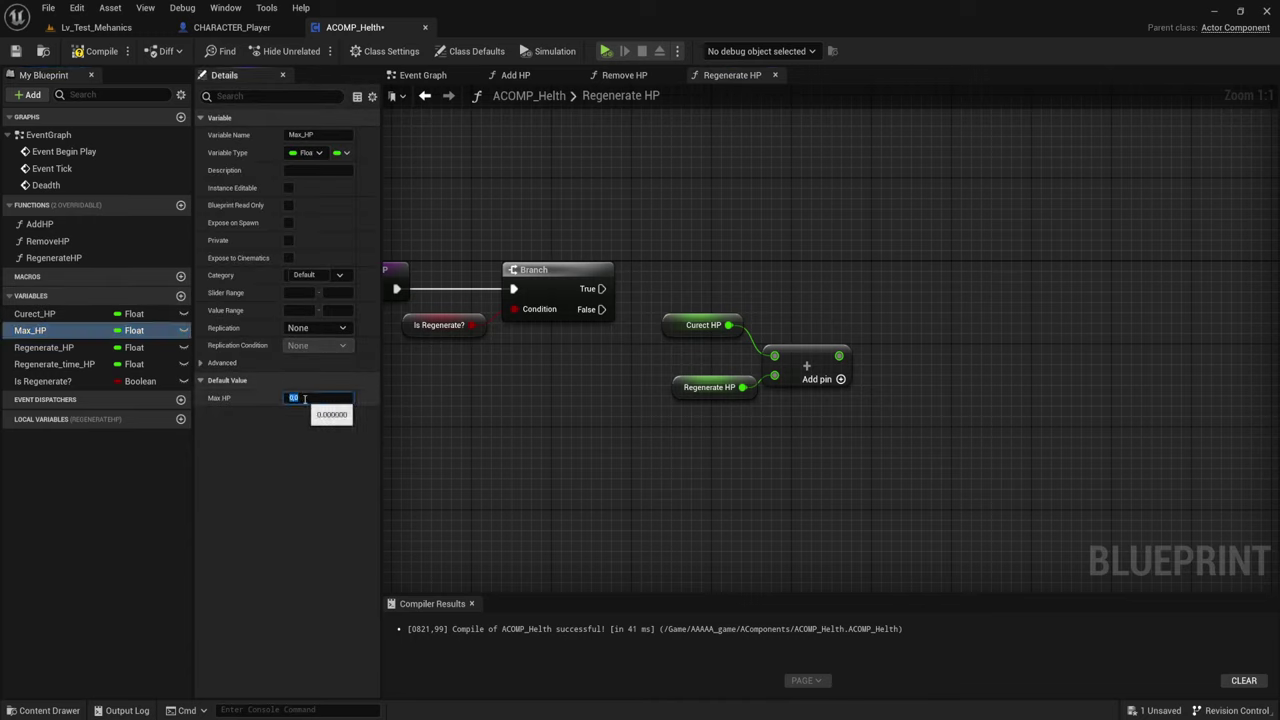
{"action": "key", "text": "Return"}
{"action": "left_click", "coordinate": [55, 365]}
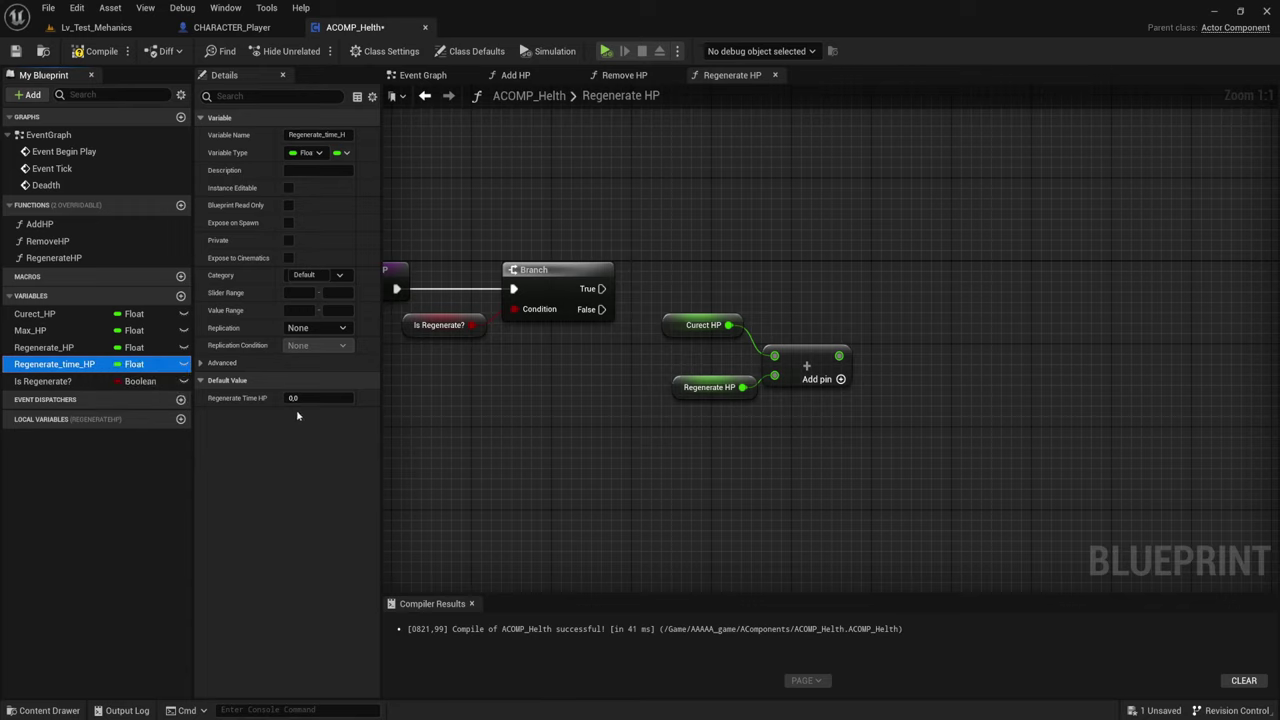
{"action": "left_click", "coordinate": [309, 399]}
{"action": "type", "text": "1"}
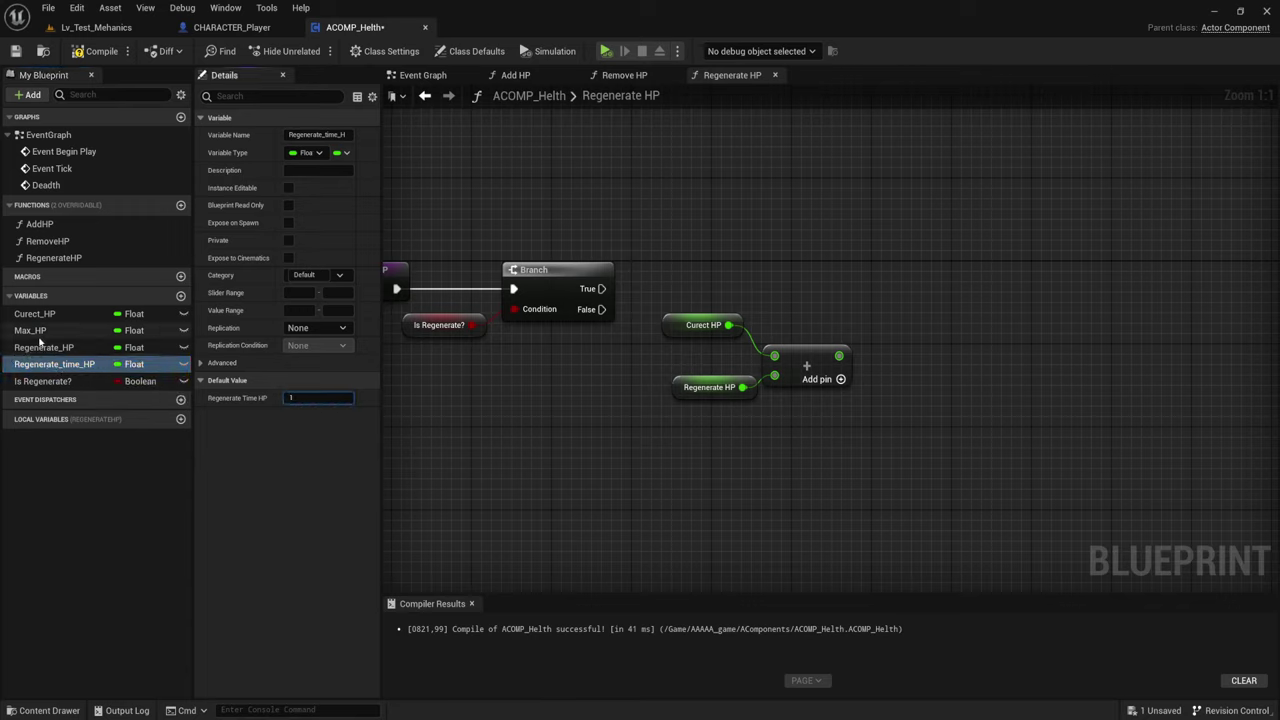
{"action": "left_click", "coordinate": [782, 474]}
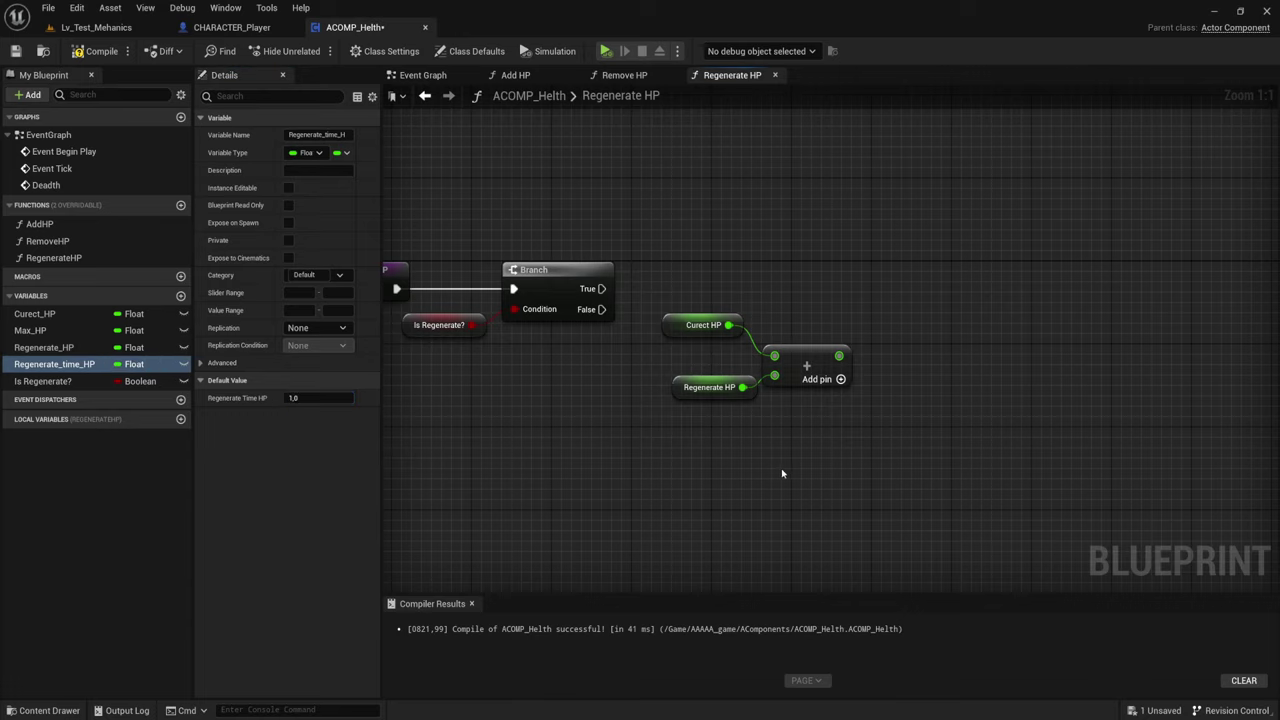
- Compare the Curect HP + Regenerate HP sum against Max HP with a Greater Equal node
{"action": "left_click_drag", "start_coordinate": [856, 428], "coordinate": [660, 330]}
{"action": "left_click_drag", "start_coordinate": [798, 363], "coordinate": [727, 394]}
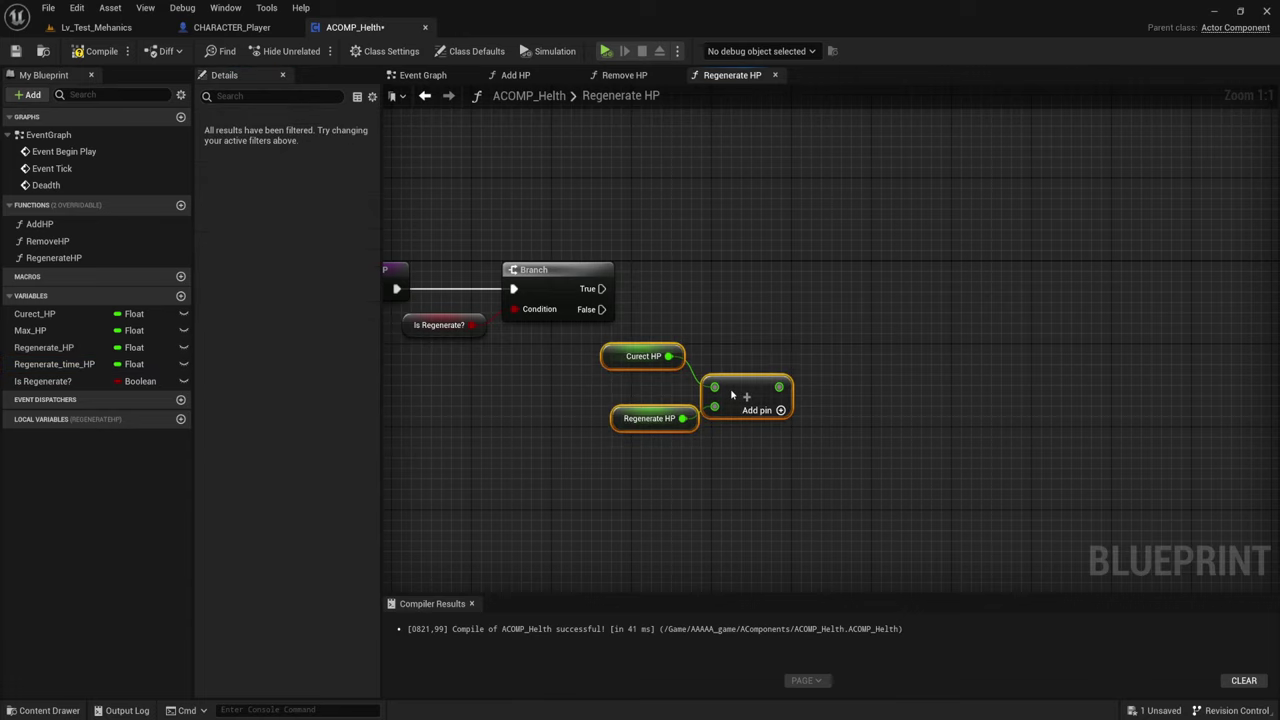
{"action": "right_click_drag", "start_coordinate": [775, 351], "coordinate": [782, 348]}
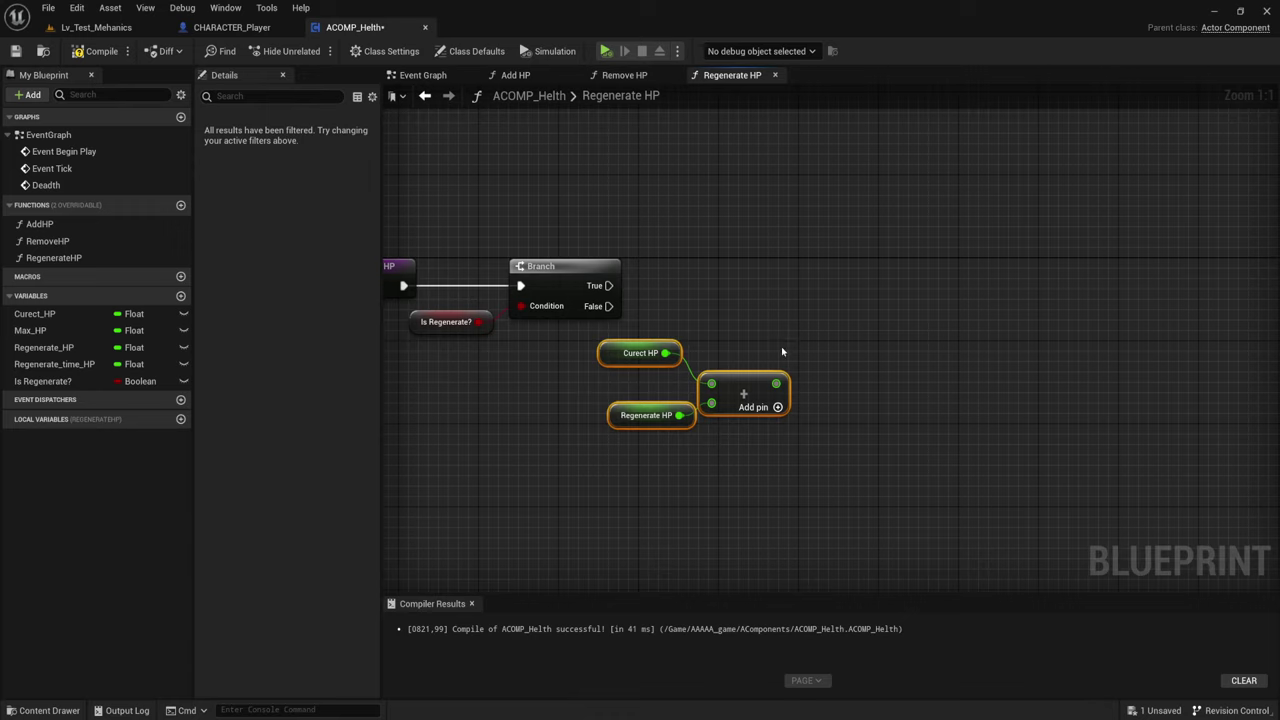
{"action": "left_click_drag", "start_coordinate": [776, 383], "coordinate": [885, 356]}
{"action": "type", "text": ">"}
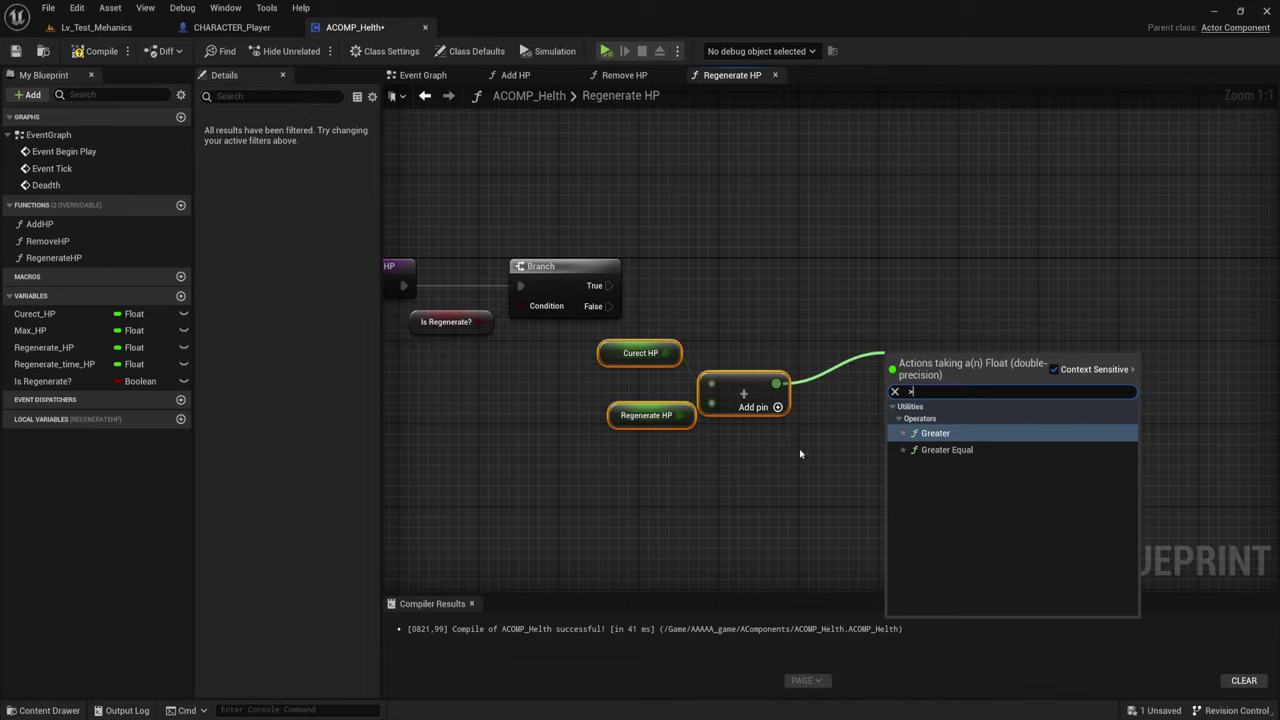
{"action": "left_click", "coordinate": [930, 449]}
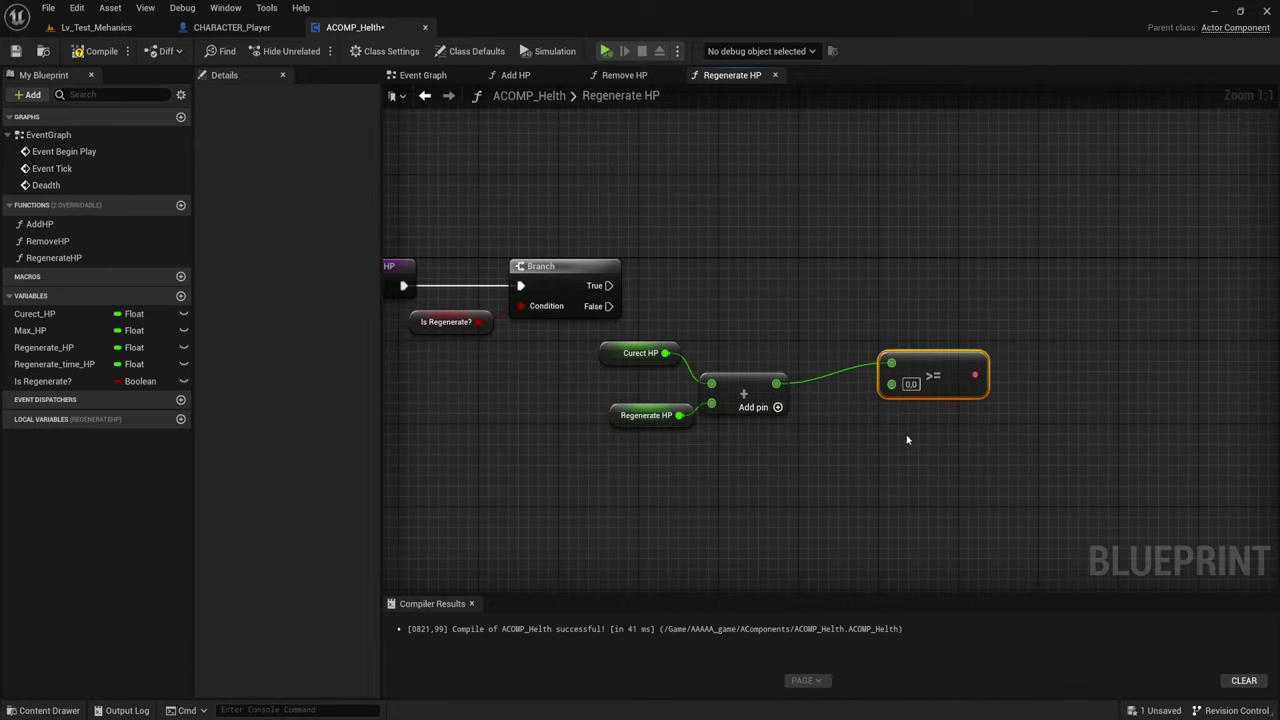
{"action": "mouse_move", "coordinate": [30, 330]}
{"action": "left_mouse_down", "text": "ctrl"}
{"action": "mouse_move", "coordinate": [846, 428]}
{"action": "mouse_move", "coordinate": [891, 384]}
{"action": "left_mouse_up", "text": "ctrl"}
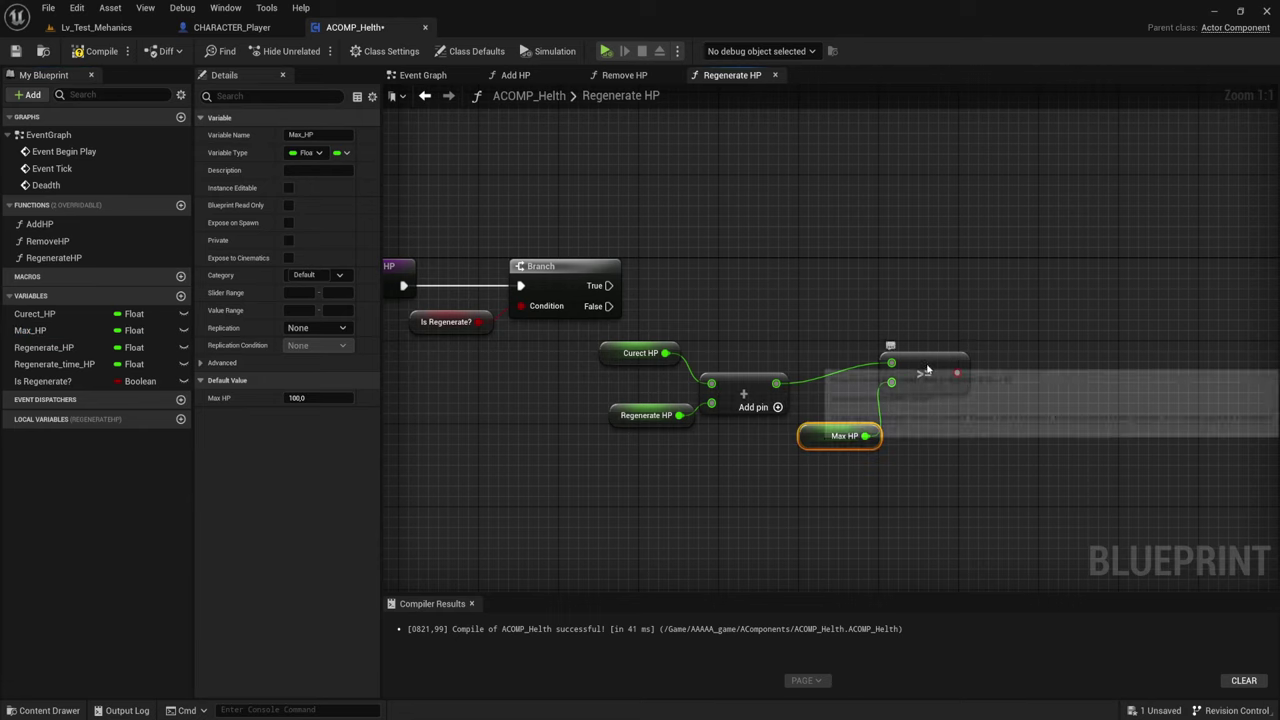
{"action": "left_click", "coordinate": [930, 383]}
{"action": "mouse_move", "coordinate": [840, 458]}
{"action": "left_mouse_down"}
{"action": "mouse_move", "coordinate": [926, 364]}
{"action": "mouse_move", "coordinate": [890, 385]}
{"action": "left_mouse_up"}
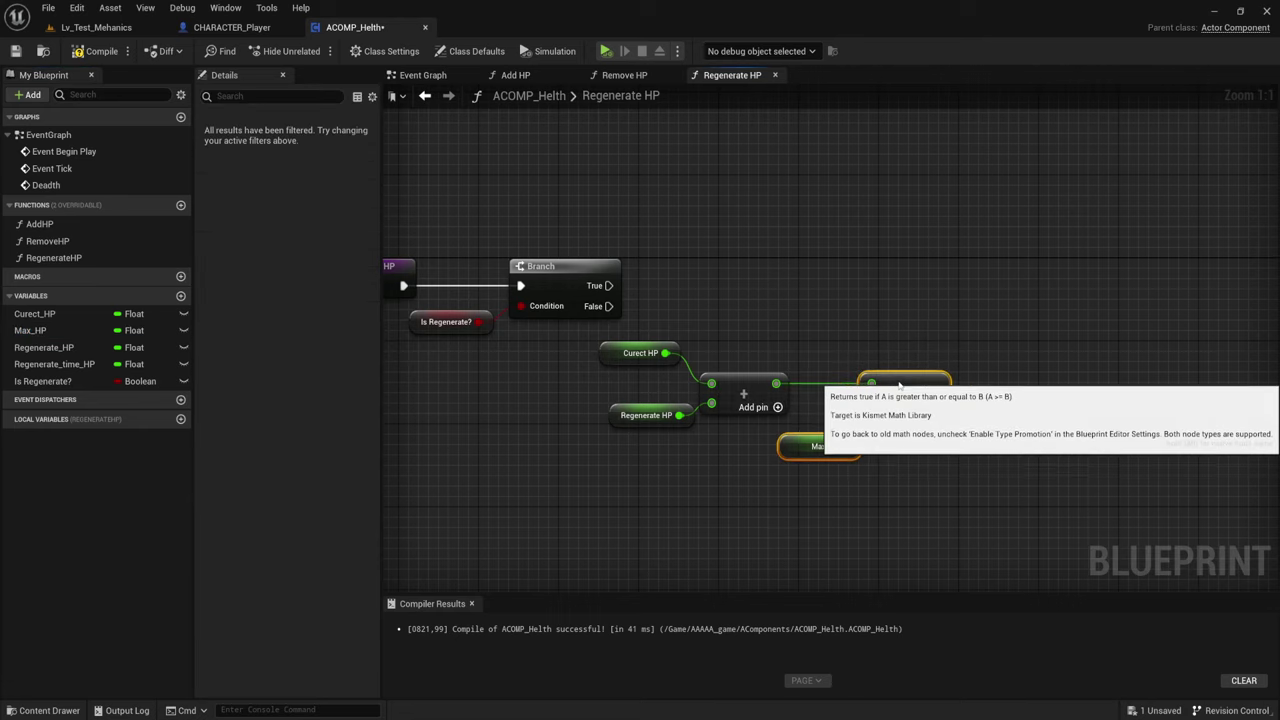
{"action": "right_click_drag", "start_coordinate": [890, 385], "coordinate": [901, 407]}
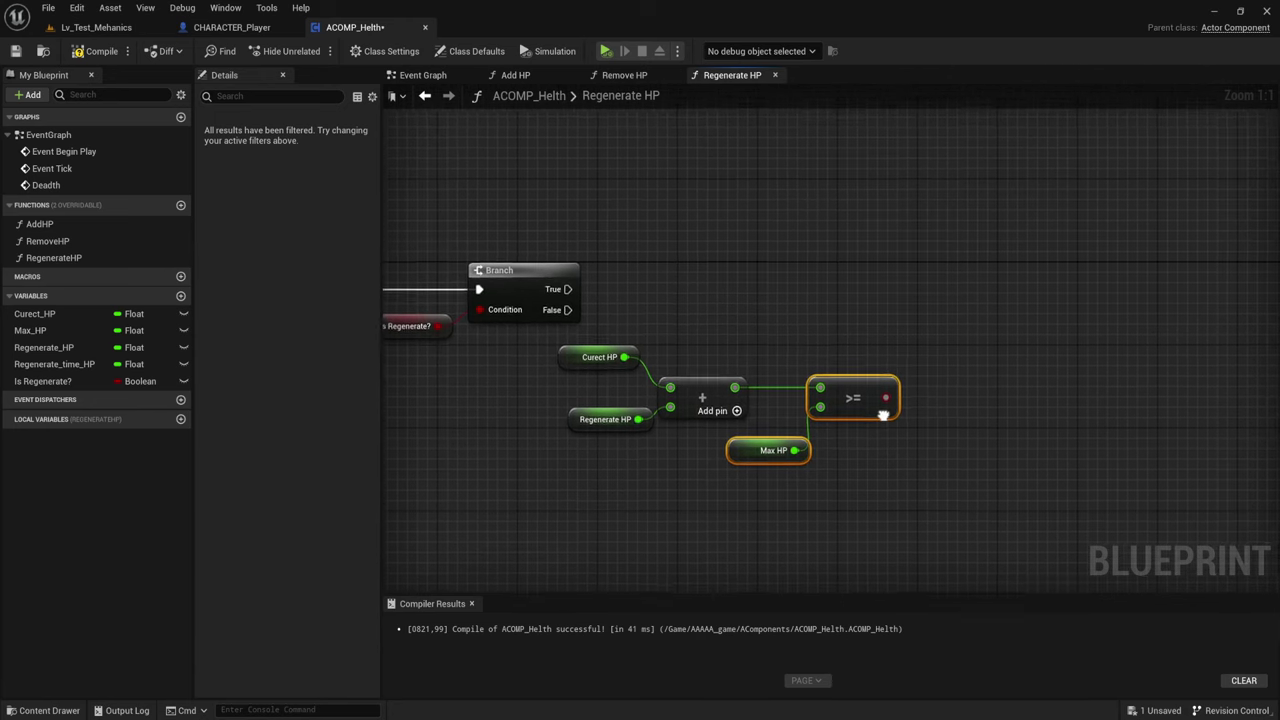
- Add a second Branch after the first's True, conditioned on the >= result, with a reroute on True
{"action": "left_click", "coordinate": [892, 272]}
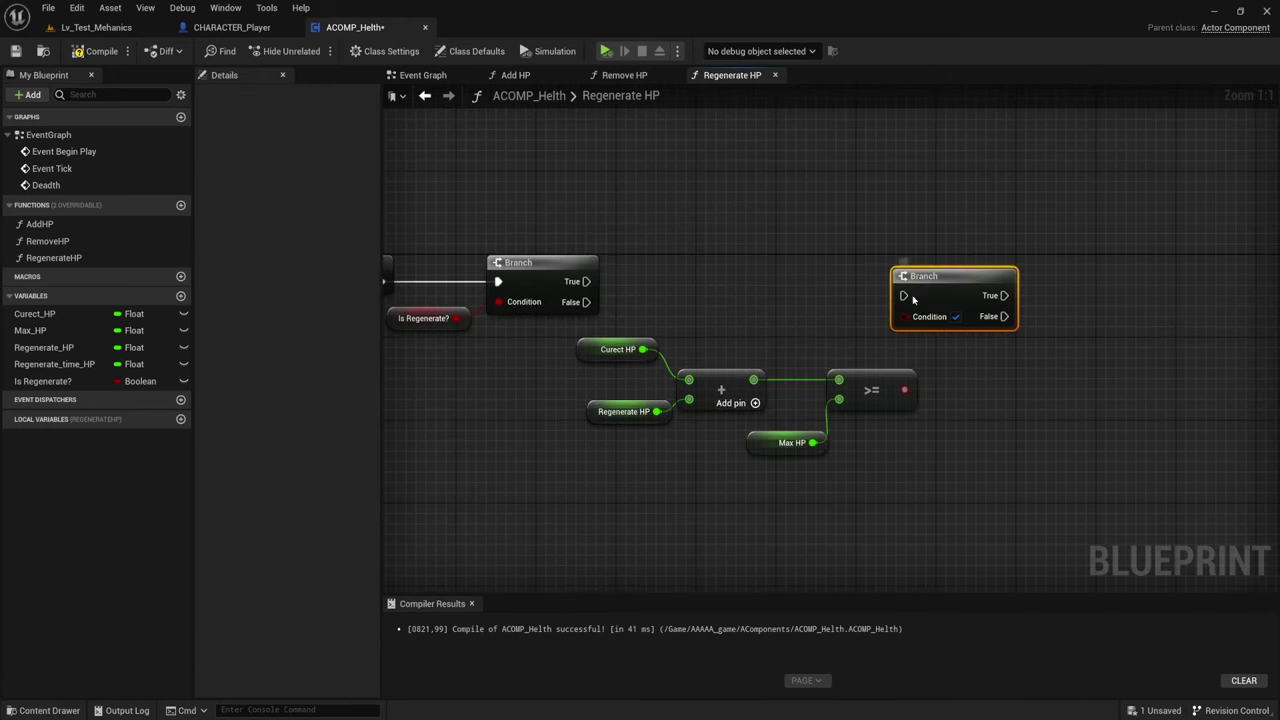
{"action": "mouse_move", "coordinate": [903, 296]}
{"action": "left_mouse_down"}
{"action": "mouse_move", "coordinate": [586, 281]}
{"action": "mouse_move", "coordinate": [960, 282]}
{"action": "mouse_move", "coordinate": [904, 390]}
{"action": "left_mouse_up"}
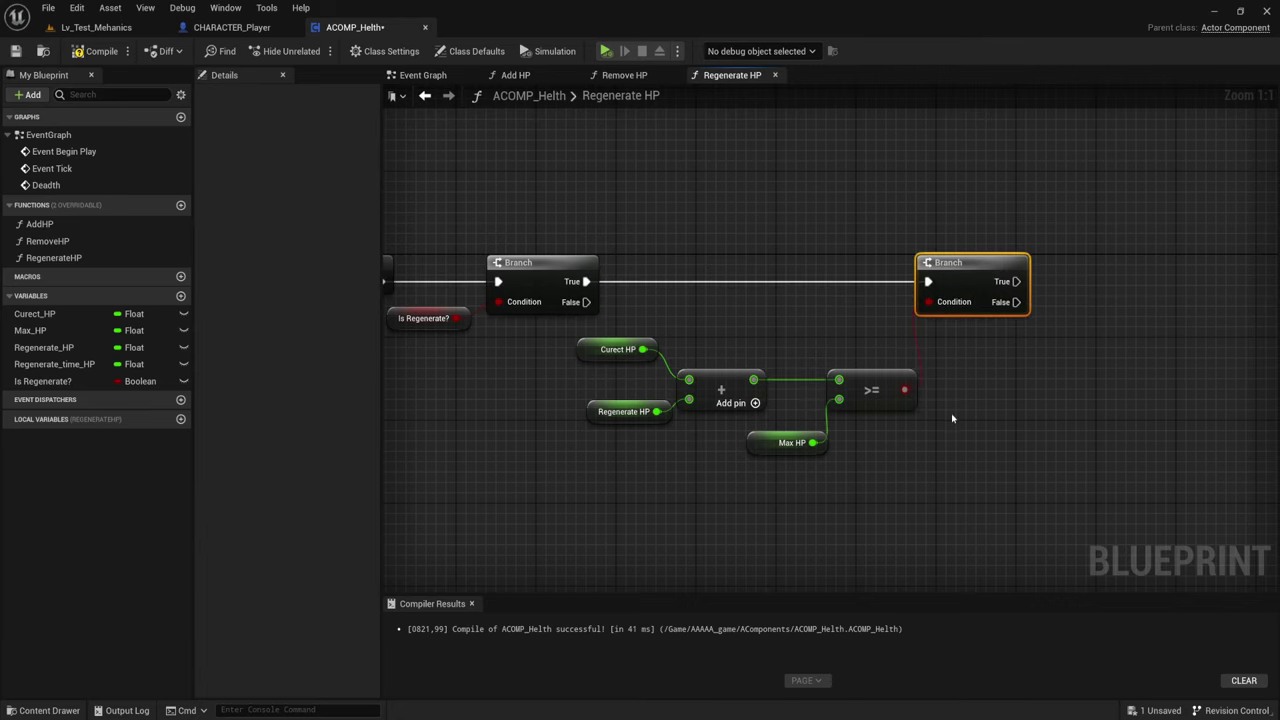
{"action": "right_click_drag", "start_coordinate": [951, 413], "coordinate": [977, 416]}
{"action": "right_click_drag", "start_coordinate": [1116, 316], "coordinate": [1011, 358]}
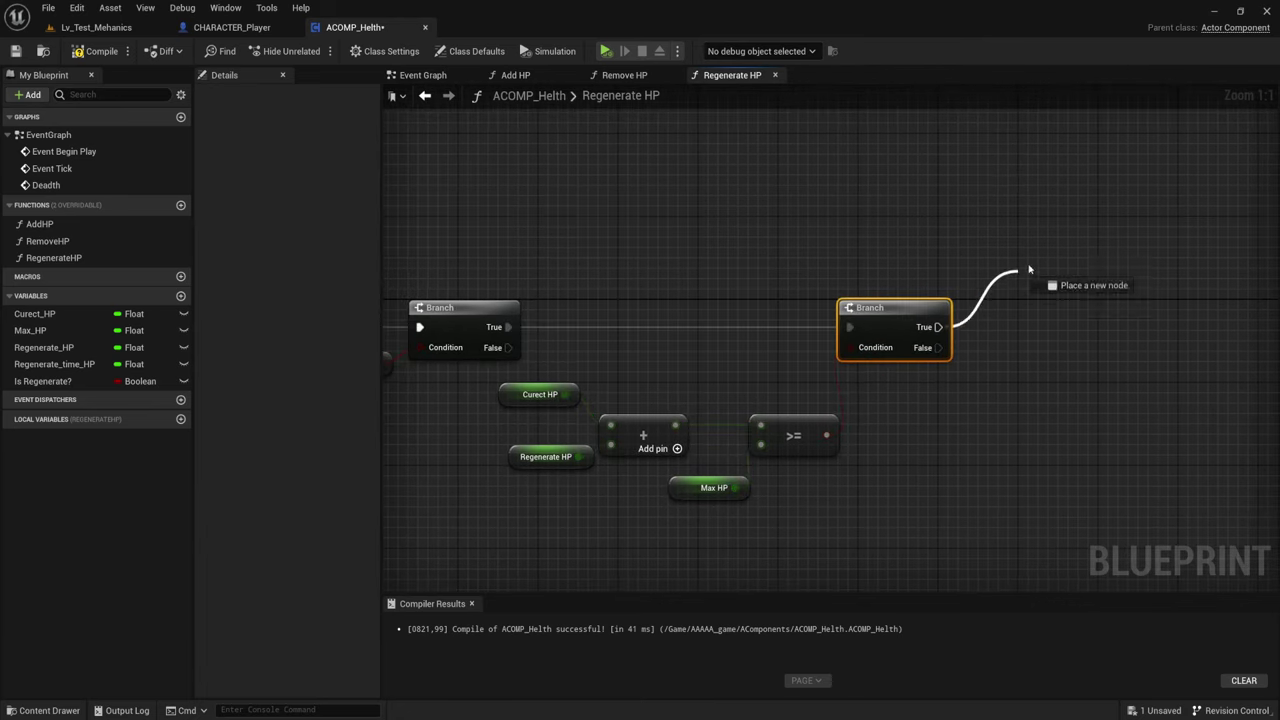
{"action": "left_click_drag", "start_coordinate": [938, 327], "coordinate": [1062, 253]}
{"action": "type", "text": "reroute"}
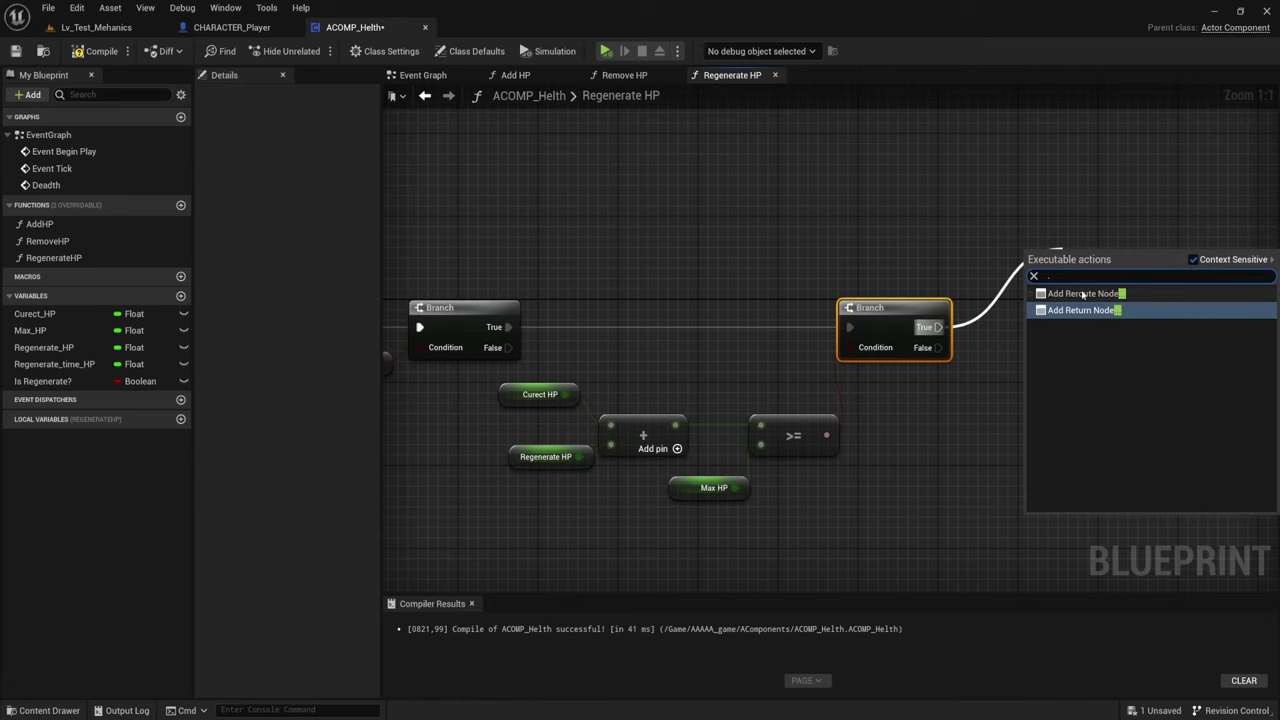
{"action": "left_click", "coordinate": [1081, 299]}
{"action": "right_click_drag", "start_coordinate": [988, 361], "coordinate": [1078, 335]}
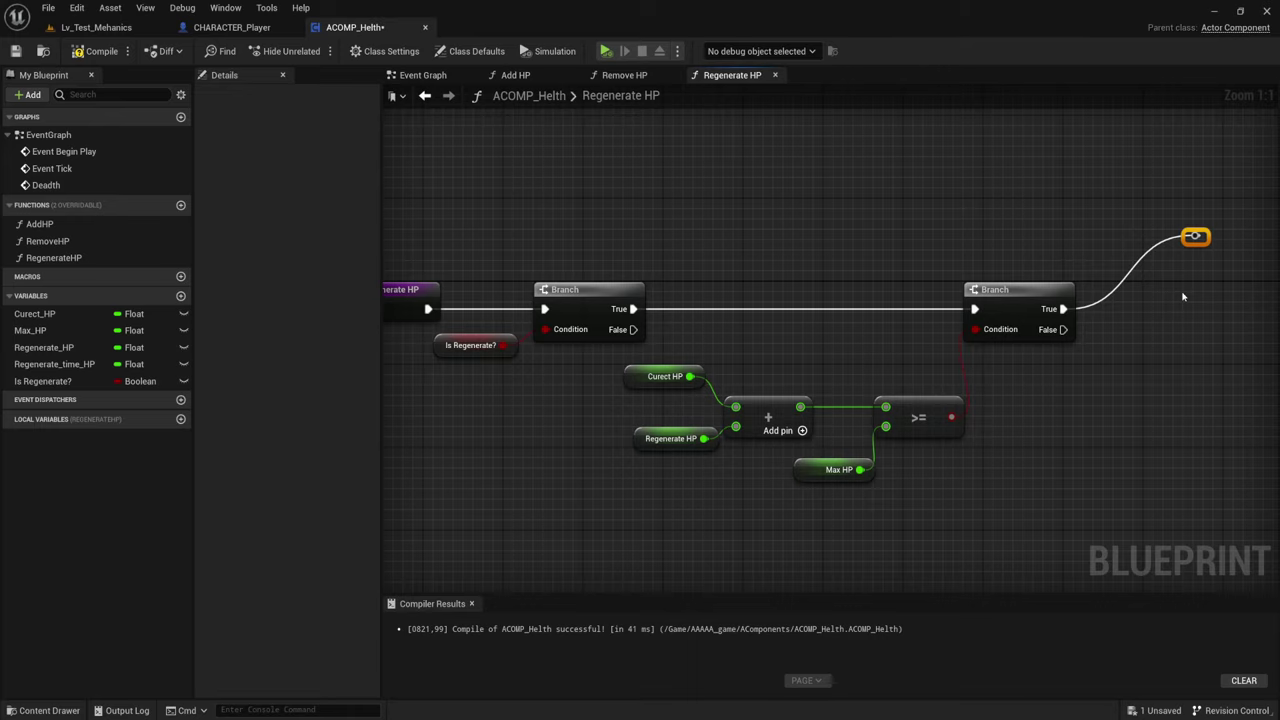
{"action": "mouse_move", "coordinate": [632, 380]}
{"action": "right_mouse_down"}
{"action": "mouse_move", "coordinate": [660, 447]}
{"action": "mouse_move", "coordinate": [548, 429]}
{"action": "right_mouse_up"}
{"action": "right_click_drag", "start_coordinate": [820, 403], "coordinate": [830, 418]}
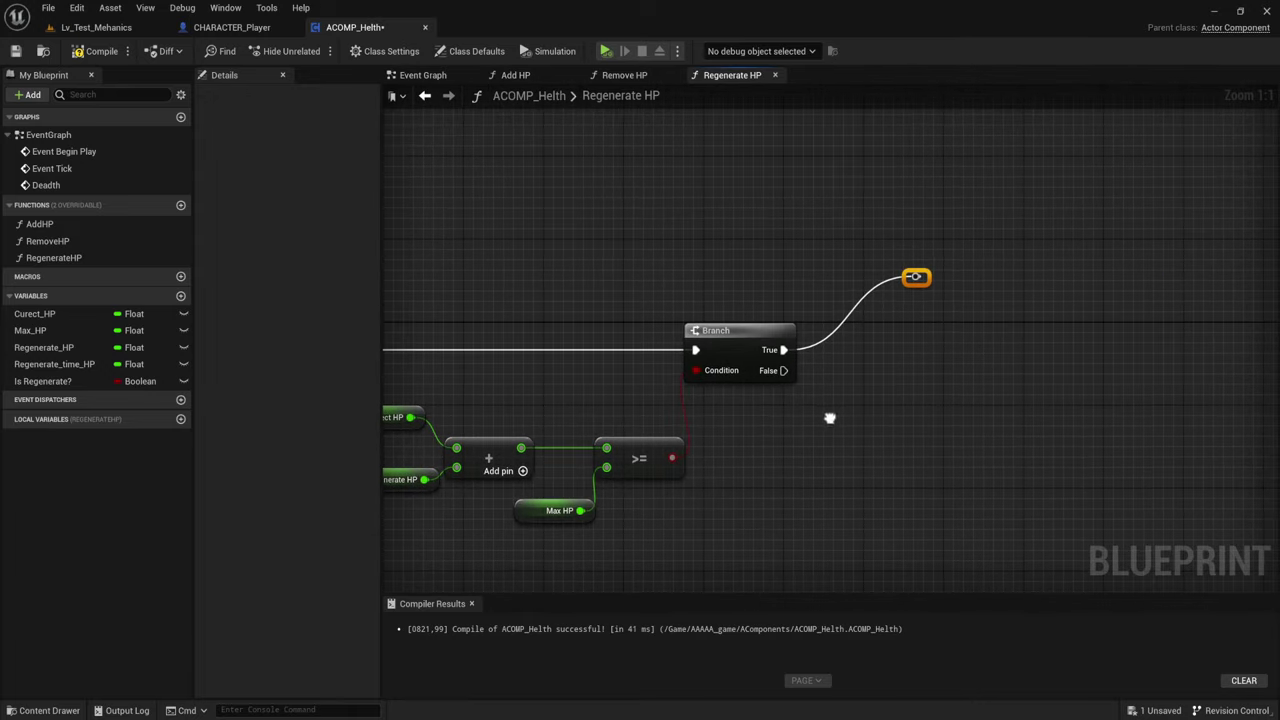
{"action": "mouse_move", "coordinate": [754, 398]}
{"action": "right_mouse_down"}
{"action": "mouse_move", "coordinate": [704, 391]}
{"action": "mouse_move", "coordinate": [744, 402]}
{"action": "right_mouse_up"}
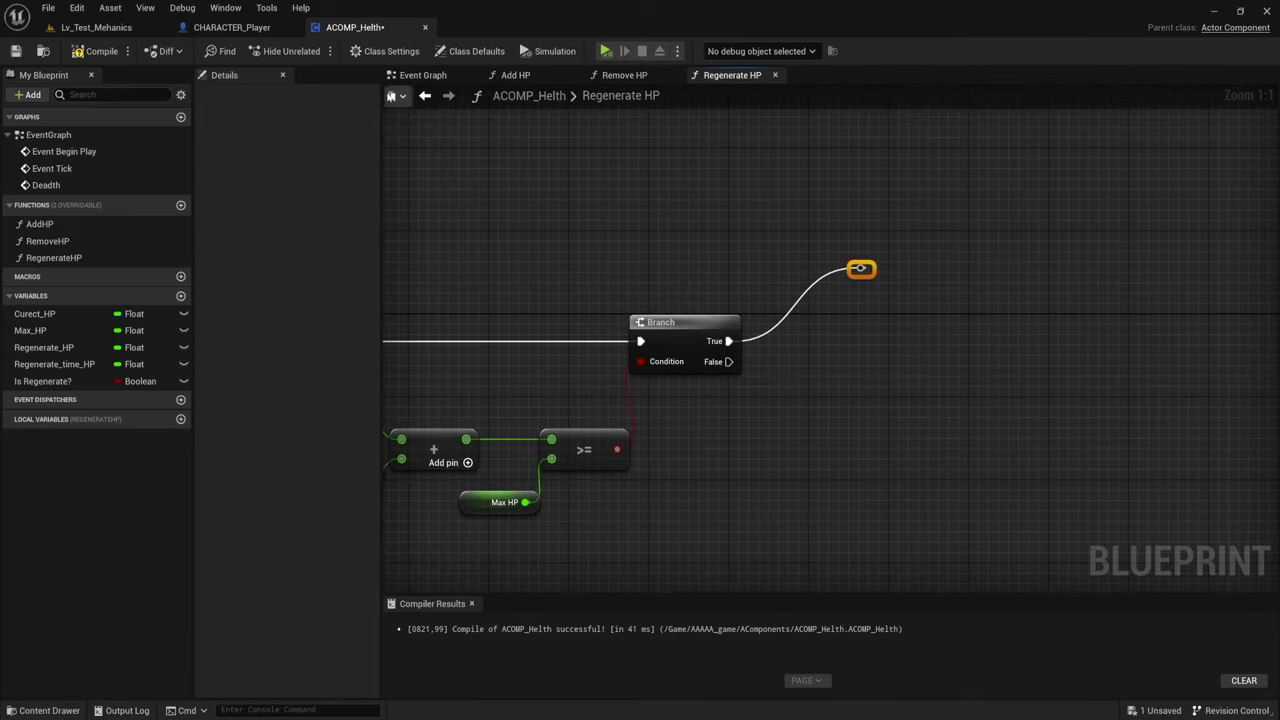
{"action": "left_click", "coordinate": [437, 78]}
- Wire Event Begin Play into a new Branch whose Condition is an Is Regenerate? getter
{"action": "right_click_drag", "start_coordinate": [603, 340], "coordinate": [620, 480]}
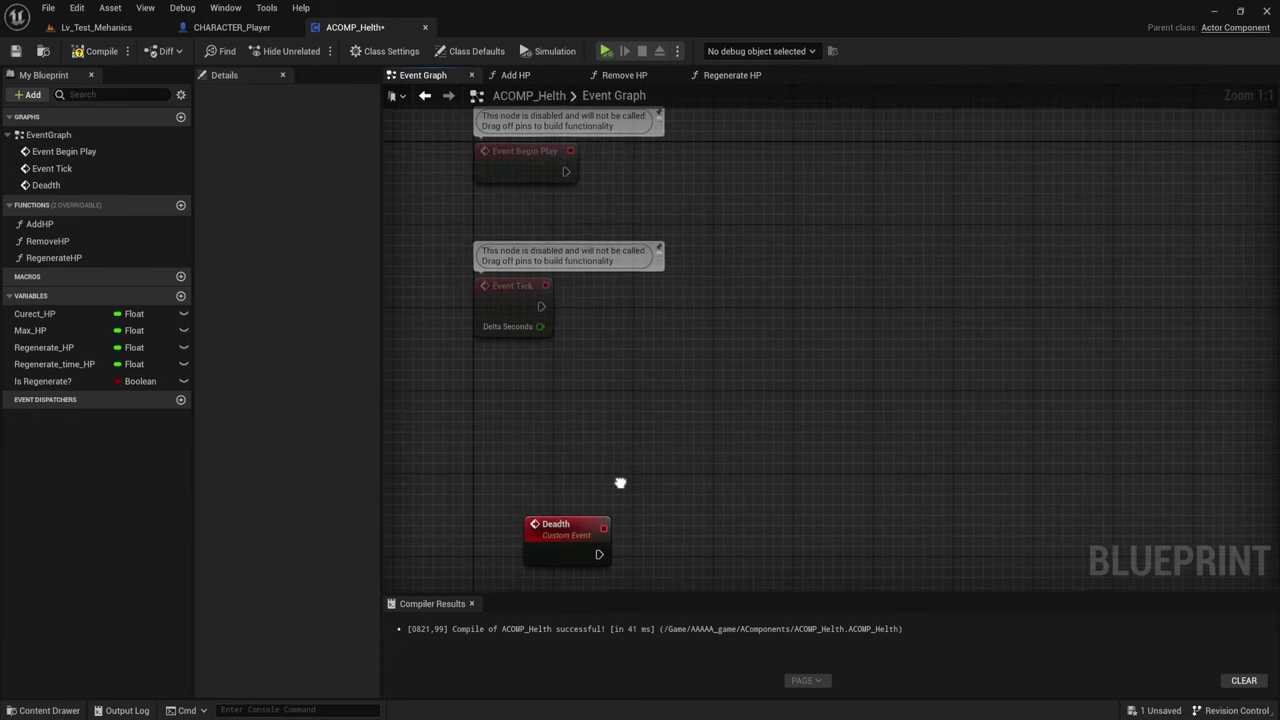
{"action": "right_click_drag", "start_coordinate": [620, 362], "coordinate": [632, 496]}
{"action": "left_click_drag", "start_coordinate": [521, 438], "coordinate": [540, 118]}
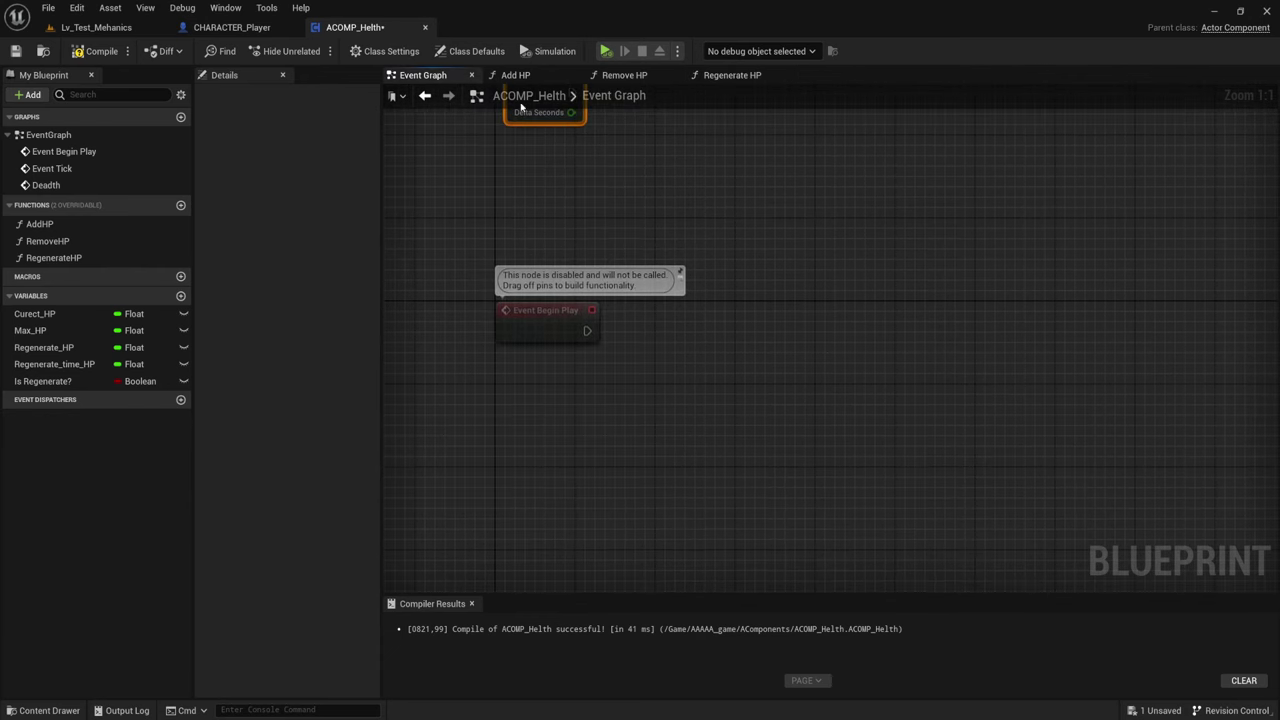
{"action": "right_click_drag", "start_coordinate": [625, 374], "coordinate": [591, 277]}
{"action": "mouse_move", "coordinate": [451, 220]}
{"action": "left_mouse_down"}
{"action": "mouse_move", "coordinate": [515, 288]}
{"action": "mouse_move", "coordinate": [509, 276]}
{"action": "left_mouse_up"}
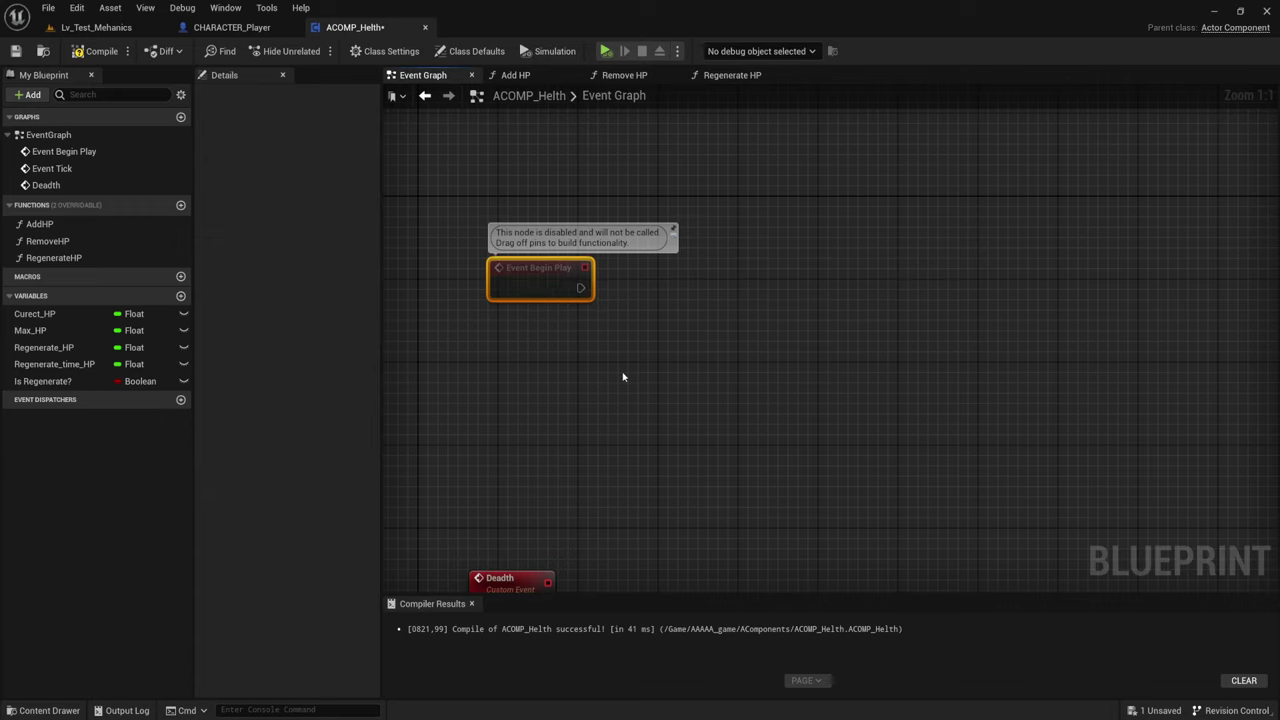
{"action": "right_click_drag", "start_coordinate": [622, 376], "coordinate": [625, 365]}
{"action": "left_click_drag", "start_coordinate": [42, 381], "coordinate": [568, 329]}
{"action": "left_click", "coordinate": [686, 237]}
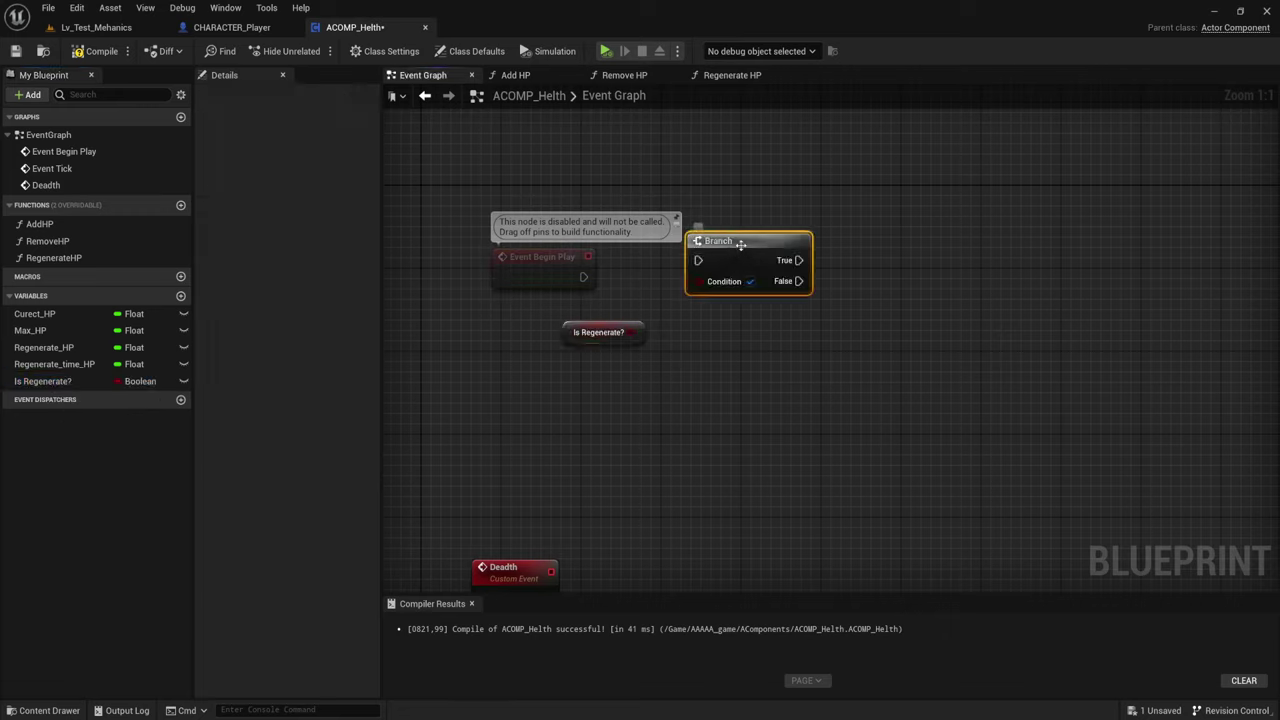
{"action": "left_click_drag", "start_coordinate": [692, 275], "coordinate": [583, 277]}
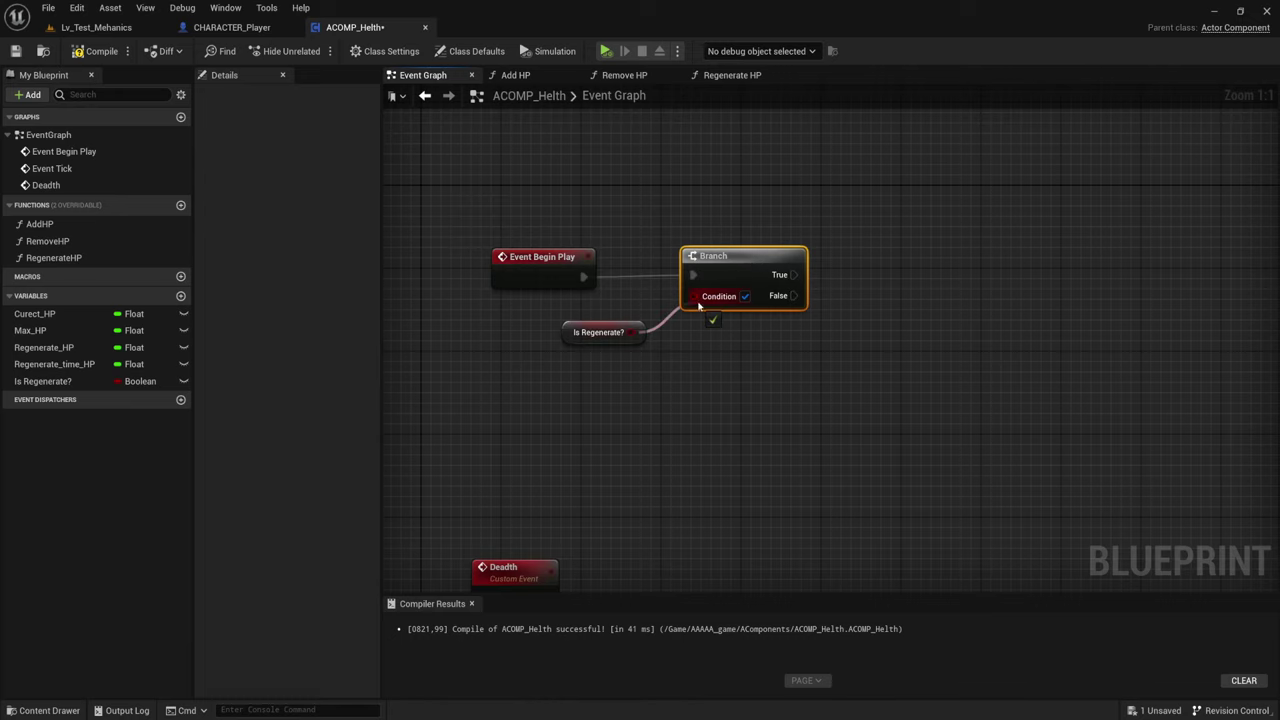
{"action": "left_click_drag", "start_coordinate": [631, 332], "coordinate": [694, 295]}
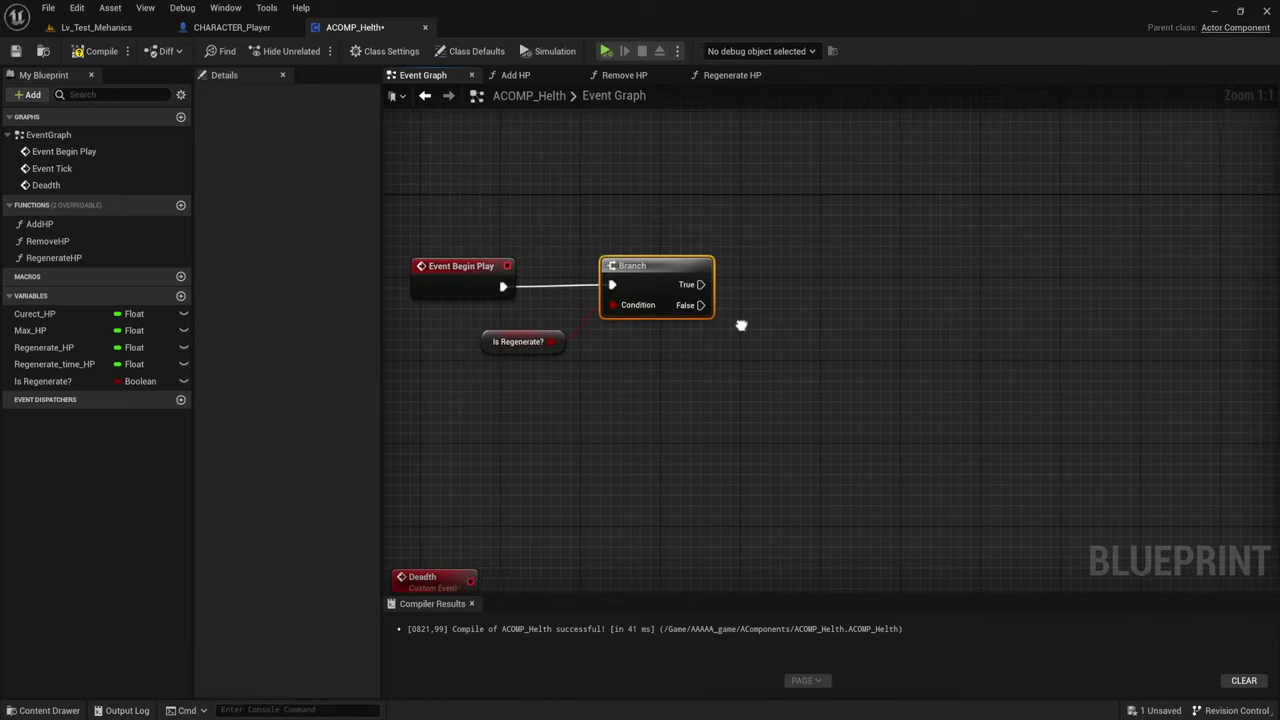
{"action": "left_click_drag", "start_coordinate": [698, 284], "coordinate": [815, 256]}
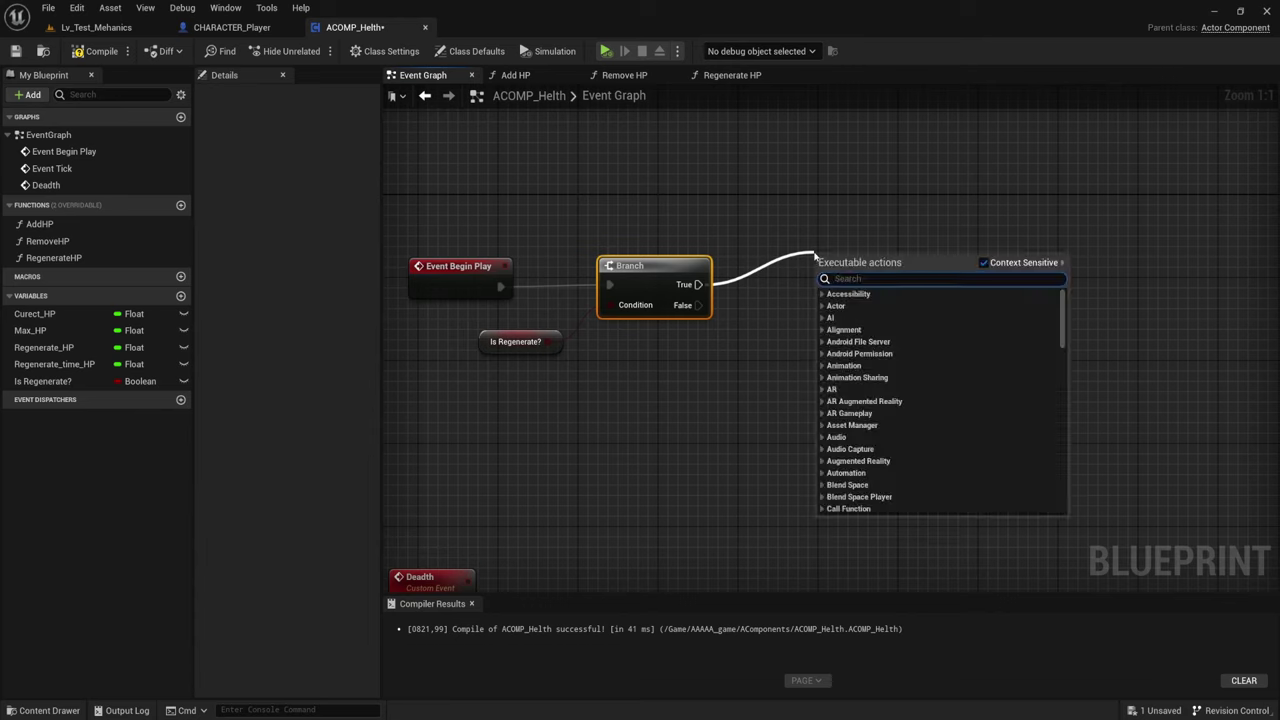
- Add Set Timer by Function Name with Function Name RegenerateHP, Time Regenerate_time_HP, Looping ticked
{"action": "type", "text": "timer"}
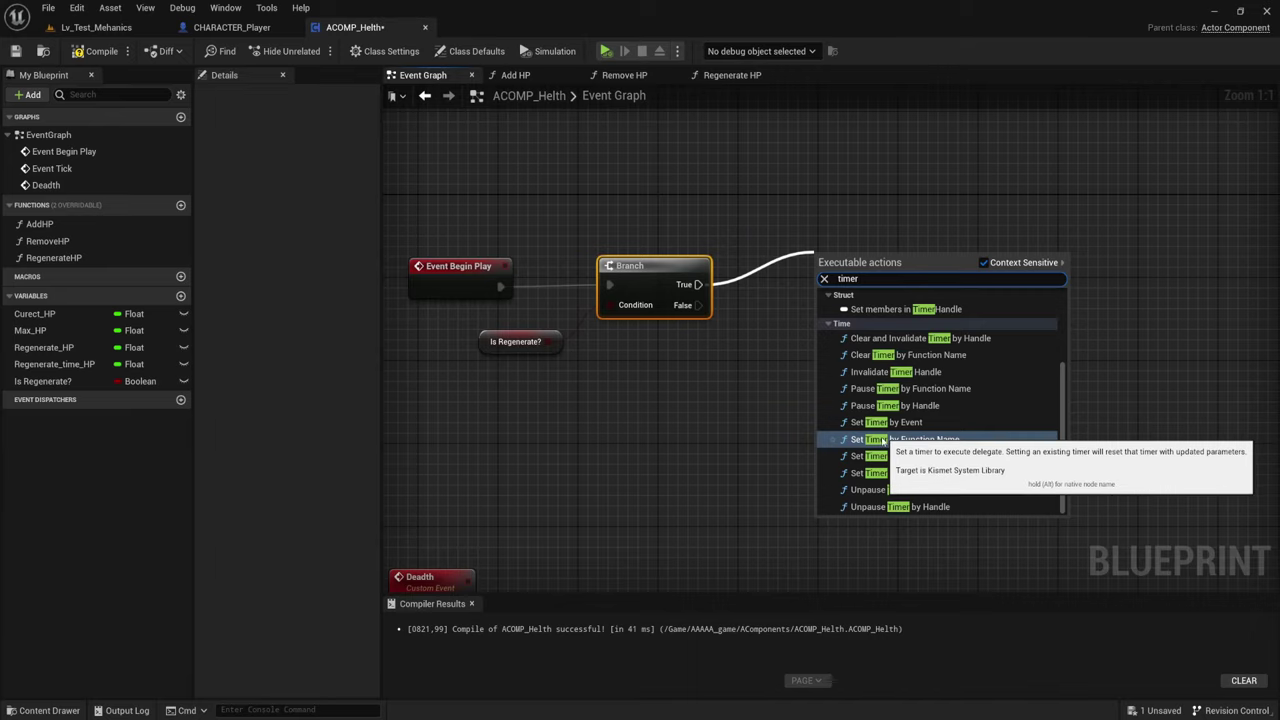
{"action": "left_click", "coordinate": [935, 439]}
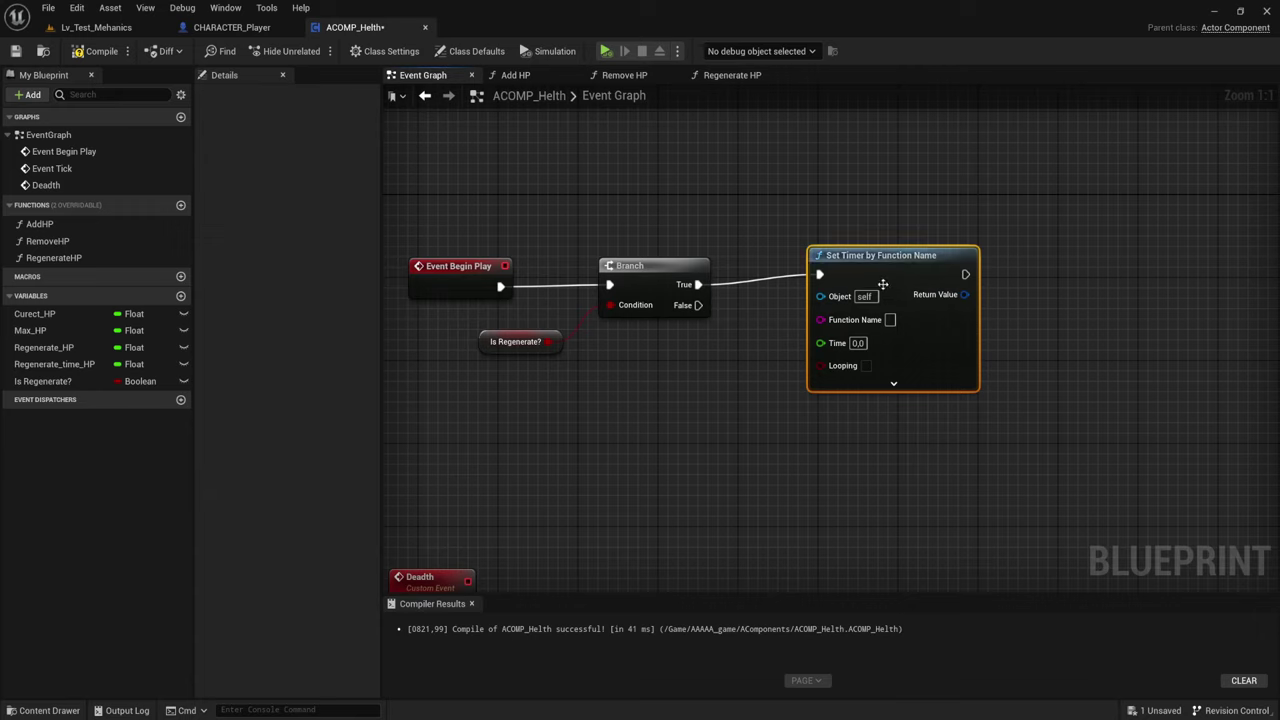
{"action": "left_click", "coordinate": [58, 258]}
{"action": "left_click", "coordinate": [62, 260]}
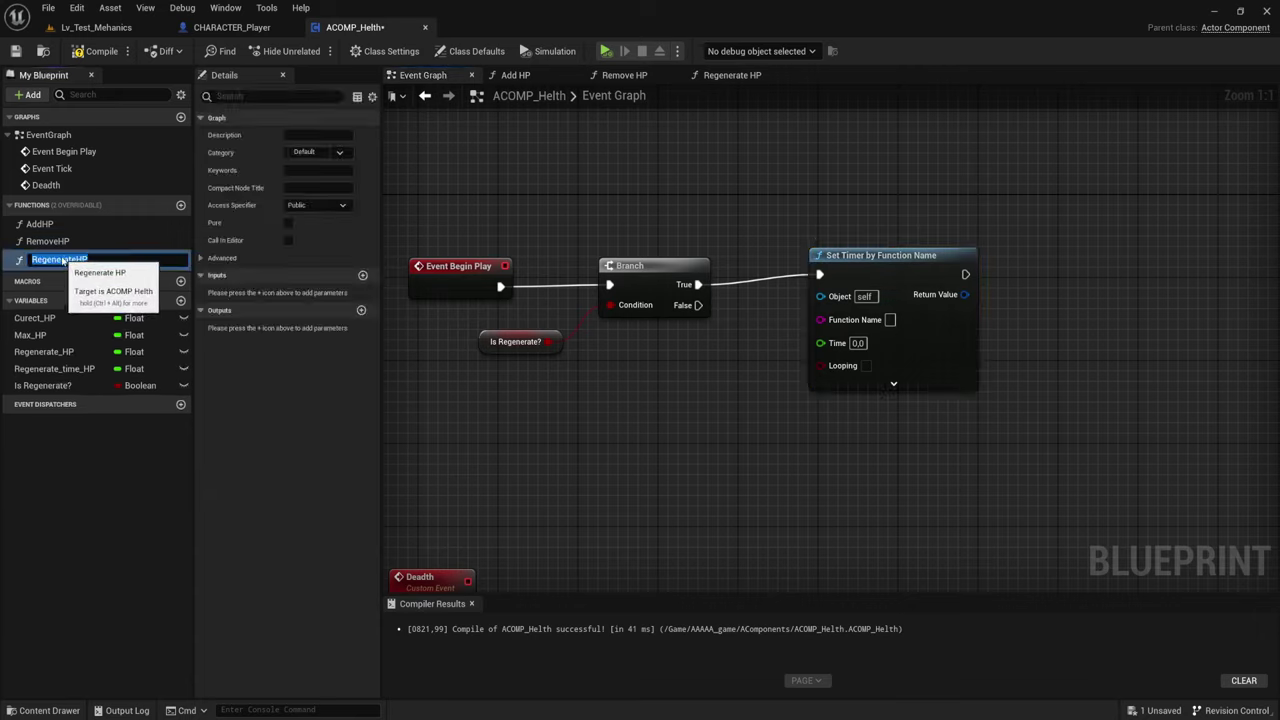
{"action": "left_click", "coordinate": [888, 321]}
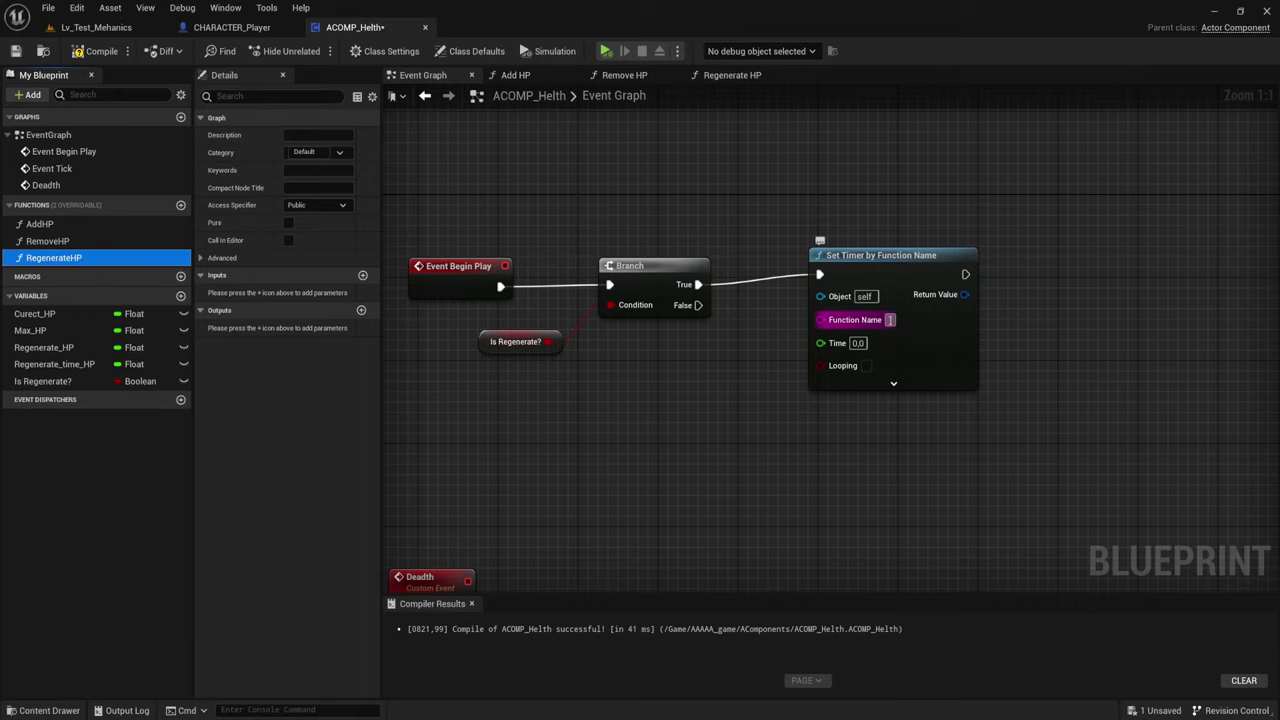
{"action": "key", "text": "ctrl+v"}
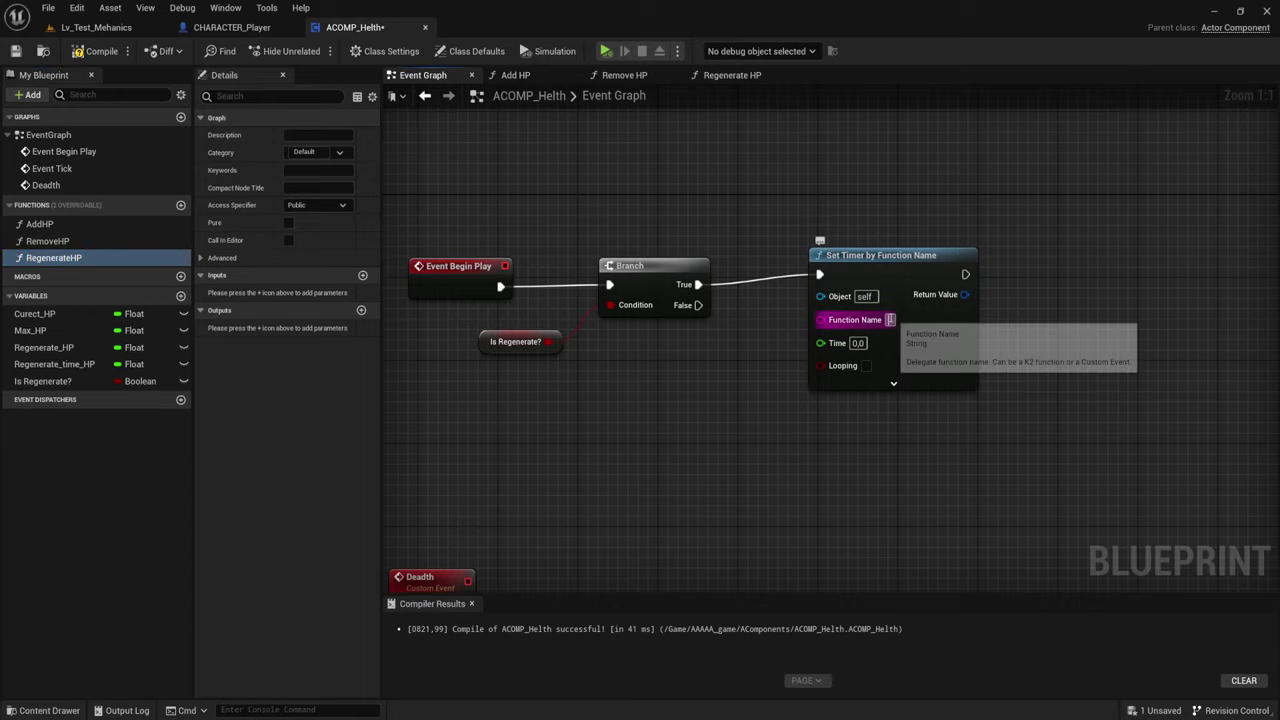
{"action": "key", "text": "Return"}
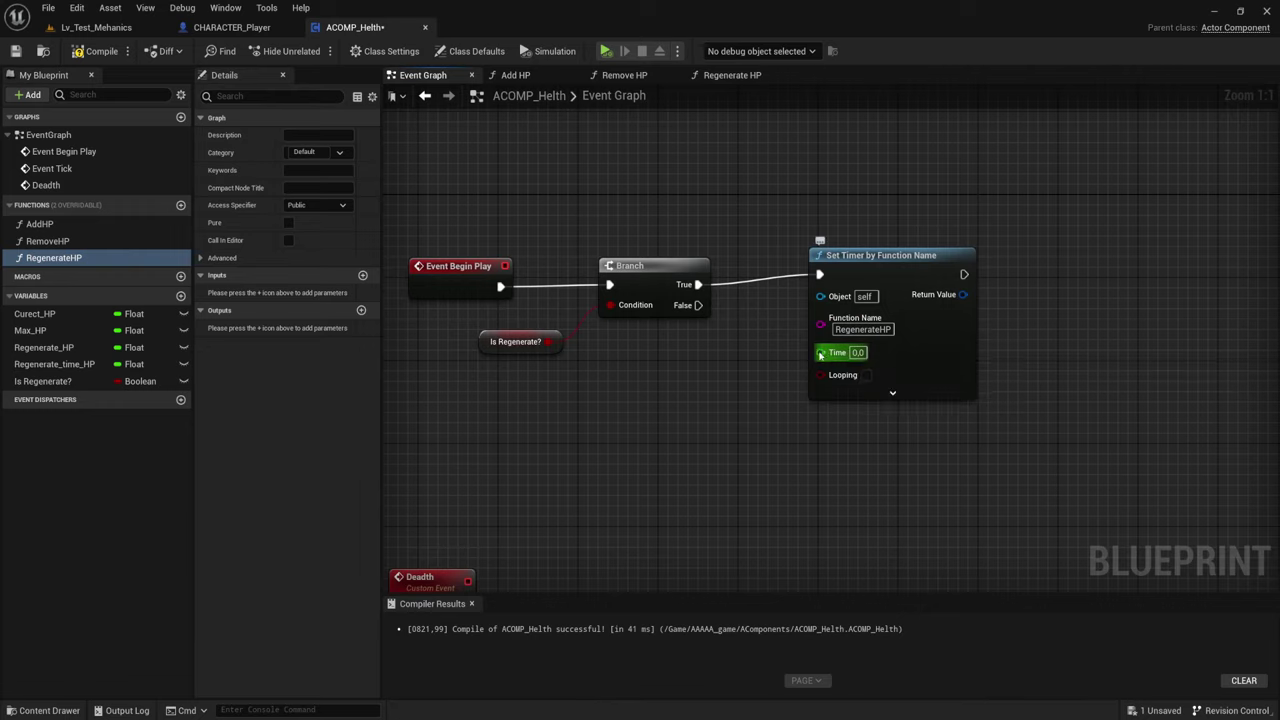
{"action": "left_click_drag", "start_coordinate": [60, 364], "coordinate": [820, 352], "text": "ctrl"}
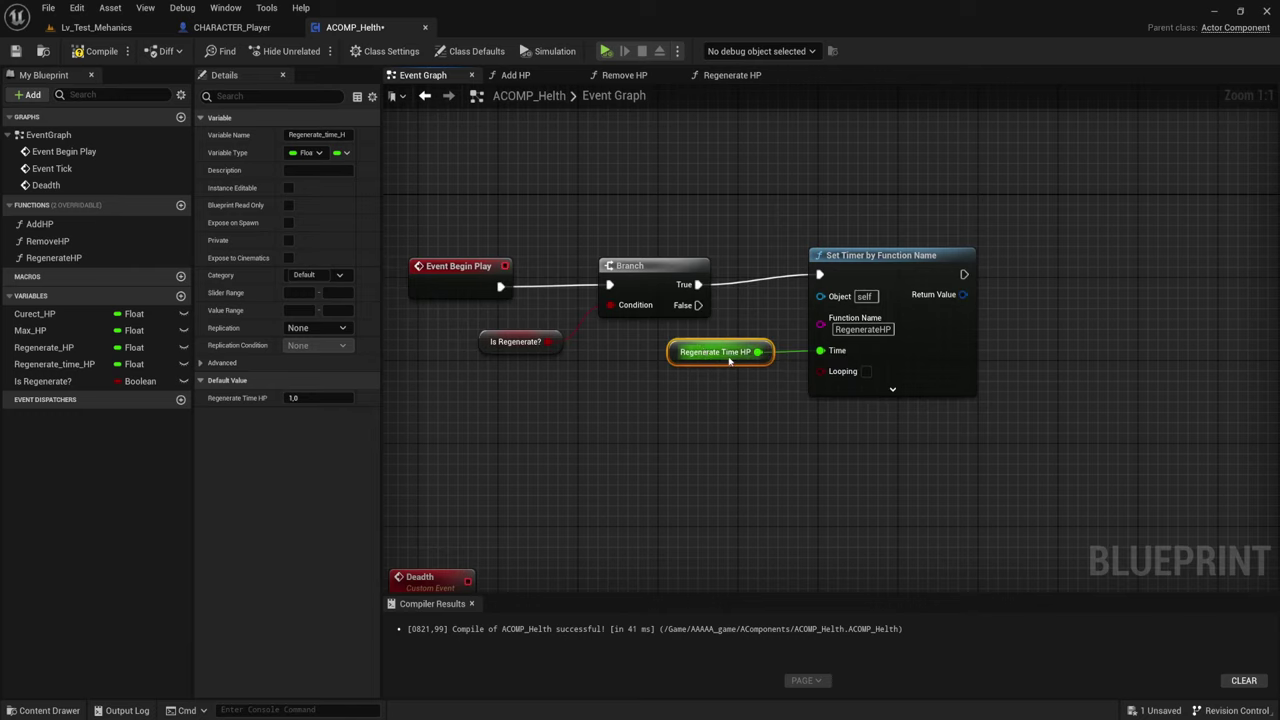
{"action": "right_click_drag", "start_coordinate": [838, 445], "coordinate": [823, 441]}
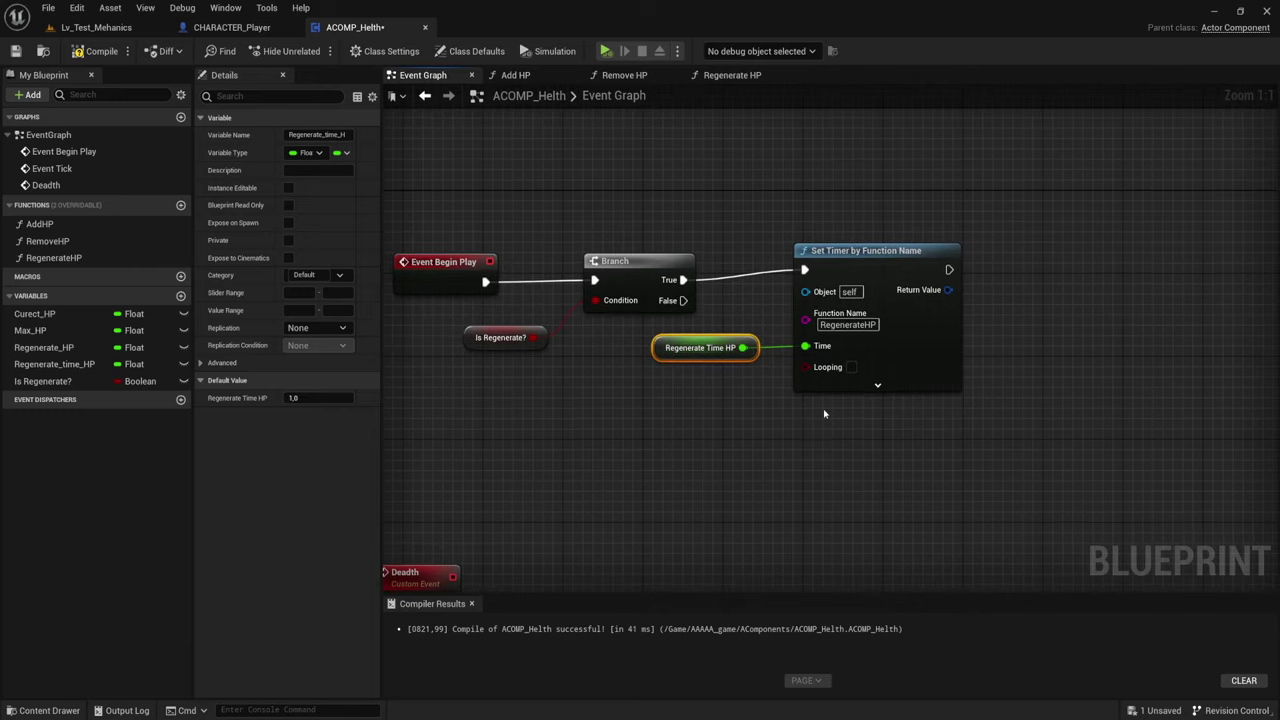
{"action": "left_click", "coordinate": [851, 369]}
- Promote the Set Timer's Return Value to a variable named TimerRegenerate, then reopen RegenerateHP
{"action": "left_click", "coordinate": [855, 255]}
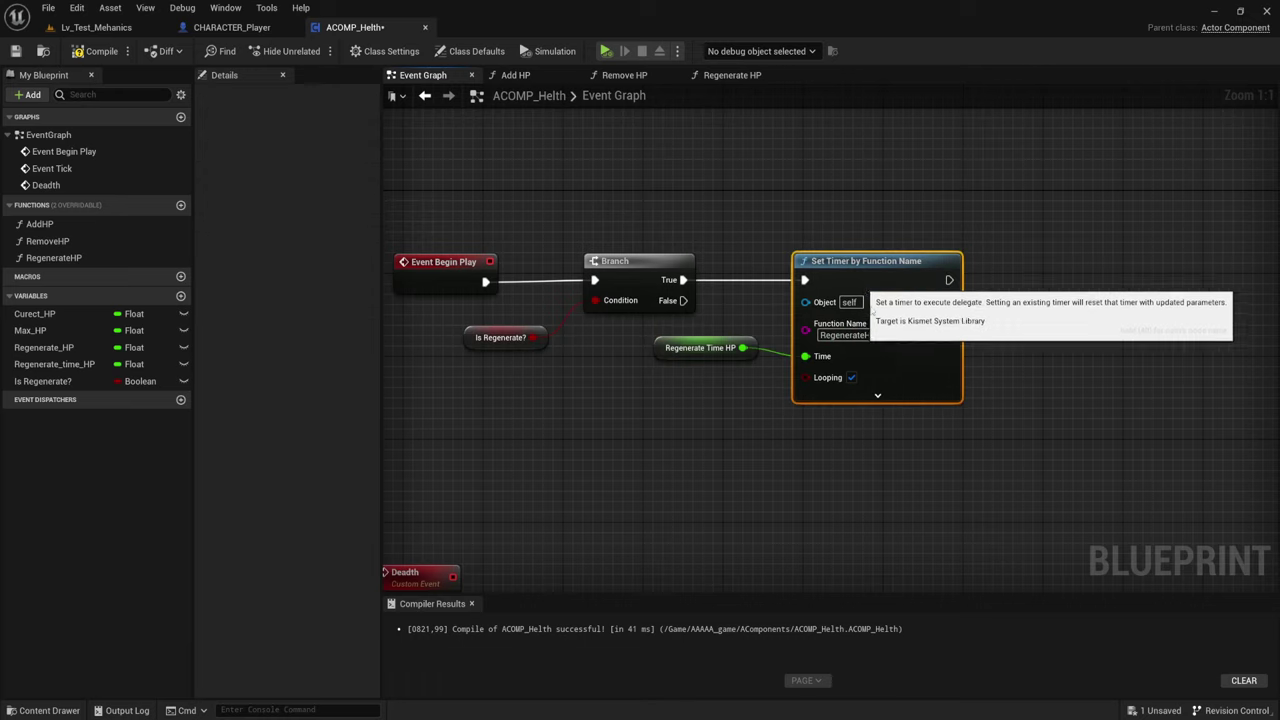
{"action": "right_click_drag", "start_coordinate": [1017, 425], "coordinate": [966, 420]}
{"action": "left_click_drag", "start_coordinate": [897, 300], "coordinate": [982, 300]}
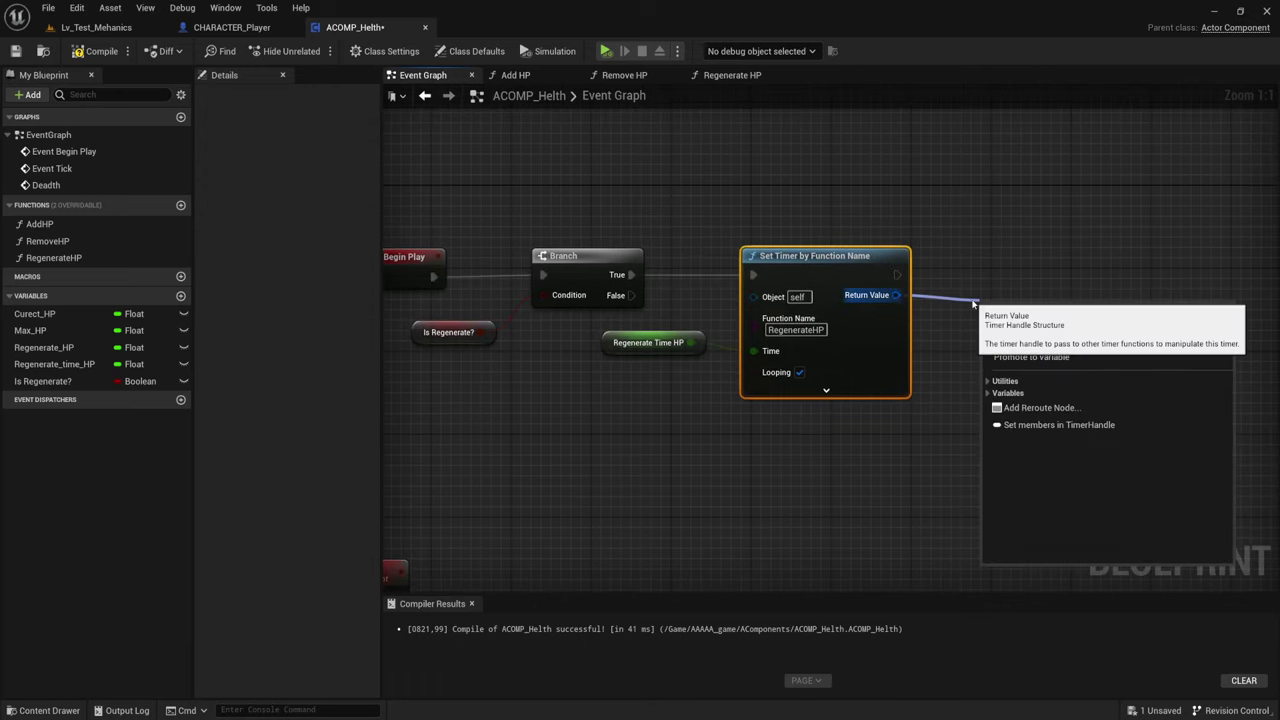
{"action": "left_click", "coordinate": [1046, 360]}
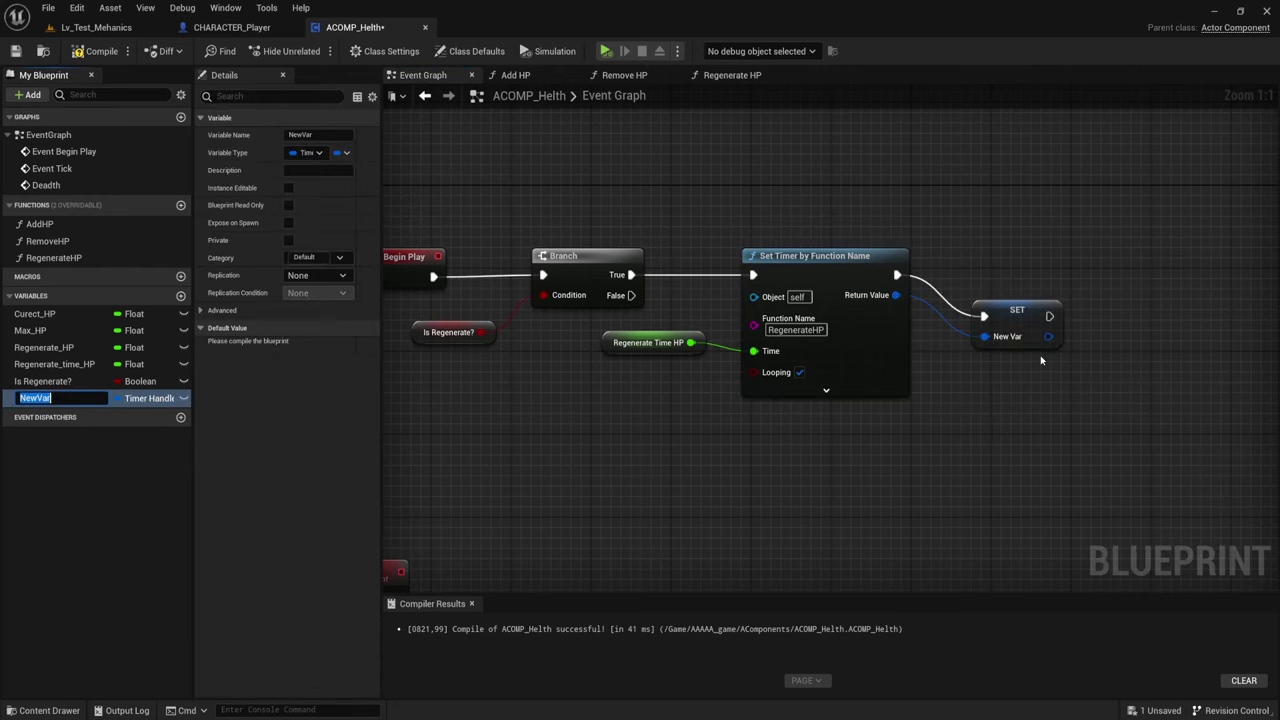
{"action": "type", "text": "TimerRegenerat"}
{"action": "type", "text": "erRegenerat"}
{"action": "key", "text": "Return"}
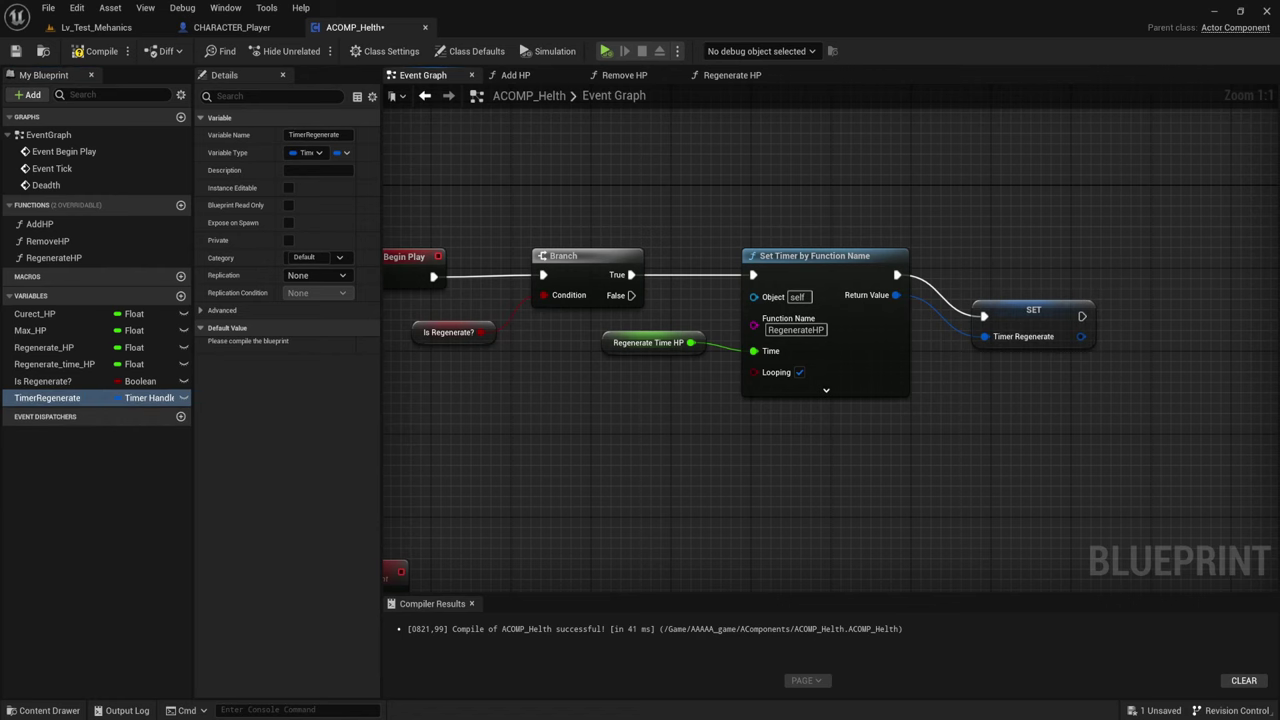
{"action": "left_click_drag", "start_coordinate": [1040, 309], "coordinate": [988, 269]}
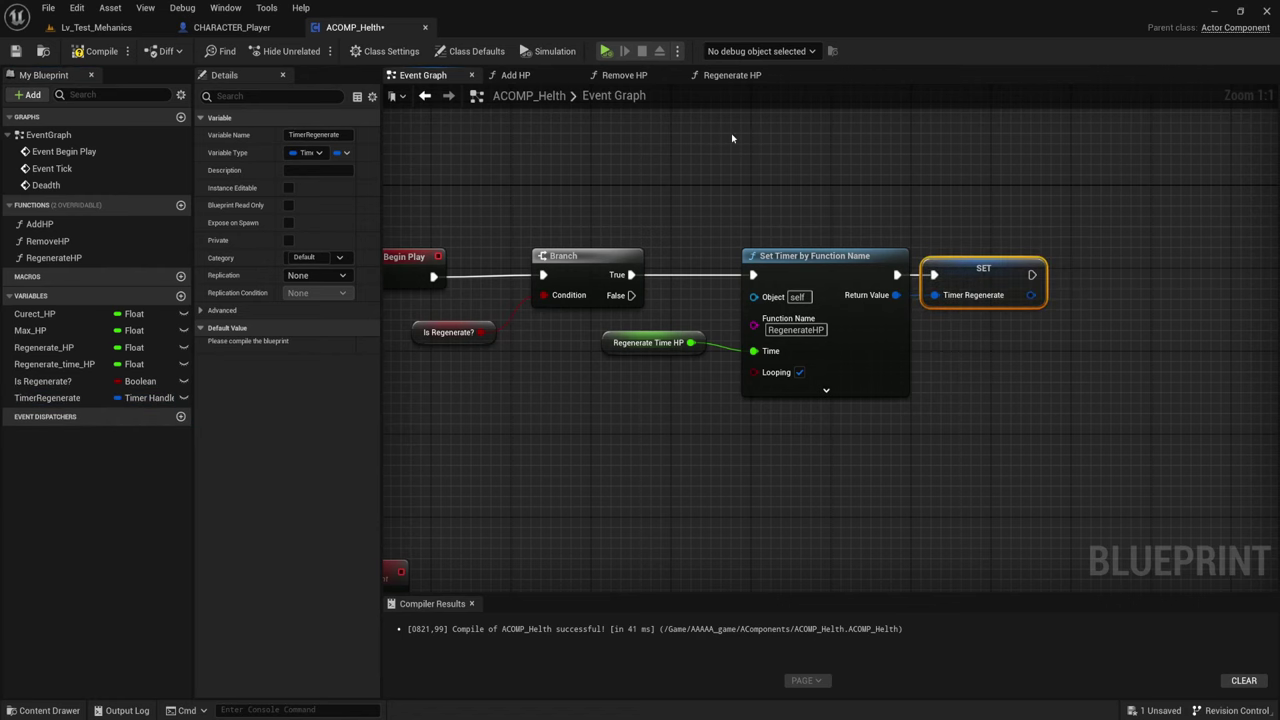
{"action": "left_click", "coordinate": [735, 76]}
{"action": "right_click_drag", "start_coordinate": [857, 364], "coordinate": [782, 381]}
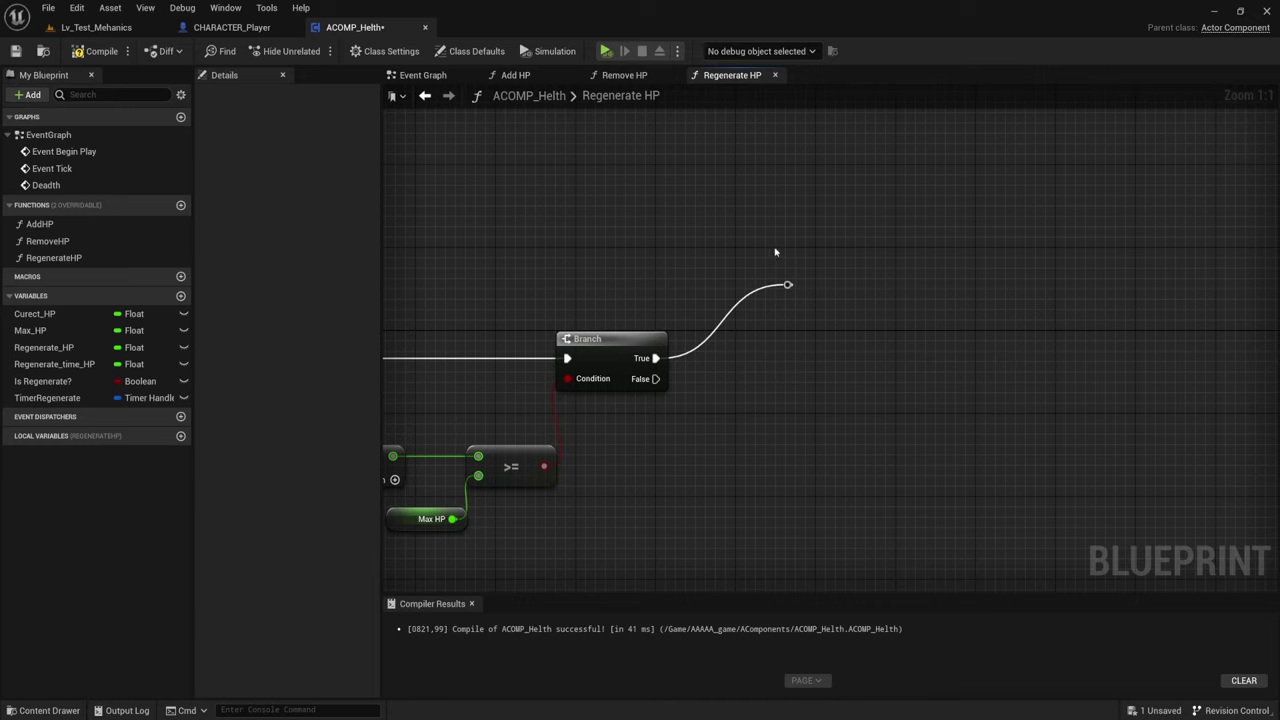
- Tidy the RegenerateHP graph, shifting the left Branch and the Max HP and >= nodes
{"action": "left_click_drag", "start_coordinate": [751, 214], "coordinate": [1160, 392]}
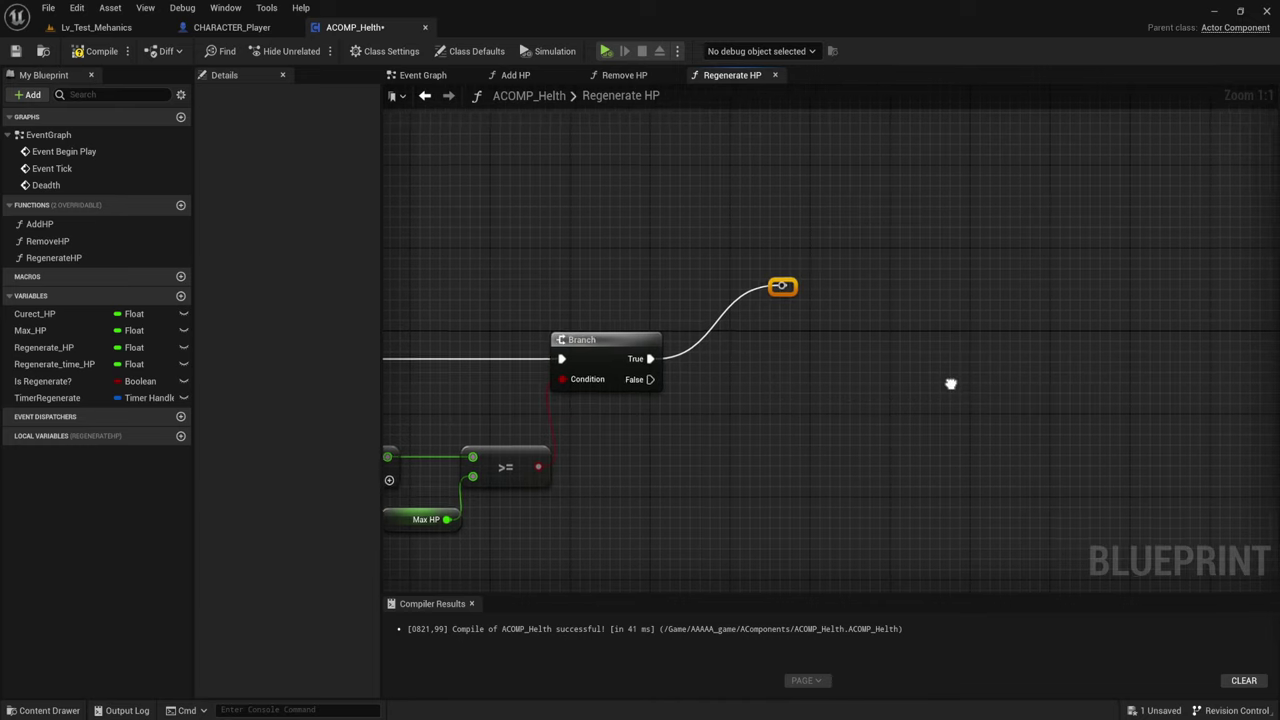
{"action": "right_click_drag", "start_coordinate": [955, 384], "coordinate": [929, 388]}
{"action": "right_click_drag", "start_coordinate": [767, 366], "coordinate": [778, 324]}
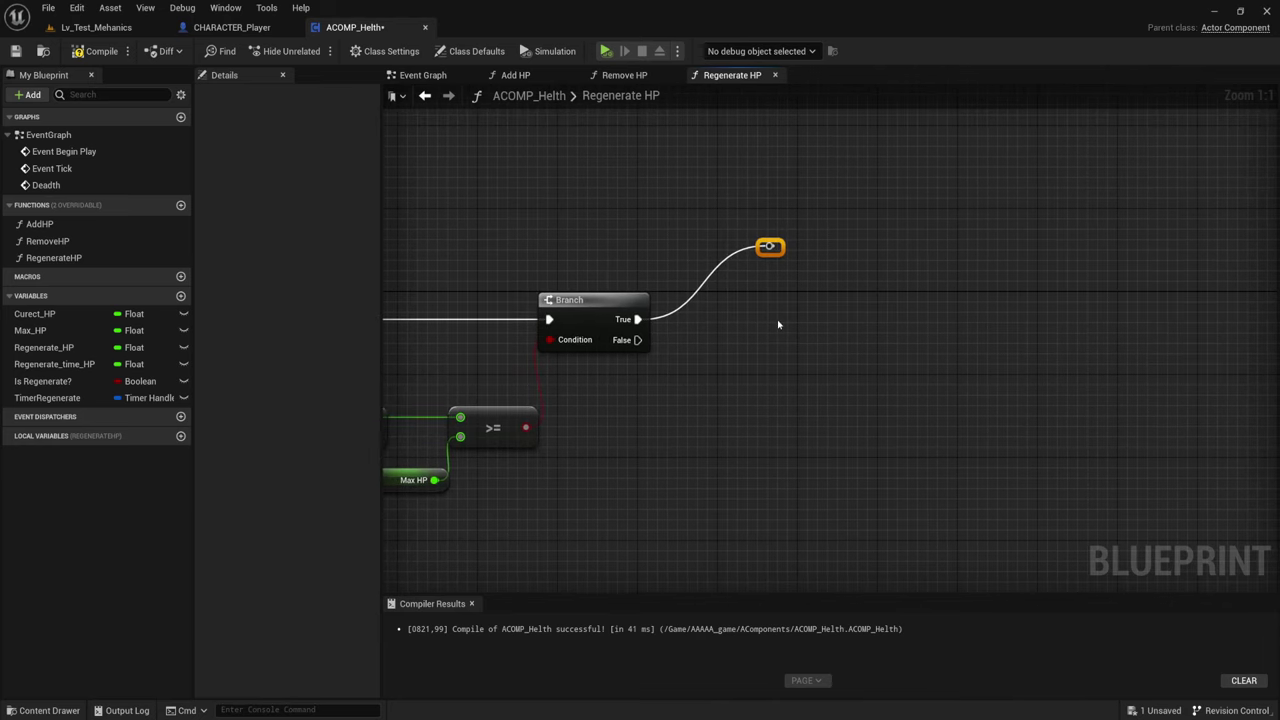
{"action": "right_click_drag", "start_coordinate": [729, 296], "coordinate": [979, 275]}
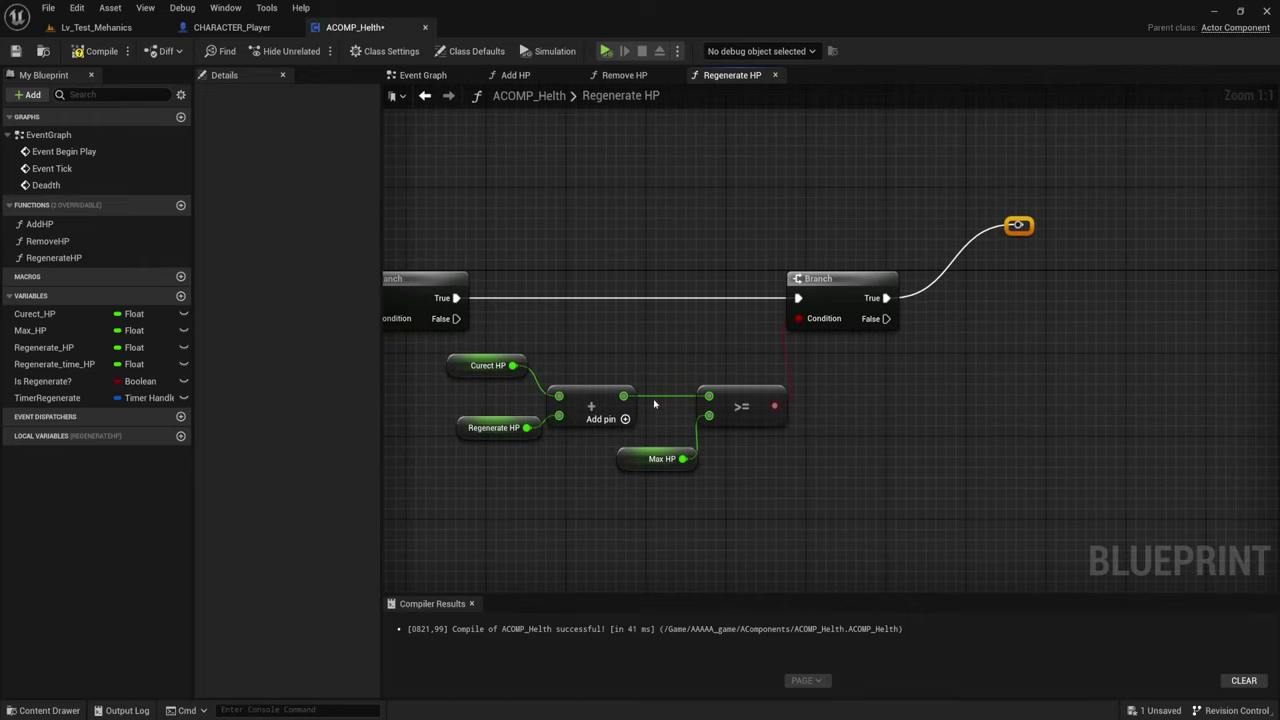
{"action": "mouse_move", "coordinate": [466, 330]}
{"action": "left_mouse_down"}
{"action": "mouse_move", "coordinate": [487, 330]}
{"action": "mouse_move", "coordinate": [584, 484]}
{"action": "left_mouse_up"}
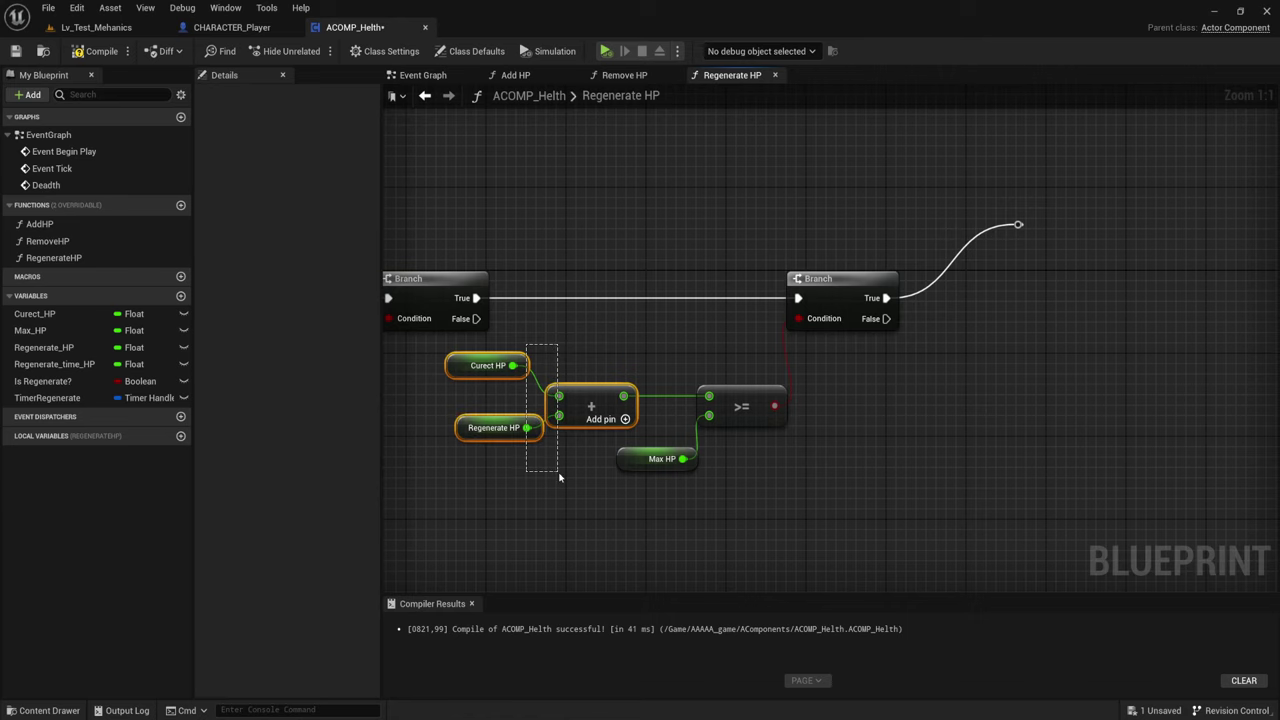
{"action": "right_click_drag", "start_coordinate": [679, 499], "coordinate": [634, 510]}
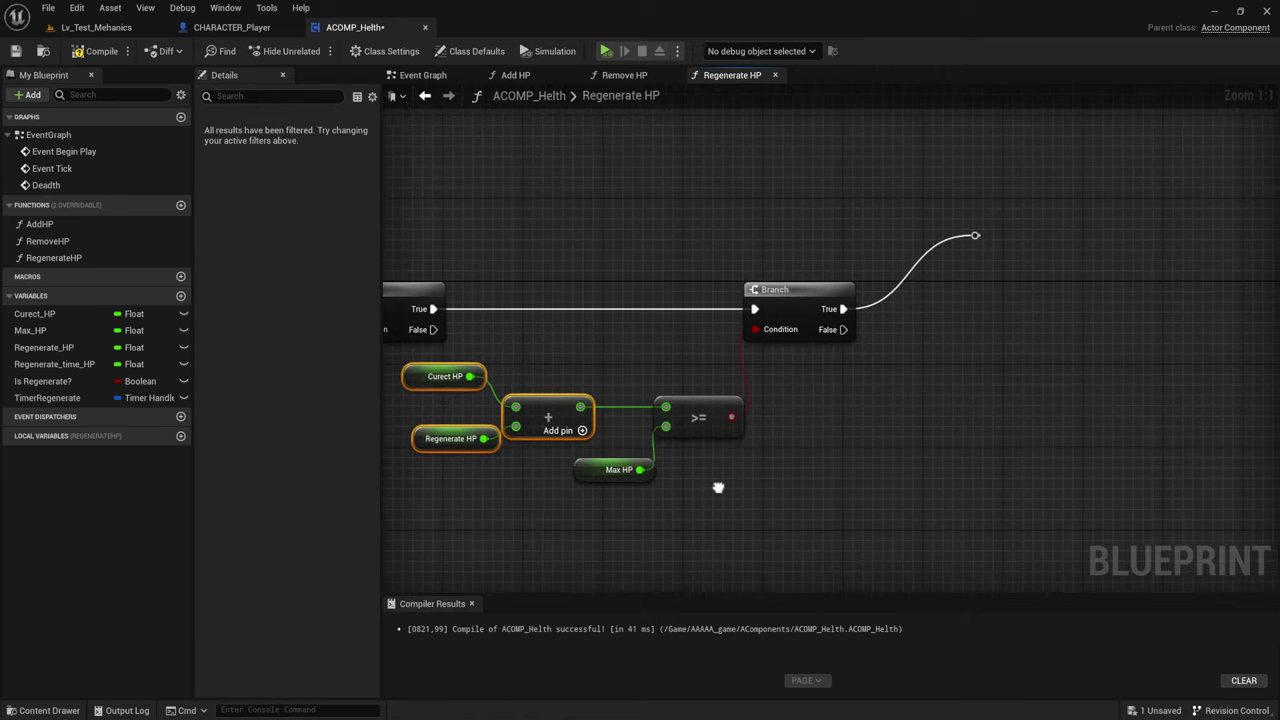
{"action": "left_click_drag", "start_coordinate": [606, 353], "coordinate": [675, 505]}
{"action": "right_click_drag", "start_coordinate": [675, 505], "coordinate": [632, 525]}
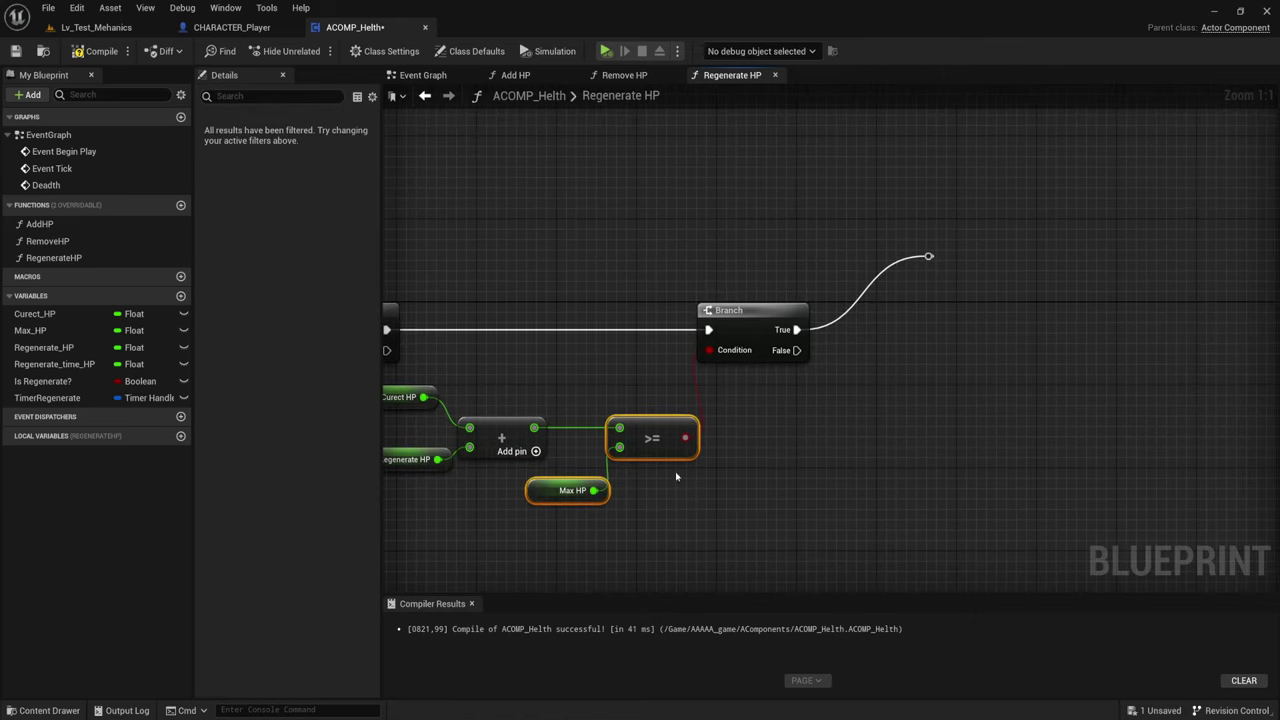
{"action": "right_click_drag", "start_coordinate": [674, 477], "coordinate": [594, 574]}
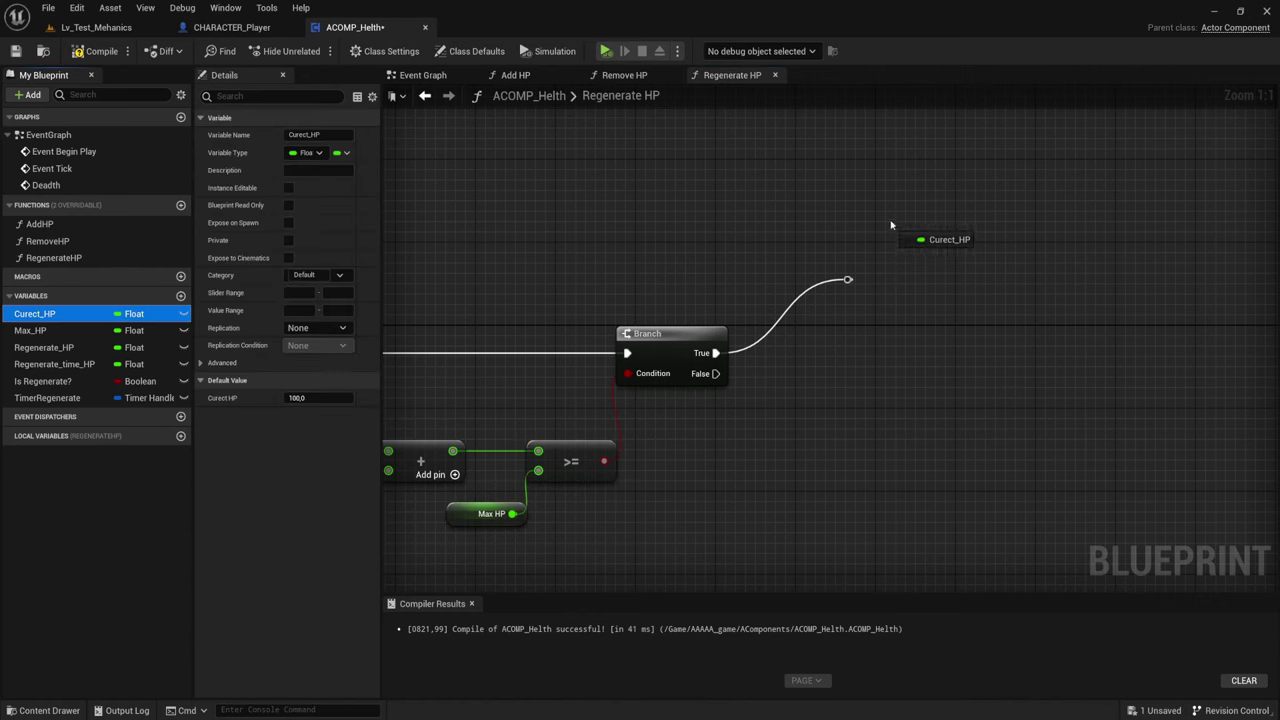
- On the second Branch's True path, set Curect HP to Max HP and place a TimerRegenerate getter
{"action": "left_click_drag", "start_coordinate": [35, 313], "coordinate": [900, 238], "text": "alt"}
{"action": "right_click_drag", "start_coordinate": [958, 235], "coordinate": [801, 254]}
{"action": "left_click_drag", "start_coordinate": [801, 254], "coordinate": [871, 295]}
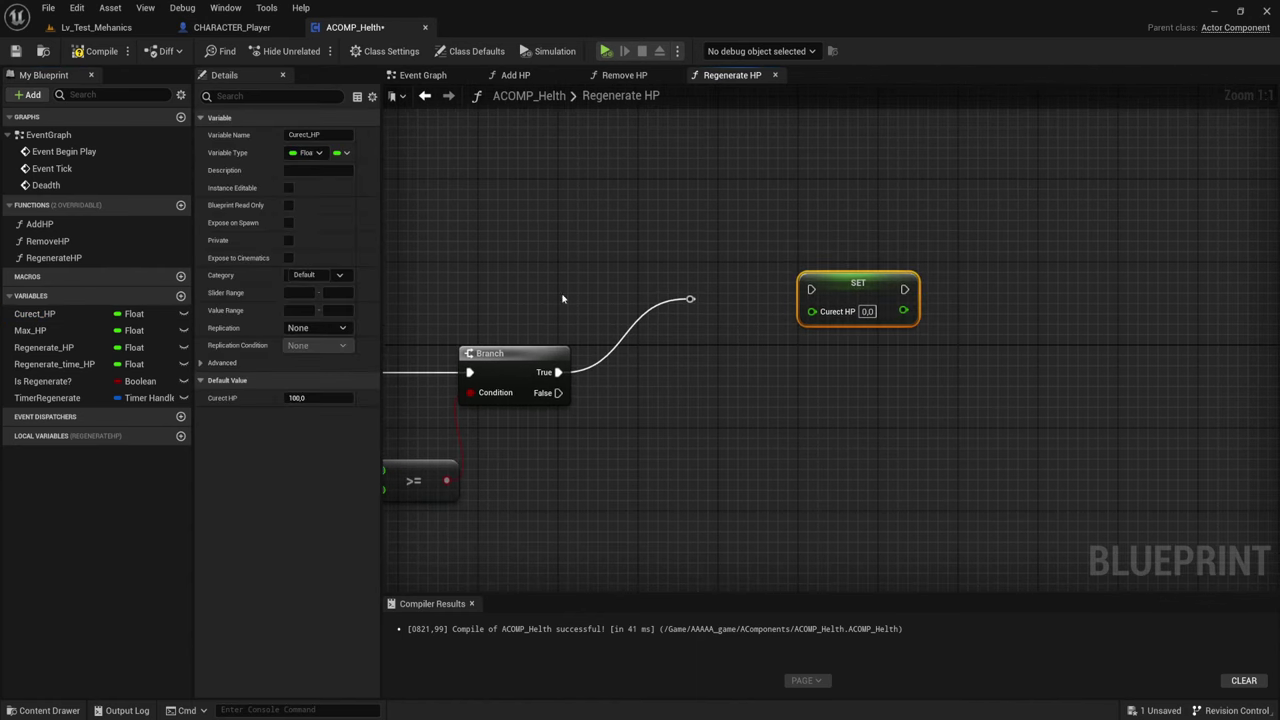
{"action": "left_click_drag", "start_coordinate": [28, 338], "coordinate": [811, 310], "text": "ctrl"}
{"action": "left_click_drag", "start_coordinate": [690, 298], "coordinate": [824, 295]}
{"action": "left_click", "coordinate": [865, 308]}
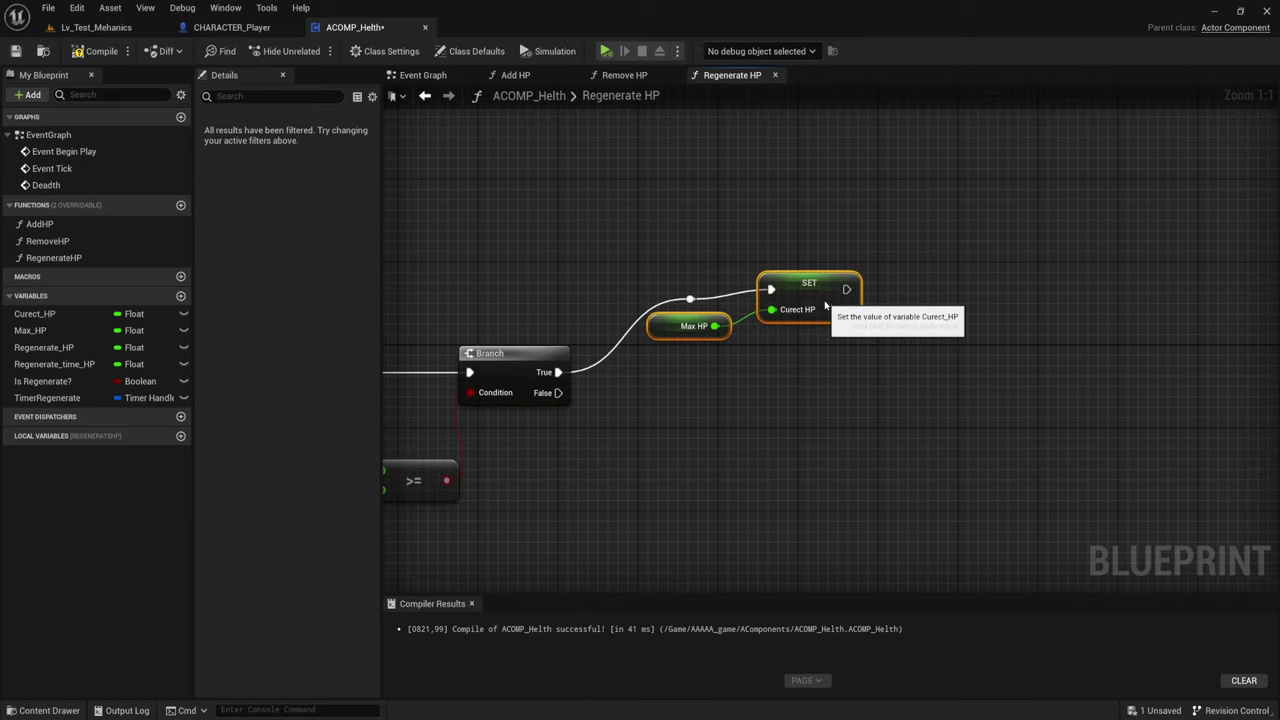
{"action": "left_click", "coordinate": [824, 295]}
{"action": "left_click", "coordinate": [694, 326]}
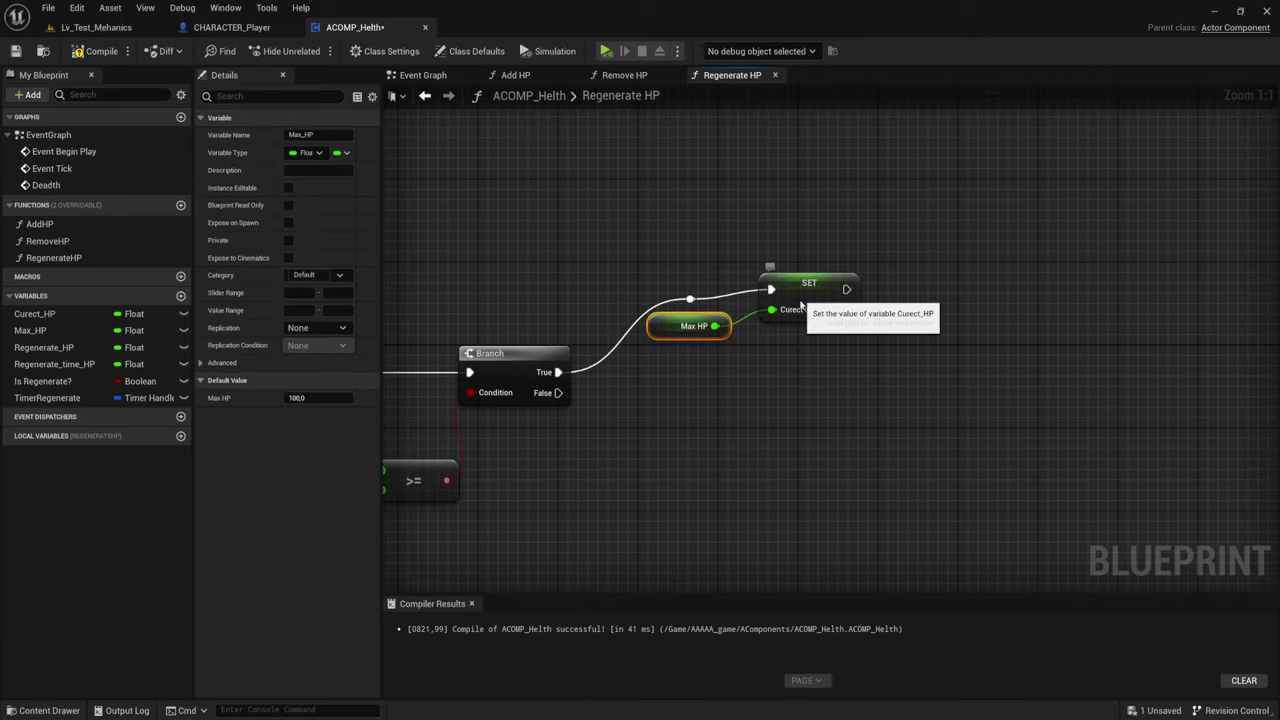
{"action": "left_click_drag", "start_coordinate": [800, 305], "coordinate": [800, 313]}
{"action": "right_click_drag", "start_coordinate": [906, 383], "coordinate": [827, 376]}
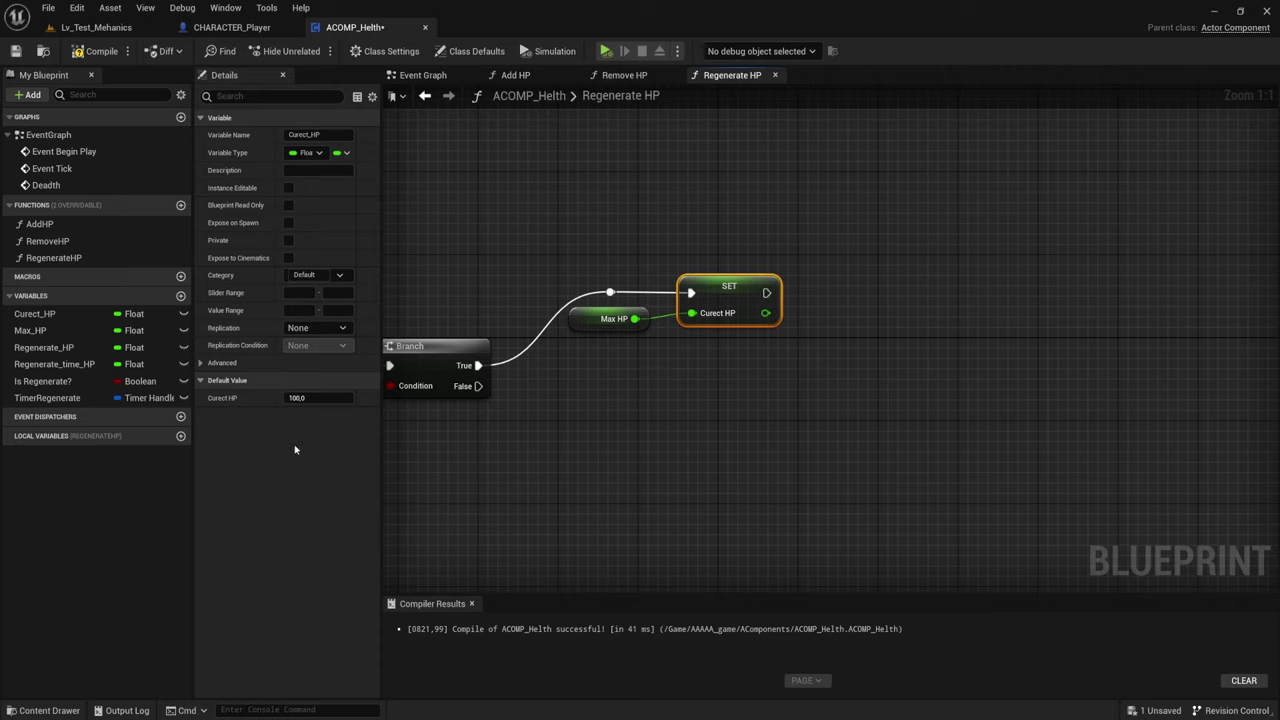
{"action": "mouse_move", "coordinate": [47, 397]}
{"action": "left_mouse_down"}
{"action": "mouse_move", "coordinate": [883, 408]}
{"action": "mouse_move", "coordinate": [818, 267]}
{"action": "left_mouse_up"}
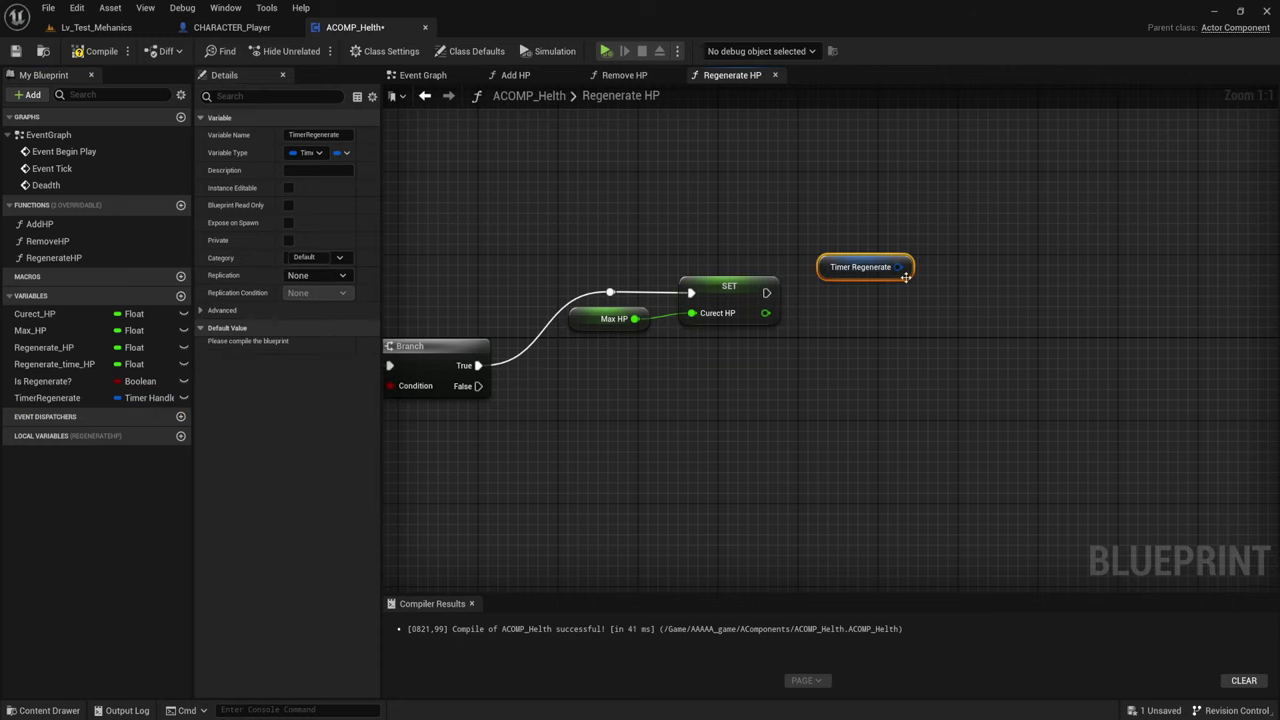
- Add a Pause Timer by Handle node on Timer Regenerate and chain it after the Curect HP = Max HP SET
{"action": "left_click_drag", "start_coordinate": [905, 277], "coordinate": [935, 293]}
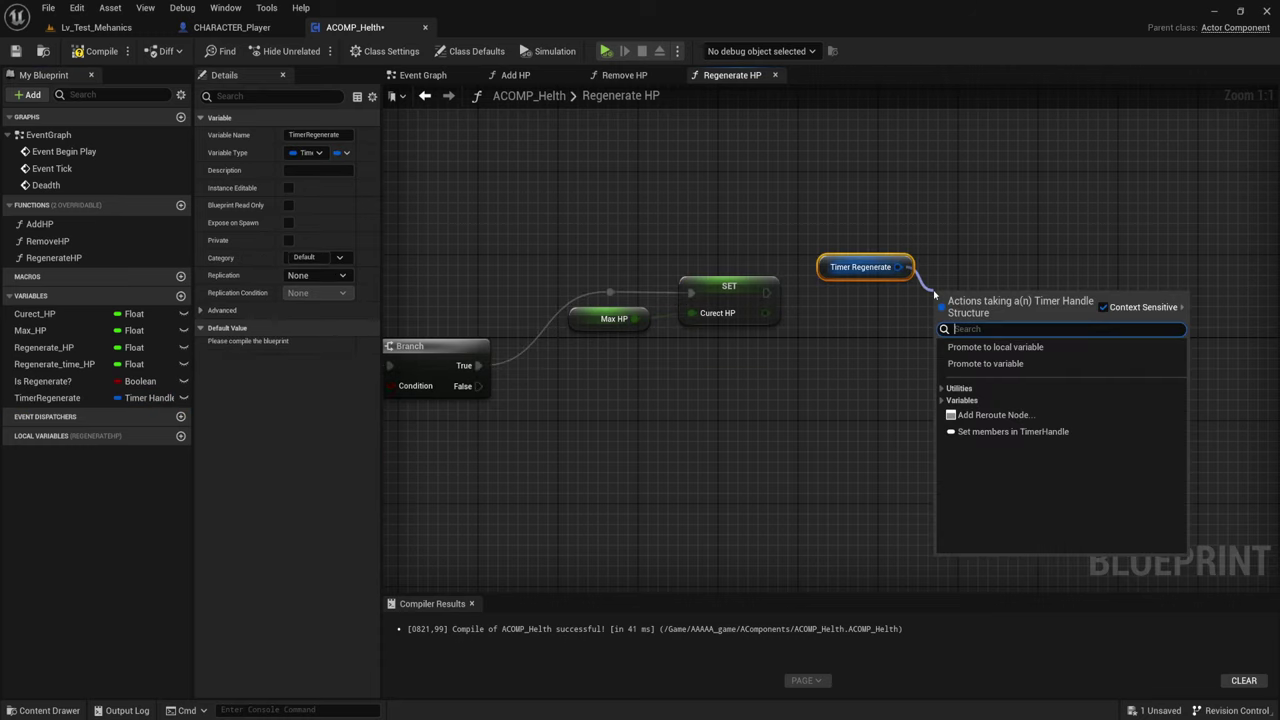
{"action": "type", "text": "pau"}
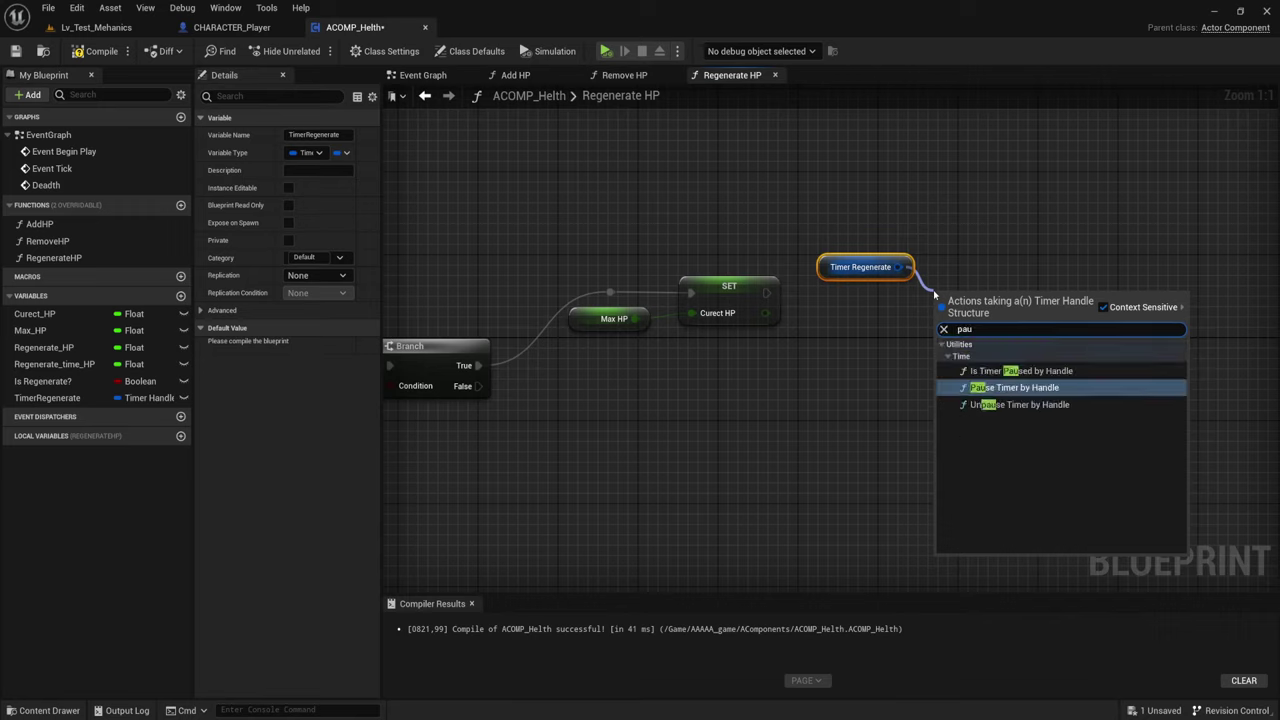
{"action": "left_click", "coordinate": [1013, 388]}
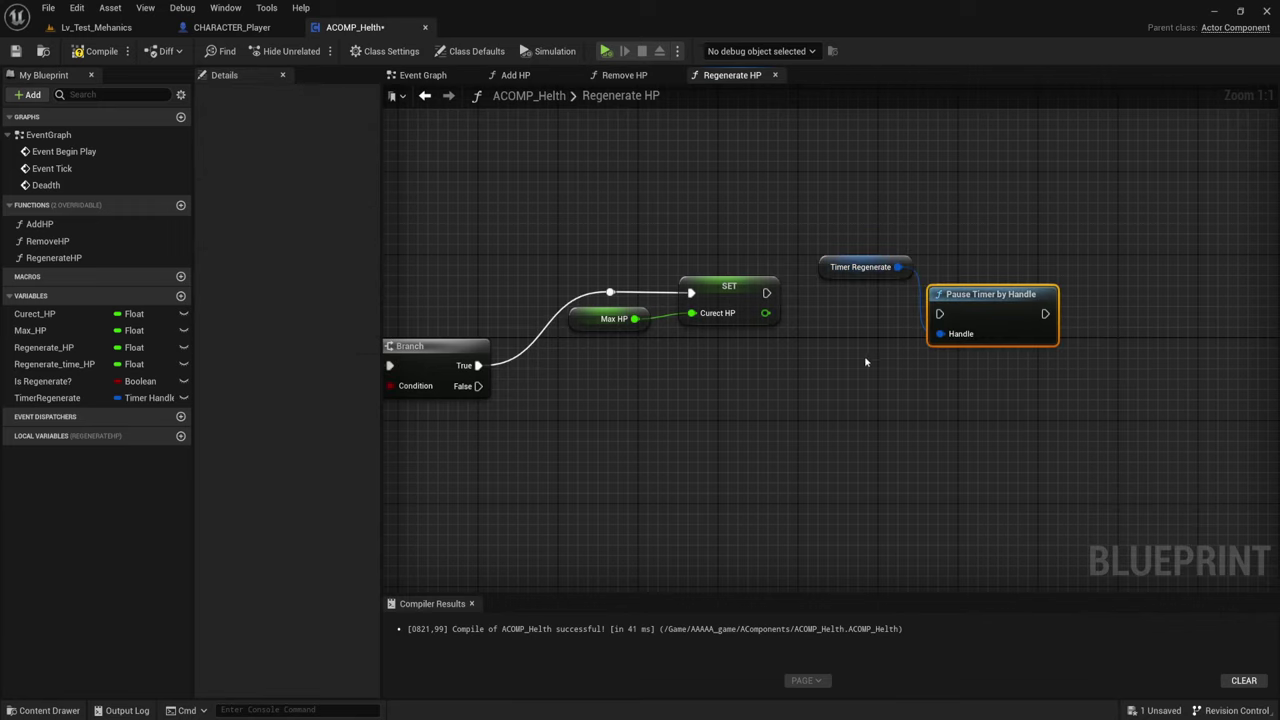
{"action": "left_click_drag", "start_coordinate": [866, 363], "coordinate": [964, 204]}
{"action": "mouse_move", "coordinate": [988, 329]}
{"action": "left_mouse_down"}
{"action": "mouse_move", "coordinate": [857, 308]}
{"action": "mouse_move", "coordinate": [877, 308]}
{"action": "left_mouse_up"}
{"action": "left_click", "coordinate": [857, 308]}
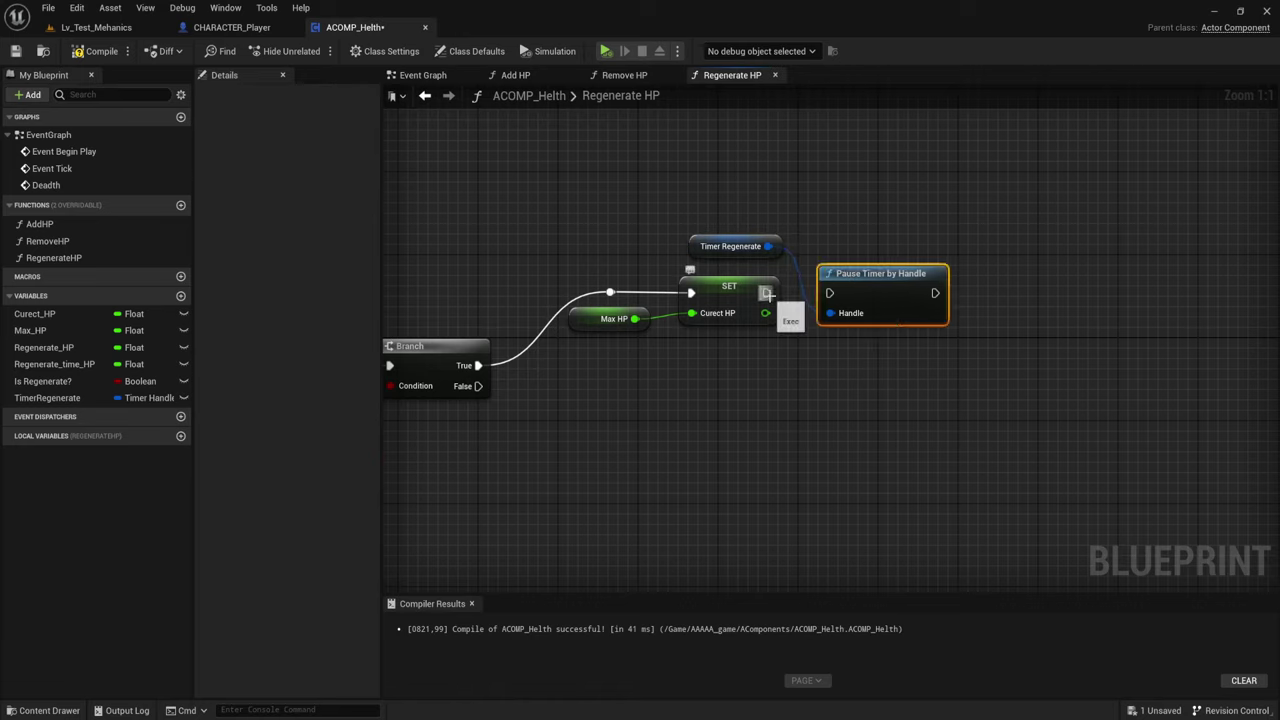
{"action": "left_click_drag", "start_coordinate": [767, 293], "coordinate": [830, 293]}
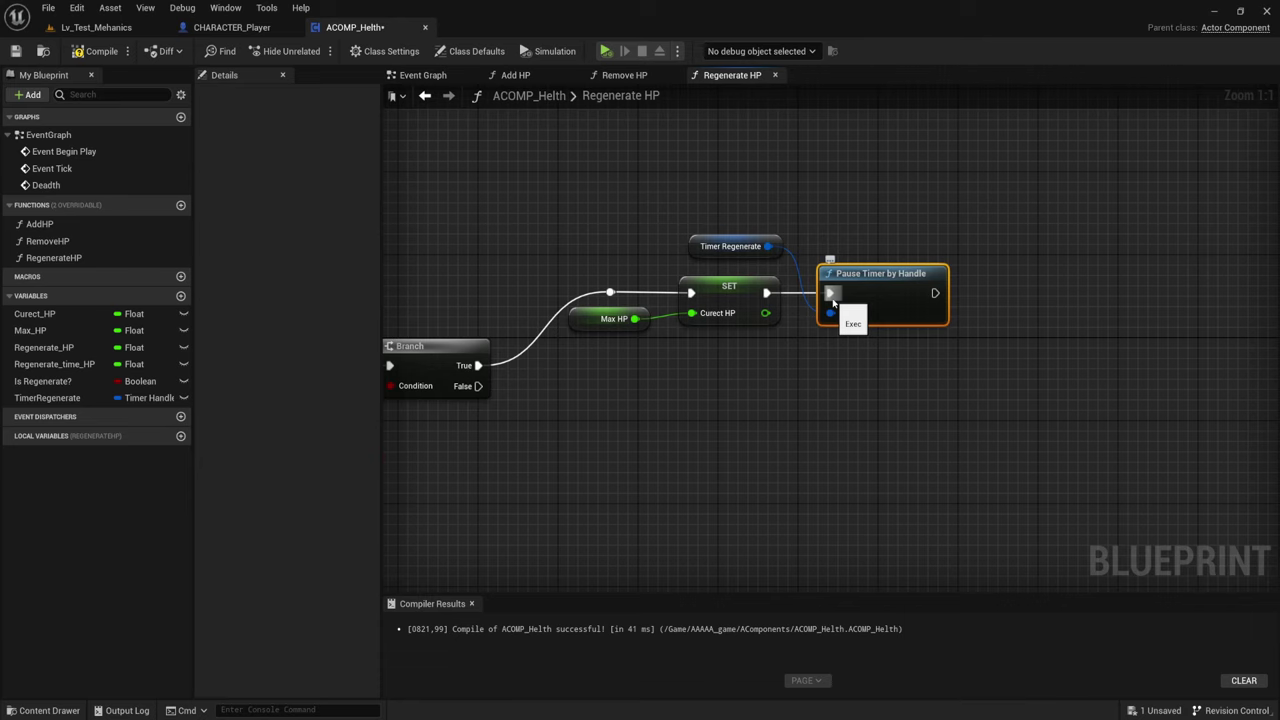
{"action": "right_click_drag", "start_coordinate": [623, 509], "coordinate": [646, 302]}
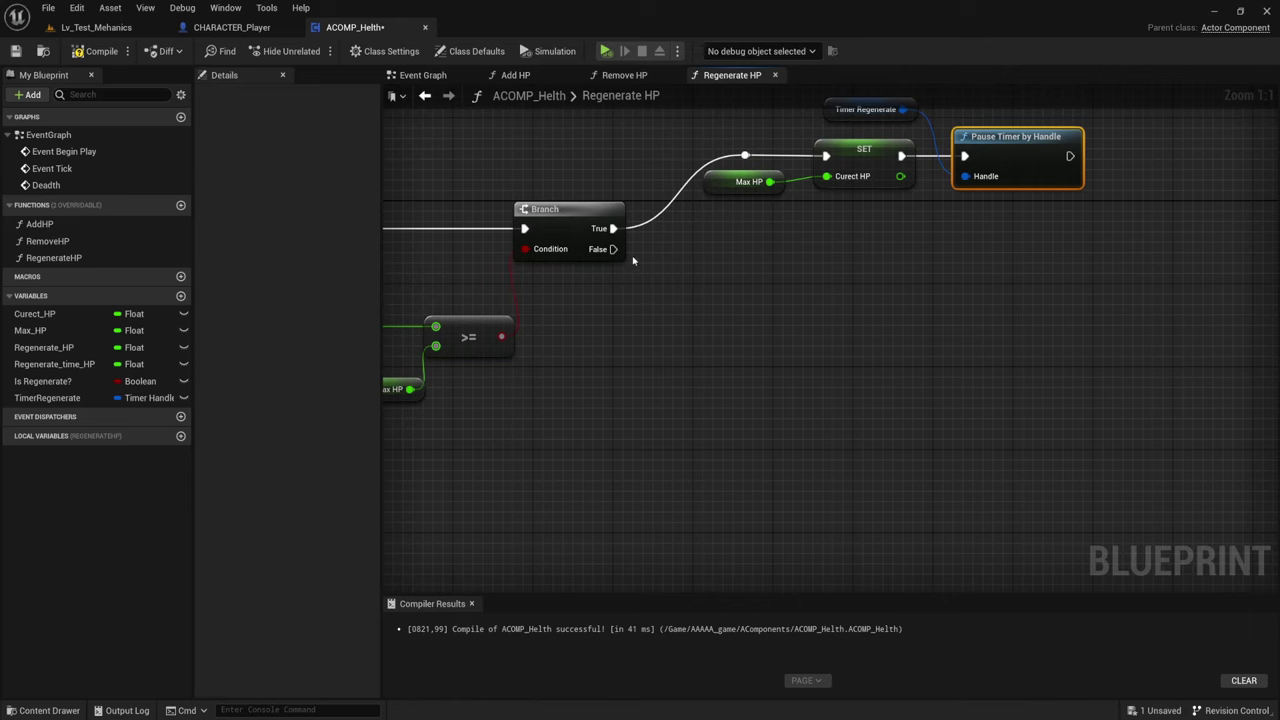
- Add a SET Curect HP on the Branch's False path, fed by the Curect HP + Regenerate HP sum
{"action": "mouse_move", "coordinate": [40, 313]}
{"action": "left_mouse_down", "text": "alt"}
{"action": "mouse_move", "coordinate": [758, 303]}
{"action": "mouse_move", "coordinate": [613, 249]}
{"action": "left_mouse_up", "text": "alt"}
{"action": "right_click_drag", "start_coordinate": [501, 333], "coordinate": [693, 347]}
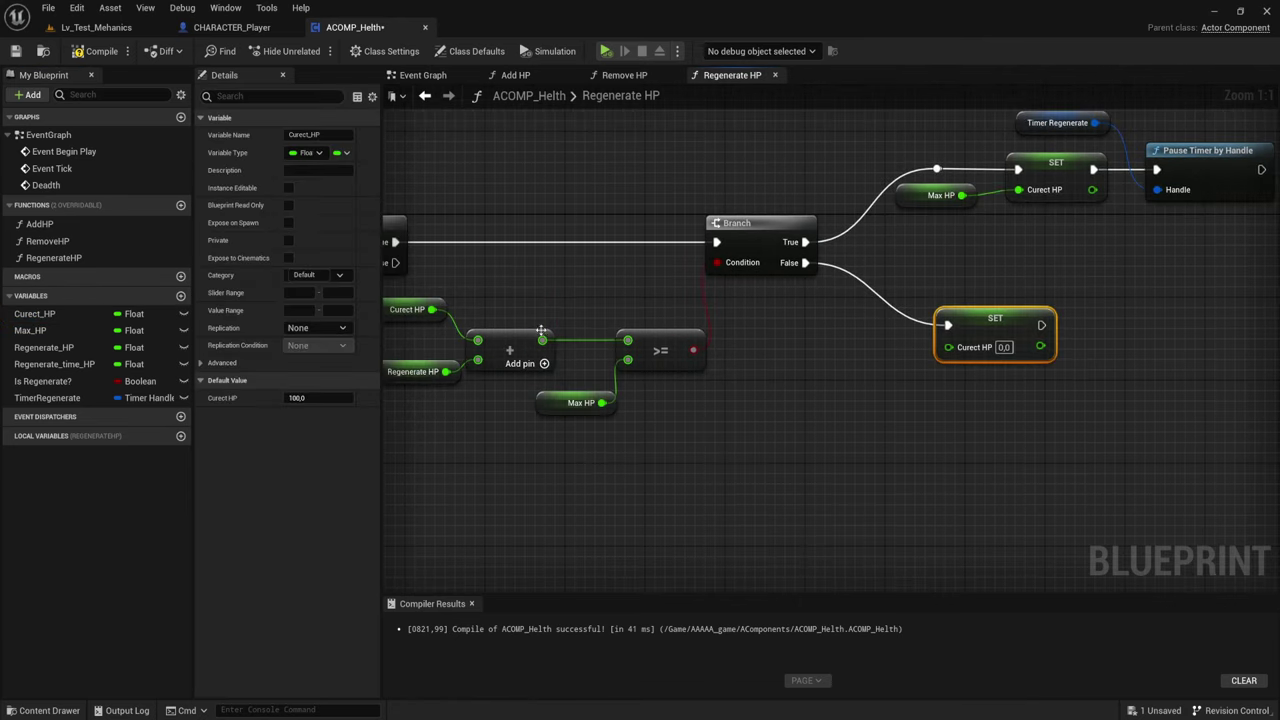
{"action": "left_click_drag", "start_coordinate": [542, 340], "coordinate": [946, 346]}
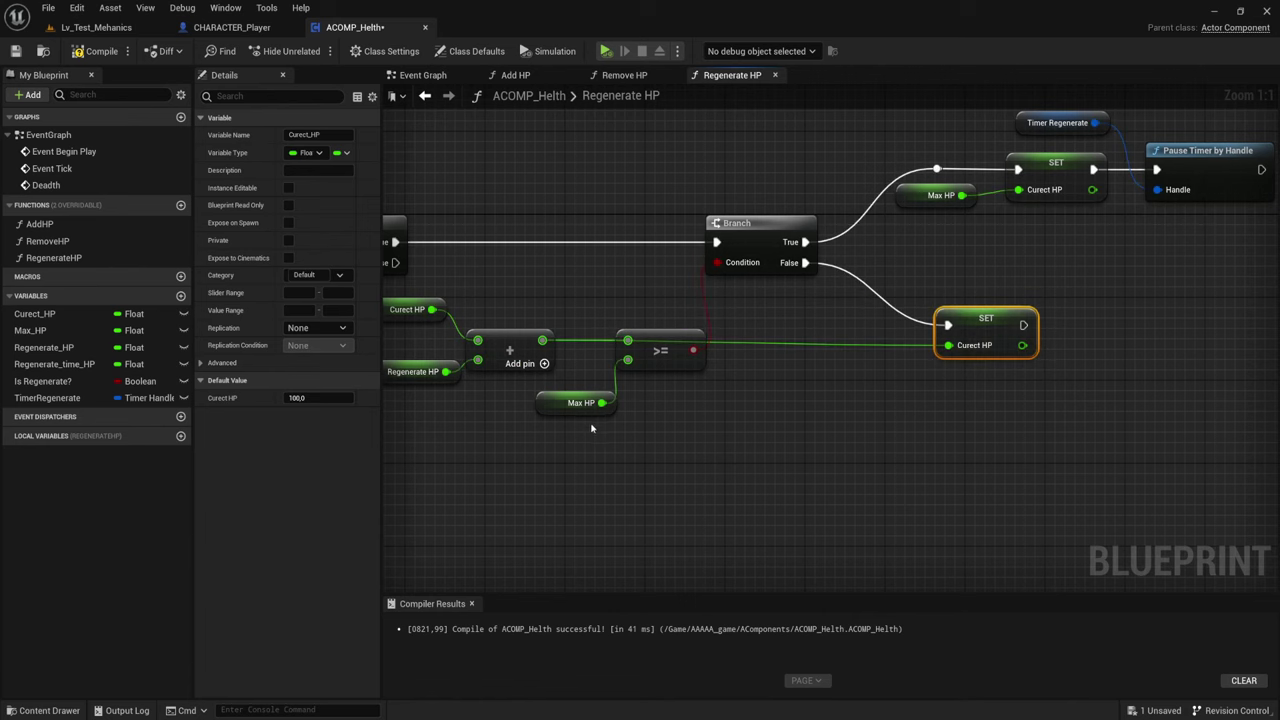
- Tidy the layout, moving the second Branch group closer to the rest of the graph
{"action": "left_click_drag", "start_coordinate": [591, 428], "coordinate": [708, 330]}
{"action": "right_click_drag", "start_coordinate": [899, 410], "coordinate": [1007, 420]}
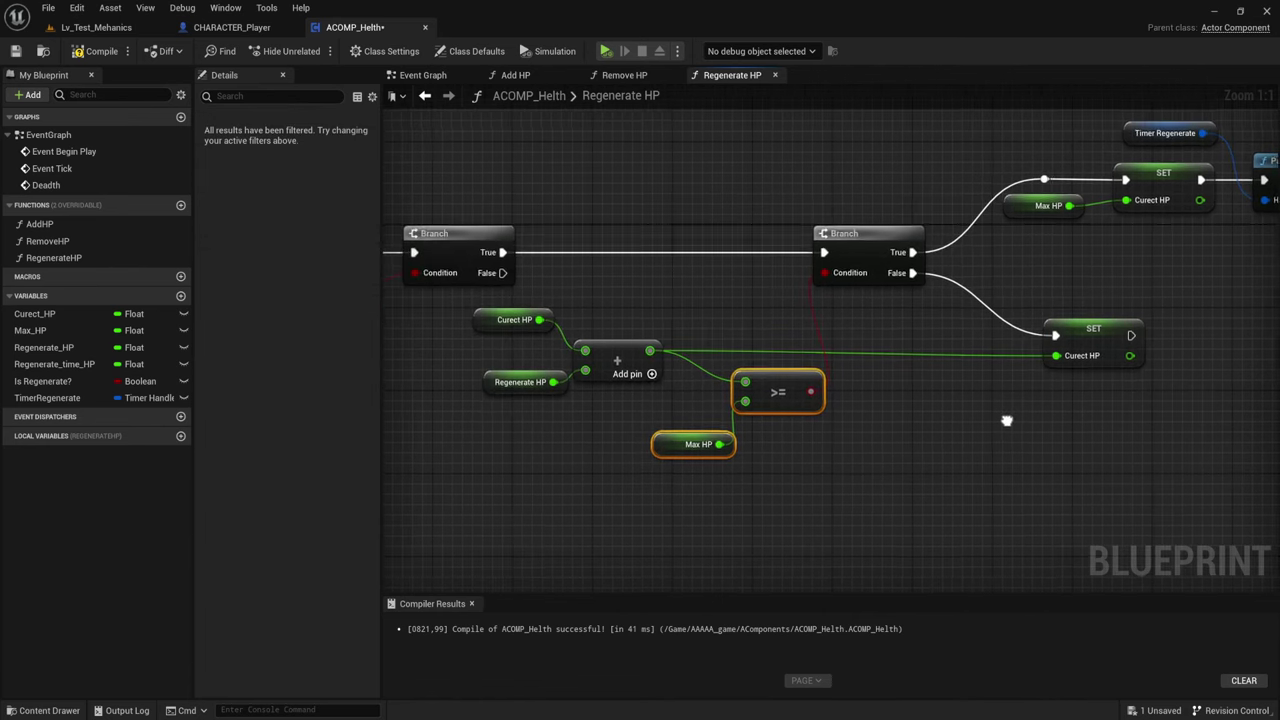
{"action": "scroll", "coordinate": [1007, 420], "scroll_direction": "down", "scroll_amount": 1}
{"action": "scroll", "coordinate": [931, 416], "scroll_direction": "down", "scroll_amount": 1}
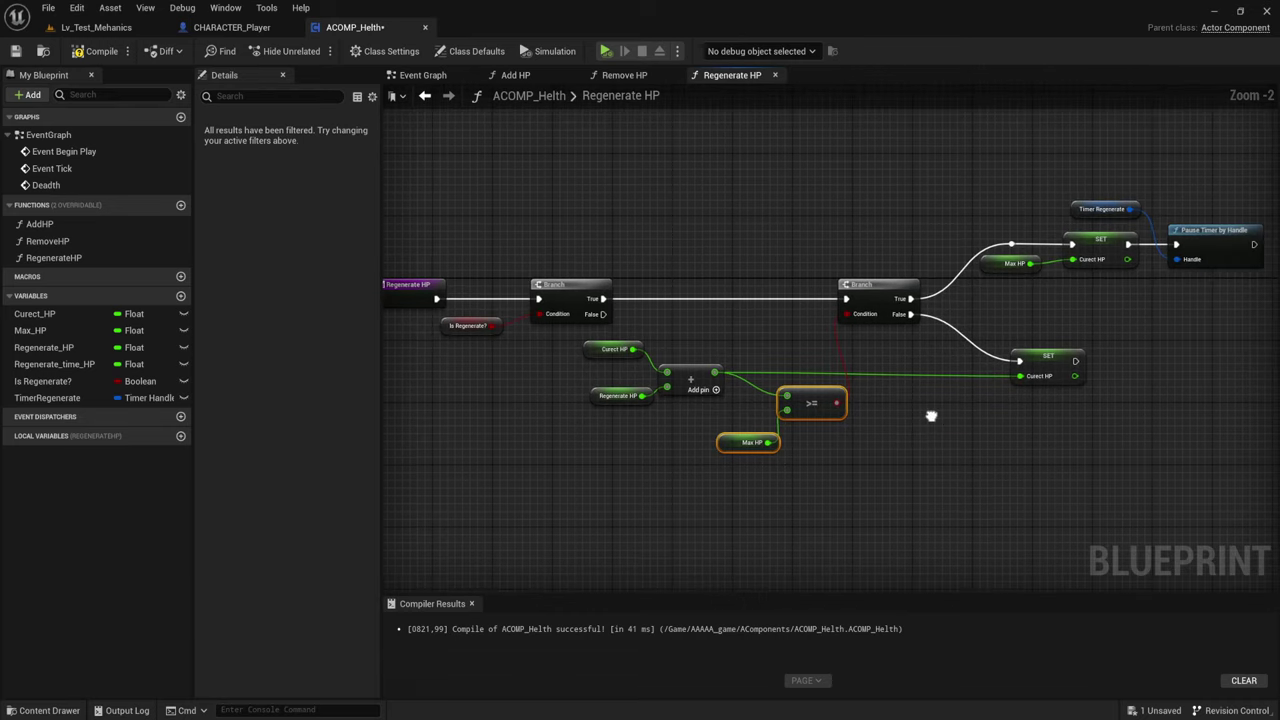
{"action": "left_click_drag", "start_coordinate": [417, 200], "coordinate": [1031, 528]}
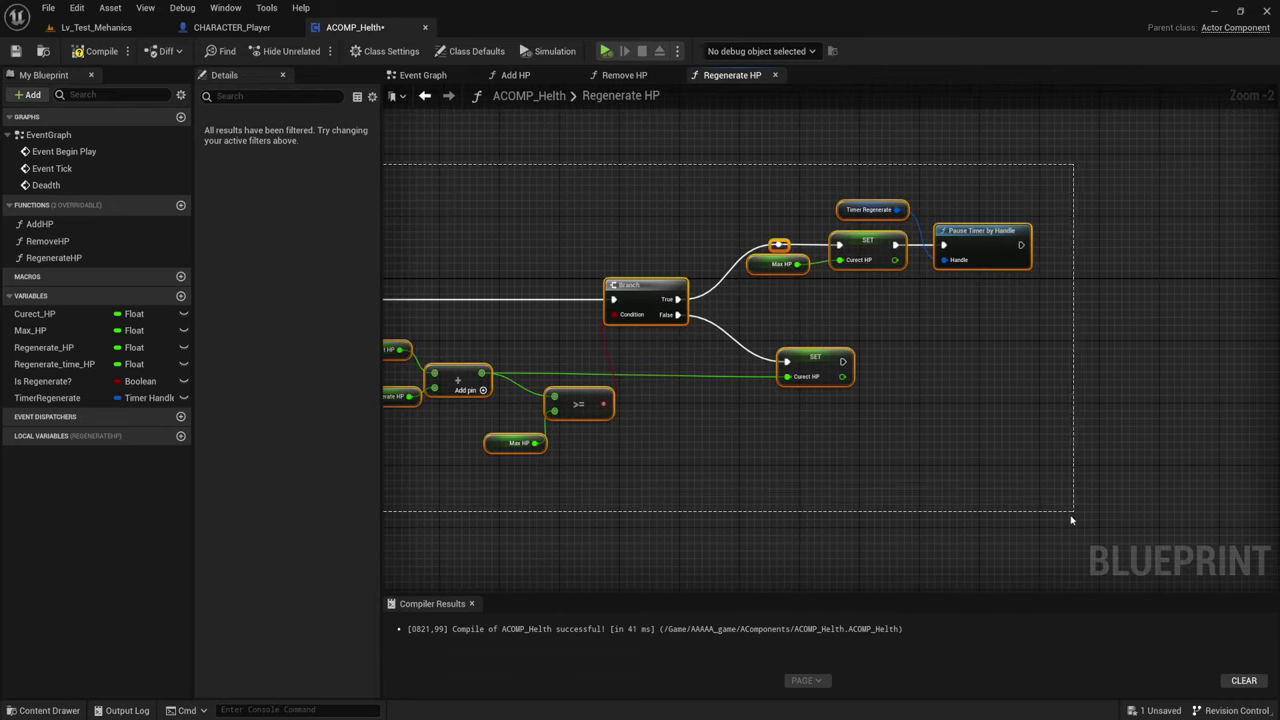
{"action": "right_click_drag", "start_coordinate": [1031, 528], "coordinate": [985, 545]}
{"action": "mouse_move", "coordinate": [890, 415]}
{"action": "left_mouse_down"}
{"action": "mouse_move", "coordinate": [1163, 272]}
{"action": "mouse_move", "coordinate": [1111, 273]}
{"action": "left_mouse_up"}
{"action": "right_click_drag", "start_coordinate": [772, 380], "coordinate": [797, 384]}
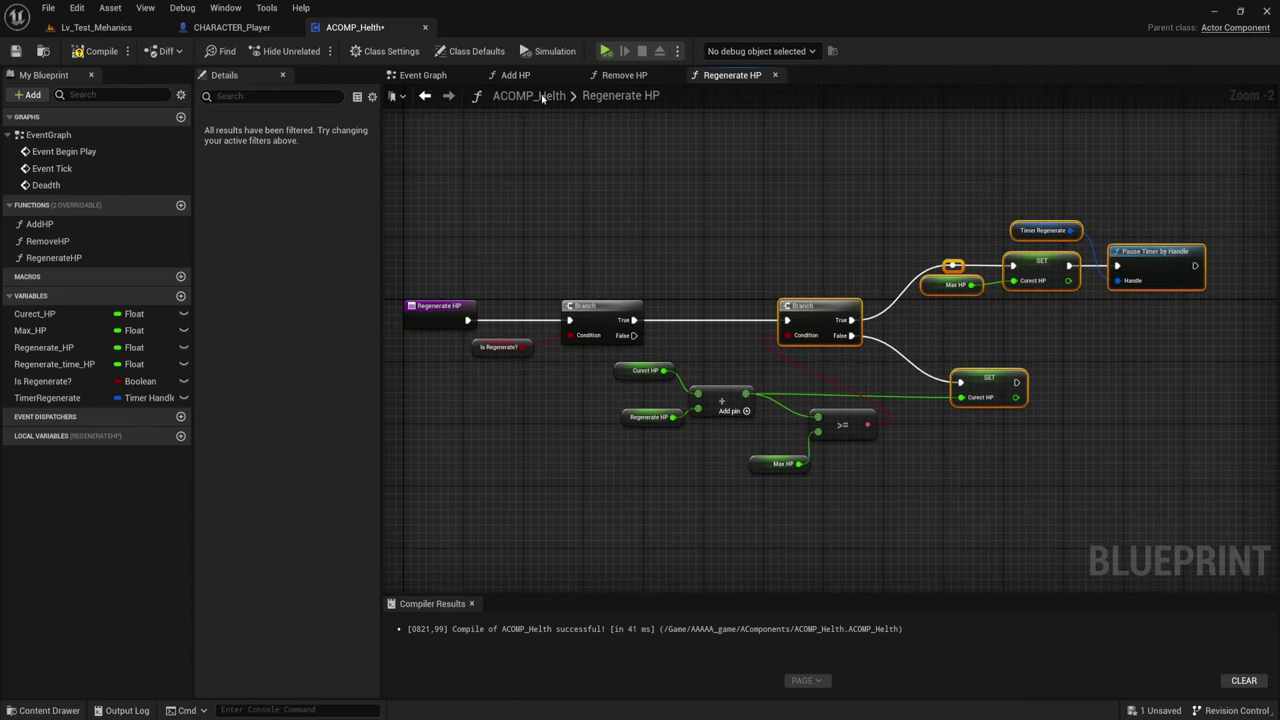
- In the Remove HP graph, select and enlarge the 'regeate' comment box
{"action": "left_click", "coordinate": [622, 75]}
{"action": "right_click_drag", "start_coordinate": [645, 212], "coordinate": [588, 215]}
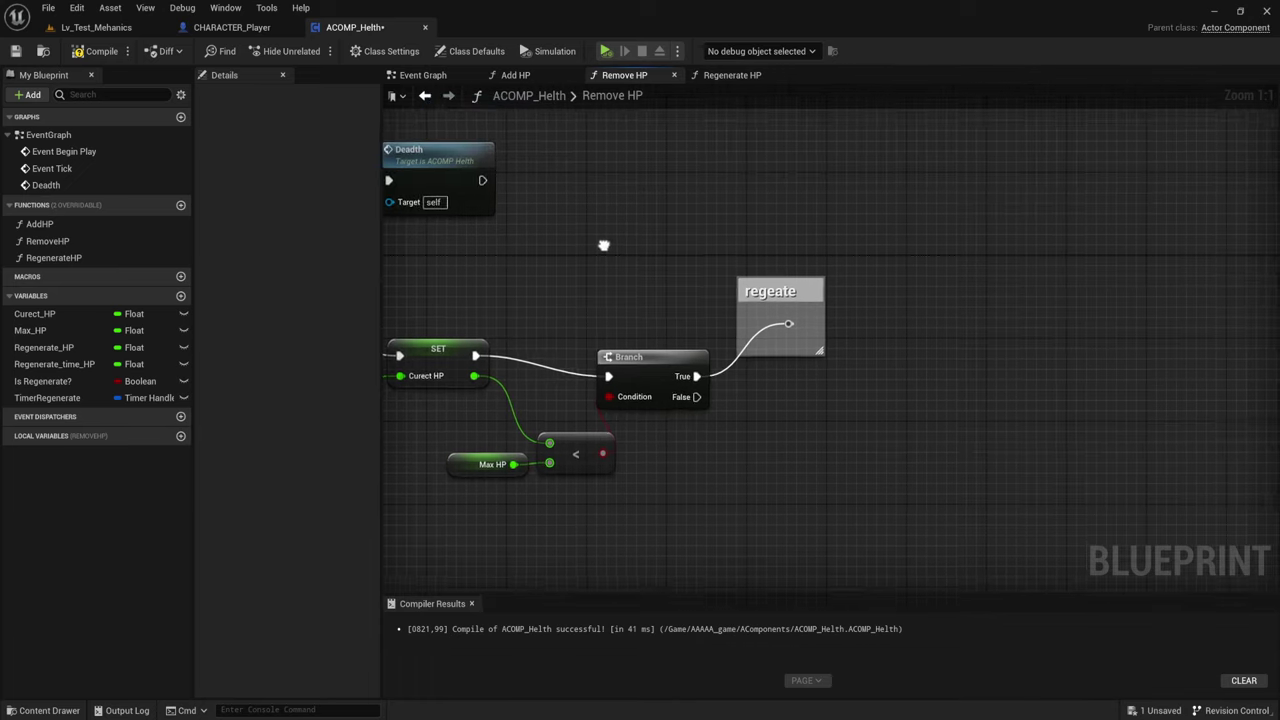
{"action": "left_click_drag", "start_coordinate": [751, 405], "coordinate": [875, 165]}
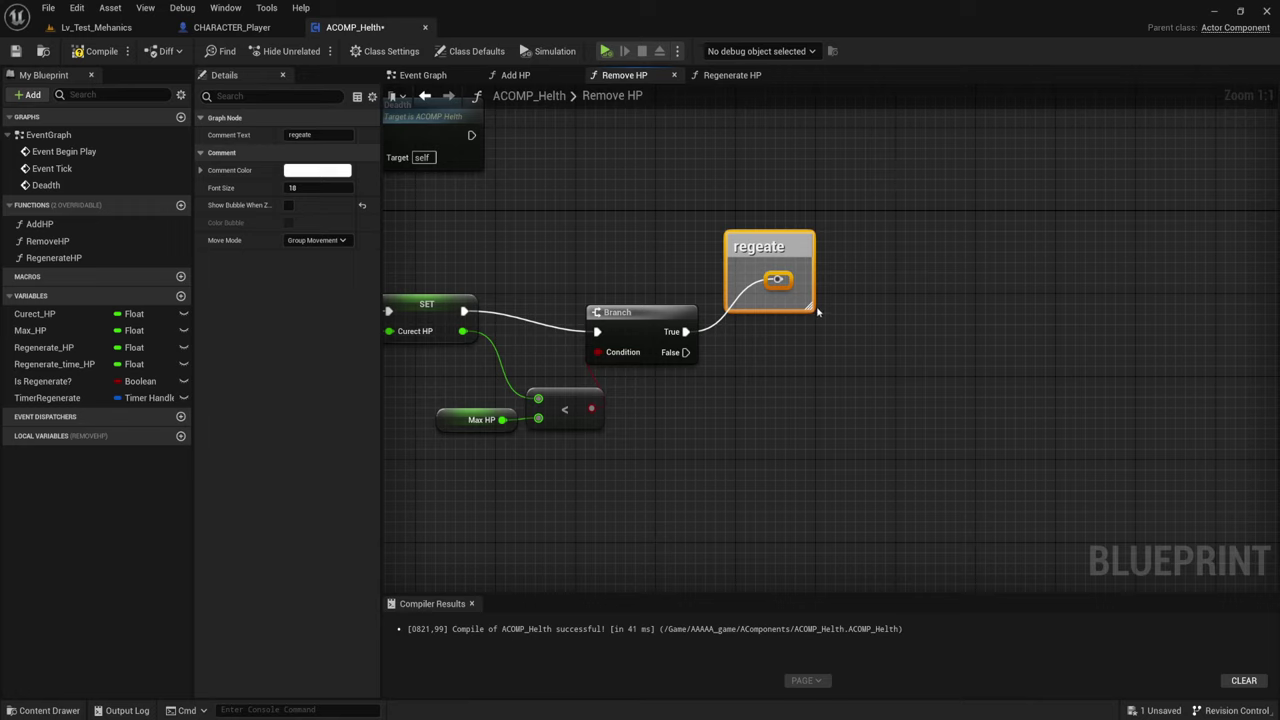
{"action": "left_click_drag", "start_coordinate": [810, 308], "coordinate": [1187, 420]}
- Select the SET and Max HP nodes while panning across the Remove HP logic
{"action": "right_click_drag", "start_coordinate": [555, 175], "coordinate": [700, 160]}
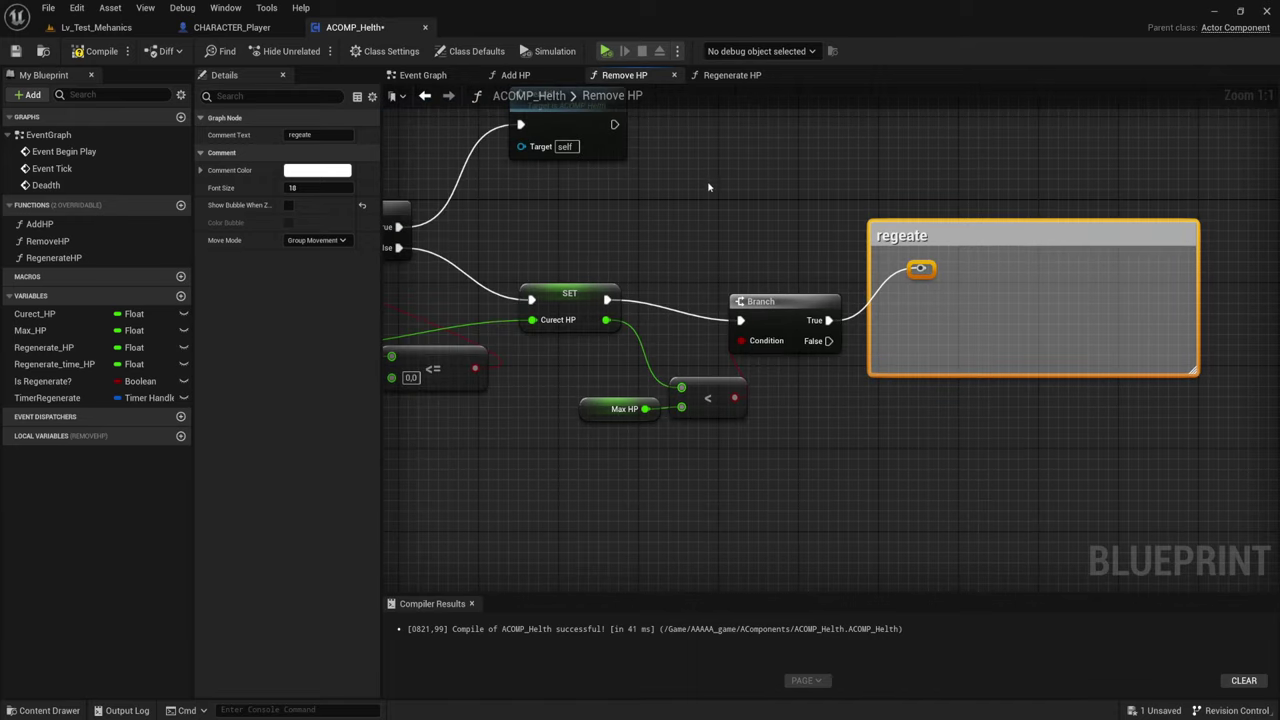
{"action": "scroll", "coordinate": [700, 160], "scroll_direction": "down", "scroll_amount": 2}
{"action": "left_click_drag", "start_coordinate": [729, 221], "coordinate": [752, 360]}
{"action": "scroll", "coordinate": [752, 360], "scroll_direction": "up", "scroll_amount": 2}
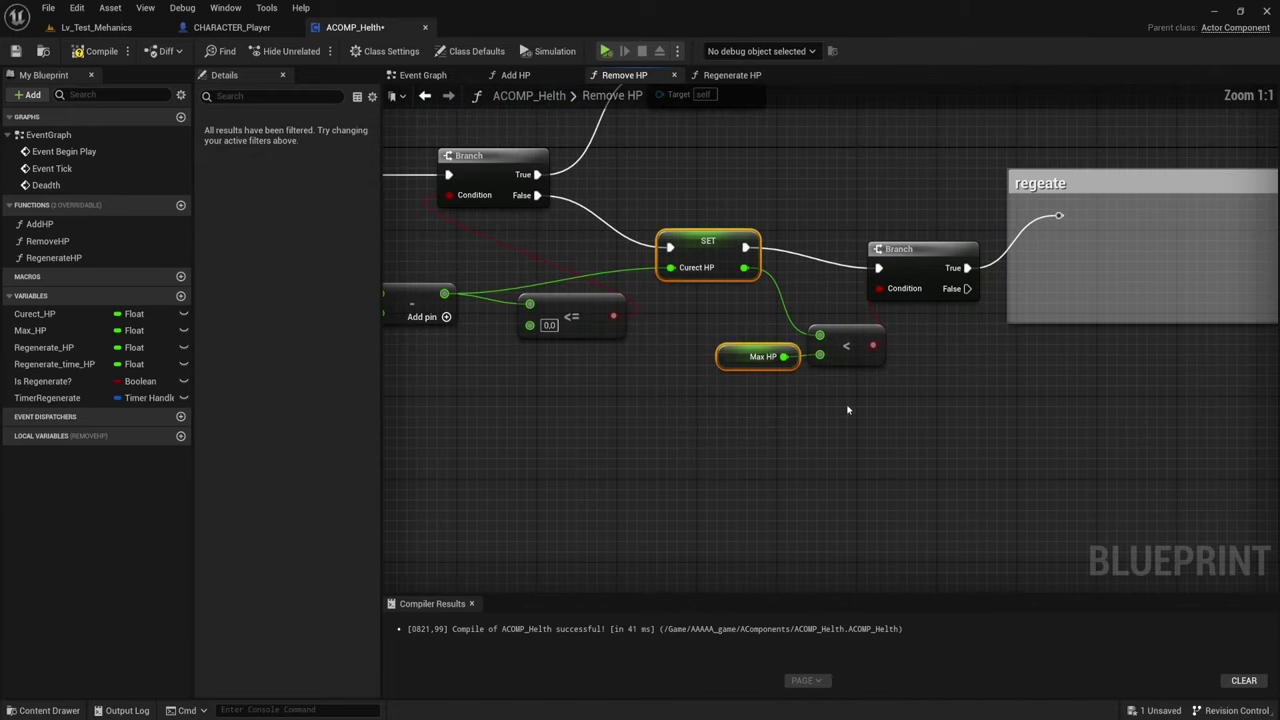
{"action": "right_click_drag", "start_coordinate": [738, 417], "coordinate": [608, 417]}
{"action": "left_click_drag", "start_coordinate": [651, 406], "coordinate": [557, 334]}
{"action": "mouse_move", "coordinate": [853, 430]}
{"action": "right_mouse_down"}
{"action": "mouse_move", "coordinate": [735, 436]}
{"action": "mouse_move", "coordinate": [720, 423]}
{"action": "right_mouse_up"}
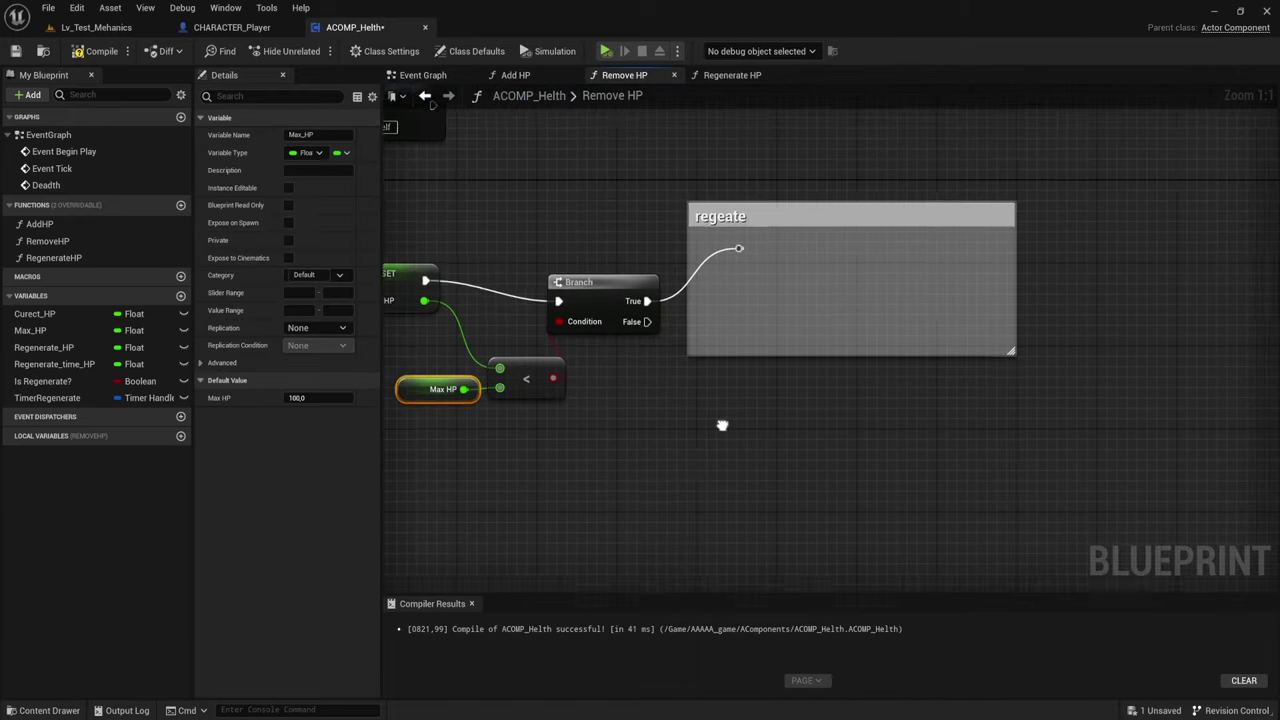
- Make the 'regeate' comment taller and wider around the Max HP and < nodes
{"action": "left_click_drag", "start_coordinate": [742, 186], "coordinate": [742, 124]}
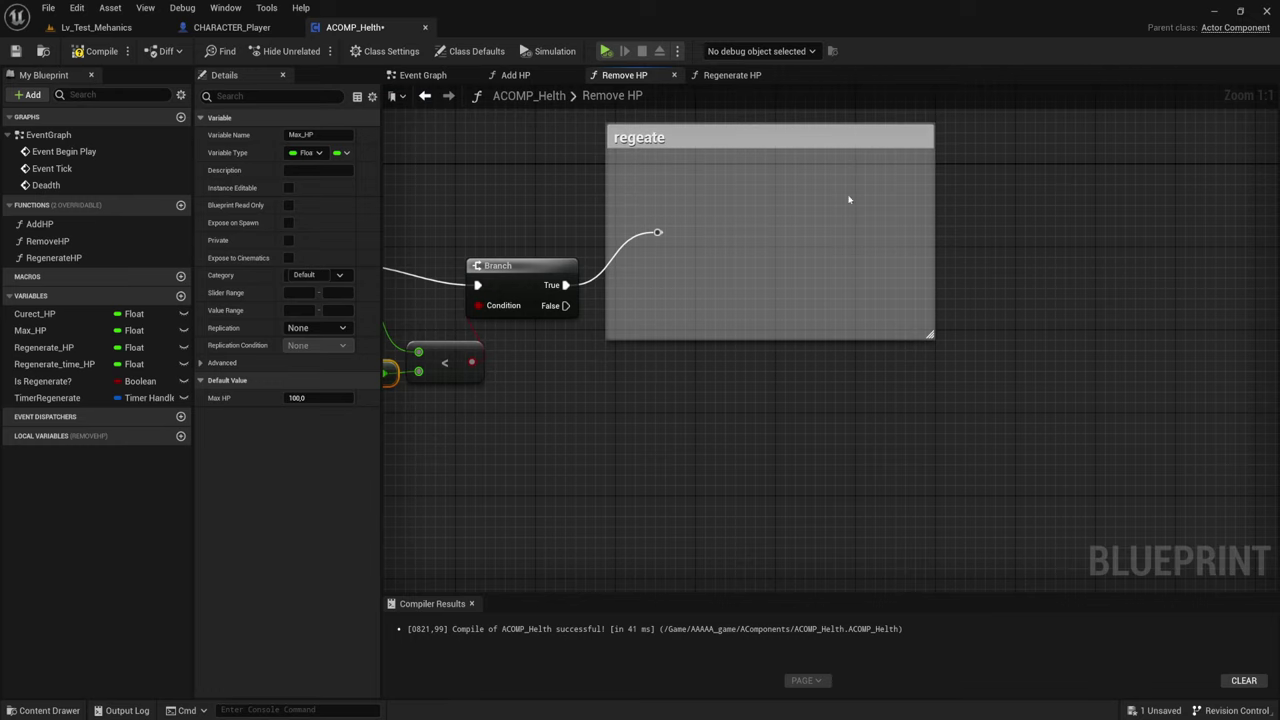
{"action": "left_click_drag", "start_coordinate": [930, 337], "coordinate": [1033, 388]}
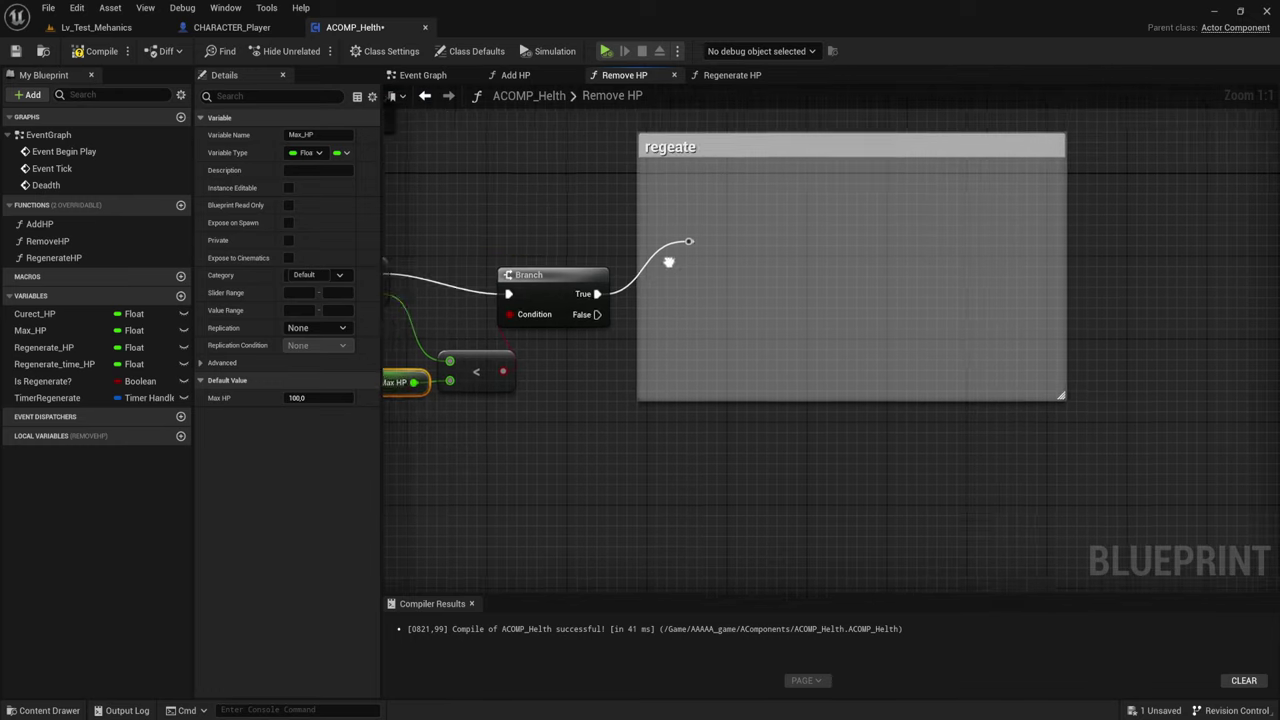
{"action": "right_click_drag", "start_coordinate": [435, 357], "coordinate": [650, 377]}
{"action": "left_click_drag", "start_coordinate": [603, 330], "coordinate": [651, 449]}
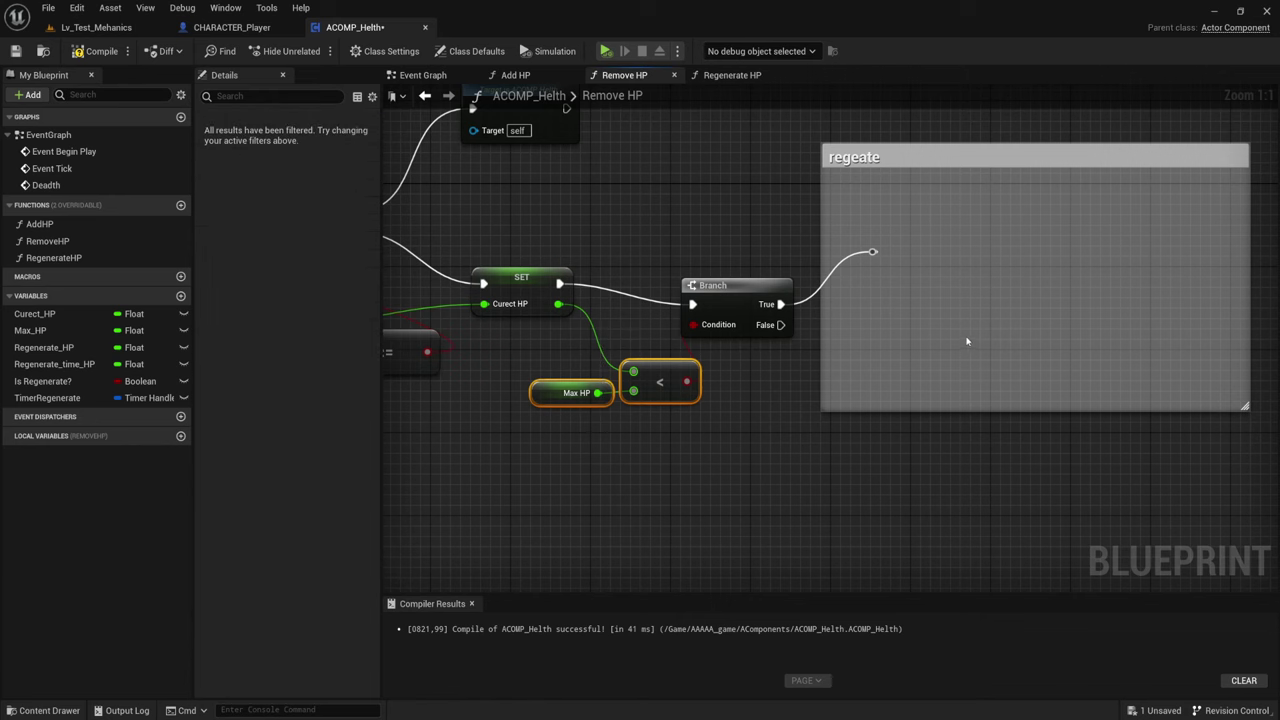
{"action": "right_click_drag", "start_coordinate": [886, 343], "coordinate": [849, 365]}
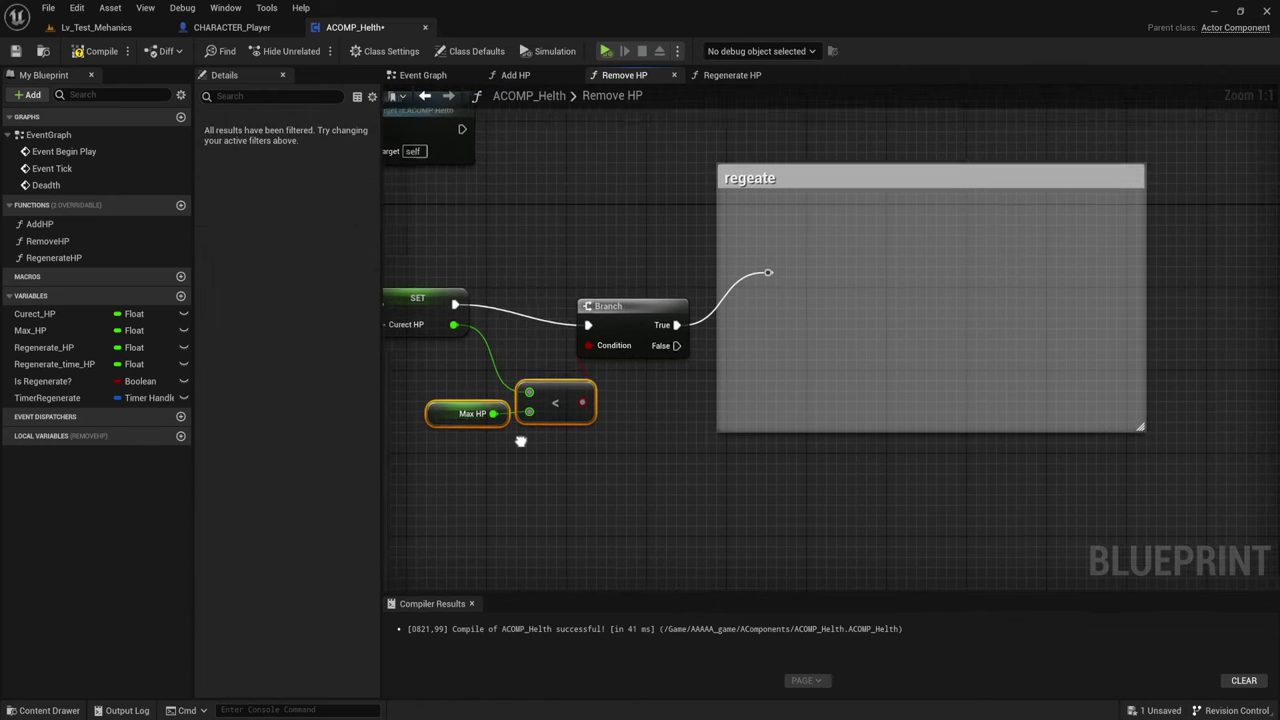
{"action": "right_click_drag", "start_coordinate": [513, 443], "coordinate": [564, 433]}
{"action": "right_click_drag", "start_coordinate": [778, 345], "coordinate": [742, 321]}
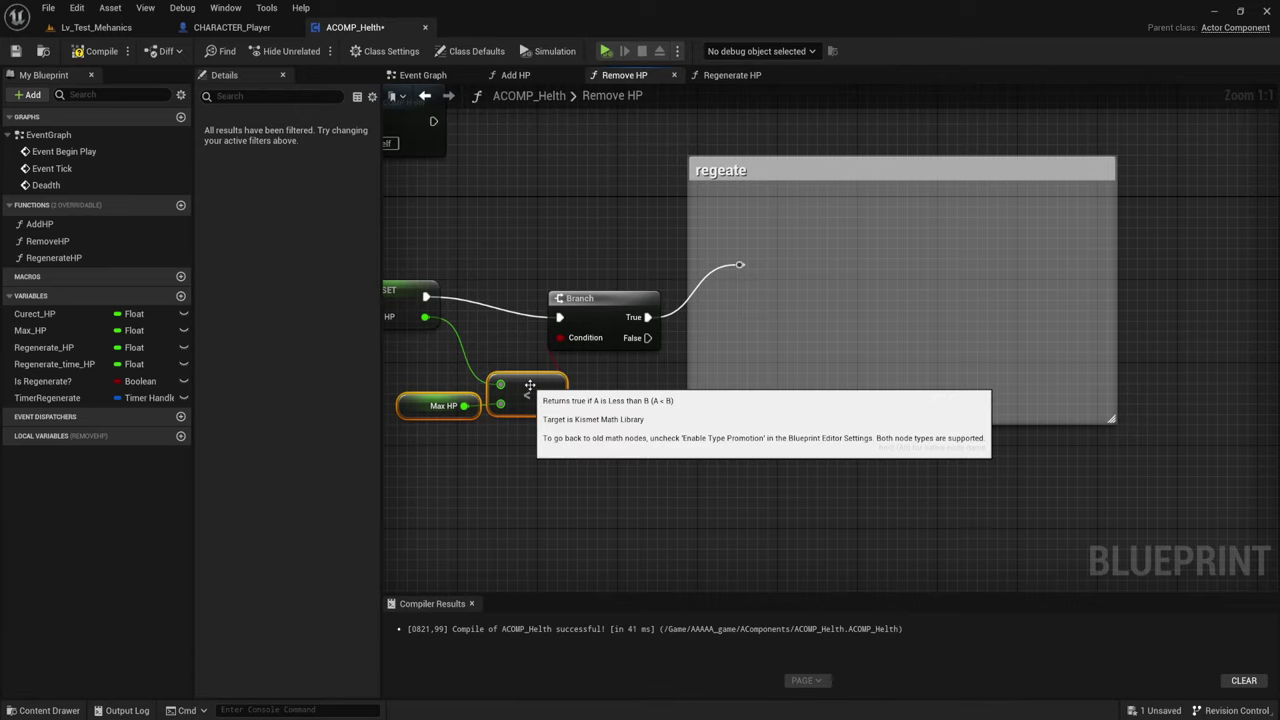
{"action": "left_click_drag", "start_coordinate": [434, 350], "coordinate": [511, 481]}
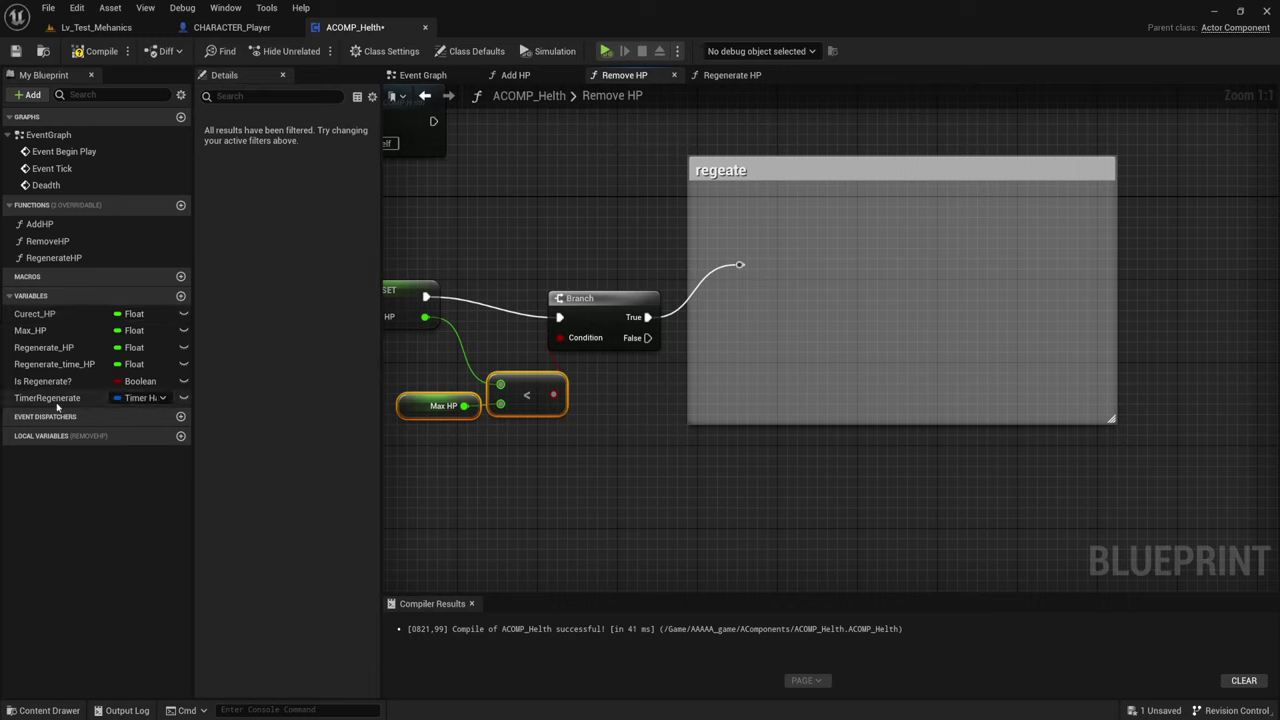
- Inside the 'regeate' comment, add Unpause Timer by Handle on Timer Regenerate after the True path
{"action": "left_click_drag", "start_coordinate": [47, 398], "coordinate": [725, 332]}
{"action": "left_click_drag", "start_coordinate": [806, 343], "coordinate": [855, 256]}
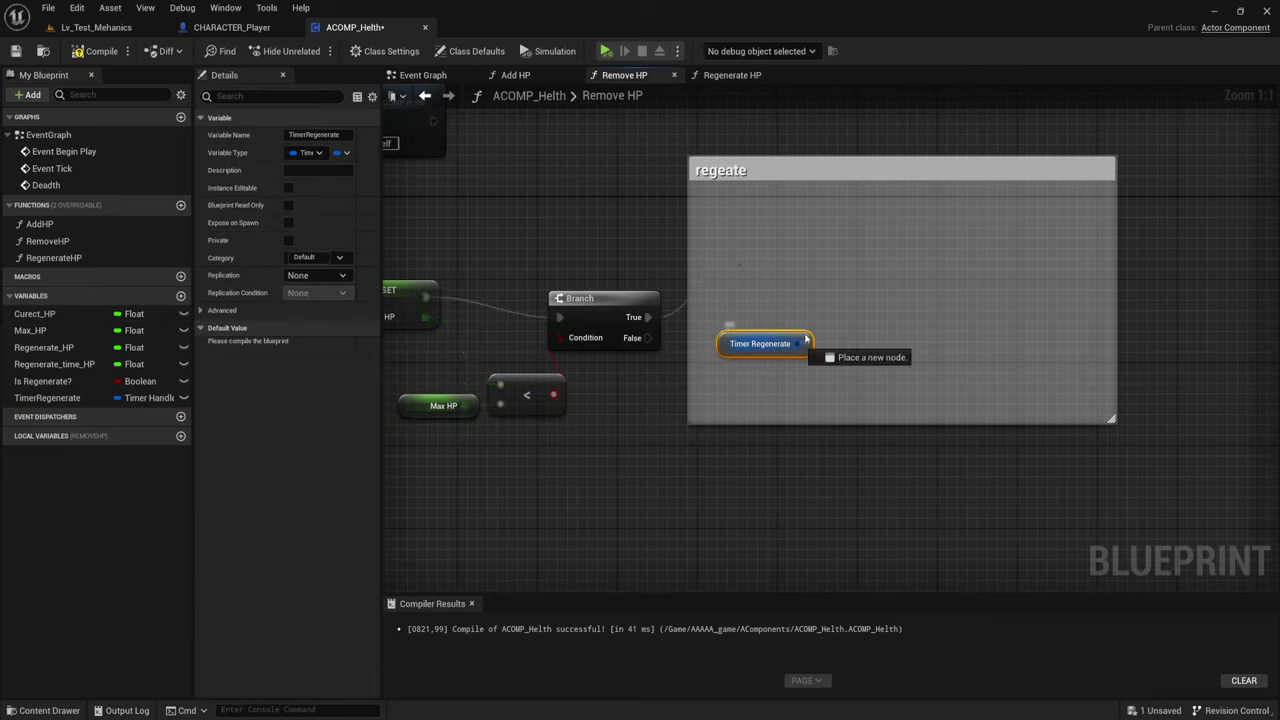
{"action": "type", "text": "un"}
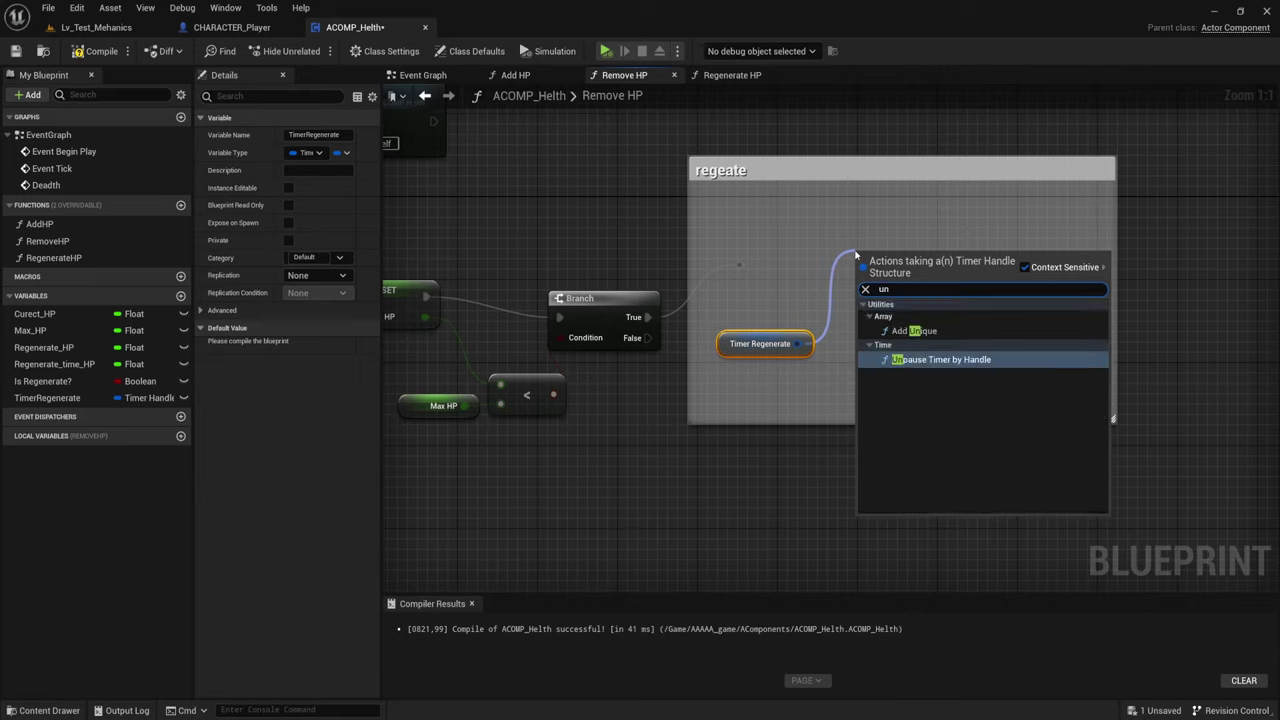
{"action": "left_click", "coordinate": [945, 359]}
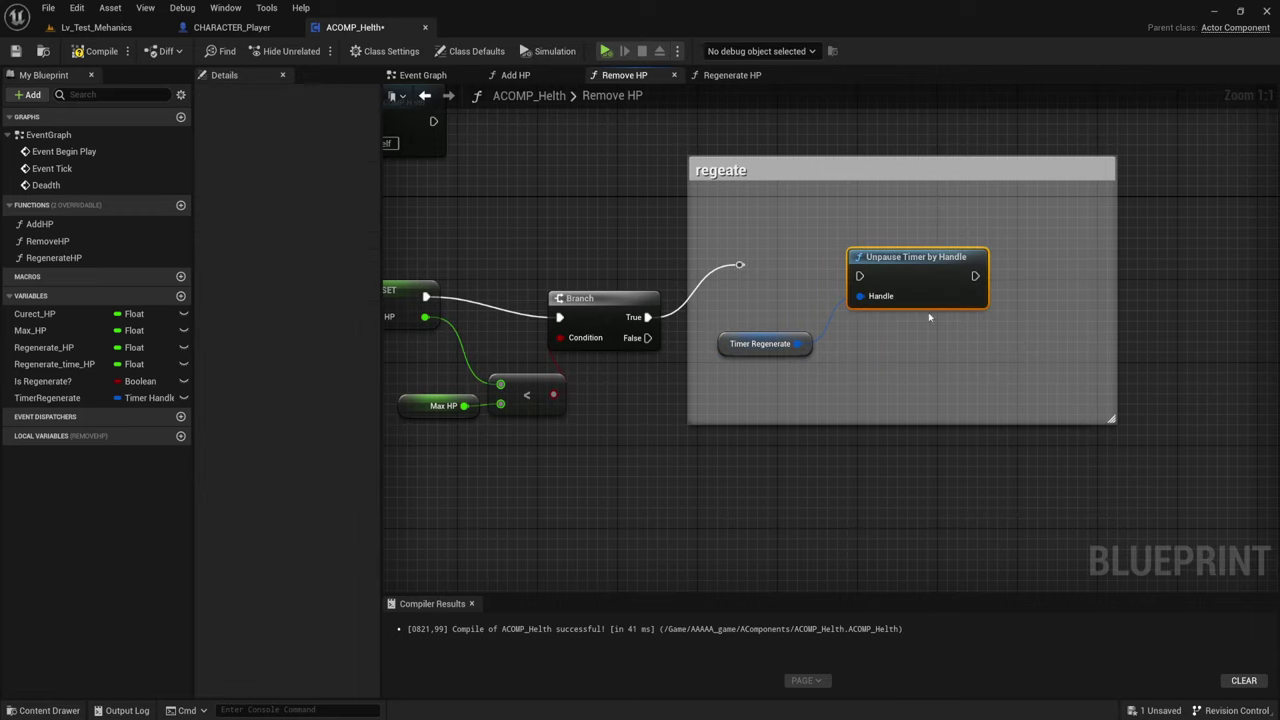
{"action": "left_click_drag", "start_coordinate": [857, 277], "coordinate": [740, 265]}
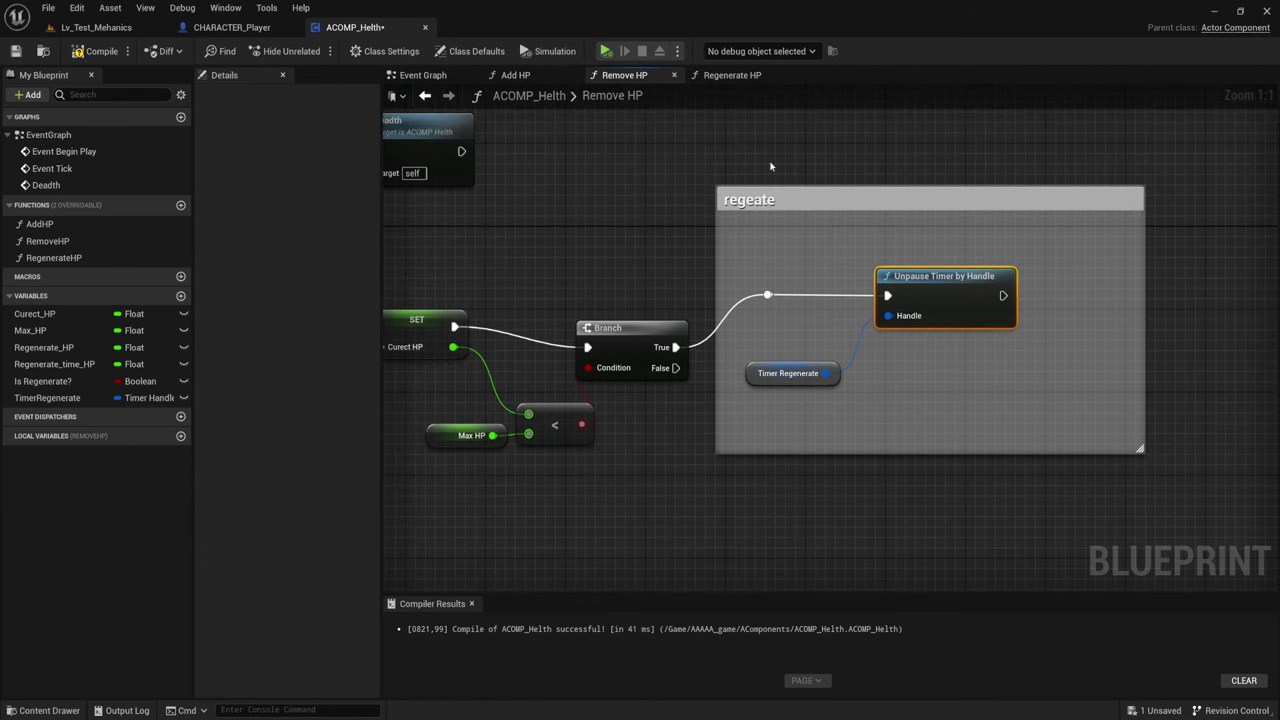
- Check the Pause Timer by Handle node in Regenerate HP, then return to Remove HP's comment nodes
{"action": "left_click", "coordinate": [731, 76]}
{"action": "right_click_drag", "start_coordinate": [1035, 345], "coordinate": [880, 348]}
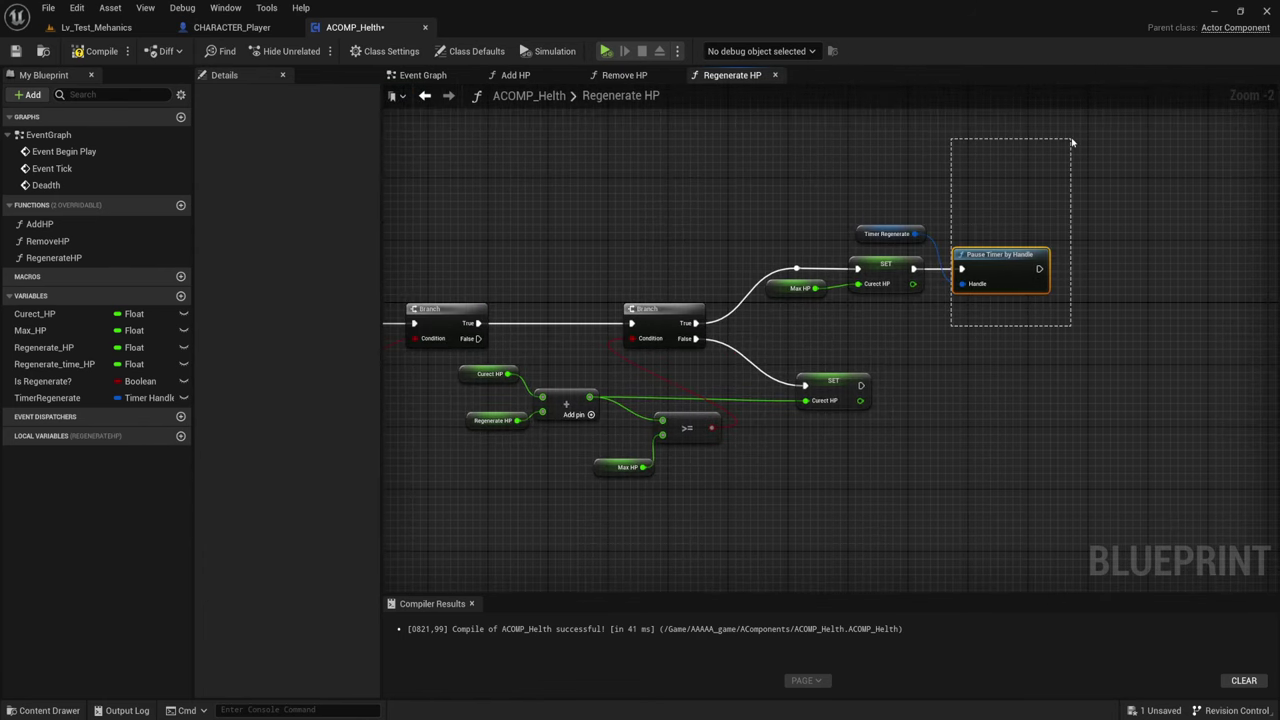
{"action": "left_click_drag", "start_coordinate": [955, 140], "coordinate": [1037, 229]}
{"action": "left_click_drag", "start_coordinate": [984, 185], "coordinate": [1061, 405]}
{"action": "right_click_drag", "start_coordinate": [1034, 400], "coordinate": [1030, 394]}
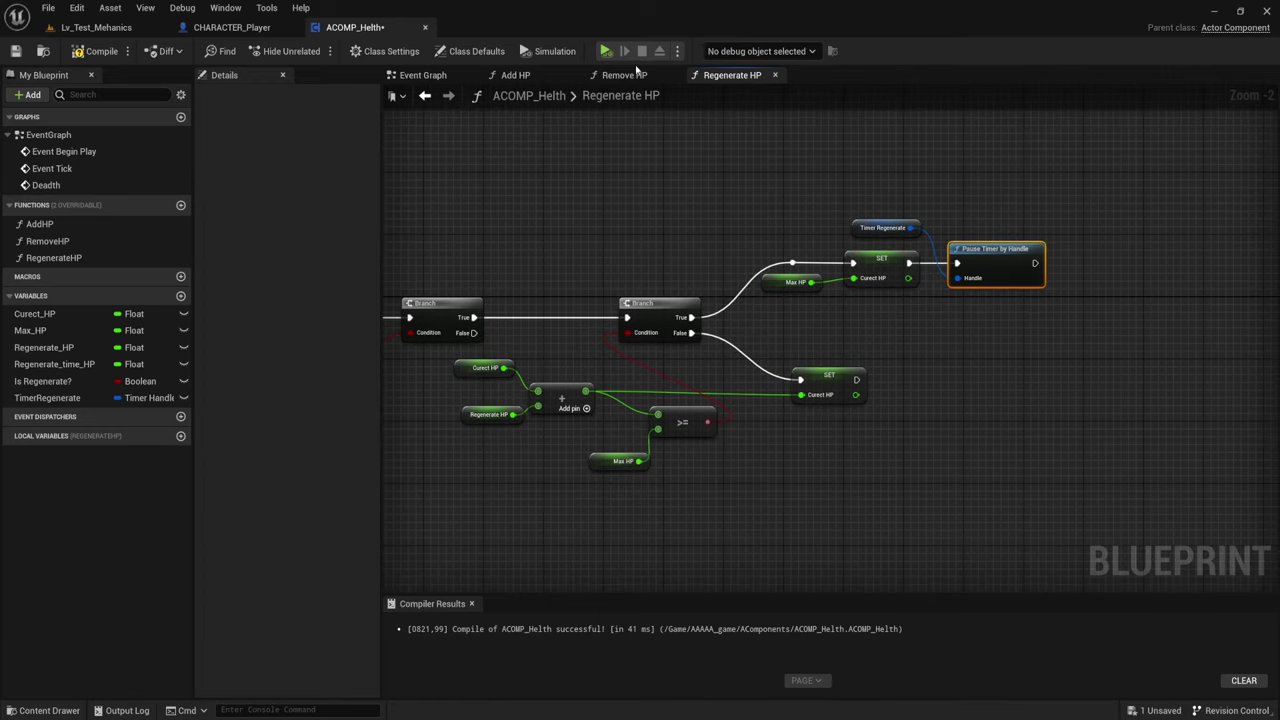
{"action": "left_click", "coordinate": [634, 72]}
{"action": "left_click_drag", "start_coordinate": [775, 232], "coordinate": [962, 412]}
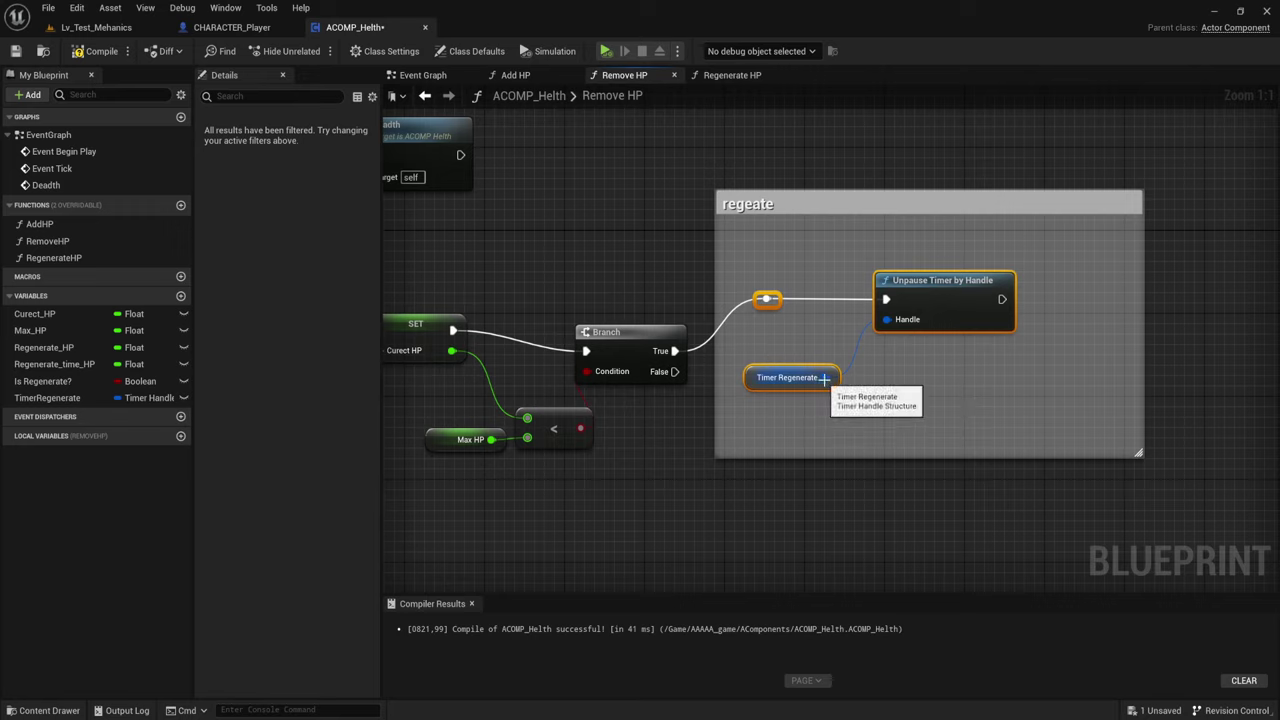
- Pull an Is Timer Paused by Handle node off Timer Regenerate, placed beside Unpause Timer
{"action": "left_click_drag", "start_coordinate": [824, 377], "coordinate": [903, 402]}
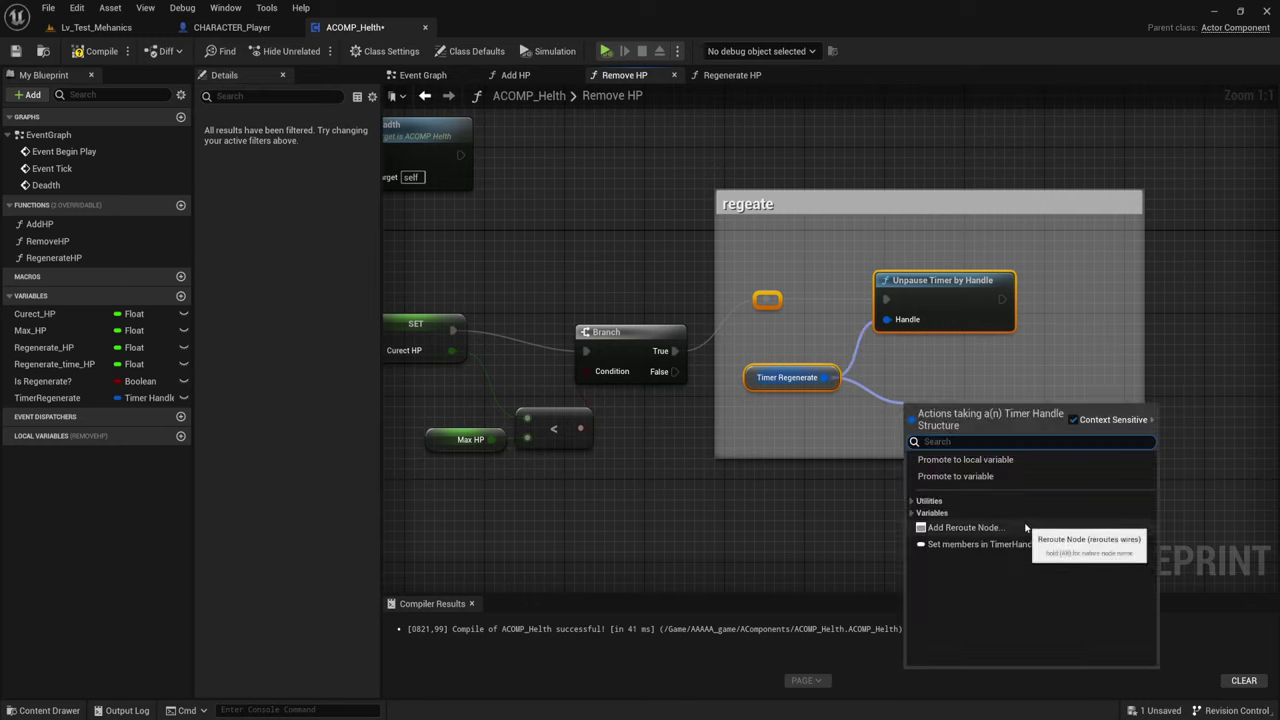
{"action": "type", "text": "is"}
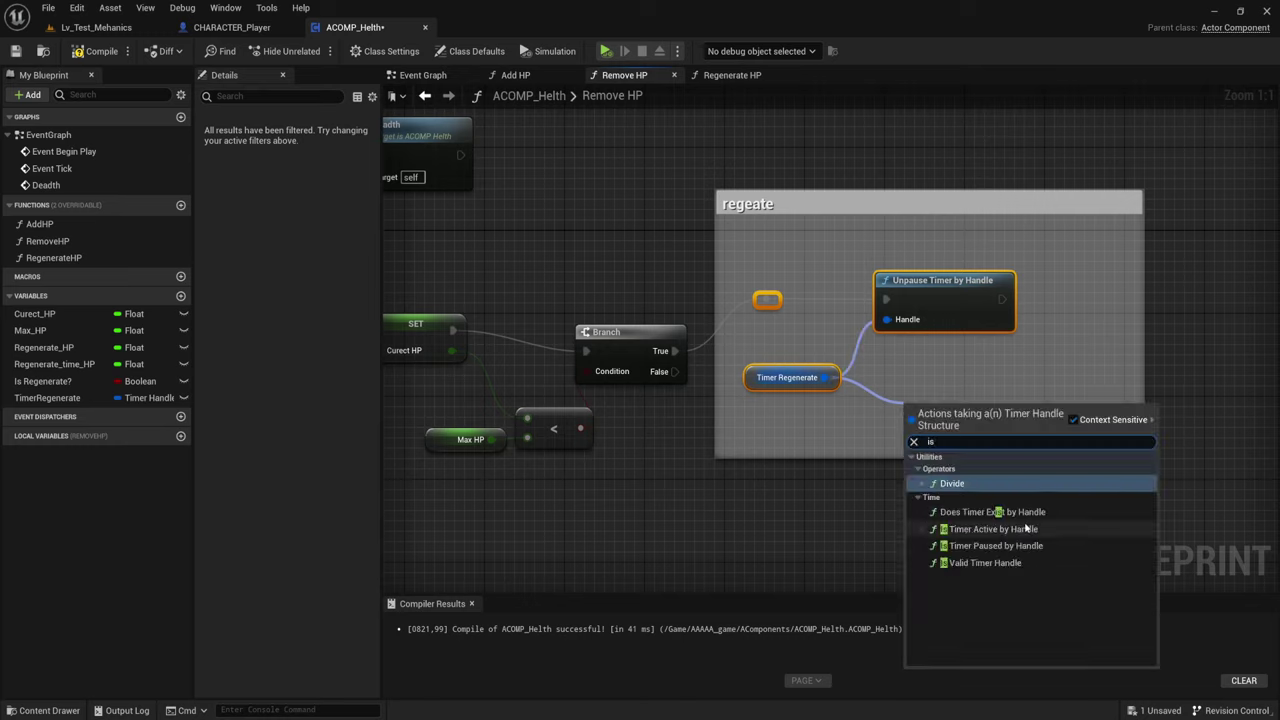
{"action": "left_click", "coordinate": [966, 548]}
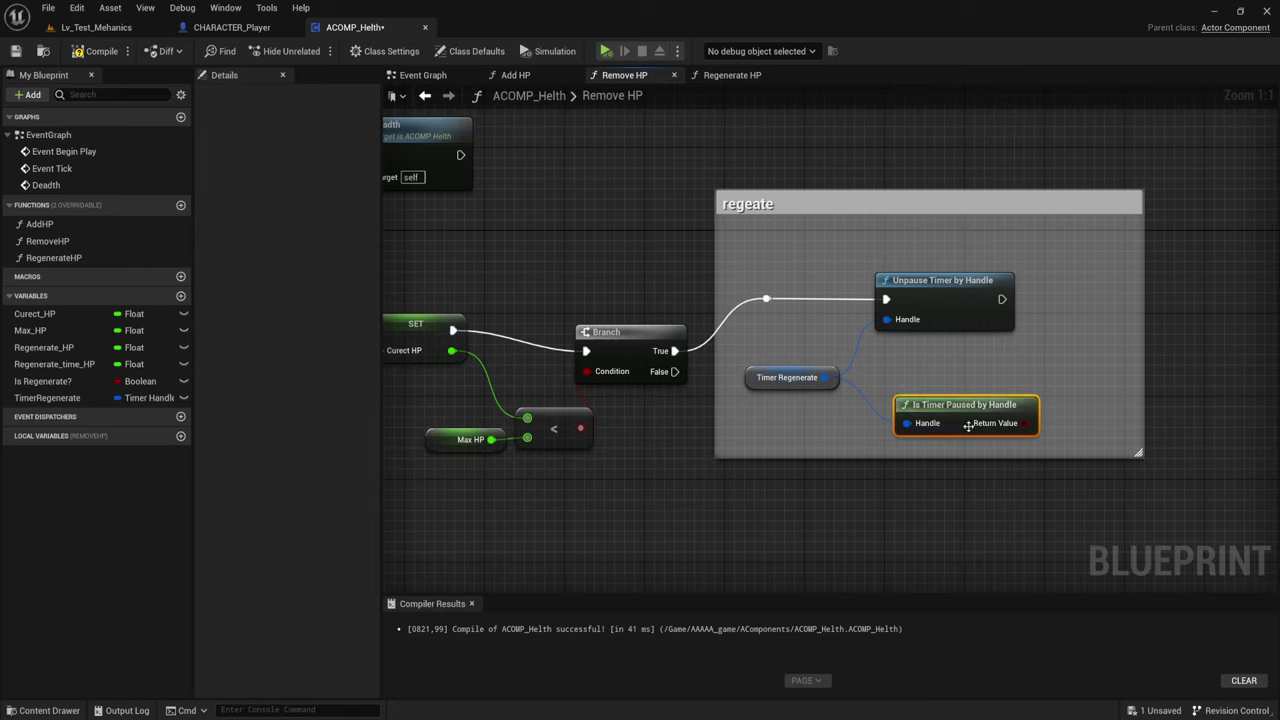
{"action": "left_click_drag", "start_coordinate": [956, 424], "coordinate": [926, 370]}
- Insert a Branch before Unpause Timer by Handle, conditioned on Is Timer Paused's return value
{"action": "left_click_drag", "start_coordinate": [934, 290], "coordinate": [1114, 290]}
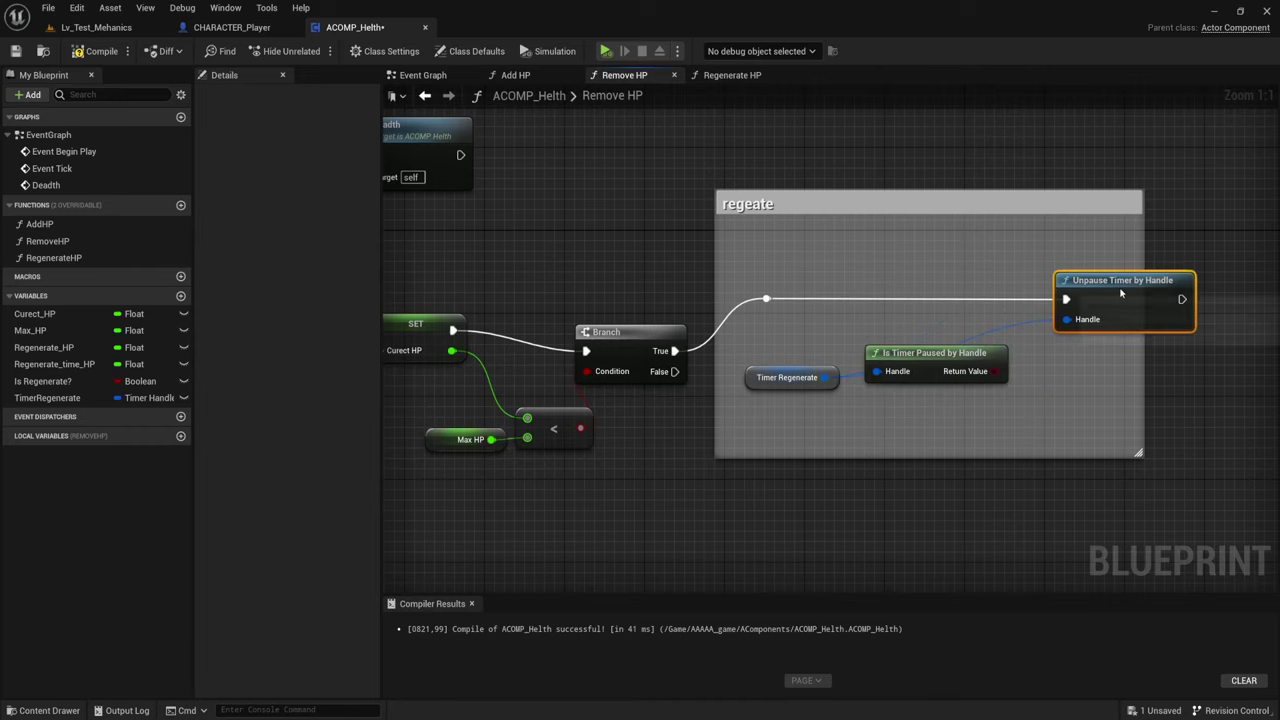
{"action": "left_click", "coordinate": [893, 290]}
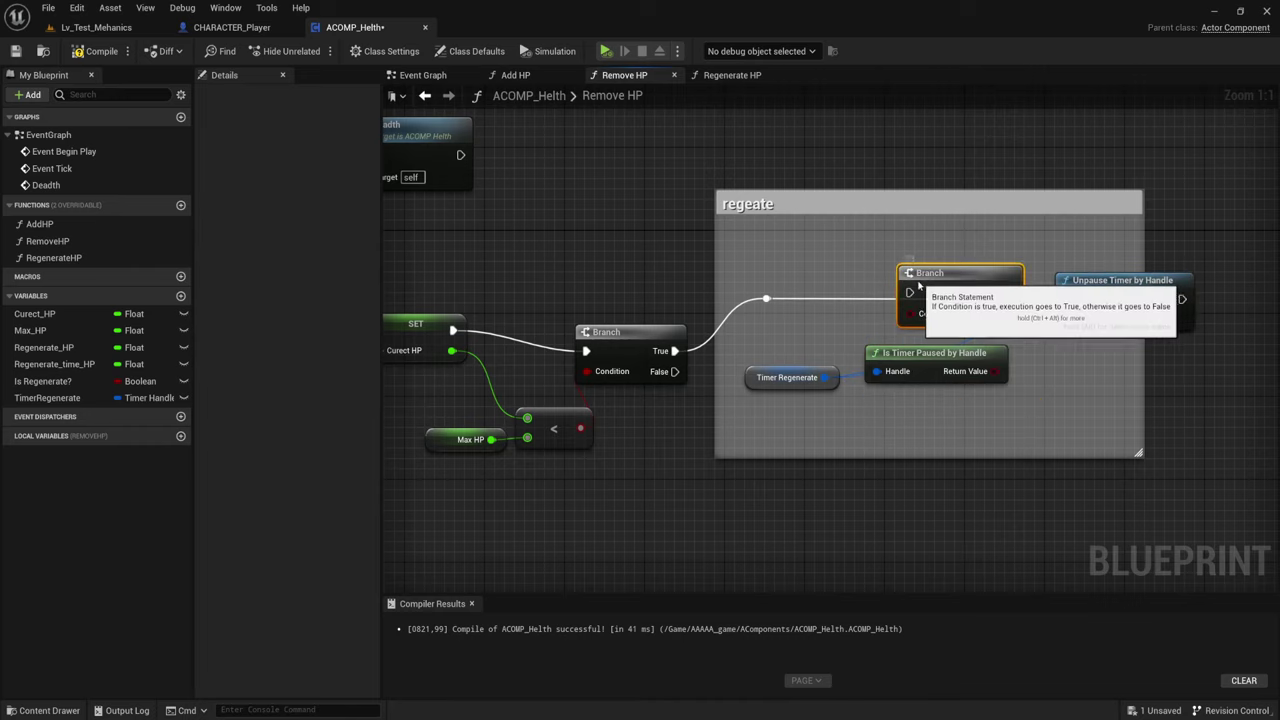
{"action": "left_click_drag", "start_coordinate": [893, 291], "coordinate": [766, 298]}
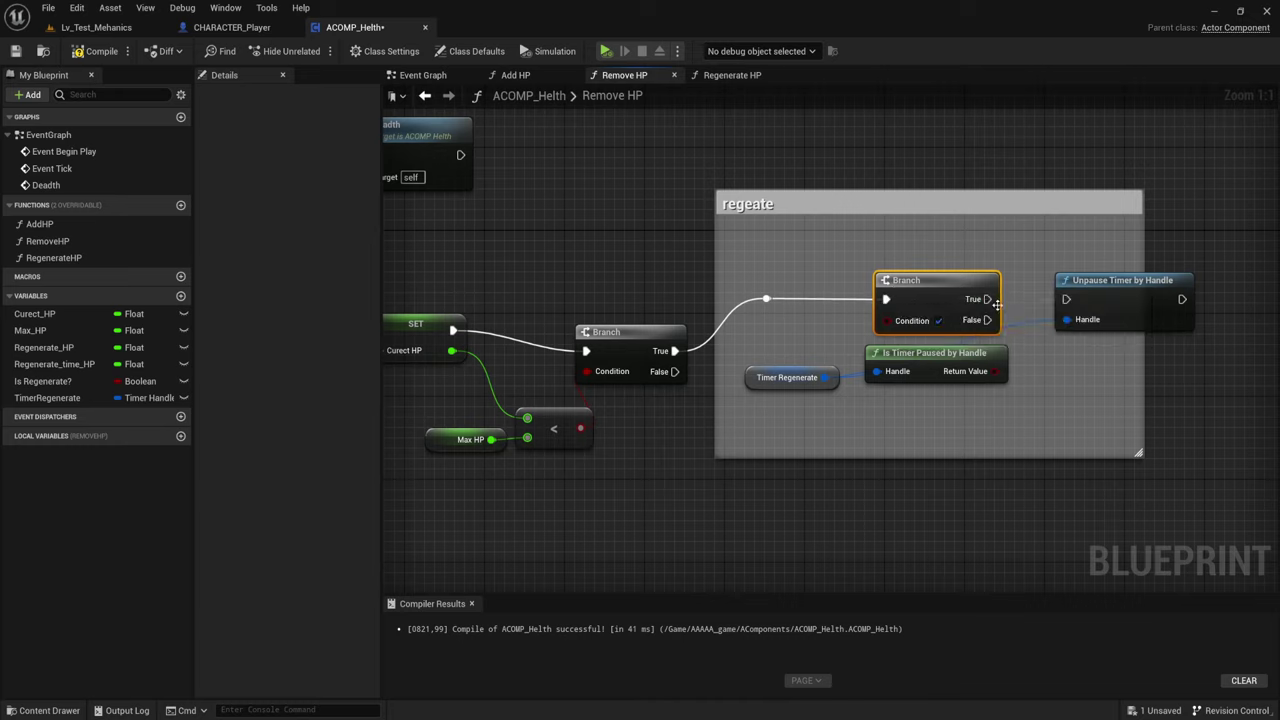
{"action": "left_click_drag", "start_coordinate": [988, 299], "coordinate": [1066, 299]}
{"action": "left_click_drag", "start_coordinate": [993, 371], "coordinate": [884, 320]}
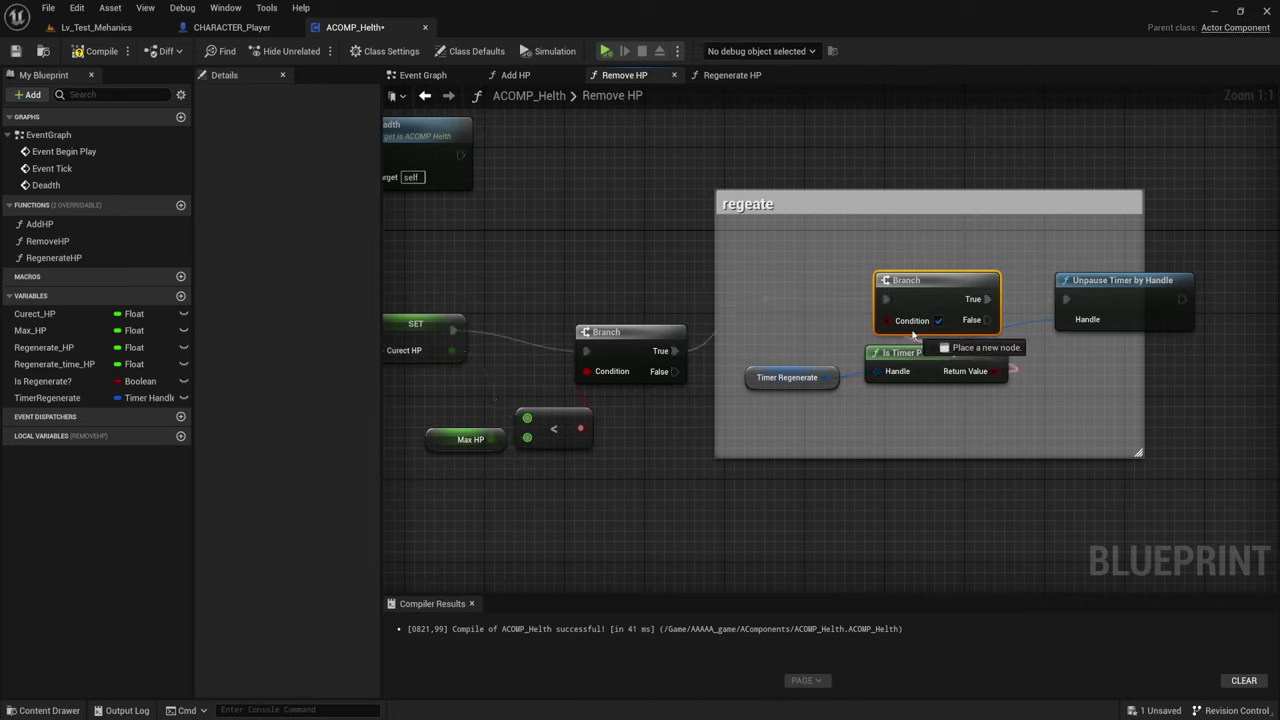
- Rearrange Timer Regenerate, Is Timer Paused, Branch and Unpause nodes, and widen the 'regeate' comment
{"action": "left_click_drag", "start_coordinate": [795, 377], "coordinate": [795, 408]}
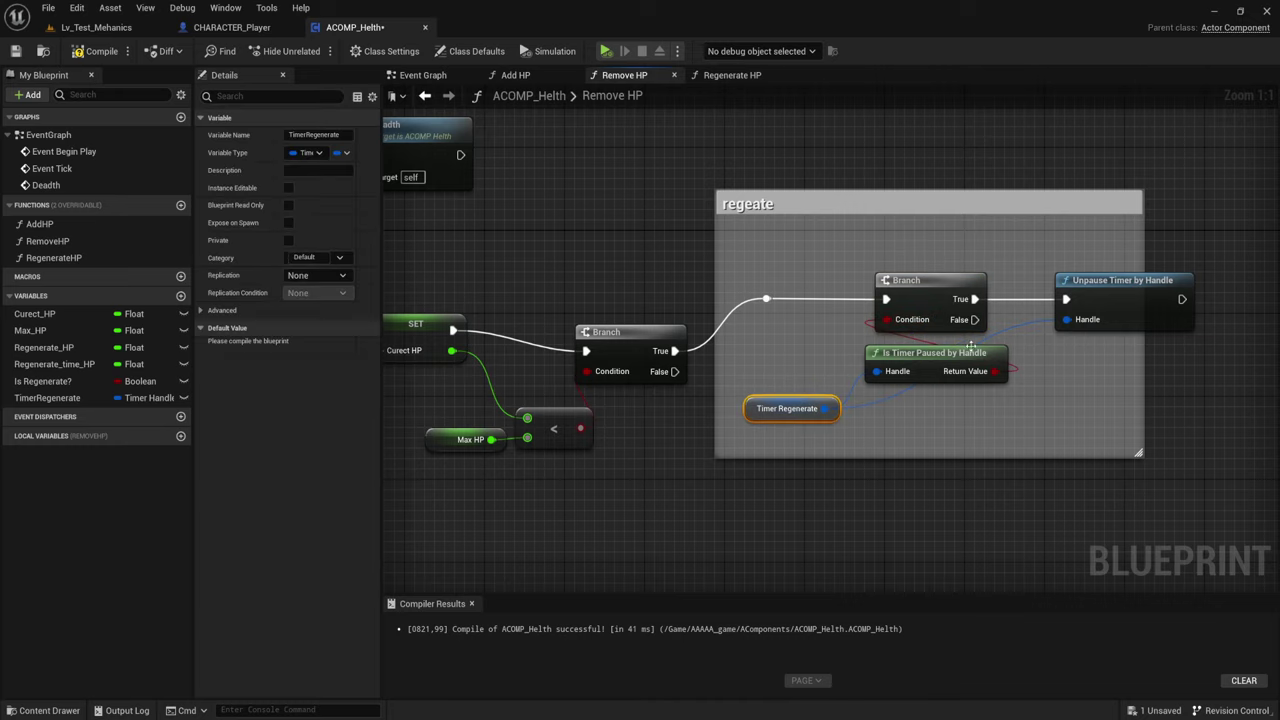
{"action": "left_click_drag", "start_coordinate": [938, 353], "coordinate": [805, 355]}
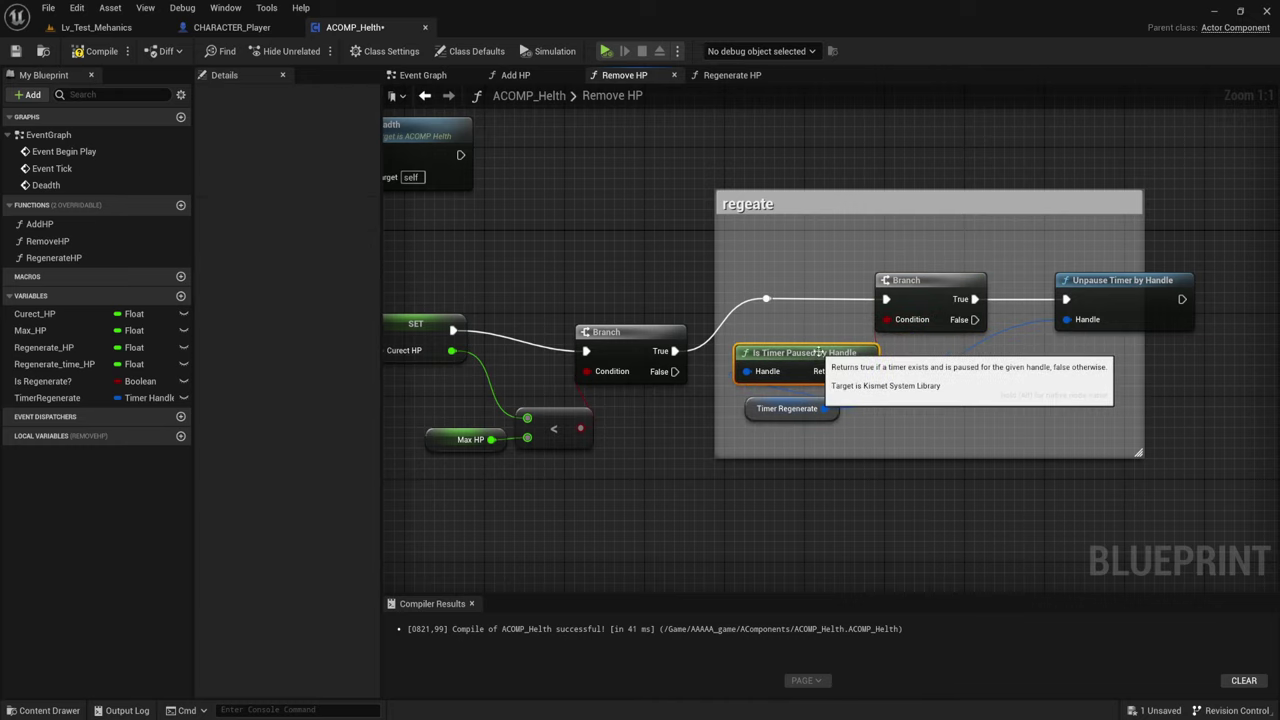
{"action": "left_click_drag", "start_coordinate": [1150, 366], "coordinate": [950, 300]}
{"action": "left_click_drag", "start_coordinate": [1135, 280], "coordinate": [1090, 312]}
{"action": "left_click", "coordinate": [1063, 344]}
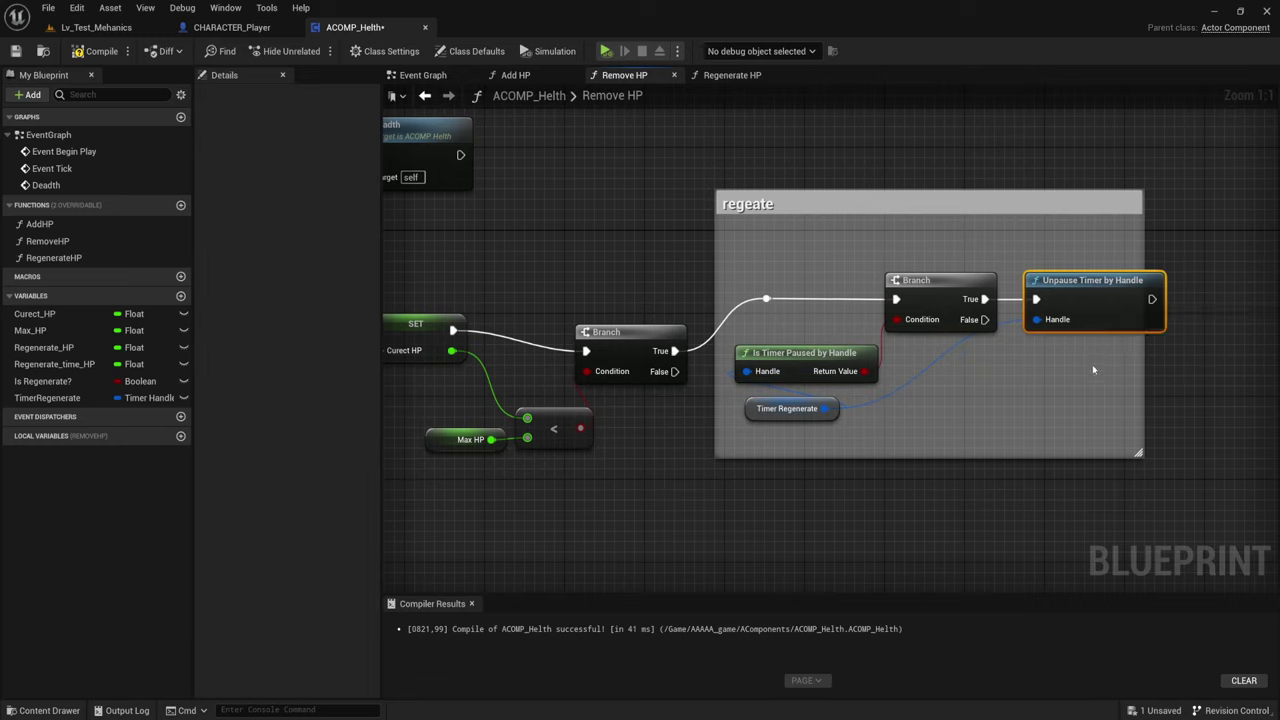
{"action": "left_click_drag", "start_coordinate": [1143, 366], "coordinate": [1191, 364]}
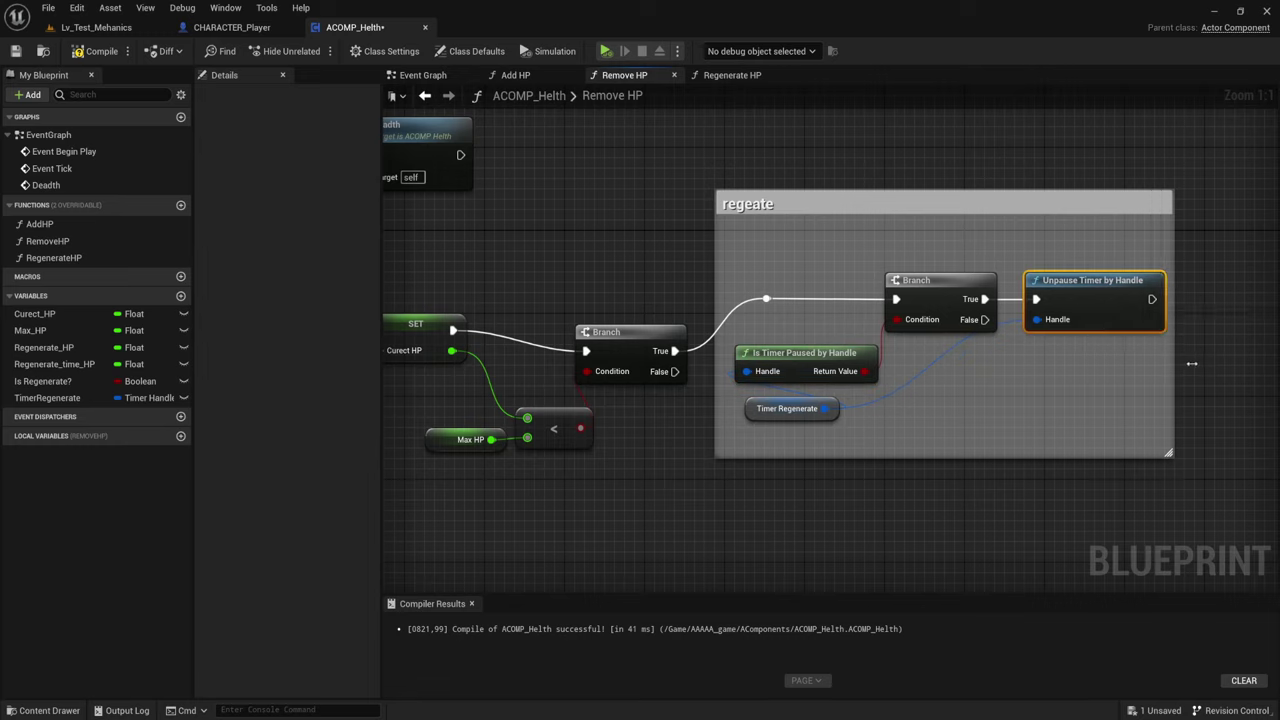
{"action": "left_click", "coordinate": [790, 347]}
{"action": "left_click", "coordinate": [806, 408], "text": "ctrl"}
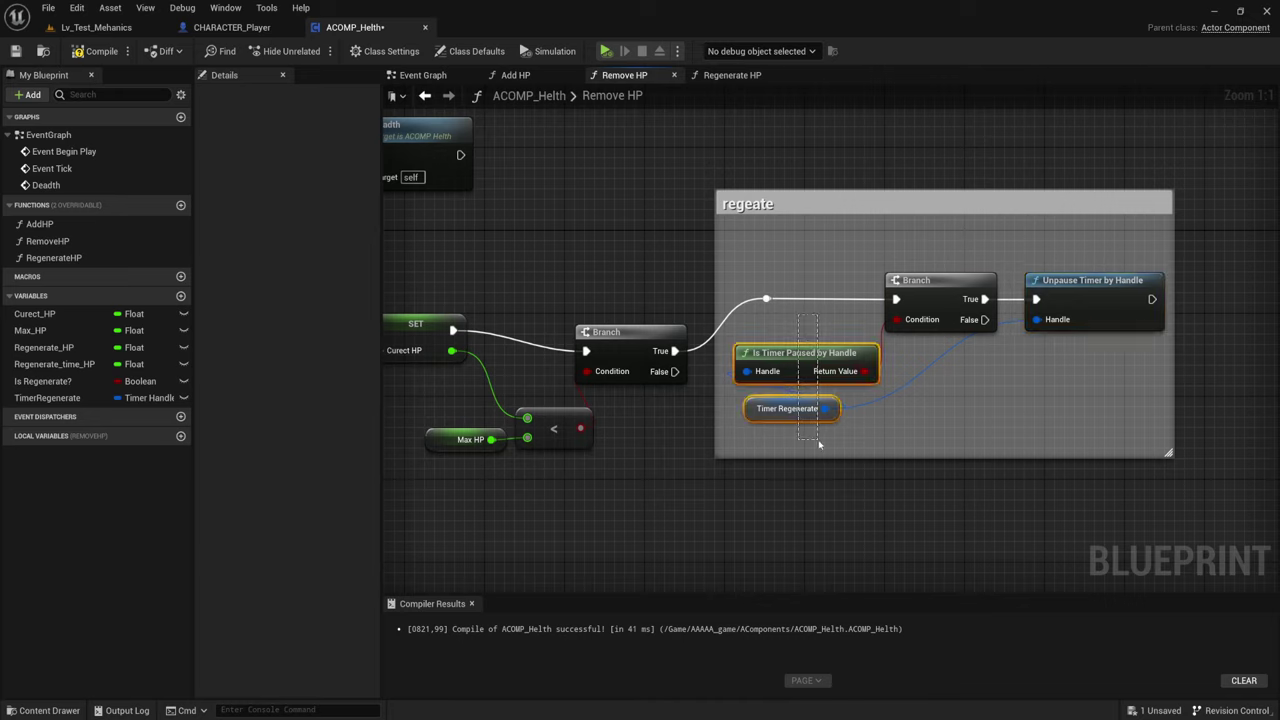
{"action": "left_click", "coordinate": [1045, 306]}
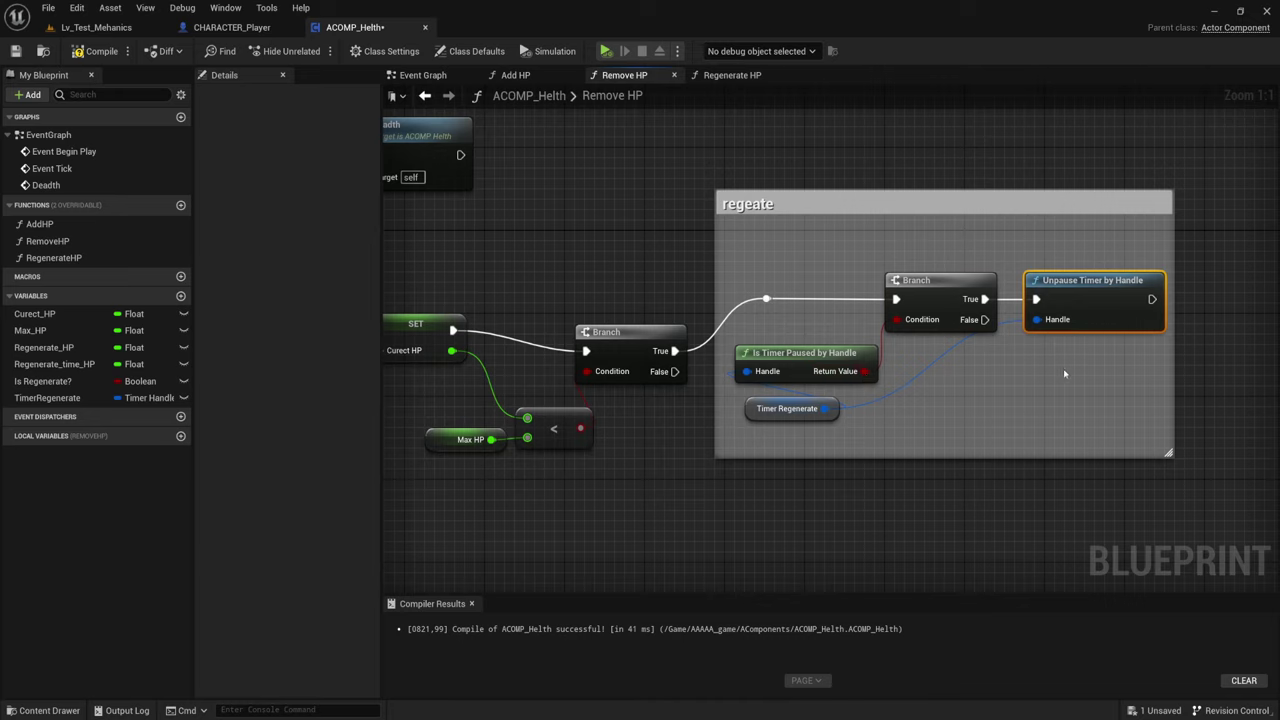
{"action": "left_click_drag", "start_coordinate": [1064, 370], "coordinate": [1120, 247]}
- Zoom out to review the full Remove HP graph, then switch to the Add HP graph
{"action": "scroll", "coordinate": [609, 162], "scroll_direction": "down", "scroll_amount": 3}
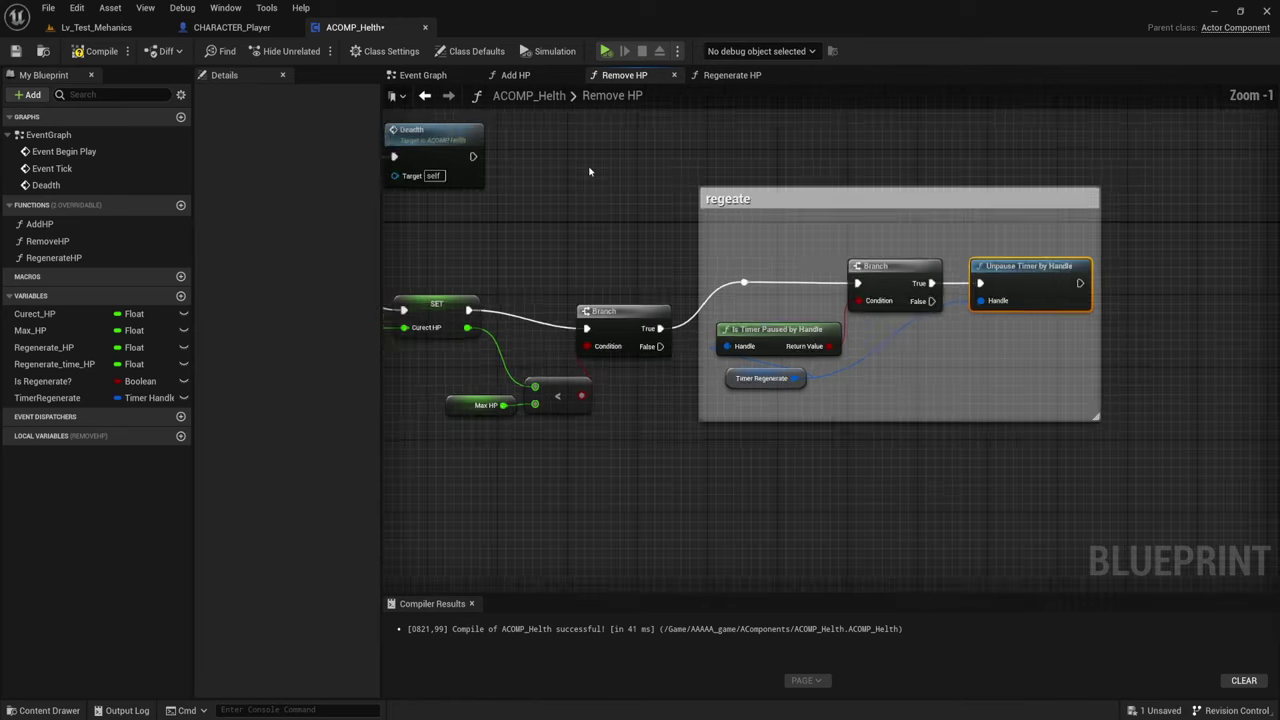
{"action": "right_click_drag", "start_coordinate": [609, 165], "coordinate": [612, 178]}
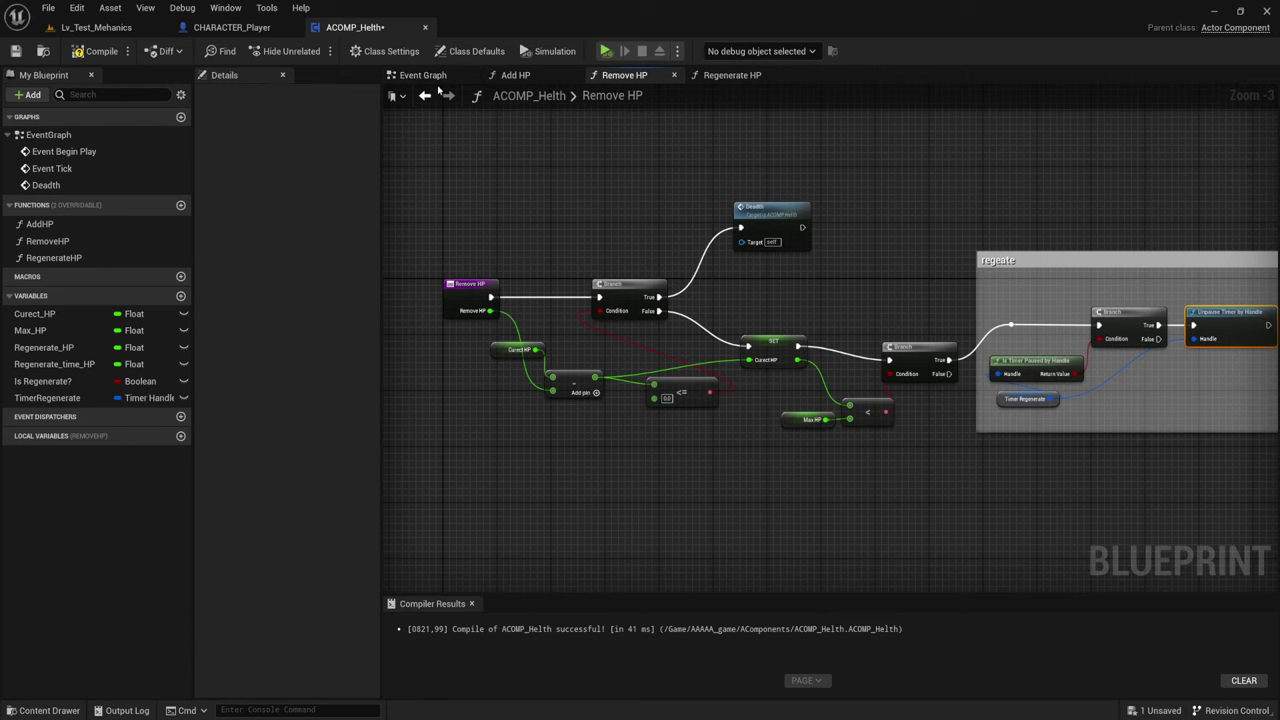
{"action": "scroll", "coordinate": [756, 227], "scroll_direction": "down", "scroll_amount": 1}
{"action": "mouse_move", "coordinate": [779, 220]}
{"action": "right_mouse_down"}
{"action": "mouse_move", "coordinate": [717, 213]}
{"action": "mouse_move", "coordinate": [745, 230]}
{"action": "right_mouse_up"}
{"action": "scroll", "coordinate": [717, 213], "scroll_direction": "up", "scroll_amount": 1}
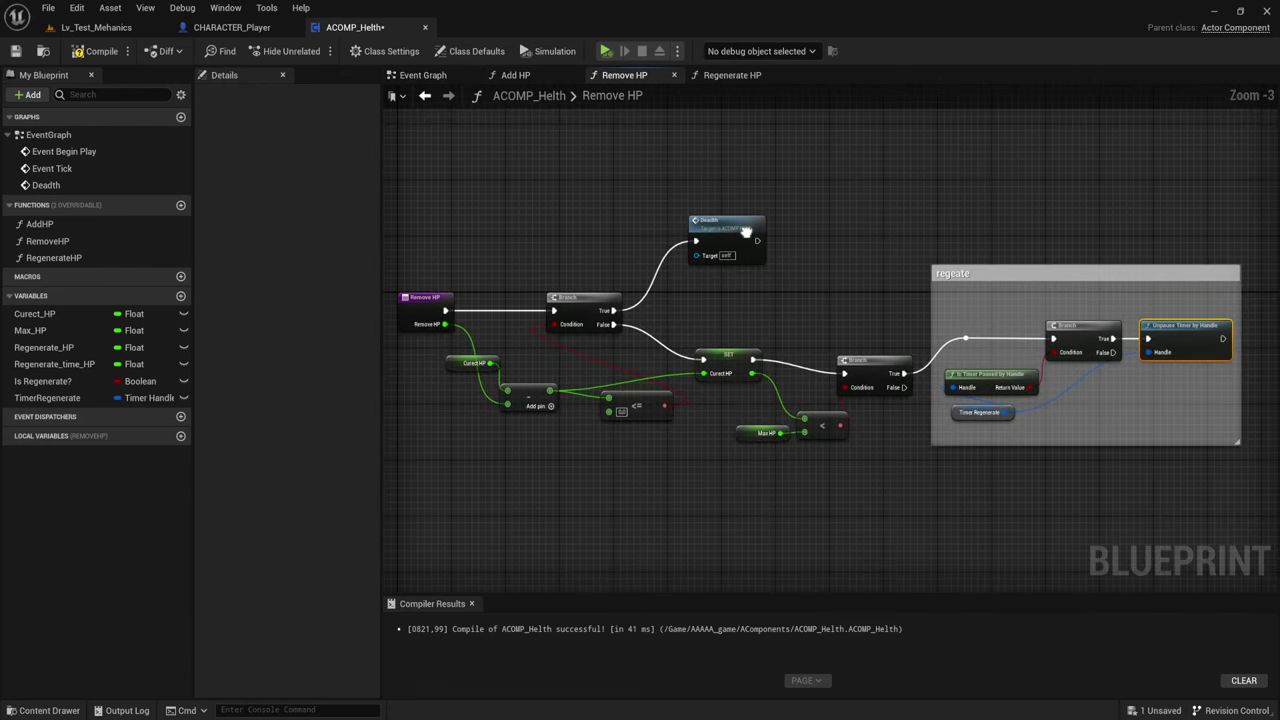
{"action": "left_click", "coordinate": [515, 75]}
{"action": "scroll", "coordinate": [745, 225], "scroll_direction": "up", "scroll_amount": 1}
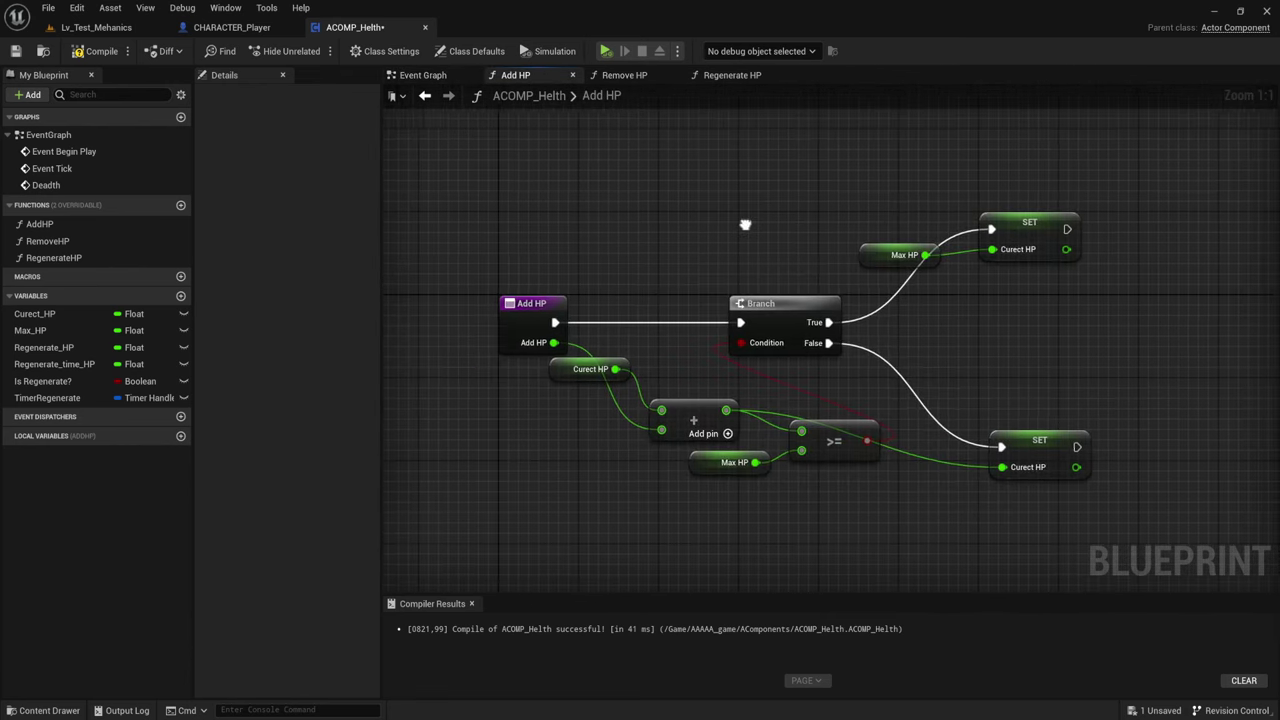
- Reposition the Death custom event in the Event Graph and add a new event dispatcher
{"action": "left_click", "coordinate": [422, 76]}
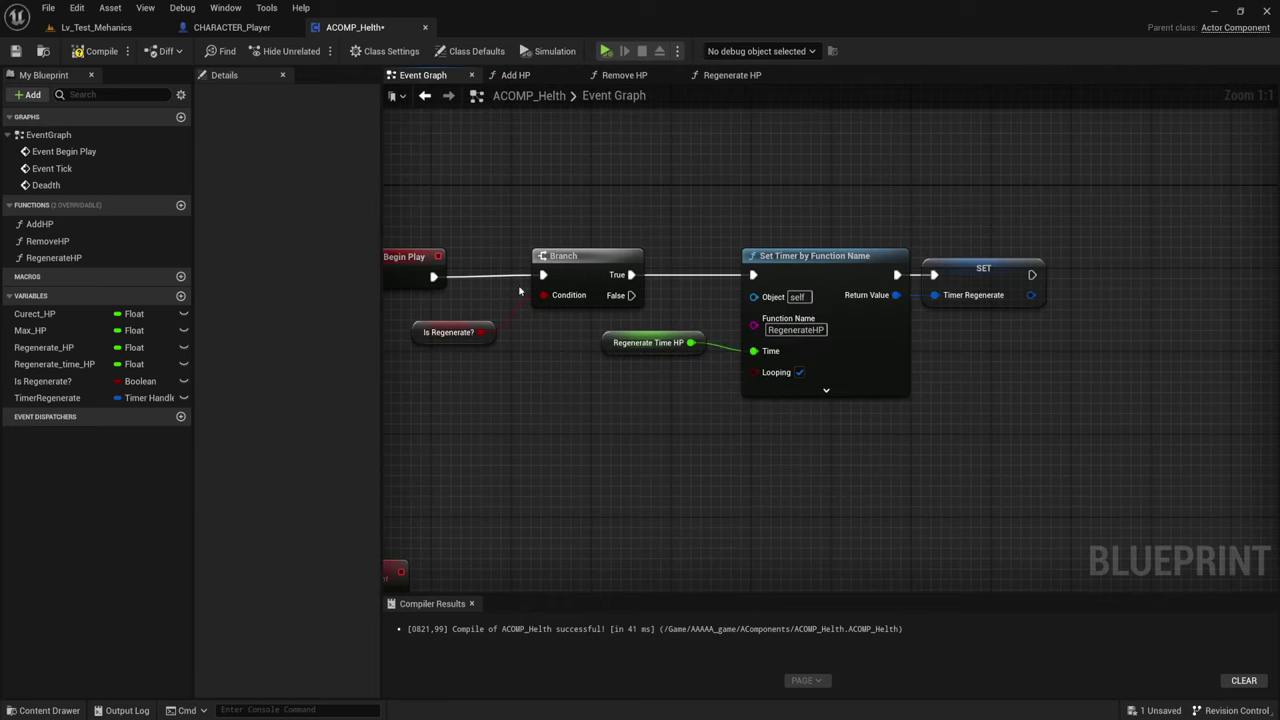
{"action": "right_click_drag", "start_coordinate": [565, 563], "coordinate": [735, 303]}
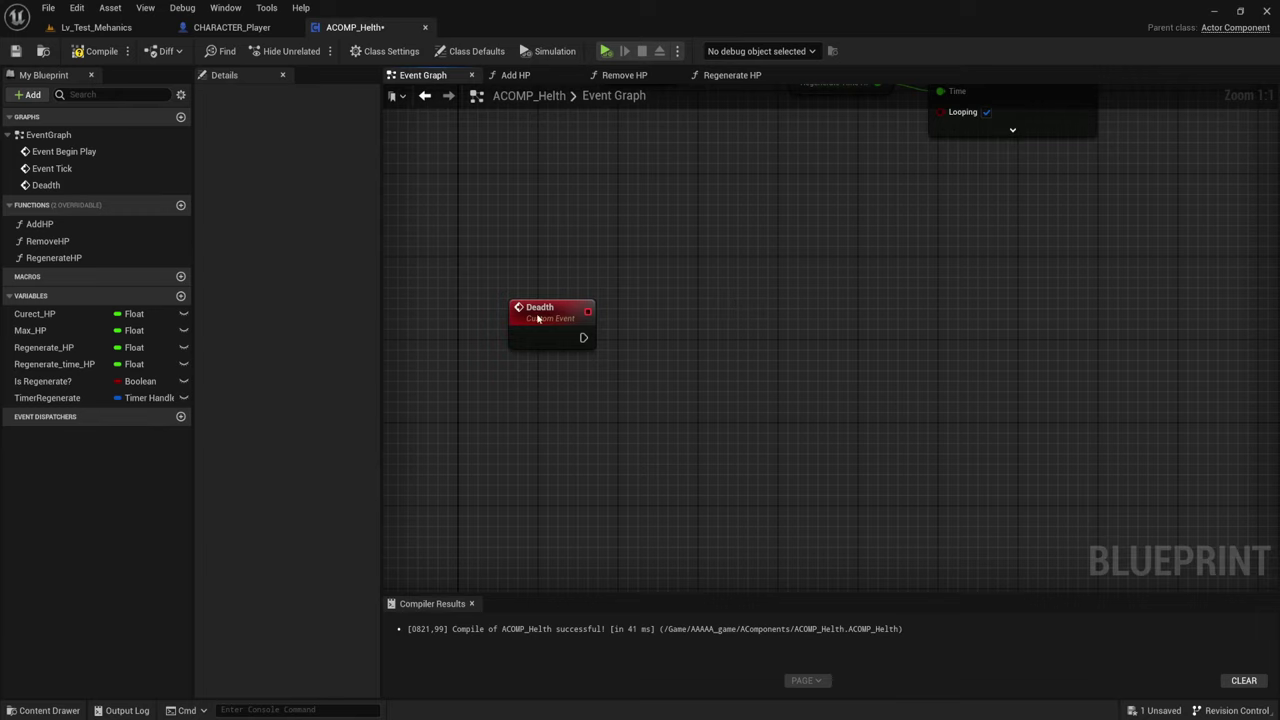
{"action": "left_click_drag", "start_coordinate": [537, 318], "coordinate": [564, 306]}
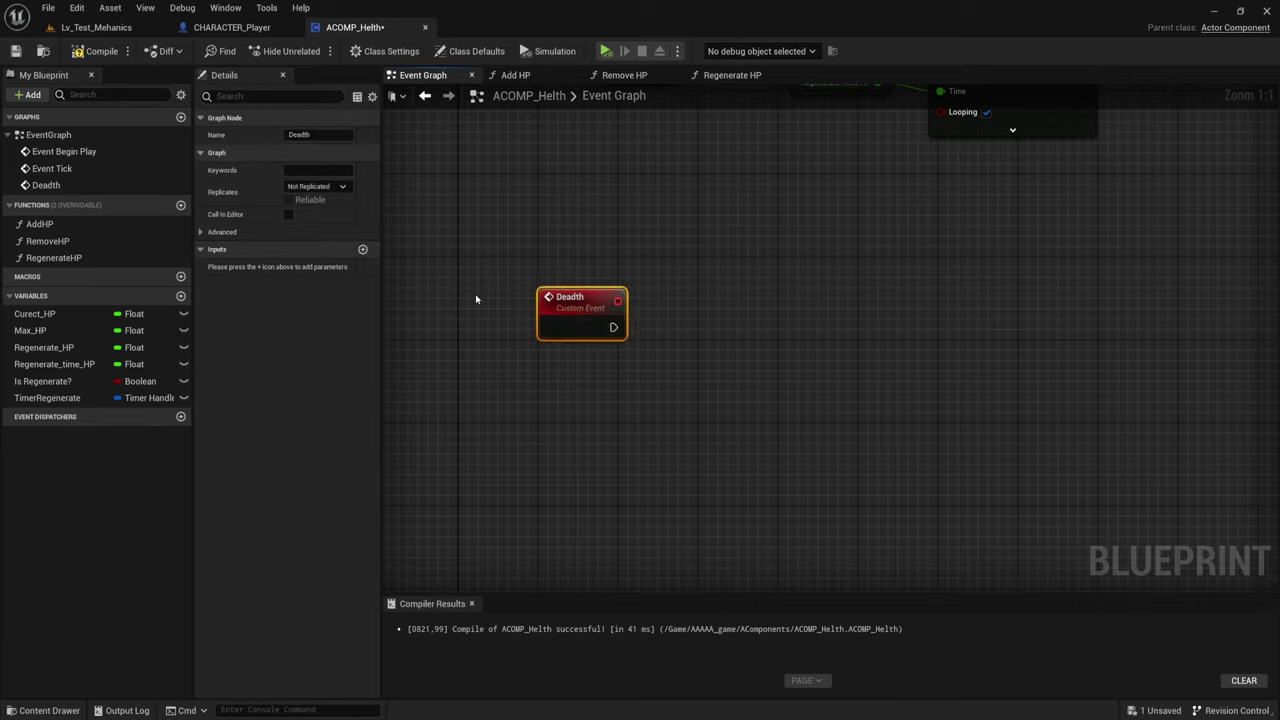
{"action": "left_click", "coordinate": [180, 416]}
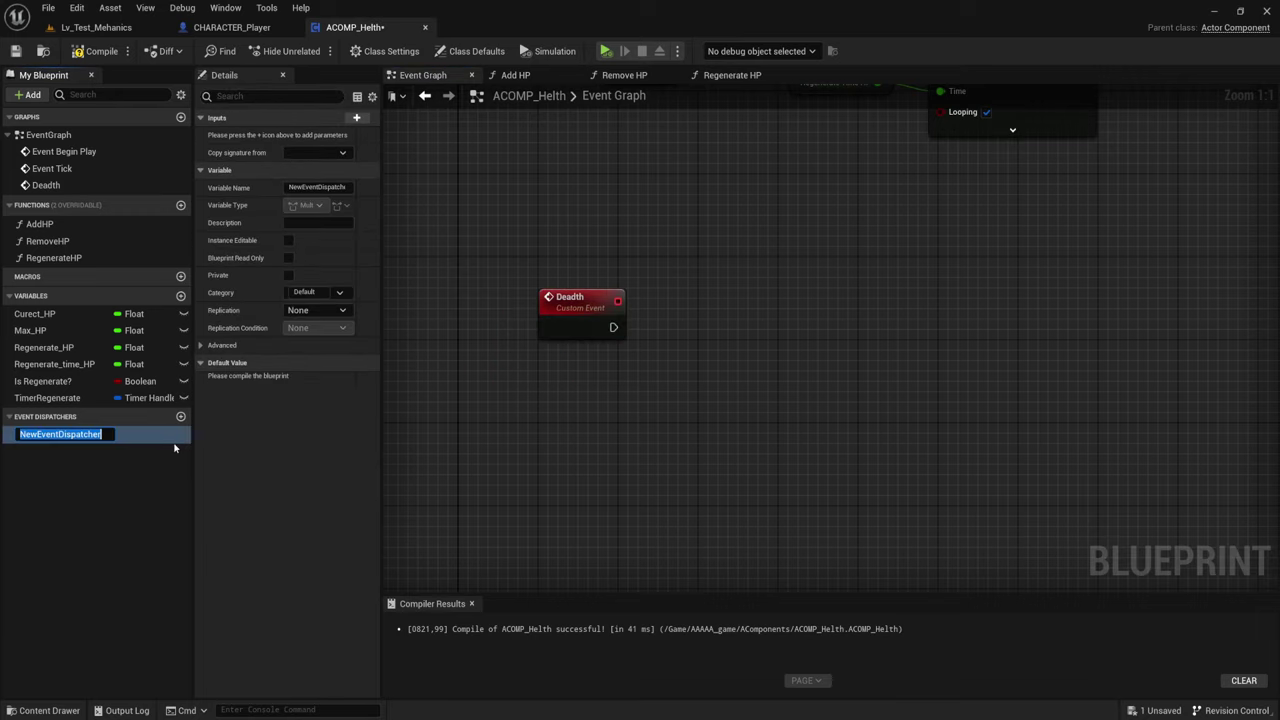
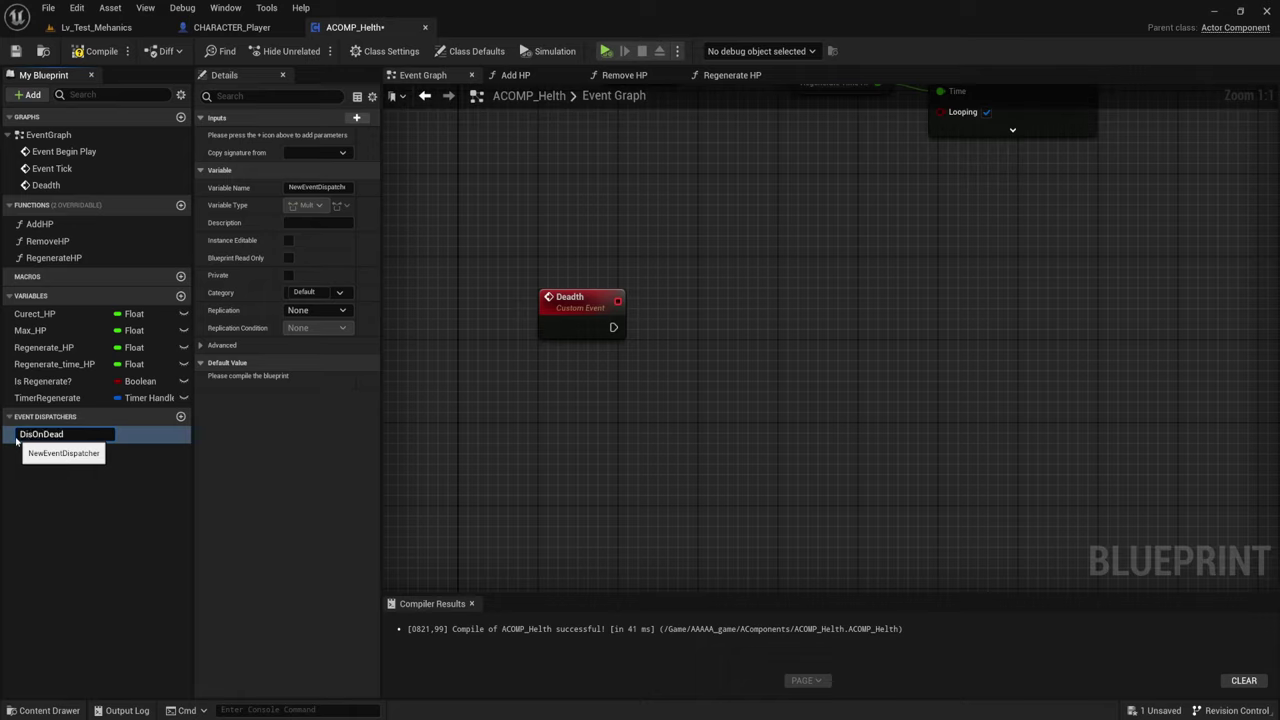
{"action": "type", "text": "p_"}
- Name the dispatcher Disp_OnDead, call it from the Deadth event, and compile ACOMP_Helth
{"action": "key", "text": "Return"}
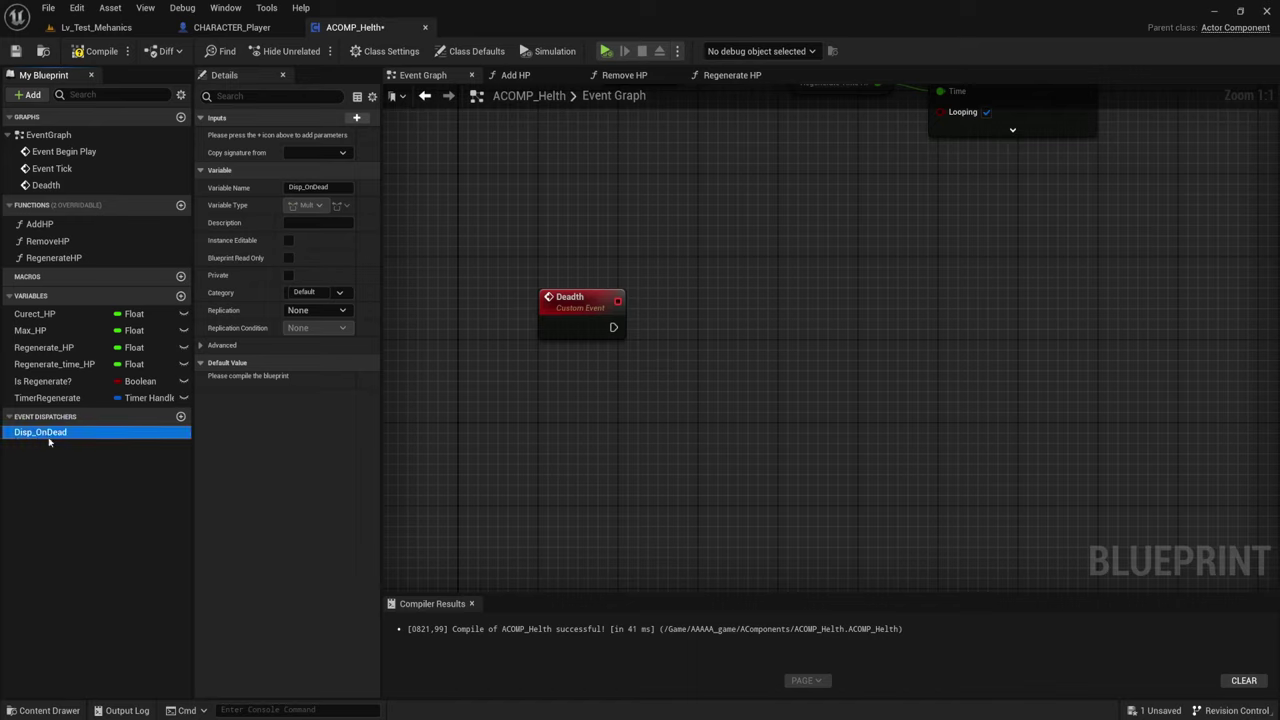
{"action": "mouse_move", "coordinate": [5, 437]}
{"action": "left_mouse_down"}
{"action": "mouse_move", "coordinate": [708, 320]}
{"action": "mouse_move", "coordinate": [649, 337]}
{"action": "mouse_move", "coordinate": [689, 319]}
{"action": "left_mouse_up"}
{"action": "left_click", "coordinate": [718, 340]}
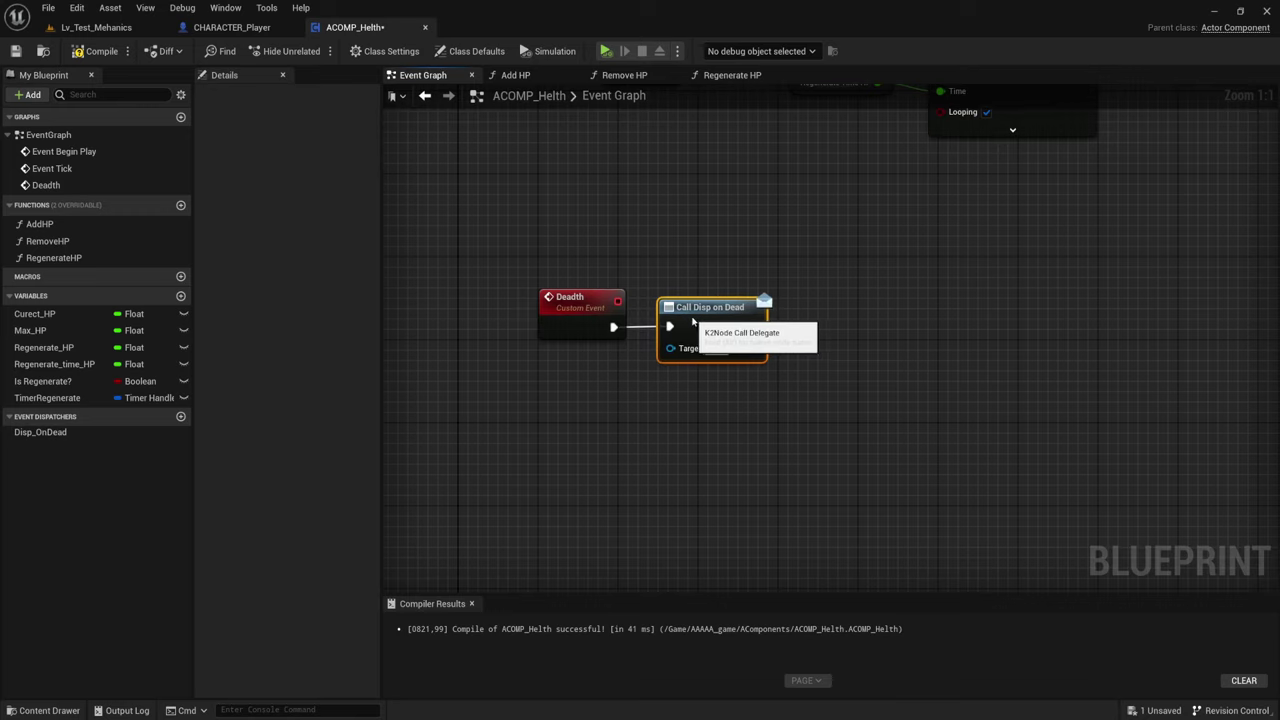
{"action": "left_click", "coordinate": [742, 399]}
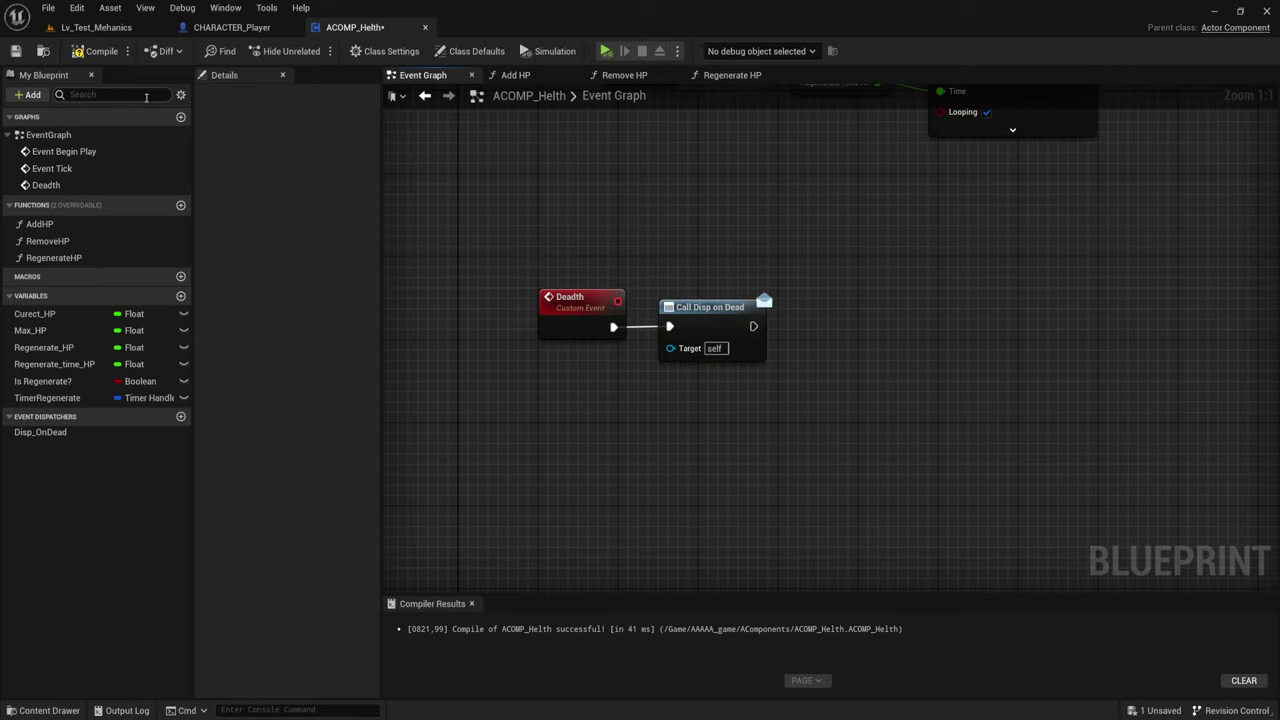
{"action": "left_click", "coordinate": [95, 51]}
- Select all nodes in the health component graph, then switch to the CHARACTER_Player blueprint
{"action": "scroll", "coordinate": [571, 257], "scroll_direction": "down", "scroll_amount": 1}
{"action": "mouse_move", "coordinate": [571, 257]}
{"action": "right_mouse_down"}
{"action": "mouse_move", "coordinate": [731, 367]}
{"action": "mouse_move", "coordinate": [718, 384]}
{"action": "right_mouse_up"}
{"action": "left_click_drag", "start_coordinate": [462, 160], "coordinate": [1163, 498]}
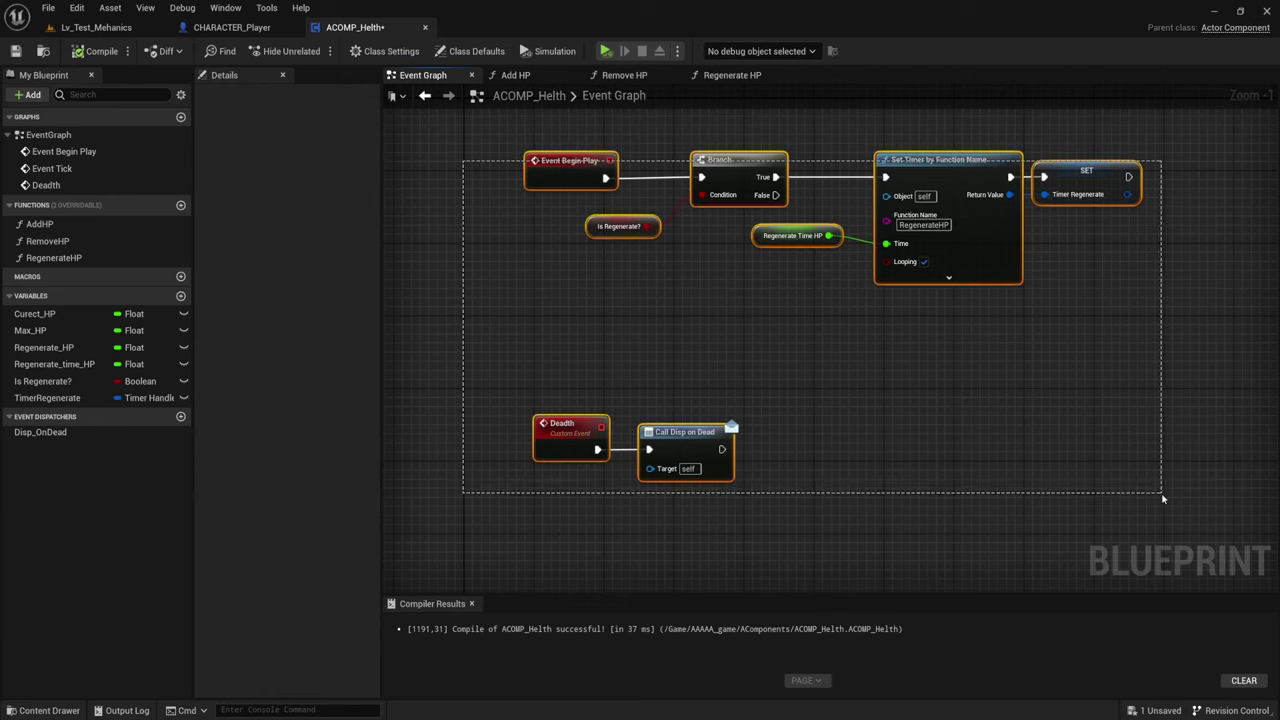
{"action": "right_click_drag", "start_coordinate": [794, 351], "coordinate": [816, 353]}
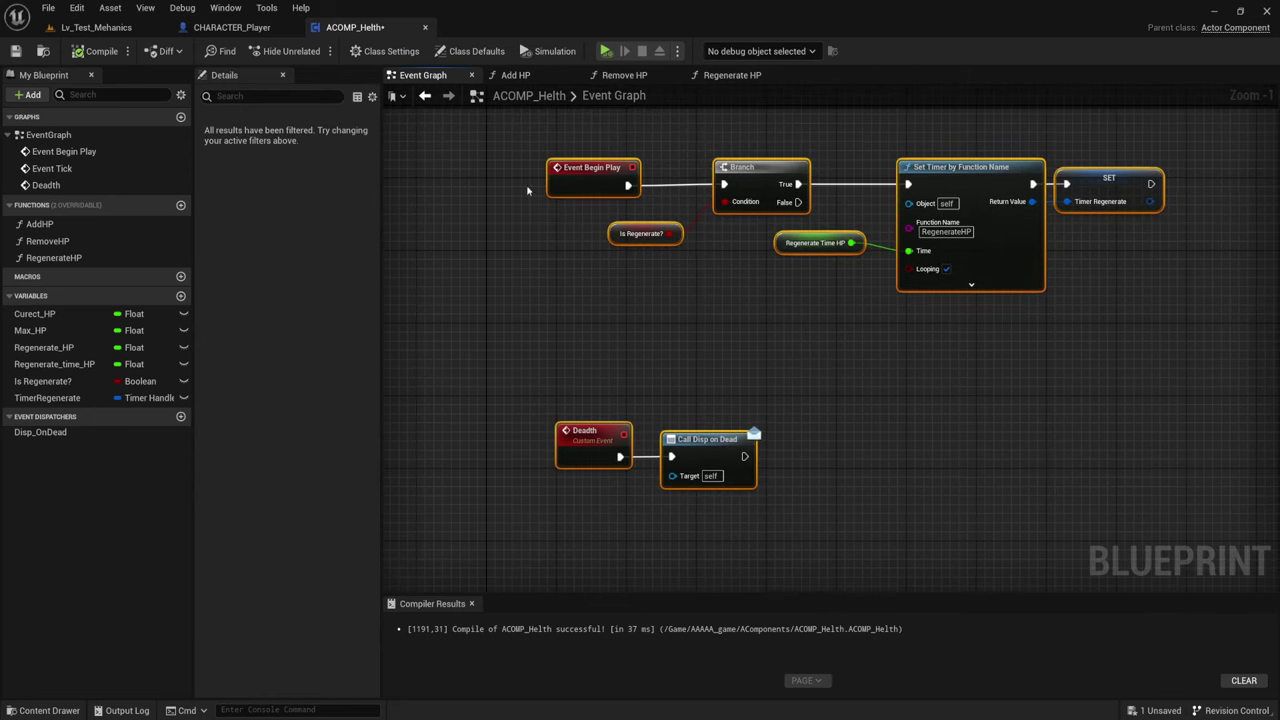
{"action": "key", "text": "Home"}
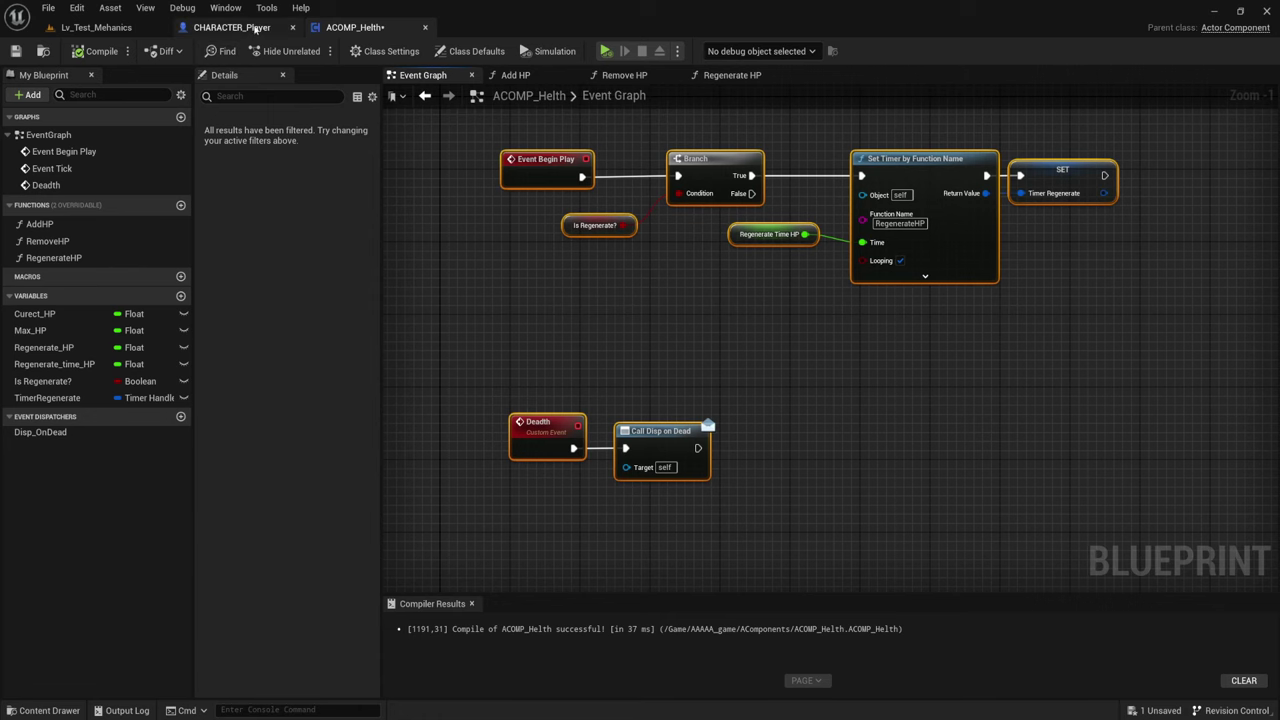
{"action": "left_click", "coordinate": [257, 29]}
- Inspect the character's 3D preview in the Viewport, then return to the Event Graph
{"action": "scroll", "coordinate": [714, 394], "scroll_direction": "down", "scroll_amount": 4}
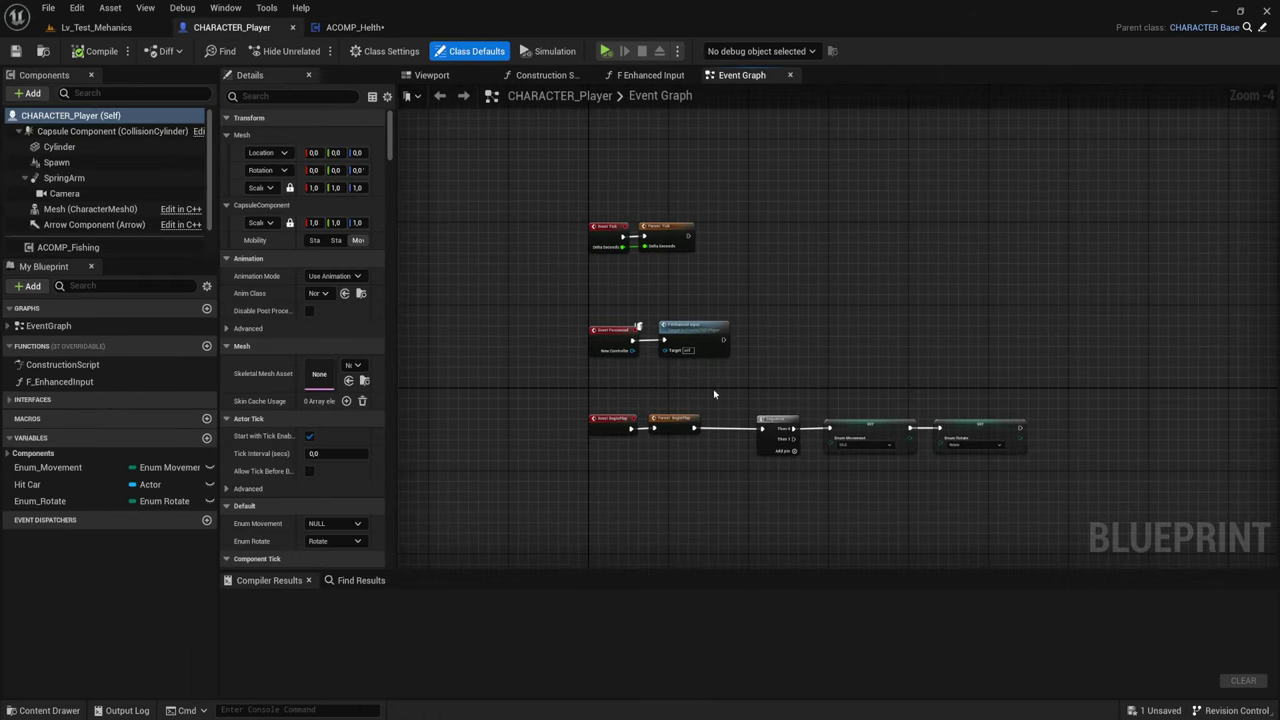
{"action": "left_click", "coordinate": [435, 75]}
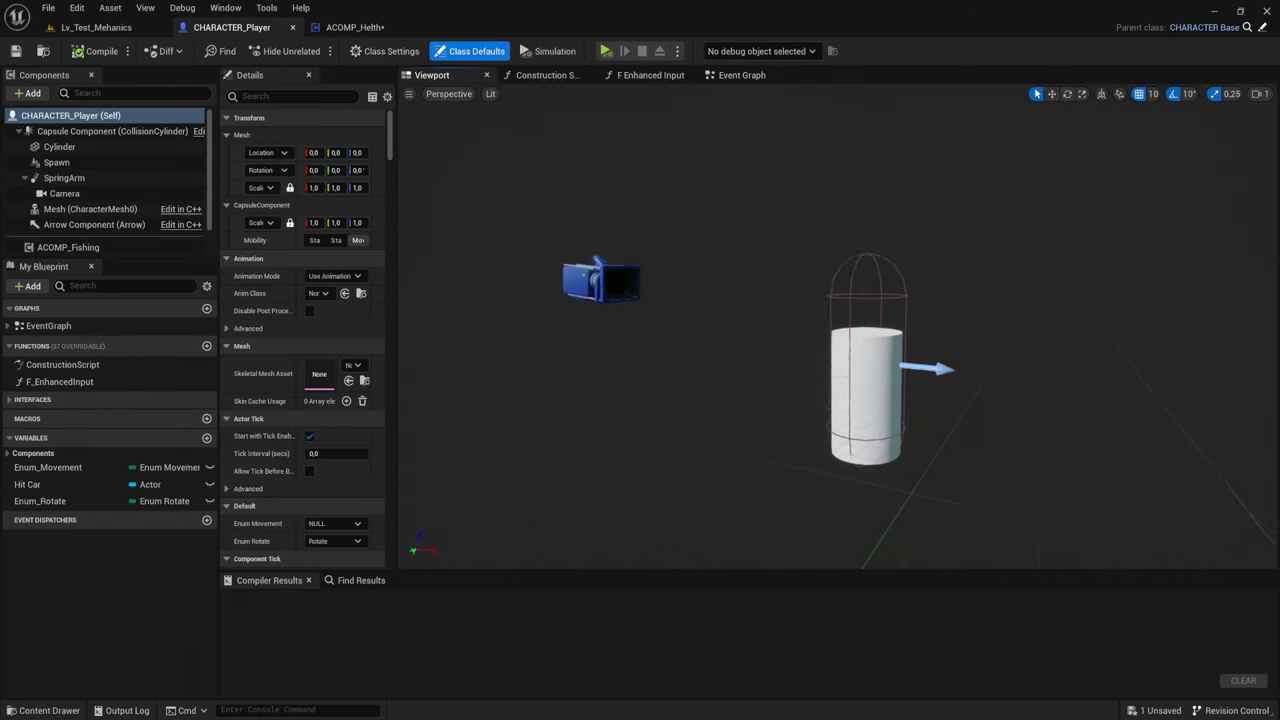
{"action": "right_click_drag", "start_coordinate": [909, 405], "coordinate": [1010, 480]}
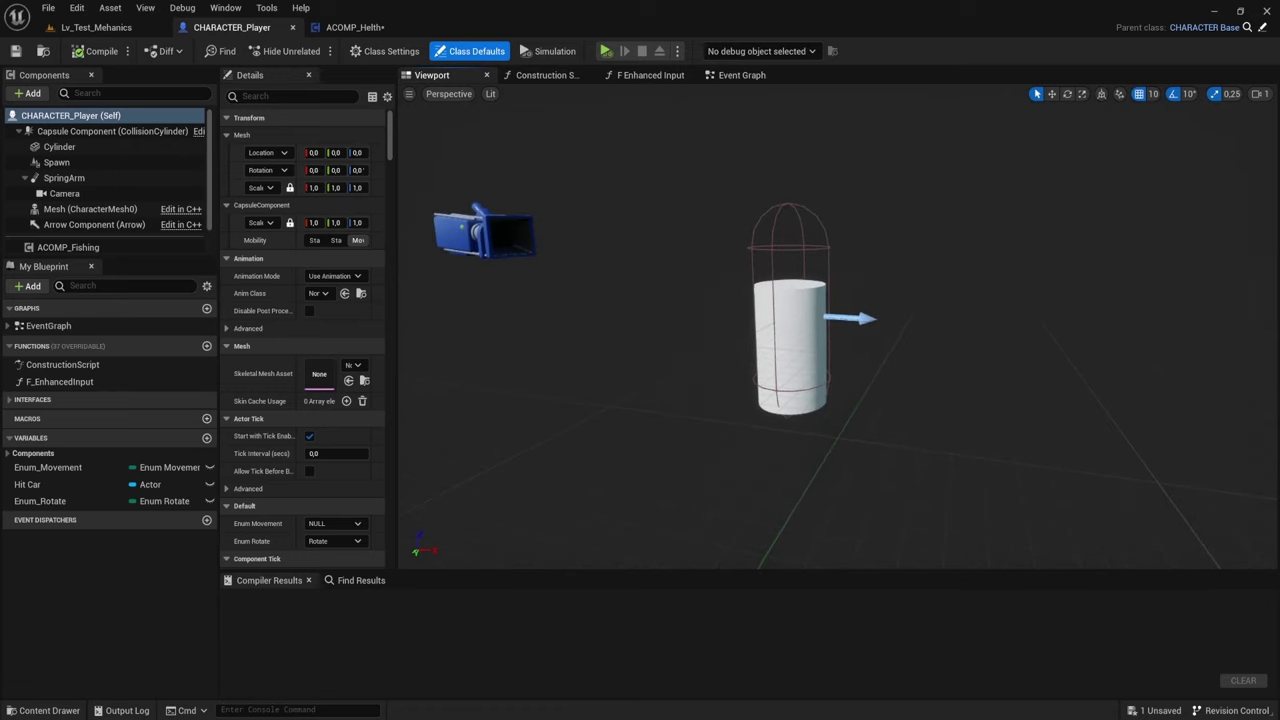
{"action": "left_click", "coordinate": [741, 75]}
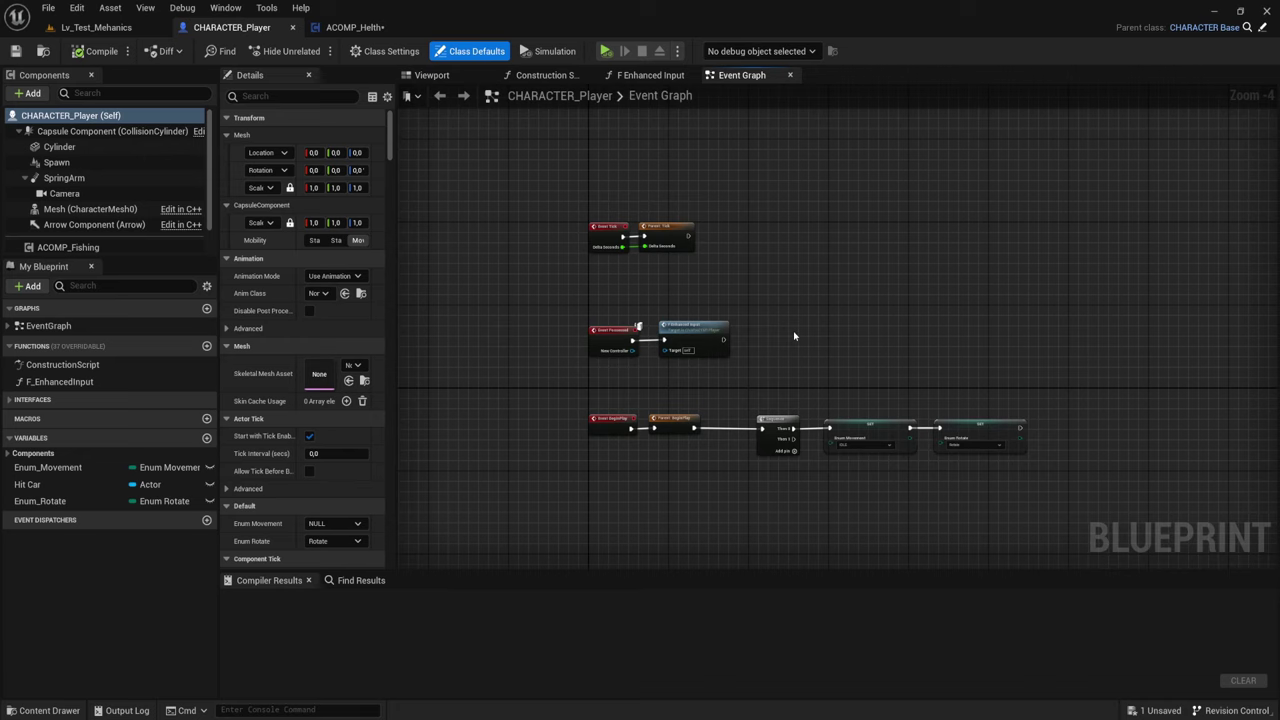
- Search 'Any' and place an Event AnyDamage node in empty graph space
{"action": "mouse_move", "coordinate": [788, 303]}
{"action": "right_mouse_down"}
{"action": "mouse_move", "coordinate": [695, 305]}
{"action": "mouse_move", "coordinate": [862, 348]}
{"action": "mouse_move", "coordinate": [840, 520]}
{"action": "right_mouse_up"}
{"action": "scroll", "coordinate": [695, 305], "scroll_direction": "up", "scroll_amount": 2}
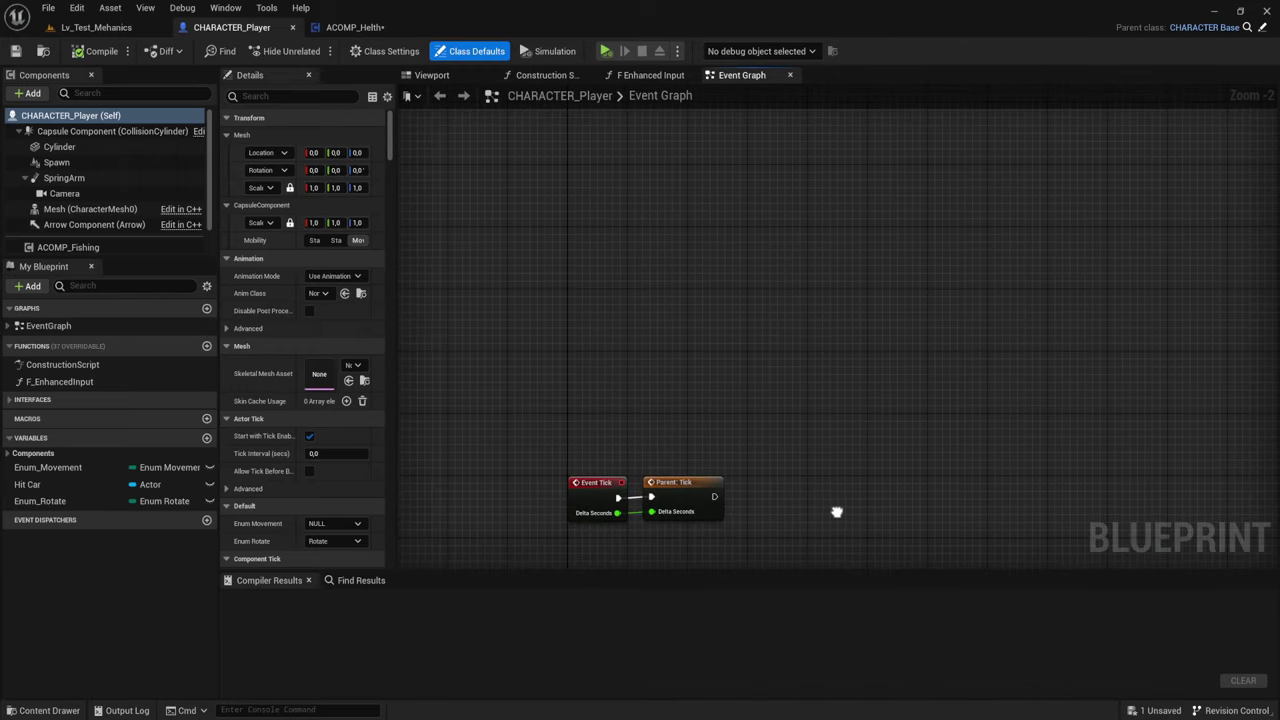
{"action": "right_click", "coordinate": [632, 202]}
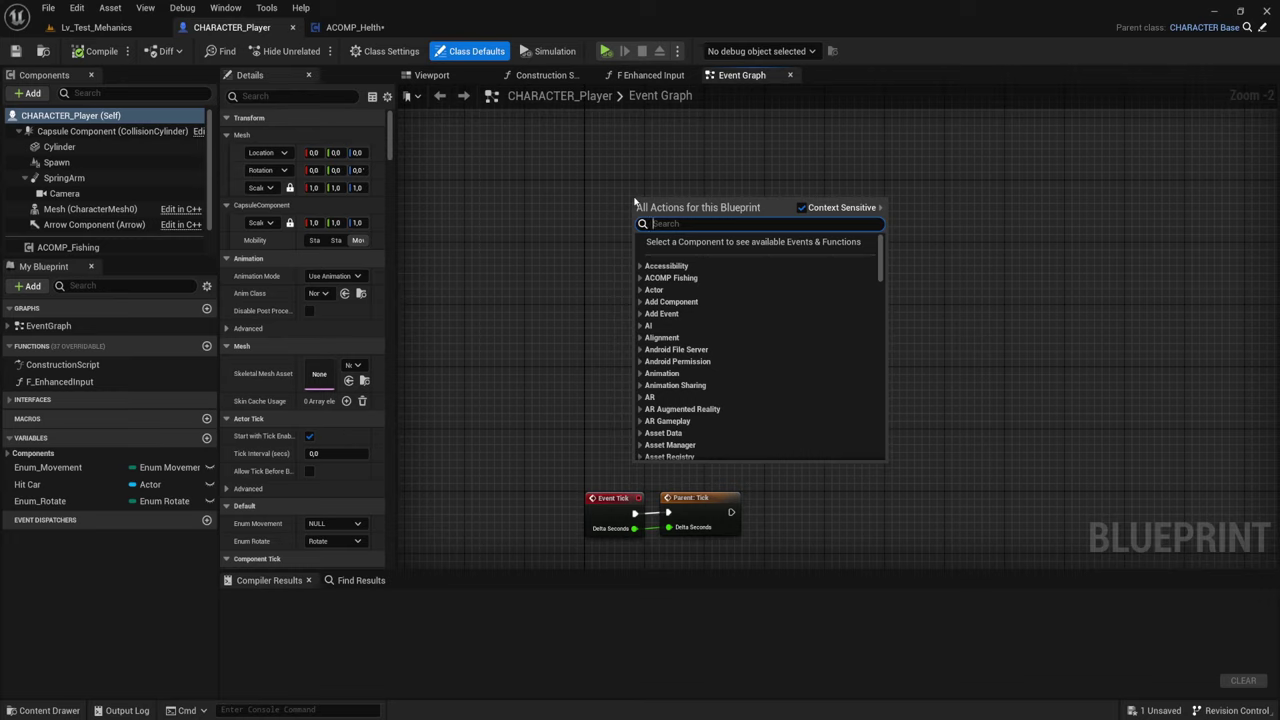
{"action": "type", "text": "en"}
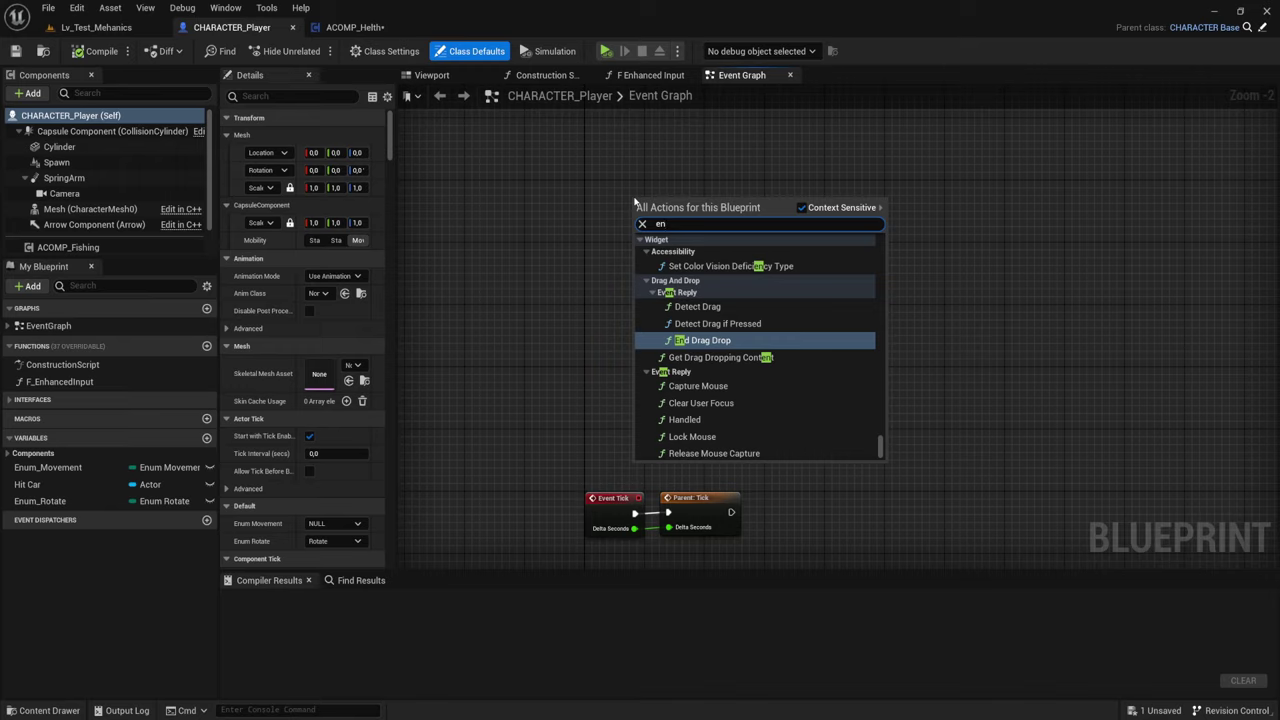
{"action": "type", "text": "y"}
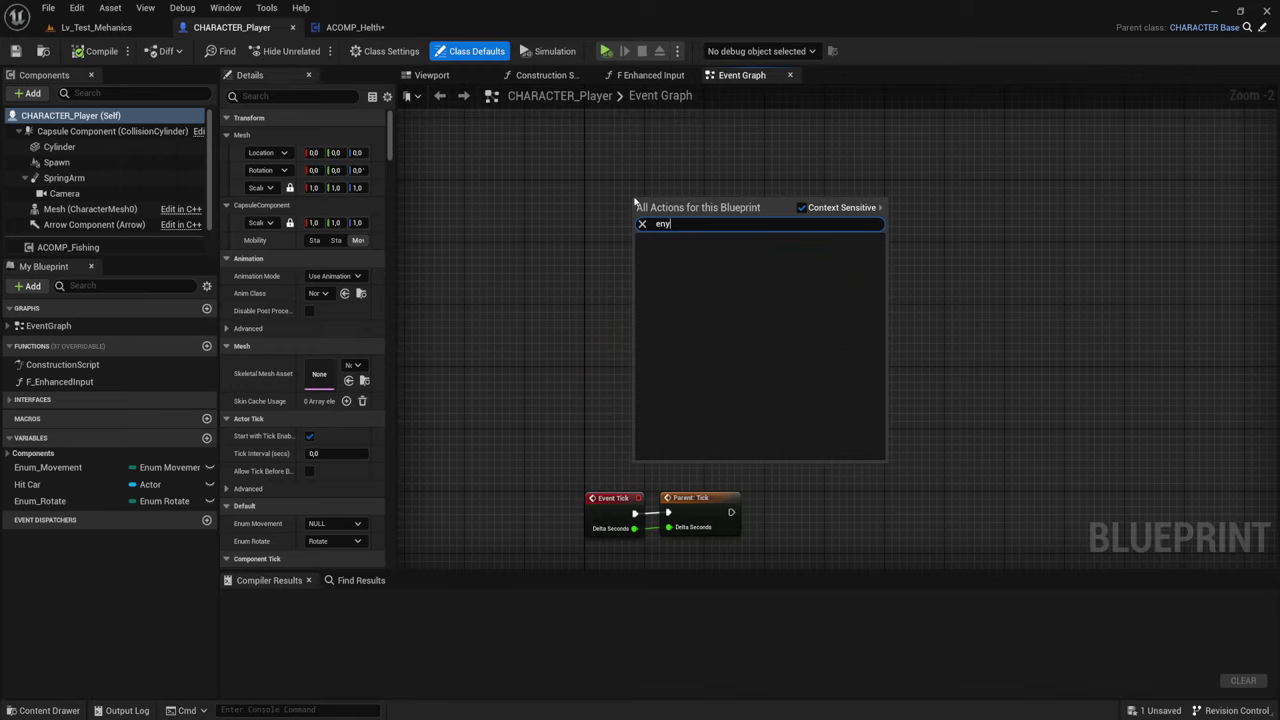
{"action": "key", "text": "BackSpace"}
{"action": "key", "text": "BackSpace"}
{"action": "key", "text": "BackSpace"}
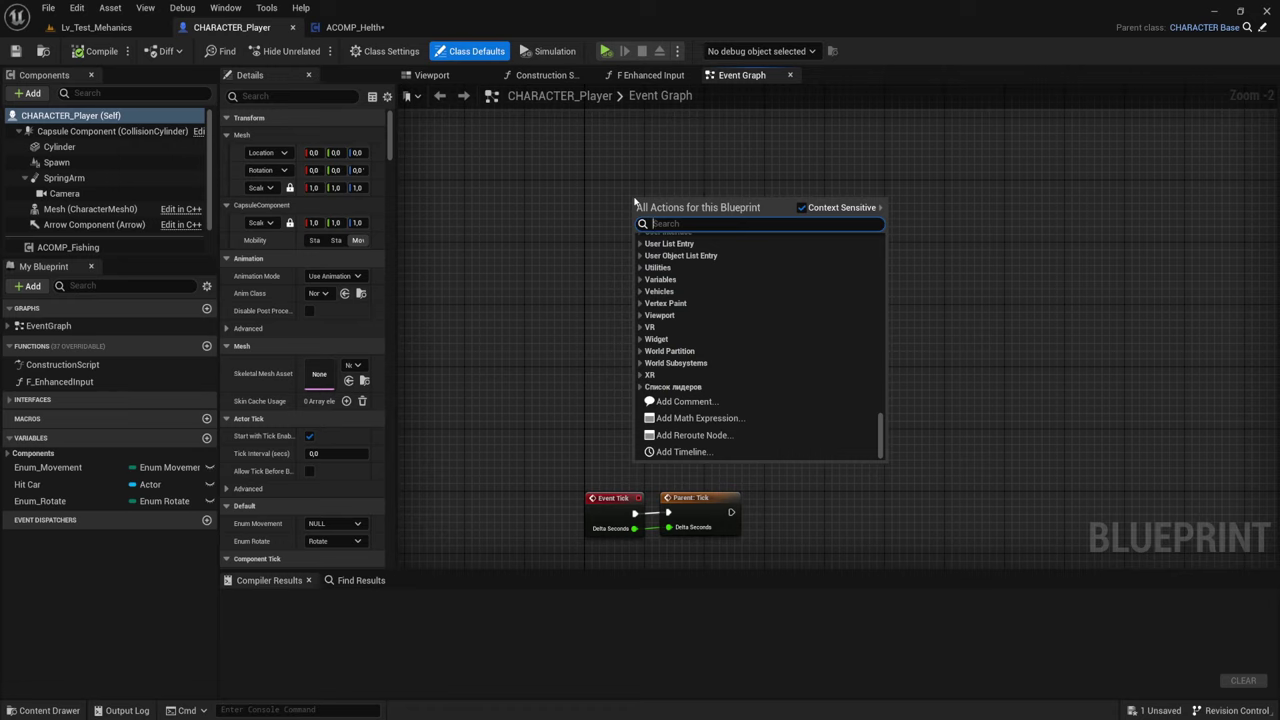
{"action": "type", "text": "Any"}
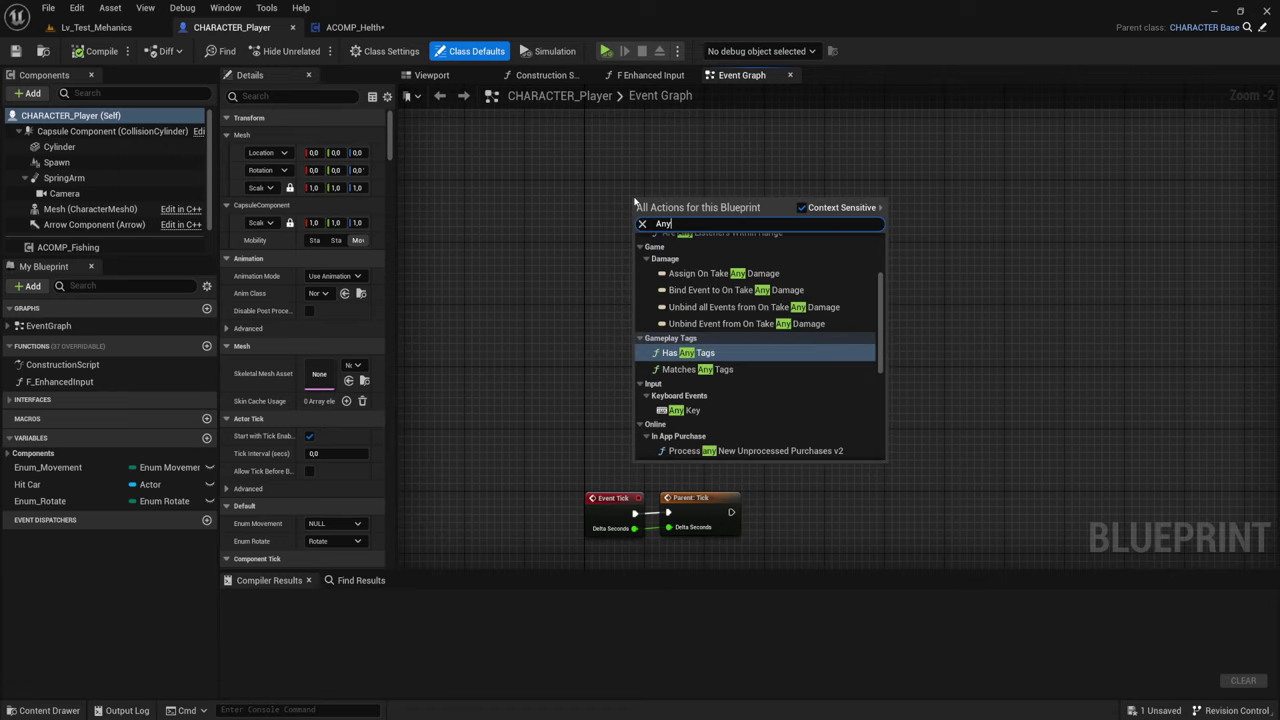
{"action": "scroll", "coordinate": [720, 319], "scroll_direction": "up", "scroll_amount": 2}
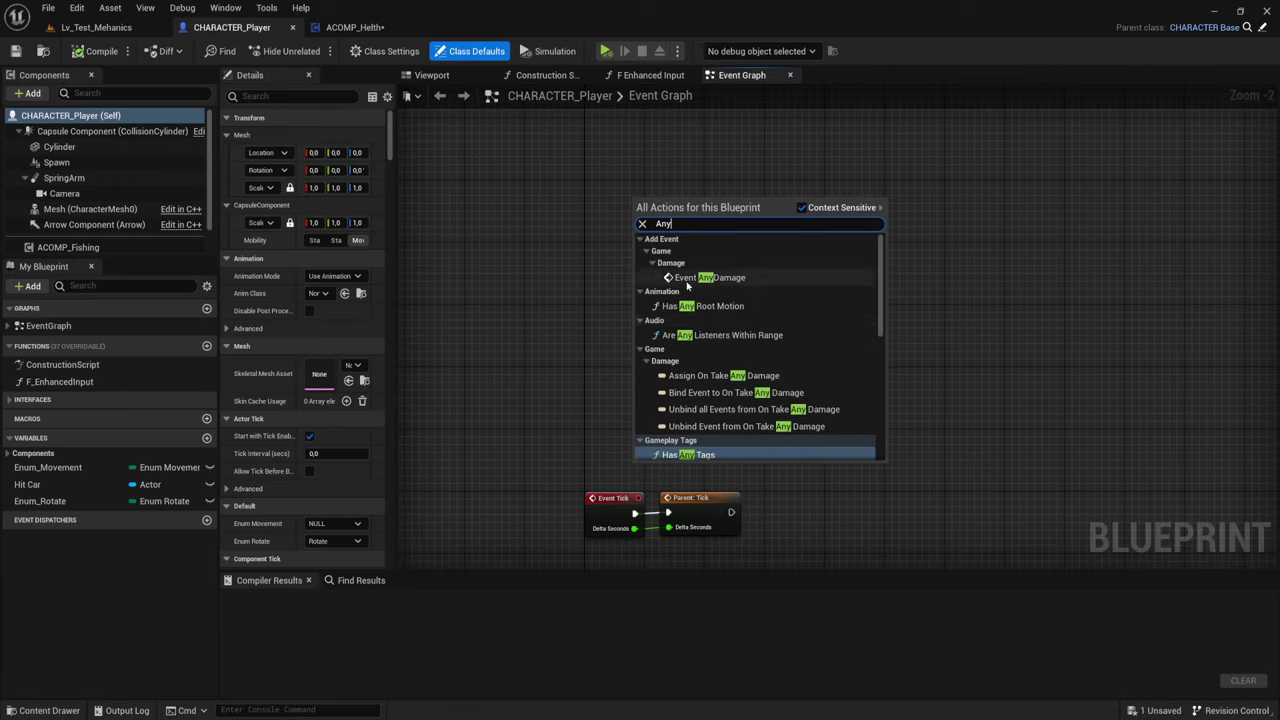
{"action": "left_click", "coordinate": [706, 277]}
{"action": "scroll", "coordinate": [773, 223], "scroll_direction": "up", "scroll_amount": 2}
{"action": "mouse_move", "coordinate": [679, 219]}
{"action": "right_mouse_down"}
{"action": "mouse_move", "coordinate": [617, 240]}
{"action": "mouse_move", "coordinate": [754, 316]}
{"action": "mouse_move", "coordinate": [730, 294]}
{"action": "right_mouse_up"}
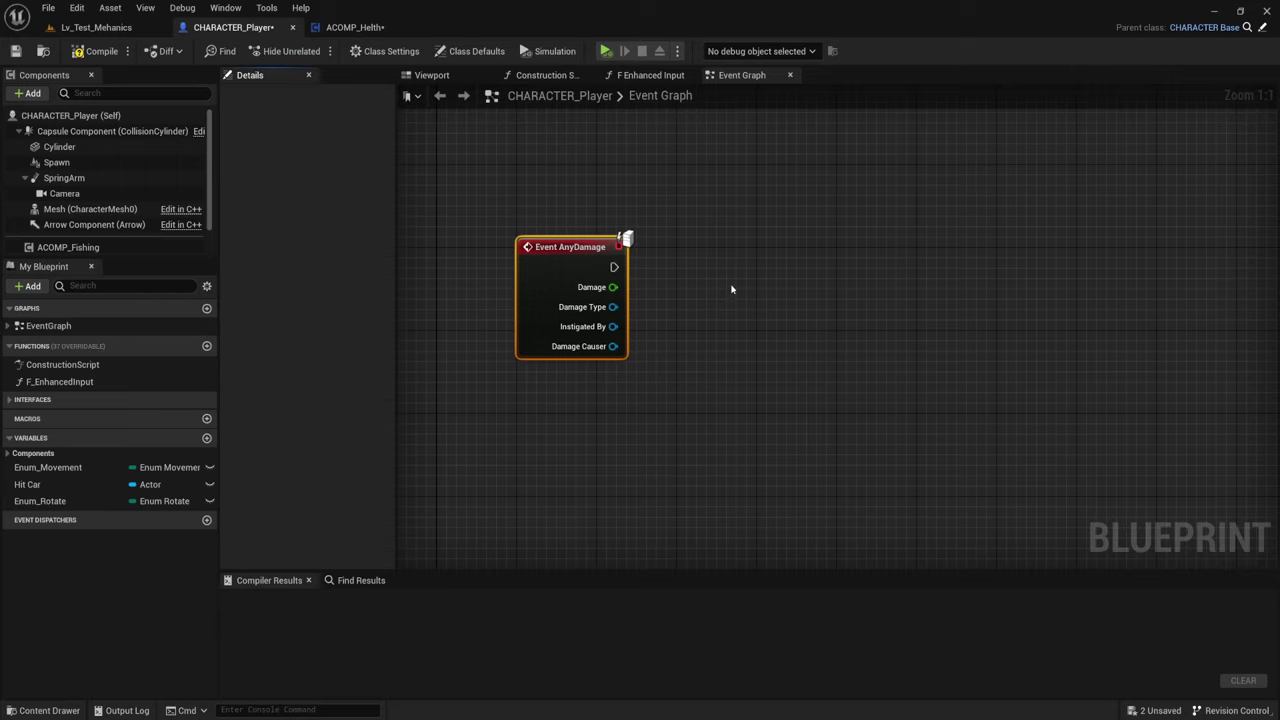
- Add the ACOMP_Helth component via the 'Acomp' search and remove a stray Character Movement node
{"action": "scroll", "coordinate": [50, 200], "scroll_direction": "down", "scroll_amount": 1}
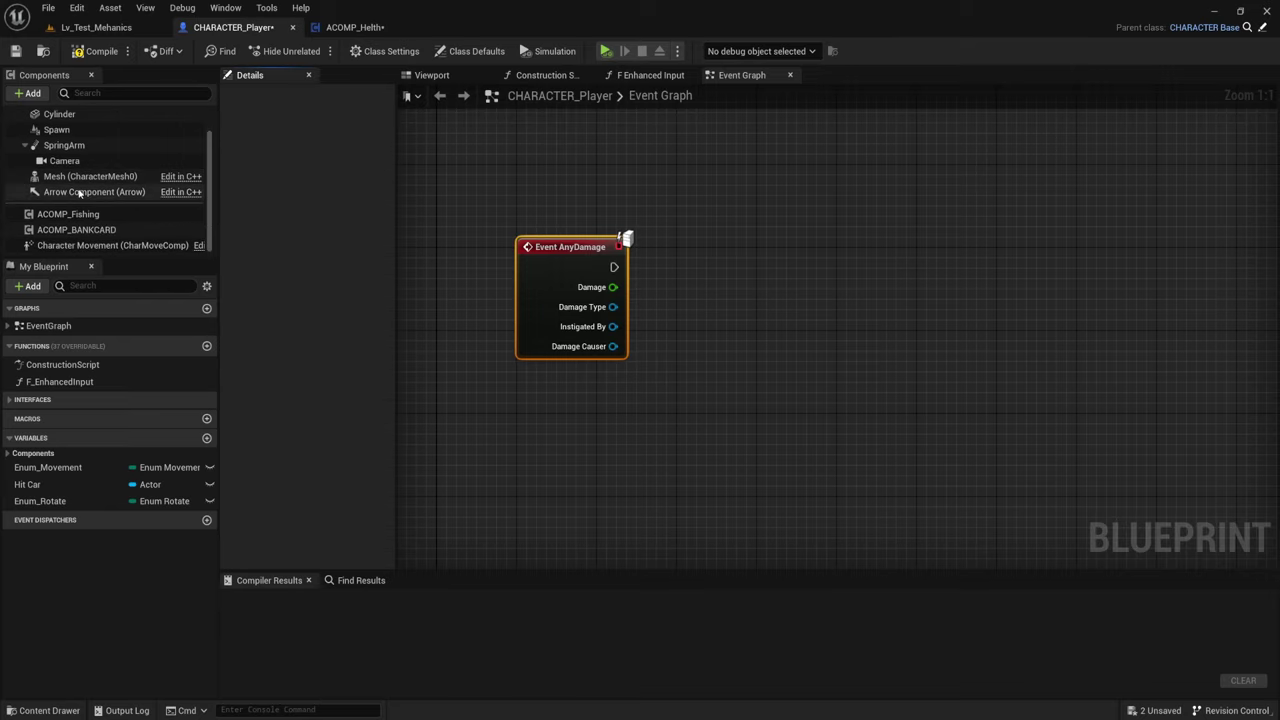
{"action": "left_click", "coordinate": [31, 95]}
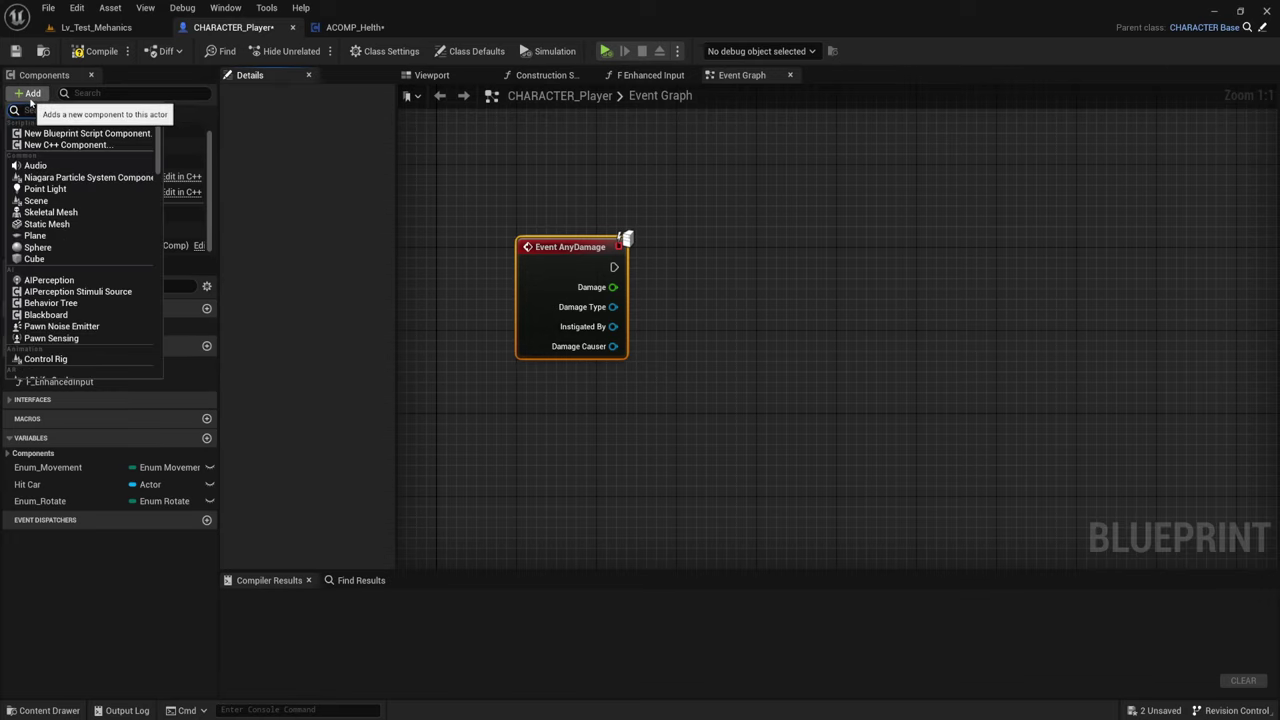
{"action": "type", "text": "Ac"}
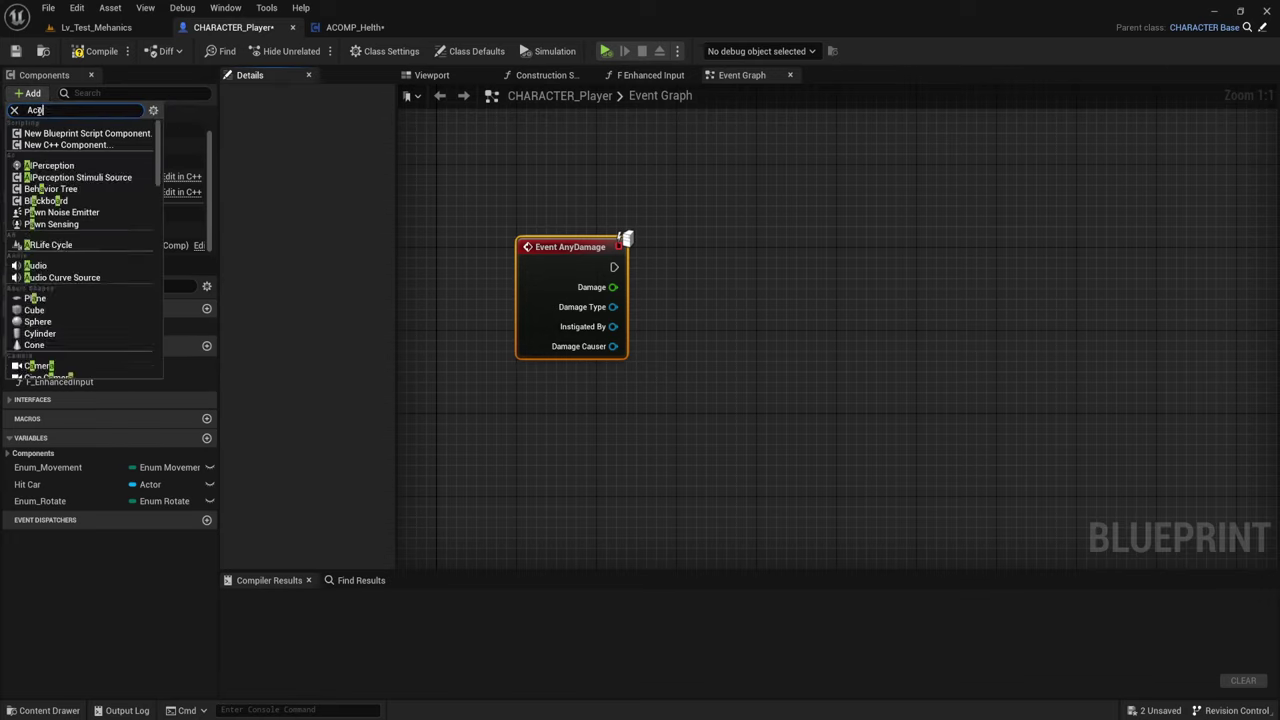
{"action": "type", "text": "omp"}
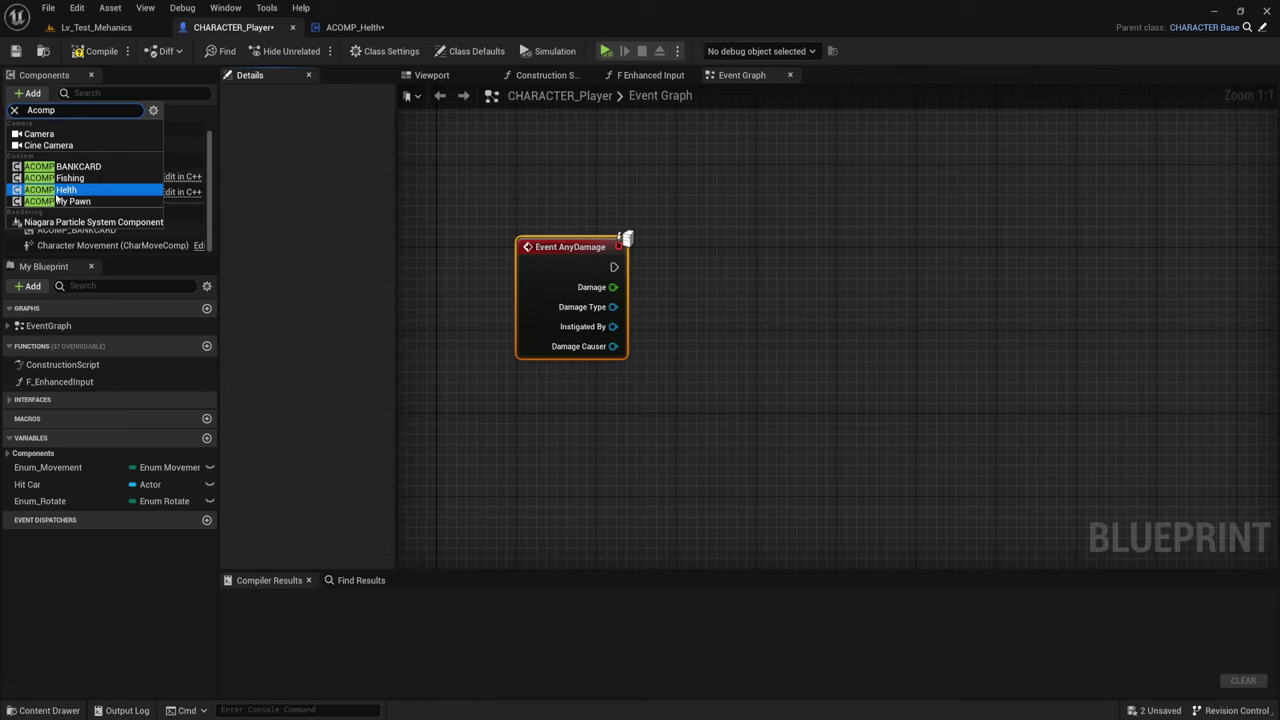
{"action": "left_click", "coordinate": [61, 193]}
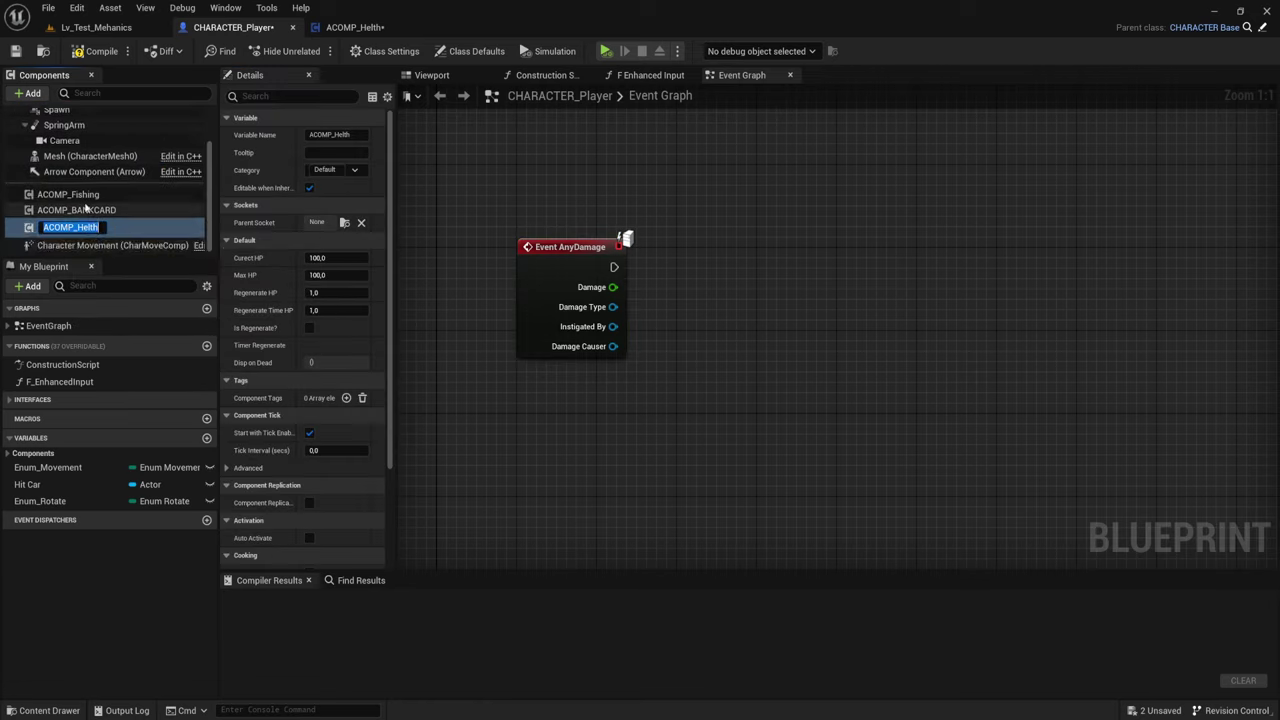
{"action": "left_click", "coordinate": [98, 226]}
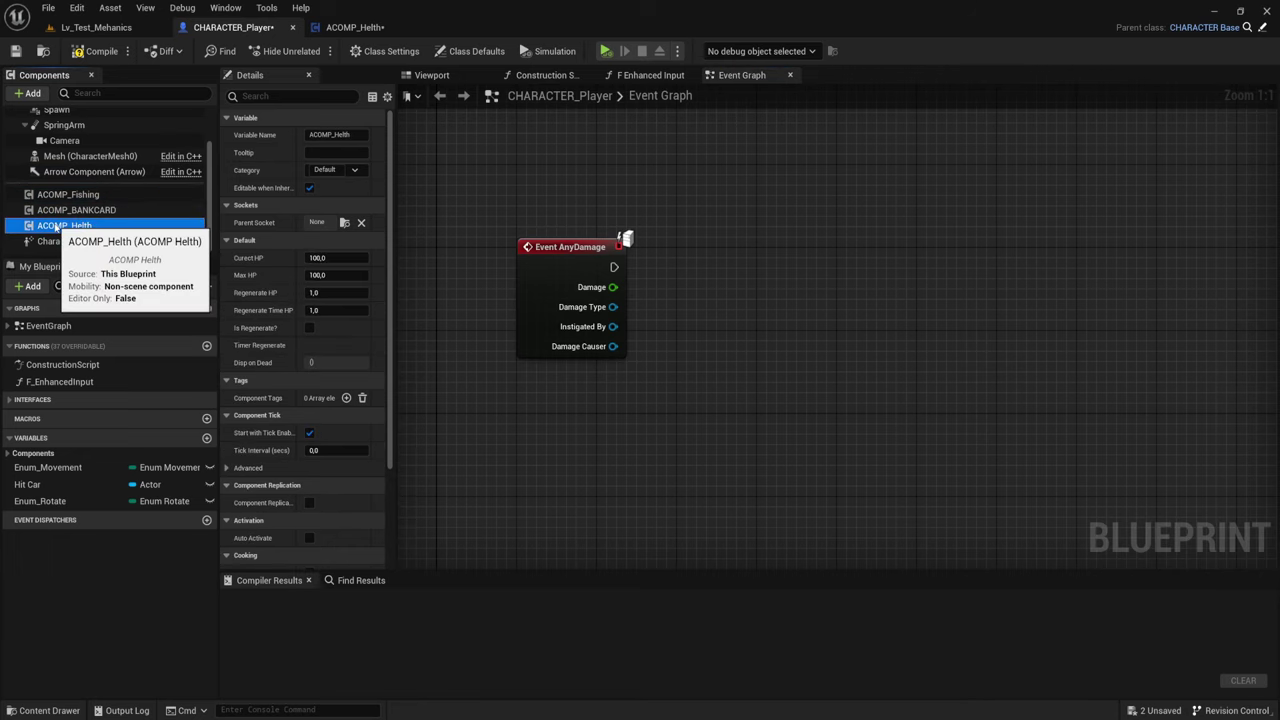
{"action": "left_click_drag", "start_coordinate": [100, 241], "coordinate": [662, 354]}
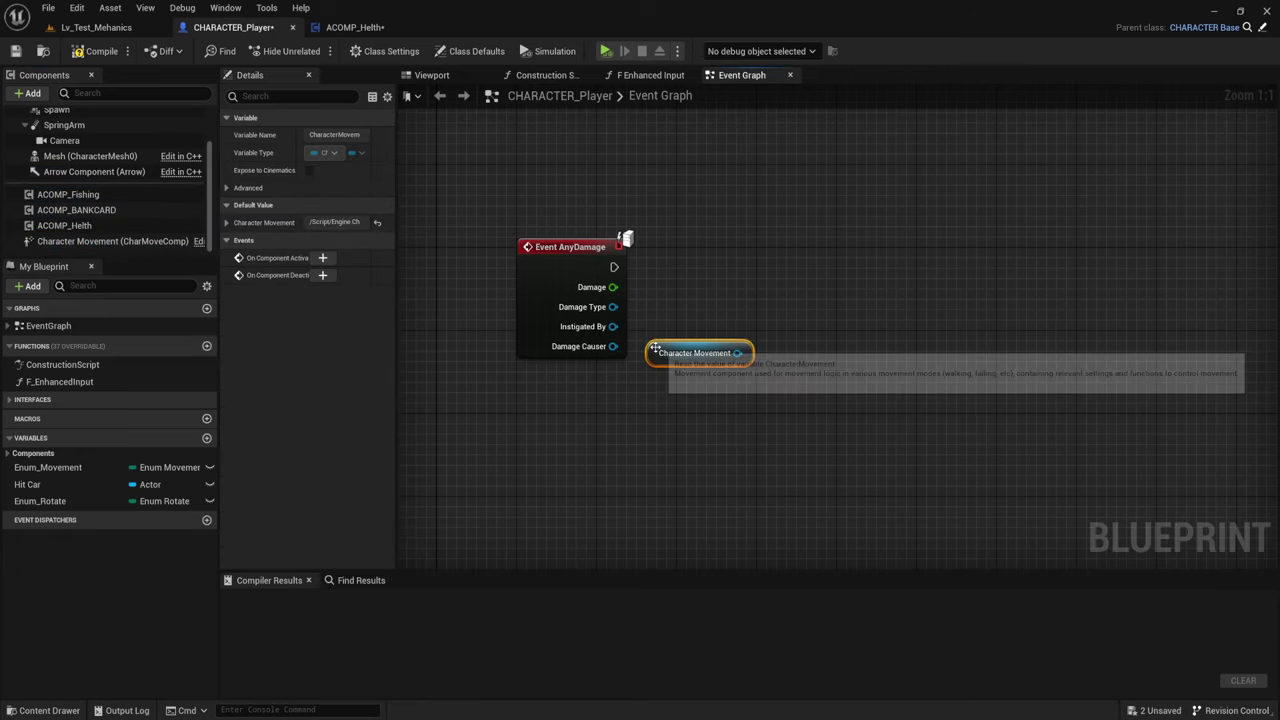
{"action": "key", "text": "Delete"}
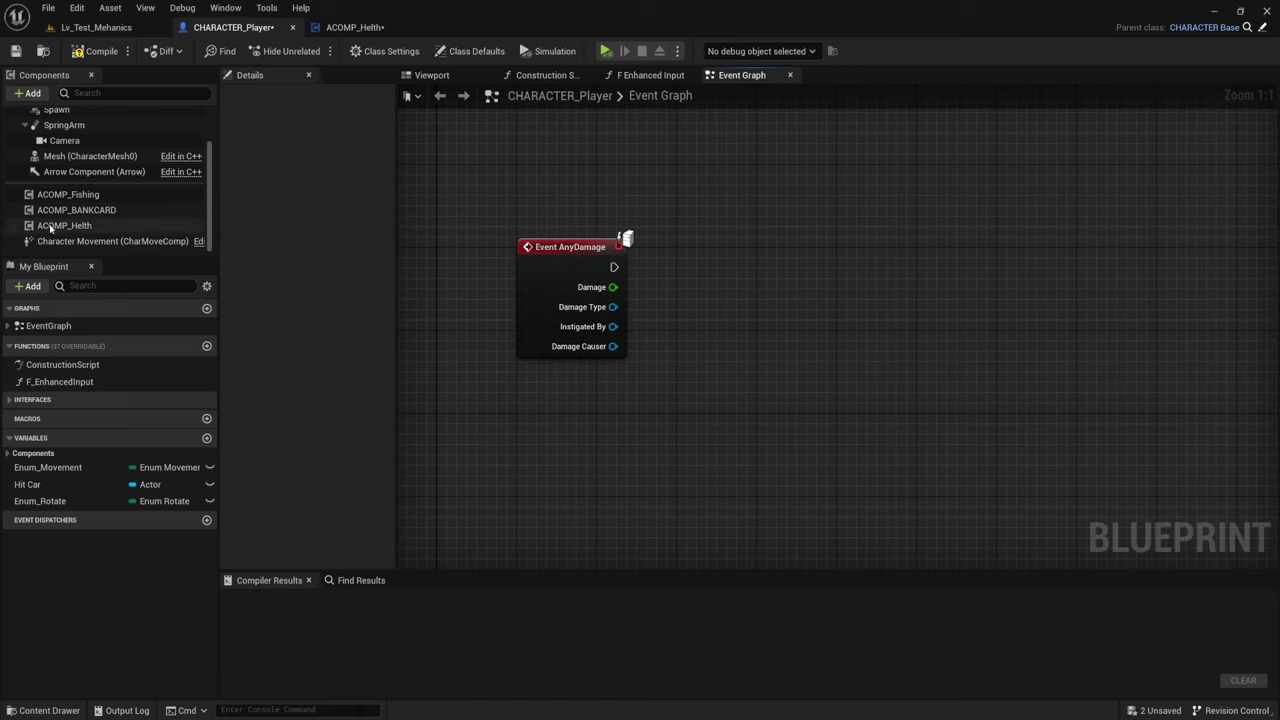
{"action": "mouse_move", "coordinate": [70, 225]}
{"action": "left_mouse_down"}
{"action": "mouse_move", "coordinate": [685, 344]}
{"action": "mouse_move", "coordinate": [733, 258]}
{"action": "left_mouse_up"}
{"action": "type", "text": "re"}
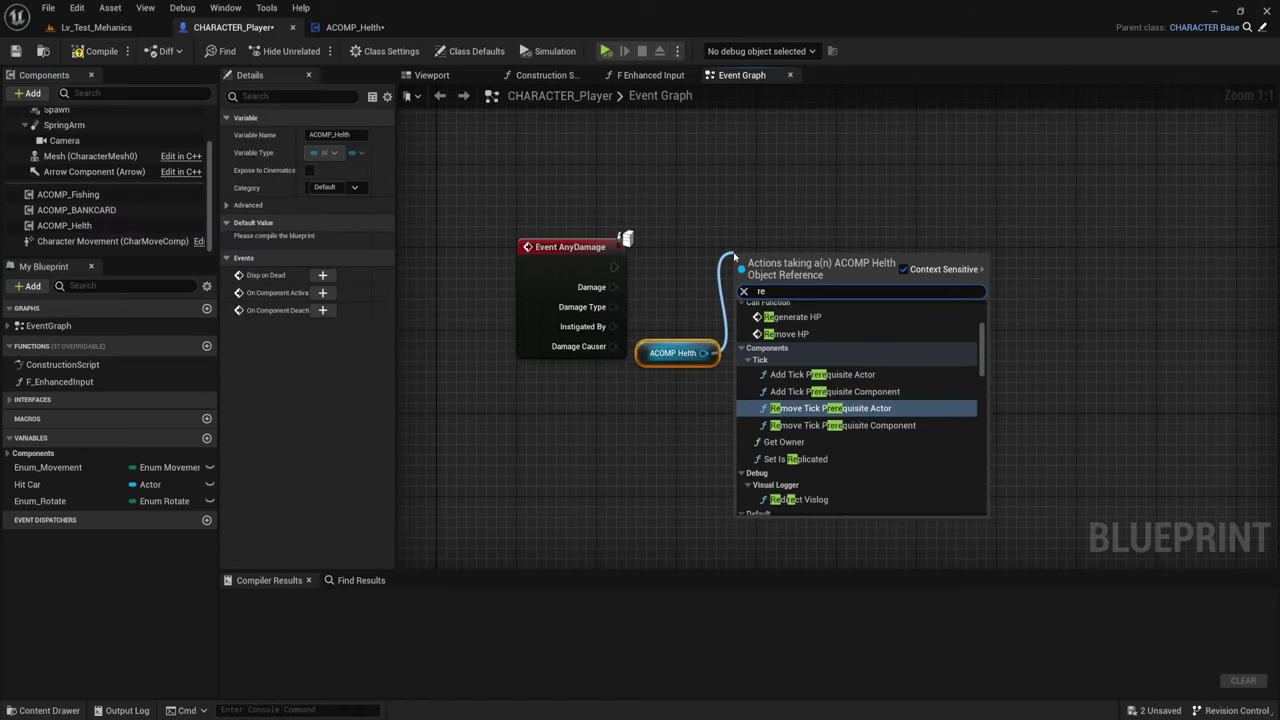
{"action": "type", "text": "mo"}
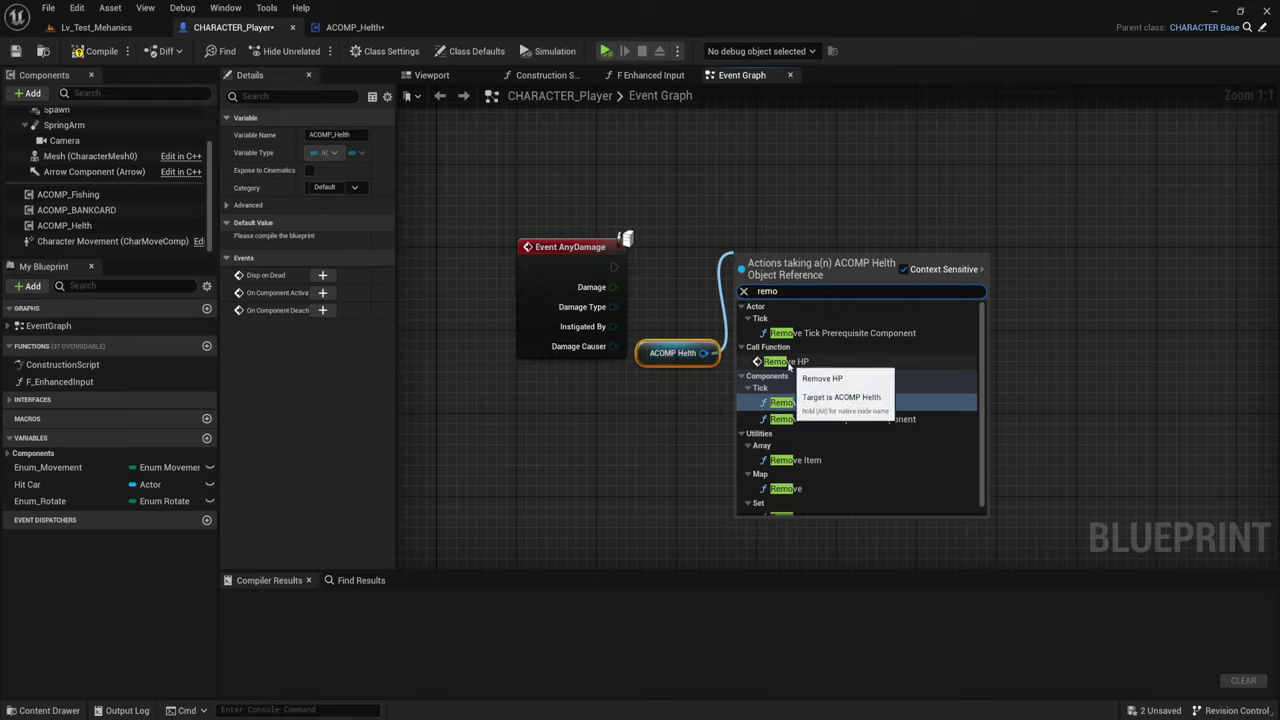
{"action": "left_click", "coordinate": [789, 363]}
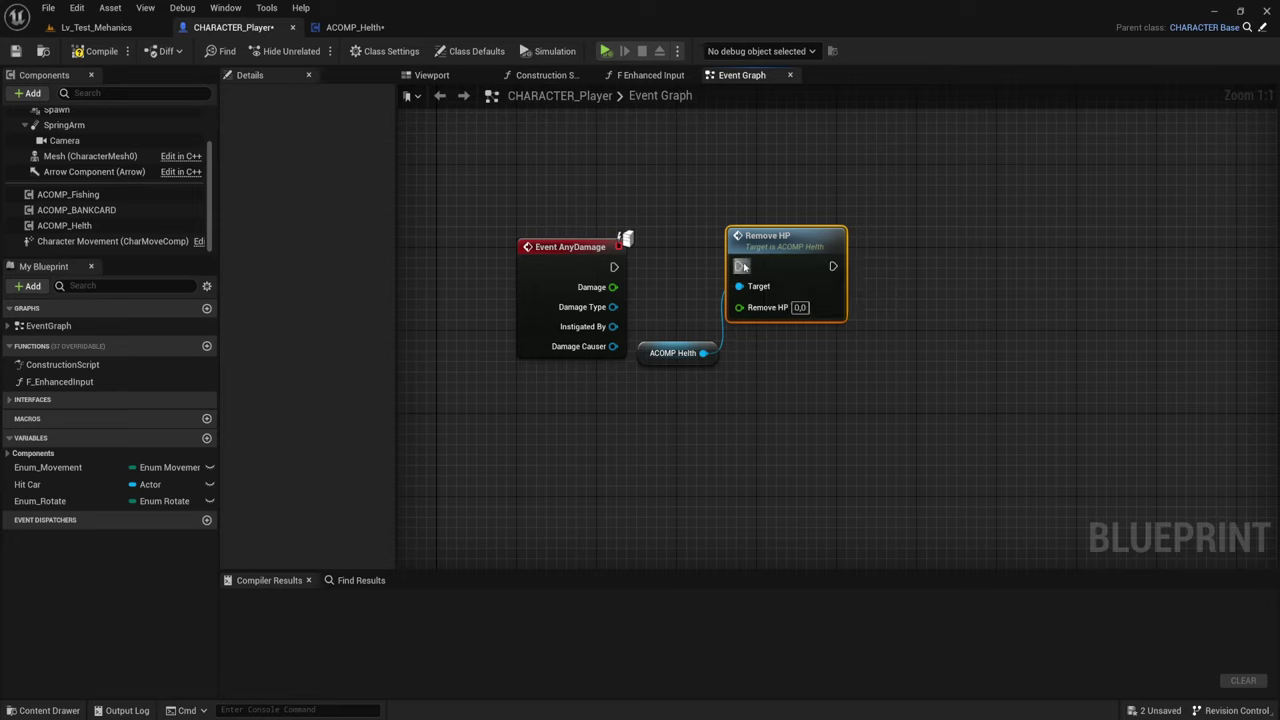
{"action": "mouse_move", "coordinate": [741, 266]}
{"action": "left_mouse_down"}
{"action": "mouse_move", "coordinate": [614, 267]}
{"action": "mouse_move", "coordinate": [738, 307]}
{"action": "left_mouse_up"}
{"action": "left_click_drag", "start_coordinate": [571, 178], "coordinate": [631, 407]}
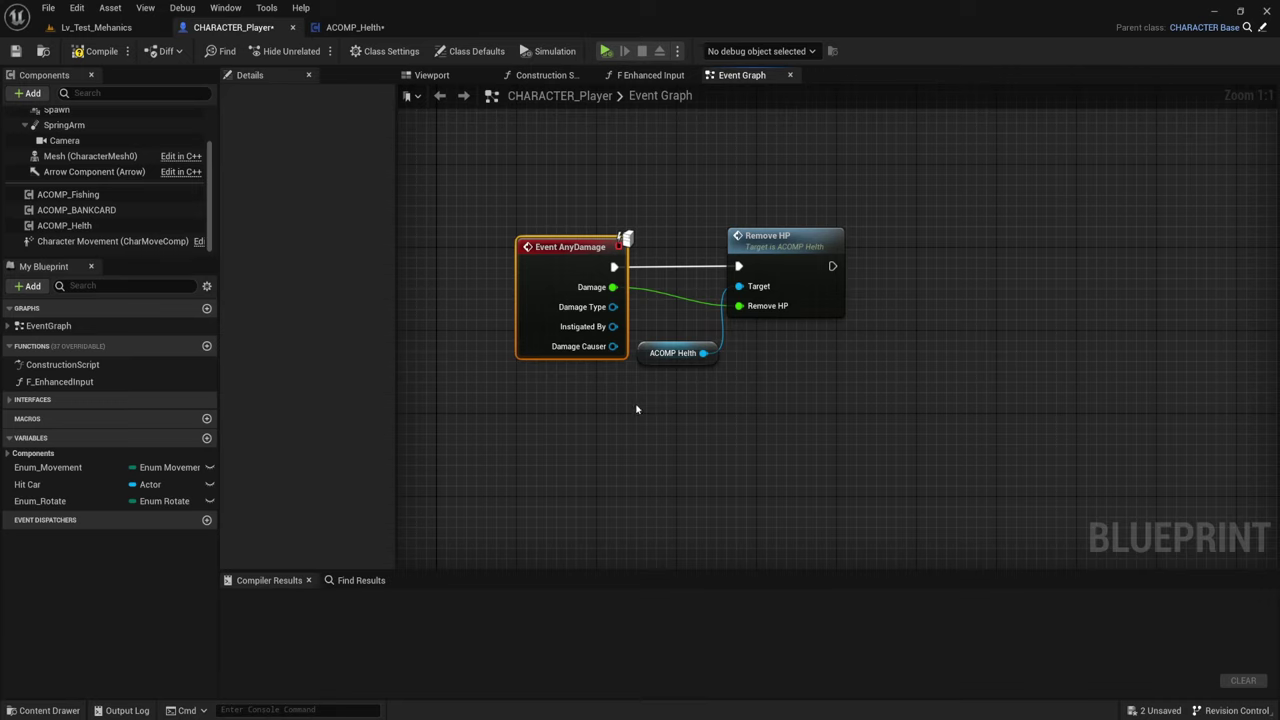
{"action": "left_click_drag", "start_coordinate": [567, 412], "coordinate": [576, 208]}
{"action": "right_click_drag", "start_coordinate": [788, 354], "coordinate": [788, 370]}
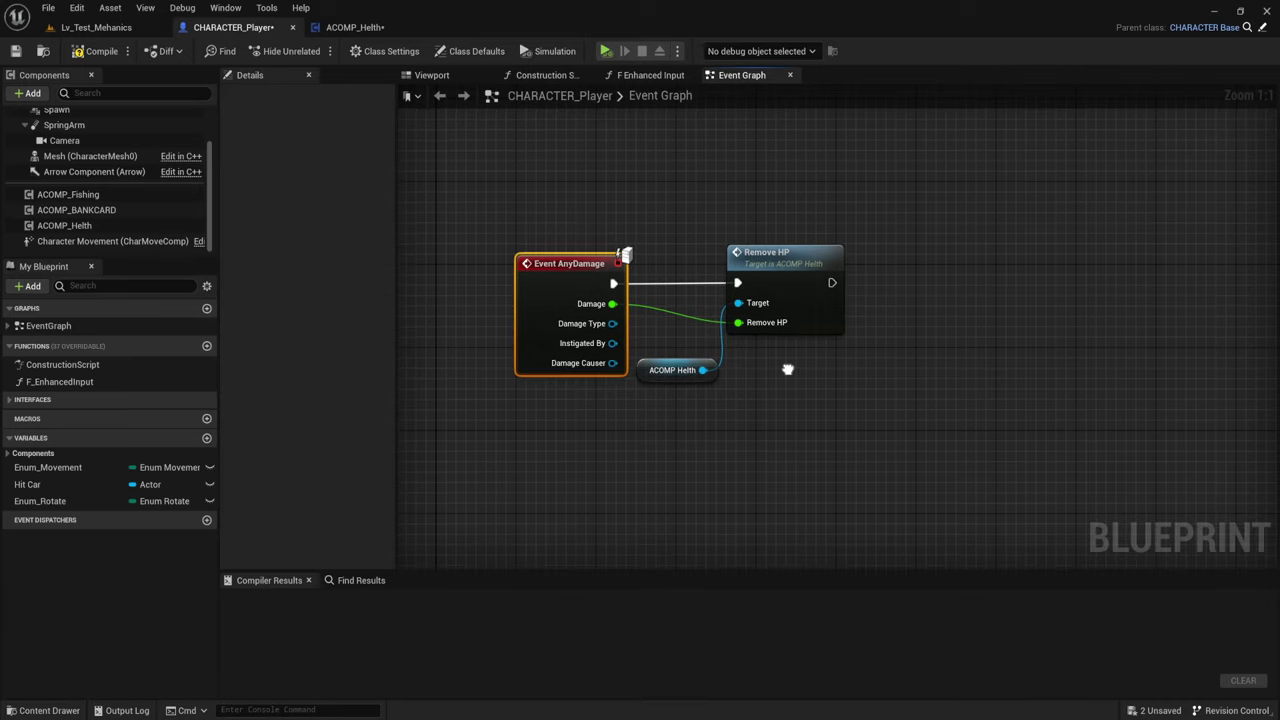
{"action": "scroll", "coordinate": [786, 388], "scroll_direction": "down", "scroll_amount": 2}
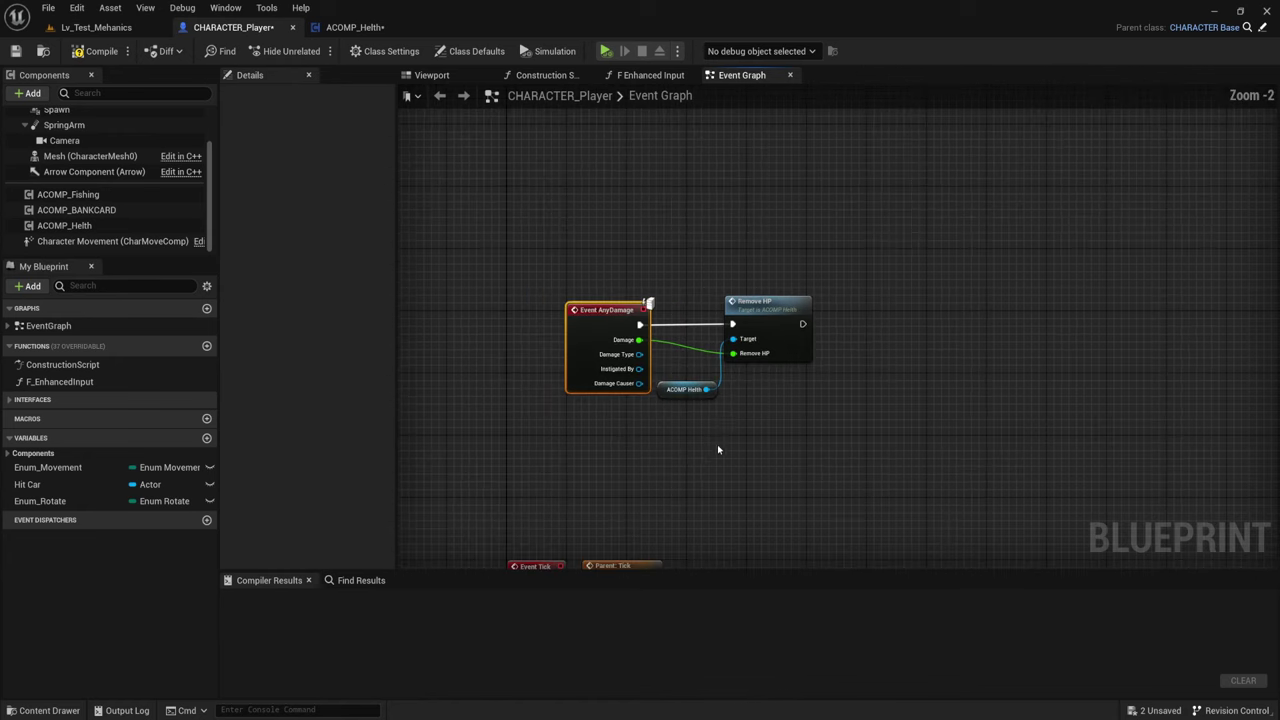
{"action": "right_click_drag", "start_coordinate": [717, 444], "coordinate": [685, 410]}
{"action": "mouse_move", "coordinate": [567, 418]}
{"action": "left_mouse_down"}
{"action": "mouse_move", "coordinate": [781, 279]}
{"action": "mouse_move", "coordinate": [735, 164]}
{"action": "left_mouse_up"}
- Add a Disp on Dead event from the ACOMP_Helth component's Details events
{"action": "scroll", "coordinate": [670, 282], "scroll_direction": "up", "scroll_amount": 2}
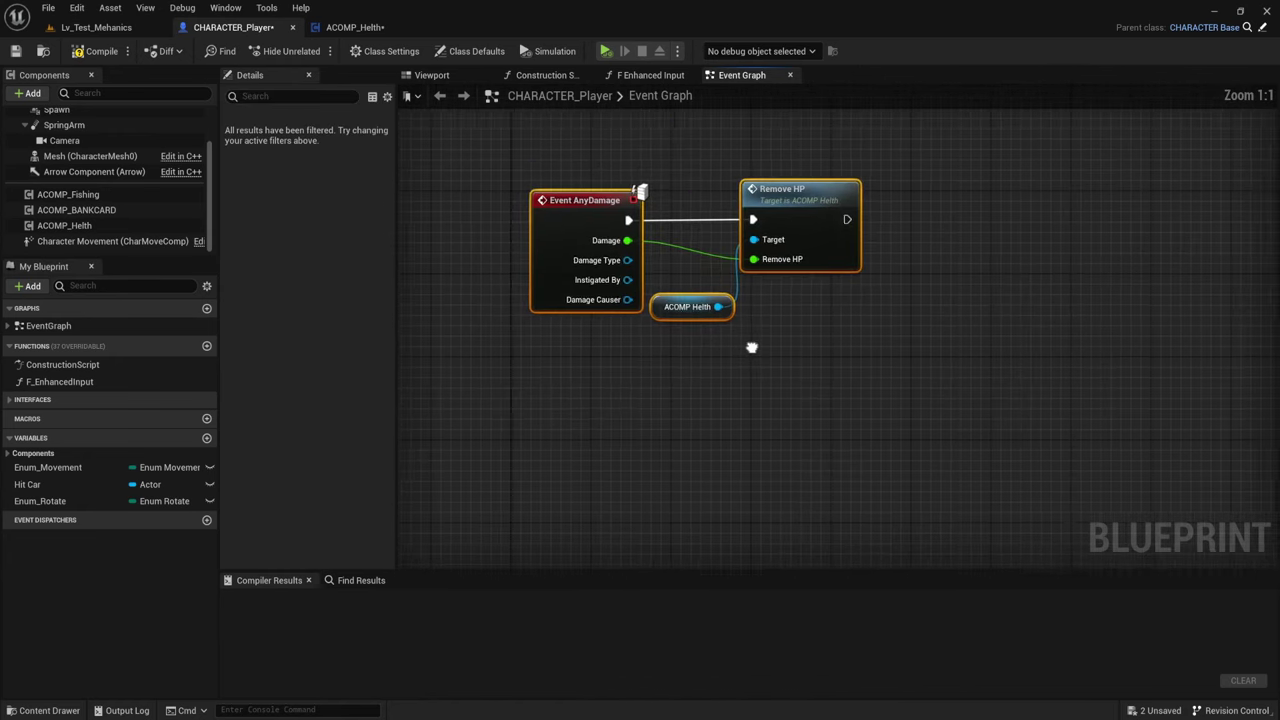
{"action": "right_click_drag", "start_coordinate": [749, 346], "coordinate": [782, 333]}
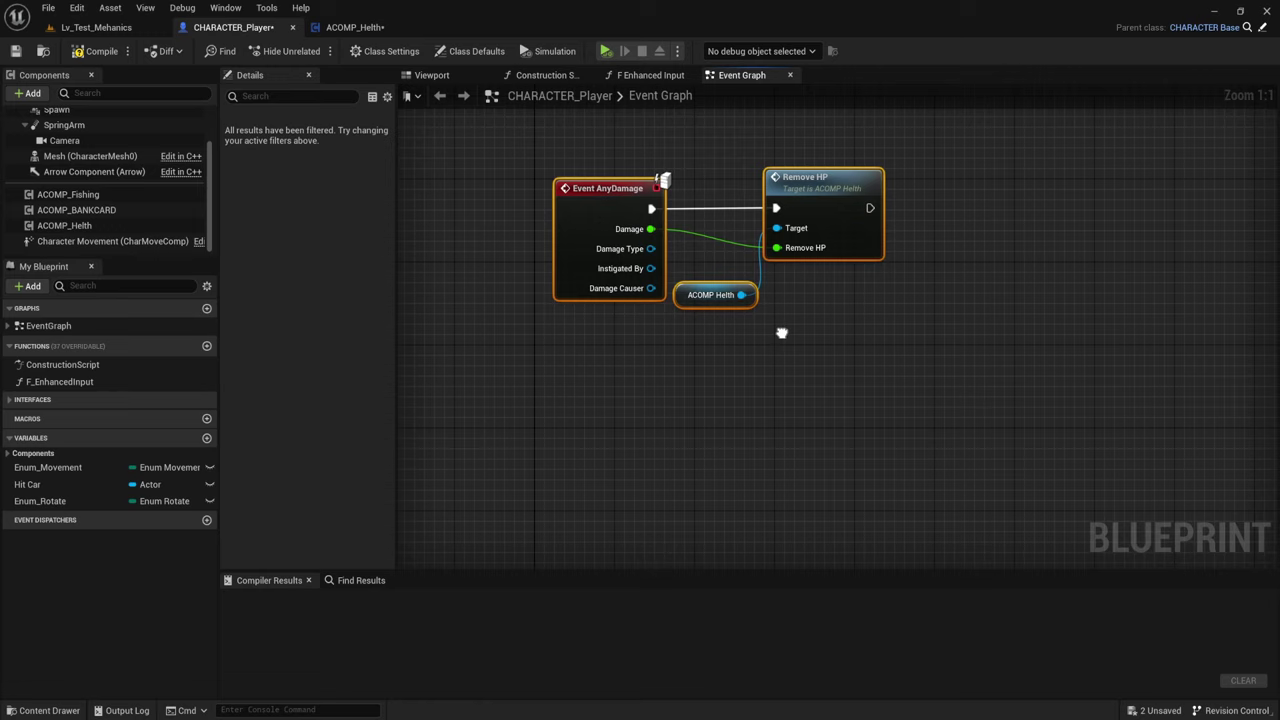
{"action": "left_click", "coordinate": [59, 226]}
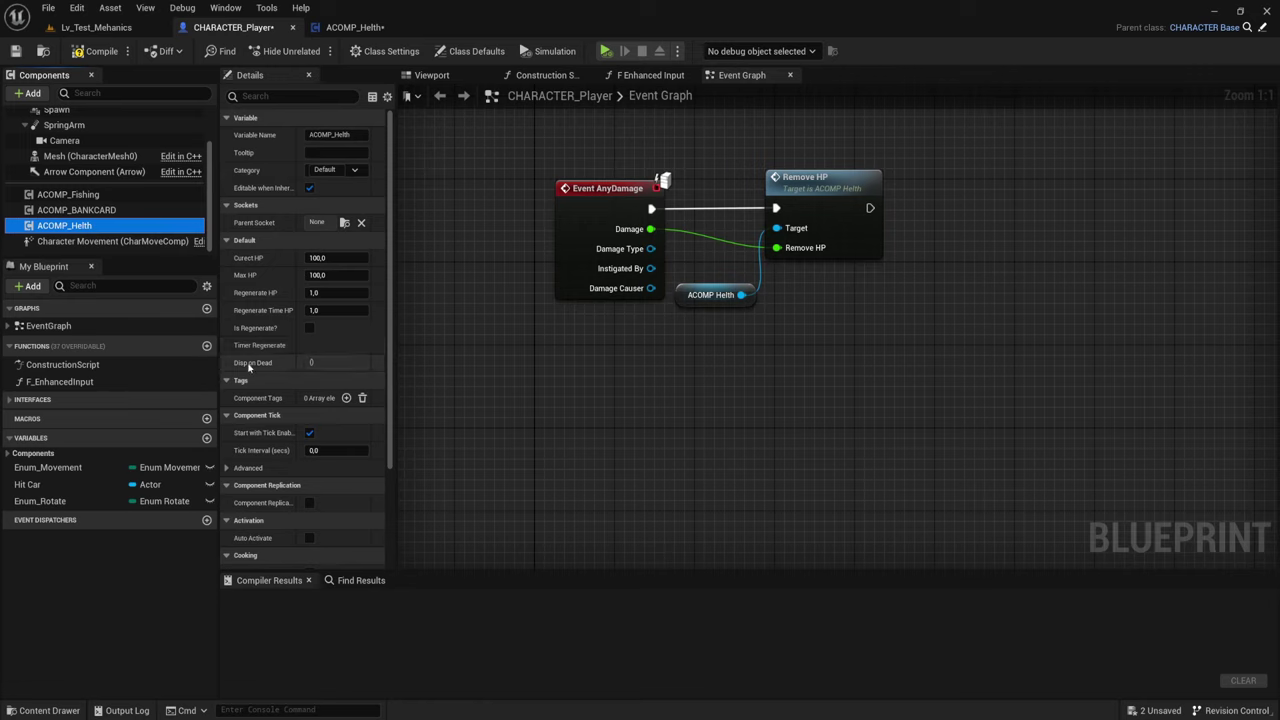
{"action": "scroll", "coordinate": [250, 360], "scroll_direction": "down", "scroll_amount": 3}
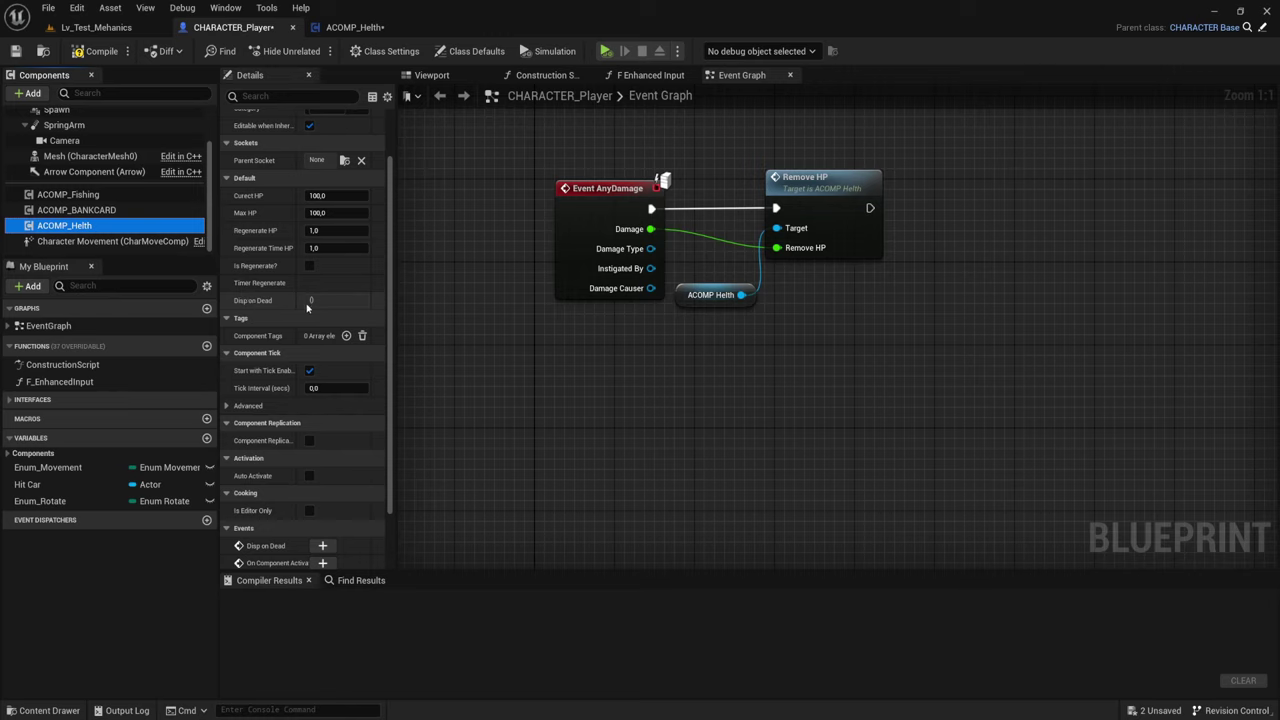
{"action": "scroll", "coordinate": [307, 308], "scroll_direction": "down", "scroll_amount": 3}
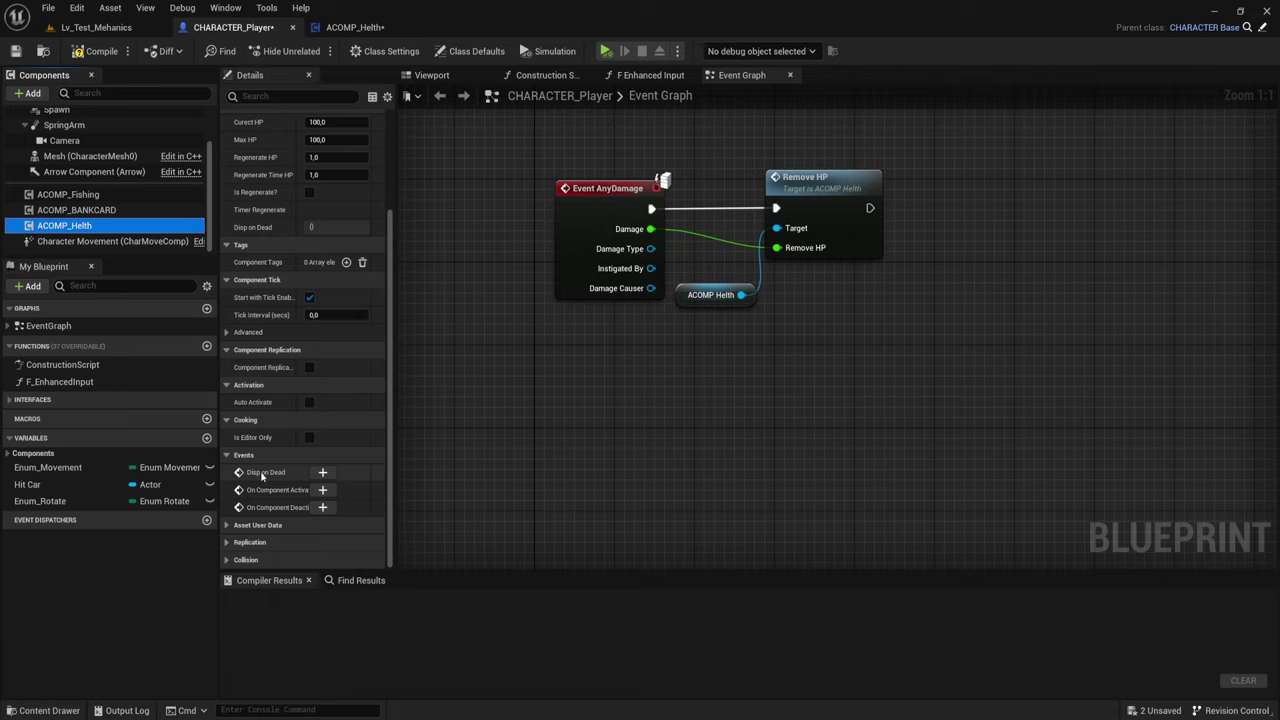
{"action": "left_click", "coordinate": [323, 474]}
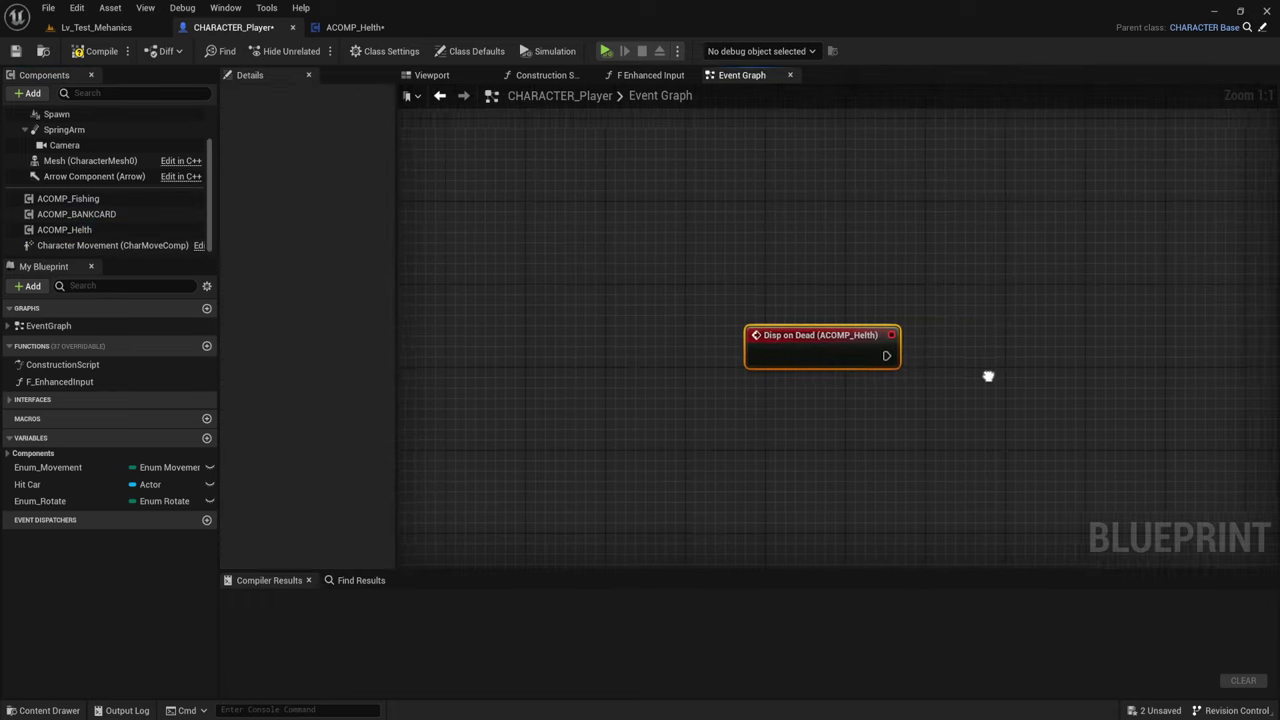
- Position the Disp on Dead node neatly below the Event AnyDamage nodes
{"action": "scroll", "coordinate": [851, 373], "scroll_direction": "down", "scroll_amount": 5}
{"action": "right_click_drag", "start_coordinate": [851, 373], "coordinate": [718, 411]}
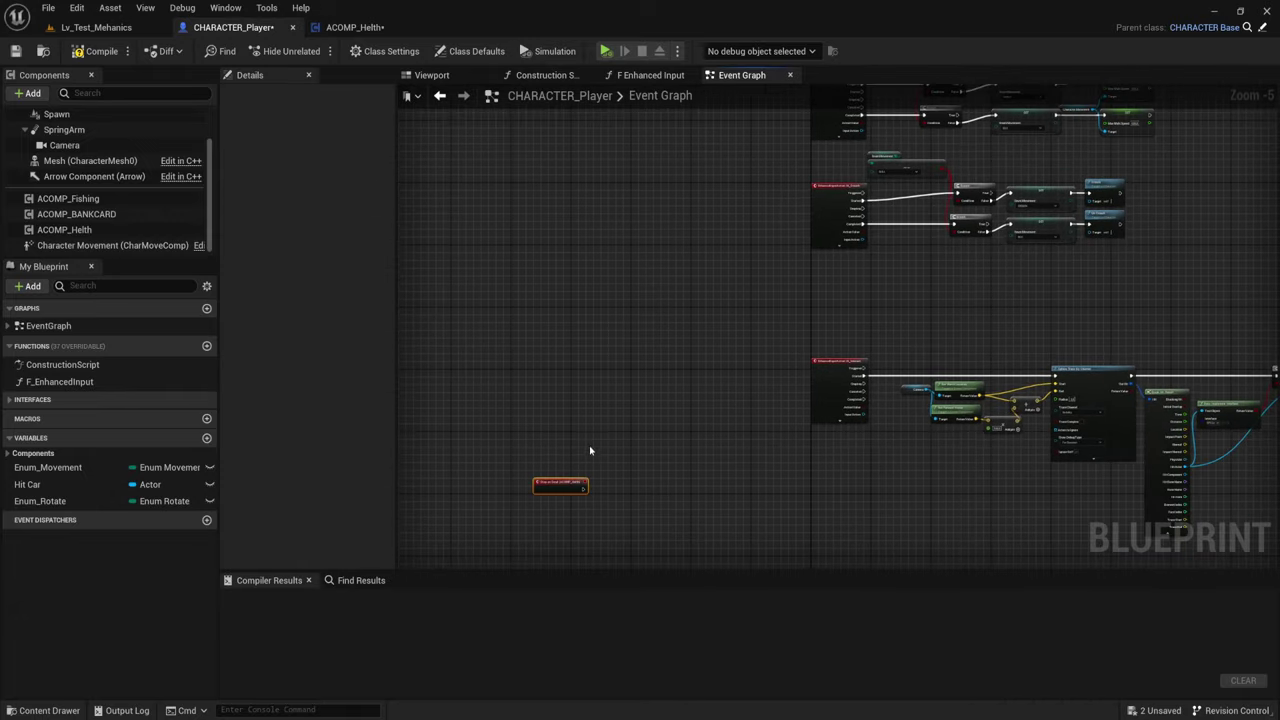
{"action": "left_click_drag", "start_coordinate": [553, 488], "coordinate": [657, 187]}
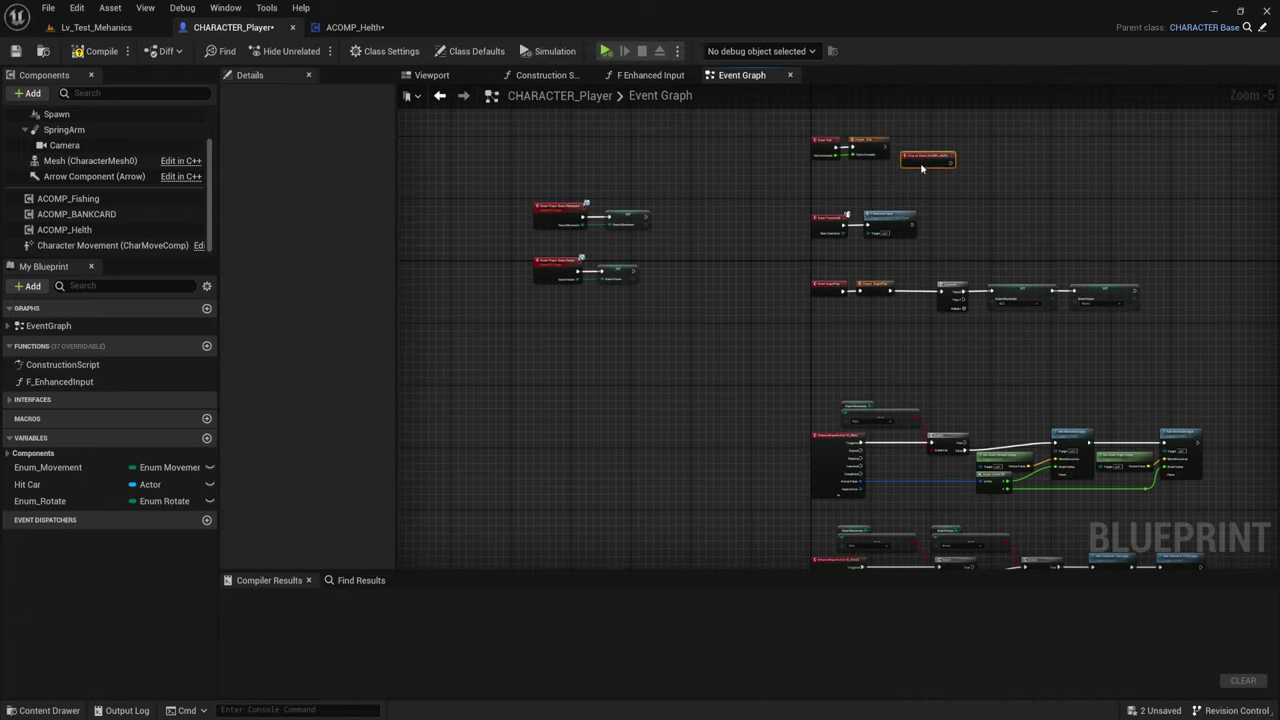
{"action": "left_click_drag", "start_coordinate": [923, 140], "coordinate": [823, 375]}
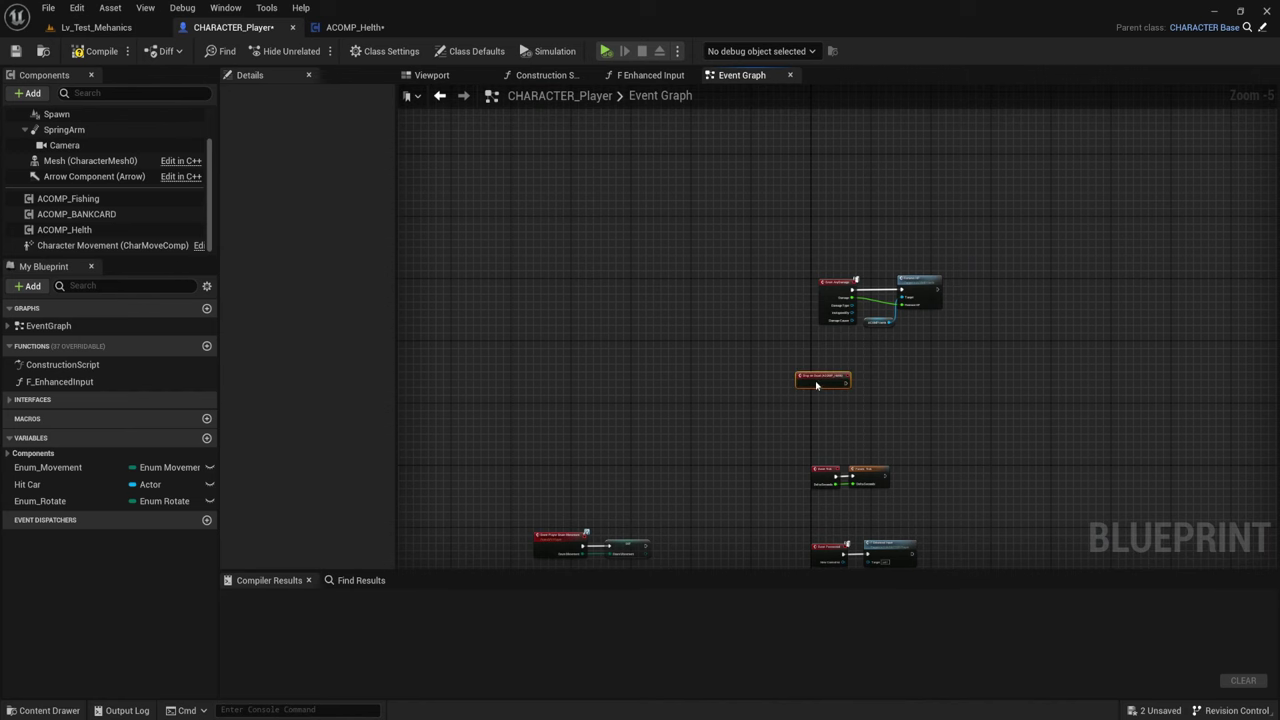
{"action": "scroll", "coordinate": [990, 357], "scroll_direction": "up", "scroll_amount": 5}
{"action": "mouse_move", "coordinate": [491, 420]}
{"action": "left_mouse_down"}
{"action": "mouse_move", "coordinate": [530, 420]}
{"action": "mouse_move", "coordinate": [546, 343]}
{"action": "left_mouse_up"}
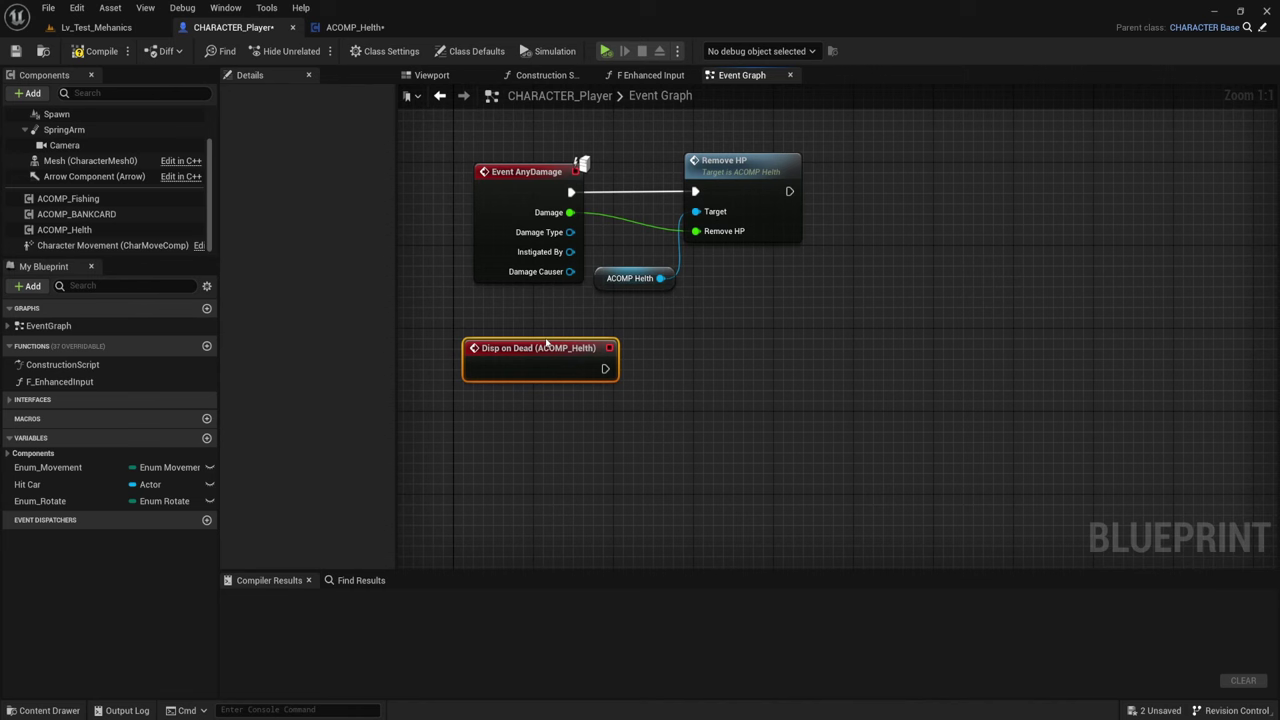
- Create a custom event named OnDeads
{"action": "right_click", "coordinate": [465, 448]}
{"action": "type", "text": "cust"}
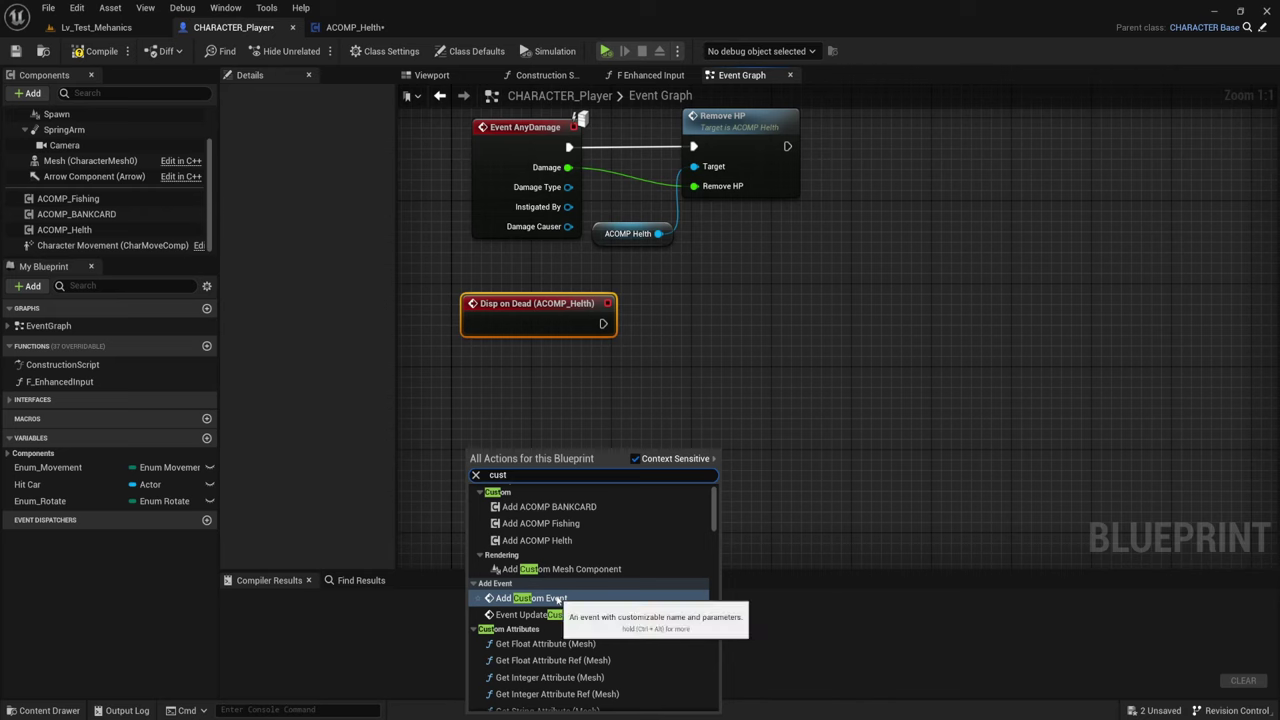
{"action": "left_click", "coordinate": [560, 598]}
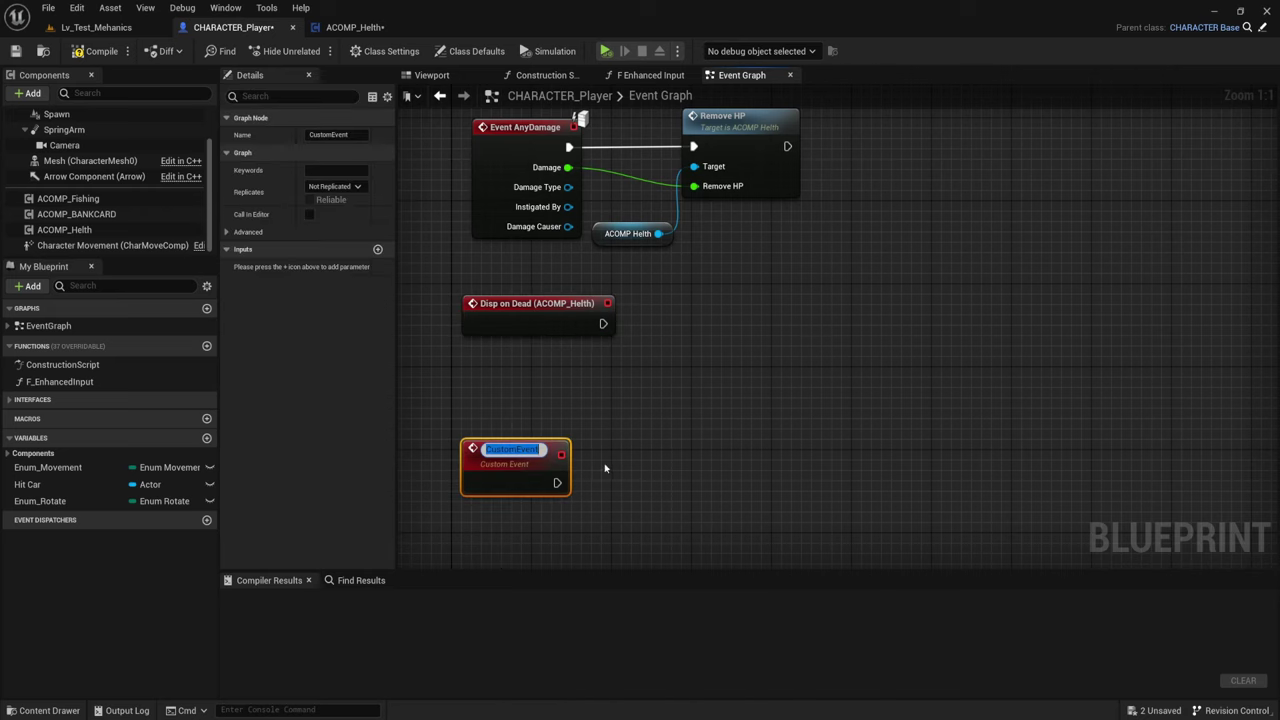
{"action": "type", "text": "OnDeadd"}
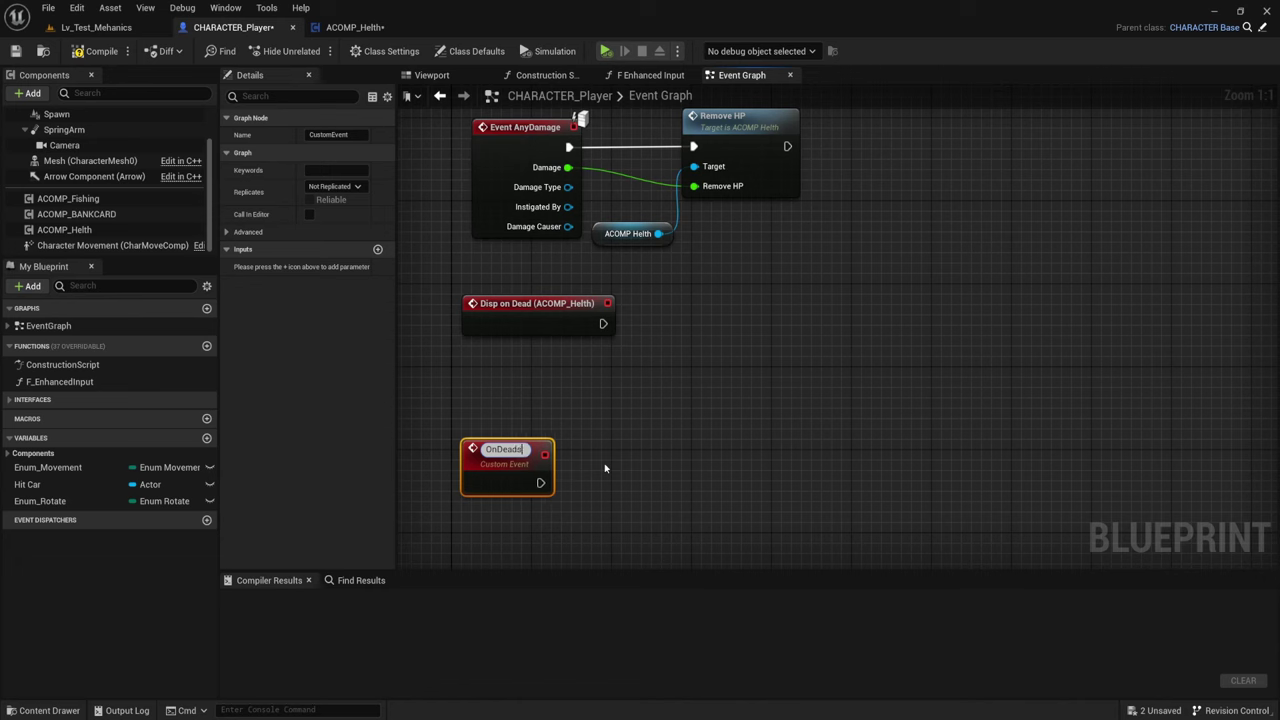
{"action": "key", "text": "Return"}
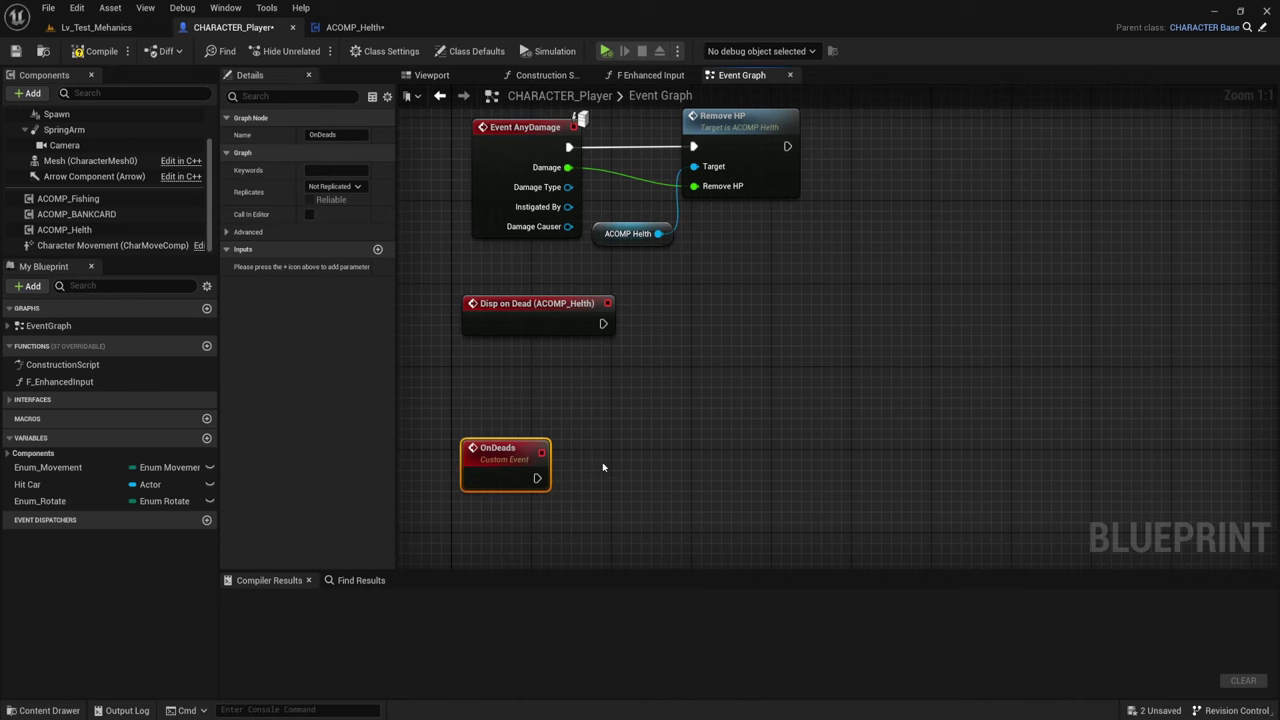
- Have Disp on Dead call On Deads, placing the call node beside it
{"action": "left_click_drag", "start_coordinate": [601, 323], "coordinate": [750, 296]}
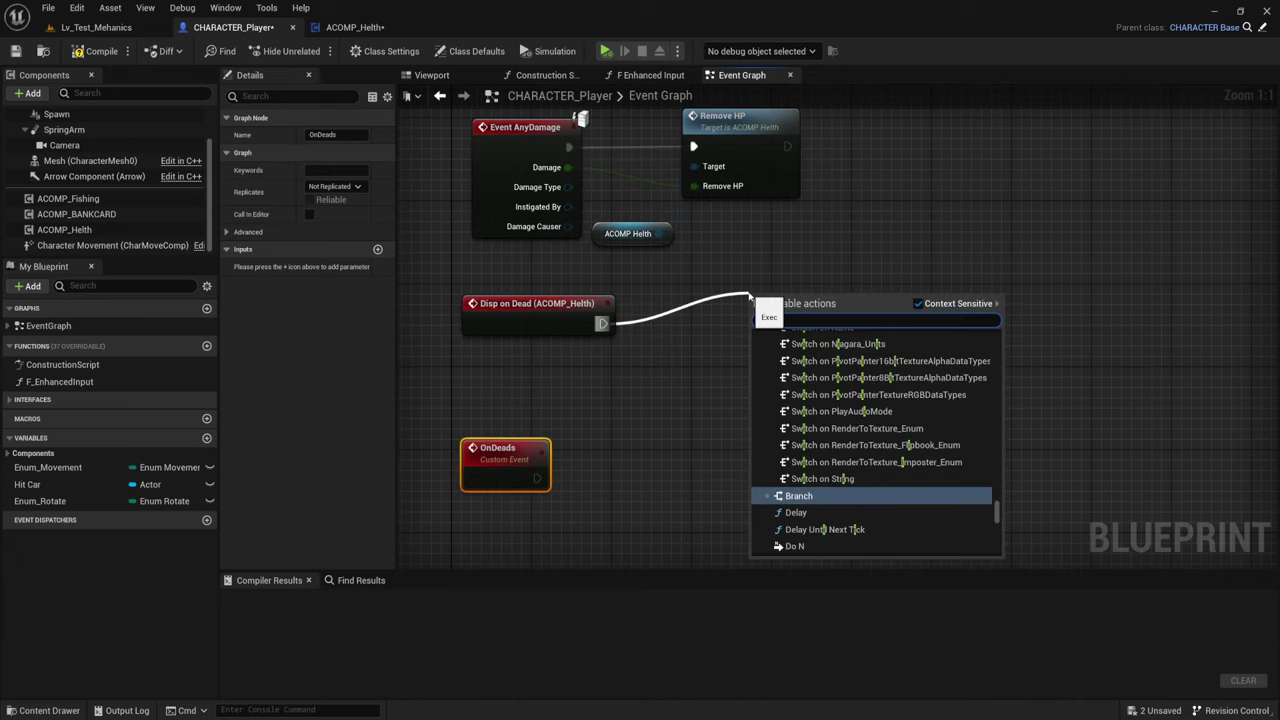
{"action": "type", "text": "OnDea"}
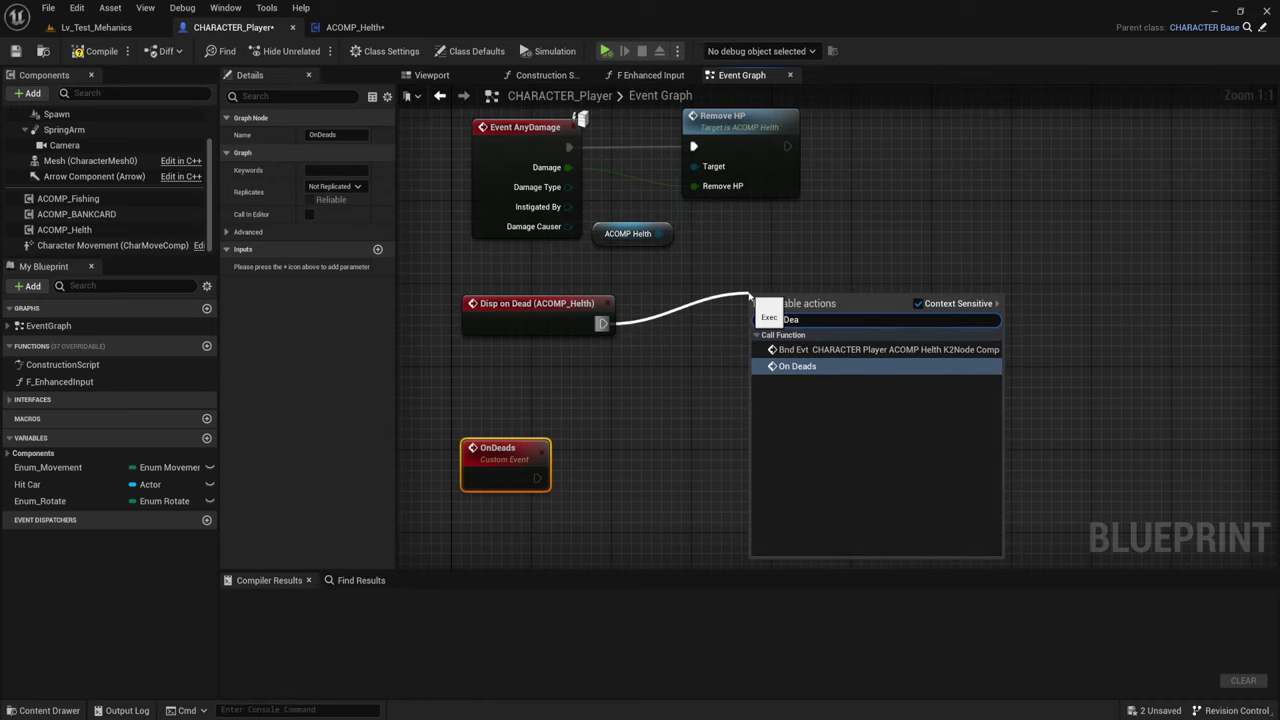
{"action": "key", "text": "Return"}
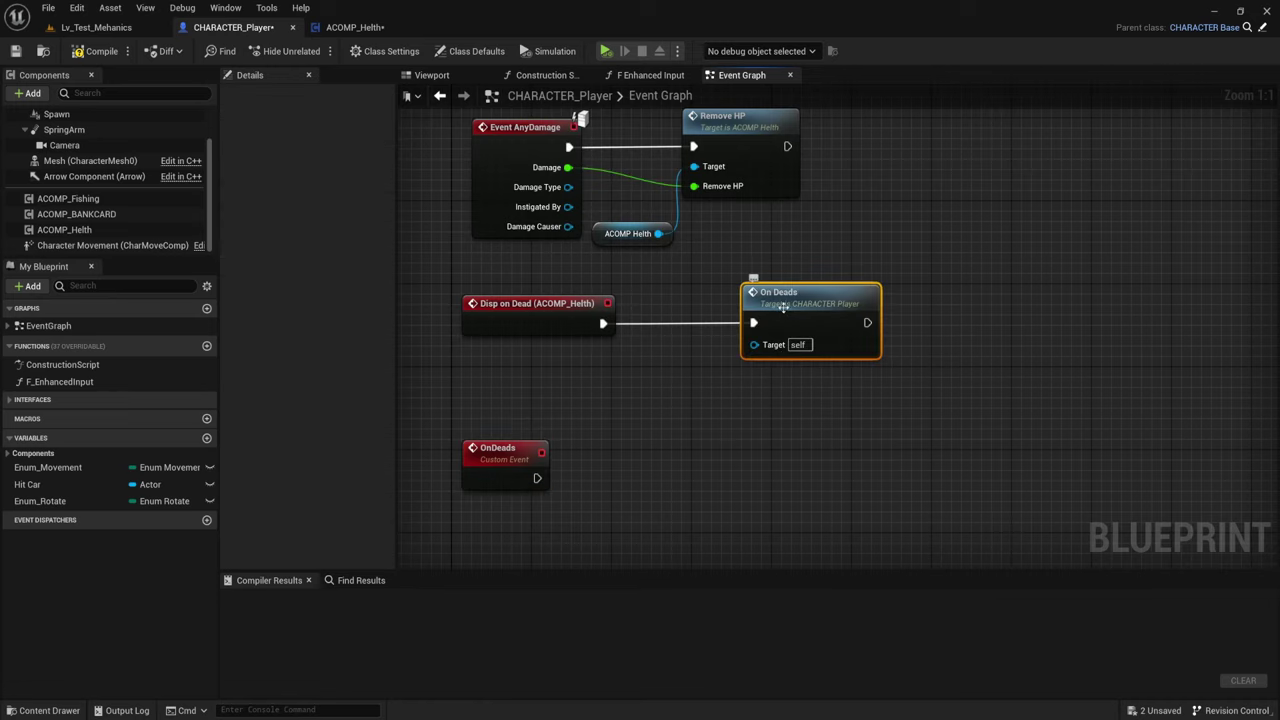
{"action": "left_click_drag", "start_coordinate": [783, 308], "coordinate": [727, 308]}
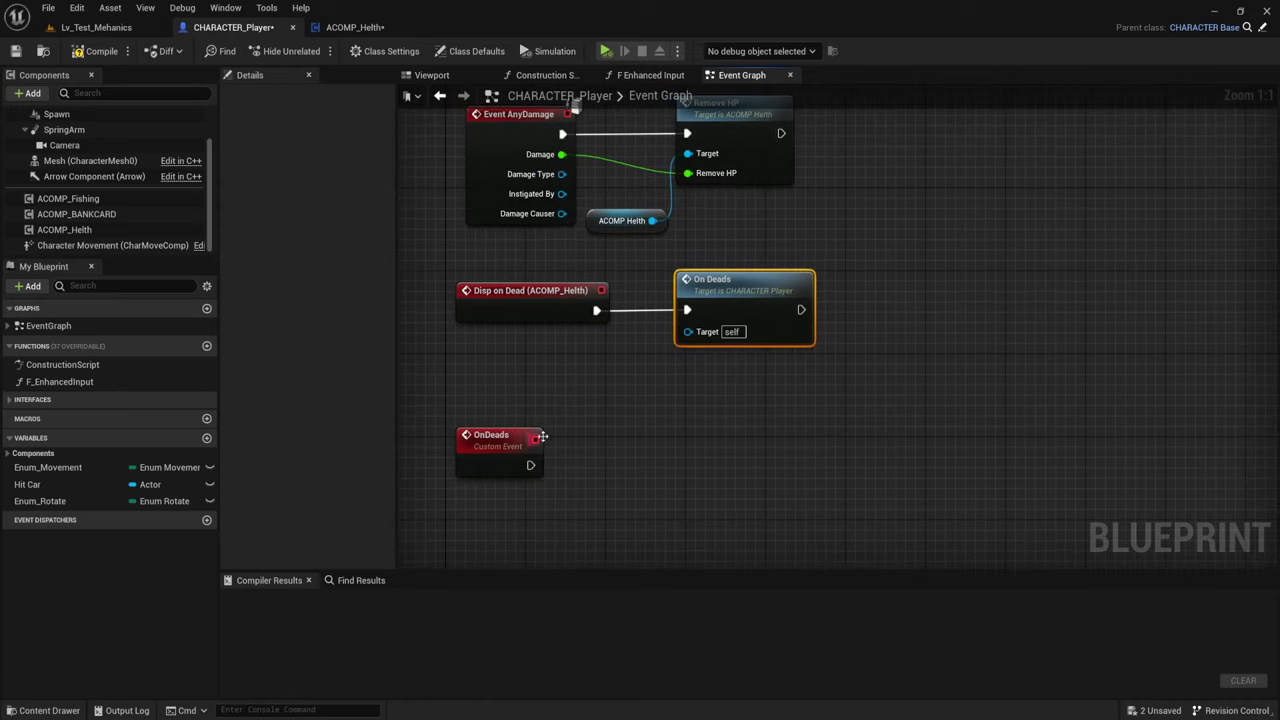
{"action": "left_click", "coordinate": [490, 414]}
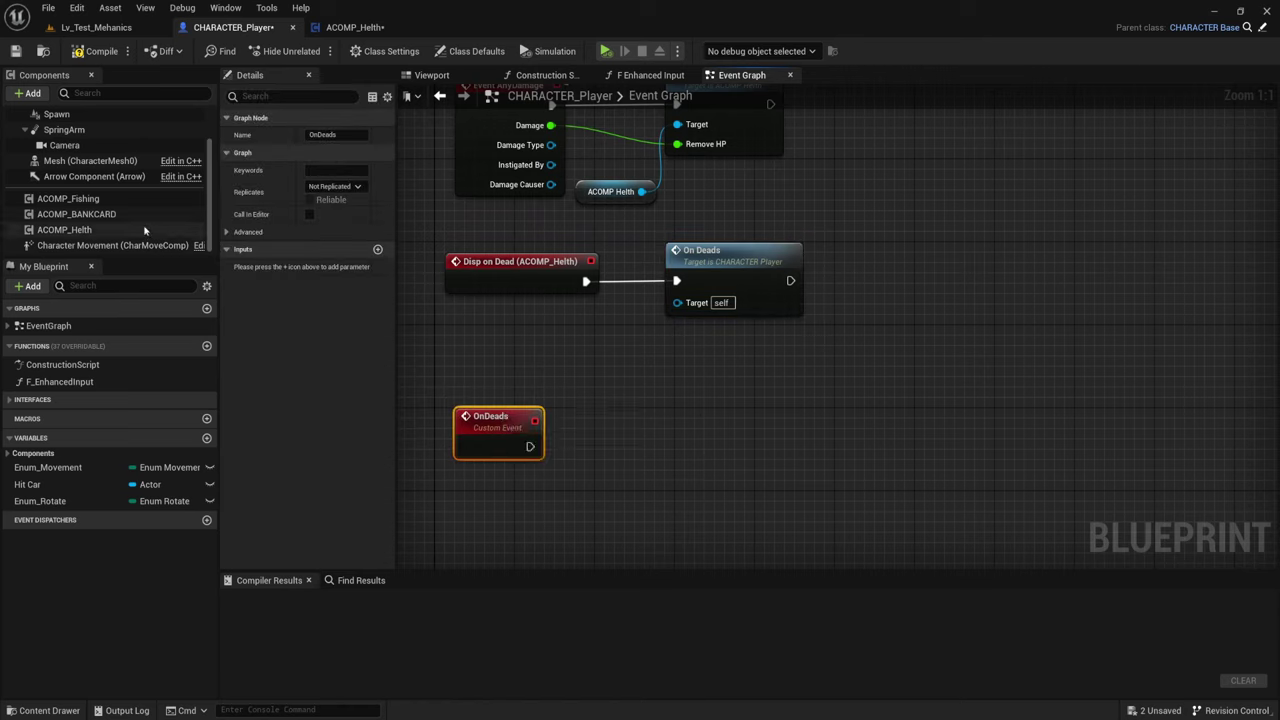
- Make OnDeads set the Cylinder's material to Mat_KillZone
{"action": "scroll", "coordinate": [52, 148], "scroll_direction": "up", "scroll_amount": 1}
{"action": "scroll", "coordinate": [55, 150], "scroll_direction": "up", "scroll_amount": 1}
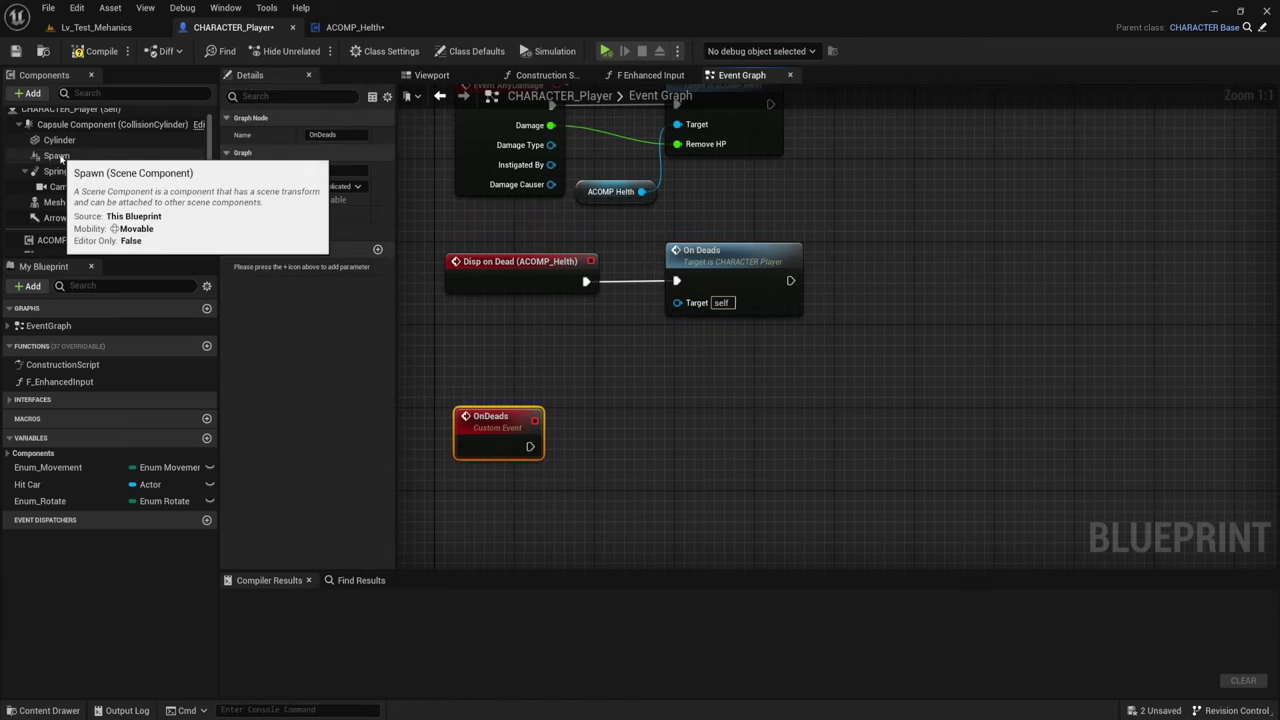
{"action": "left_click_drag", "start_coordinate": [59, 140], "coordinate": [600, 458]}
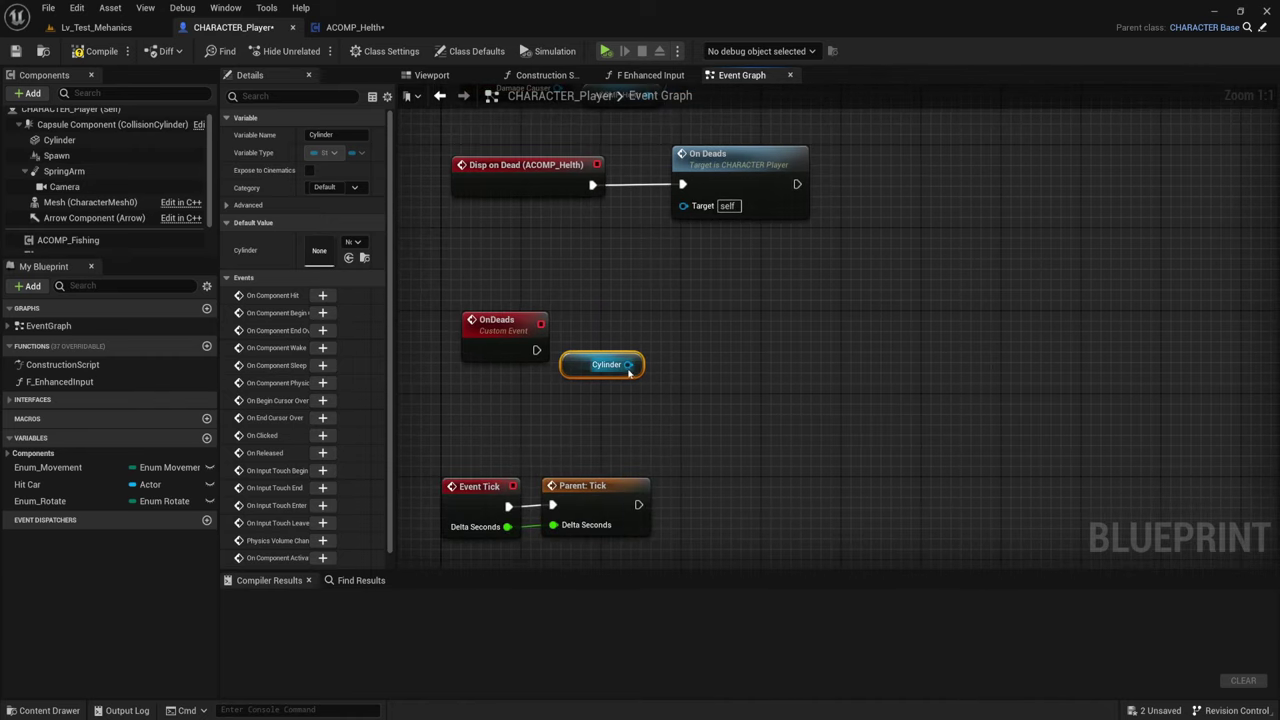
{"action": "left_click_drag", "start_coordinate": [630, 366], "coordinate": [686, 268]}
{"action": "type", "text": "set ma"}
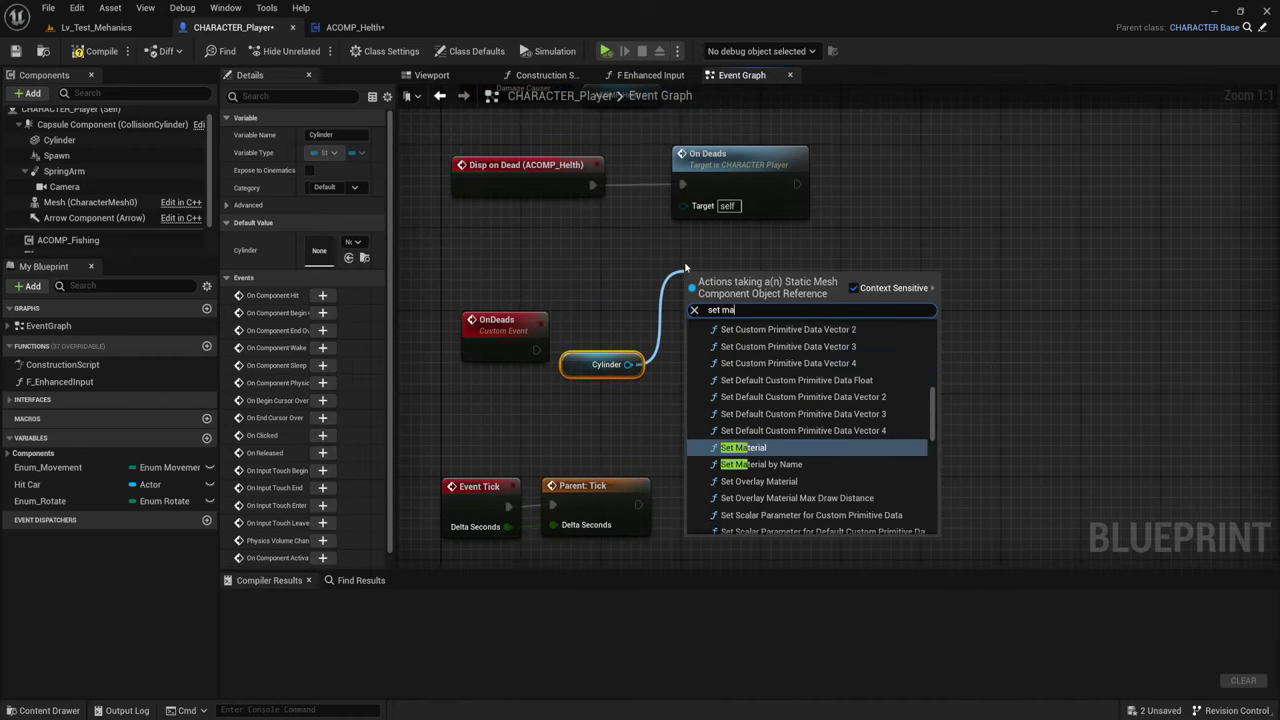
{"action": "left_click", "coordinate": [743, 448]}
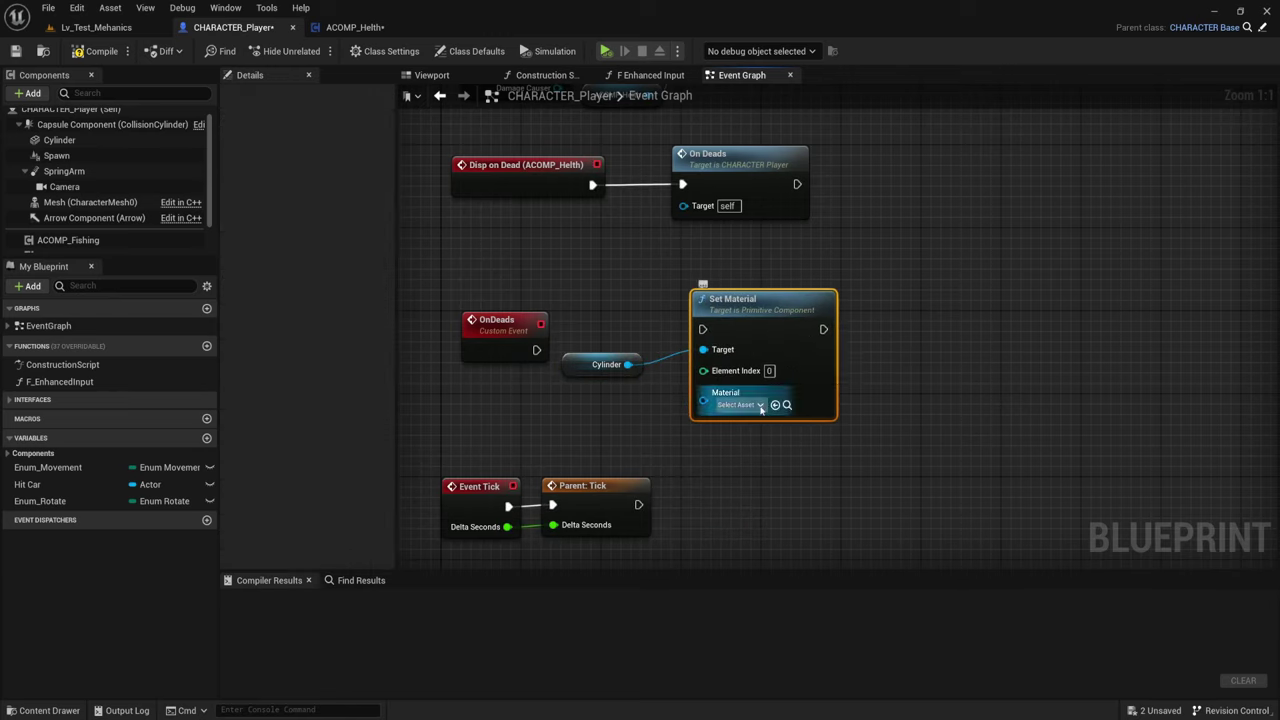
{"action": "left_click", "coordinate": [760, 405]}
{"action": "left_click", "coordinate": [790, 488]}
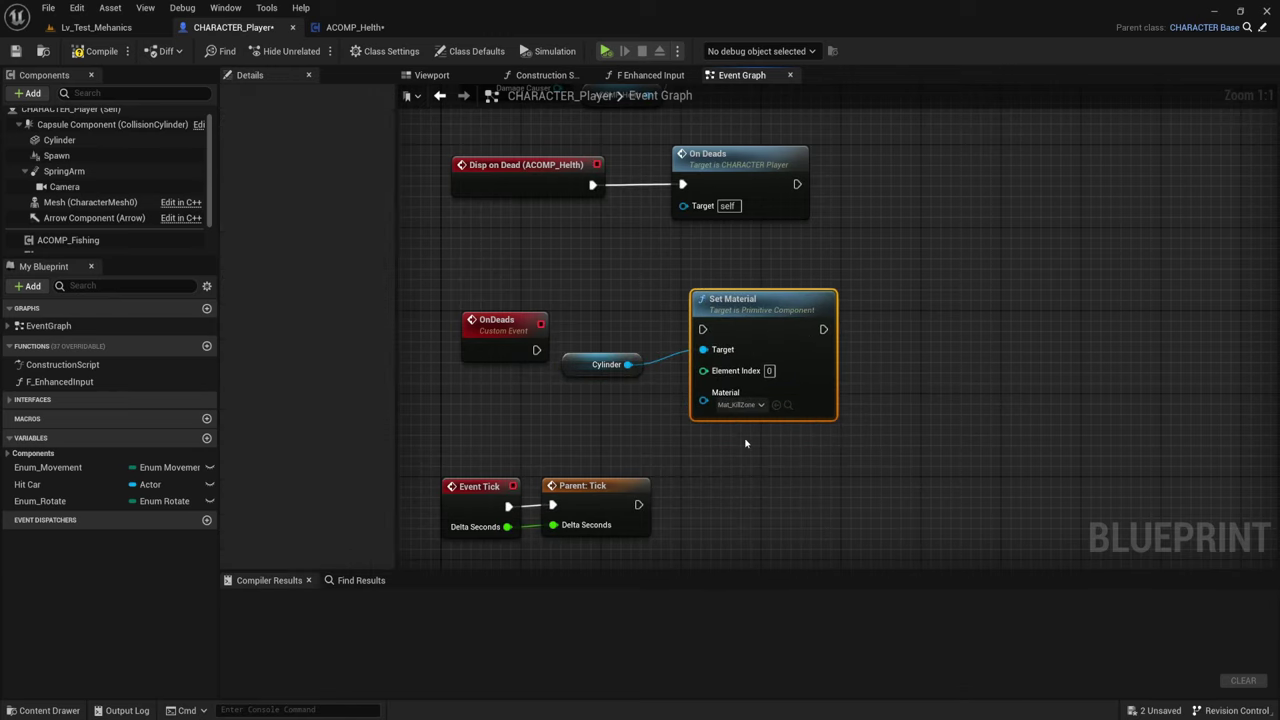
{"action": "left_click_drag", "start_coordinate": [702, 329], "coordinate": [536, 350]}
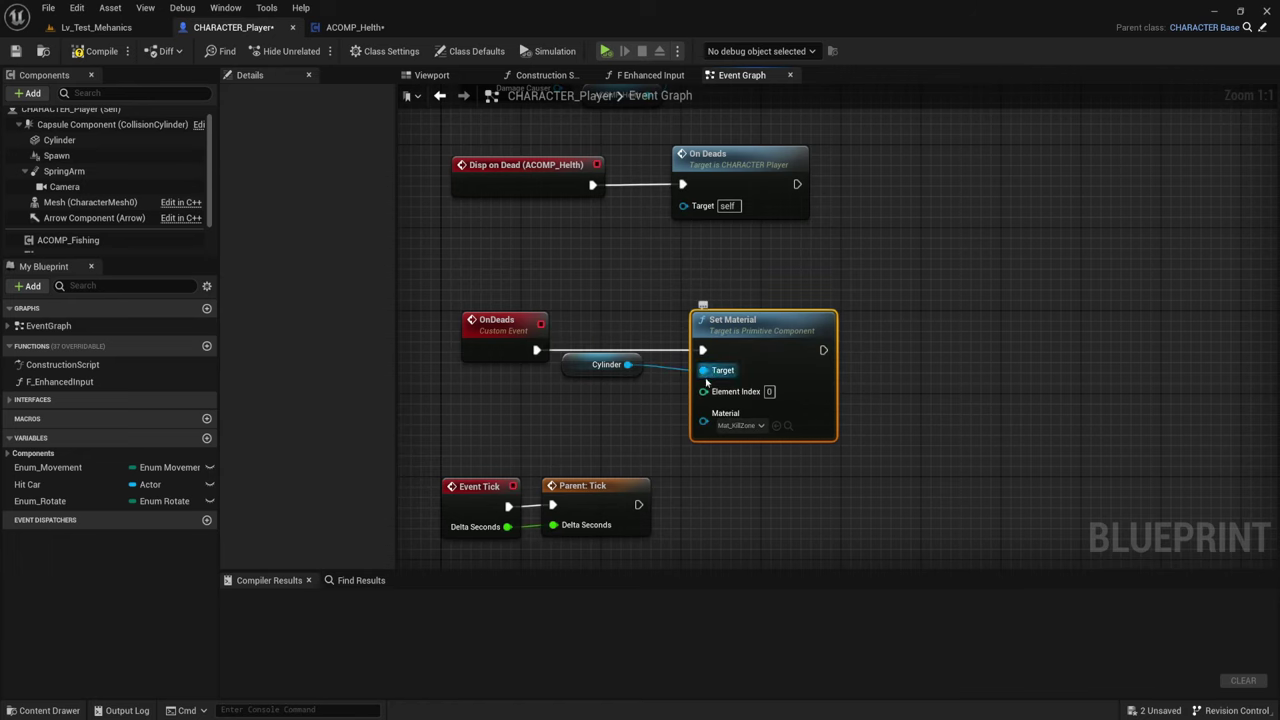
- Tidy the death nodes next to the damage events and compile CHARACTER_Player
{"action": "mouse_move", "coordinate": [640, 431]}
{"action": "right_mouse_down"}
{"action": "mouse_move", "coordinate": [625, 442]}
{"action": "mouse_move", "coordinate": [635, 494]}
{"action": "right_mouse_up"}
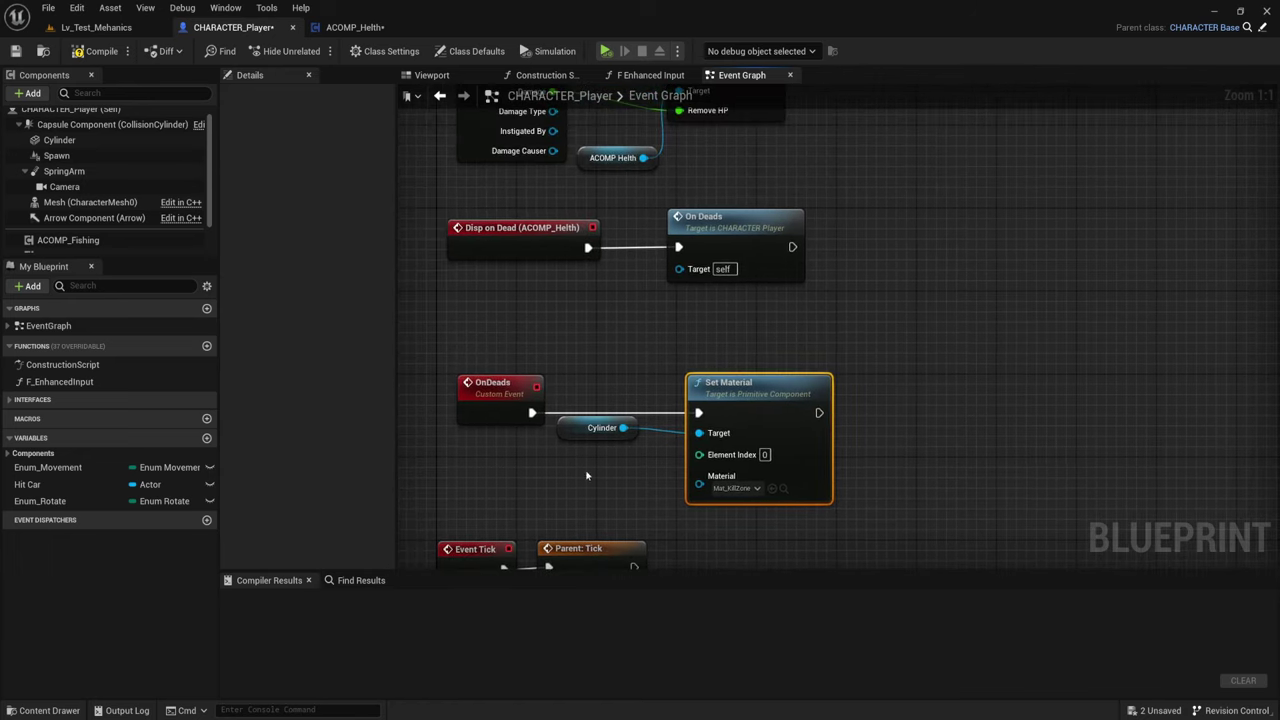
{"action": "mouse_move", "coordinate": [507, 474]}
{"action": "left_mouse_down"}
{"action": "mouse_move", "coordinate": [733, 390]}
{"action": "mouse_move", "coordinate": [735, 328]}
{"action": "left_mouse_up"}
{"action": "right_click_drag", "start_coordinate": [696, 266], "coordinate": [700, 336]}
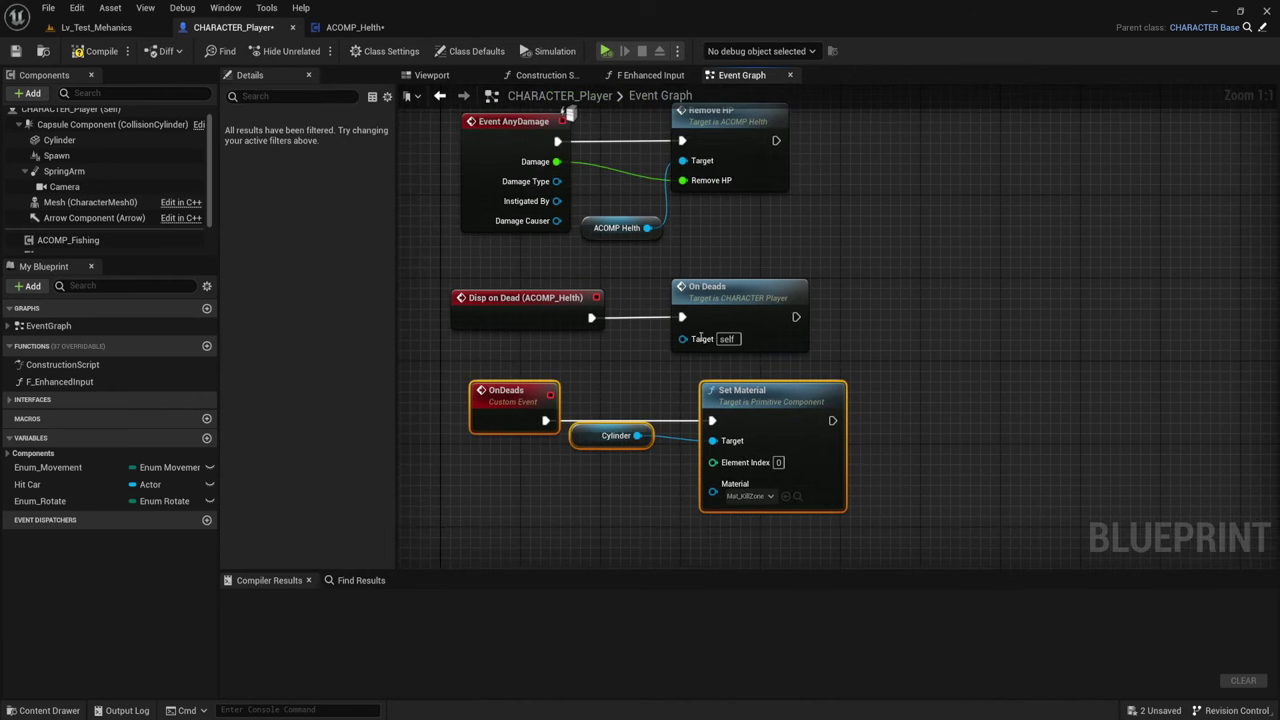
{"action": "left_click", "coordinate": [564, 292]}
{"action": "left_click_drag", "start_coordinate": [606, 184], "coordinate": [644, 263]}
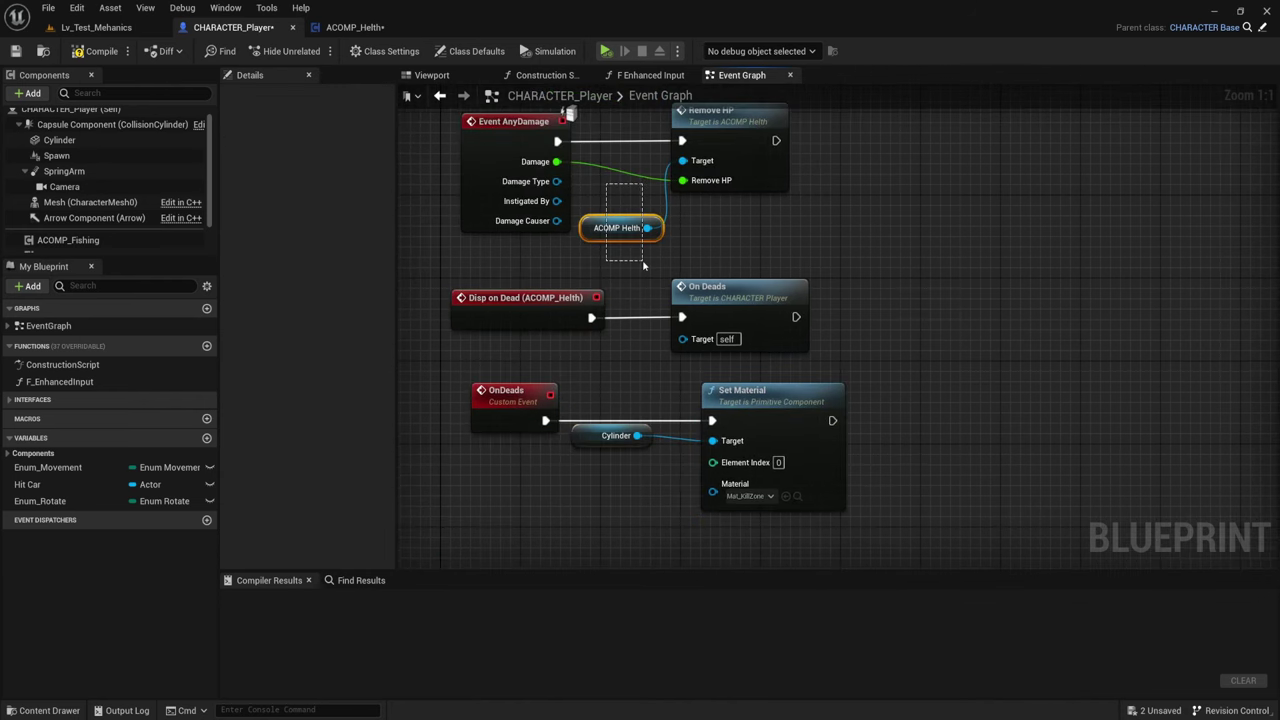
{"action": "left_click", "coordinate": [738, 305]}
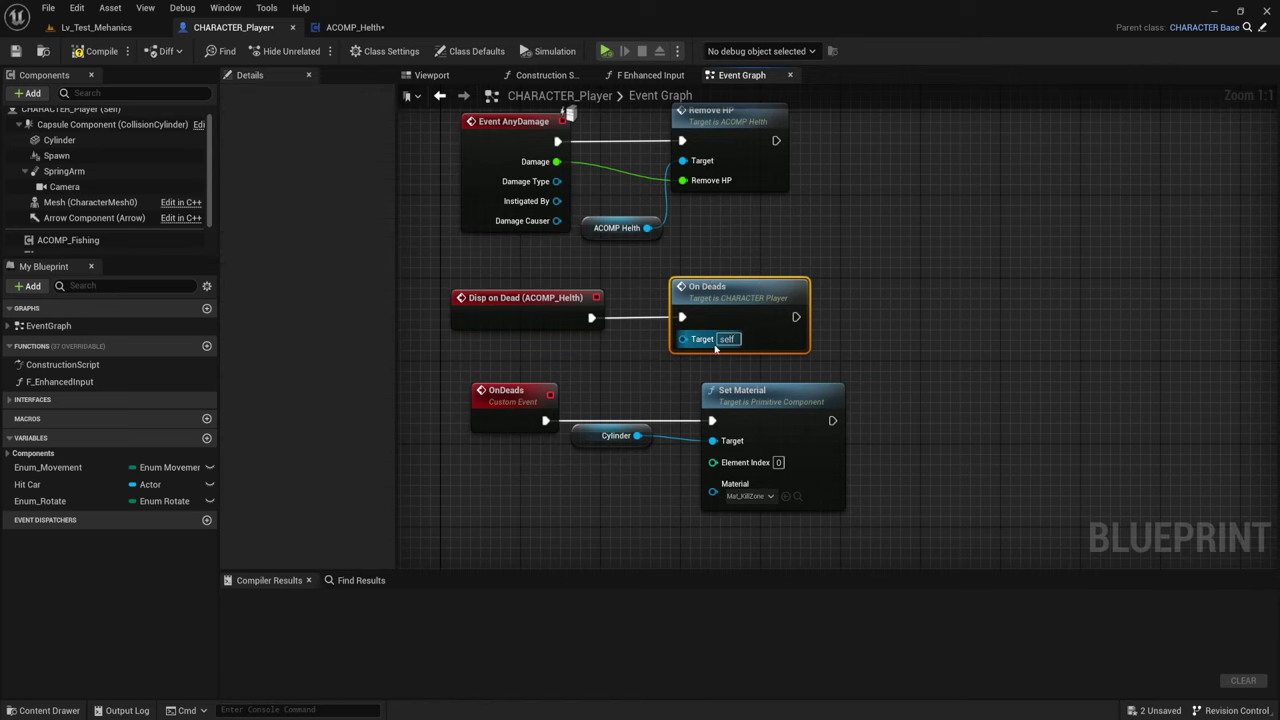
{"action": "left_click_drag", "start_coordinate": [469, 374], "coordinate": [858, 524]}
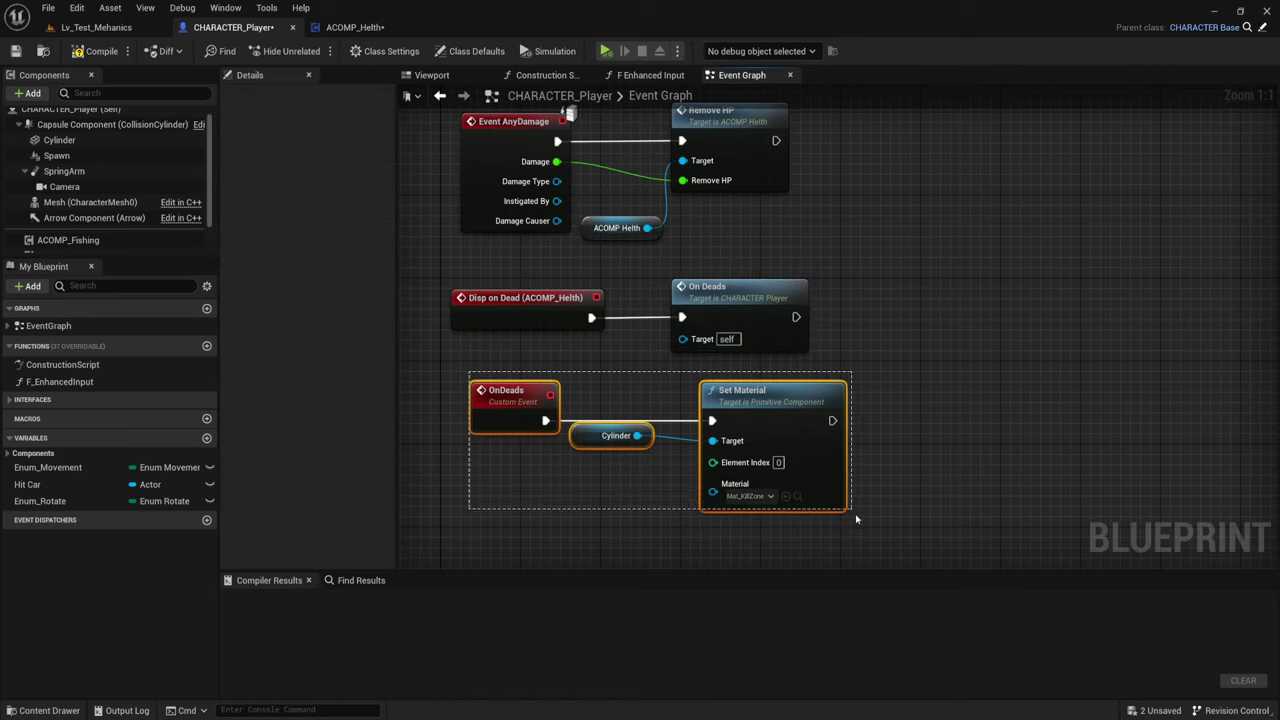
{"action": "right_click_drag", "start_coordinate": [826, 297], "coordinate": [891, 308]}
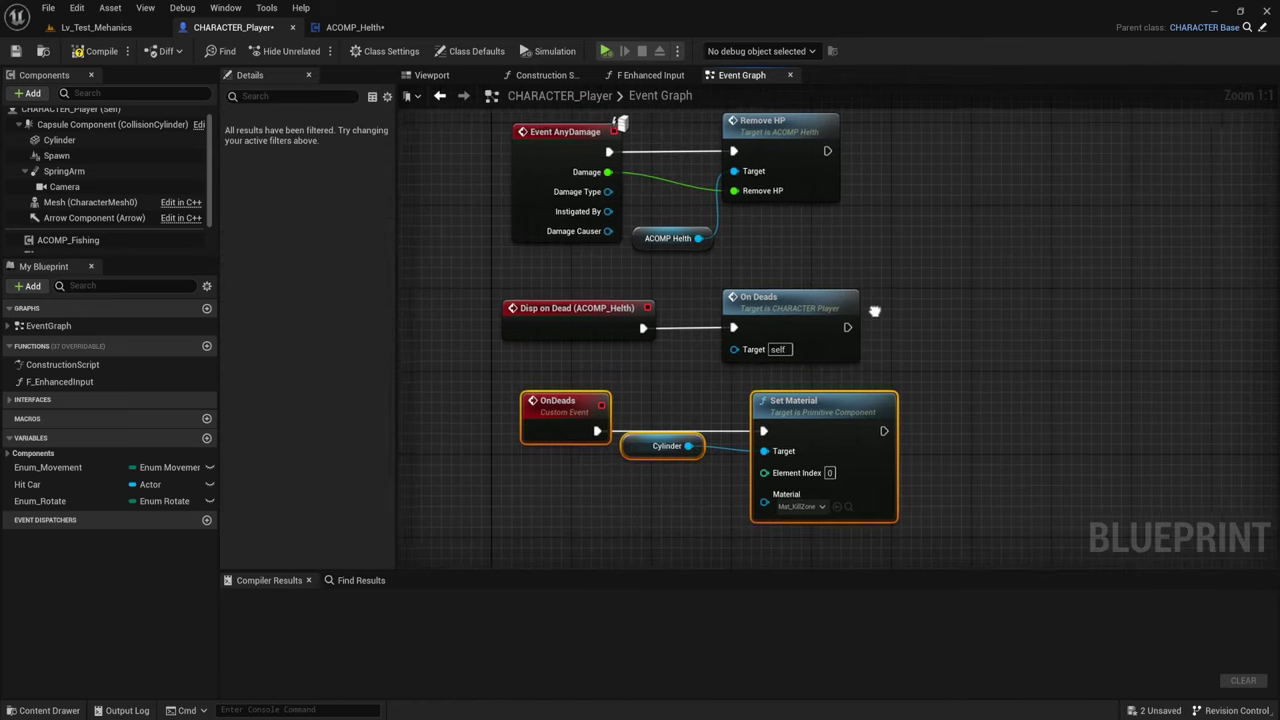
{"action": "left_click", "coordinate": [99, 51]}
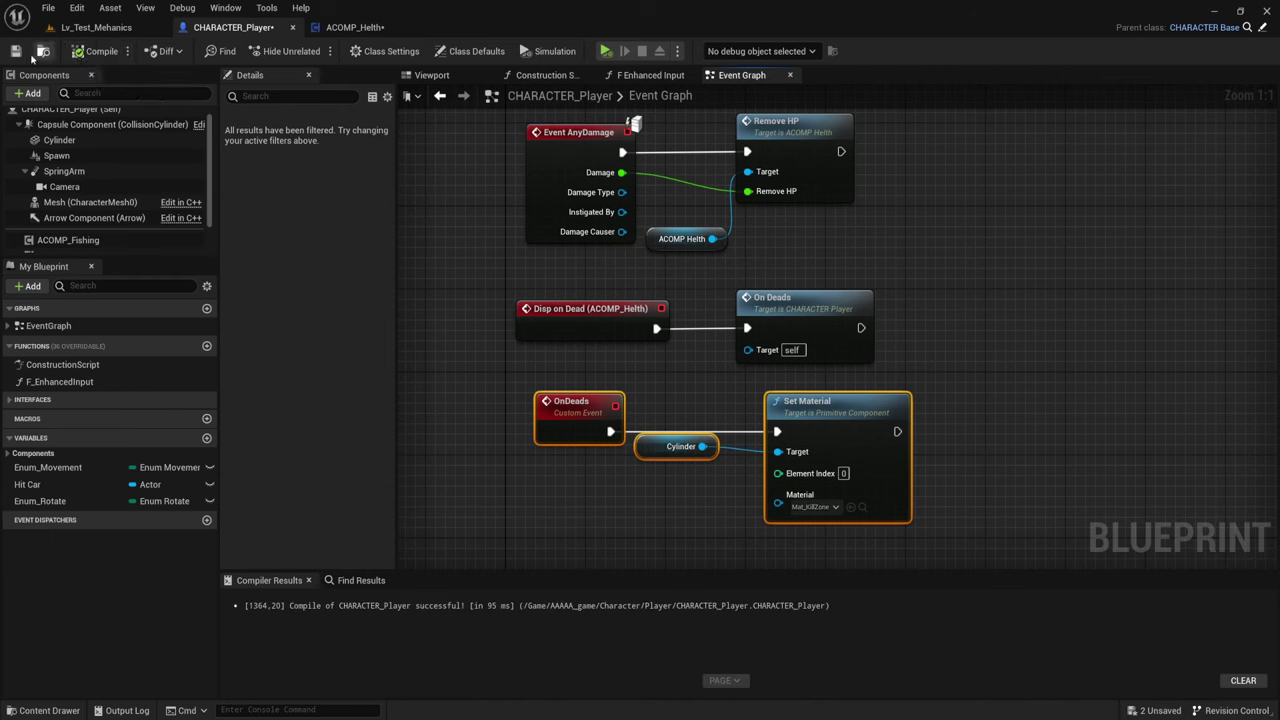
- Save CHARACTER_Player and return to the Lv_Test_Mehanics level, selecting BP_KillZone
{"action": "left_click", "coordinate": [15, 51]}
{"action": "left_click", "coordinate": [96, 27]}
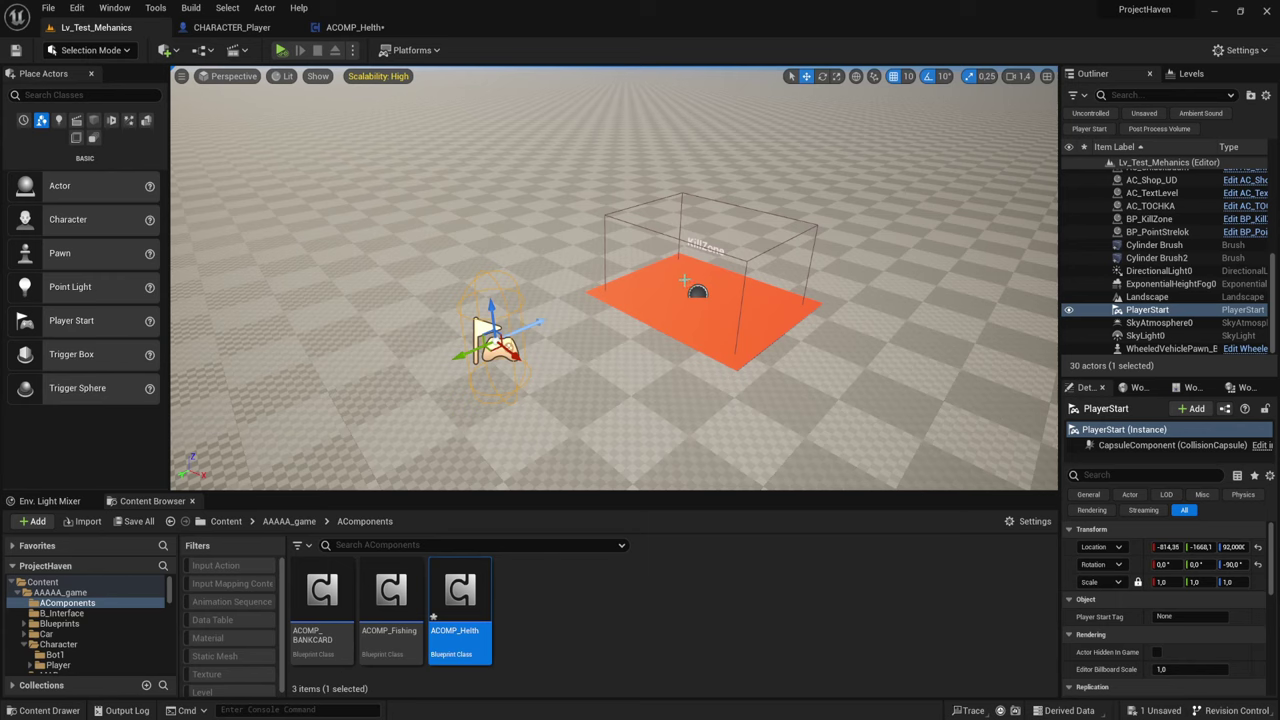
{"action": "left_click", "coordinate": [350, 400]}
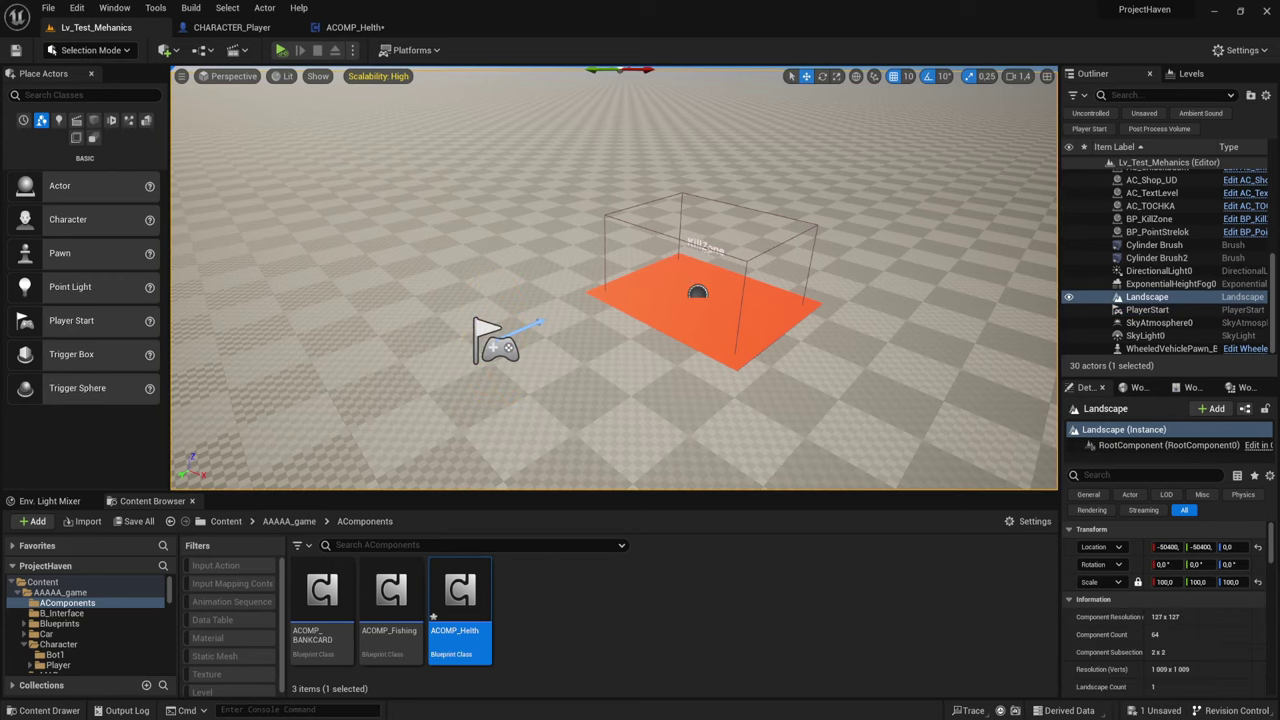
{"action": "left_click", "coordinate": [706, 293]}
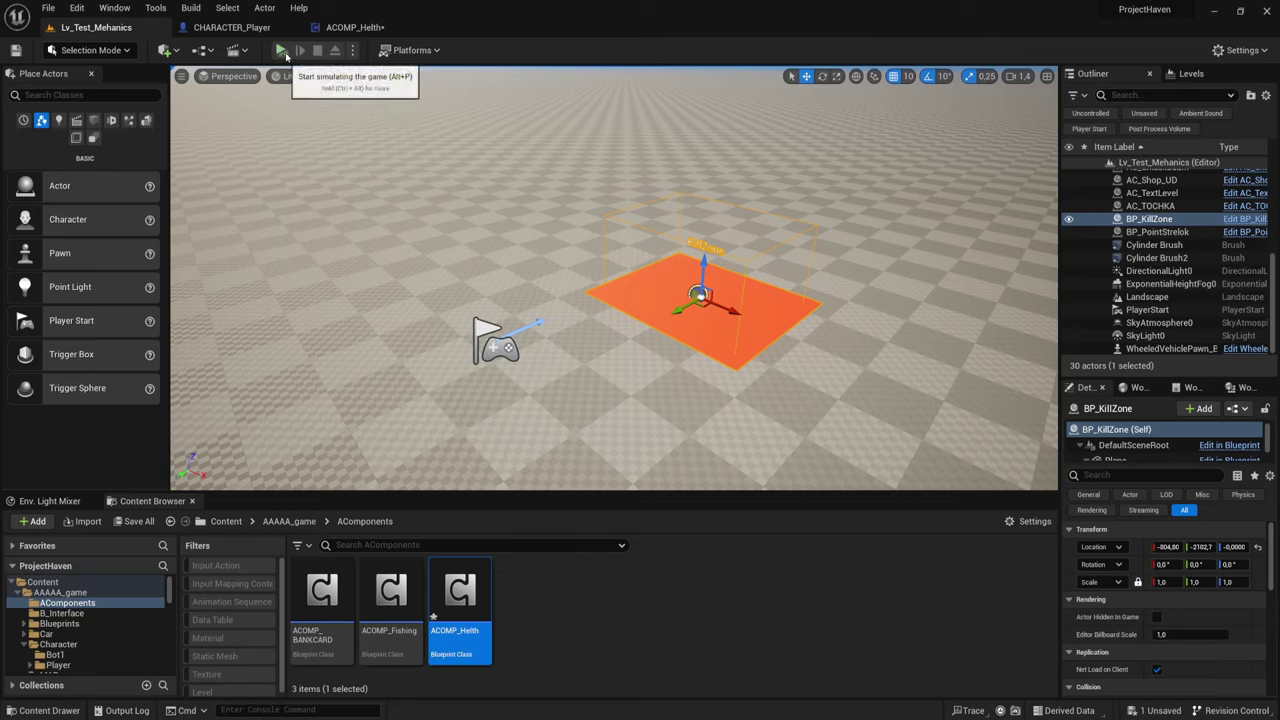
- Play the level, walk onto the KillZone pad to die, then stop
{"action": "left_click", "coordinate": [352, 50]}
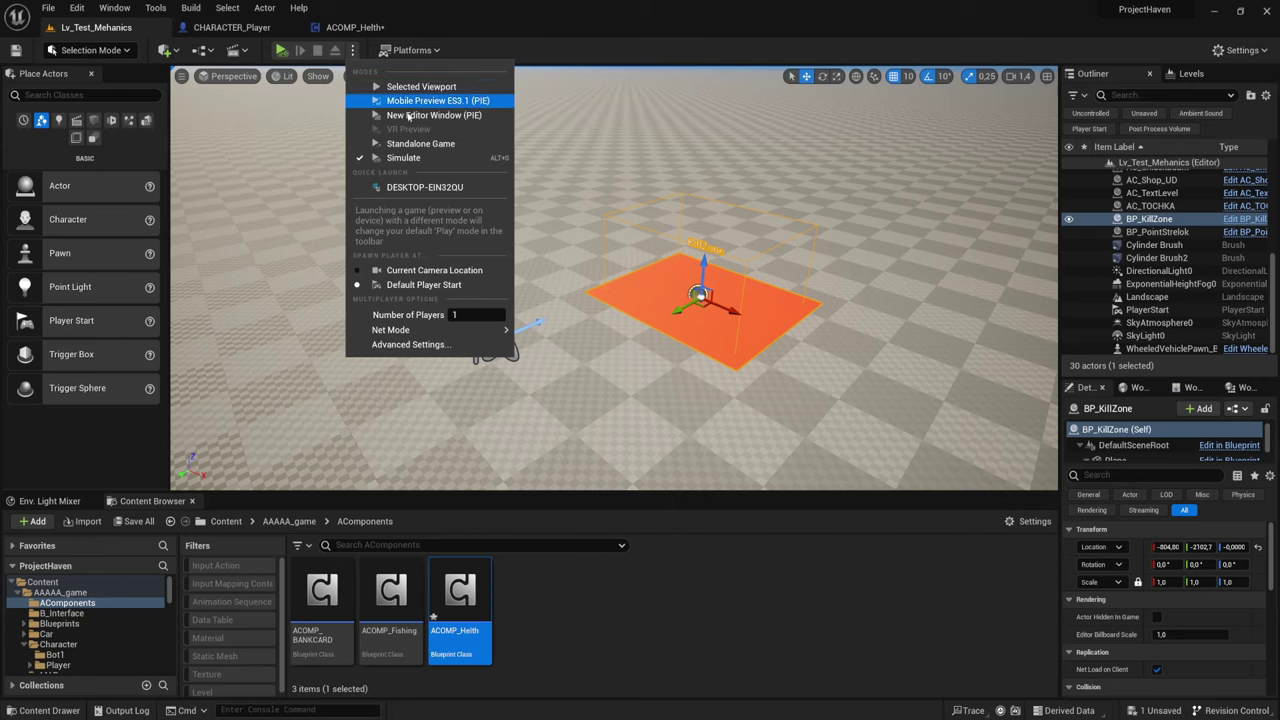
{"action": "left_click", "coordinate": [436, 92]}
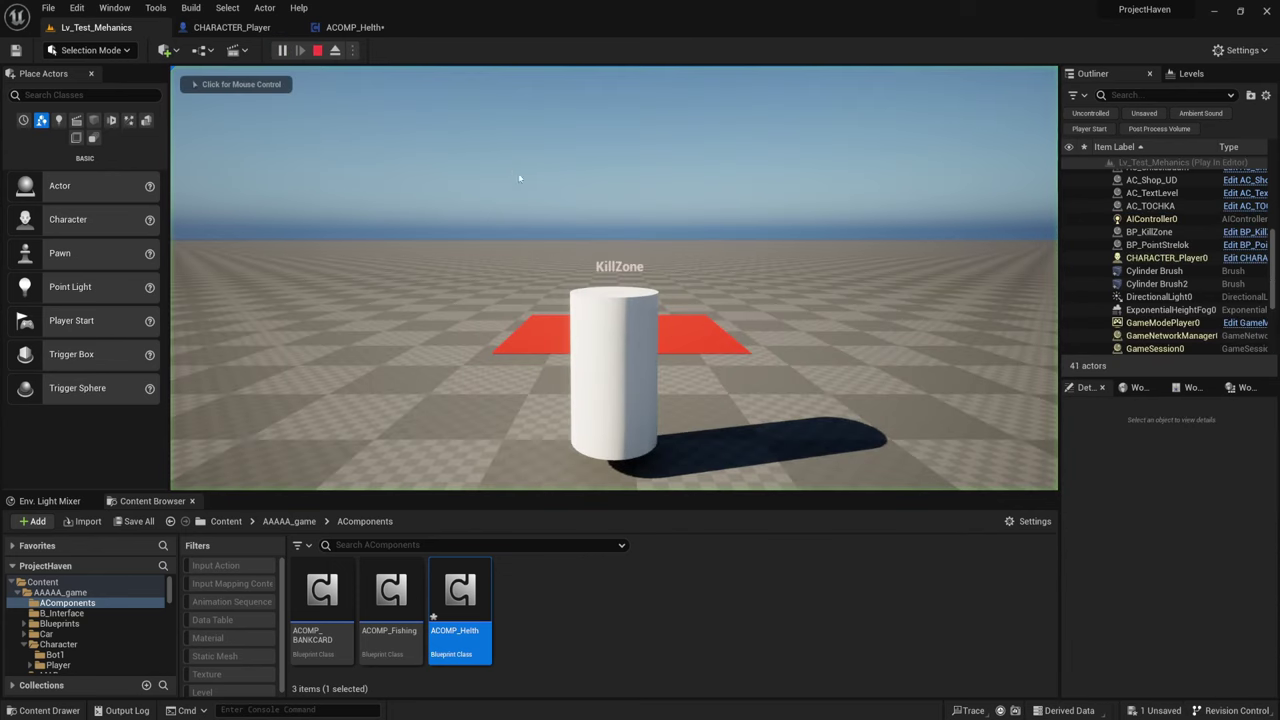
{"action": "key", "text": "w"}
{"action": "key", "text": "s"}
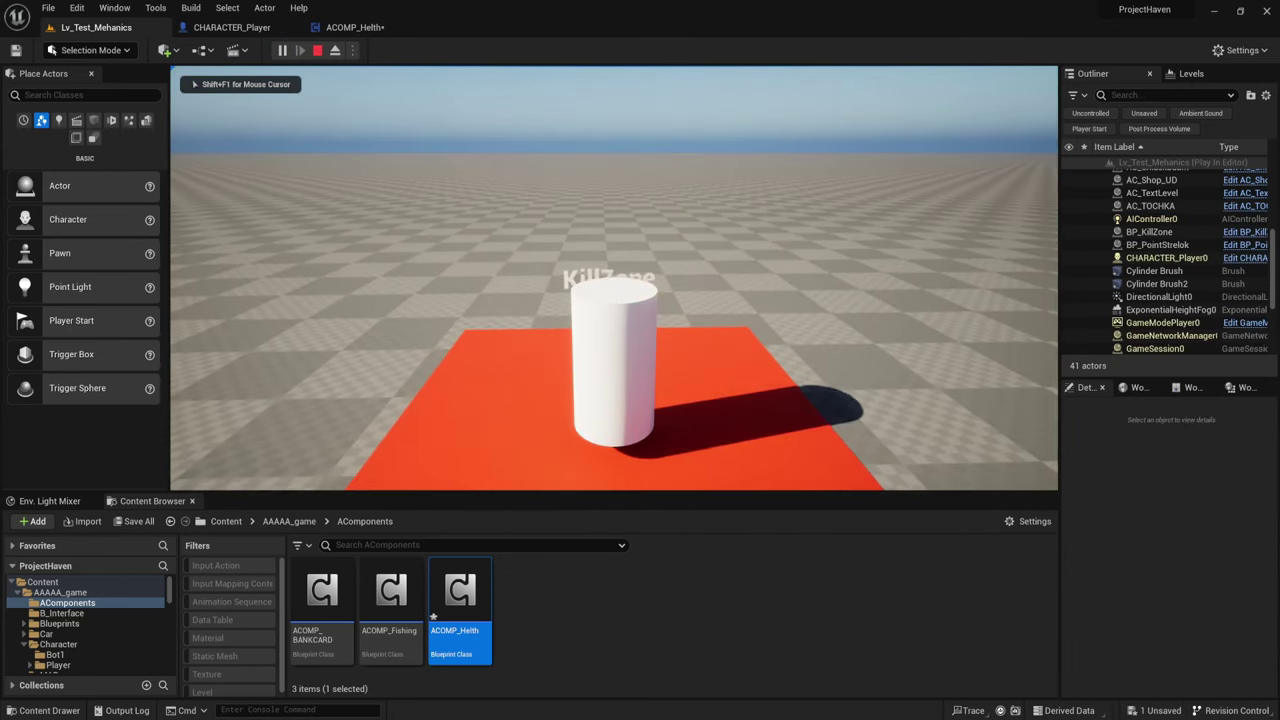
{"action": "key", "text": "w"}
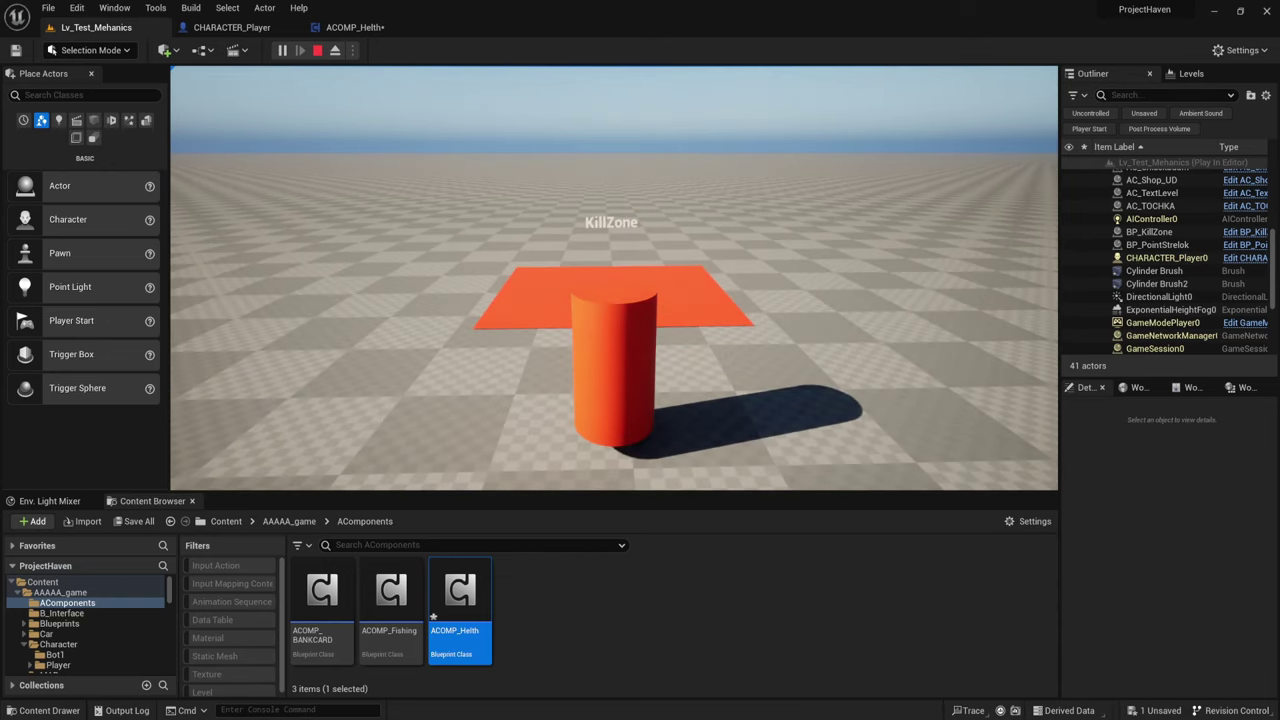
{"action": "key", "text": "Escape"}
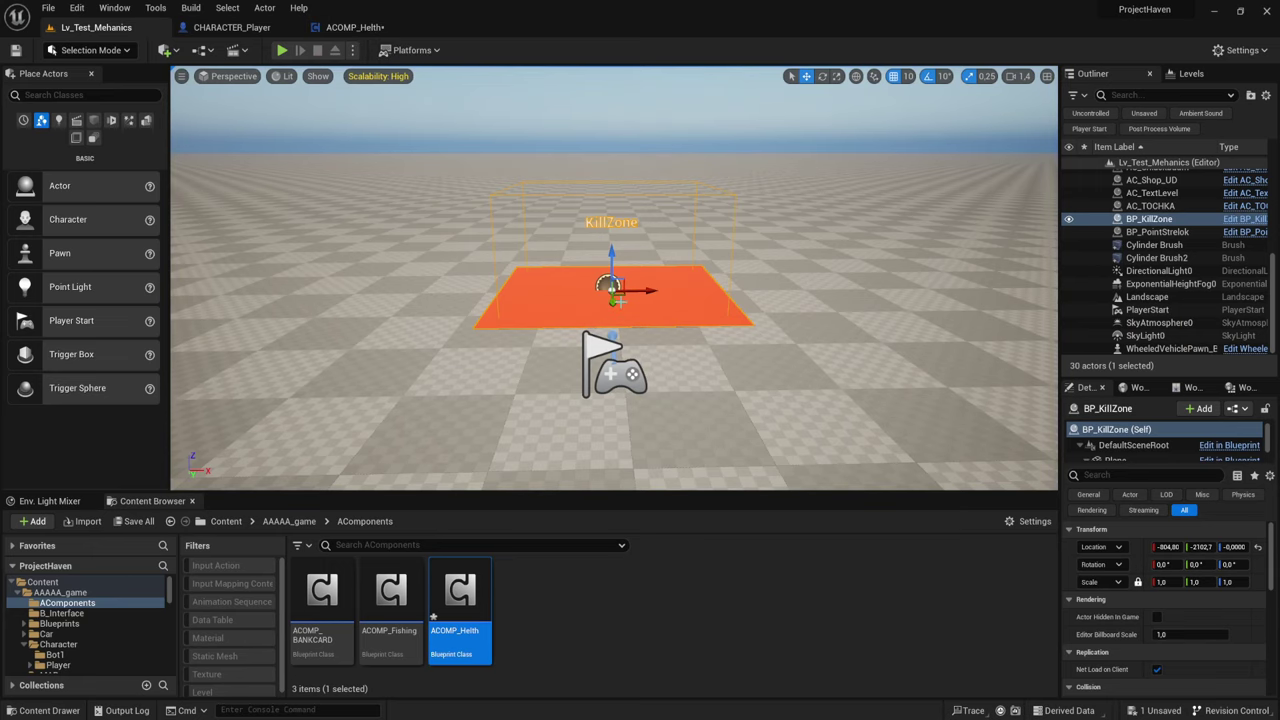
- Move the Apply Damage node further right in the BP_KillZone graph
{"action": "left_click", "coordinate": [1249, 219]}
{"action": "left_click_drag", "start_coordinate": [640, 207], "coordinate": [701, 425]}
{"action": "left_click_drag", "start_coordinate": [741, 256], "coordinate": [831, 257]}
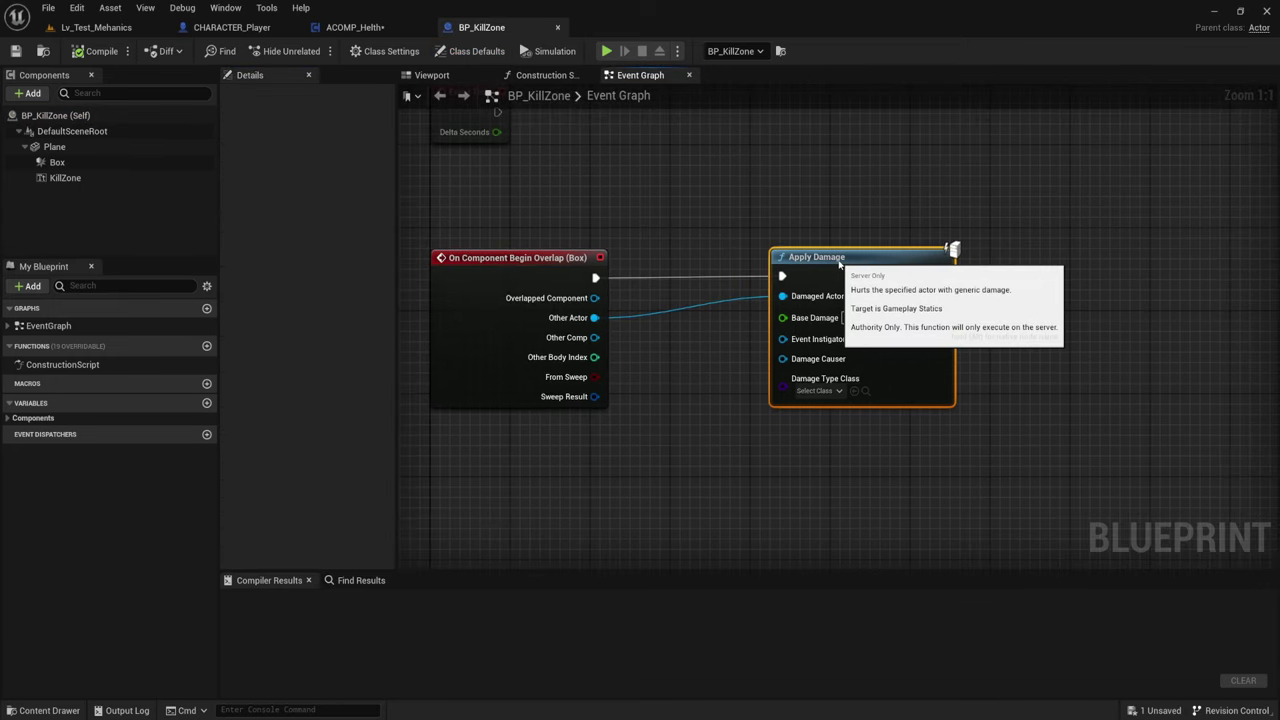
{"action": "left_click", "coordinate": [658, 209]}
- Print 'damage' right after Remove HP in CHARACTER_Player, then return to the level
{"action": "left_click", "coordinate": [257, 28]}
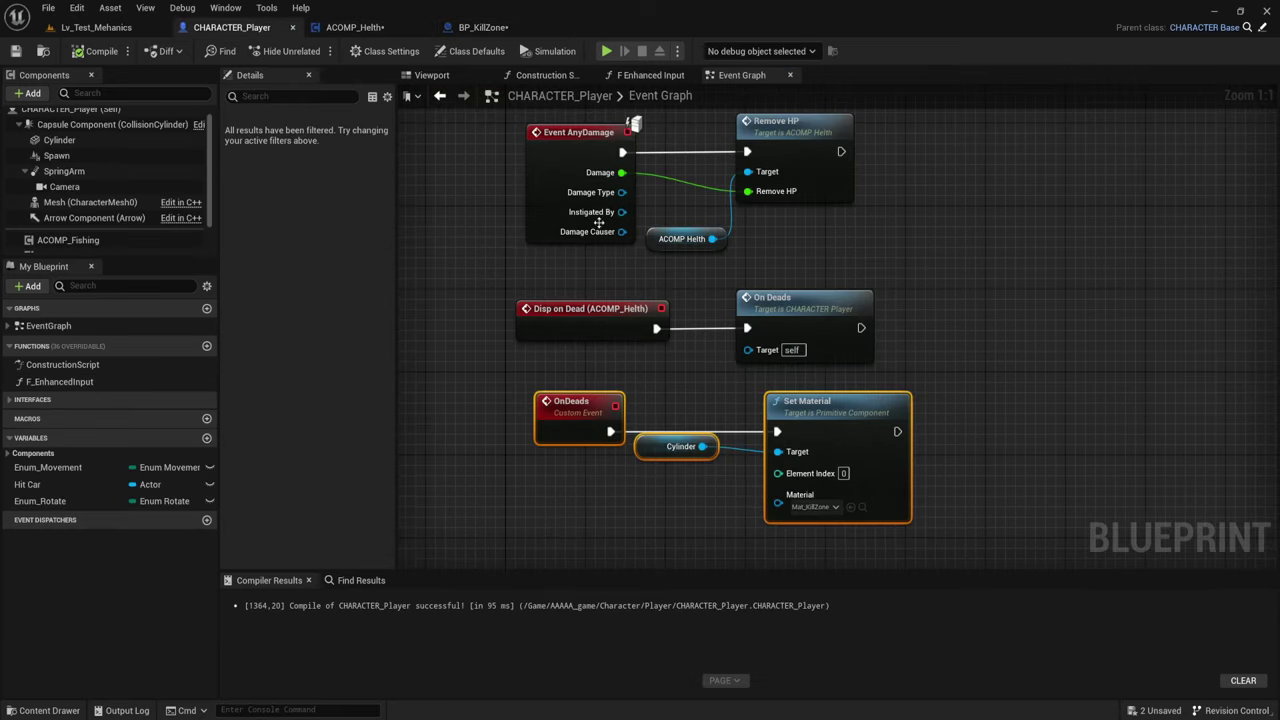
{"action": "mouse_move", "coordinate": [765, 208]}
{"action": "right_mouse_down"}
{"action": "mouse_move", "coordinate": [765, 327]}
{"action": "mouse_move", "coordinate": [738, 347]}
{"action": "right_mouse_up"}
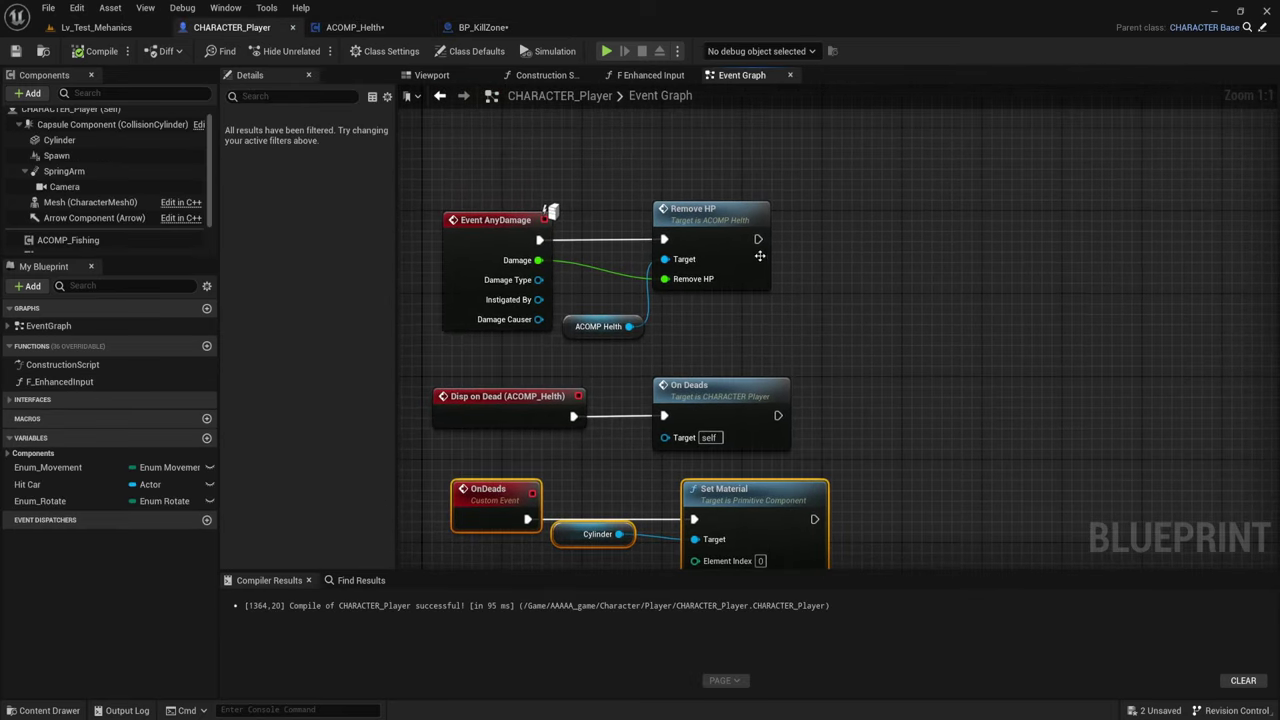
{"action": "left_click_drag", "start_coordinate": [757, 239], "coordinate": [848, 213]}
{"action": "type", "text": "print"}
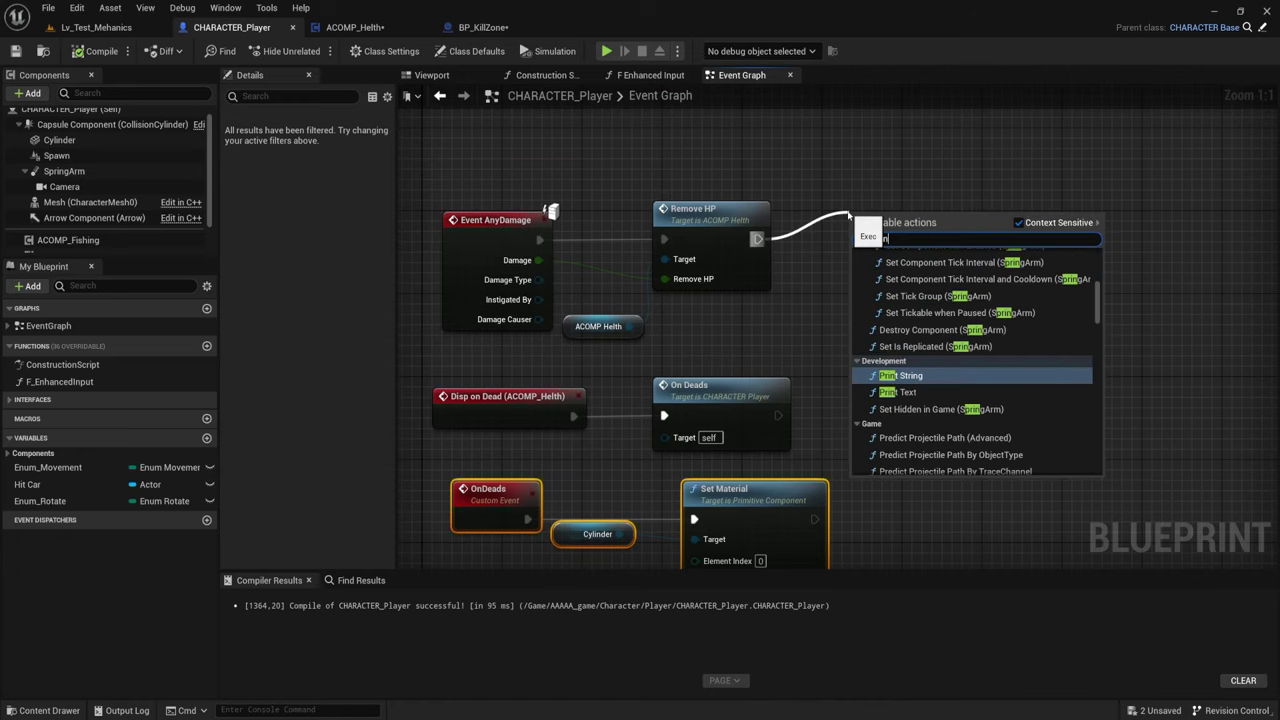
{"action": "left_click", "coordinate": [897, 365]}
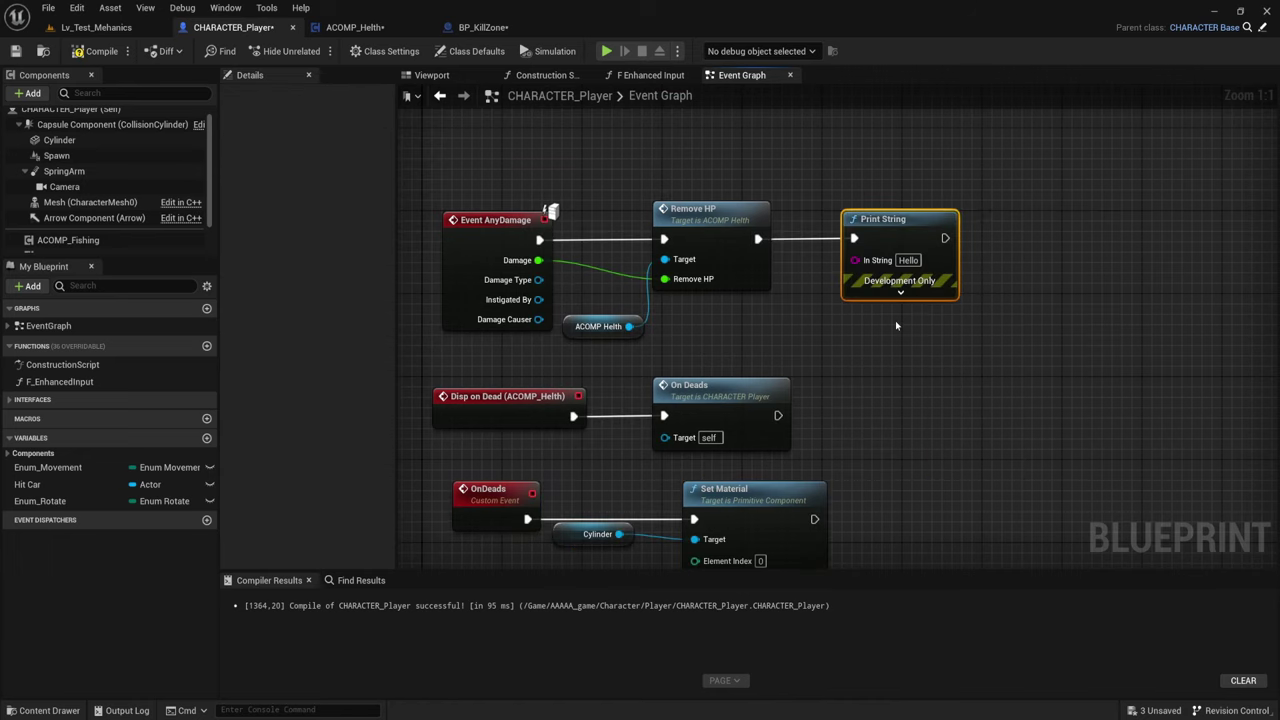
{"action": "left_click", "coordinate": [914, 261]}
{"action": "type", "text": "damage"}
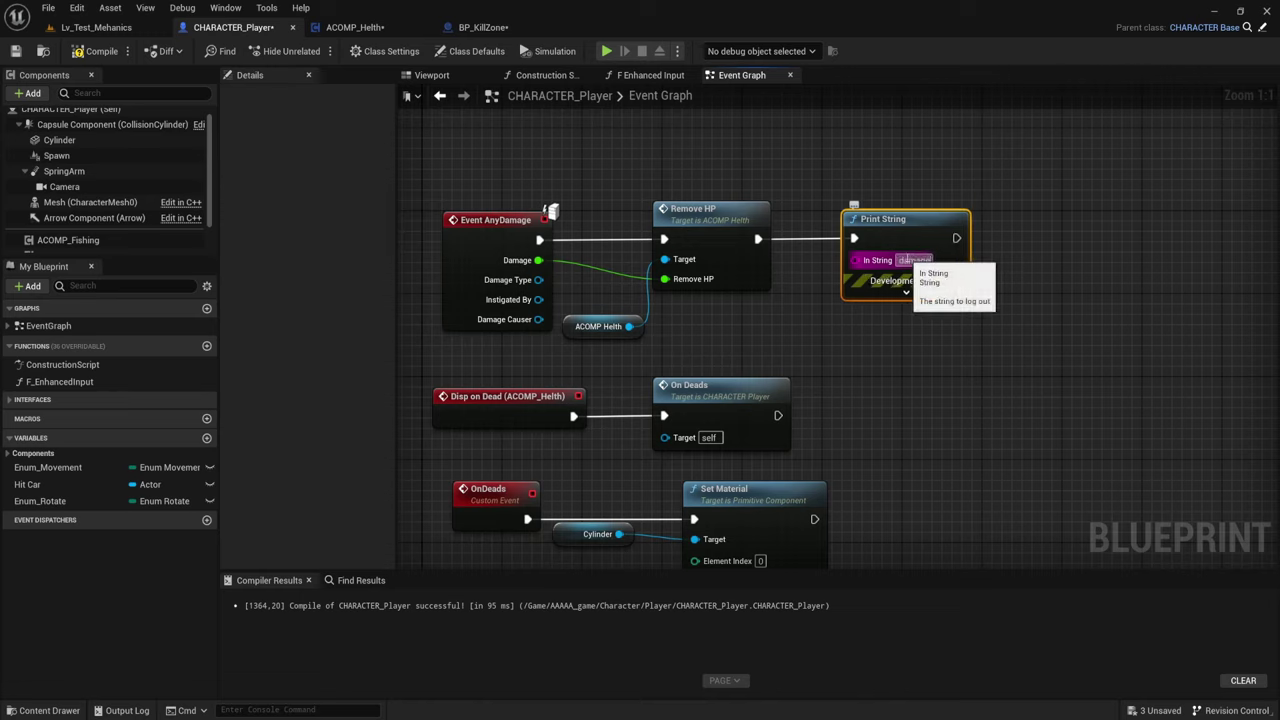
{"action": "left_click", "coordinate": [919, 318]}
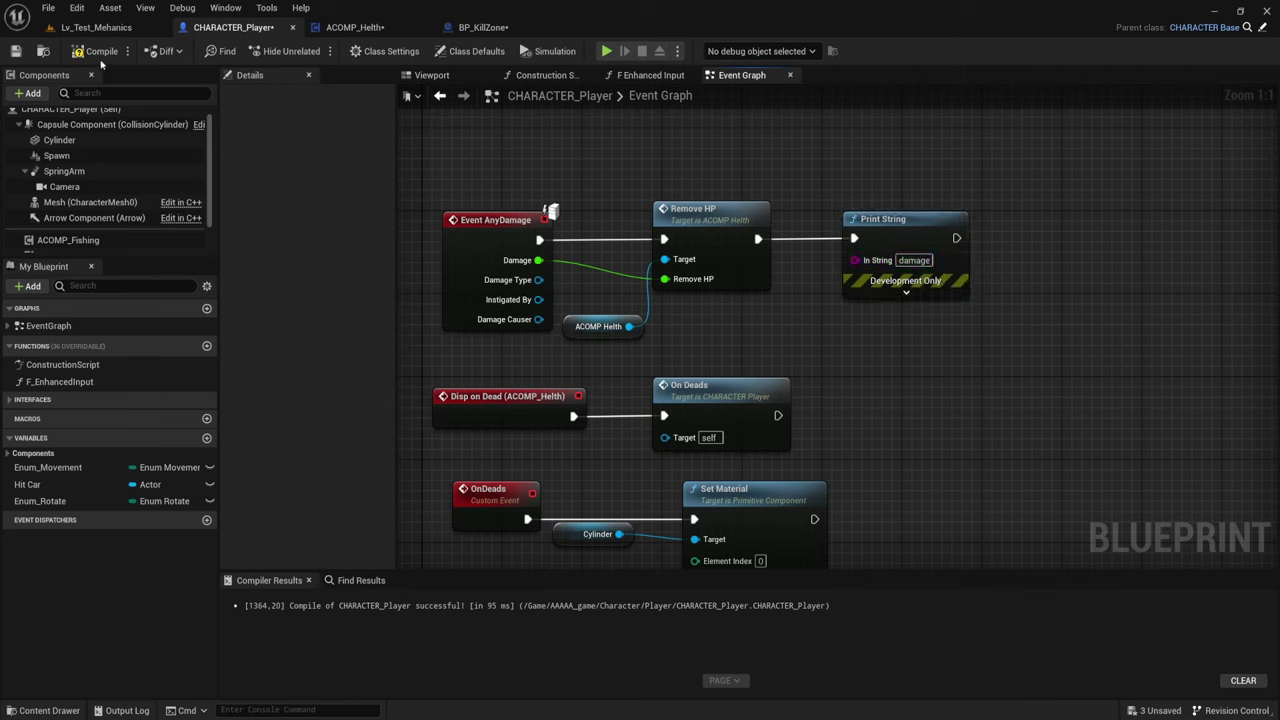
{"action": "left_click", "coordinate": [104, 27]}
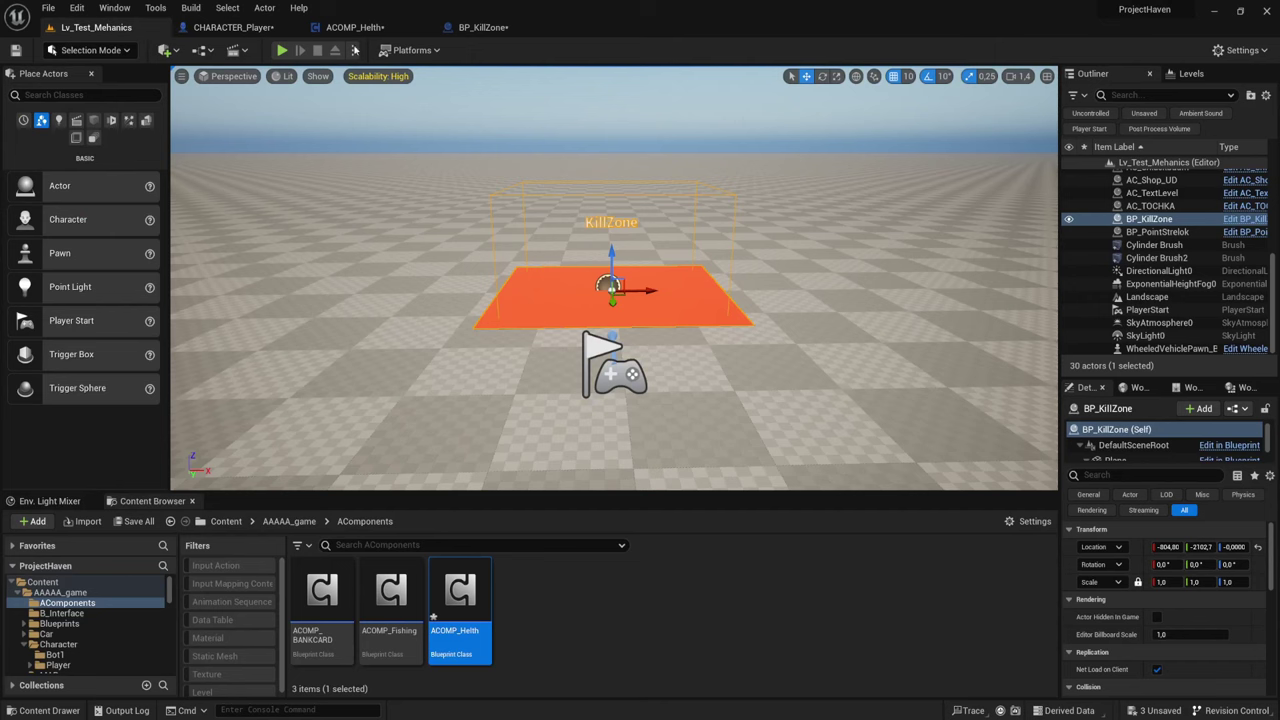
{"action": "left_click", "coordinate": [284, 51]}
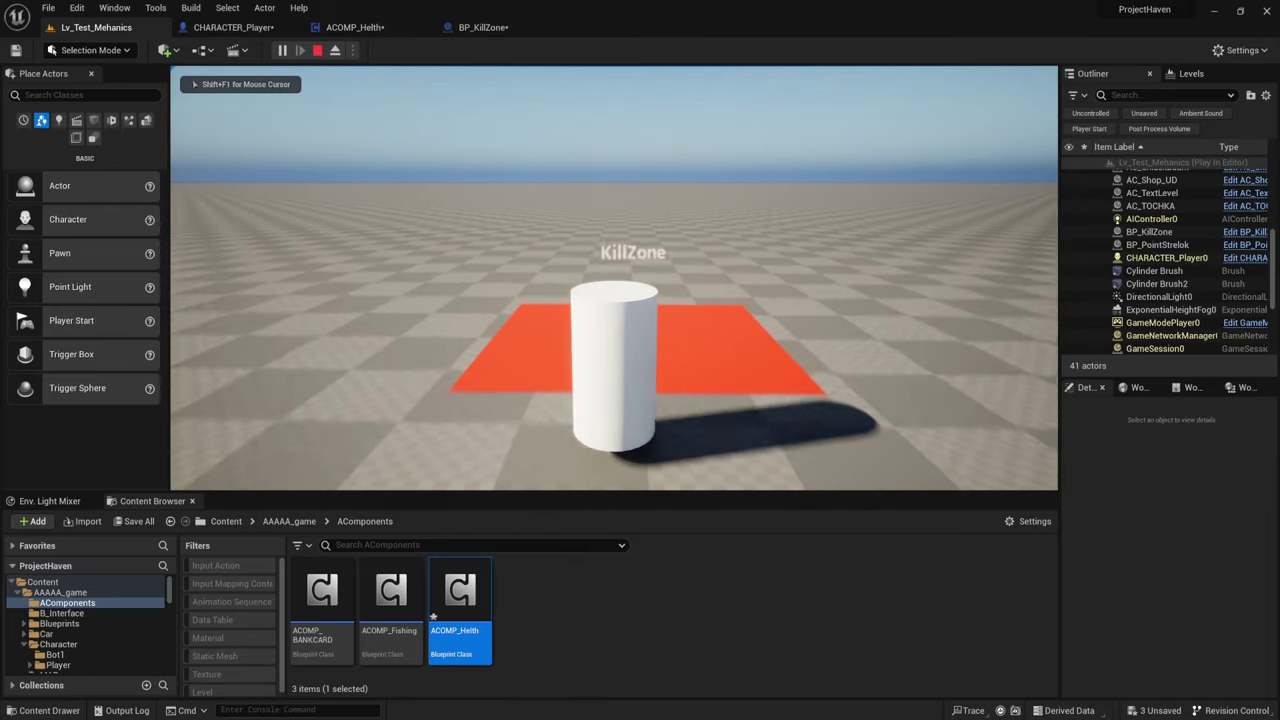
{"action": "key", "text": "s"}
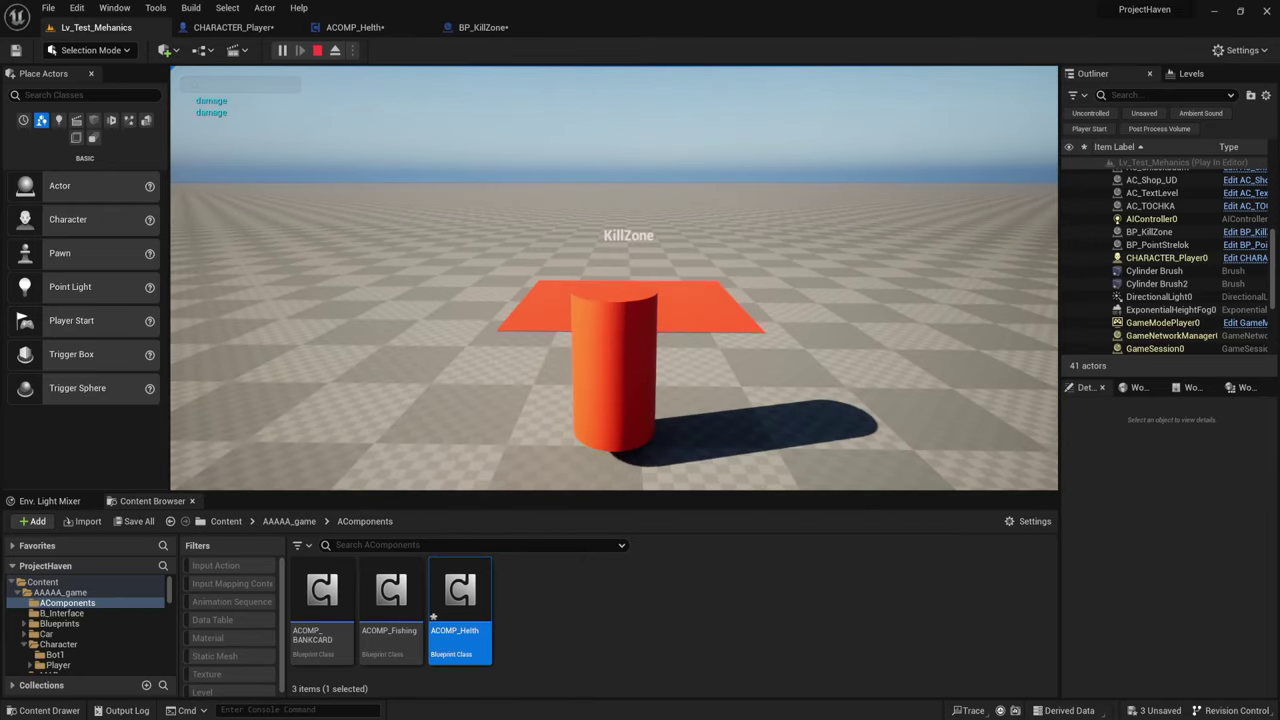
{"action": "key", "text": "a"}
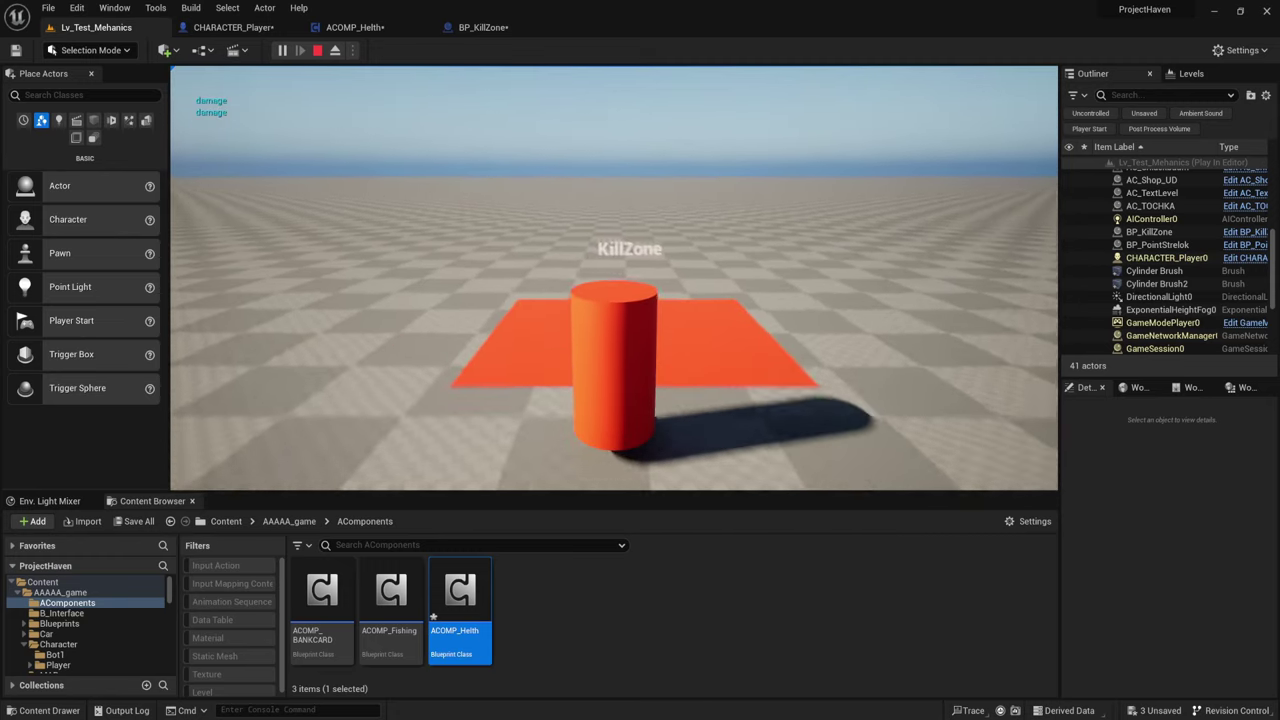
{"action": "key", "text": "Escape"}
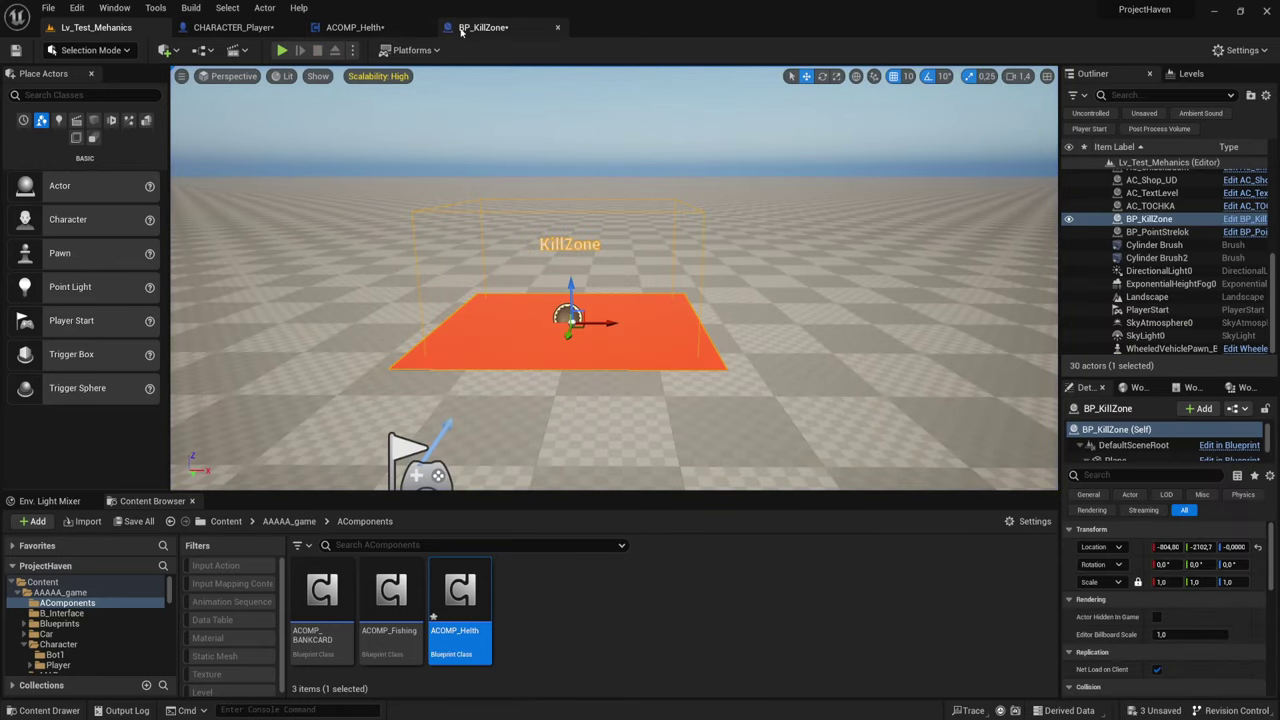
- Delete the 'damage' Print String node from the CHARACTER_Player graph
{"action": "left_click", "coordinate": [255, 30]}
{"action": "right_click_drag", "start_coordinate": [870, 322], "coordinate": [787, 285]}
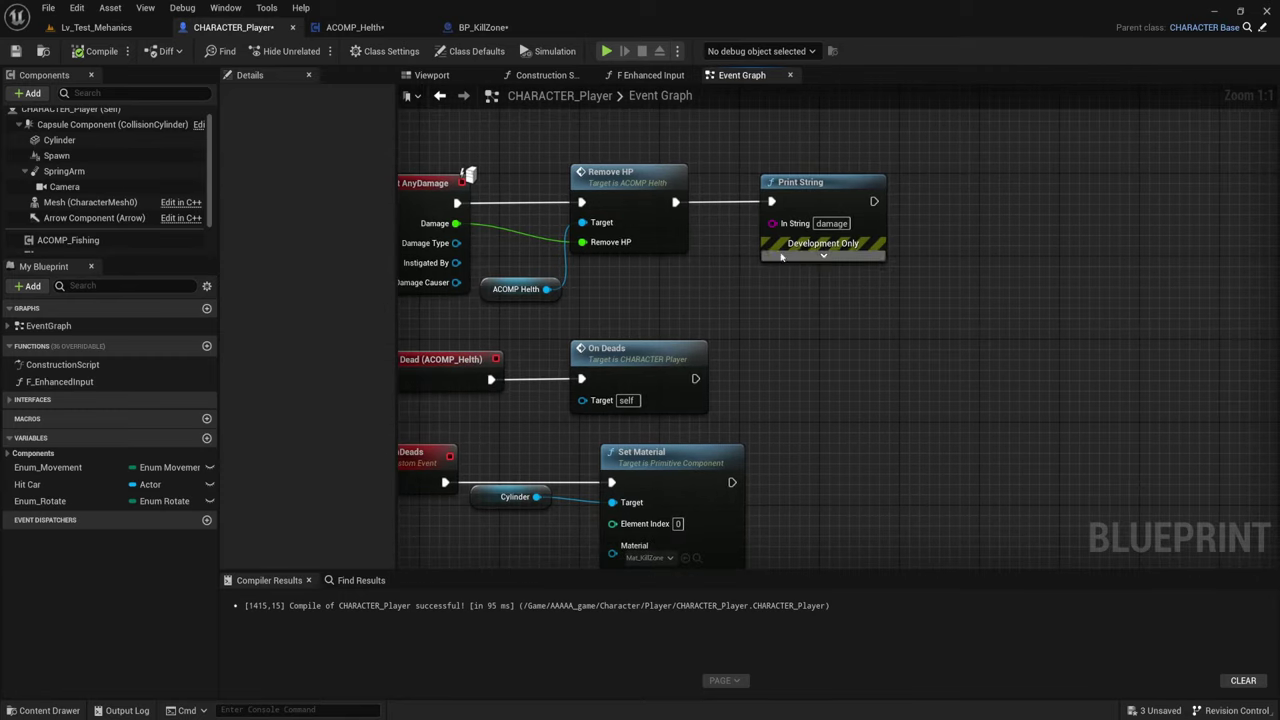
{"action": "left_click", "coordinate": [828, 193]}
{"action": "key", "text": "Delete"}
{"action": "right_click_drag", "start_coordinate": [787, 210], "coordinate": [809, 229]}
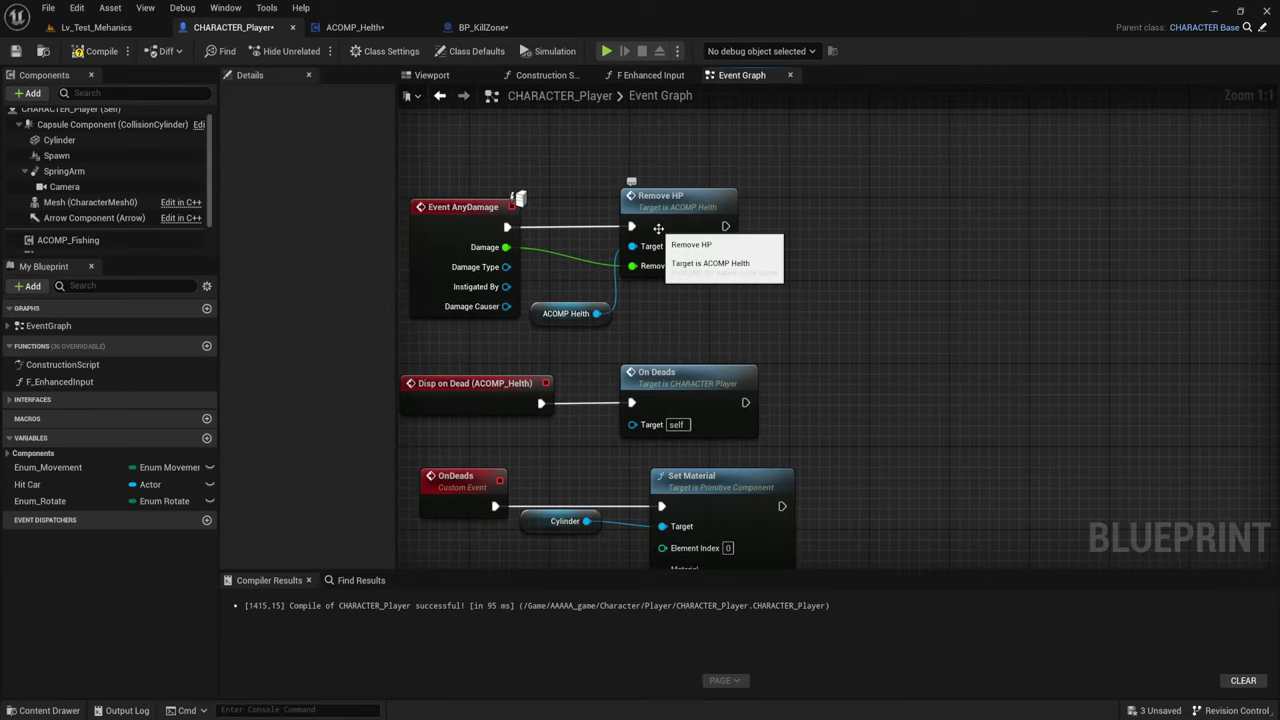
{"action": "left_click", "coordinate": [566, 314]}
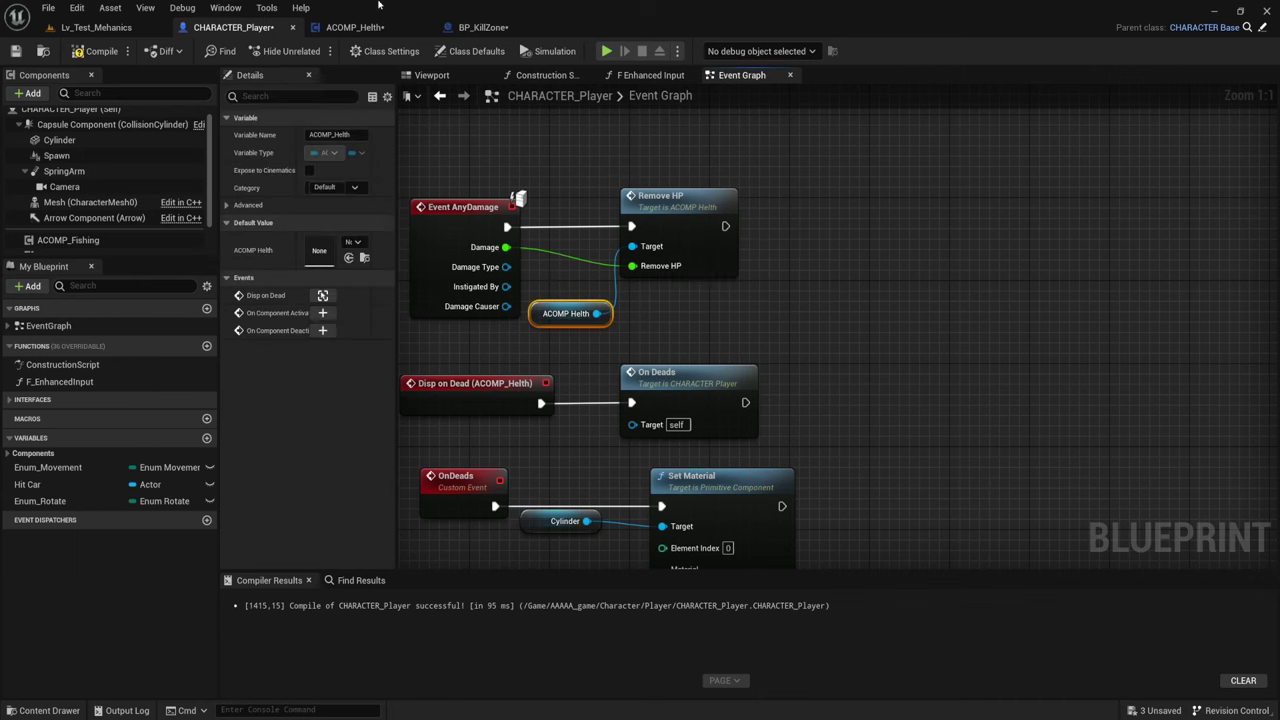
- Create a GetHP function in ACOMP_Helth with a Float output
{"action": "left_click", "coordinate": [355, 26]}
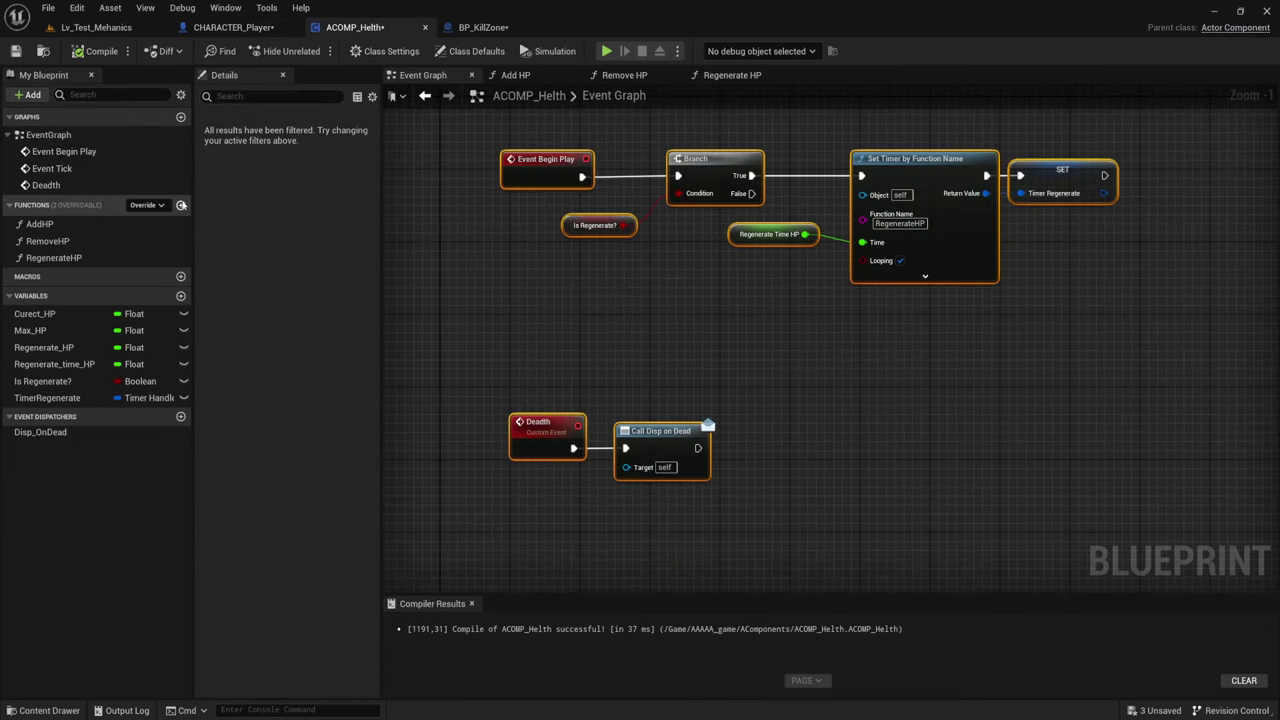
{"action": "left_click", "coordinate": [181, 205]}
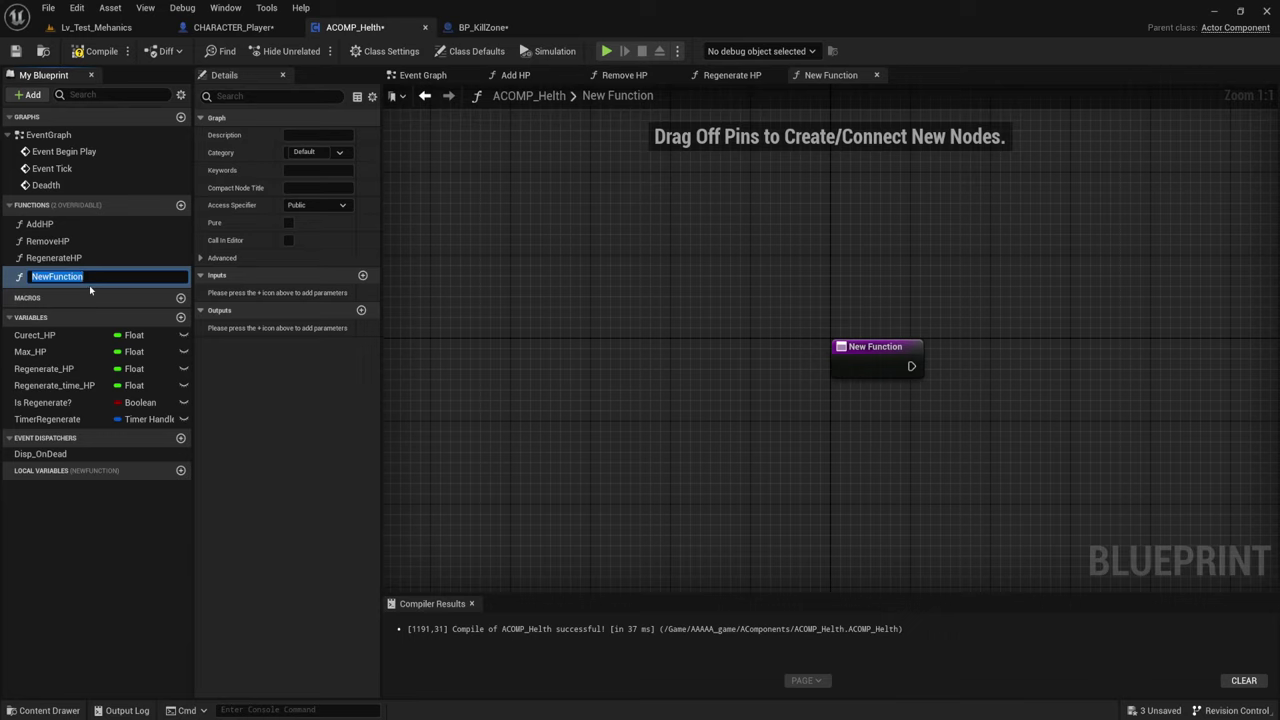
{"action": "type", "text": "GetHP"}
{"action": "key", "text": "Return"}
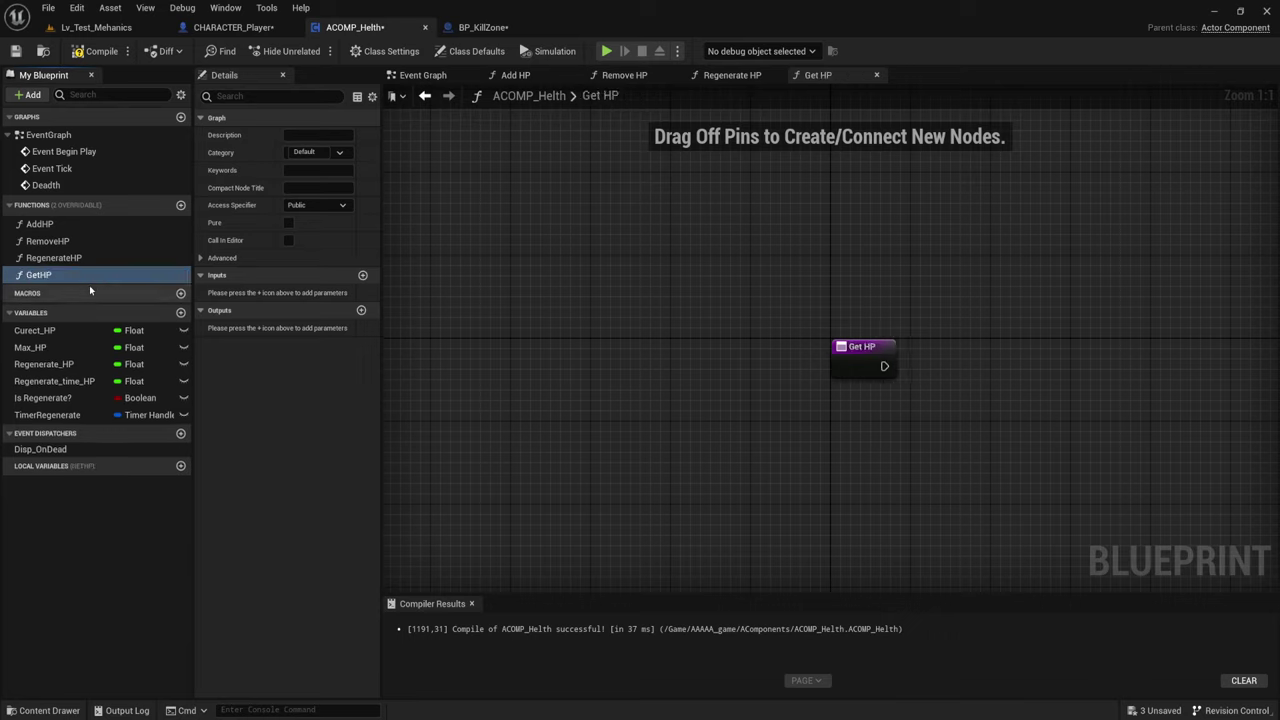
{"action": "right_click_drag", "start_coordinate": [871, 452], "coordinate": [714, 380]}
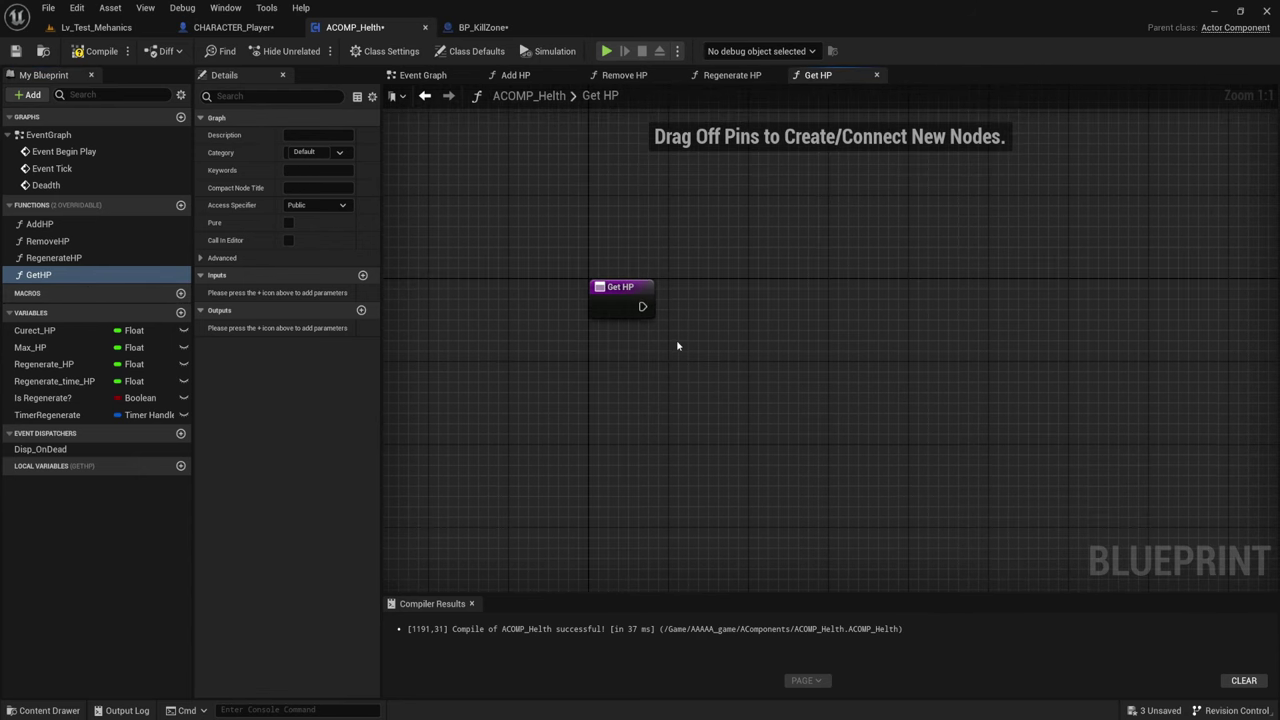
{"action": "left_click", "coordinate": [632, 309]}
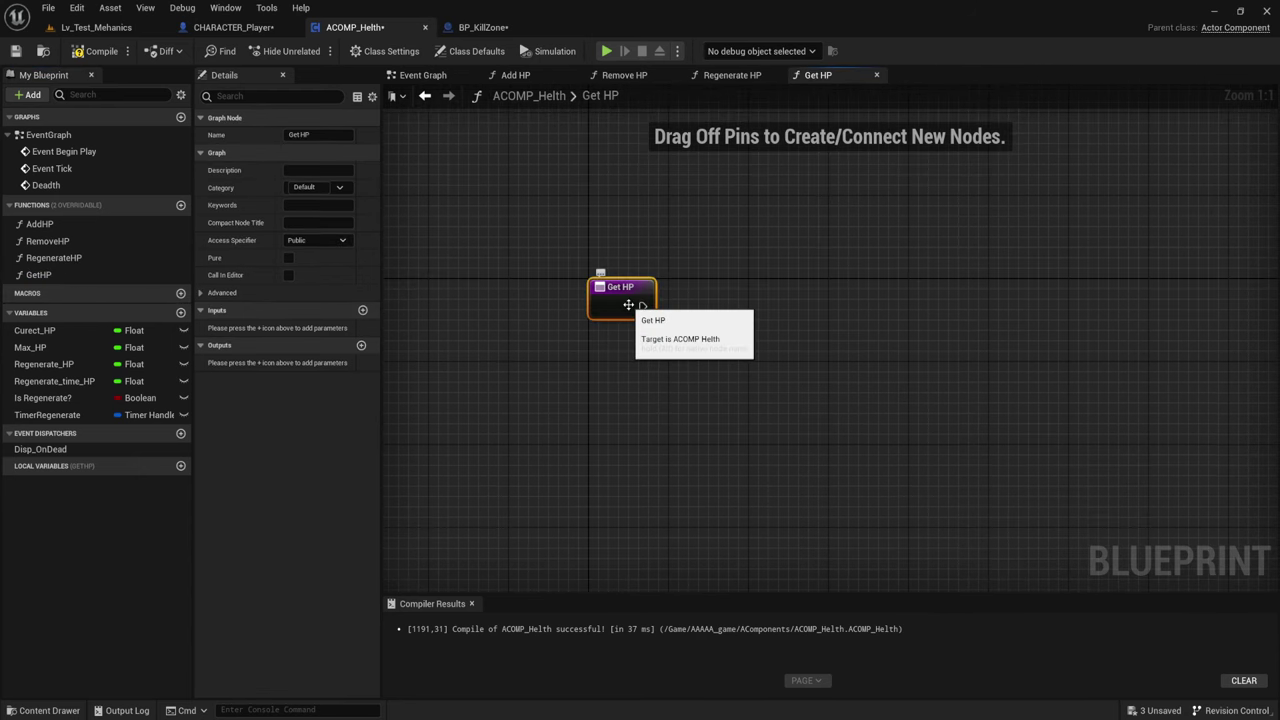
{"action": "left_click", "coordinate": [362, 346]}
{"action": "left_click", "coordinate": [290, 328]}
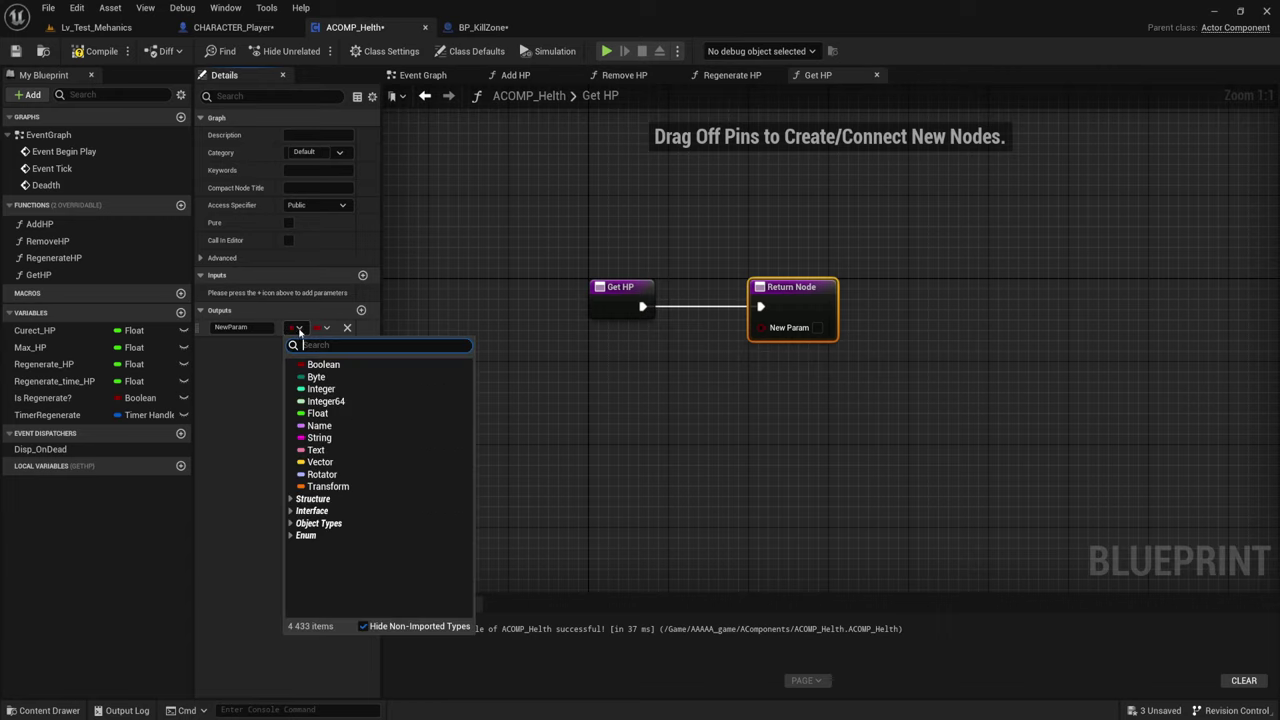
{"action": "left_click", "coordinate": [372, 402]}
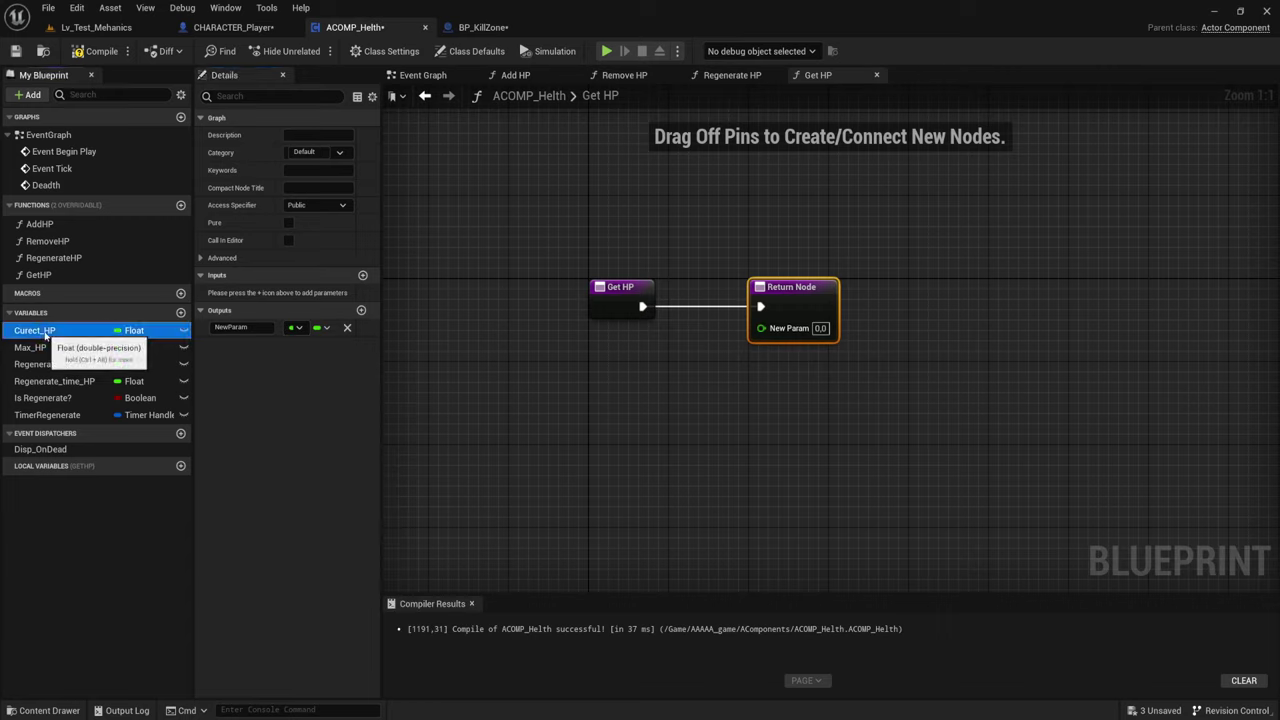
- Return Curect_HP from GetHP, then compile and save the health component
{"action": "mouse_move", "coordinate": [46, 331]}
{"action": "left_mouse_down"}
{"action": "mouse_move", "coordinate": [708, 355]}
{"action": "mouse_move", "coordinate": [829, 300]}
{"action": "left_mouse_up"}
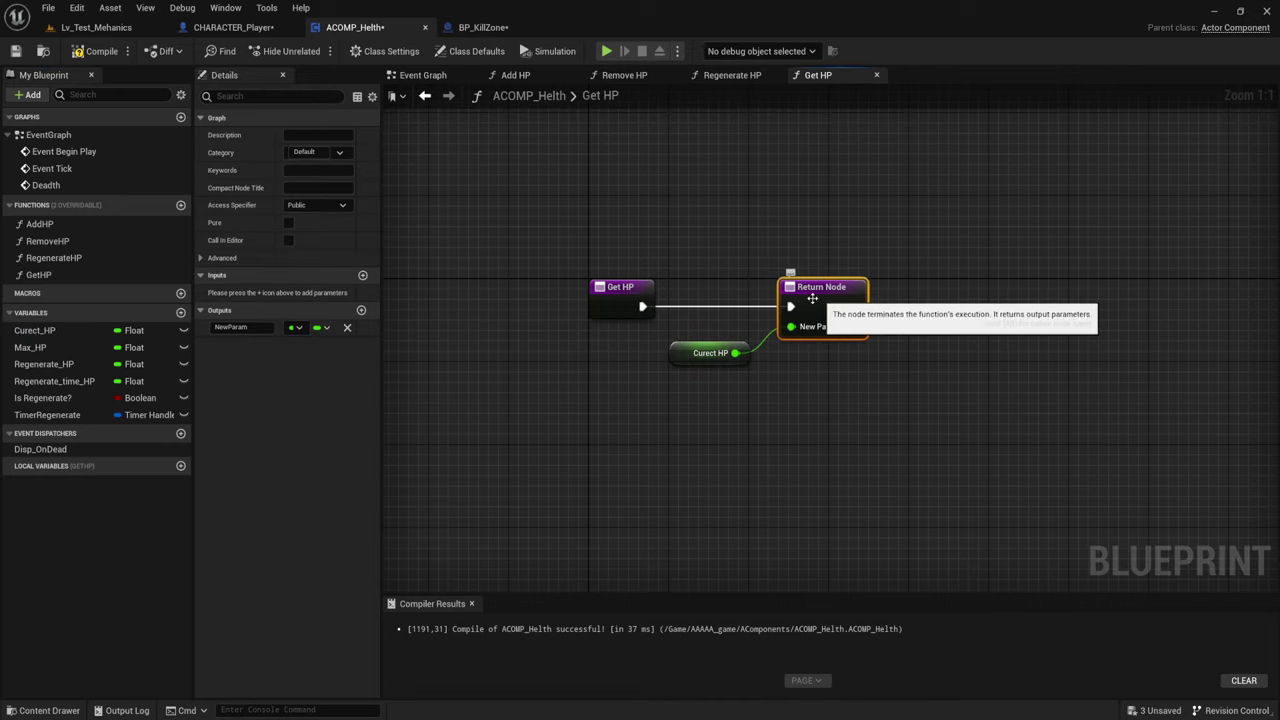
{"action": "left_click", "coordinate": [98, 51]}
{"action": "left_click", "coordinate": [15, 51]}
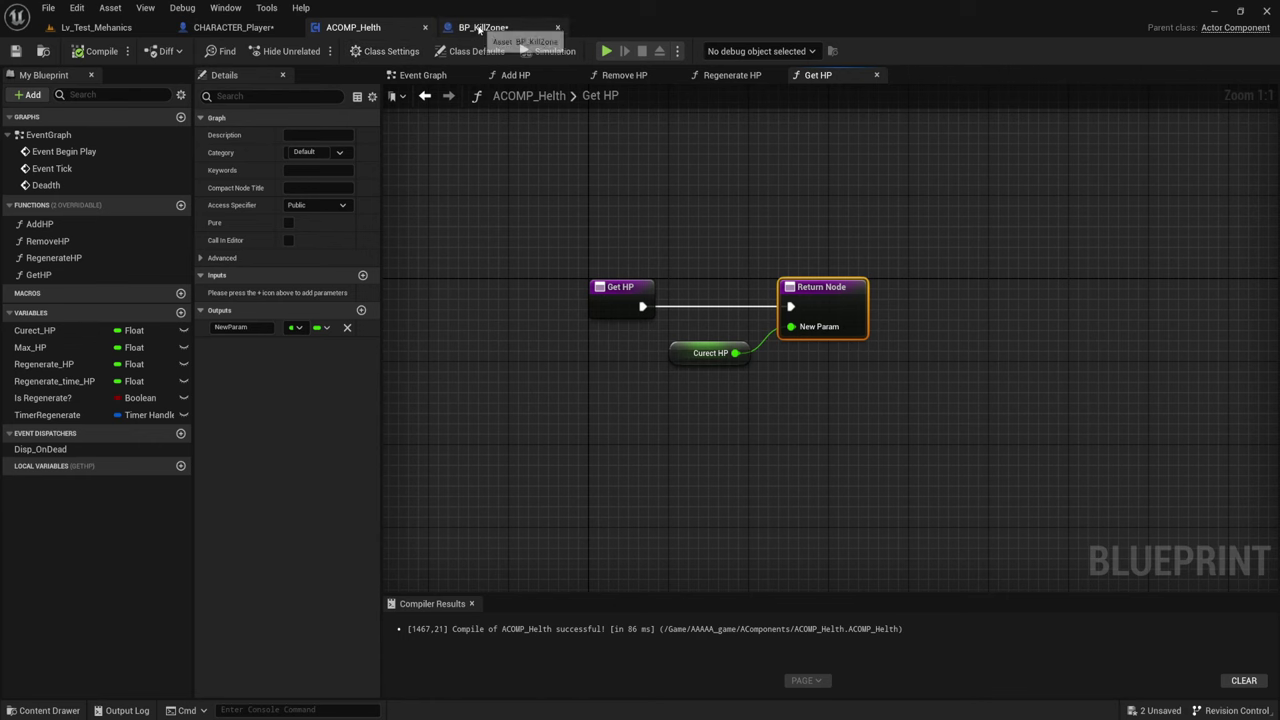
{"action": "left_click_drag", "start_coordinate": [679, 427], "coordinate": [723, 194]}
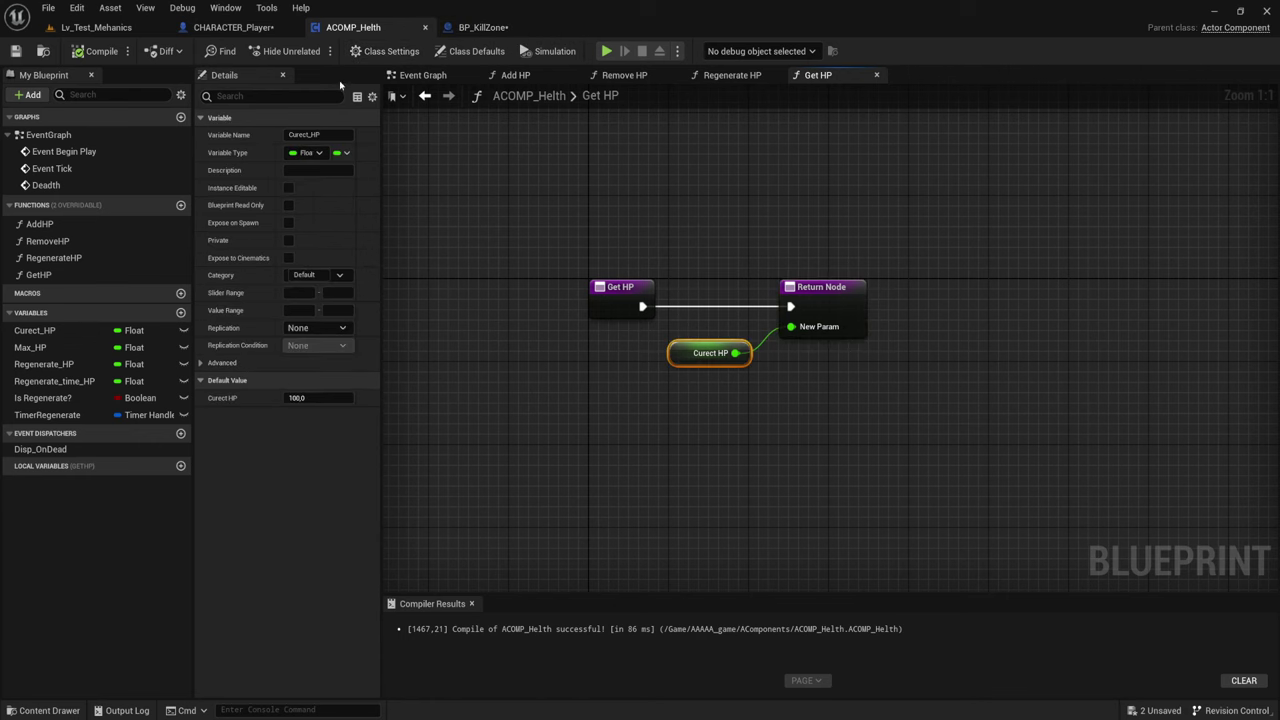
{"action": "left_click", "coordinate": [265, 35]}
- Call Get HP on the ACOMP Helth reference right after Remove HP
{"action": "right_click_drag", "start_coordinate": [780, 303], "coordinate": [810, 323]}
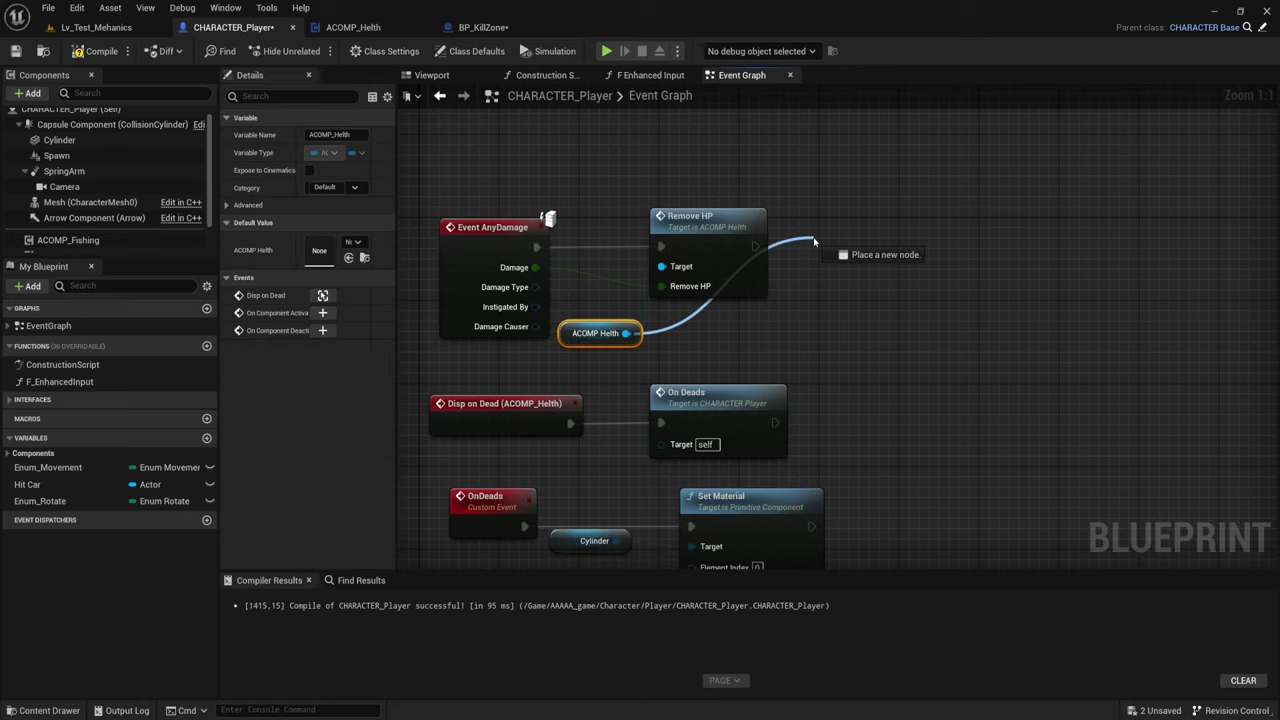
{"action": "left_click_drag", "start_coordinate": [629, 333], "coordinate": [814, 241]}
{"action": "type", "text": "get"}
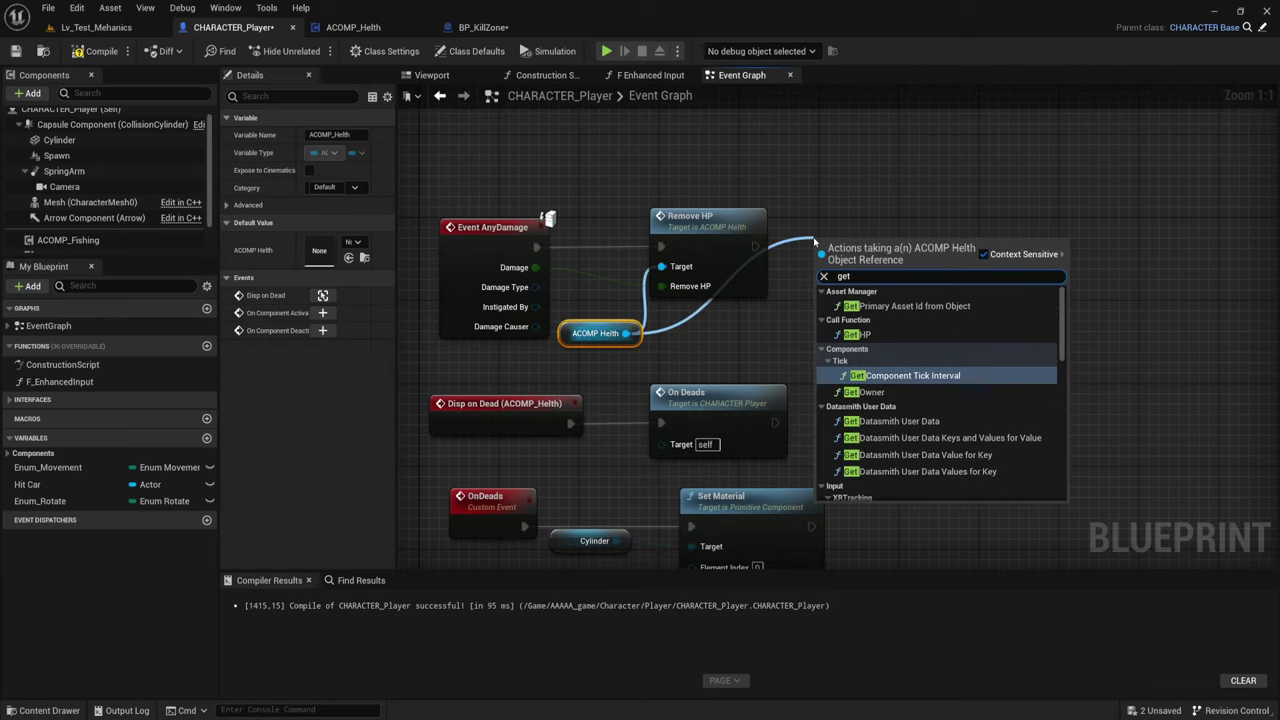
{"action": "left_click", "coordinate": [858, 334]}
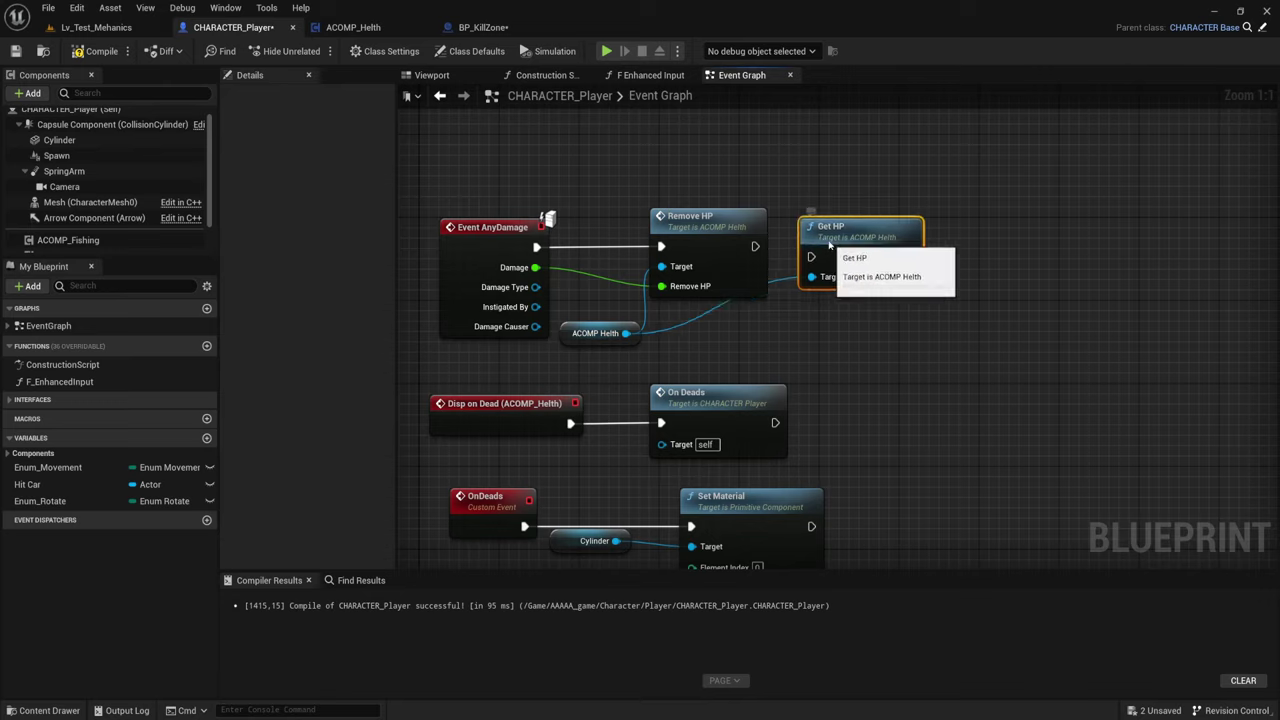
{"action": "left_click_drag", "start_coordinate": [754, 247], "coordinate": [801, 246]}
- Print Get HP's returned value with a Print String after the call
{"action": "left_click_drag", "start_coordinate": [898, 245], "coordinate": [1034, 234]}
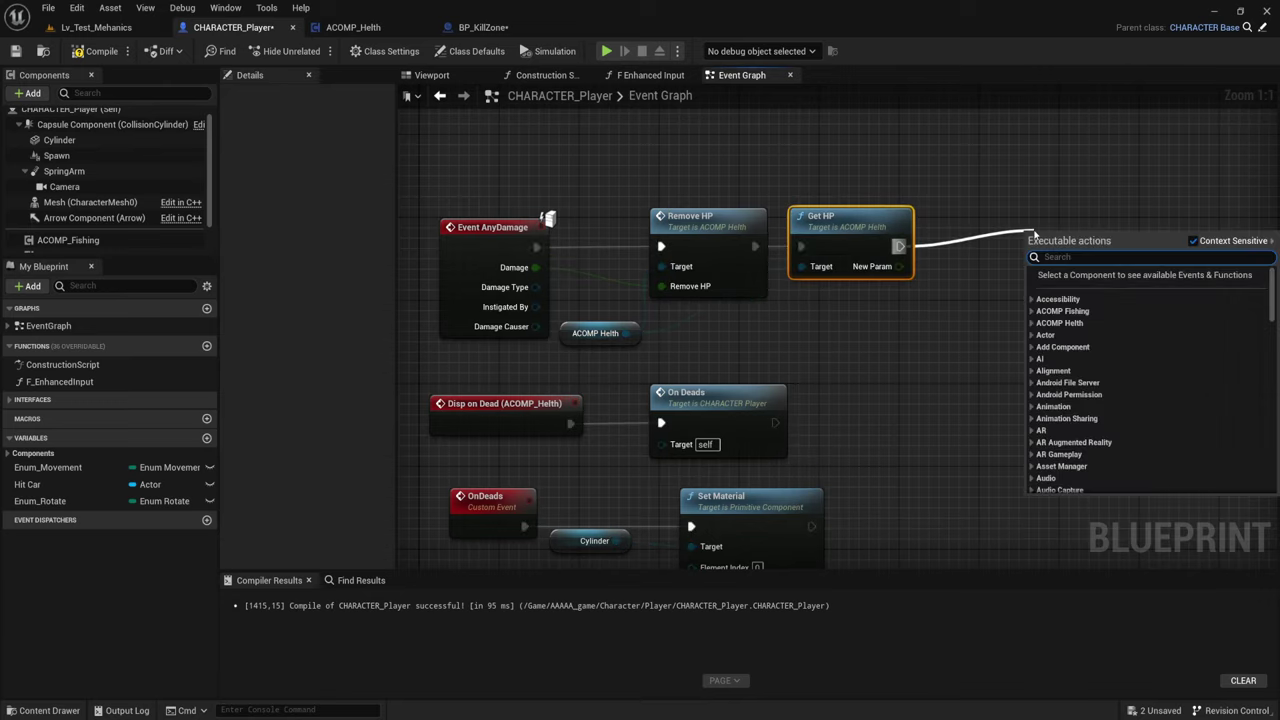
{"action": "type", "text": "print"}
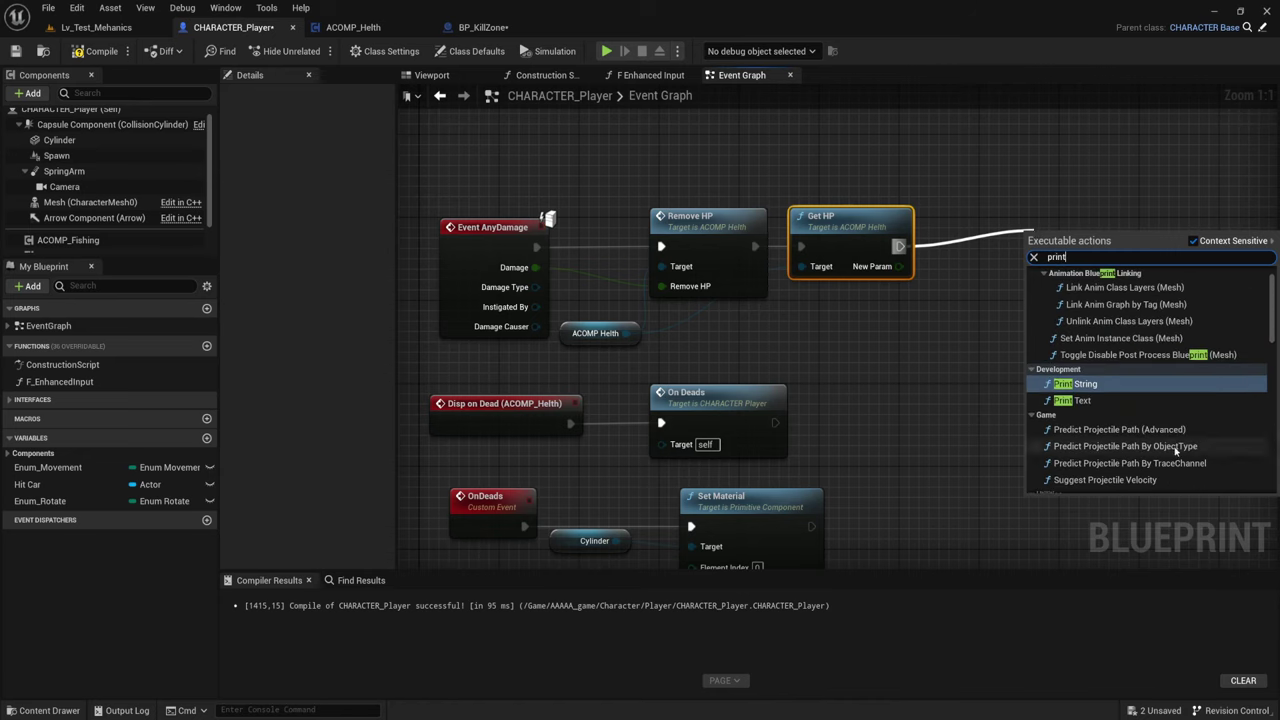
{"action": "left_click", "coordinate": [1082, 381]}
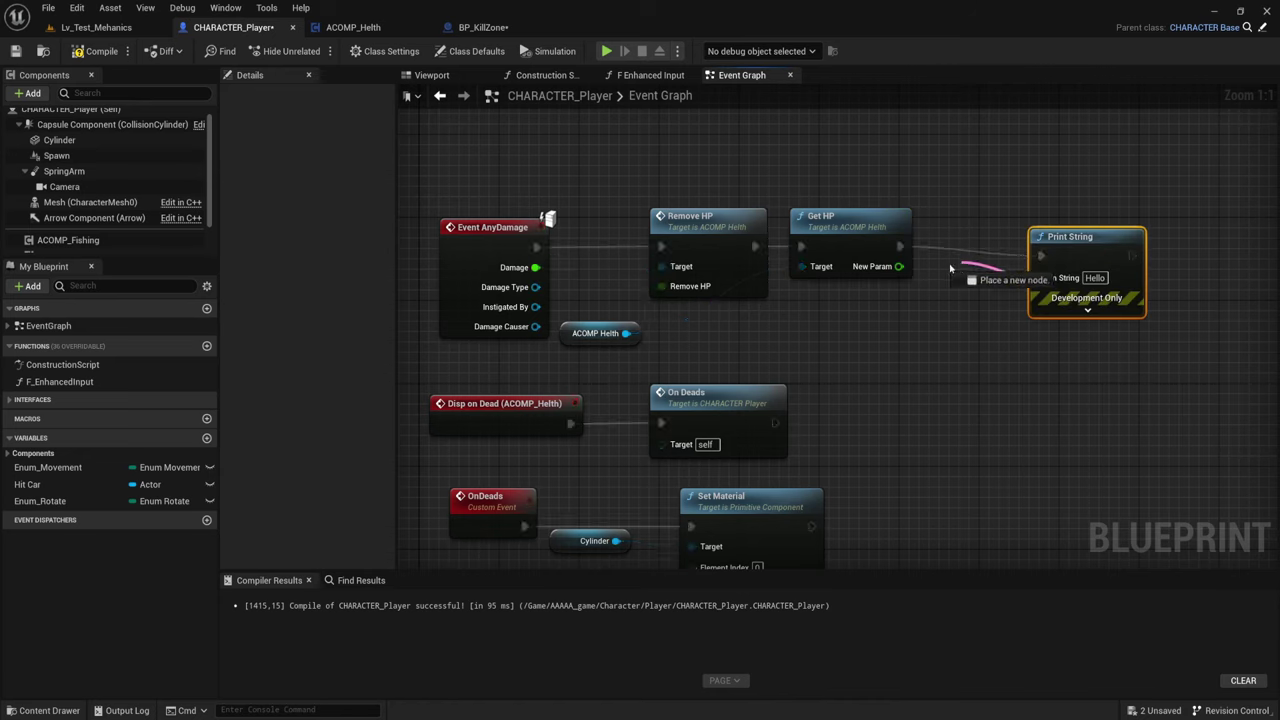
{"action": "left_click_drag", "start_coordinate": [1036, 277], "coordinate": [899, 266]}
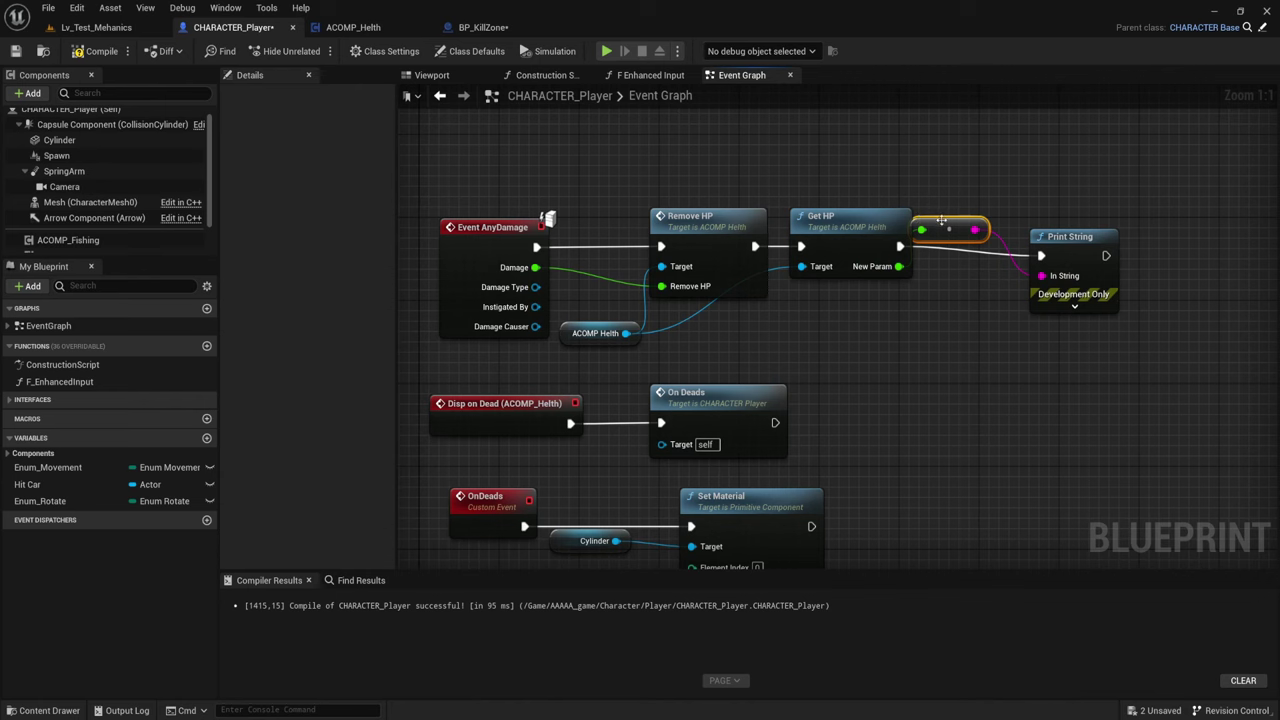
{"action": "left_click_drag", "start_coordinate": [941, 220], "coordinate": [969, 271]}
{"action": "left_click_drag", "start_coordinate": [1075, 237], "coordinate": [1085, 216]}
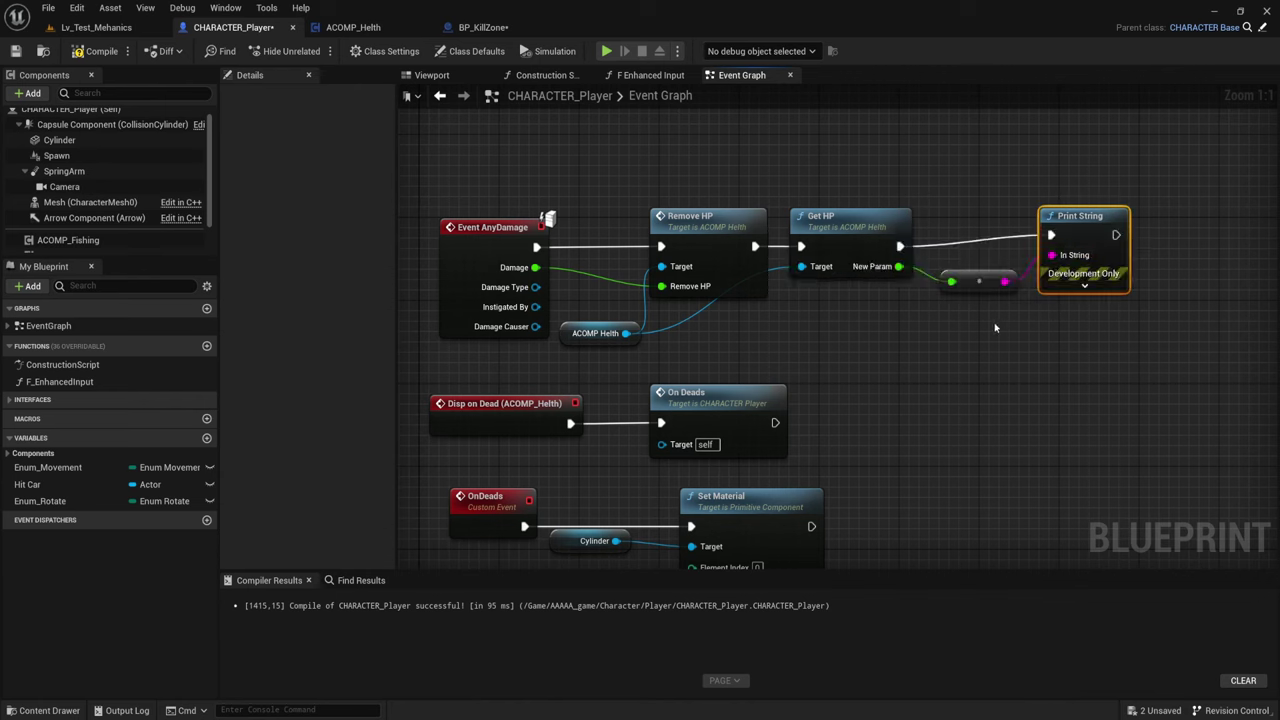
{"action": "left_click", "coordinate": [99, 32]}
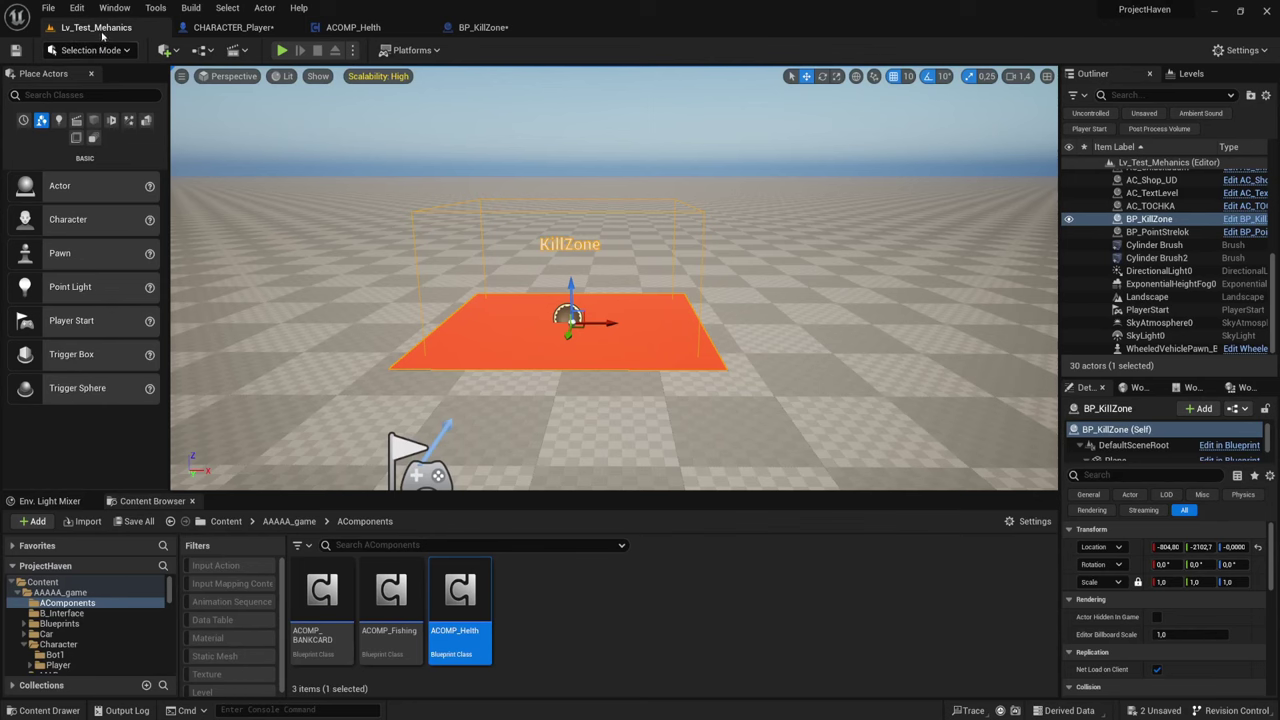
{"action": "left_click", "coordinate": [396, 30]}
{"action": "left_click", "coordinate": [235, 27]}
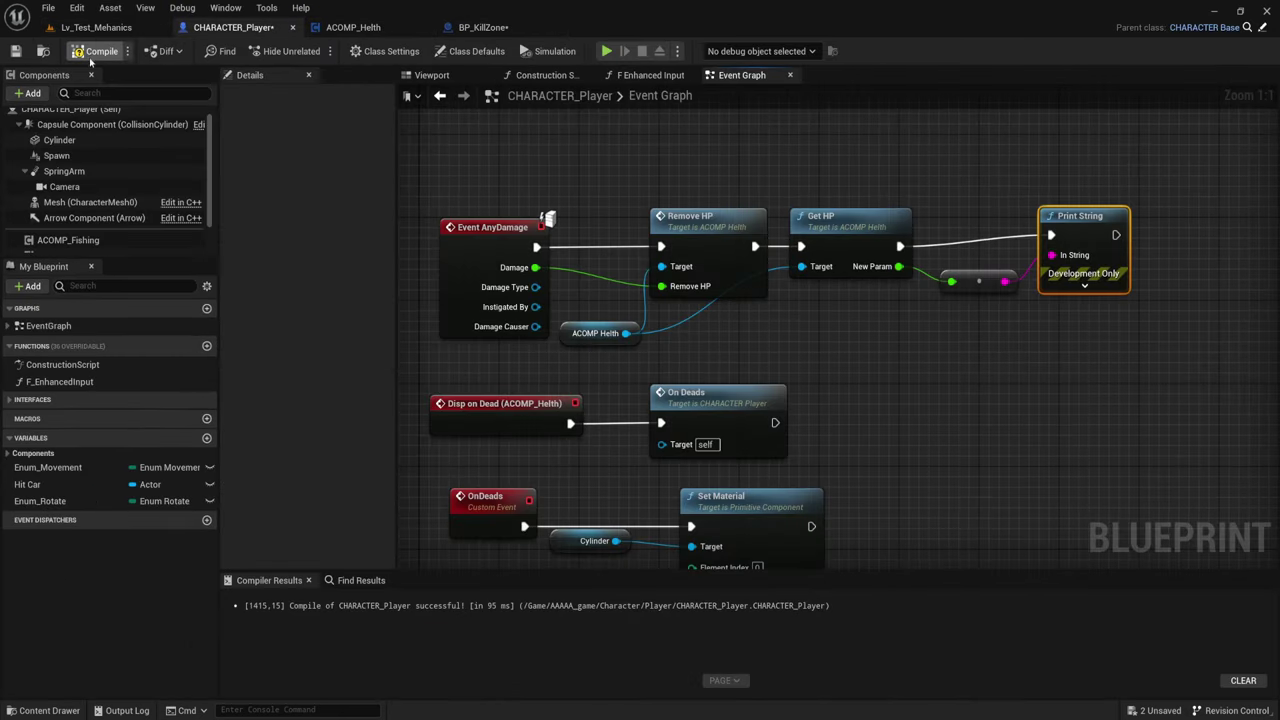
- Compile CHARACTER_Player and play-test walking onto the KillZone until HP prints and the cylinder turns red
{"action": "left_click", "coordinate": [52, 29]}
{"action": "left_click", "coordinate": [282, 50]}
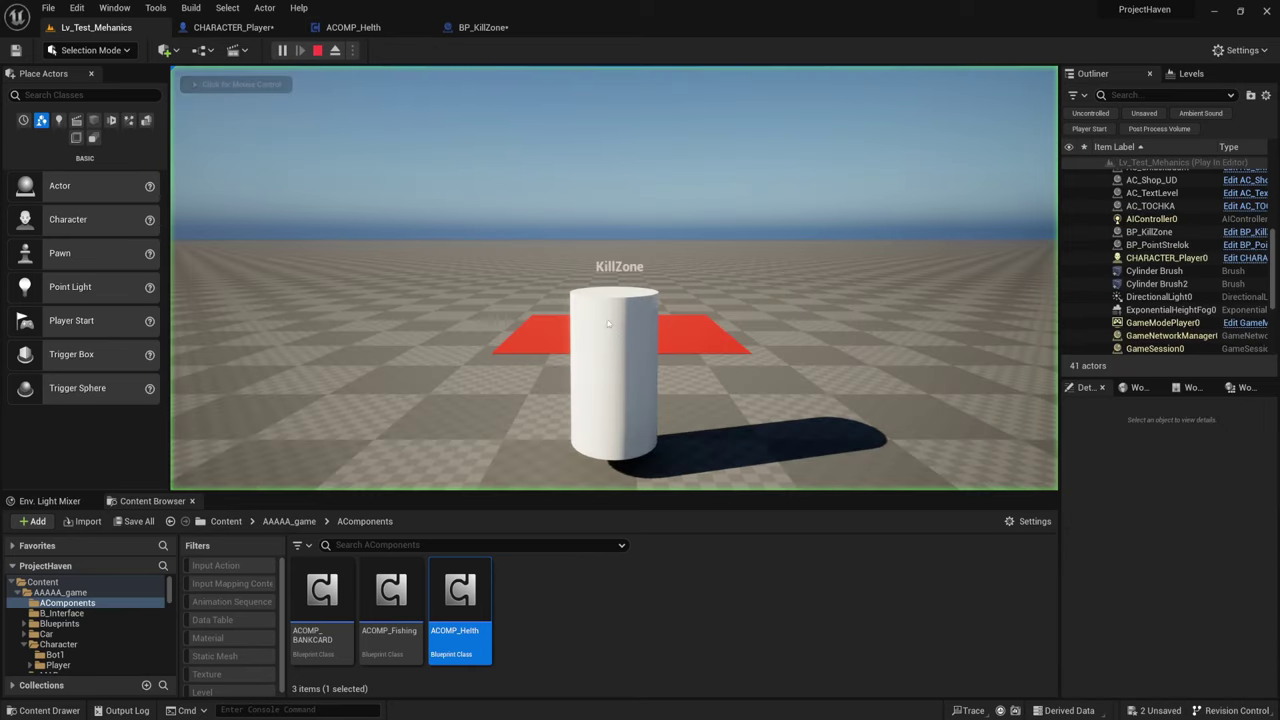
{"action": "key", "text": "w"}
{"action": "key", "text": "s"}
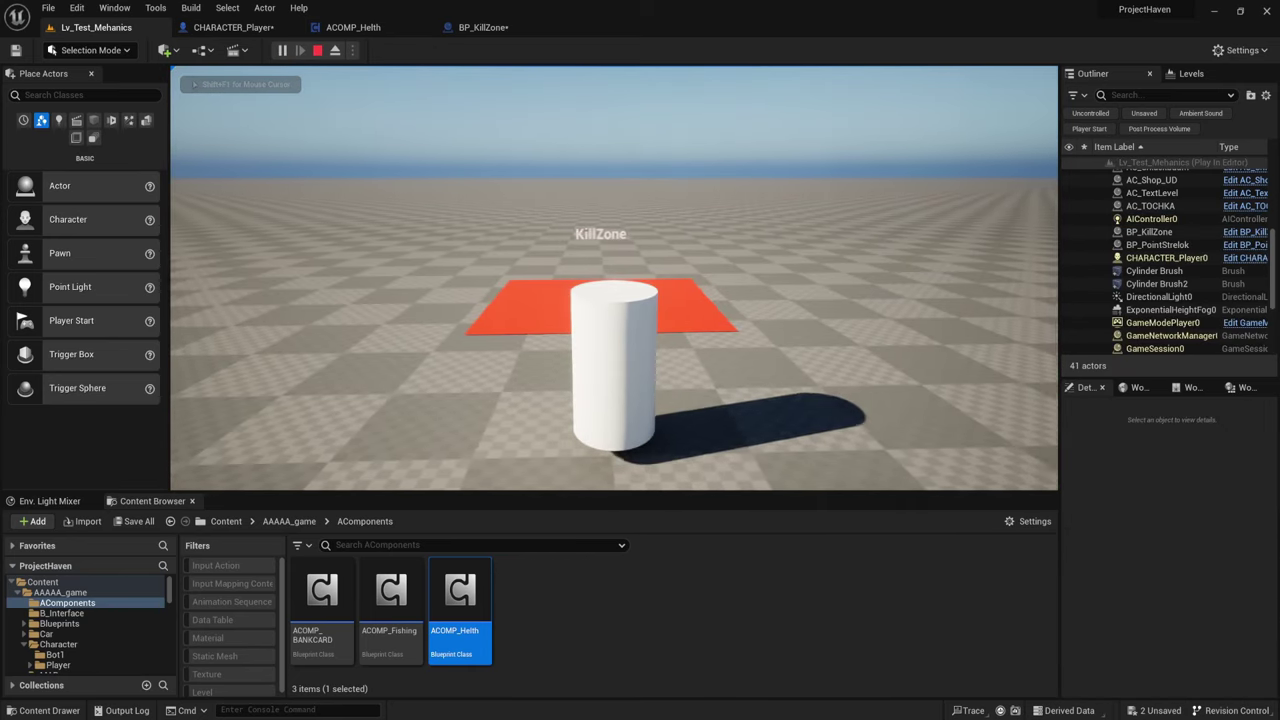
{"action": "key", "text": "w"}
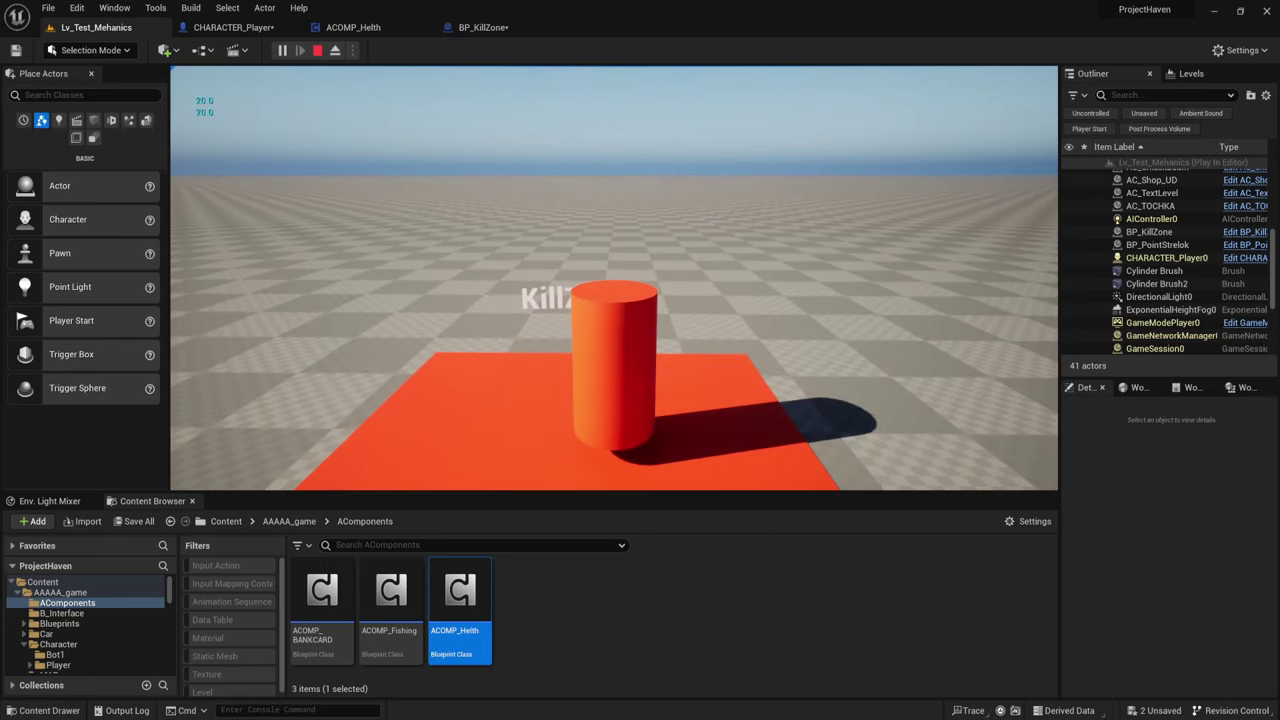
{"action": "key", "text": "s"}
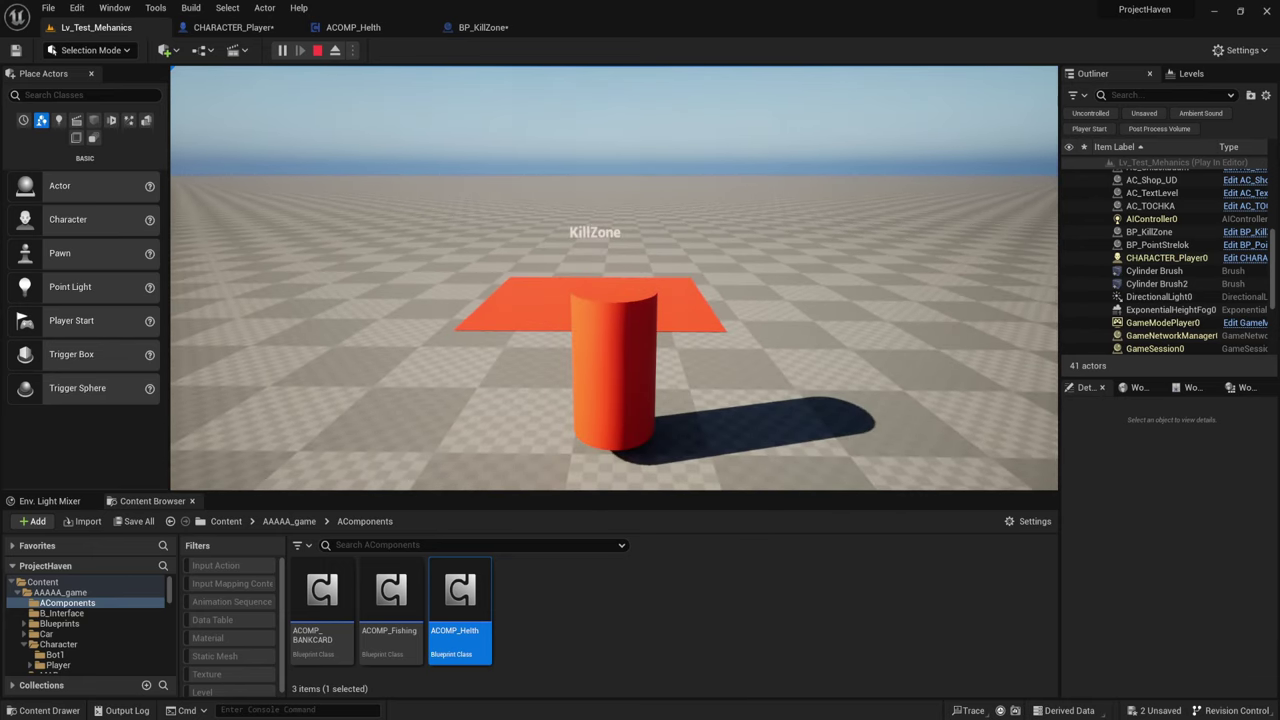
{"action": "key", "text": "Escape"}
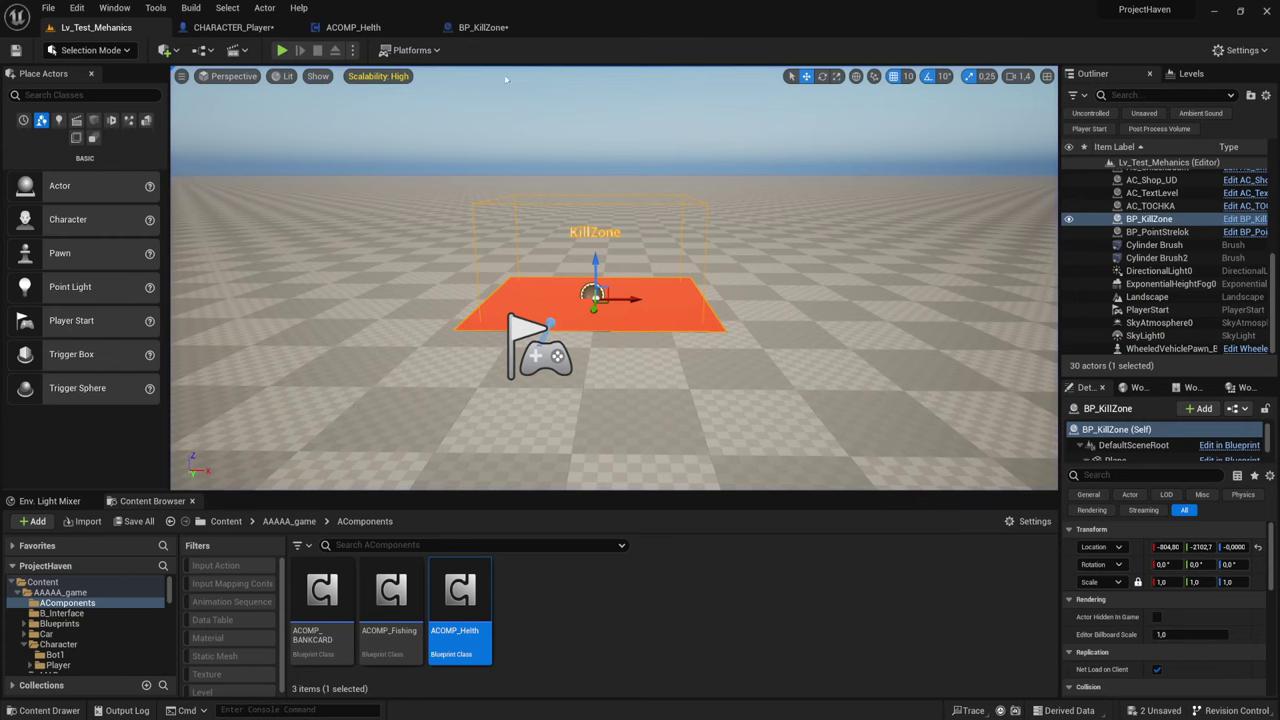
- Return to CHARACTER_Player's Event Graph and select the Get HP node
{"action": "left_click", "coordinate": [233, 27]}
{"action": "mouse_move", "coordinate": [988, 388]}
{"action": "right_mouse_down"}
{"action": "mouse_move", "coordinate": [947, 341]}
{"action": "mouse_move", "coordinate": [945, 355]}
{"action": "right_mouse_up"}
{"action": "left_click_drag", "start_coordinate": [783, 306], "coordinate": [821, 163]}
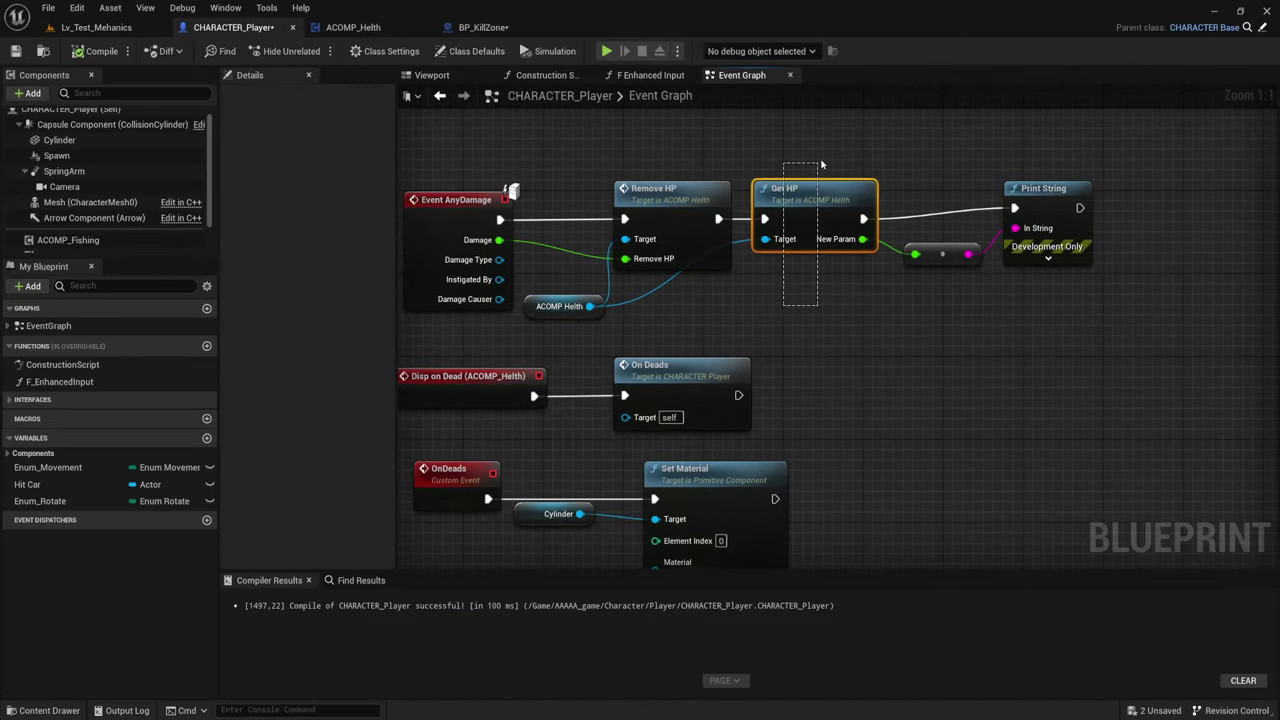
- Open the health component's Remove HP function and shift the Deadth call left to make room
{"action": "double_click", "coordinate": [673, 220]}
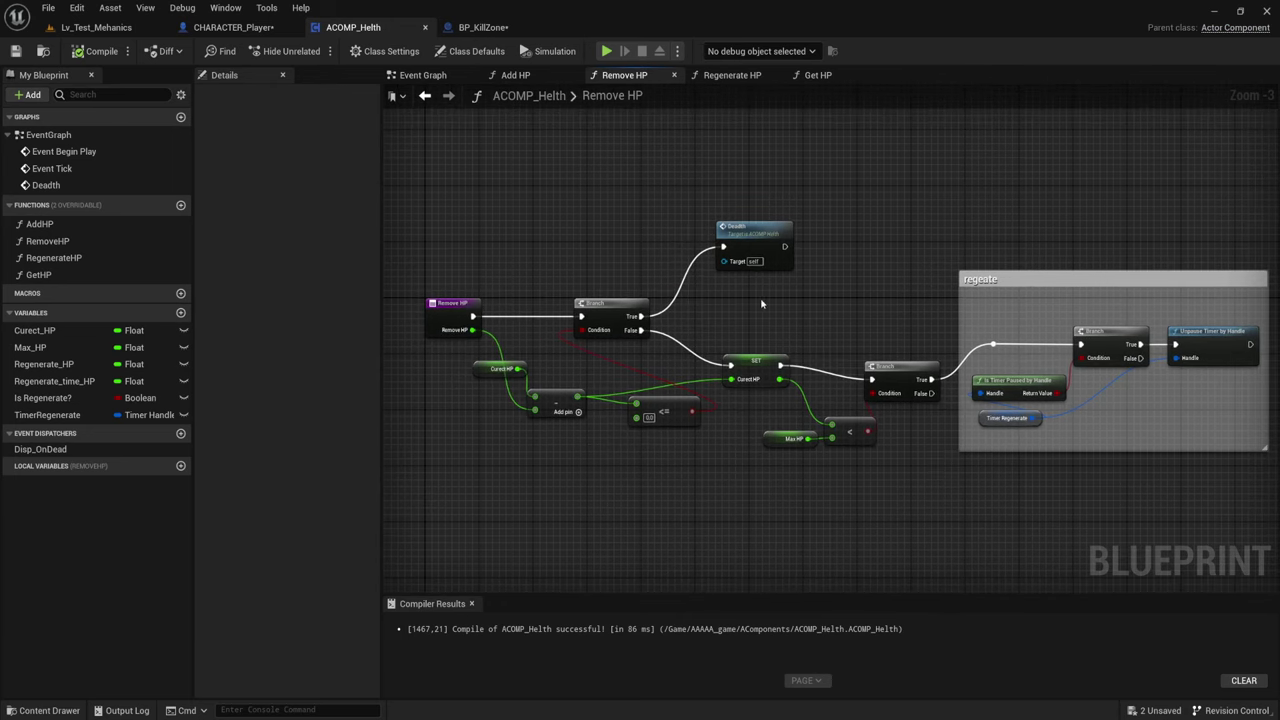
{"action": "scroll", "coordinate": [785, 230], "scroll_direction": "up", "scroll_amount": 4}
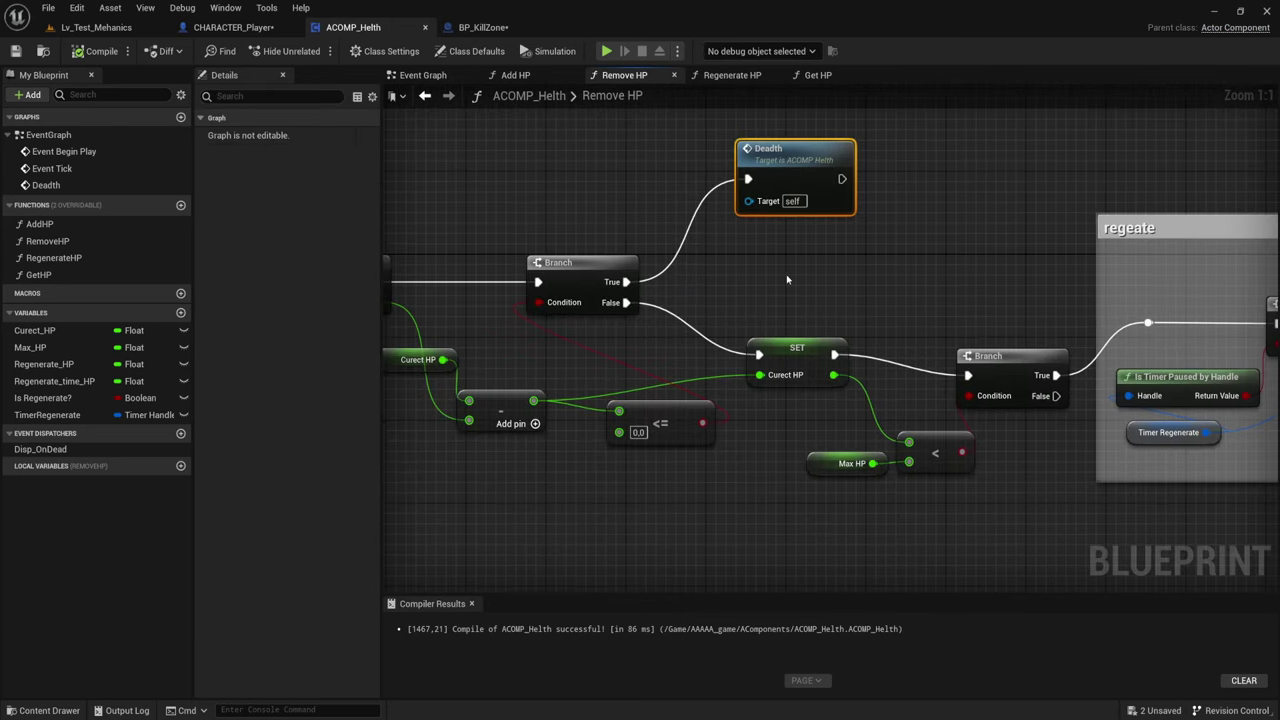
{"action": "left_click_drag", "start_coordinate": [775, 280], "coordinate": [798, 442]}
{"action": "right_click_drag", "start_coordinate": [806, 340], "coordinate": [830, 396]}
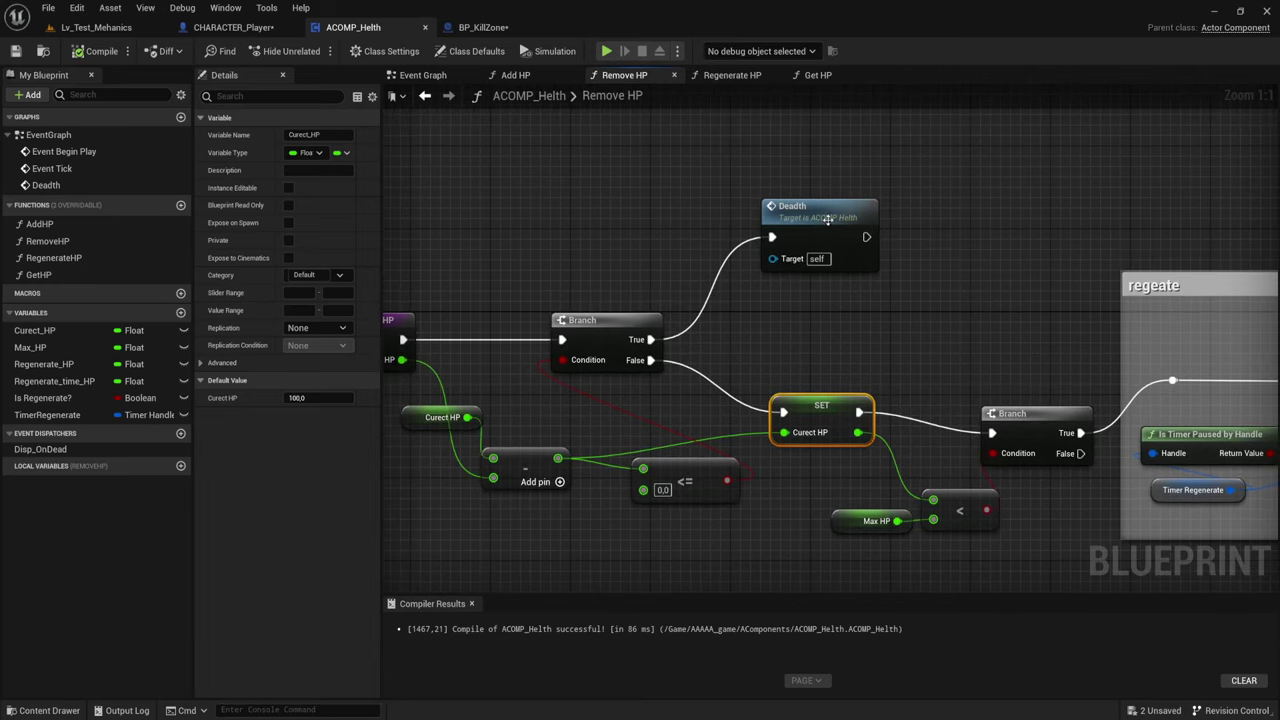
{"action": "left_click", "coordinate": [1035, 214]}
{"action": "left_click_drag", "start_coordinate": [1037, 214], "coordinate": [997, 214]}
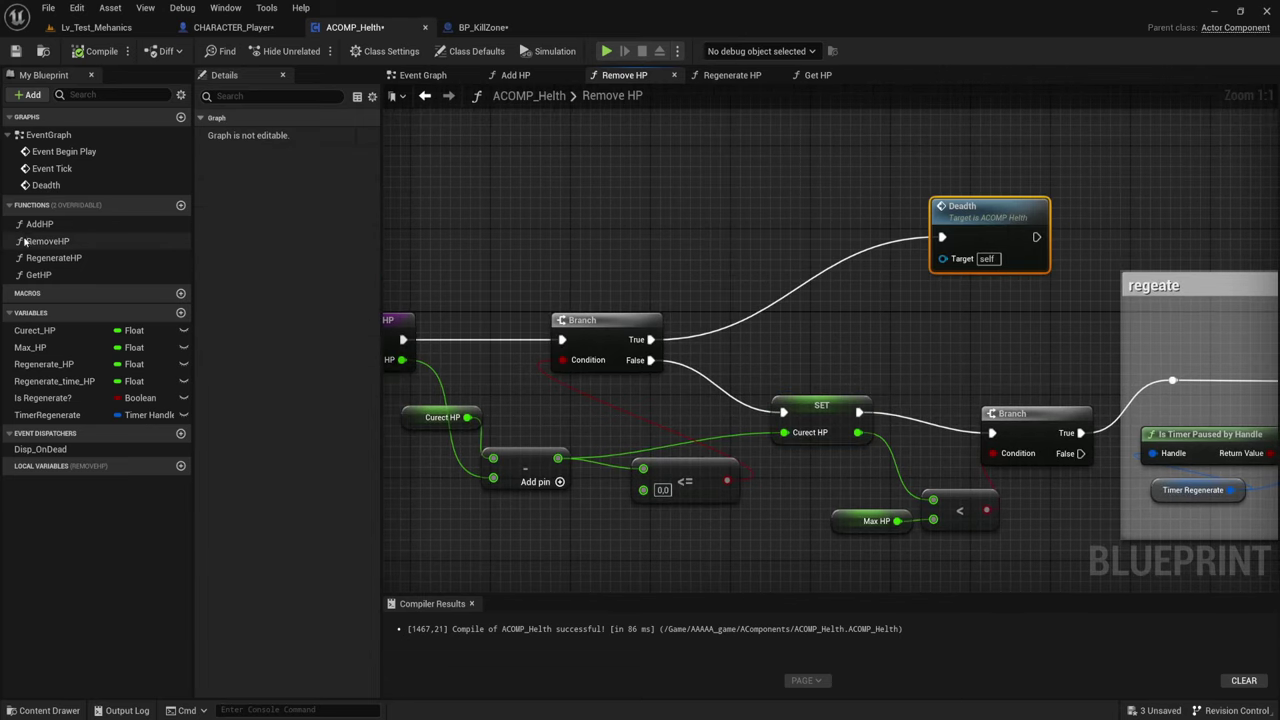
- Add a SET Curect HP (0.0) node on the Branch True path, wired into the Deadth call
{"action": "left_click", "coordinate": [36, 330]}
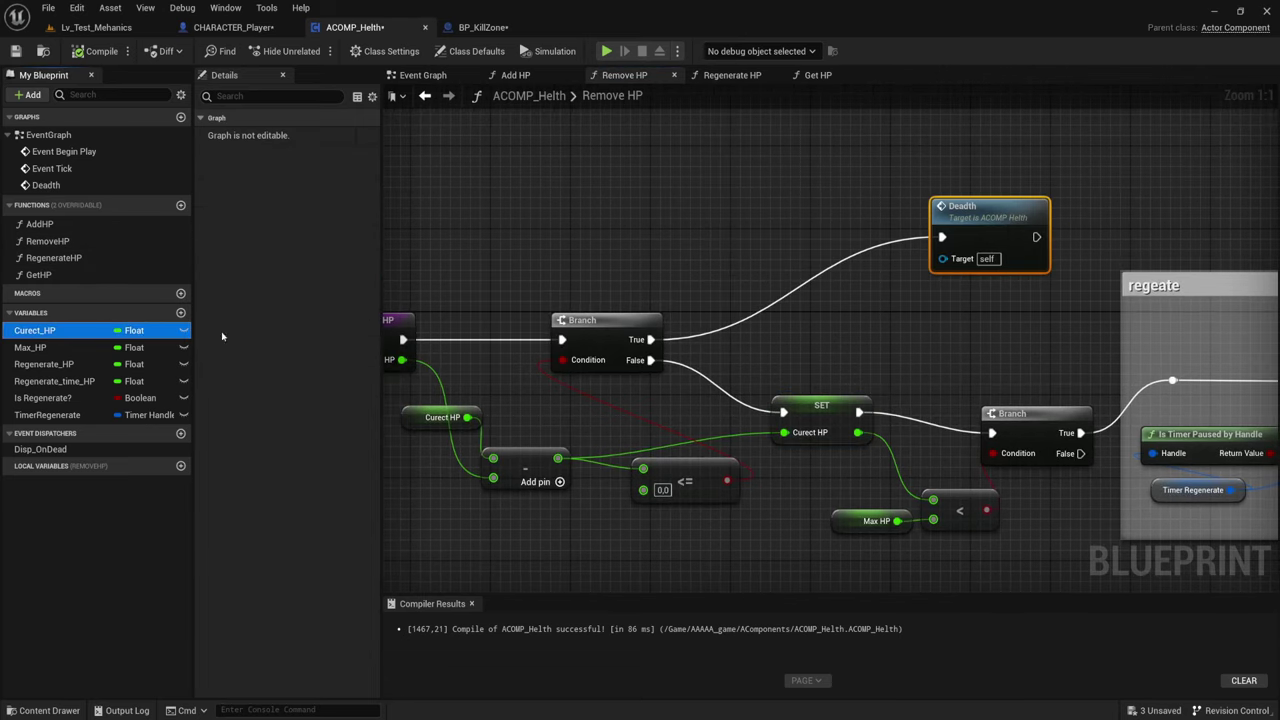
{"action": "left_click_drag", "start_coordinate": [758, 237], "coordinate": [752, 232], "text": "alt"}
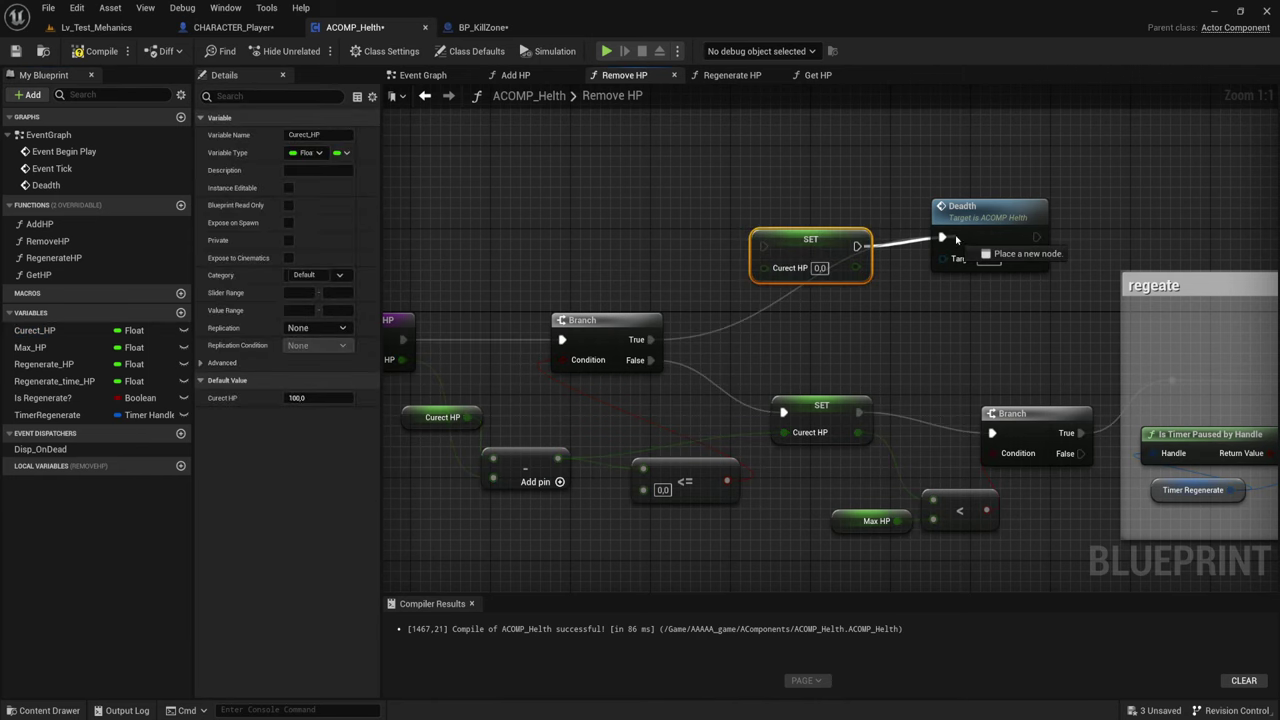
{"action": "left_click_drag", "start_coordinate": [857, 246], "coordinate": [945, 240]}
{"action": "left_click", "coordinate": [915, 243]}
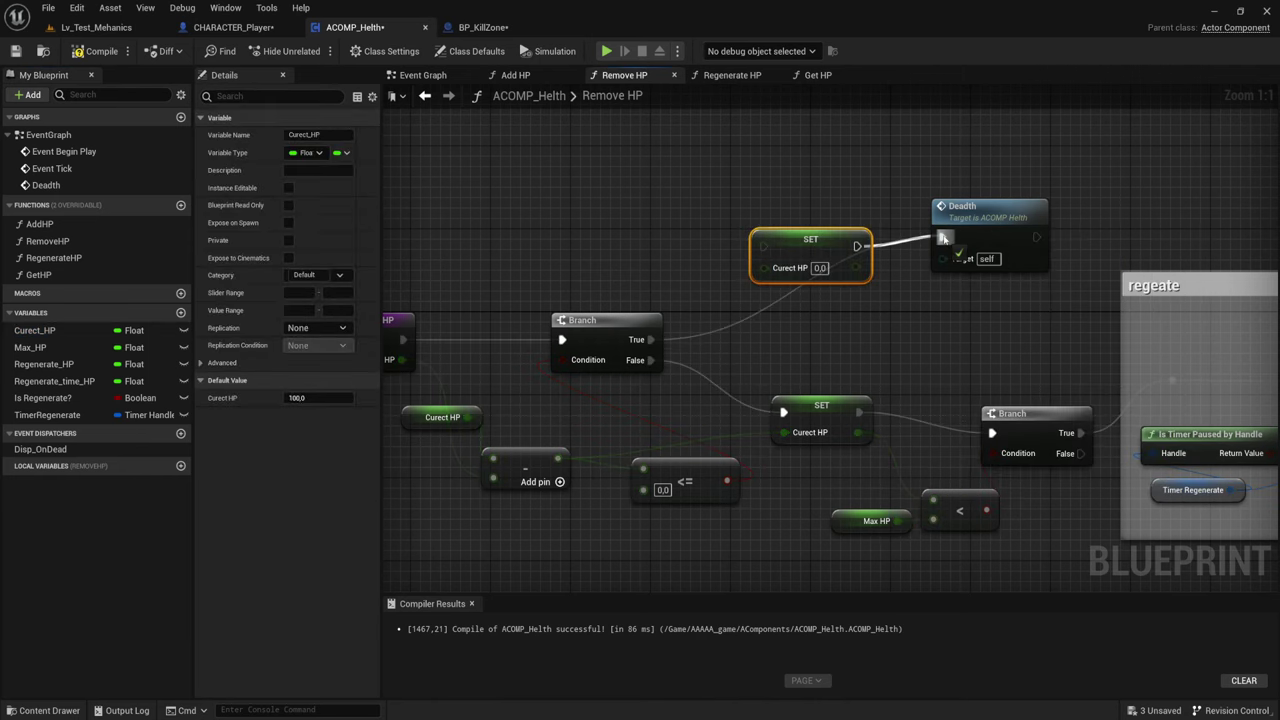
{"action": "right_click_drag", "start_coordinate": [873, 247], "coordinate": [919, 231]}
{"action": "mouse_move", "coordinate": [809, 230]}
{"action": "left_mouse_down"}
{"action": "mouse_move", "coordinate": [700, 304]}
{"action": "mouse_move", "coordinate": [696, 323]}
{"action": "left_mouse_up"}
- Tidy the SET and Deadth nodes and compile ACOMP_Helth
{"action": "left_click_drag", "start_coordinate": [751, 556], "coordinate": [745, 535]}
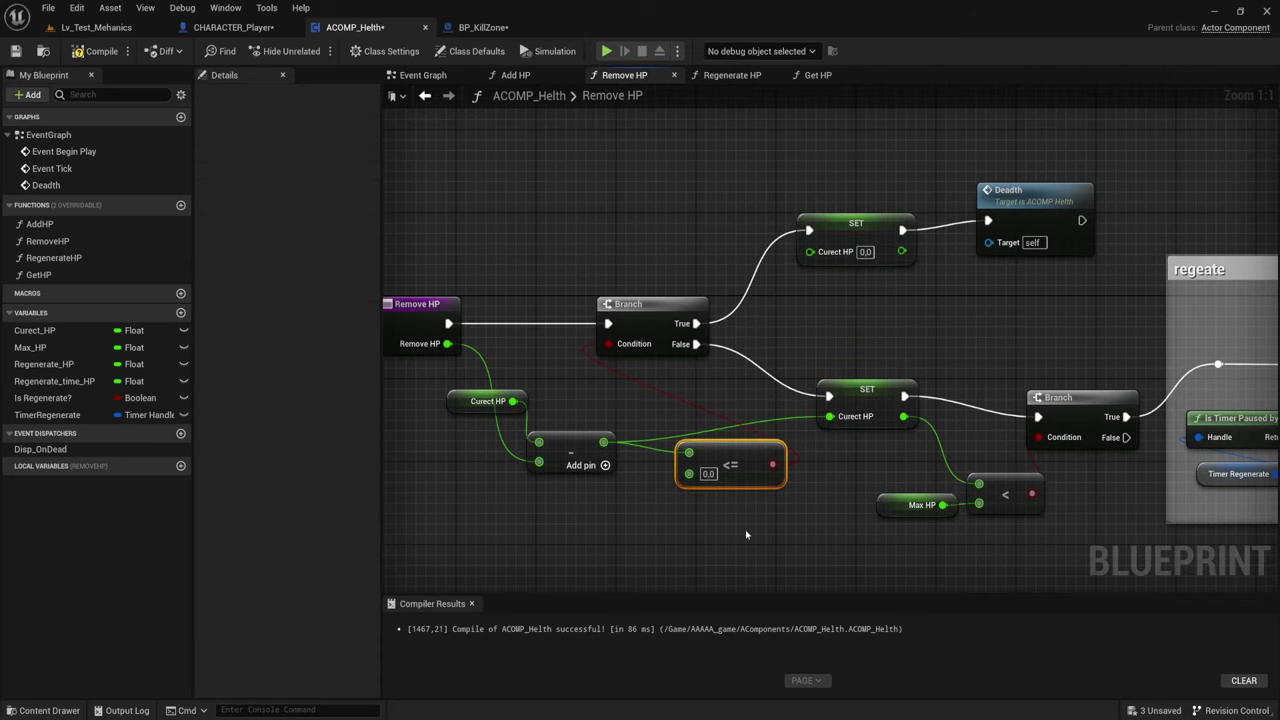
{"action": "left_click_drag", "start_coordinate": [872, 237], "coordinate": [890, 237]}
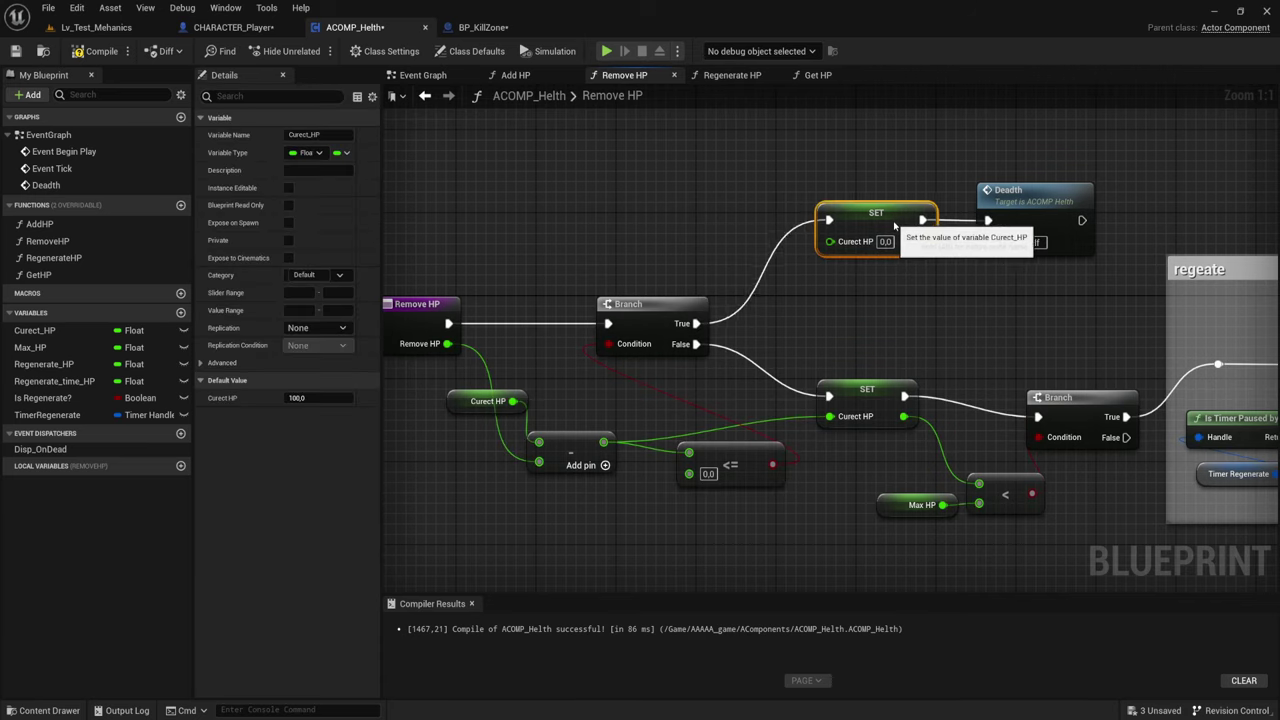
{"action": "right_click_drag", "start_coordinate": [824, 303], "coordinate": [725, 303]}
{"action": "left_click_drag", "start_coordinate": [725, 303], "coordinate": [937, 165]}
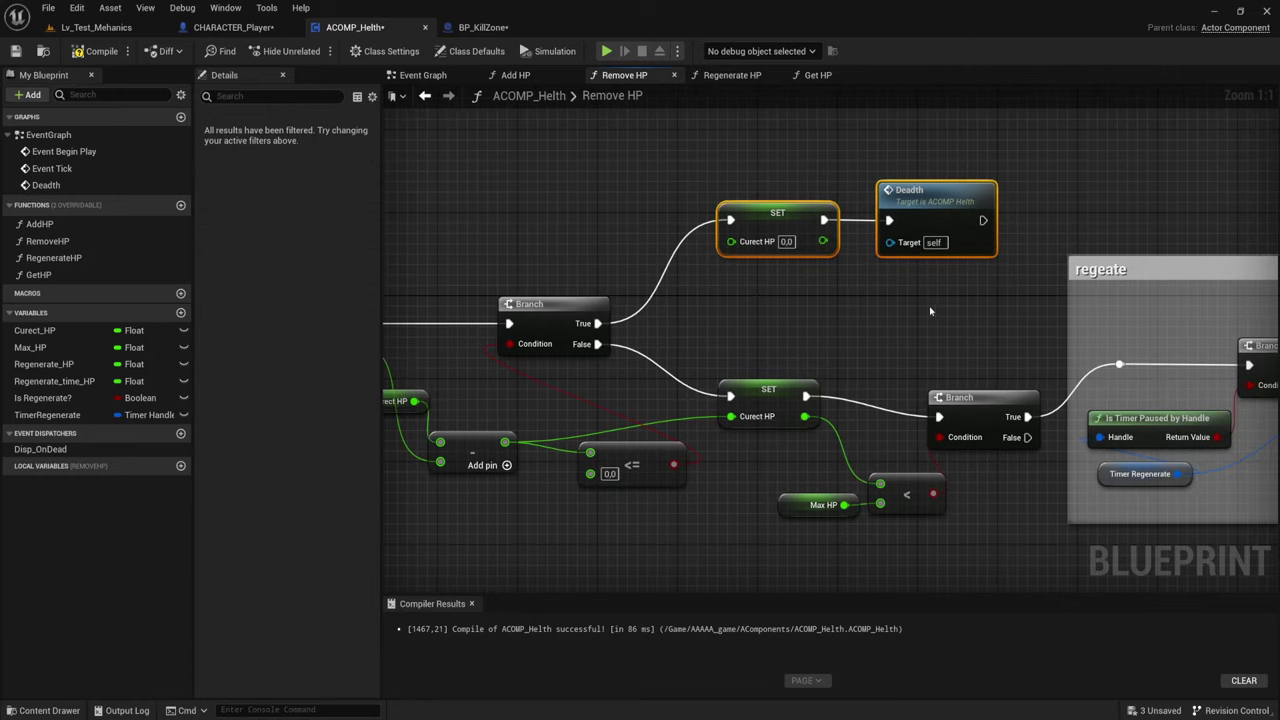
{"action": "right_click_drag", "start_coordinate": [930, 311], "coordinate": [884, 324]}
{"action": "left_click_drag", "start_coordinate": [912, 302], "coordinate": [885, 262]}
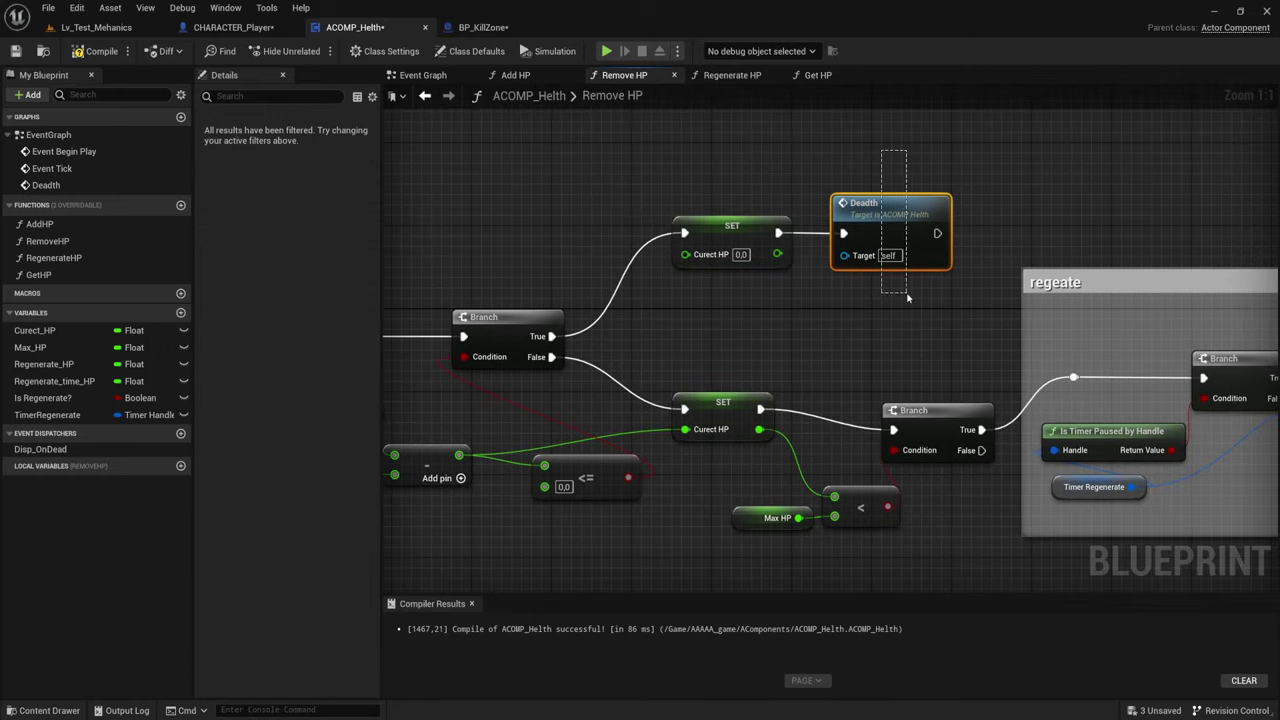
{"action": "left_click", "coordinate": [98, 52]}
- Play Lv_Test_Mehanics until HP hits 0.0 on the KillZone, stop, and open the AAAAA_game folder
{"action": "left_click", "coordinate": [96, 27]}
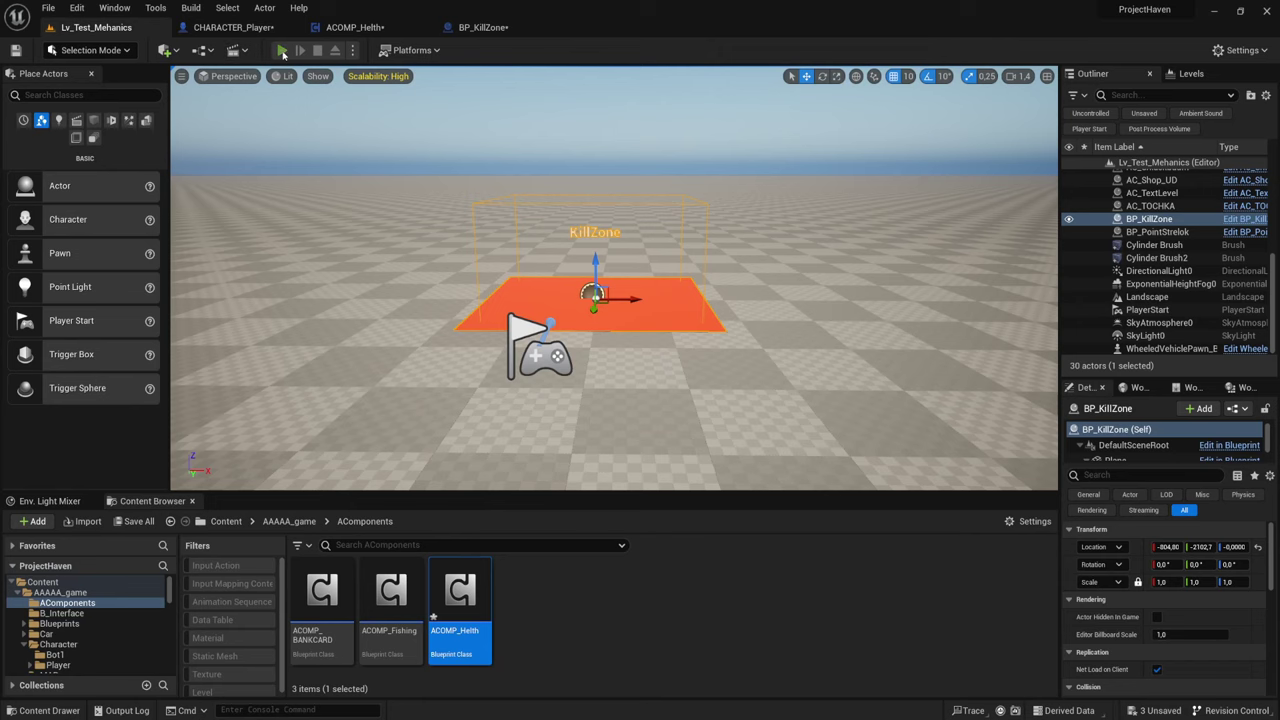
{"action": "left_click", "coordinate": [283, 51]}
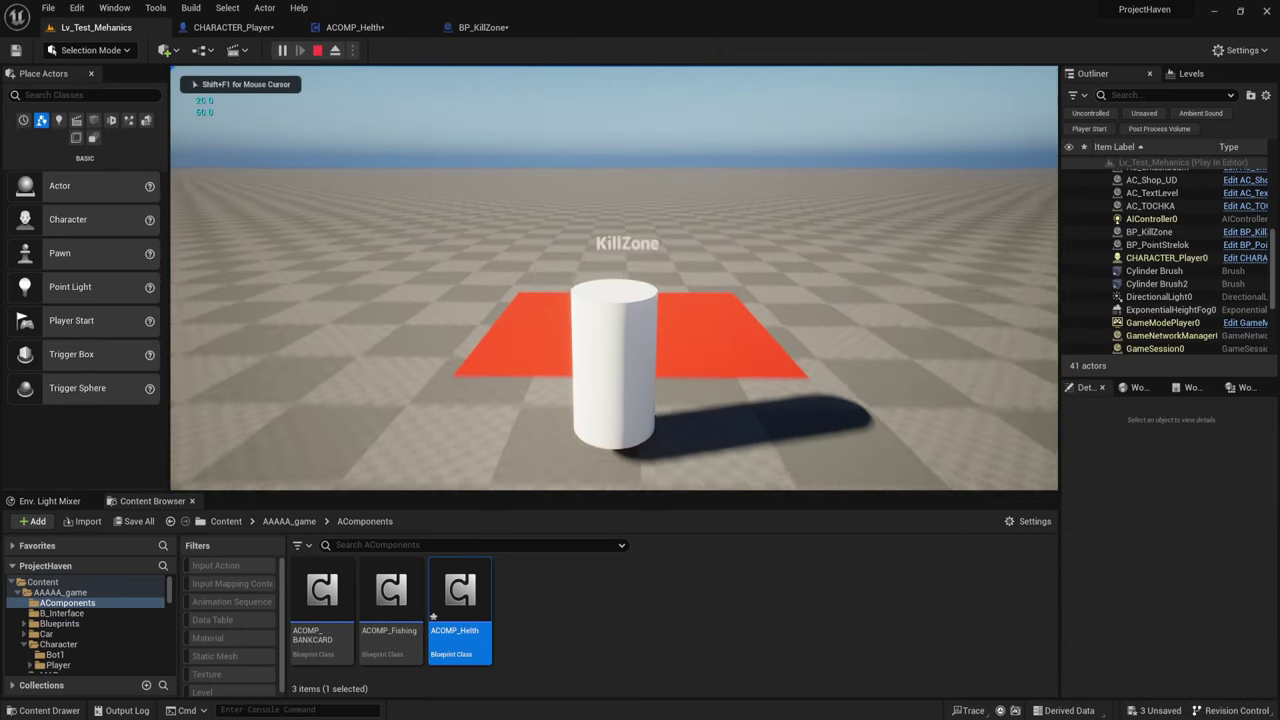
{"action": "key", "text": "w"}
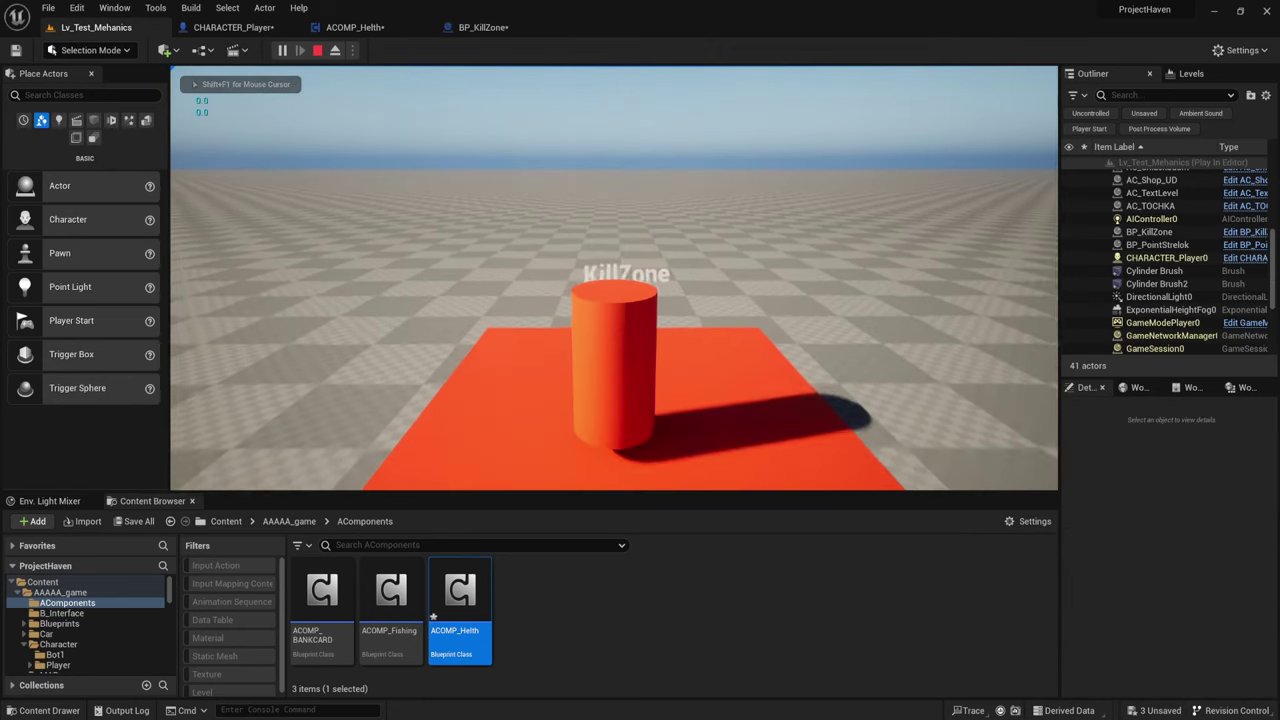
{"action": "key", "text": "s"}
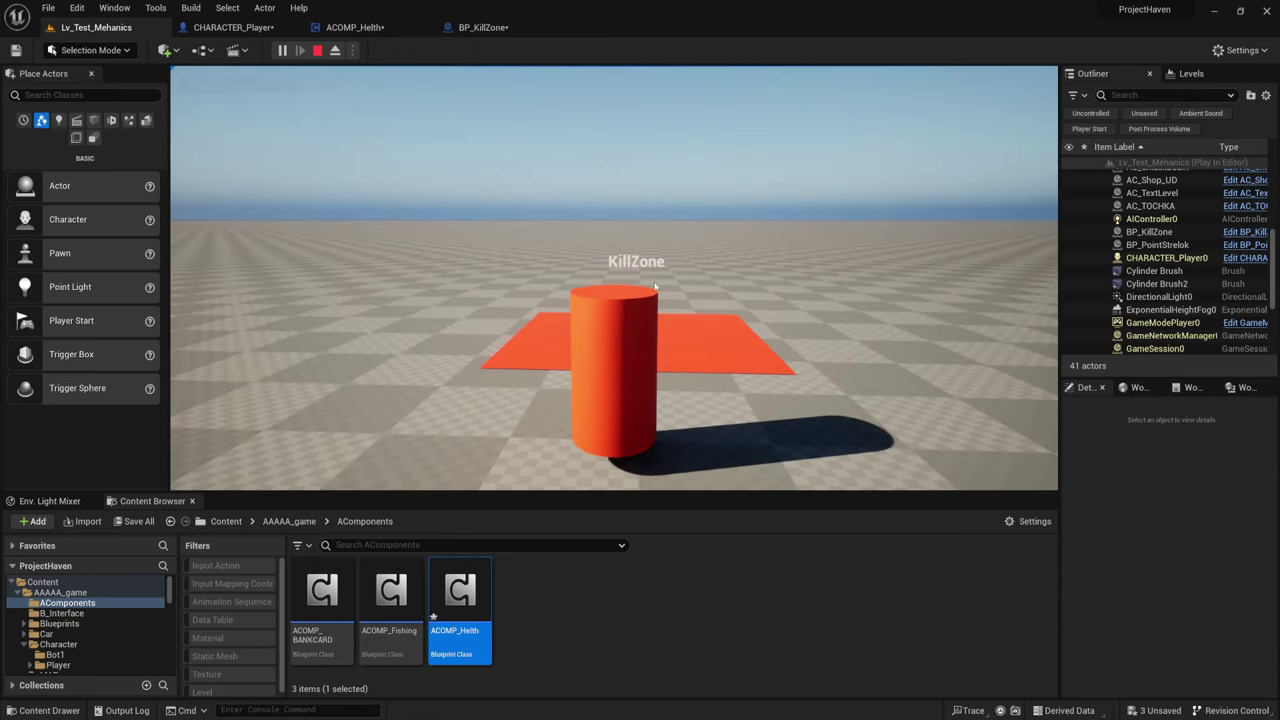
{"action": "key", "text": "Escape"}
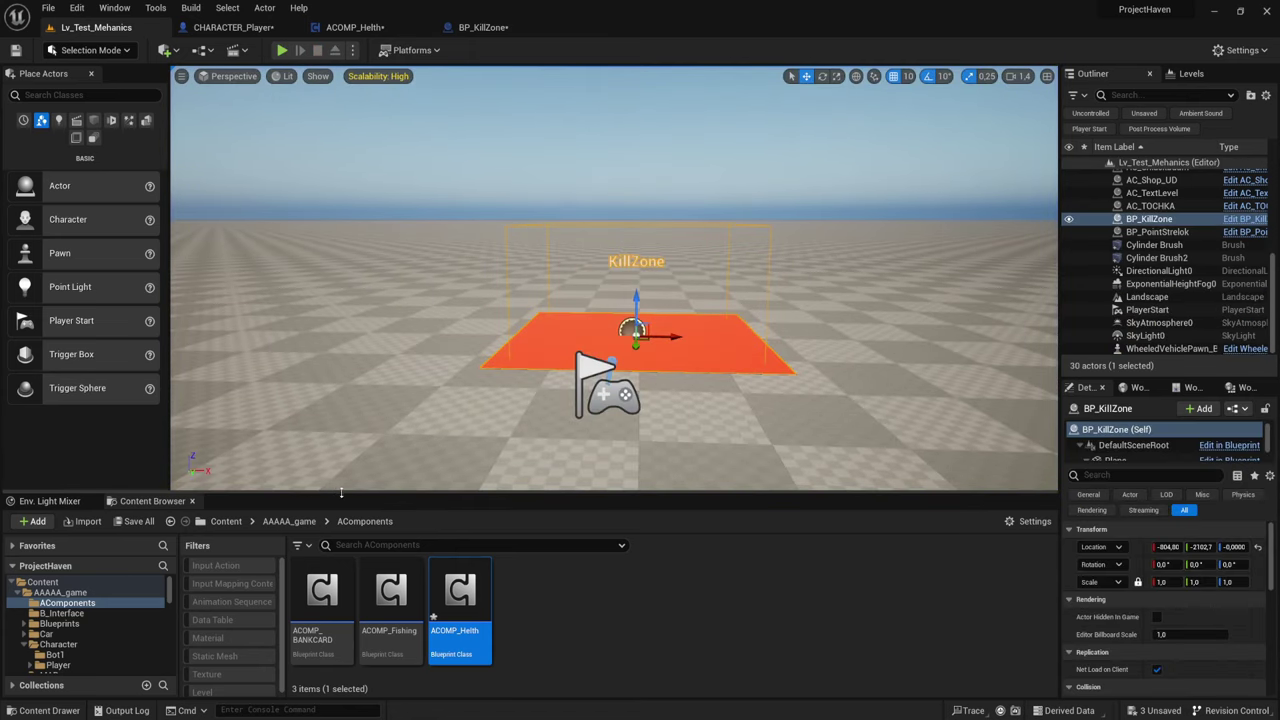
{"action": "left_click", "coordinate": [289, 521]}
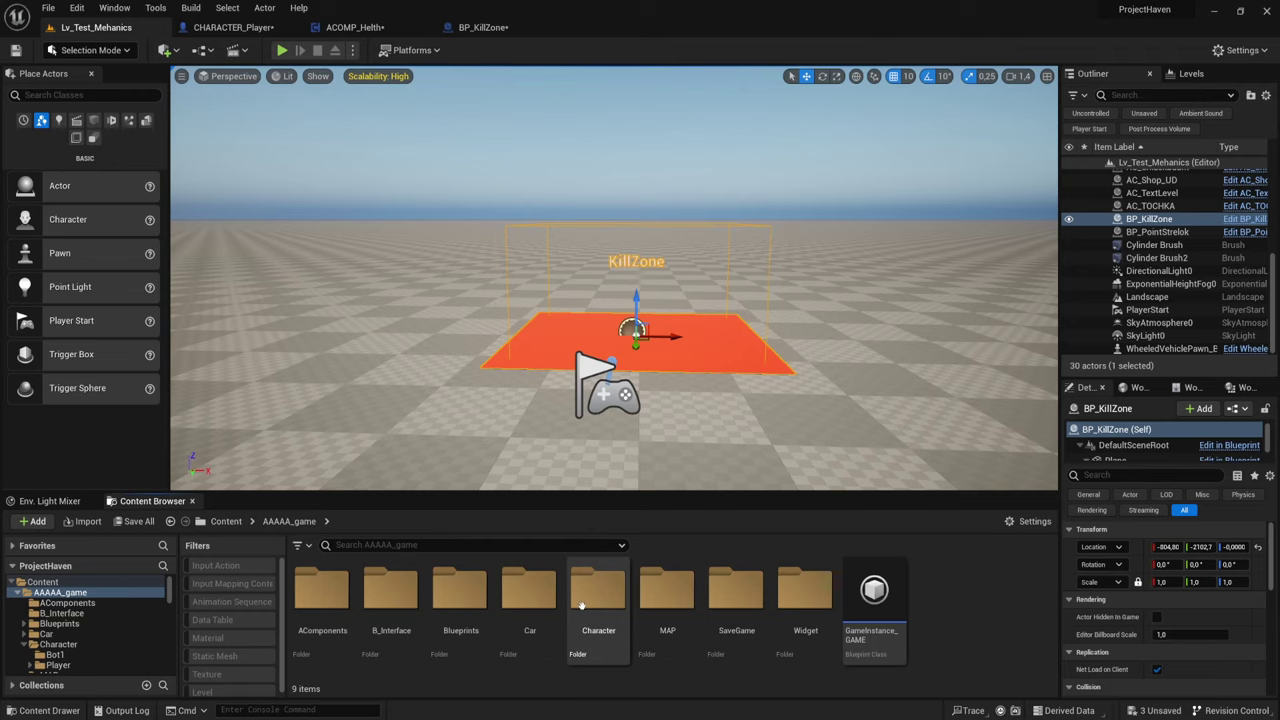
- Place CHARACTER_Bot1 from Character > Bot1 beside the KillZone and open its Blueprint
{"action": "double_click", "coordinate": [598, 592]}
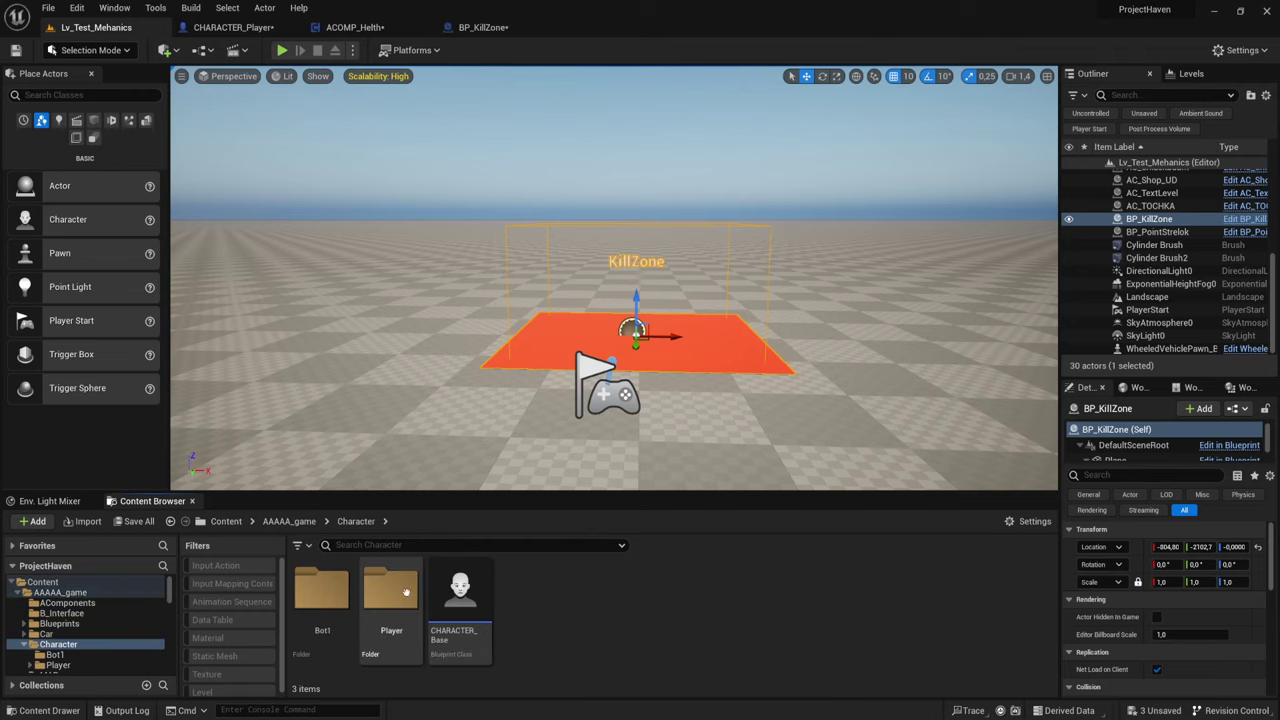
{"action": "double_click", "coordinate": [321, 590]}
{"action": "right_click_drag", "start_coordinate": [652, 452], "coordinate": [630, 485]}
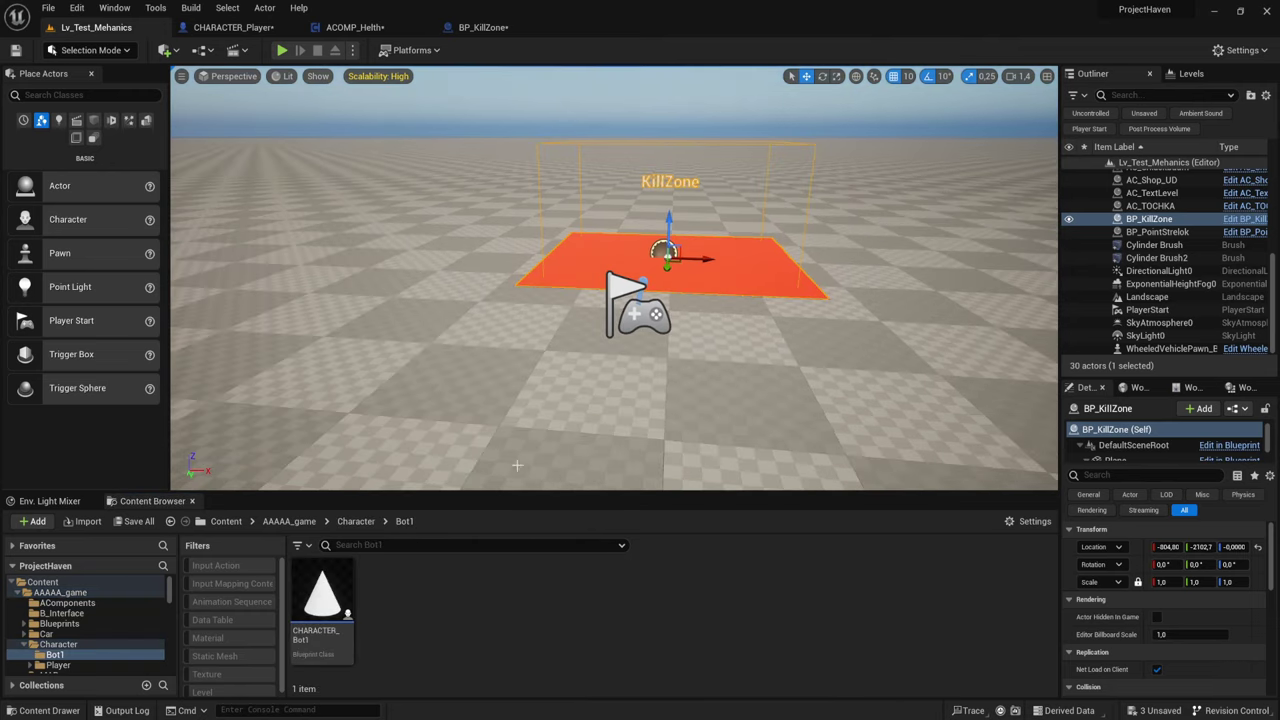
{"action": "left_click_drag", "start_coordinate": [322, 600], "coordinate": [786, 334]}
{"action": "right_click_drag", "start_coordinate": [786, 334], "coordinate": [740, 360]}
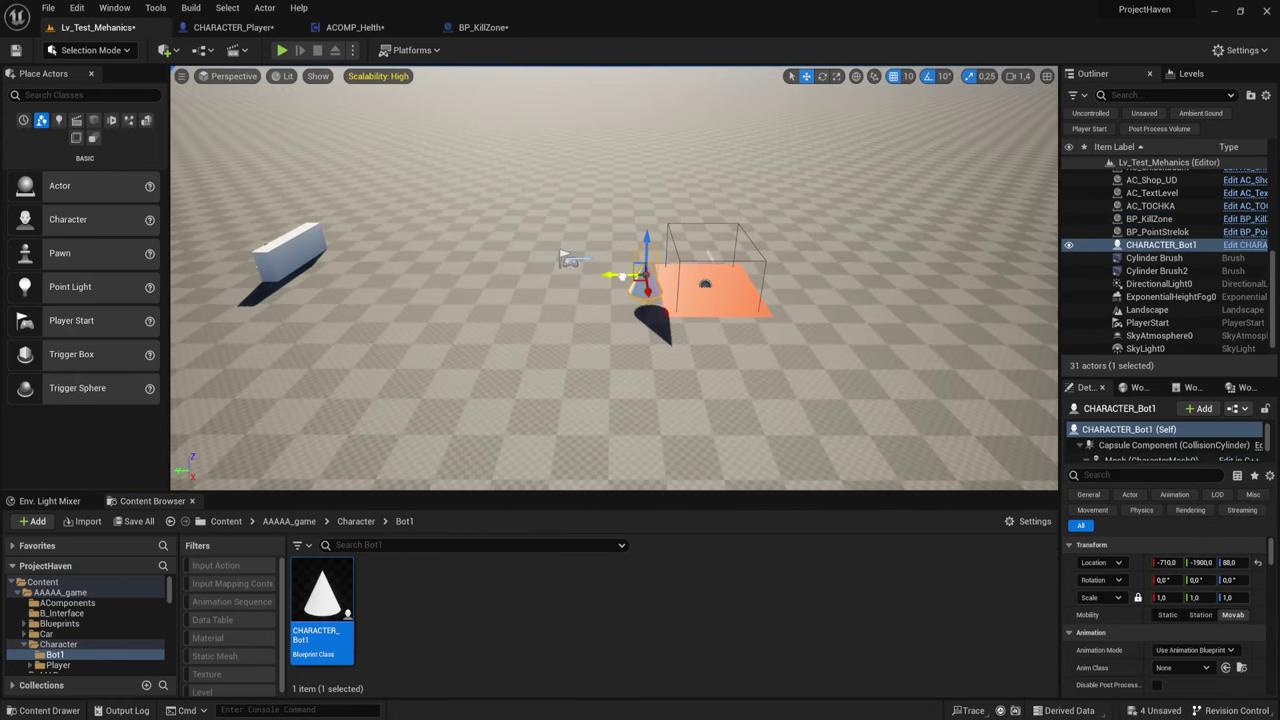
{"action": "right_click_drag", "start_coordinate": [740, 360], "coordinate": [700, 330]}
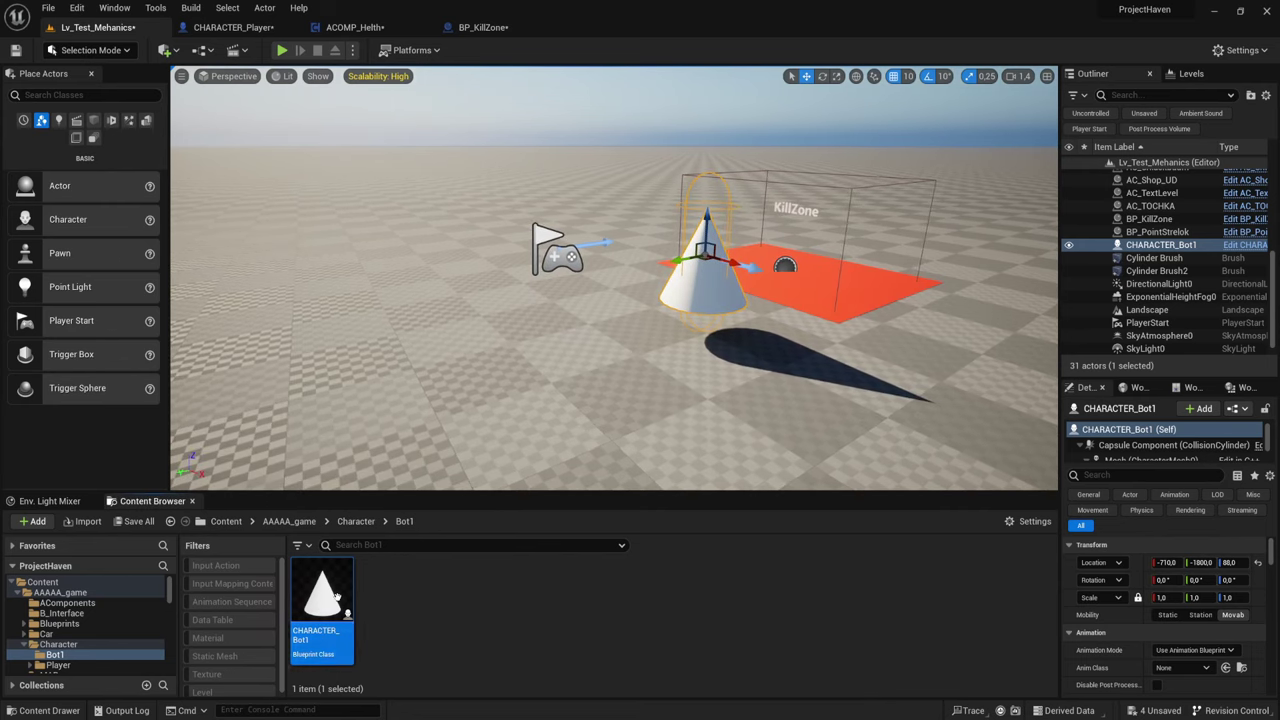
{"action": "double_click", "coordinate": [322, 605]}
- Add an ACOMP_Helth component to CHARACTER_Bot1 by searching 'acomp' in the Add list
{"action": "left_click", "coordinate": [30, 93]}
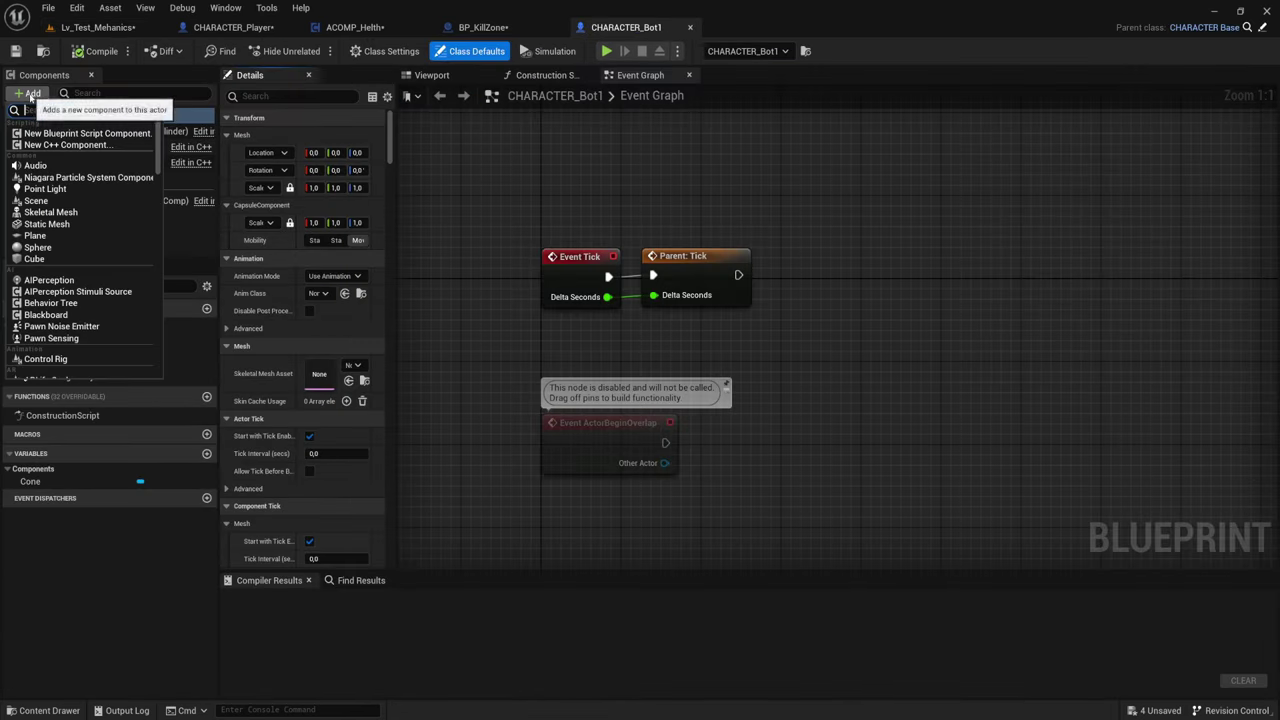
{"action": "type", "text": "acomp"}
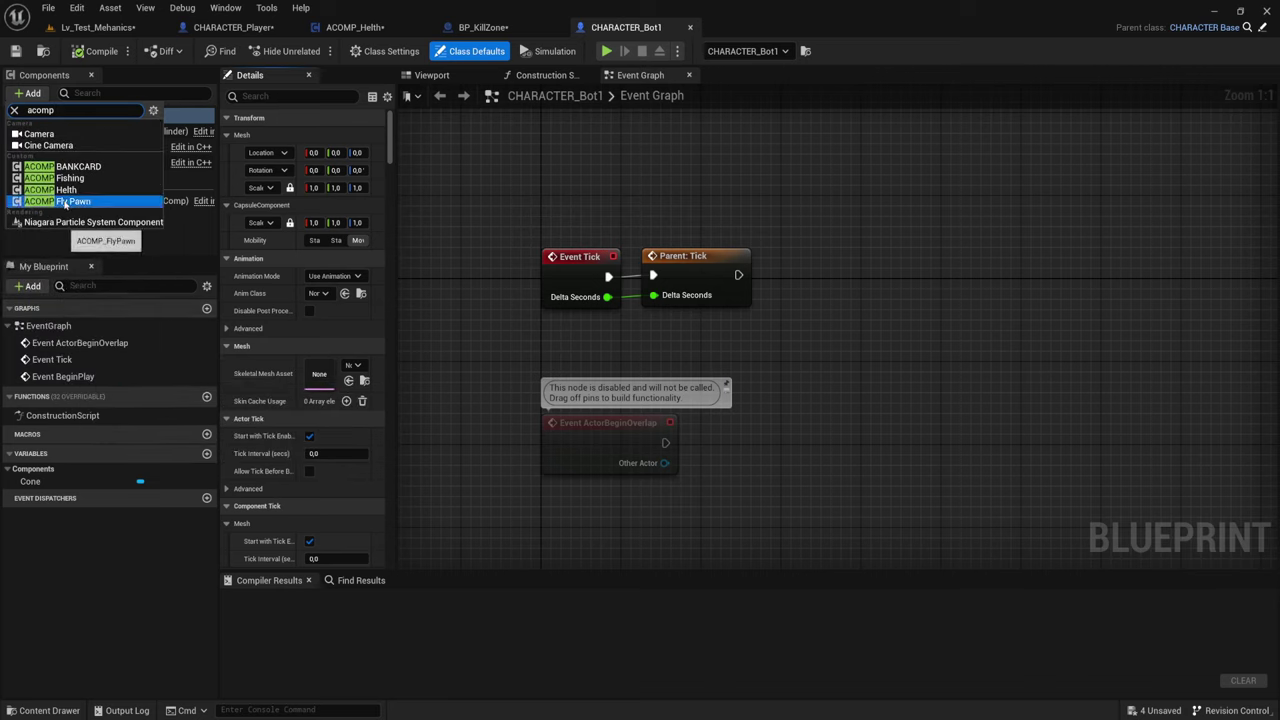
{"action": "left_click", "coordinate": [66, 189]}
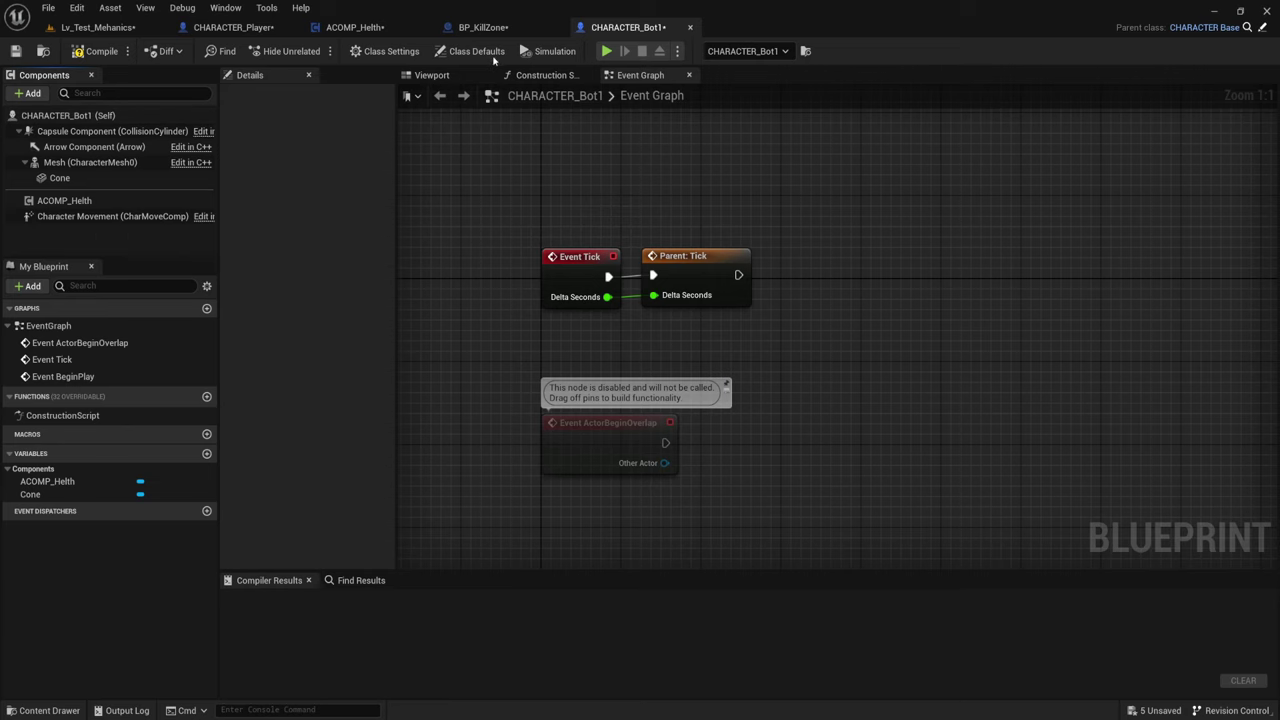
{"action": "left_click", "coordinate": [225, 22]}
- Copy the player's Event AnyDamage, dispatcher and OnDeads nodes
{"action": "scroll", "coordinate": [598, 218], "scroll_direction": "down", "scroll_amount": 3}
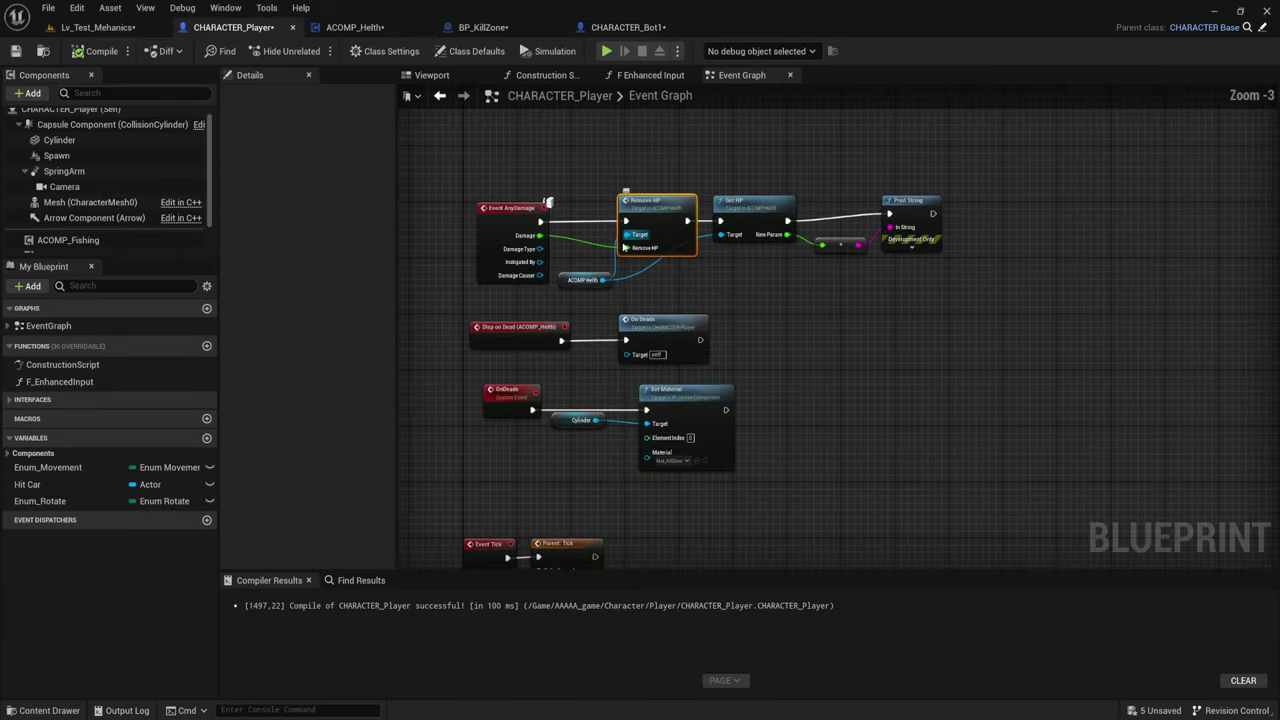
{"action": "left_click_drag", "start_coordinate": [470, 149], "coordinate": [952, 466]}
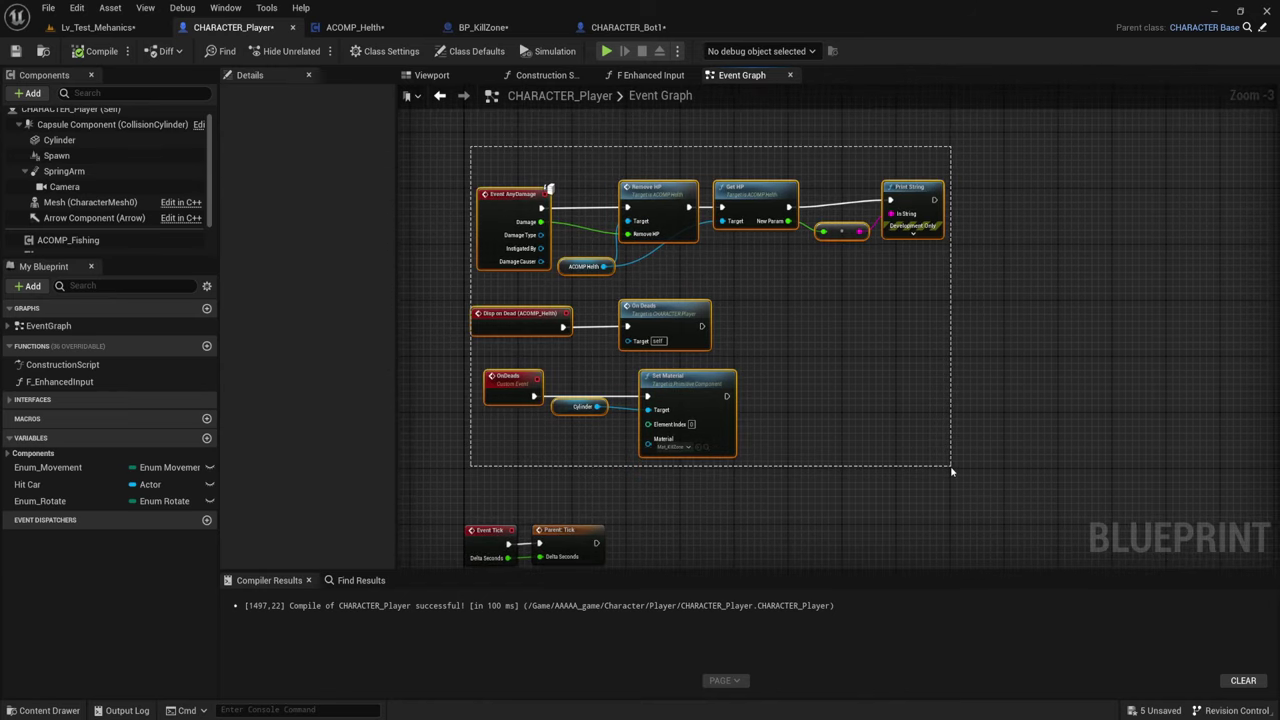
{"action": "right_click", "coordinate": [697, 385]}
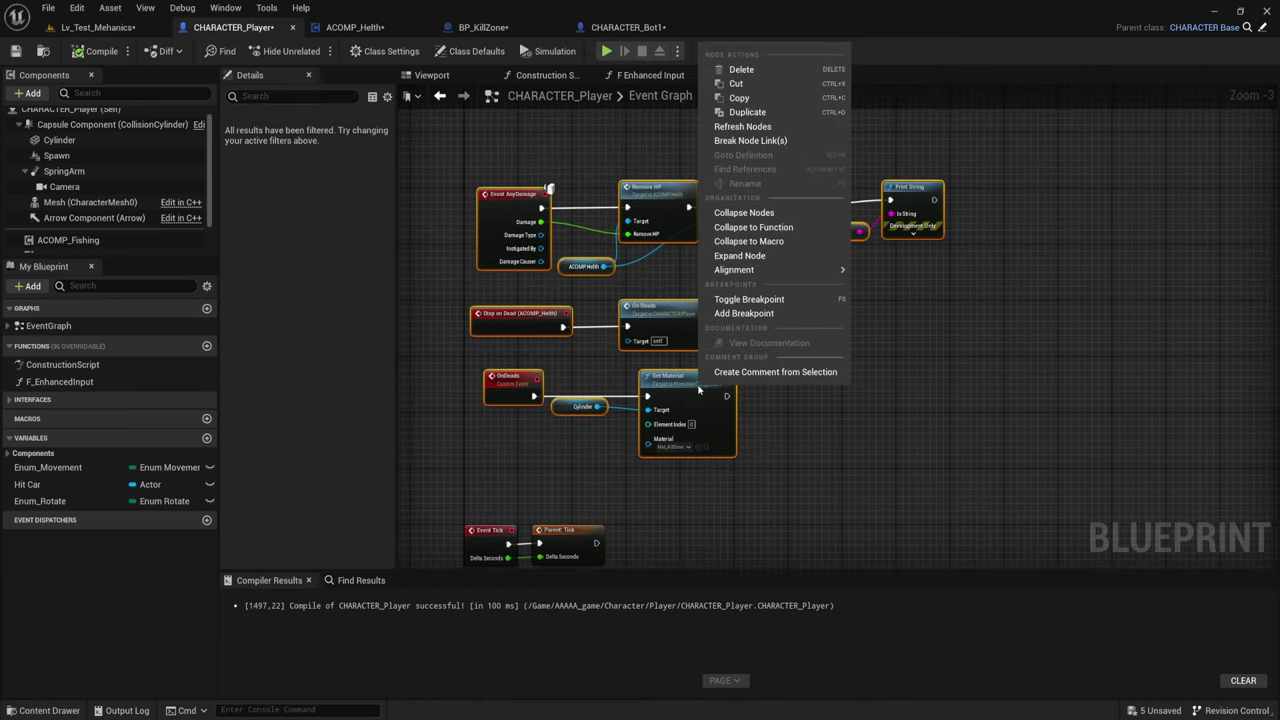
{"action": "left_click", "coordinate": [740, 98]}
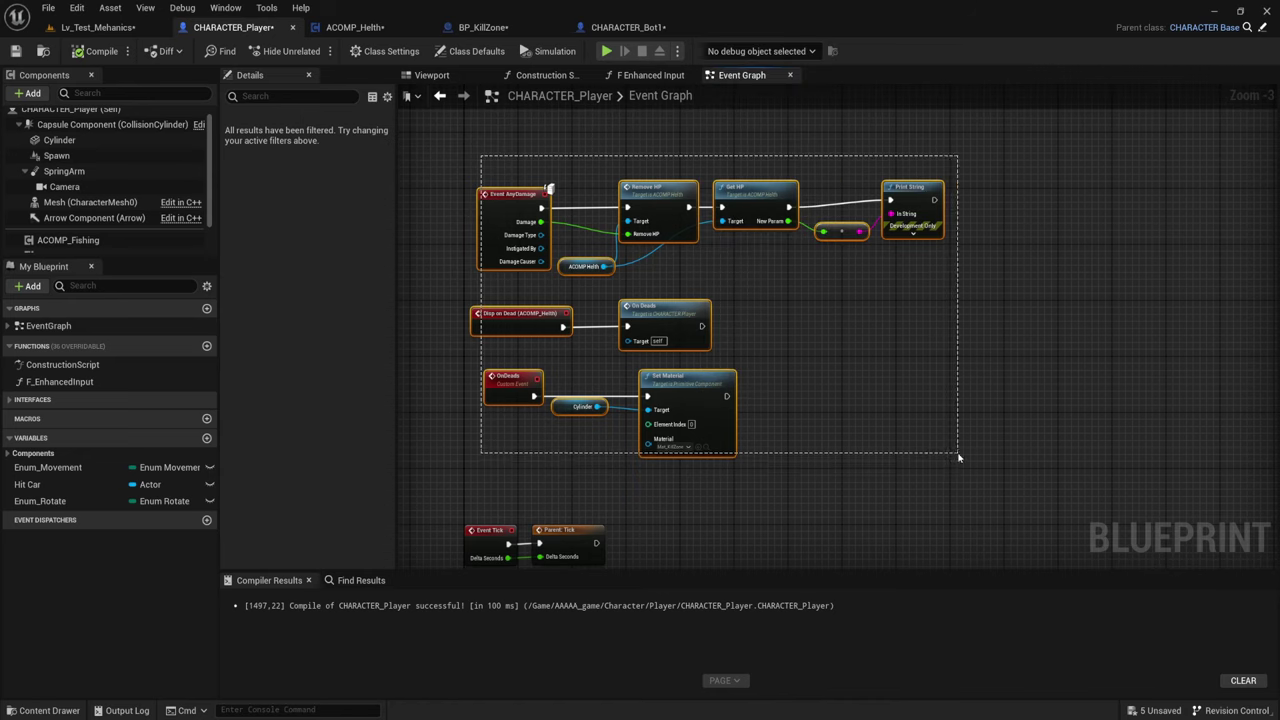
- Reselect the dispatcher and OnDeads nodes and move the OnDeads event aside
{"action": "left_click_drag", "start_coordinate": [480, 158], "coordinate": [895, 440]}
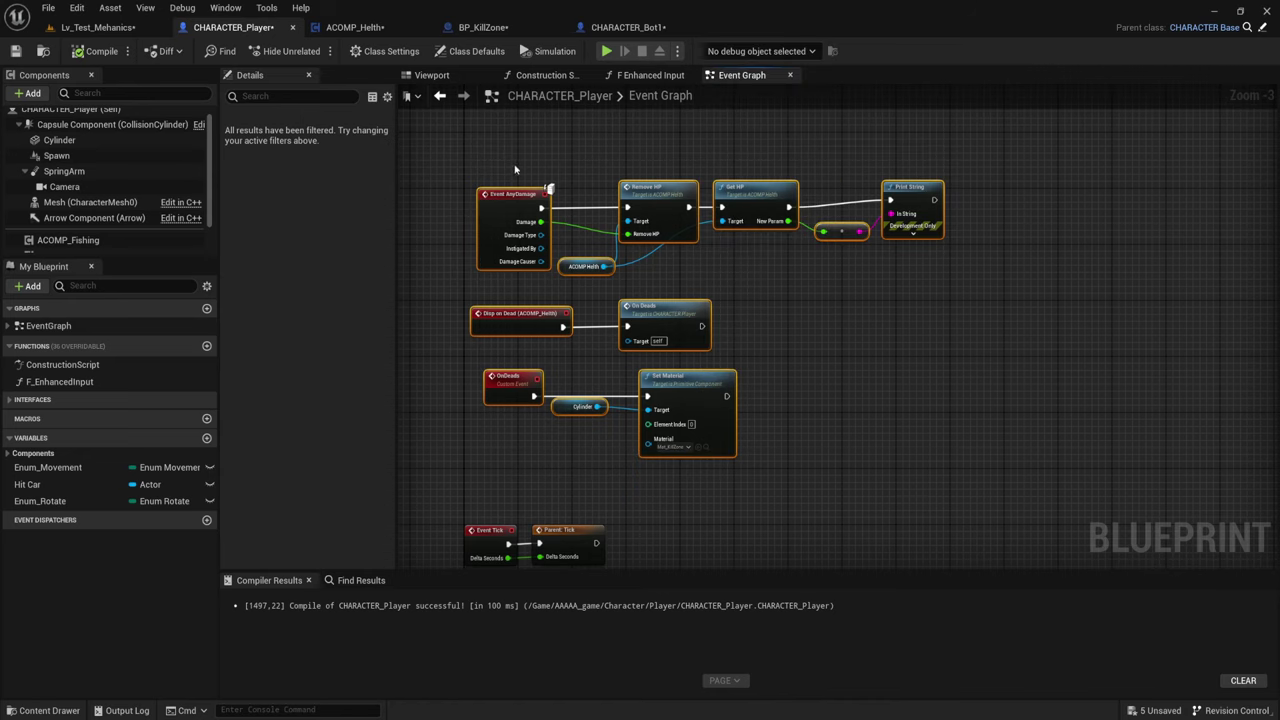
{"action": "left_click", "coordinate": [535, 212]}
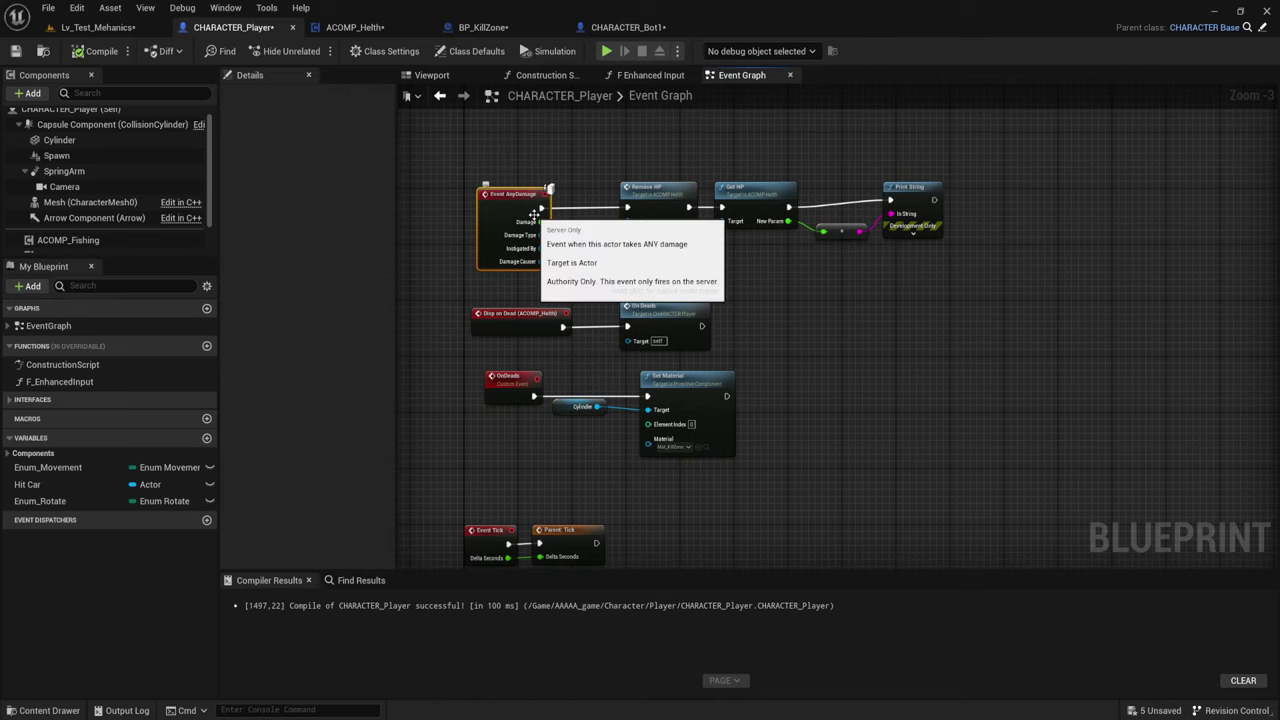
{"action": "left_click_drag", "start_coordinate": [483, 302], "coordinate": [711, 458]}
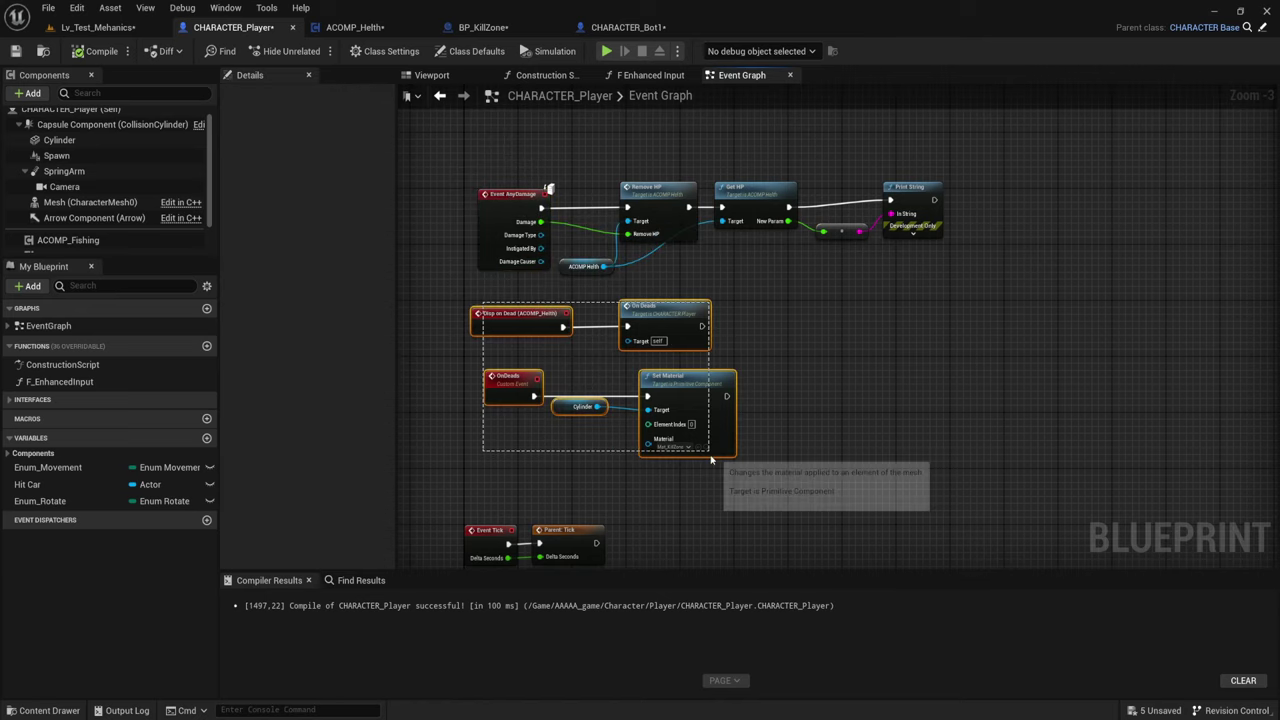
{"action": "left_click_drag", "start_coordinate": [491, 305], "coordinate": [690, 461]}
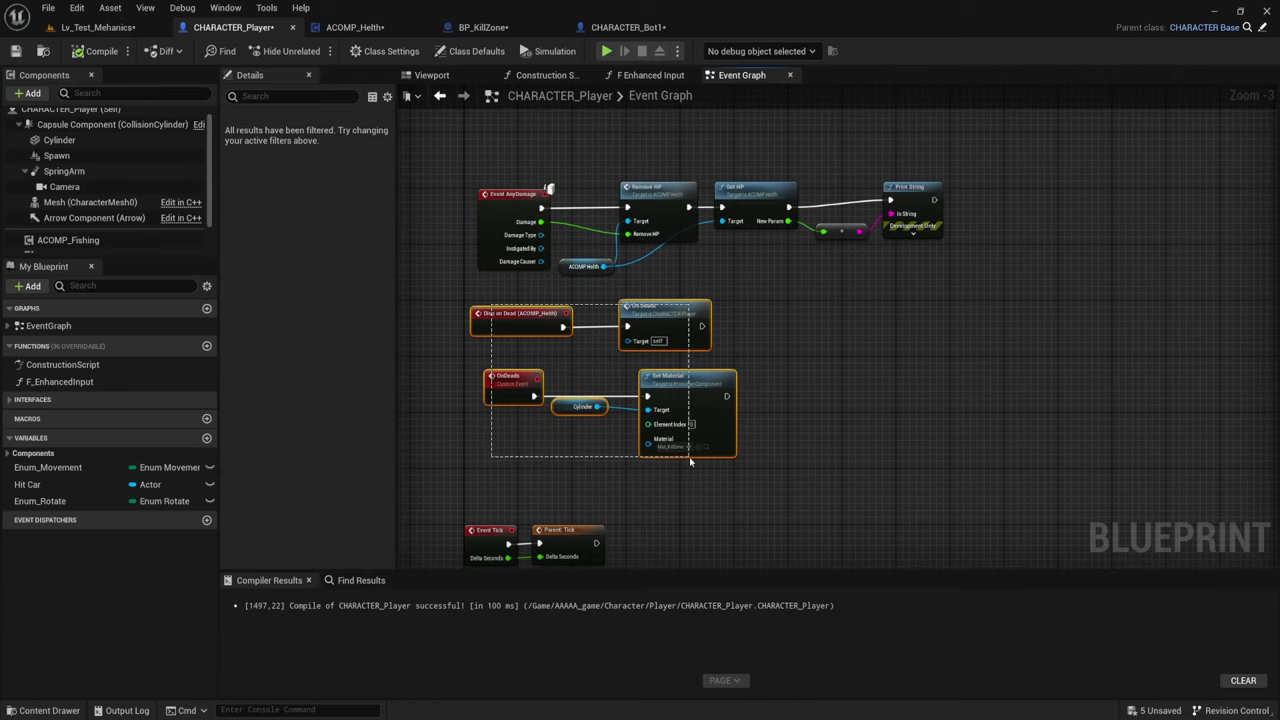
{"action": "left_click", "coordinate": [543, 443]}
{"action": "left_click_drag", "start_coordinate": [729, 300], "coordinate": [609, 333]}
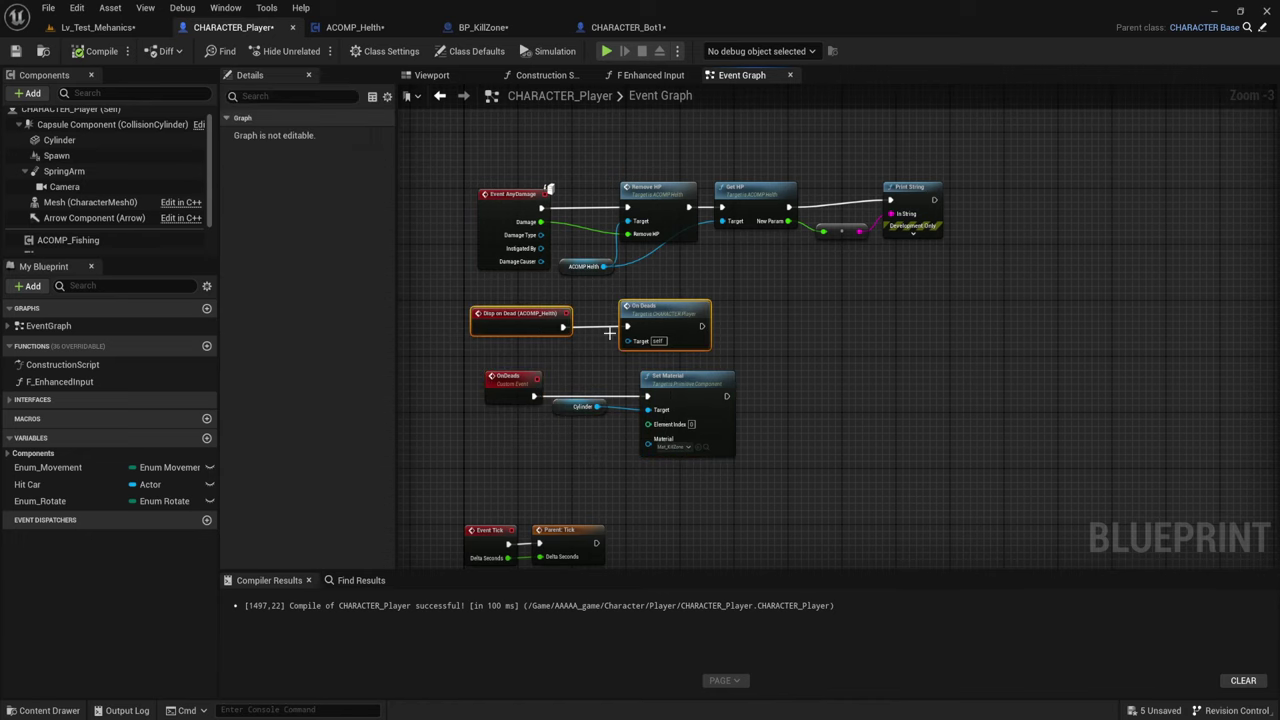
{"action": "right_click_drag", "start_coordinate": [603, 368], "coordinate": [641, 375]}
{"action": "left_click", "coordinate": [565, 386]}
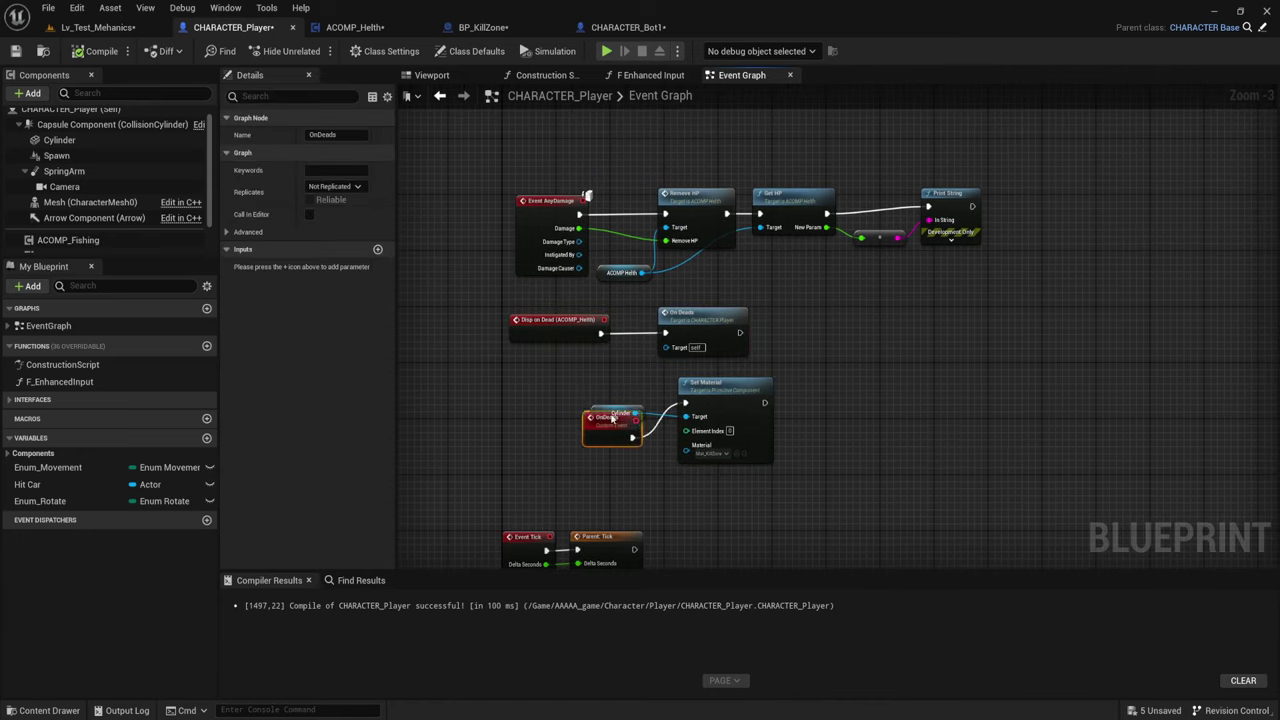
{"action": "mouse_move", "coordinate": [579, 387]}
{"action": "left_mouse_down"}
{"action": "mouse_move", "coordinate": [558, 382]}
{"action": "mouse_move", "coordinate": [754, 476]}
{"action": "mouse_move", "coordinate": [782, 504]}
{"action": "left_mouse_up"}
- Paste the damage and death nodes into CHARACTER_Bot1, confirming the Fix Self Context dialog
{"action": "left_click", "coordinate": [625, 27]}
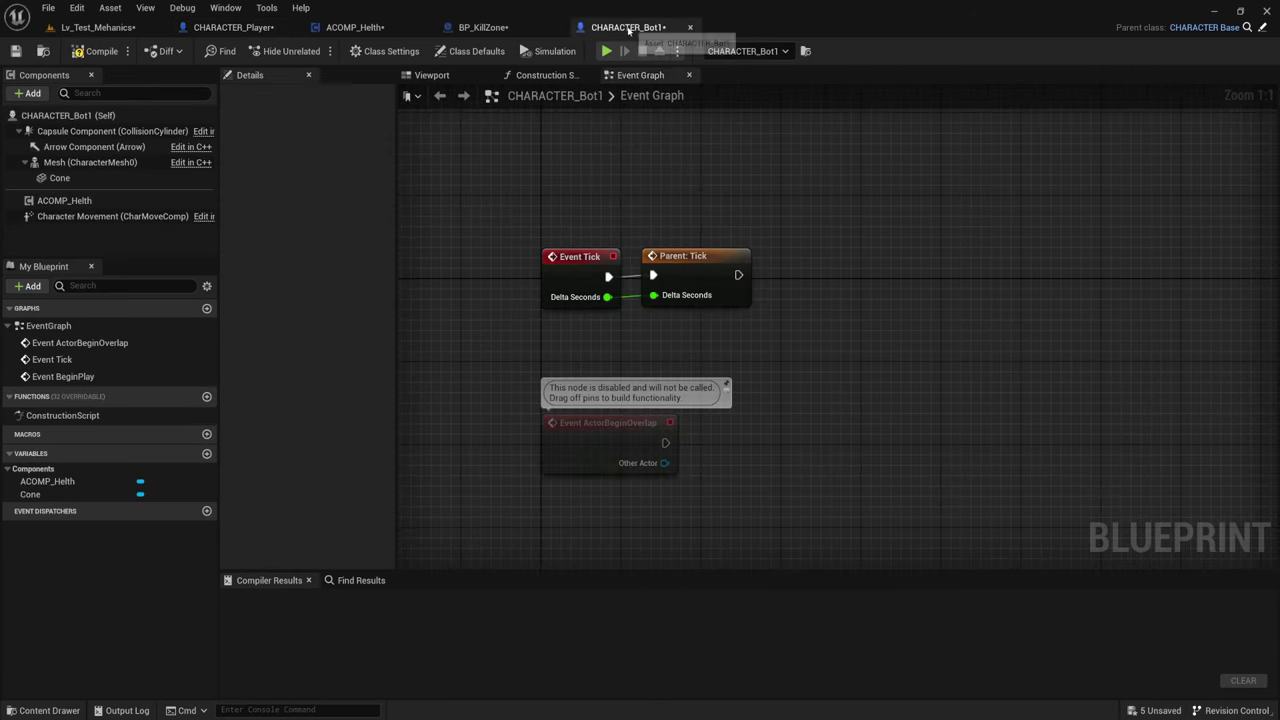
{"action": "right_click_drag", "start_coordinate": [769, 334], "coordinate": [751, 172]}
{"action": "scroll", "coordinate": [750, 172], "scroll_direction": "down", "scroll_amount": 2}
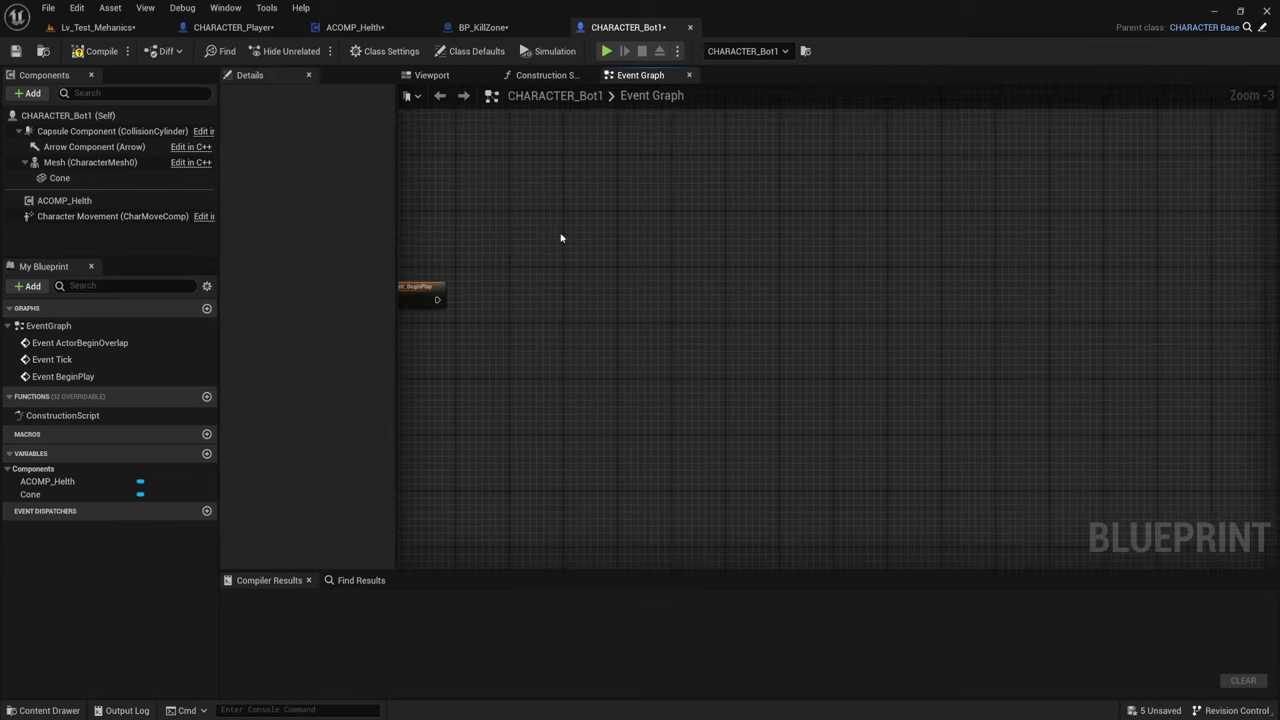
{"action": "right_click_drag", "start_coordinate": [560, 237], "coordinate": [791, 240]}
{"action": "key", "text": "ctrl+v"}
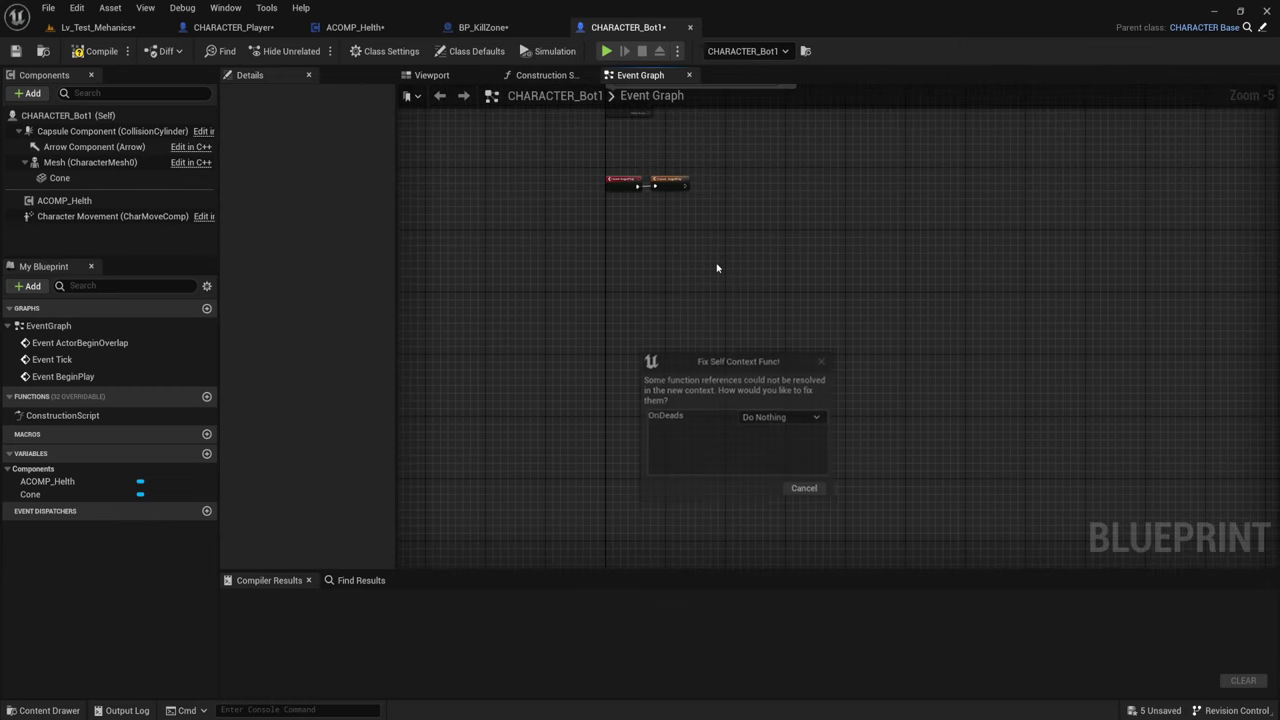
{"action": "left_click", "coordinate": [773, 423]}
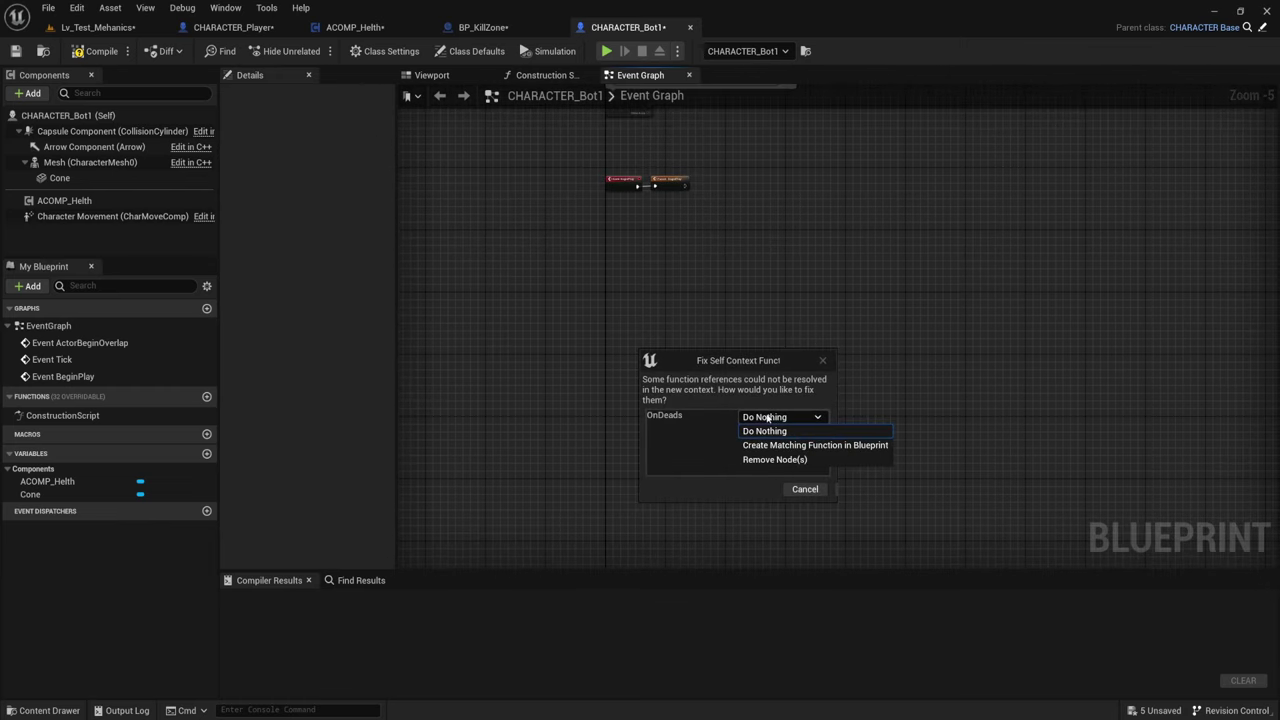
{"action": "left_click", "coordinate": [766, 431]}
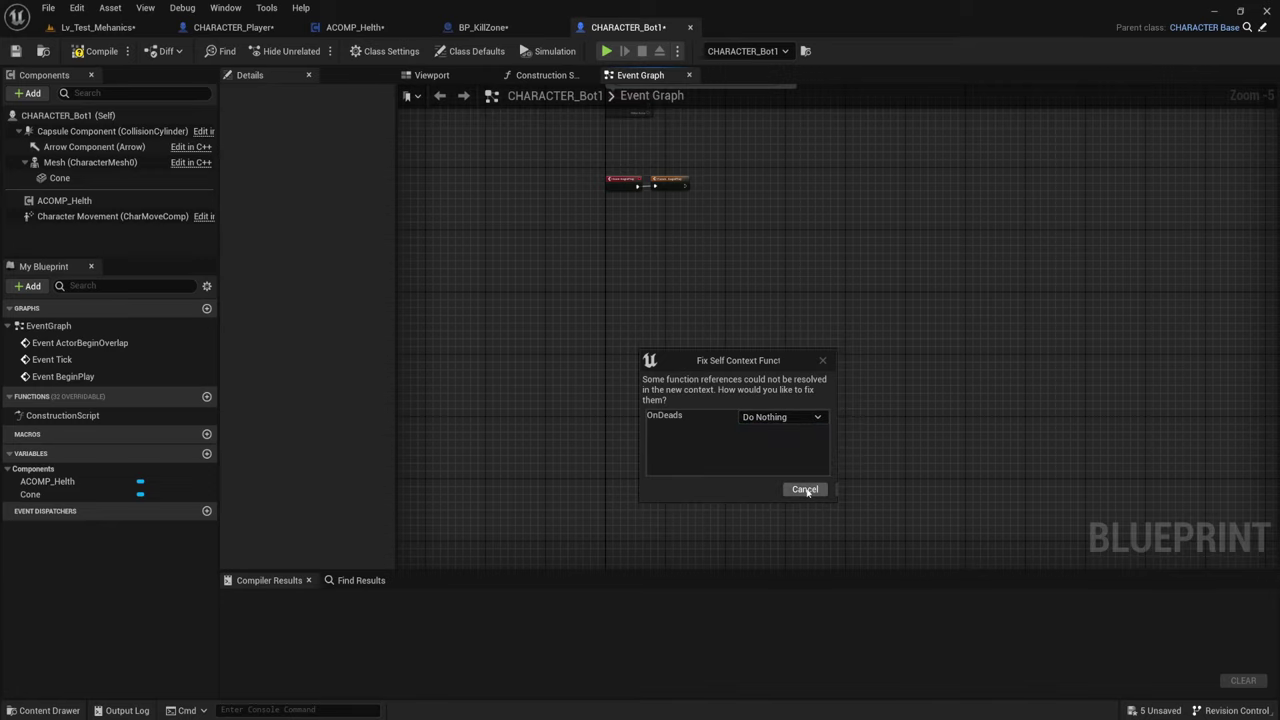
{"action": "left_click_drag", "start_coordinate": [837, 489], "coordinate": [880, 540]}
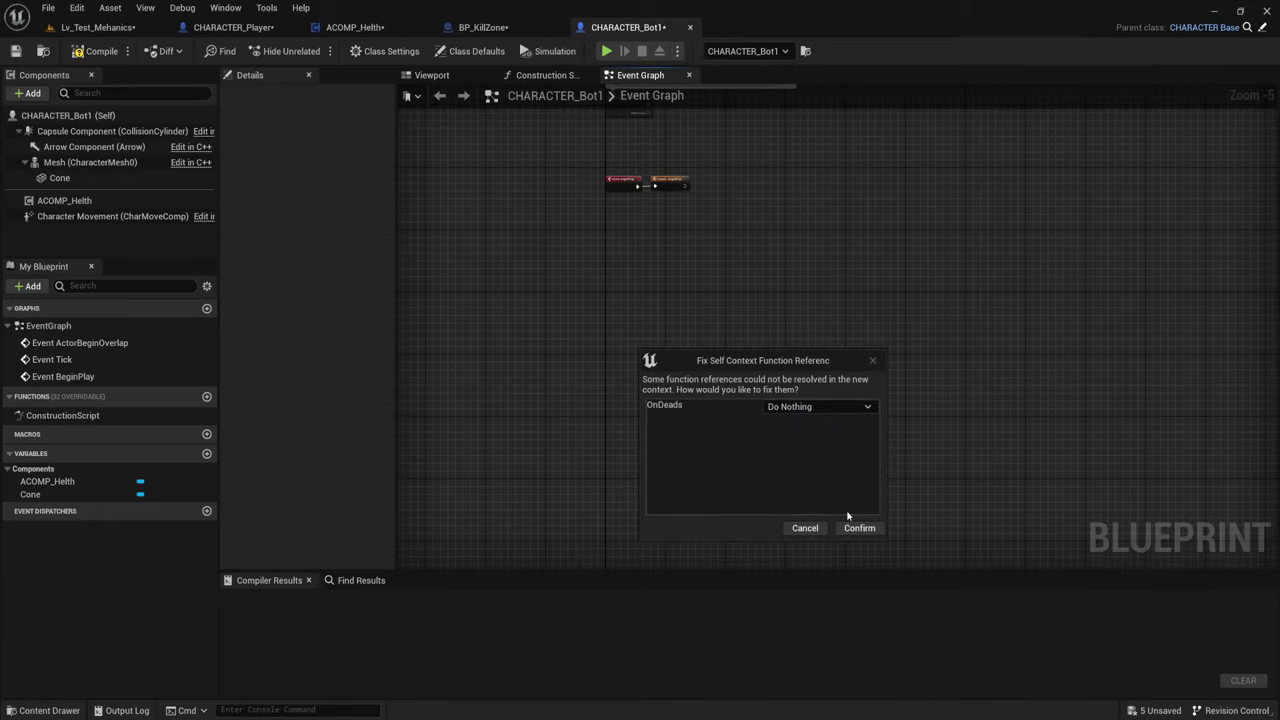
{"action": "left_click", "coordinate": [859, 528]}
- Replace the broken On Deads call with a new On Deads call after Disp on Dead
{"action": "scroll", "coordinate": [786, 355], "scroll_direction": "up", "scroll_amount": 2}
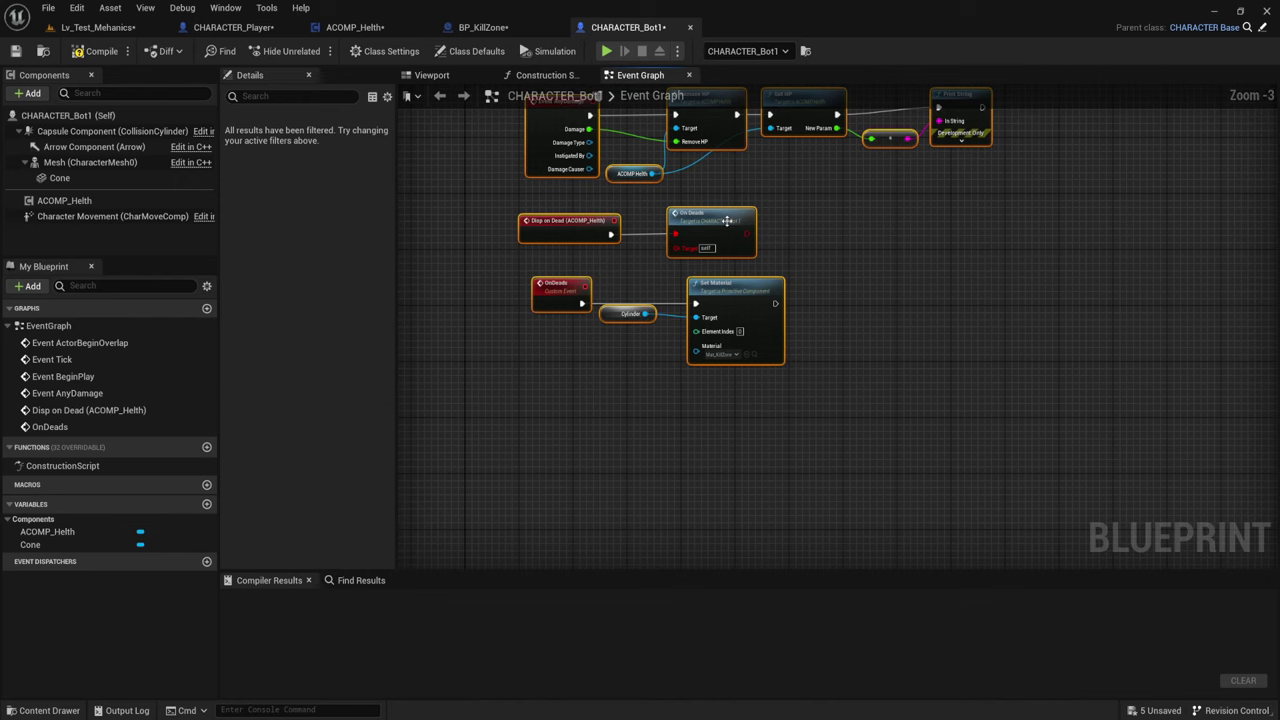
{"action": "mouse_move", "coordinate": [724, 220]}
{"action": "right_mouse_down"}
{"action": "mouse_move", "coordinate": [686, 323]}
{"action": "mouse_move", "coordinate": [575, 442]}
{"action": "right_mouse_up"}
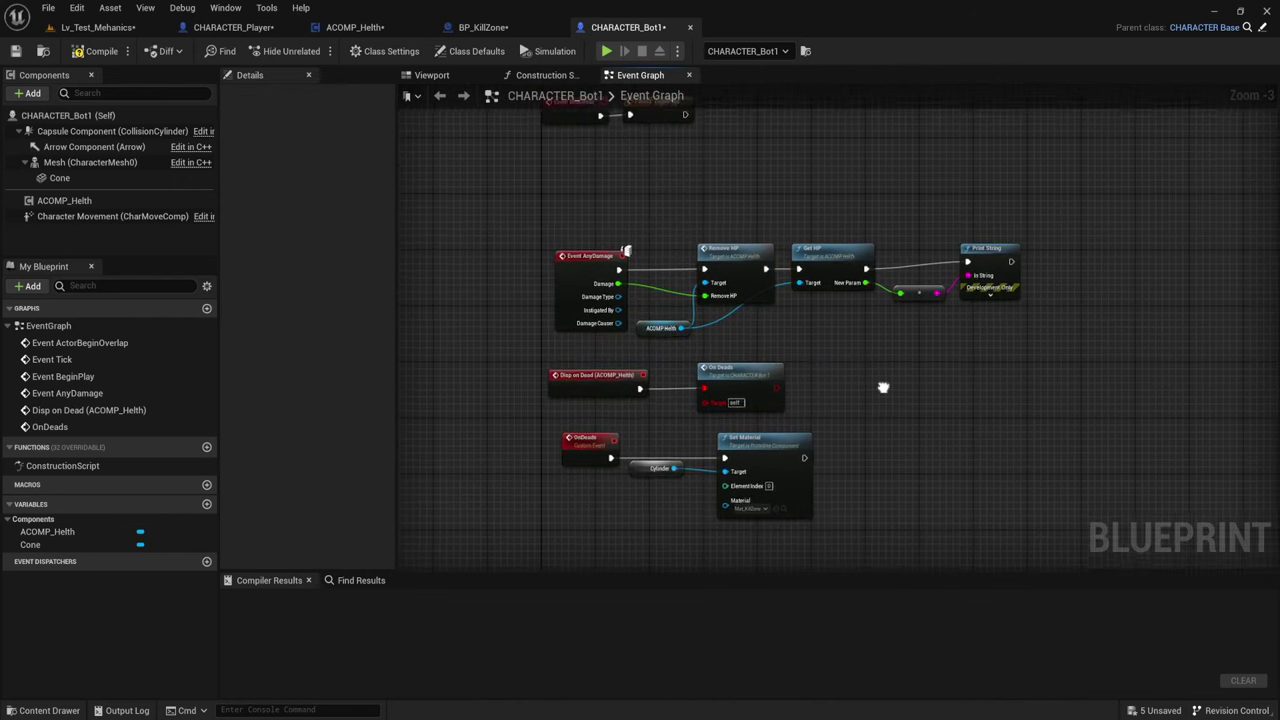
{"action": "left_click", "coordinate": [575, 442]}
{"action": "left_click", "coordinate": [732, 366]}
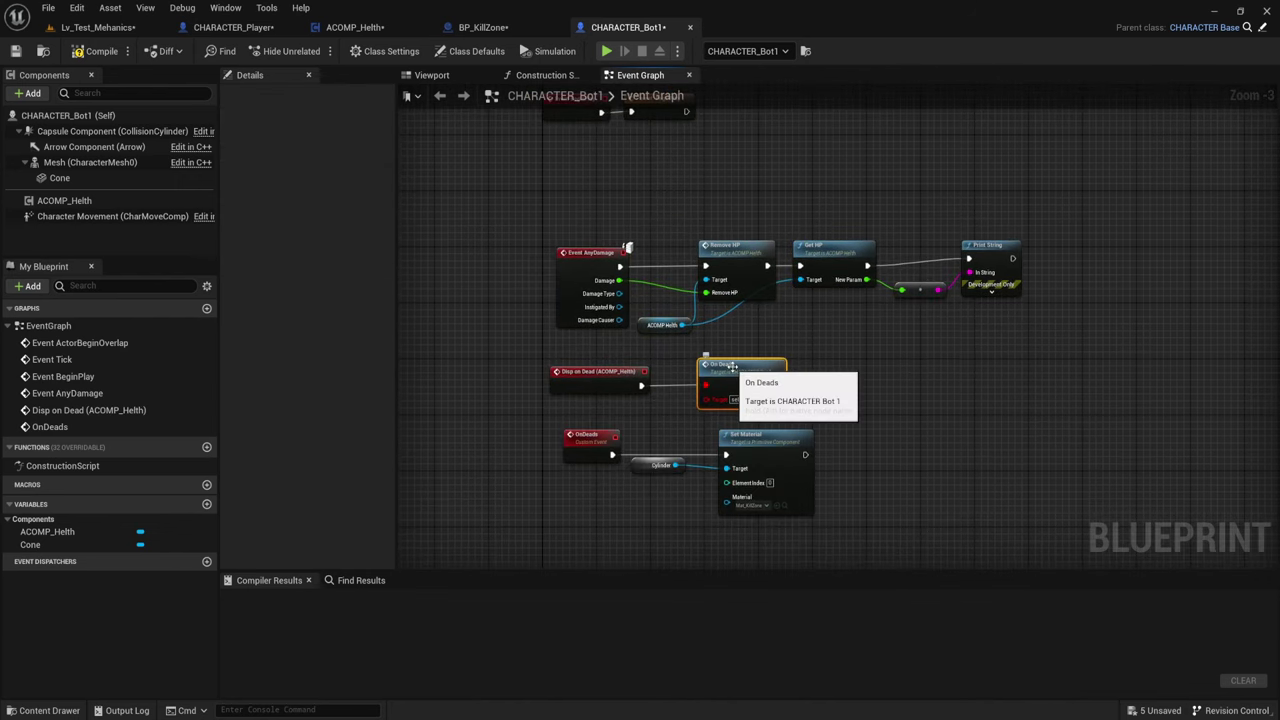
{"action": "key", "text": "Delete"}
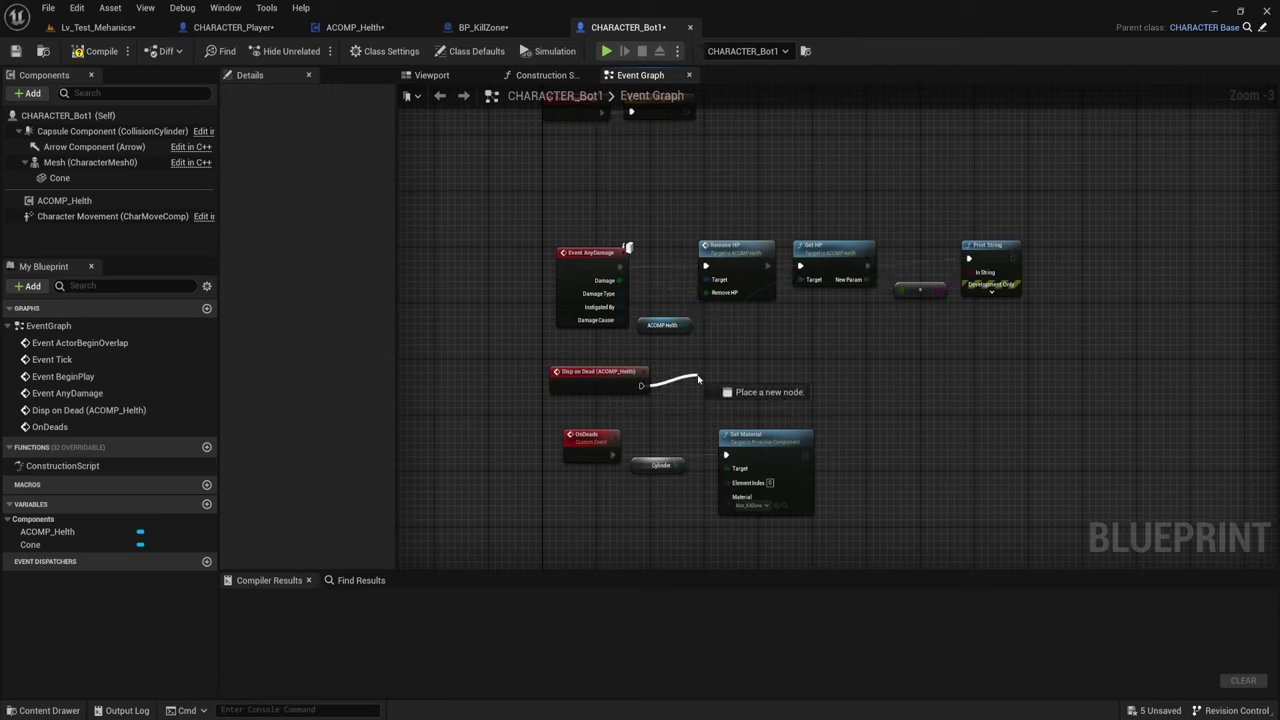
{"action": "left_click_drag", "start_coordinate": [641, 385], "coordinate": [698, 379]}
{"action": "type", "text": "onde"}
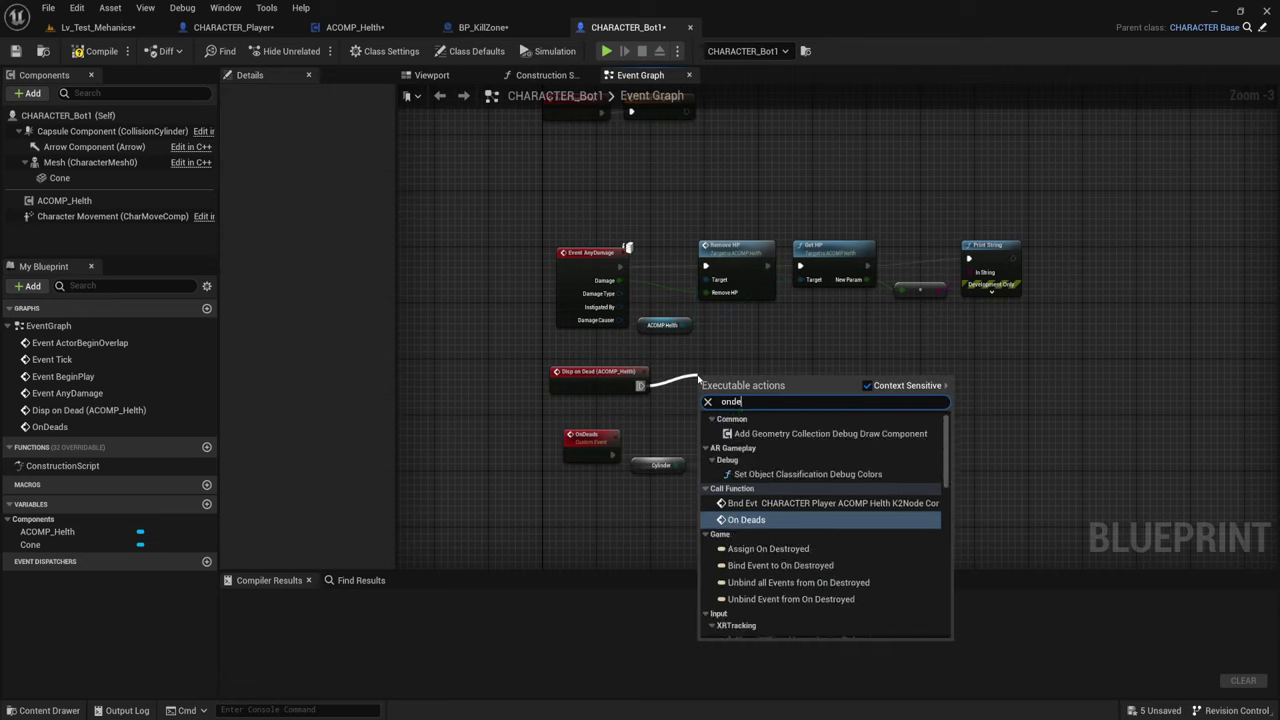
{"action": "left_click", "coordinate": [748, 520]}
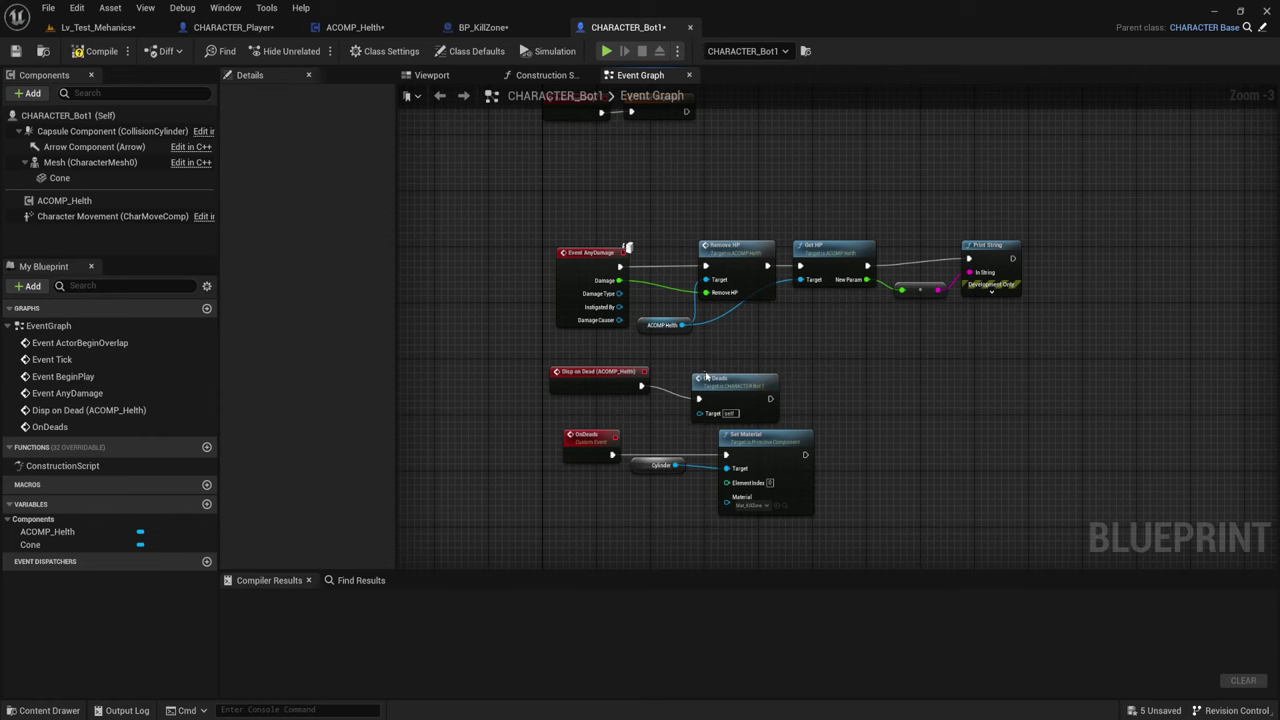
{"action": "left_click", "coordinate": [706, 380]}
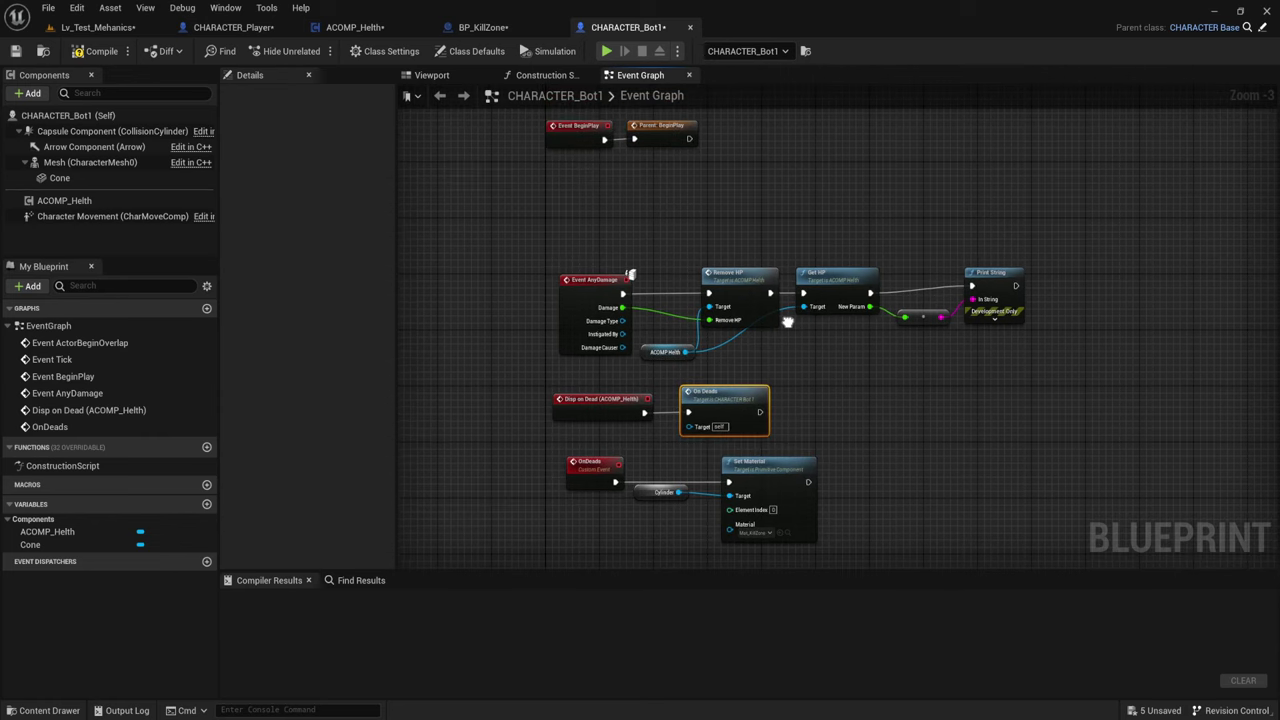
- Swap the missing Cylinder reference for Cone, then compile and save CHARACTER_Bot1
{"action": "left_click", "coordinate": [101, 51]}
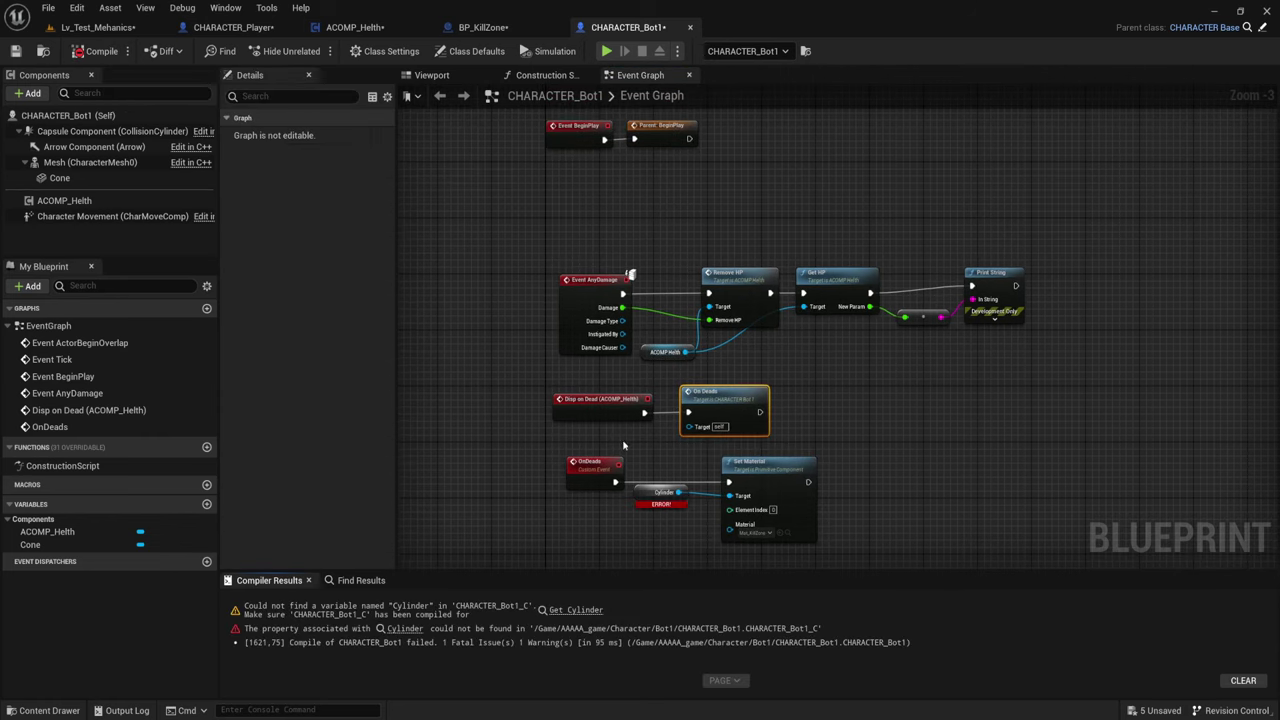
{"action": "right_click_drag", "start_coordinate": [677, 481], "coordinate": [678, 387]}
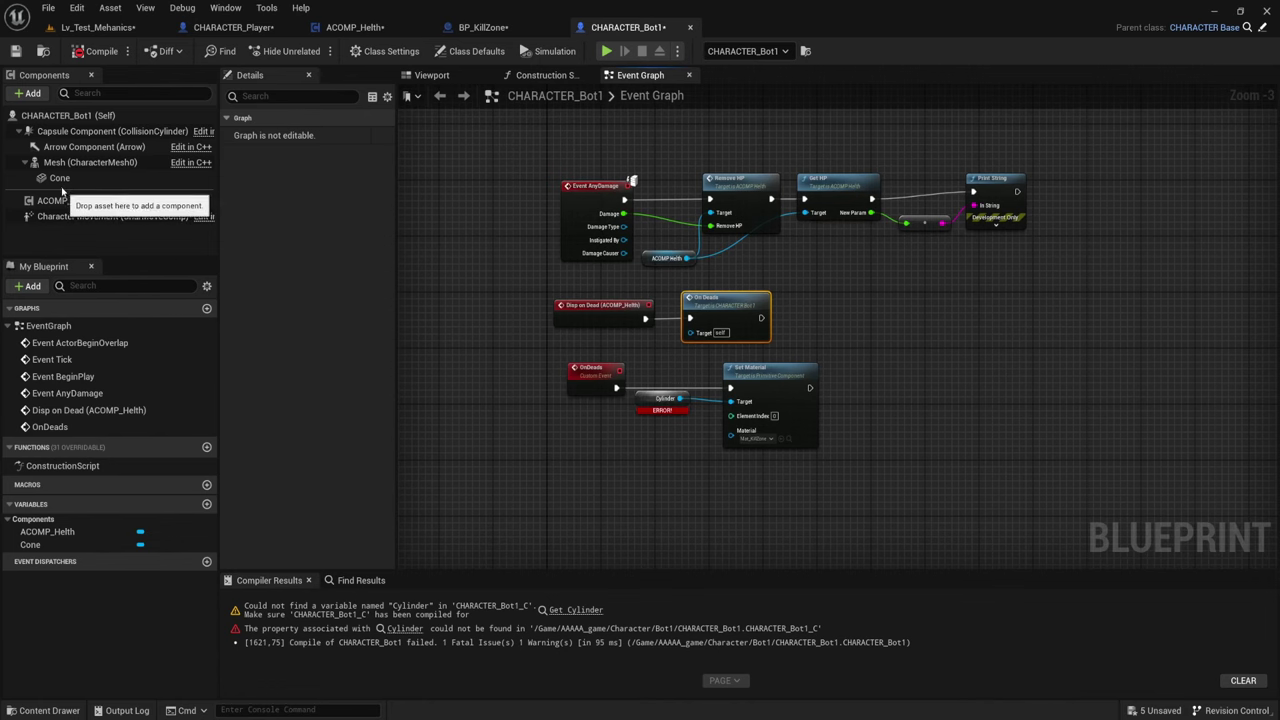
{"action": "left_click_drag", "start_coordinate": [62, 183], "coordinate": [630, 399]}
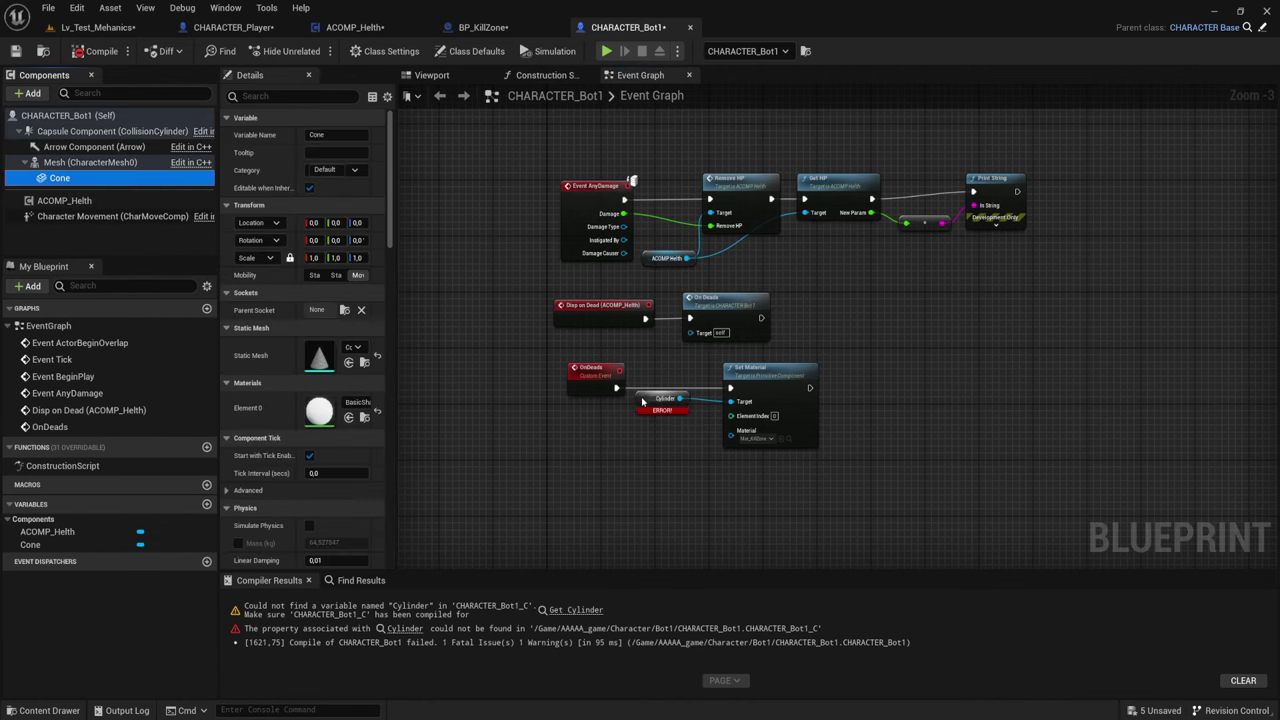
{"action": "left_click", "coordinate": [101, 51]}
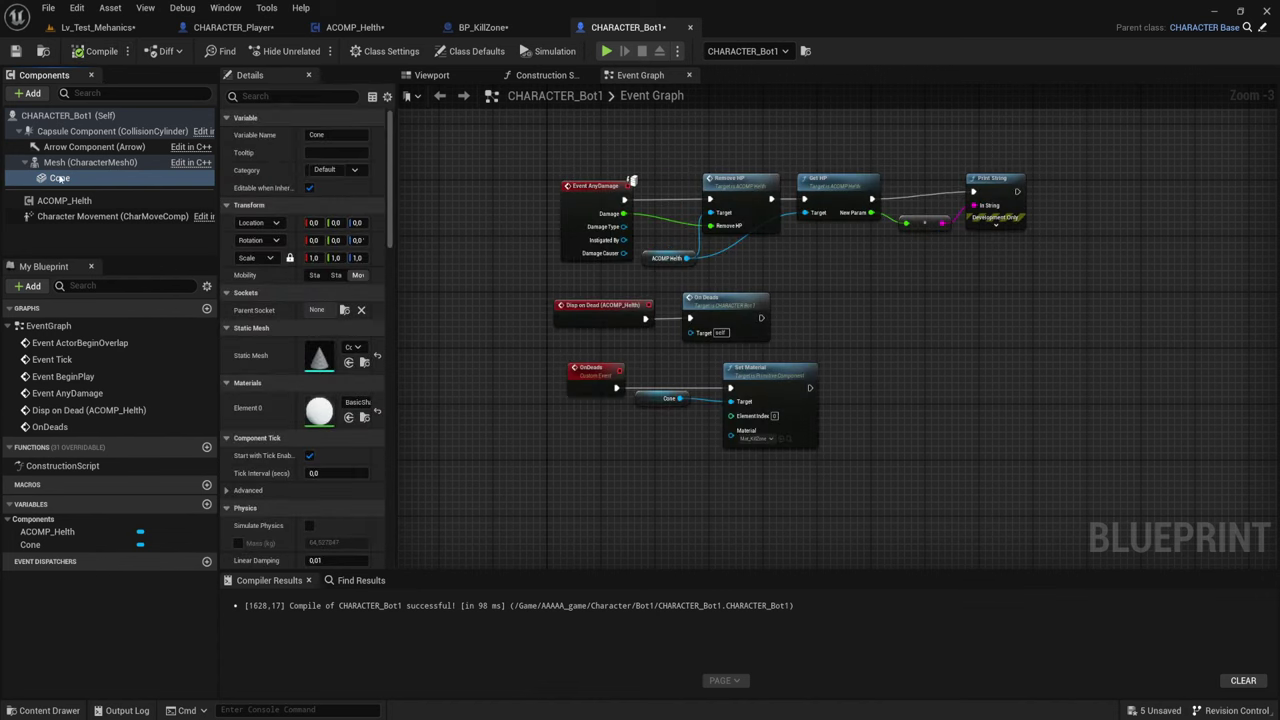
{"action": "left_click", "coordinate": [16, 51]}
- Play in the editor, dragging the BP_KillZone plane and bot cone around to test damage
{"action": "left_click", "coordinate": [100, 27]}
{"action": "right_click_drag", "start_coordinate": [795, 326], "coordinate": [700, 330]}
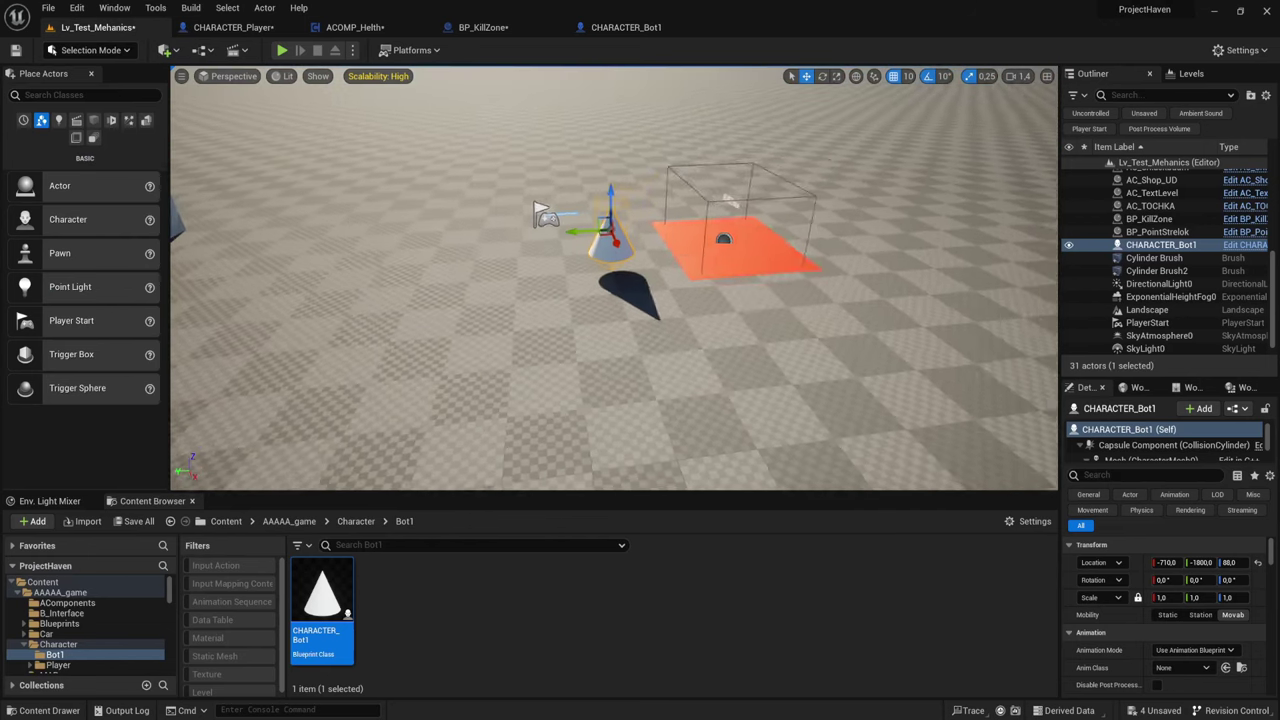
{"action": "left_click", "coordinate": [355, 51]}
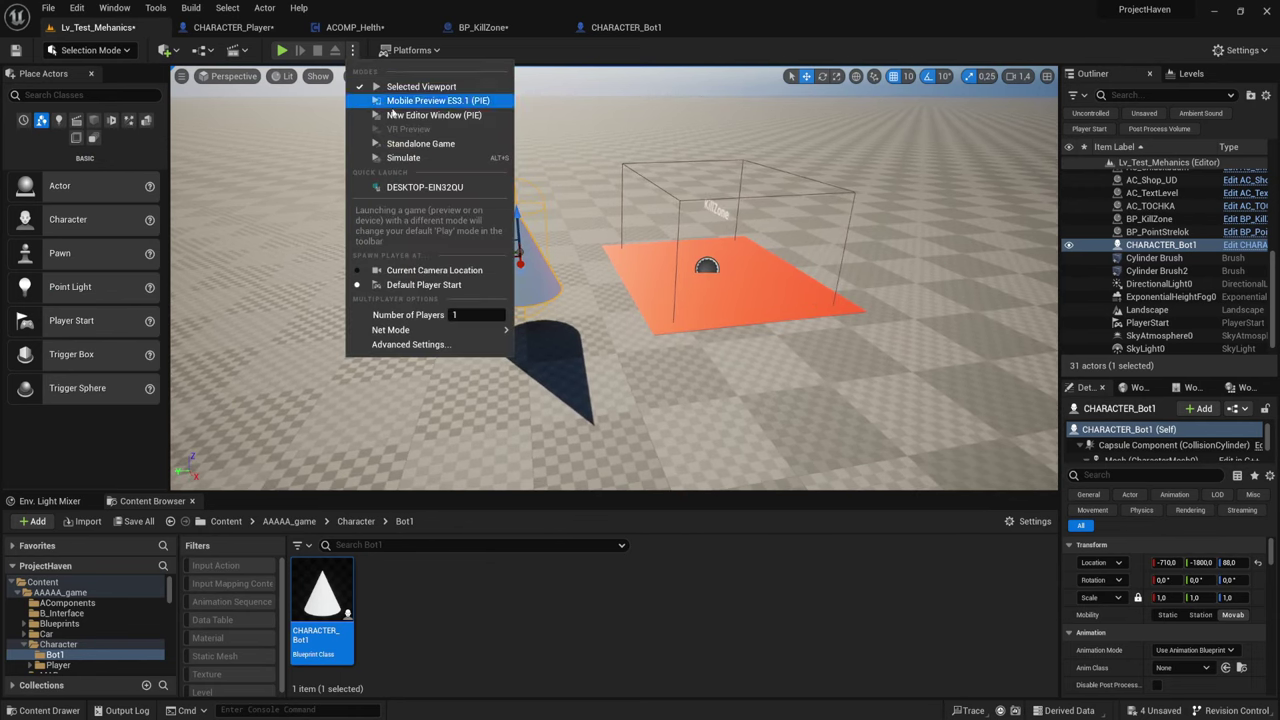
{"action": "left_click", "coordinate": [403, 157]}
{"action": "right_click_drag", "start_coordinate": [707, 296], "coordinate": [685, 258]}
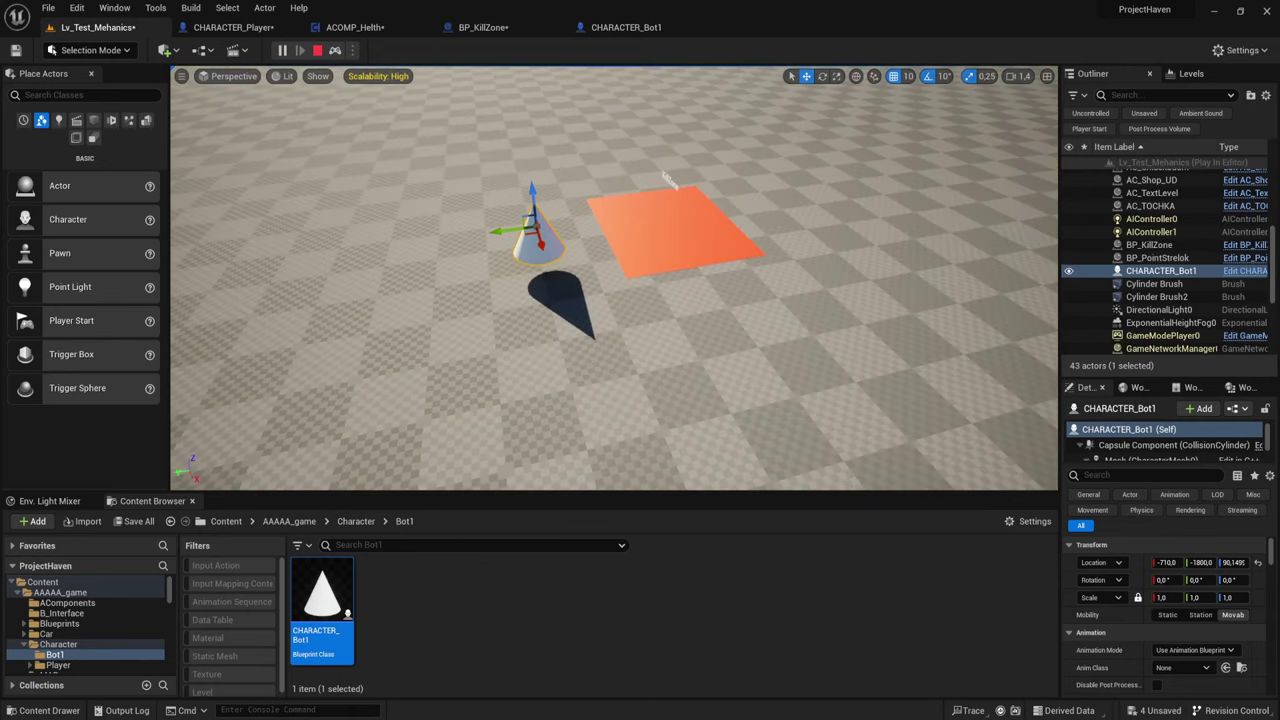
{"action": "left_click", "coordinate": [685, 258]}
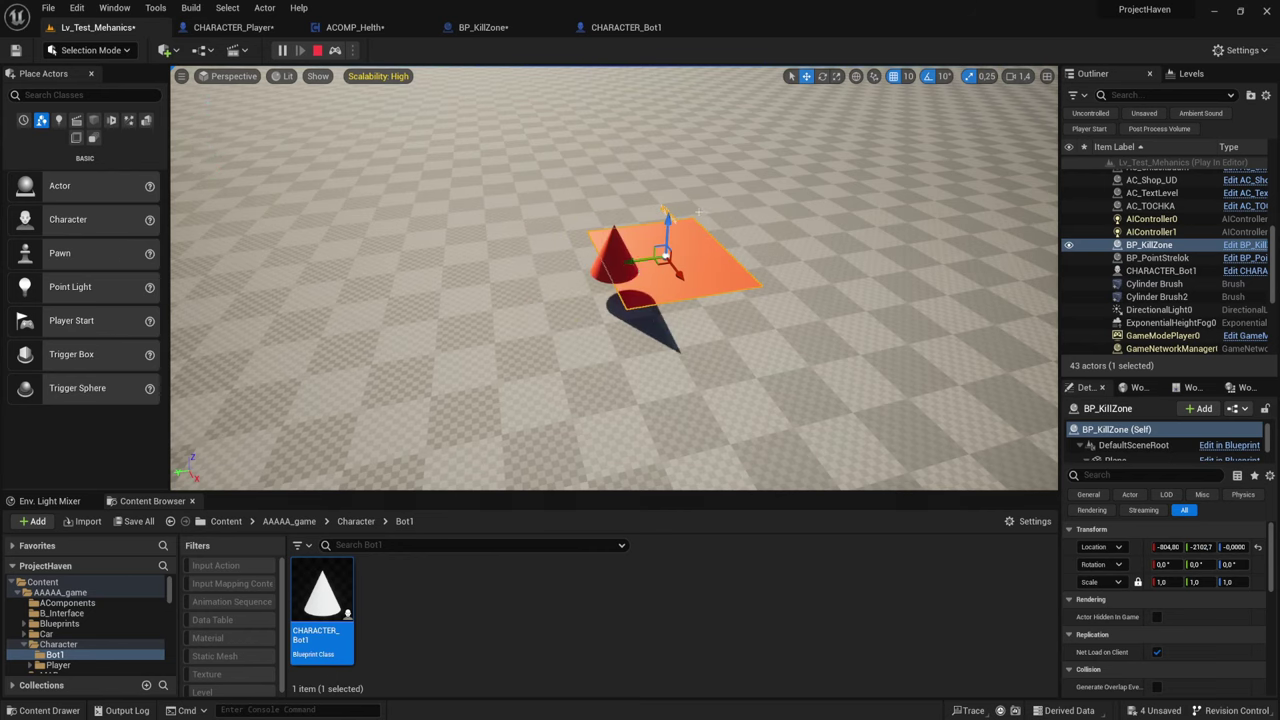
{"action": "right_click_drag", "start_coordinate": [689, 233], "coordinate": [677, 259]}
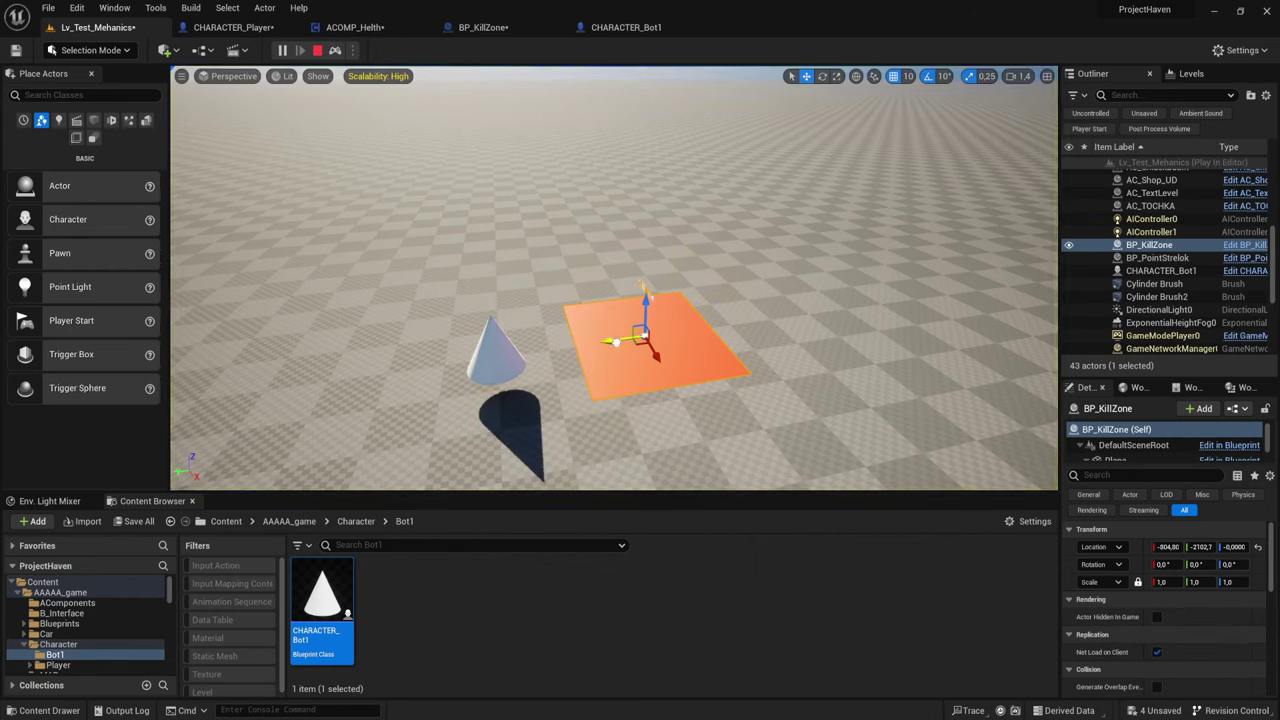
{"action": "left_click_drag", "start_coordinate": [610, 342], "coordinate": [513, 352]}
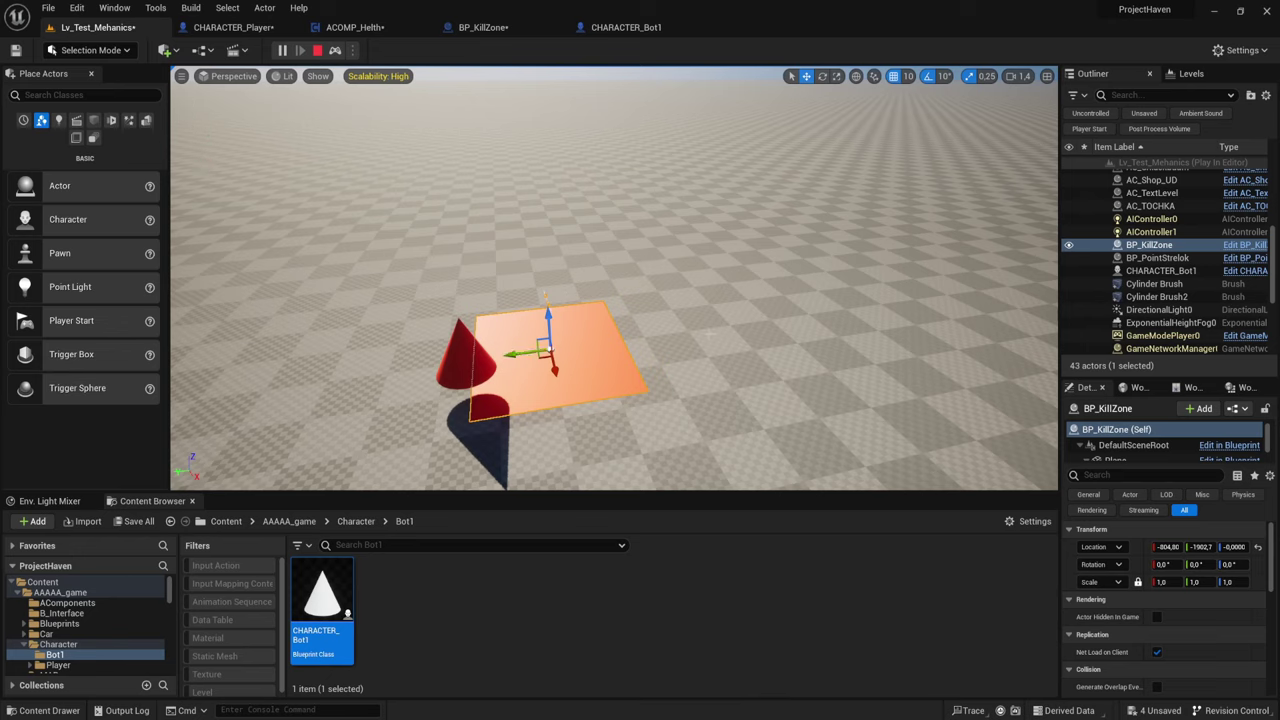
{"action": "left_click_drag", "start_coordinate": [522, 352], "coordinate": [758, 362]}
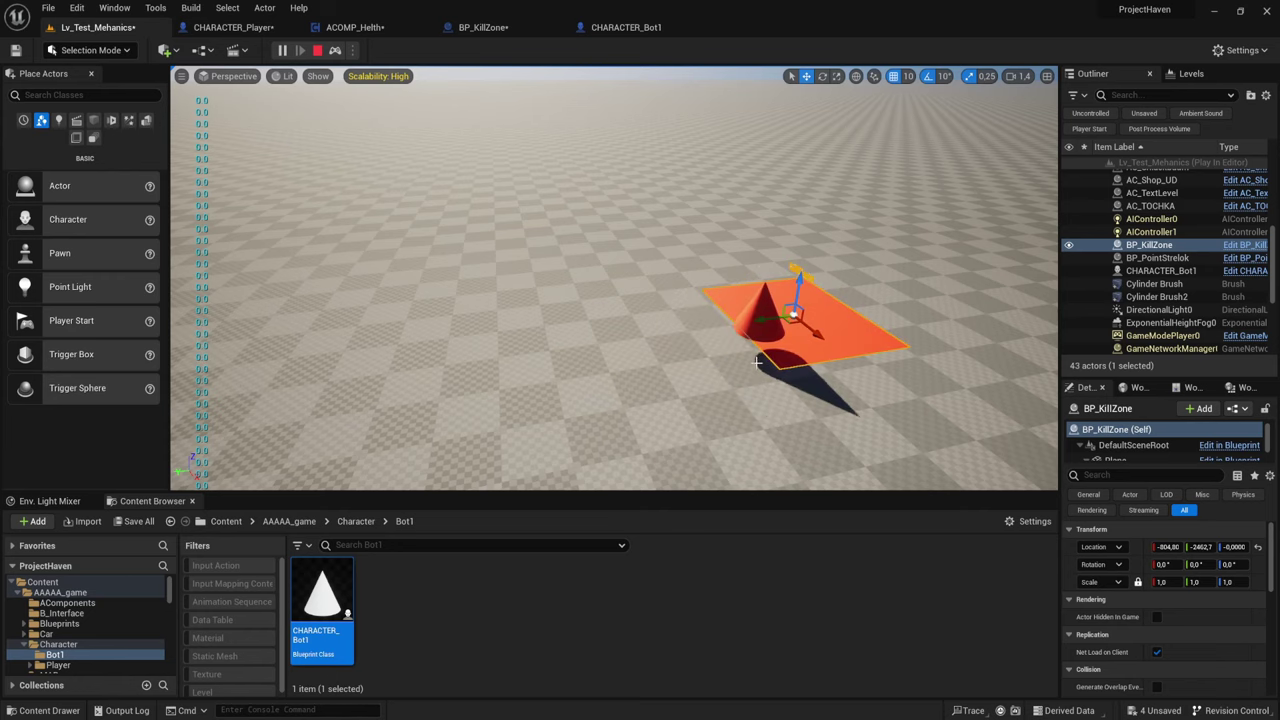
{"action": "left_click", "coordinate": [766, 338]}
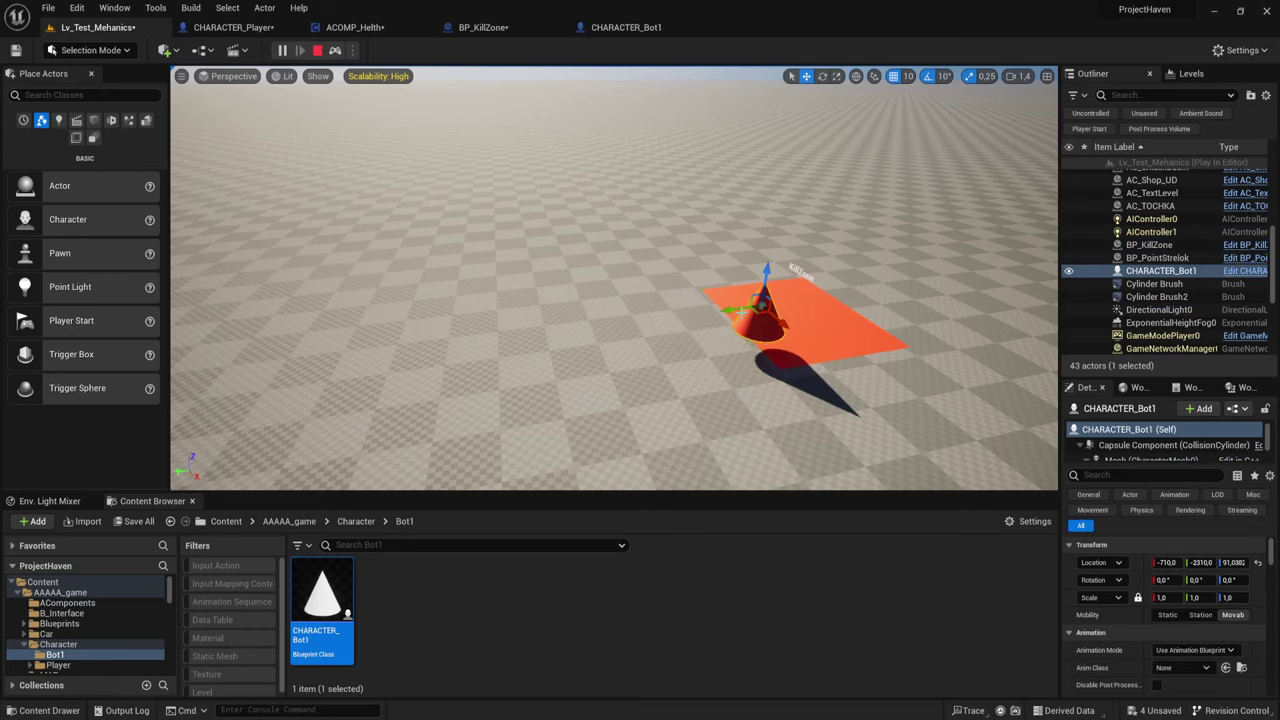
{"action": "left_click_drag", "start_coordinate": [735, 308], "coordinate": [640, 341]}
{"action": "key", "text": "Escape"}
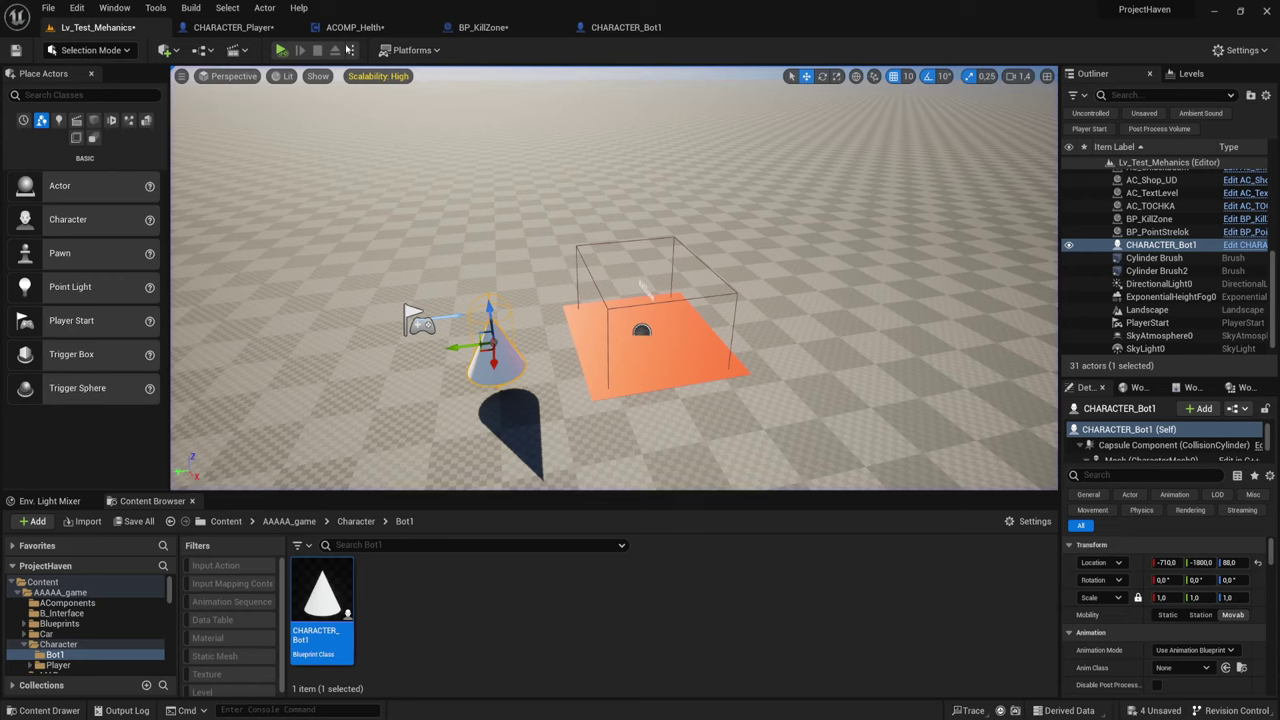
- Replay with the cone on the KillZone until it turns red, then Save All
{"action": "left_click", "coordinate": [283, 50]}
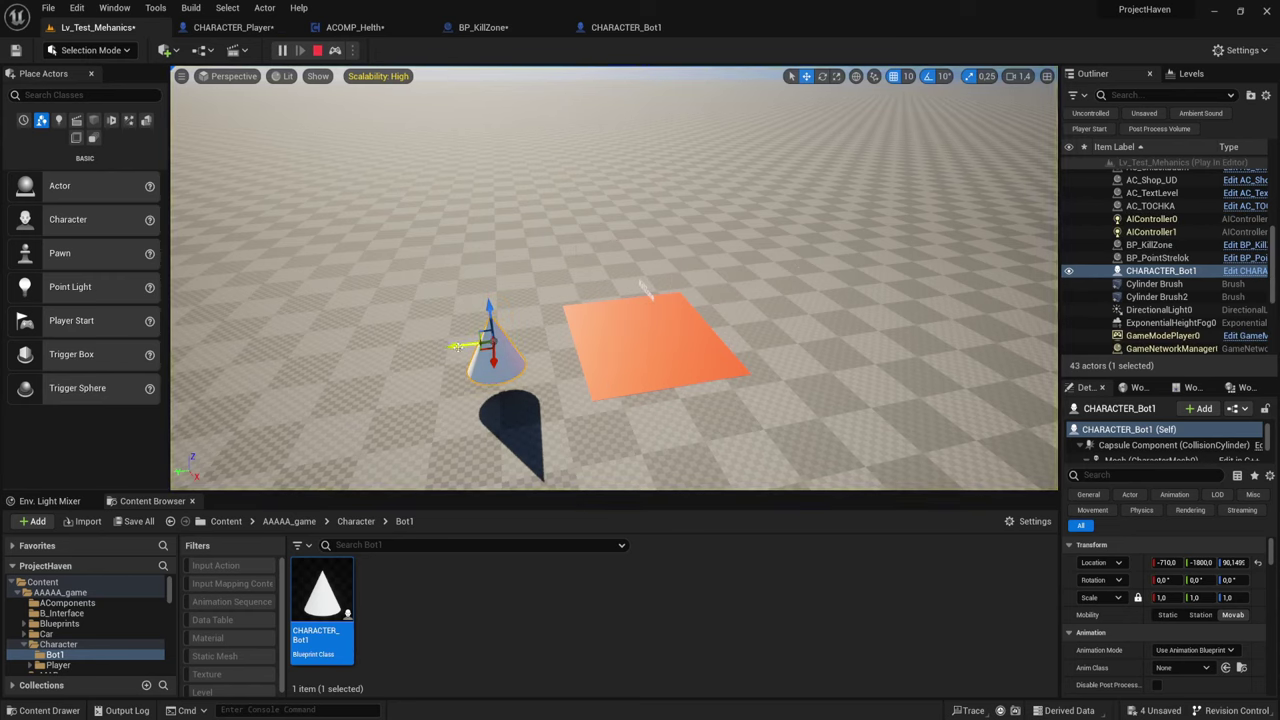
{"action": "mouse_move", "coordinate": [455, 346]}
{"action": "left_mouse_down"}
{"action": "mouse_move", "coordinate": [578, 342]}
{"action": "mouse_move", "coordinate": [476, 343]}
{"action": "left_mouse_up"}
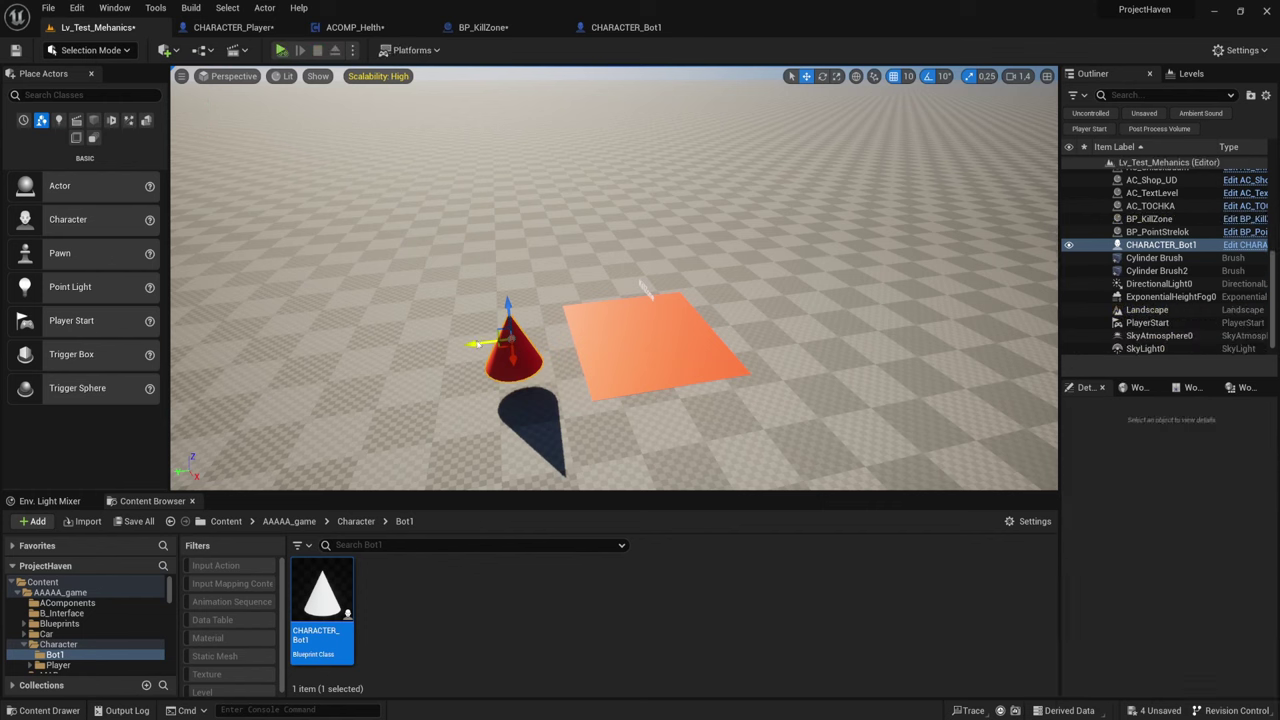
{"action": "key", "text": "Escape"}
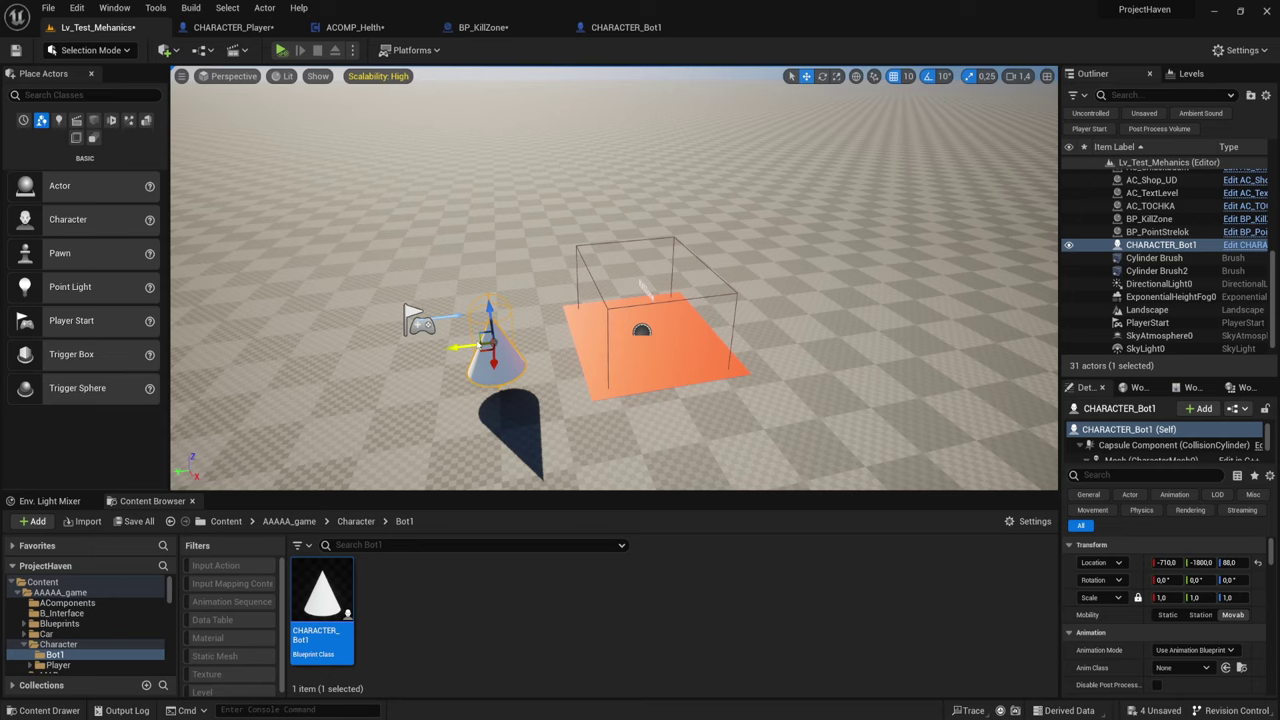
{"action": "key", "text": "ctrl+shift+s"}
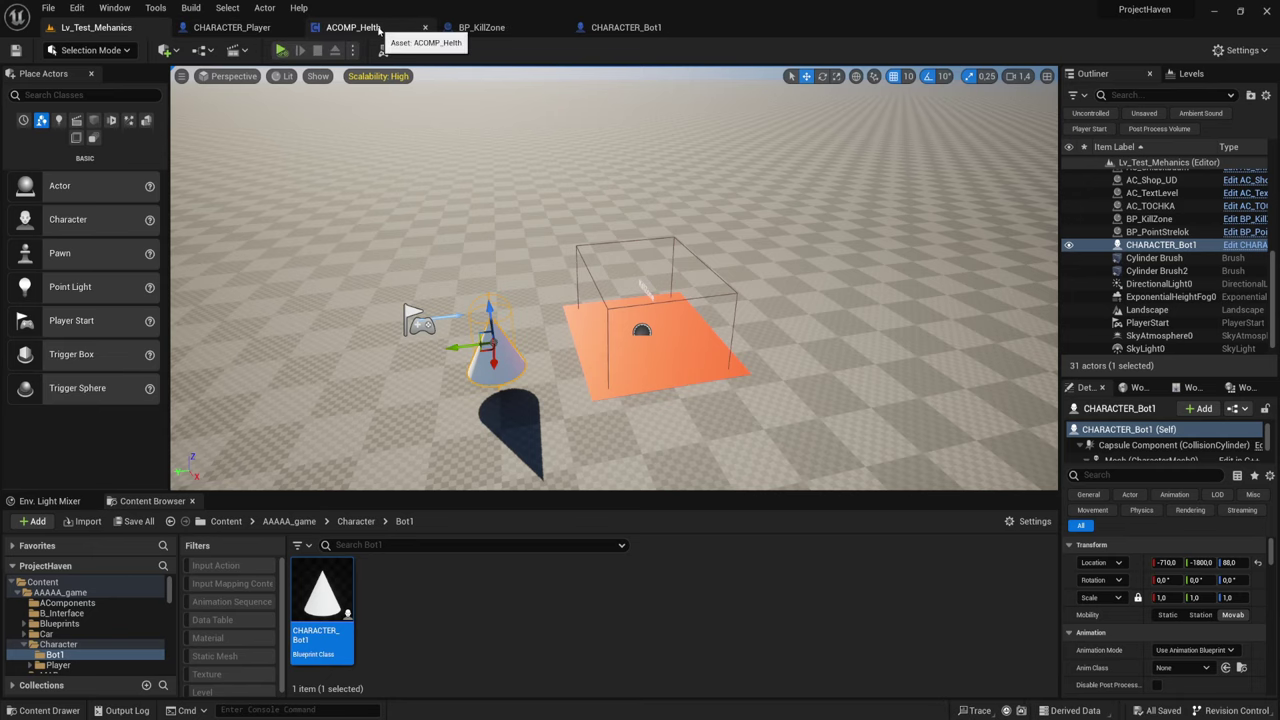
- Review ACOMP_Helth's Remove HP graph against the player's event graph
{"action": "left_click", "coordinate": [378, 30]}
{"action": "scroll", "coordinate": [700, 270], "scroll_direction": "down", "scroll_amount": 5}
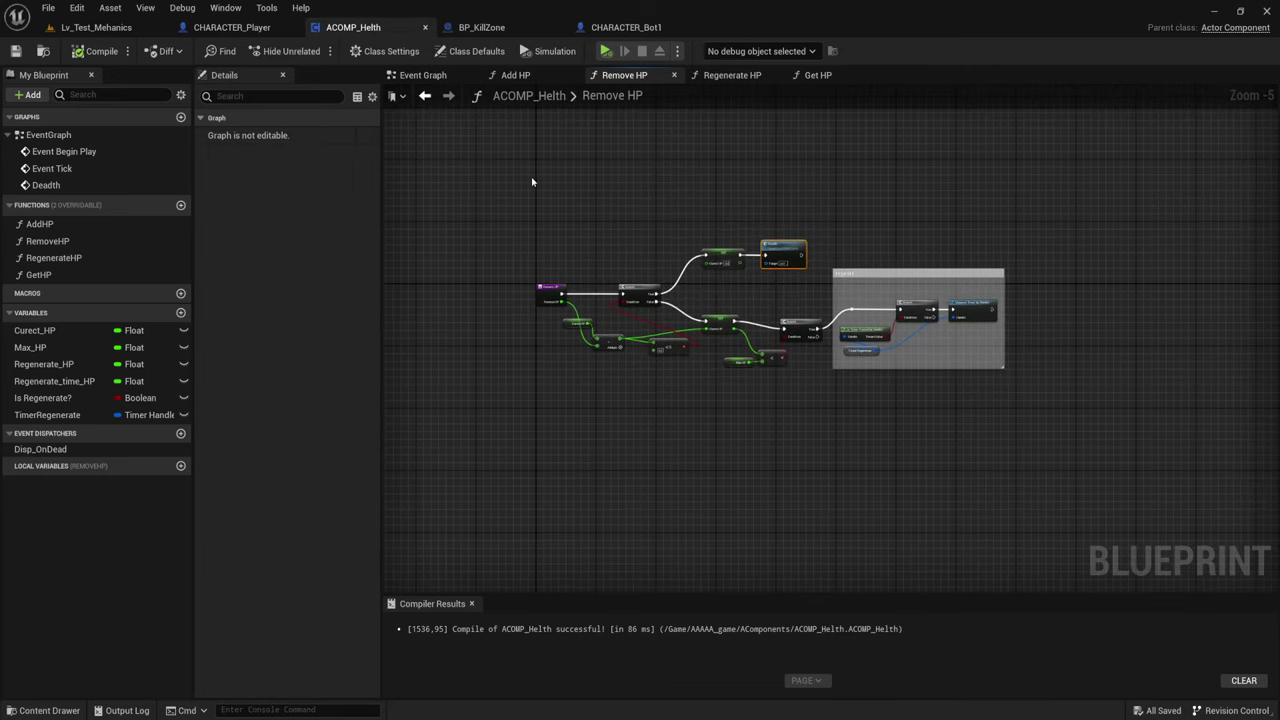
{"action": "left_click", "coordinate": [221, 28]}
{"action": "scroll", "coordinate": [790, 308], "scroll_direction": "up", "scroll_amount": 1}
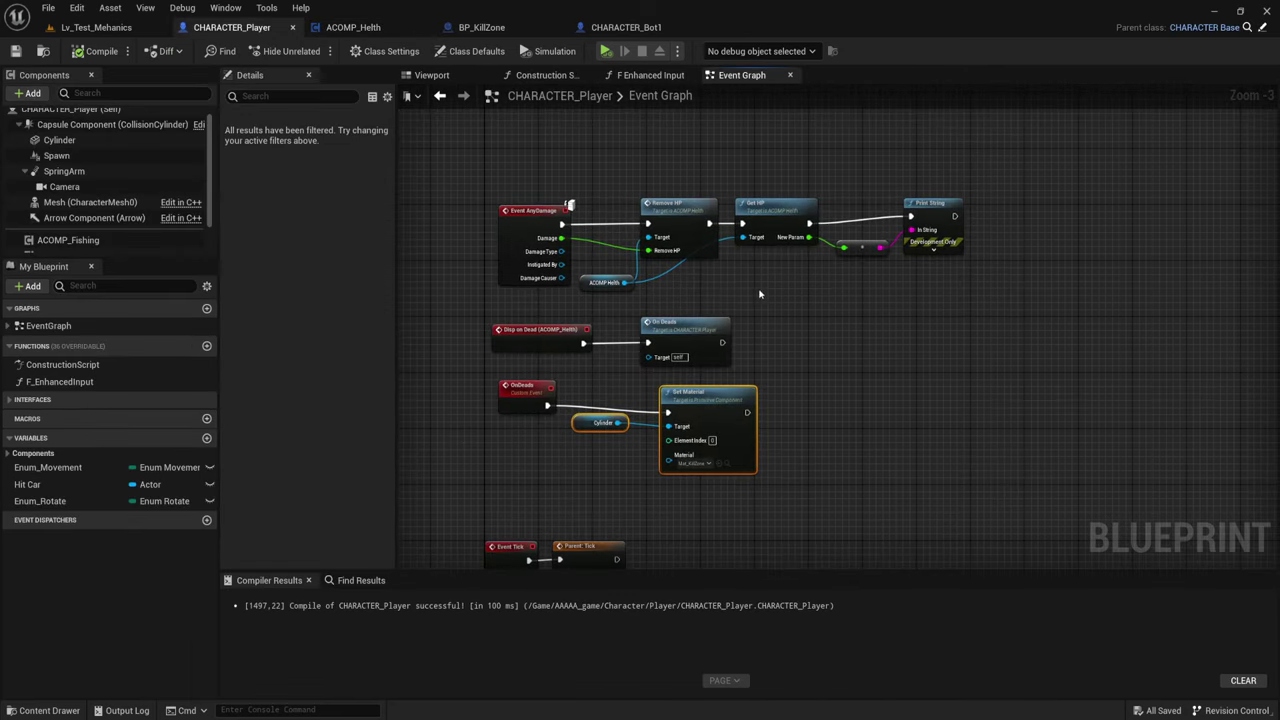
{"action": "scroll", "coordinate": [780, 307], "scroll_direction": "up", "scroll_amount": 2}
{"action": "scroll", "coordinate": [858, 289], "scroll_direction": "down", "scroll_amount": 2}
{"action": "scroll", "coordinate": [858, 289], "scroll_direction": "down", "scroll_amount": 1}
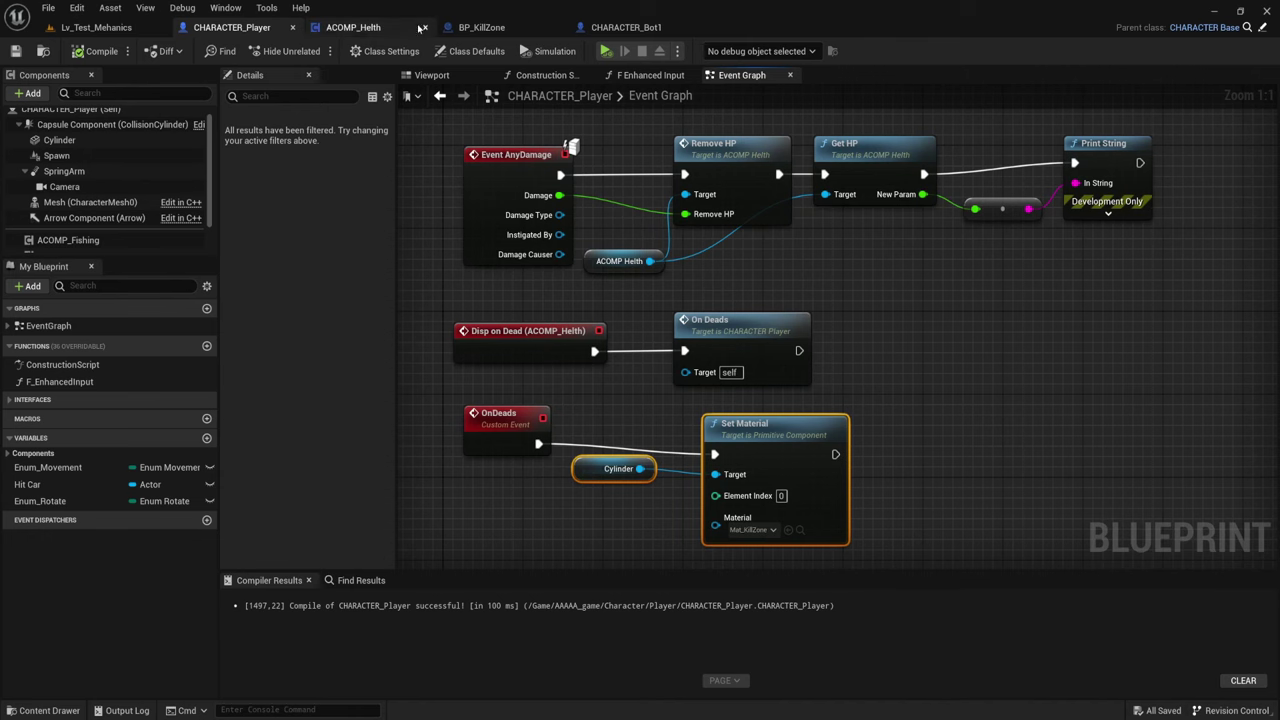
{"action": "left_click", "coordinate": [370, 37]}
{"action": "left_click_drag", "start_coordinate": [566, 189], "coordinate": [937, 486]}
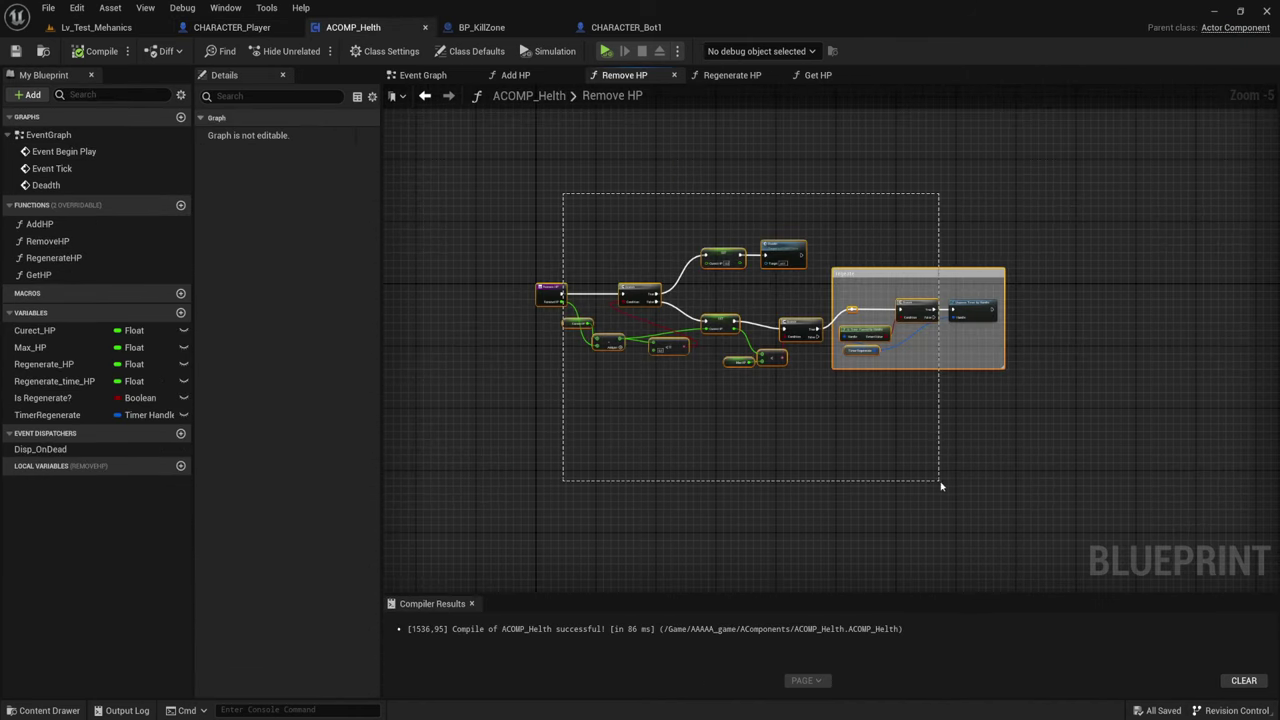
{"action": "left_click", "coordinate": [825, 430]}
{"action": "mouse_move", "coordinate": [812, 425]}
{"action": "right_mouse_down"}
{"action": "mouse_move", "coordinate": [808, 439]}
{"action": "mouse_move", "coordinate": [892, 451]}
{"action": "mouse_move", "coordinate": [873, 461]}
{"action": "right_mouse_up"}
{"action": "scroll", "coordinate": [772, 414], "scroll_direction": "up", "scroll_amount": 2}
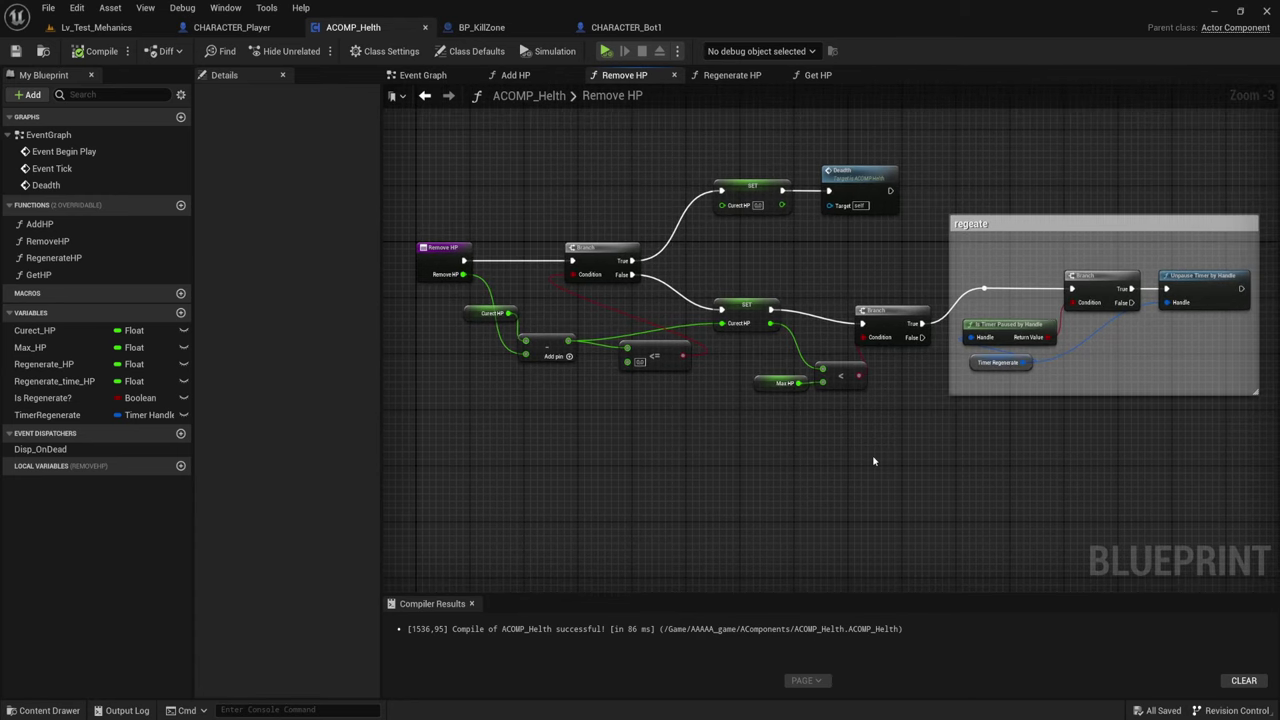
- Delete the Get HP, conversion and Print String nodes from the player's damage event
{"action": "left_click", "coordinate": [240, 27]}
{"action": "right_click_drag", "start_coordinate": [852, 281], "coordinate": [834, 318]}
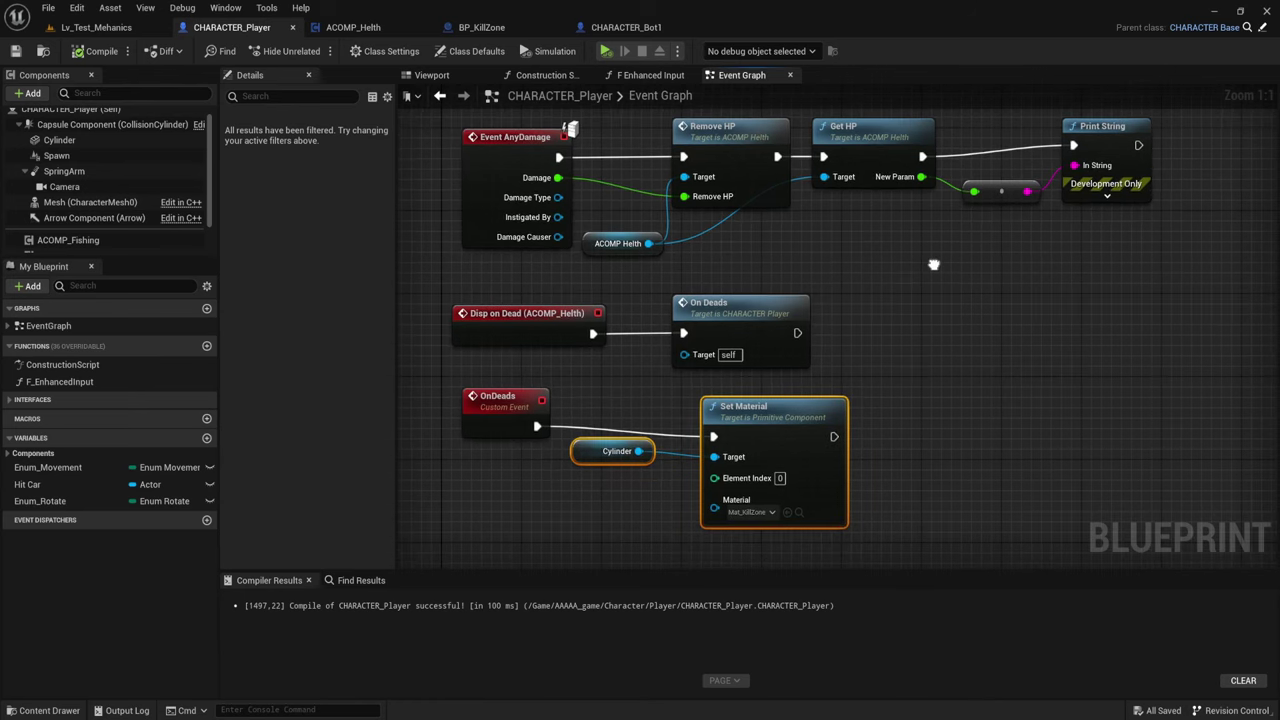
{"action": "left_click_drag", "start_coordinate": [834, 315], "coordinate": [1062, 178]}
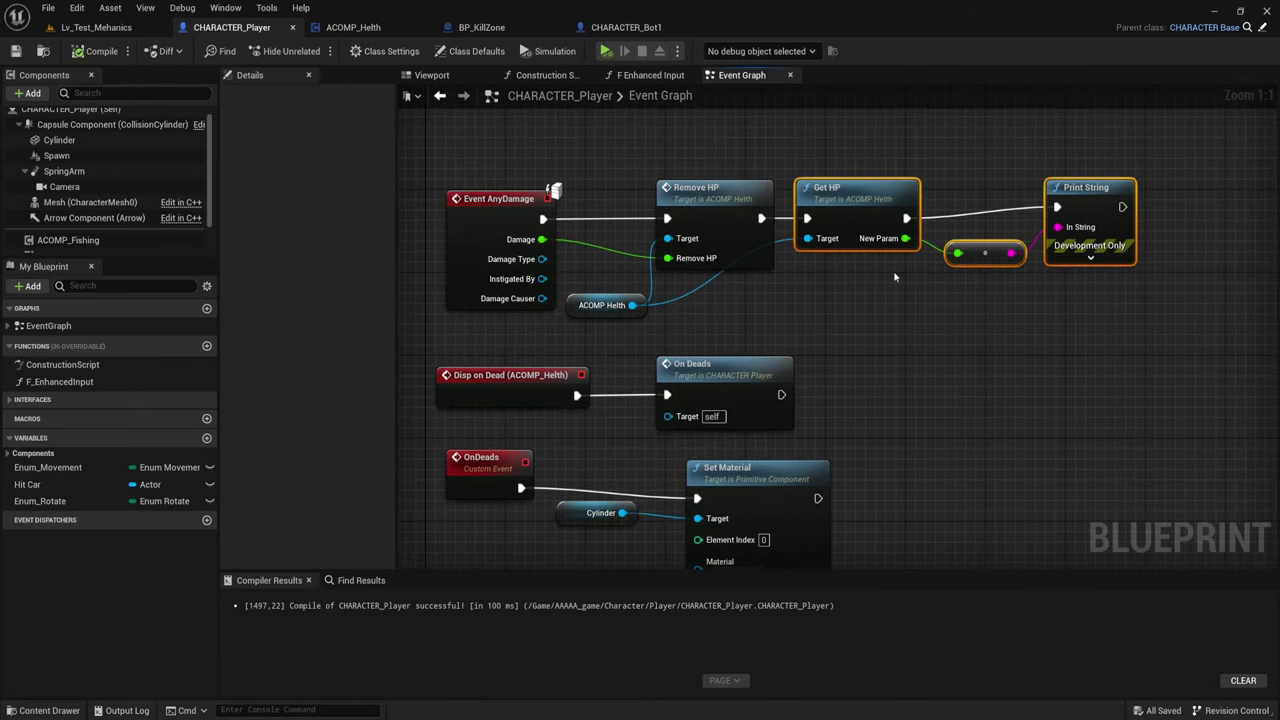
{"action": "key", "text": "Delete"}
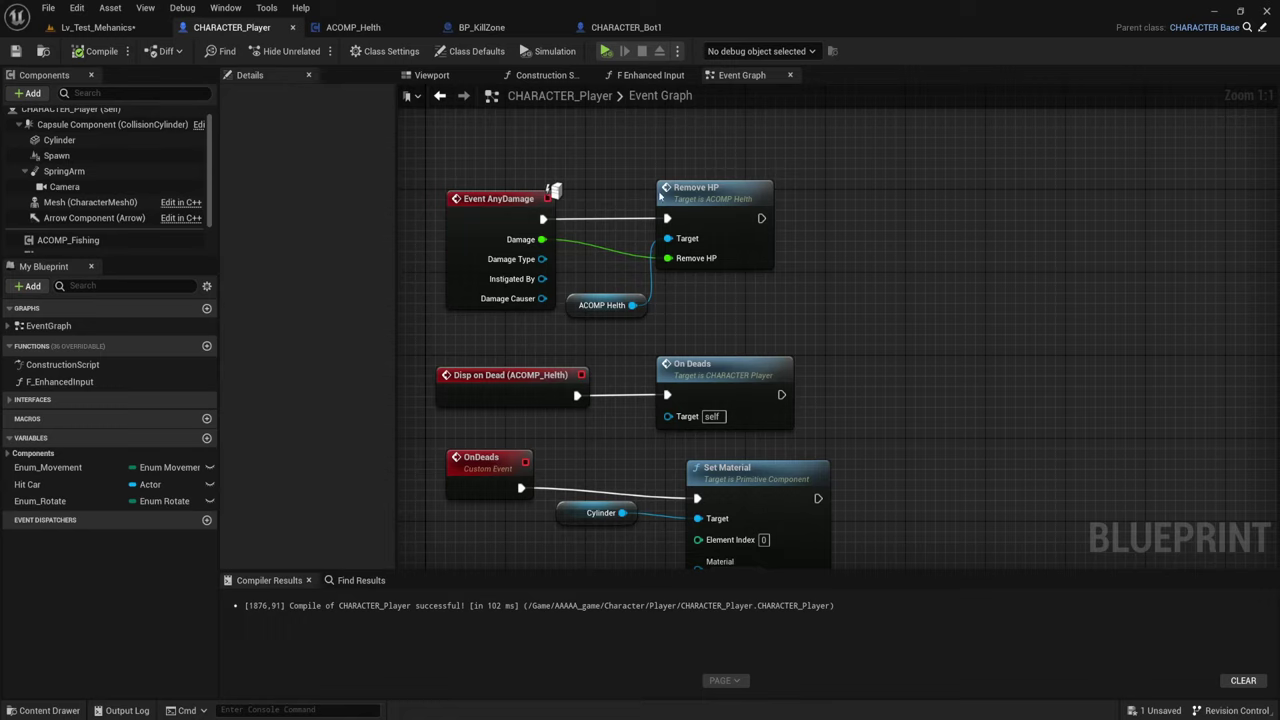
- In Regenerate HP, add a Print String after the SET that prints Curect HP
{"action": "left_click", "coordinate": [366, 29]}
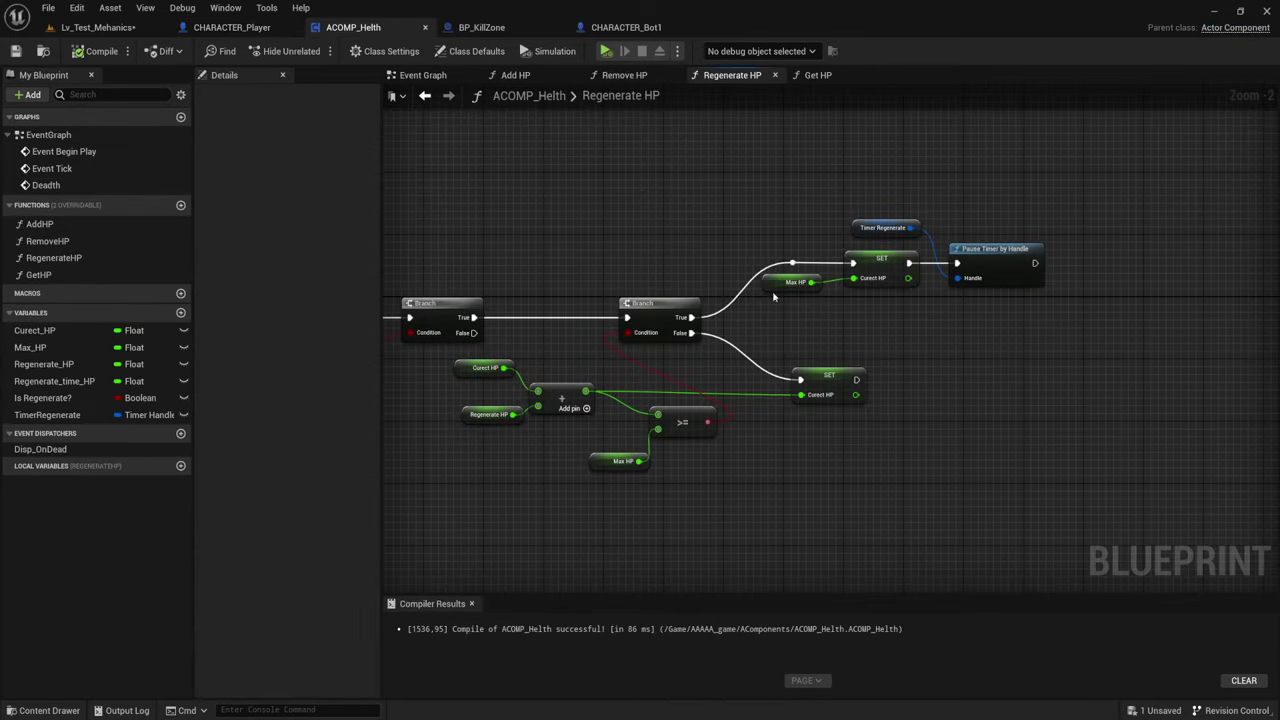
{"action": "right_click_drag", "start_coordinate": [746, 441], "coordinate": [806, 449]}
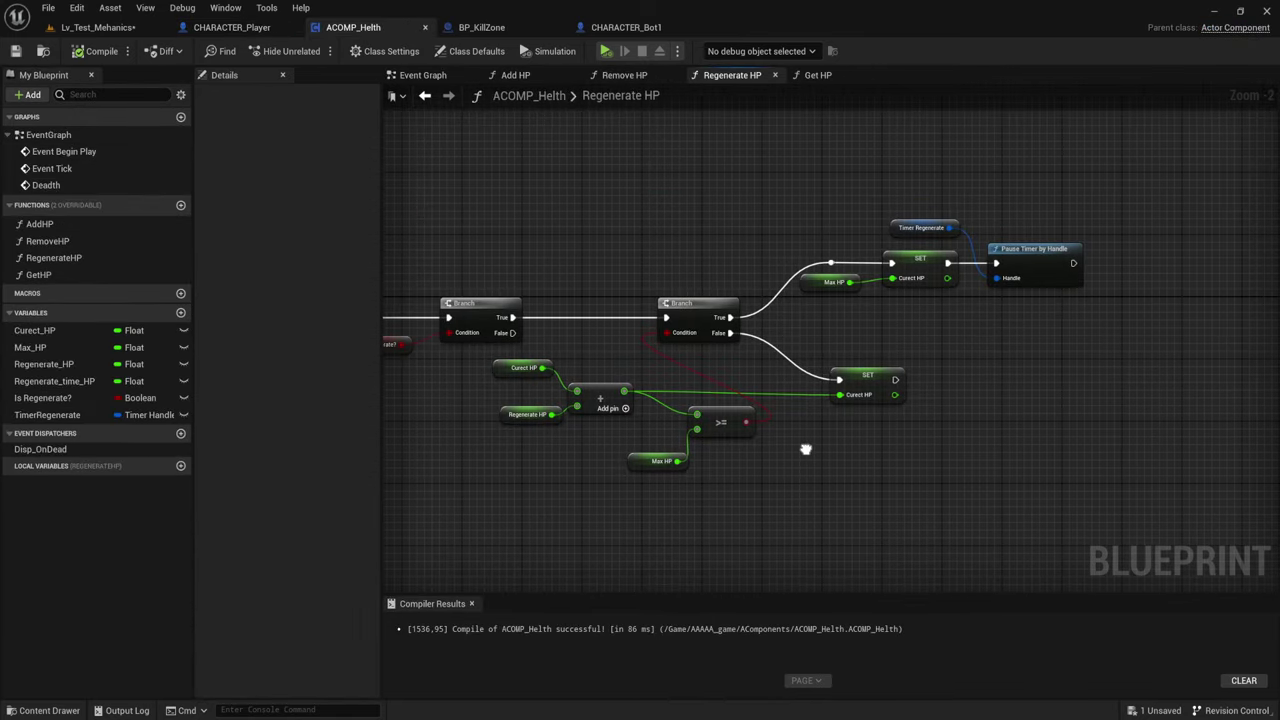
{"action": "scroll", "coordinate": [882, 436], "scroll_direction": "up", "scroll_amount": 1}
{"action": "scroll", "coordinate": [866, 400], "scroll_direction": "up", "scroll_amount": 1}
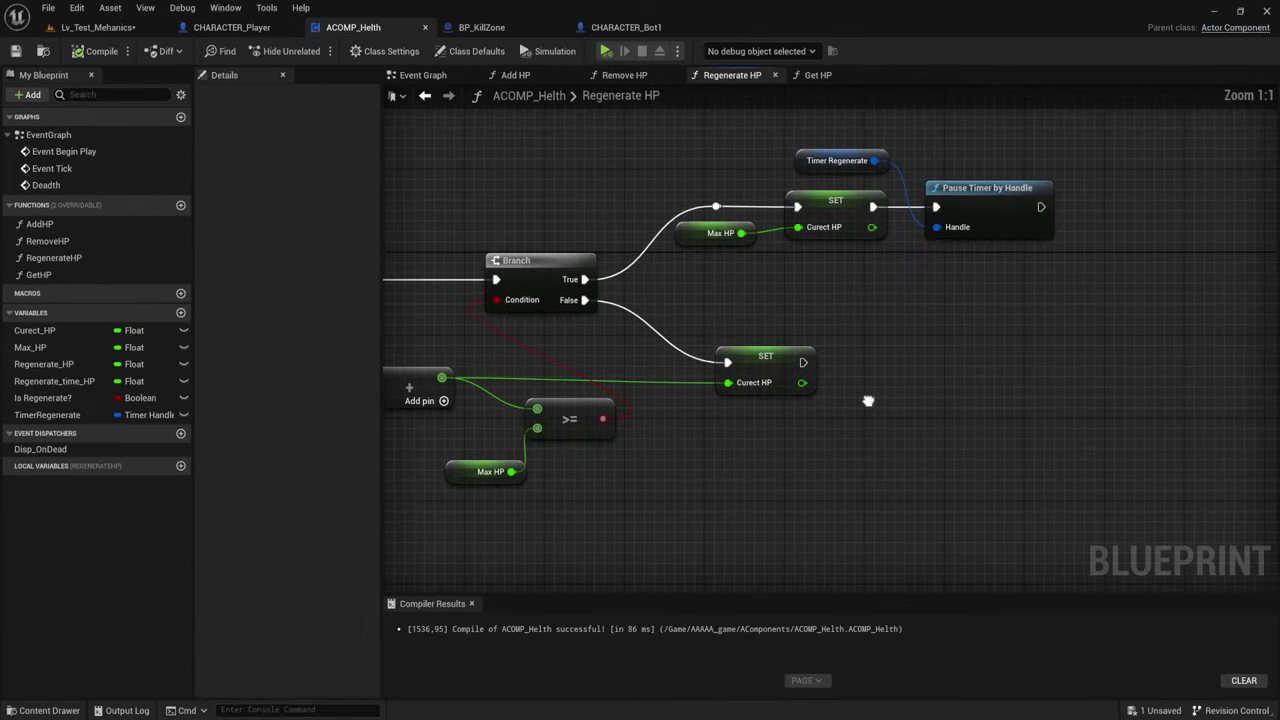
{"action": "left_click_drag", "start_coordinate": [801, 363], "coordinate": [897, 351]}
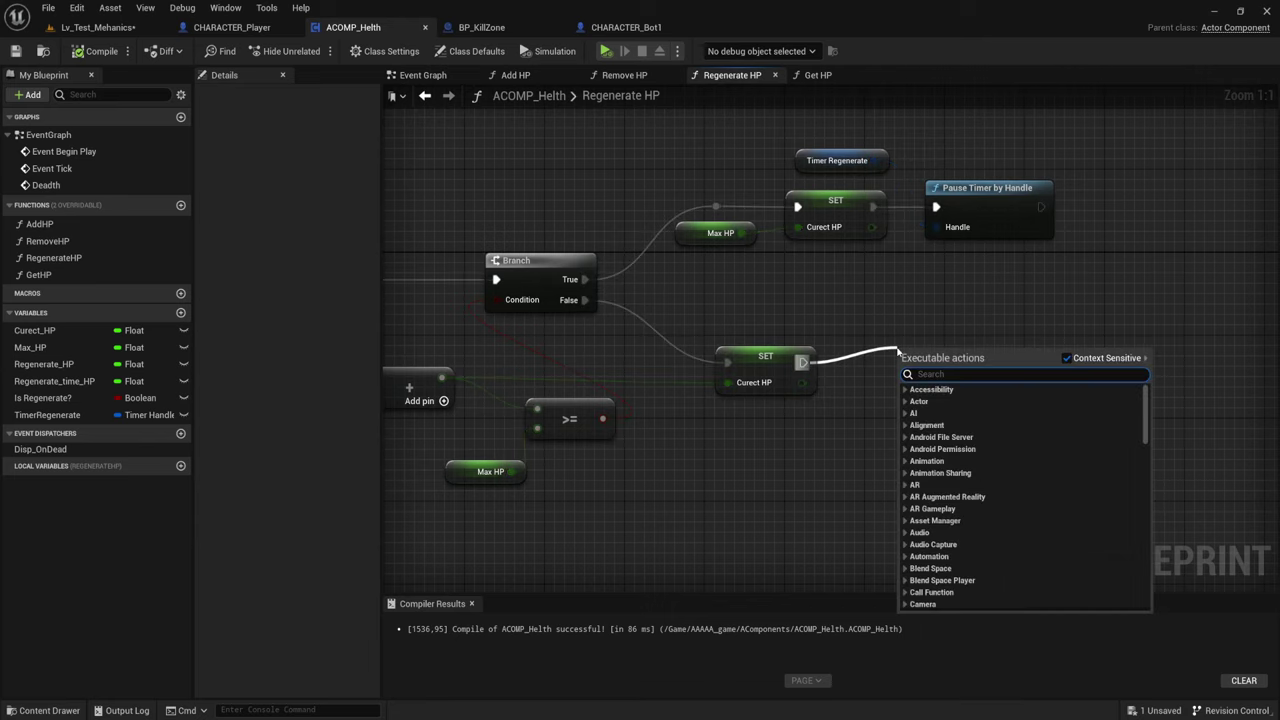
{"action": "type", "text": "print"}
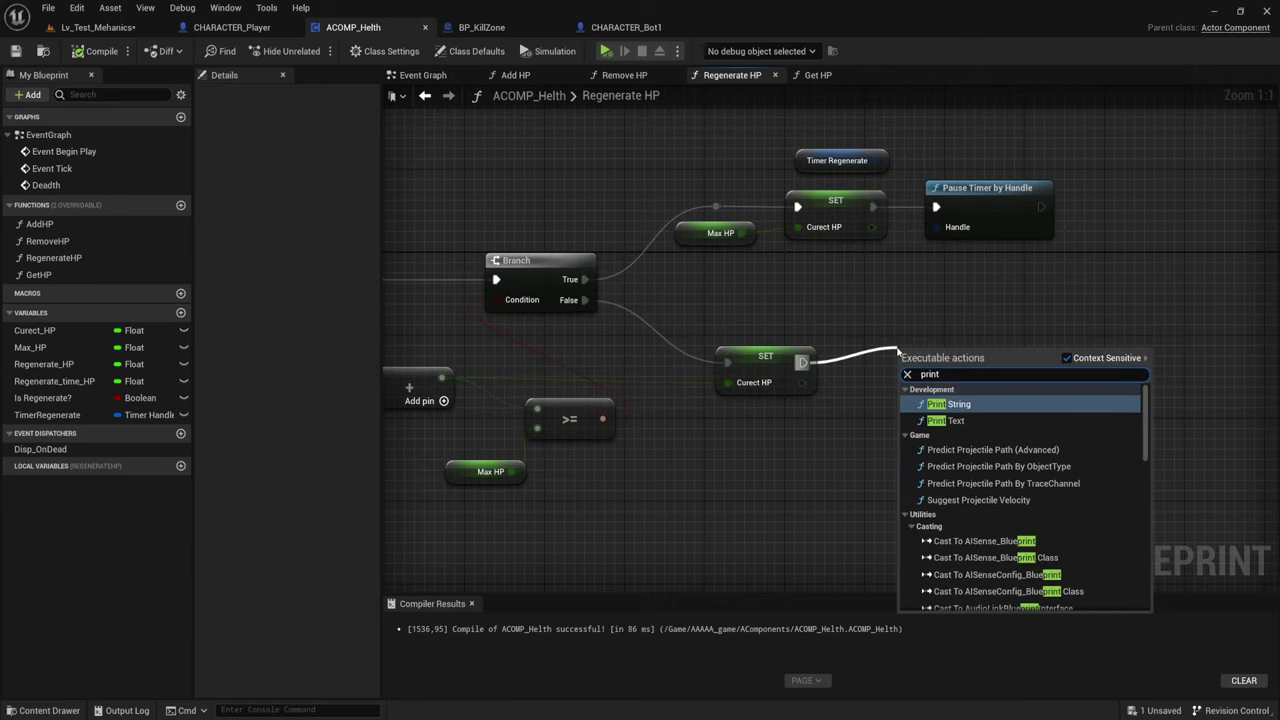
{"action": "key", "text": "Return"}
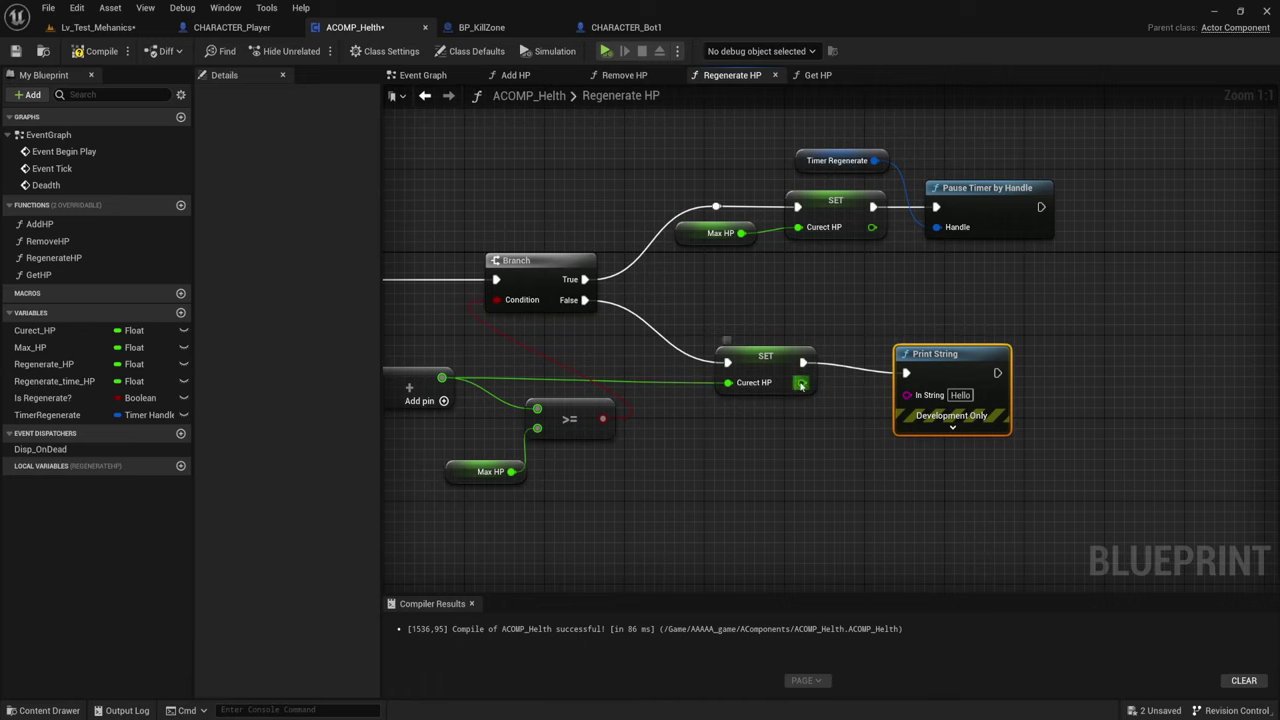
{"action": "left_click_drag", "start_coordinate": [801, 383], "coordinate": [906, 395]}
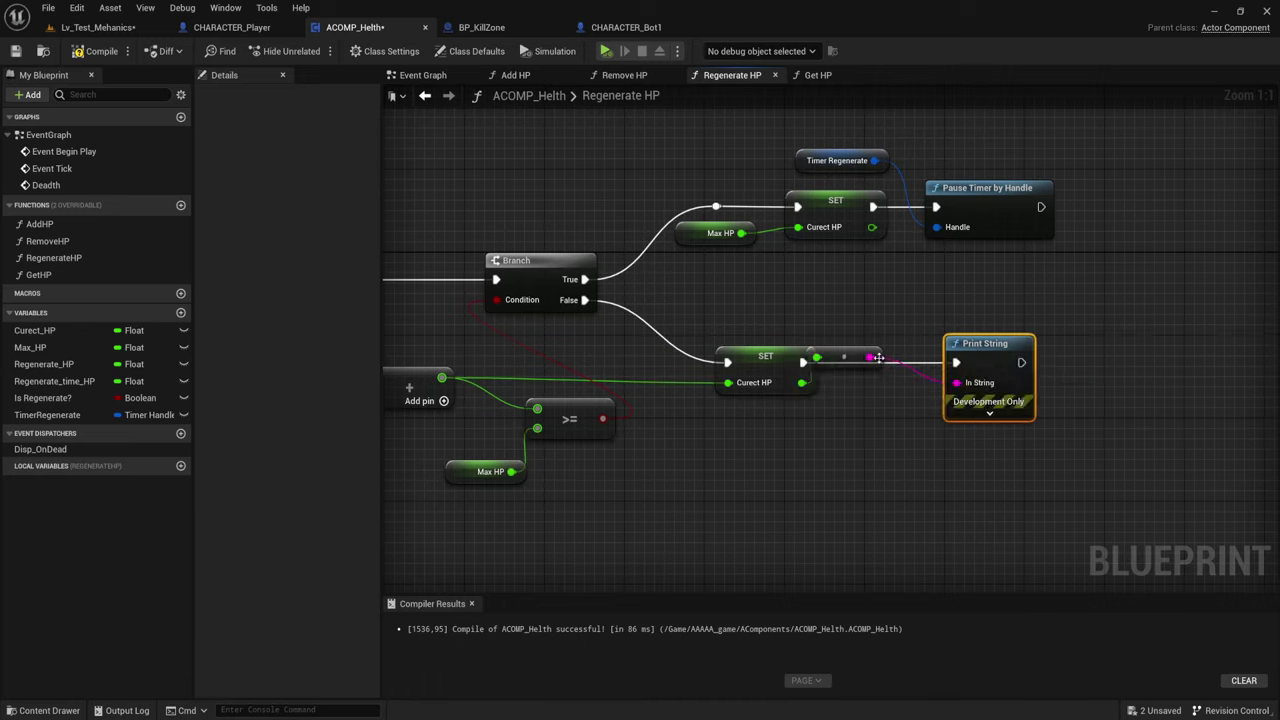
{"action": "left_click_drag", "start_coordinate": [858, 353], "coordinate": [897, 400]}
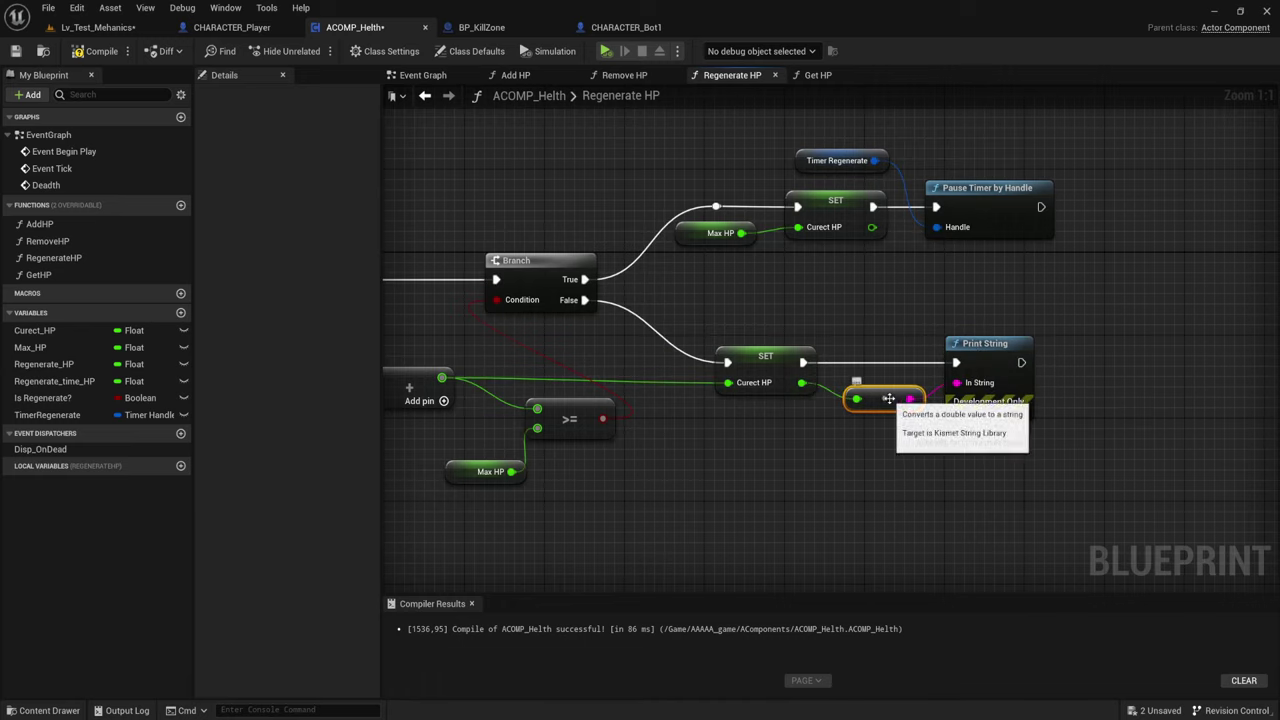
- Compile and save ACOMP_Helth, then return to the Lv_Test_Mehanics level
{"action": "left_click", "coordinate": [72, 51]}
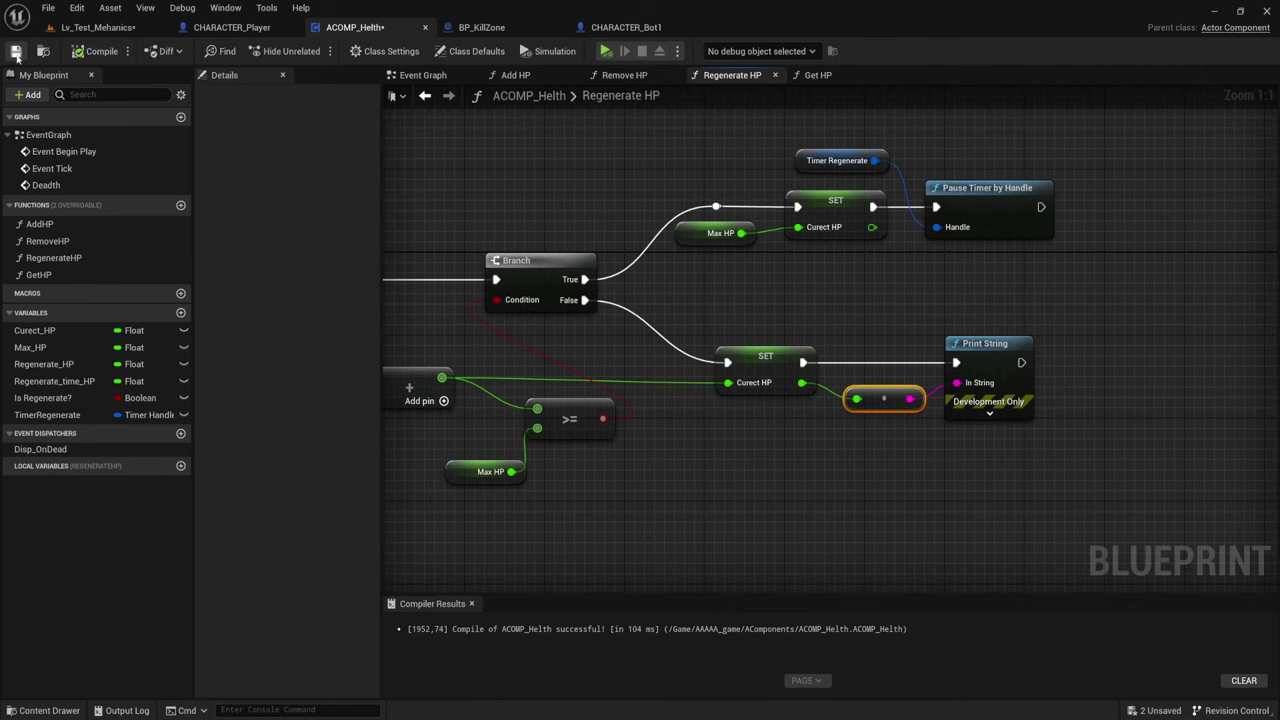
{"action": "left_click", "coordinate": [15, 52]}
{"action": "left_click", "coordinate": [232, 27]}
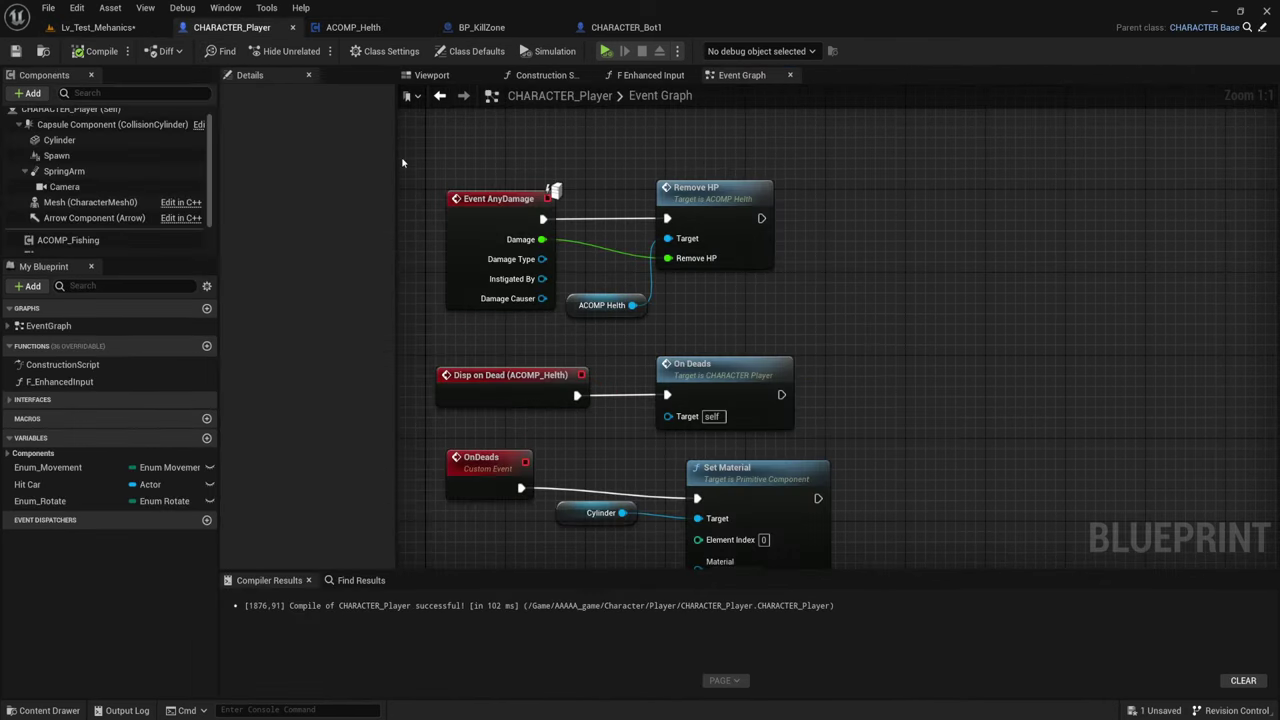
{"action": "left_click", "coordinate": [97, 27]}
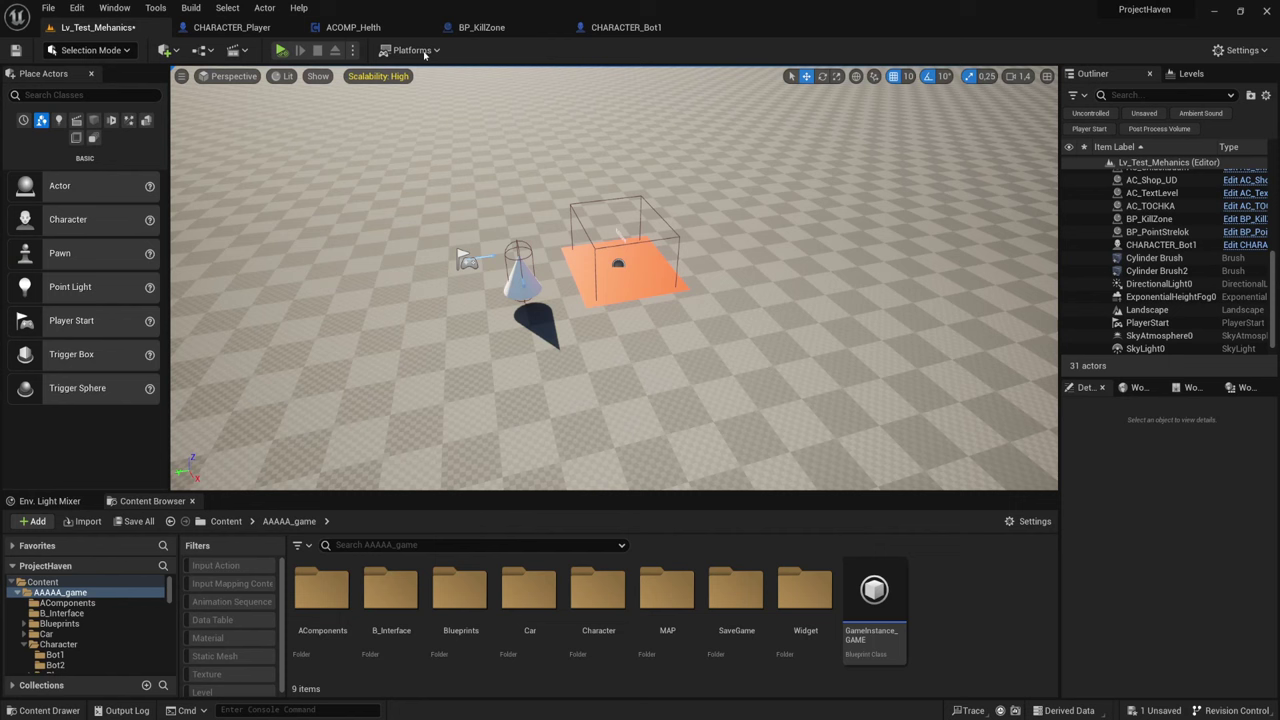
- Run two brief play sessions of the level, then return to the CHARACTER_Player event graph
{"action": "left_click", "coordinate": [281, 50]}
{"action": "left_click", "coordinate": [533, 234]}
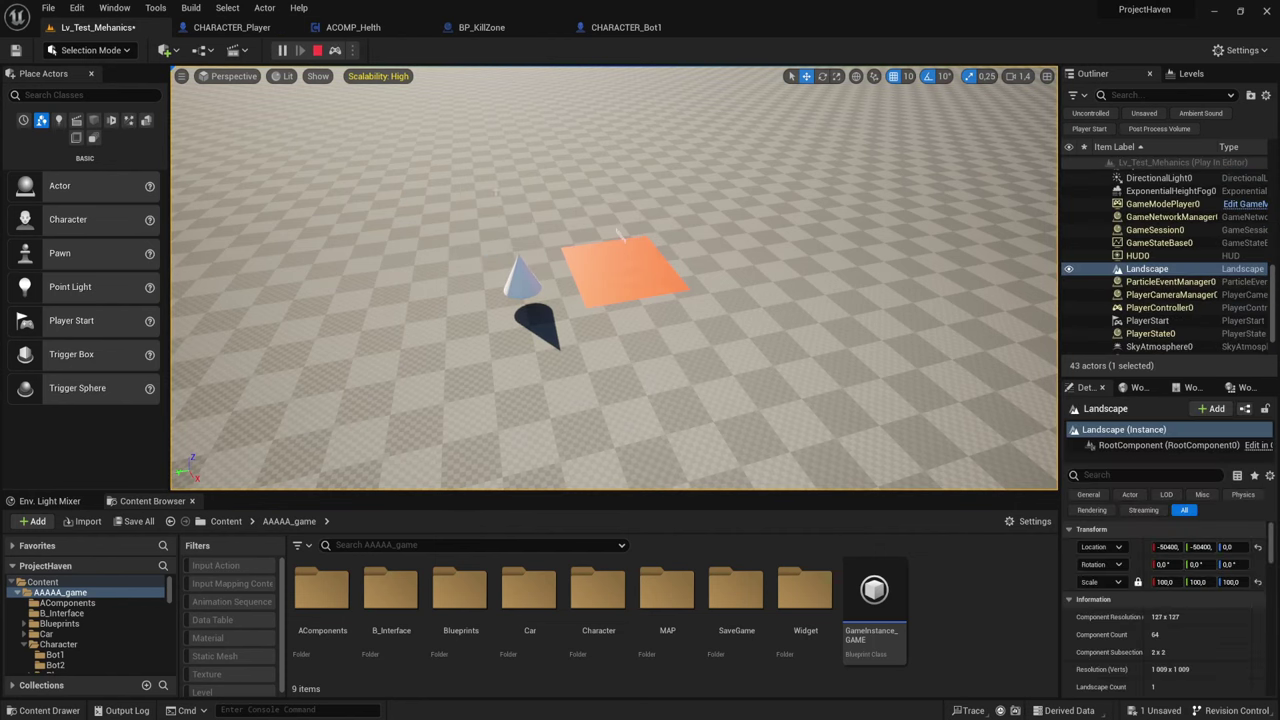
{"action": "left_click", "coordinate": [317, 50]}
{"action": "left_click", "coordinate": [352, 50]}
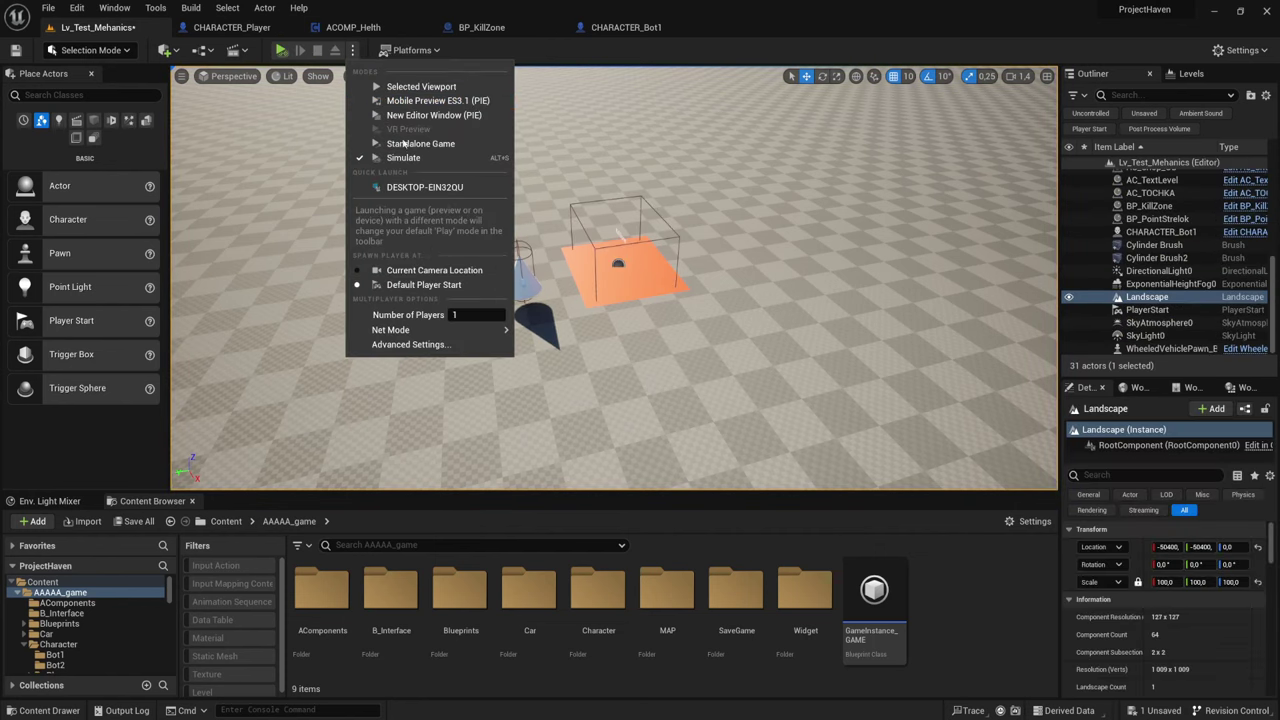
{"action": "left_click", "coordinate": [410, 86]}
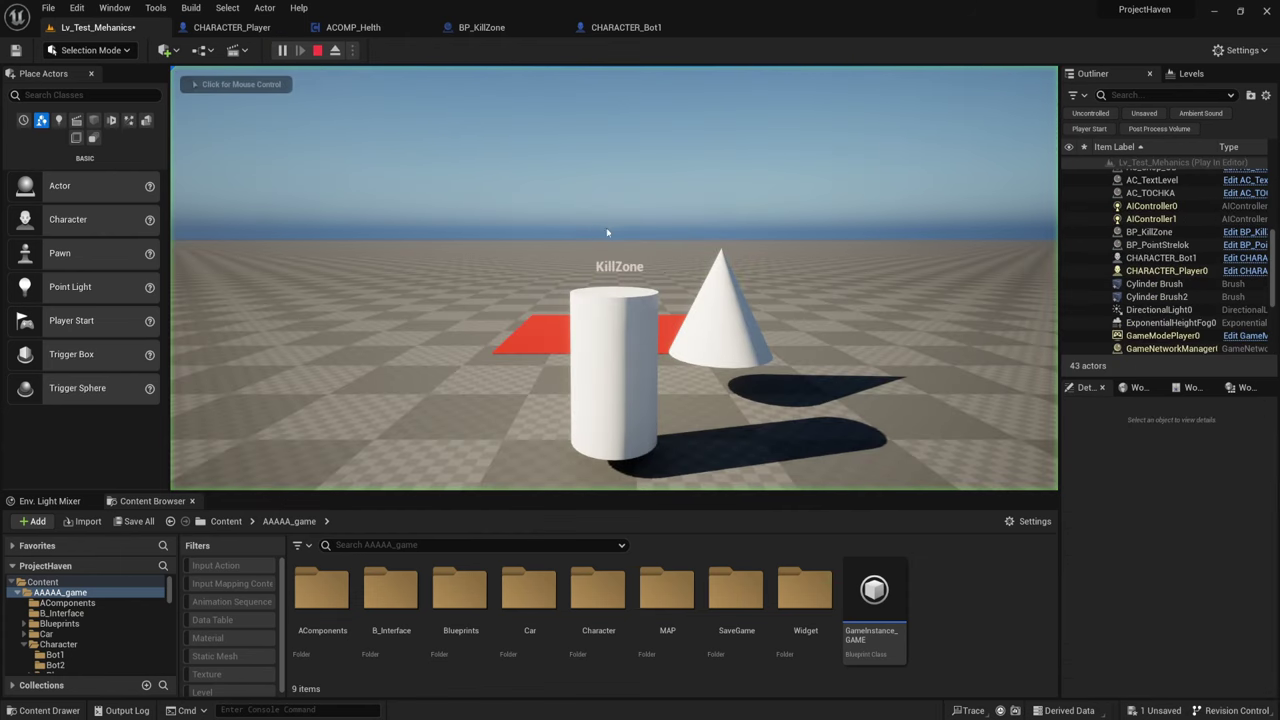
{"action": "mouse_move", "coordinate": [614, 278]}
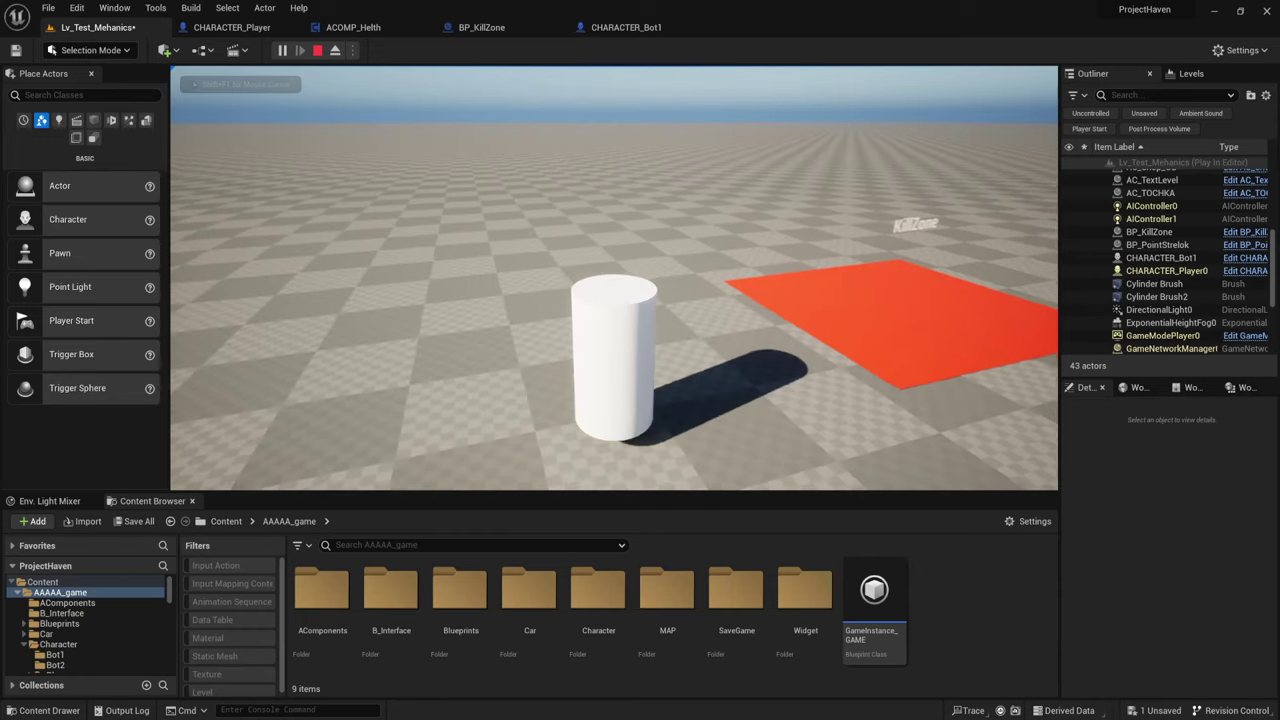
{"action": "key", "text": "Escape"}
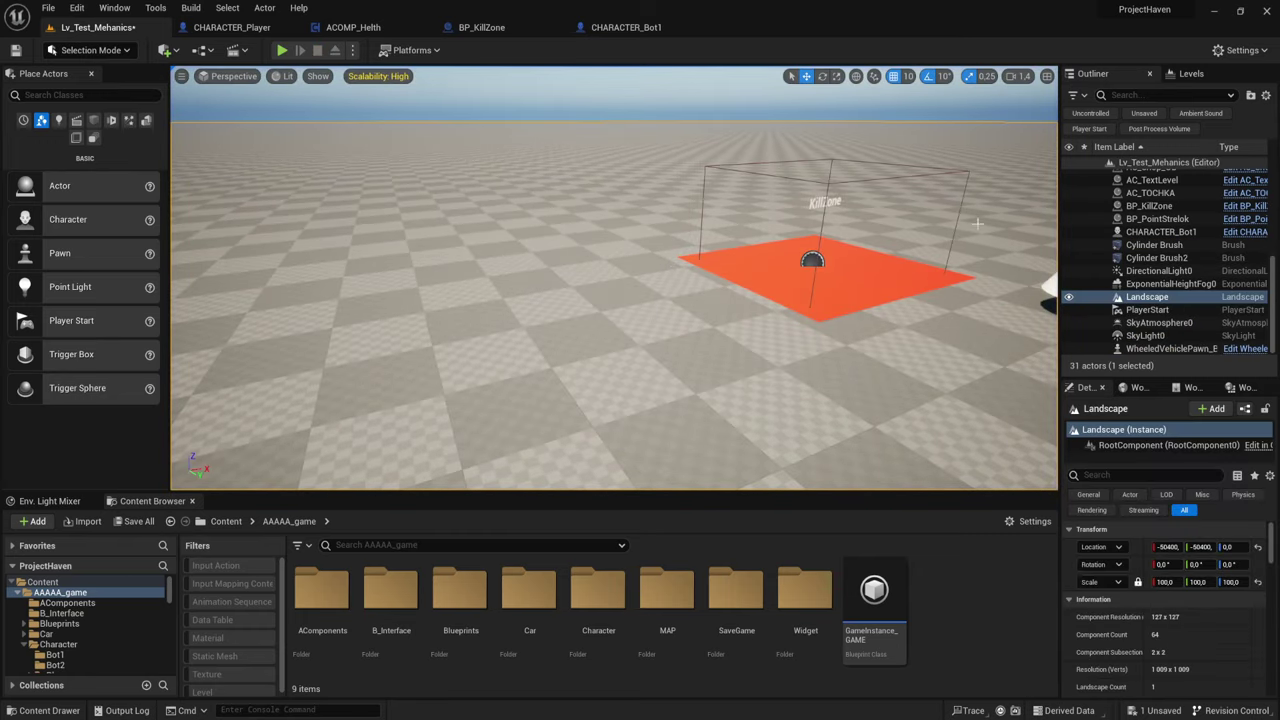
{"action": "left_click", "coordinate": [232, 27]}
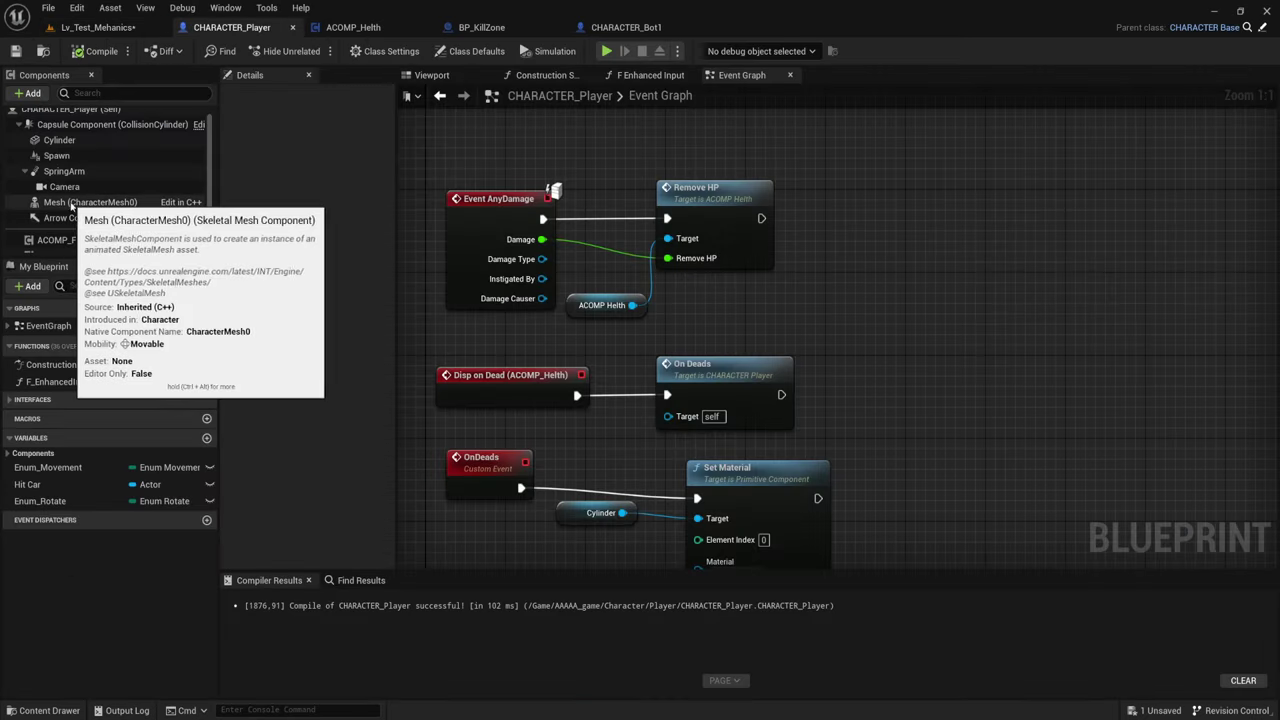
- Tick Is Regenerate? on CHARACTER_Player's ACOMP_Helth component, then compile and save the blueprint
{"action": "scroll", "coordinate": [78, 196], "scroll_direction": "down", "scroll_amount": 2}
{"action": "left_click", "coordinate": [64, 229]}
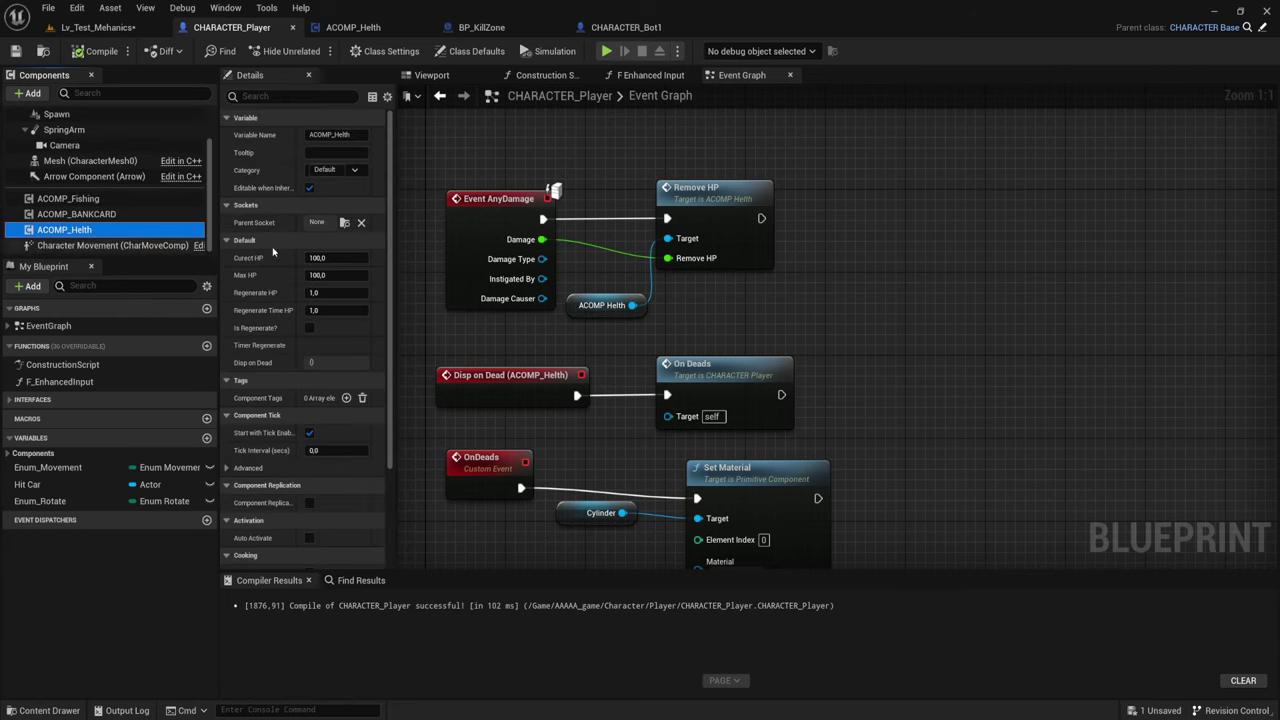
{"action": "left_click", "coordinate": [309, 328]}
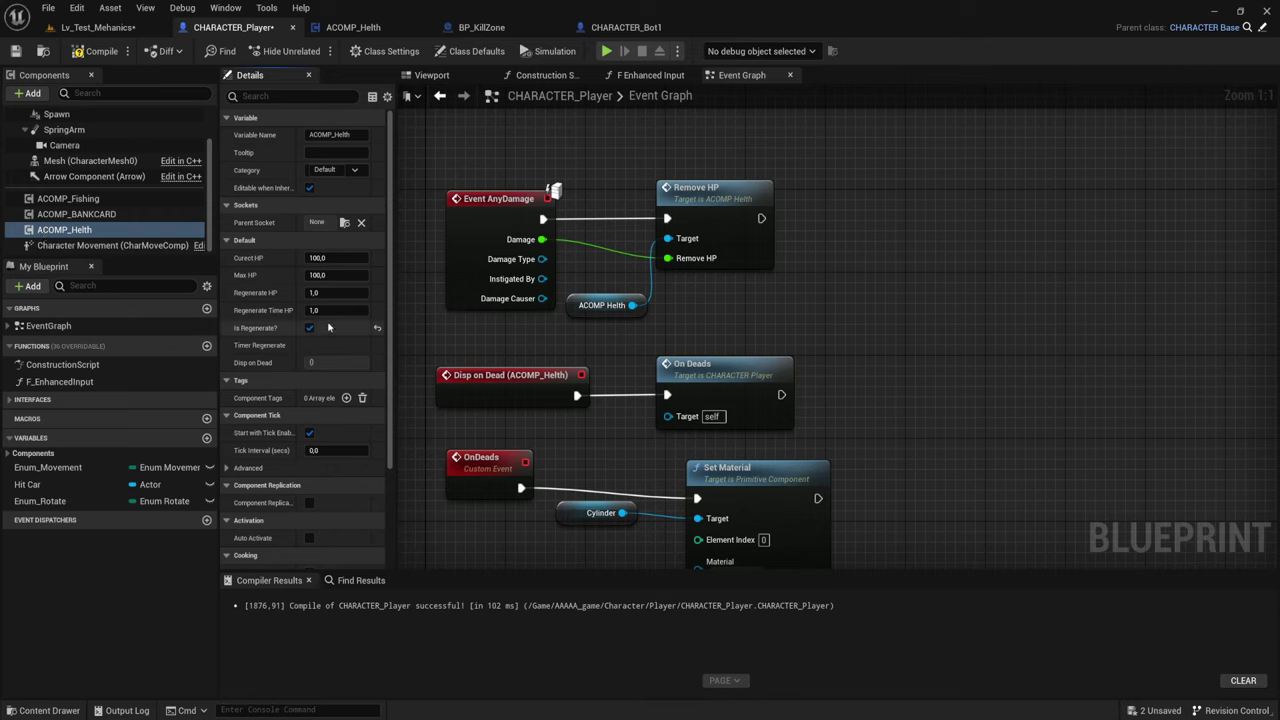
{"action": "left_click", "coordinate": [95, 51]}
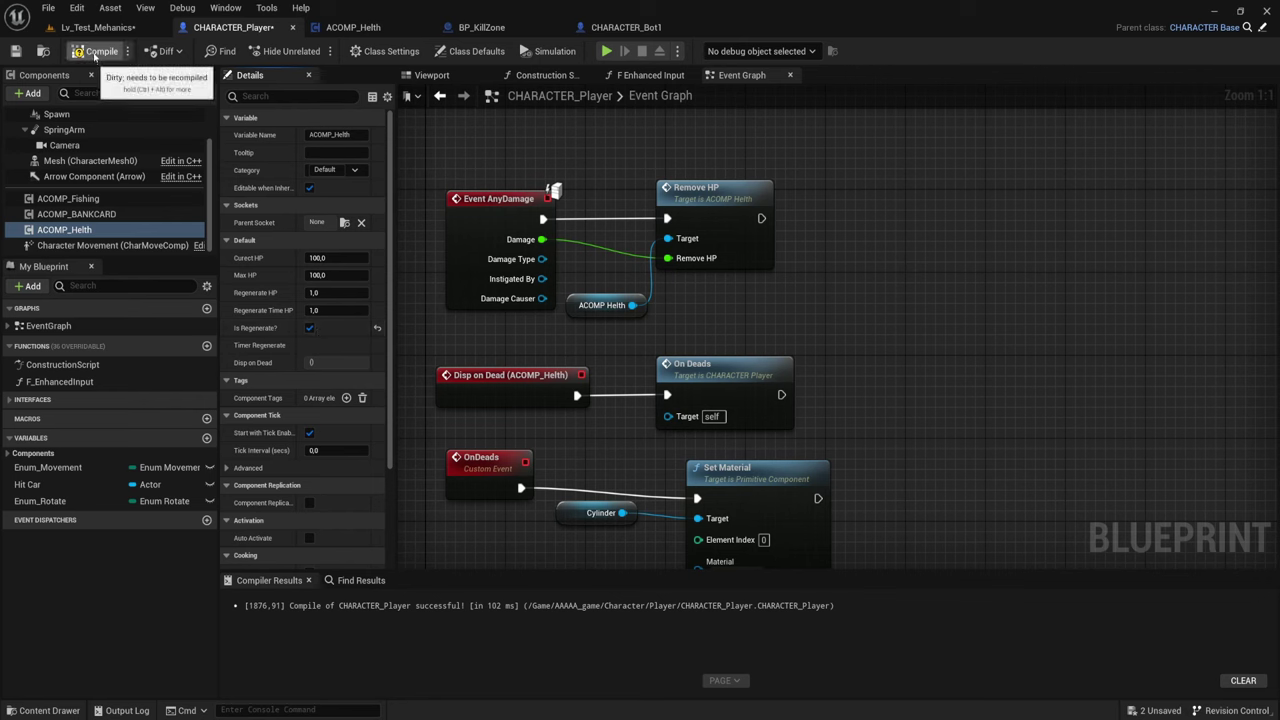
{"action": "left_click", "coordinate": [16, 51]}
- Play the test level, walk into the KillZone to watch HP print, then open ACOMP_Helth's graph
{"action": "left_click", "coordinate": [97, 27]}
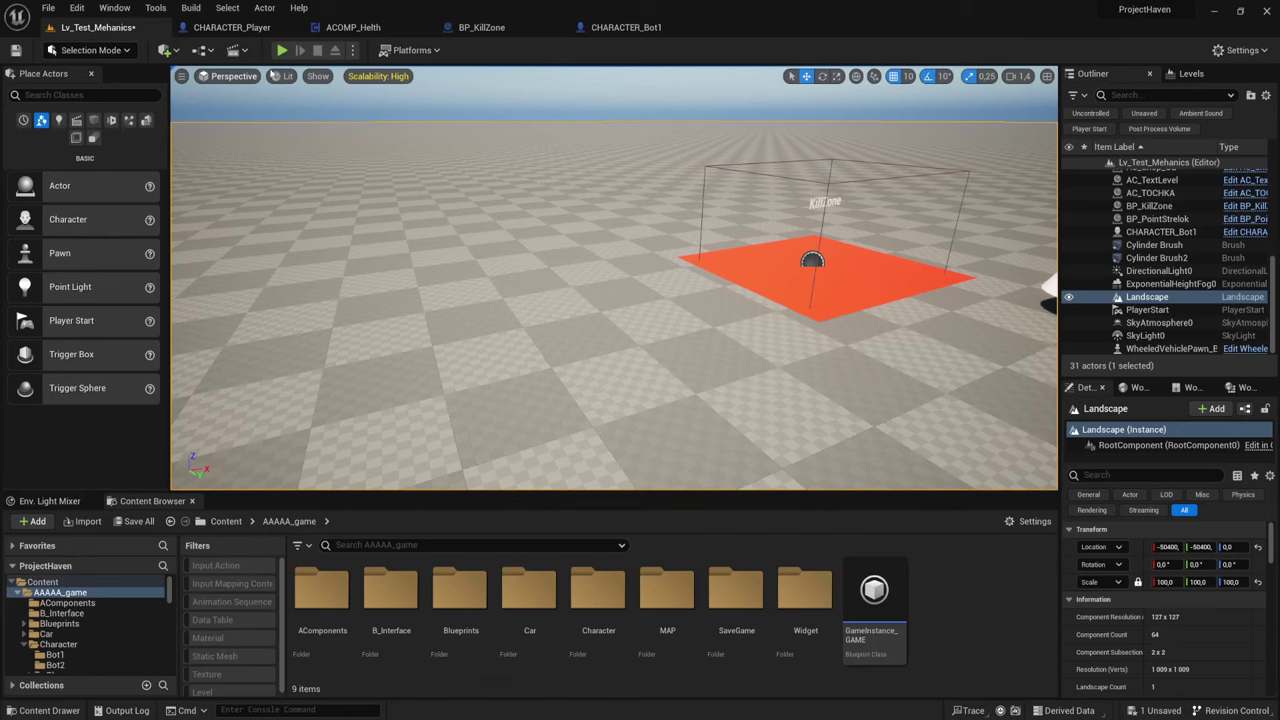
{"action": "left_click", "coordinate": [283, 50]}
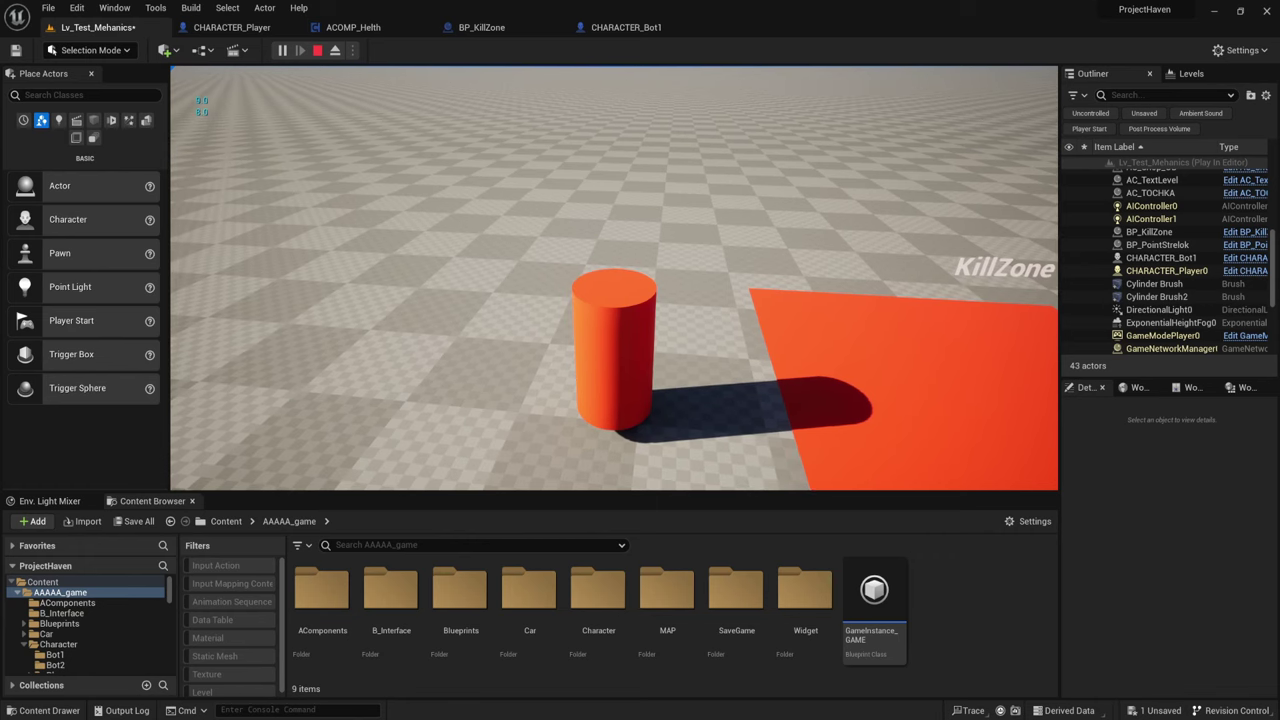
{"action": "key", "text": "Escape"}
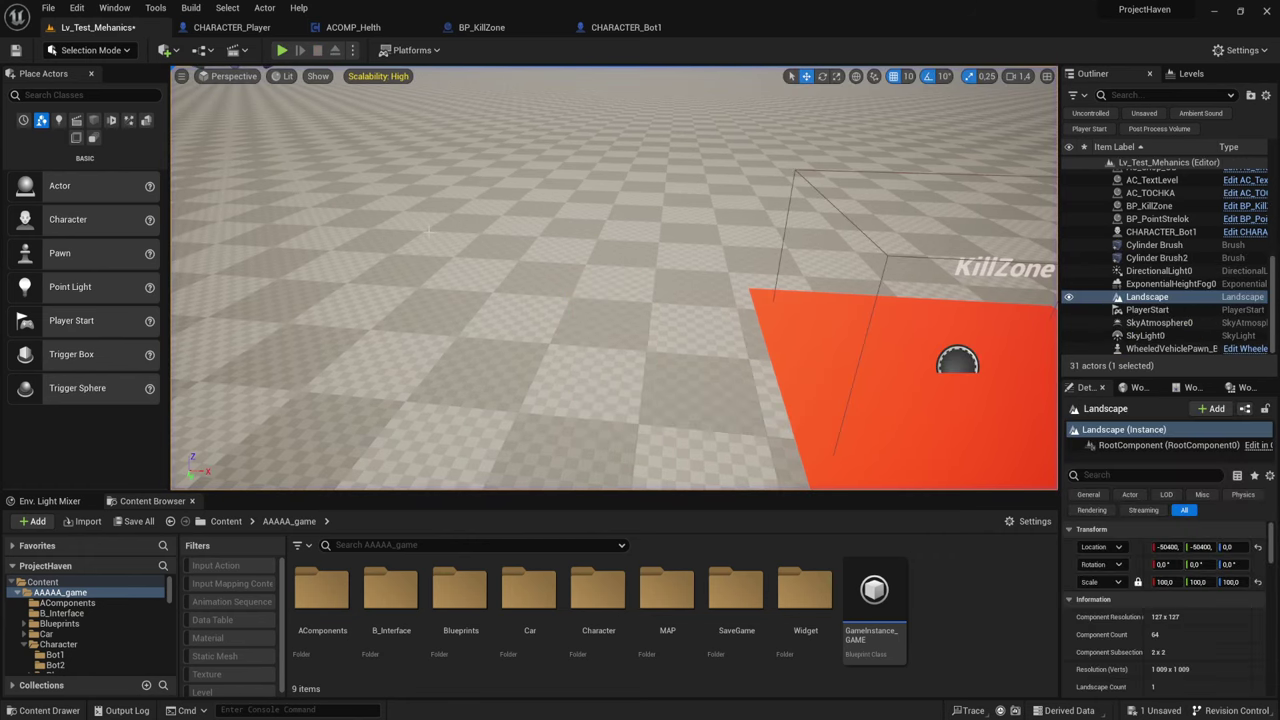
{"action": "left_click", "coordinate": [353, 27]}
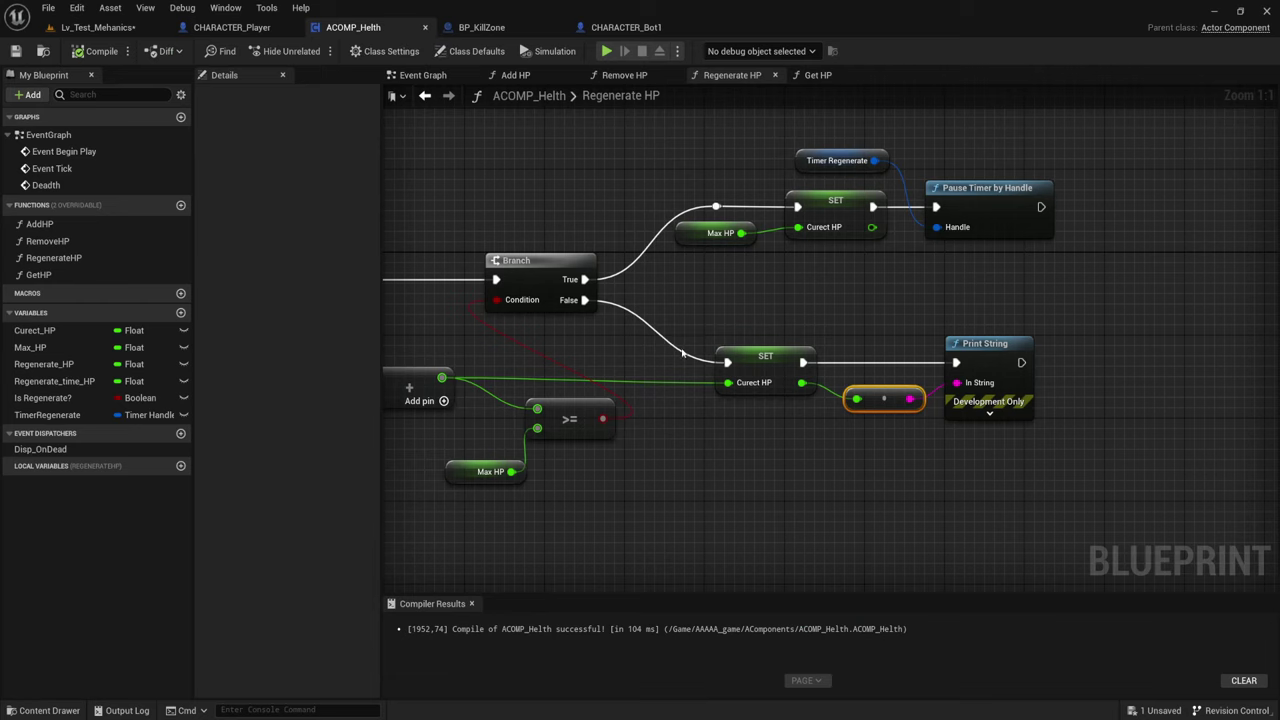
- In the Remove HP graph, move the Death call further right to make room
{"action": "mouse_move", "coordinate": [672, 312]}
{"action": "right_mouse_down"}
{"action": "mouse_move", "coordinate": [806, 262]}
{"action": "mouse_move", "coordinate": [910, 318]}
{"action": "mouse_move", "coordinate": [821, 277]}
{"action": "mouse_move", "coordinate": [945, 313]}
{"action": "right_mouse_up"}
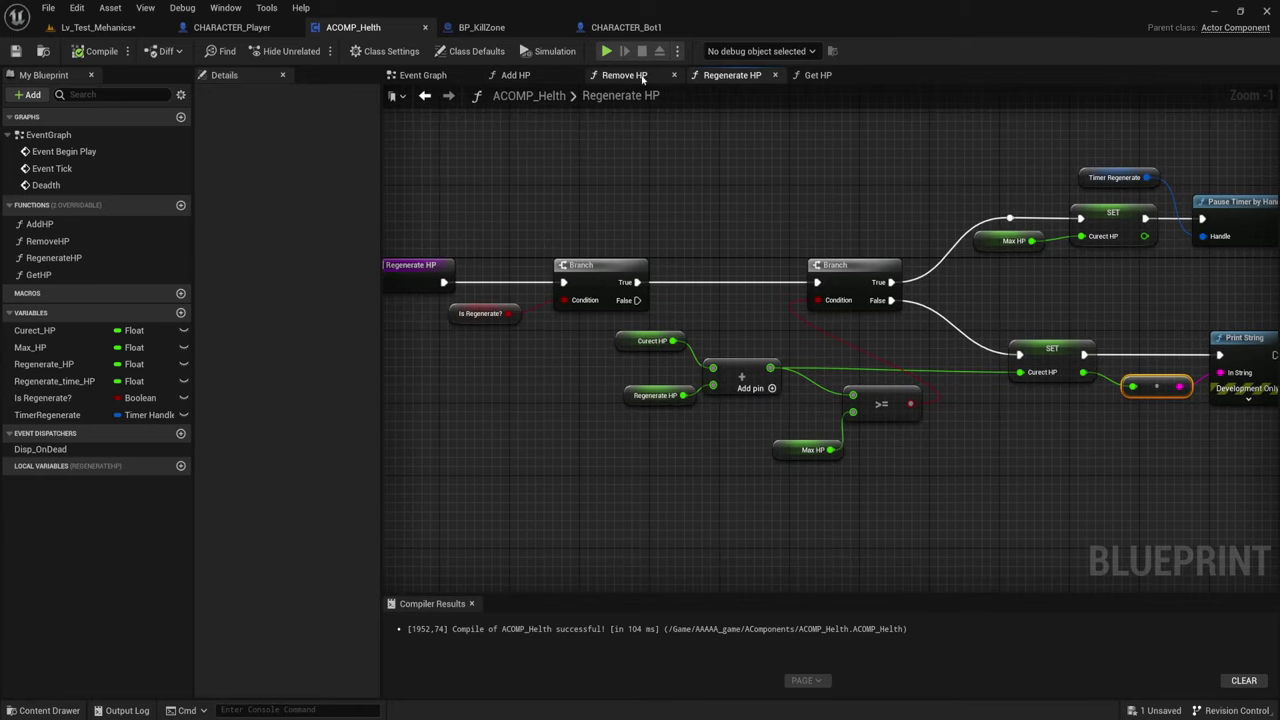
{"action": "left_click", "coordinate": [640, 77]}
{"action": "right_click_drag", "start_coordinate": [847, 250], "coordinate": [789, 270]}
{"action": "left_click_drag", "start_coordinate": [784, 193], "coordinate": [869, 193]}
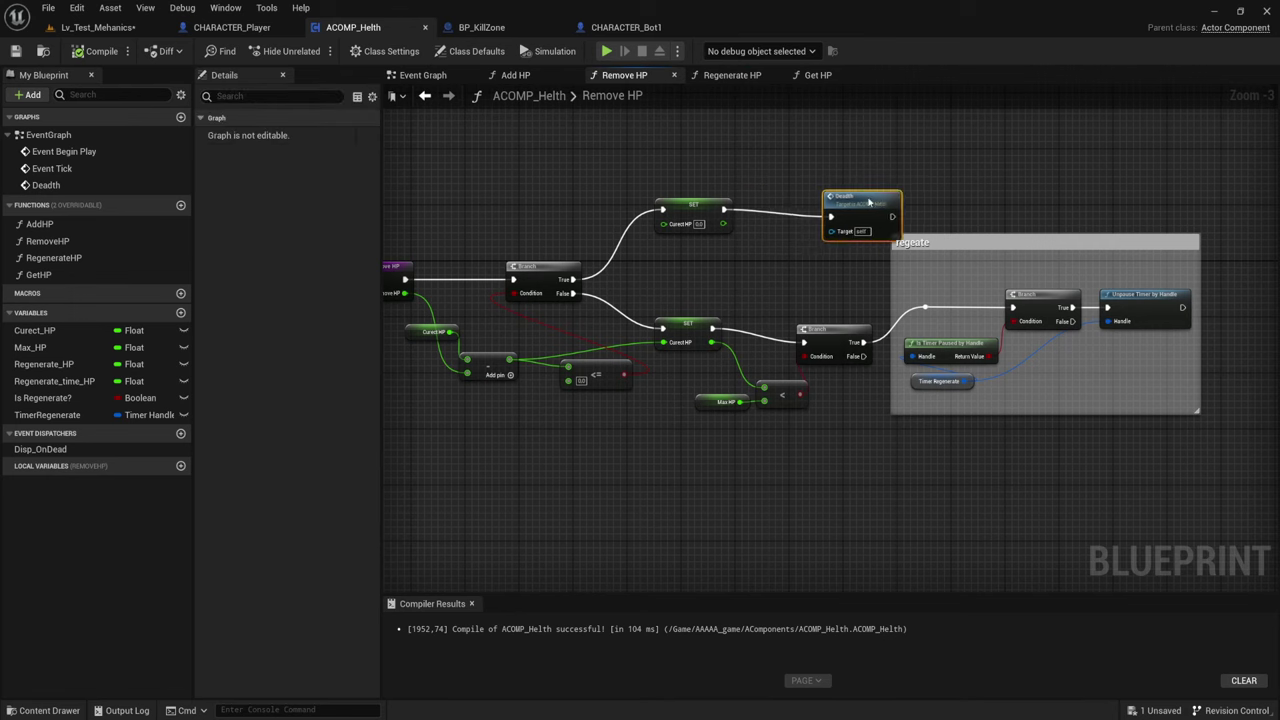
{"action": "right_click_drag", "start_coordinate": [755, 250], "coordinate": [767, 259]}
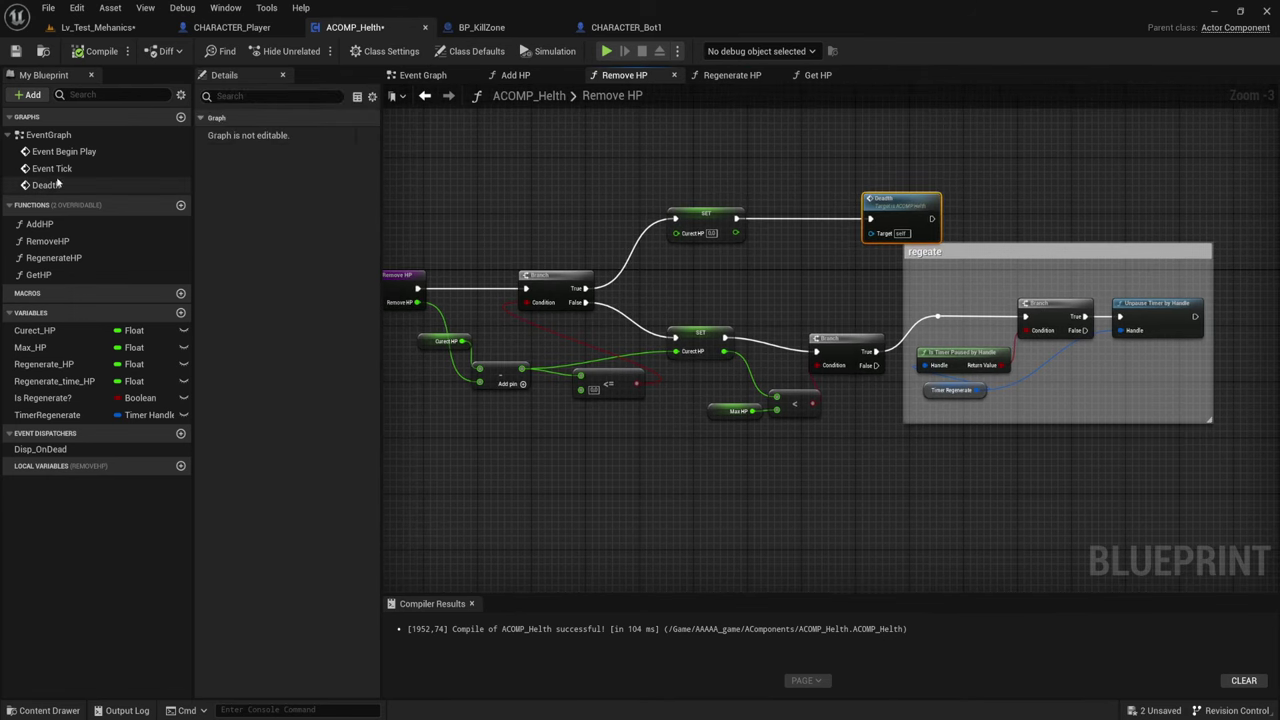
- Duplicate Is Regenerate? into a Boolean named IsDead?, compile, and place a SET IsDead? before Death
{"action": "right_click", "coordinate": [40, 399]}
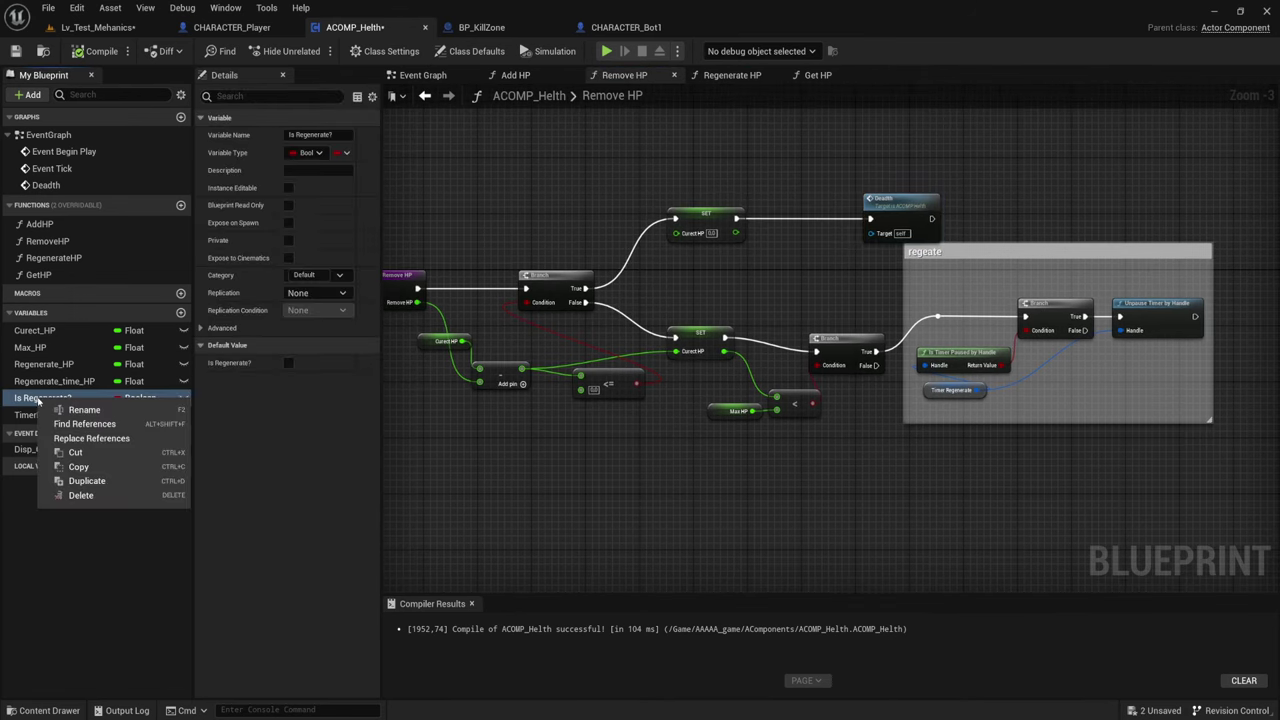
{"action": "left_click", "coordinate": [86, 483]}
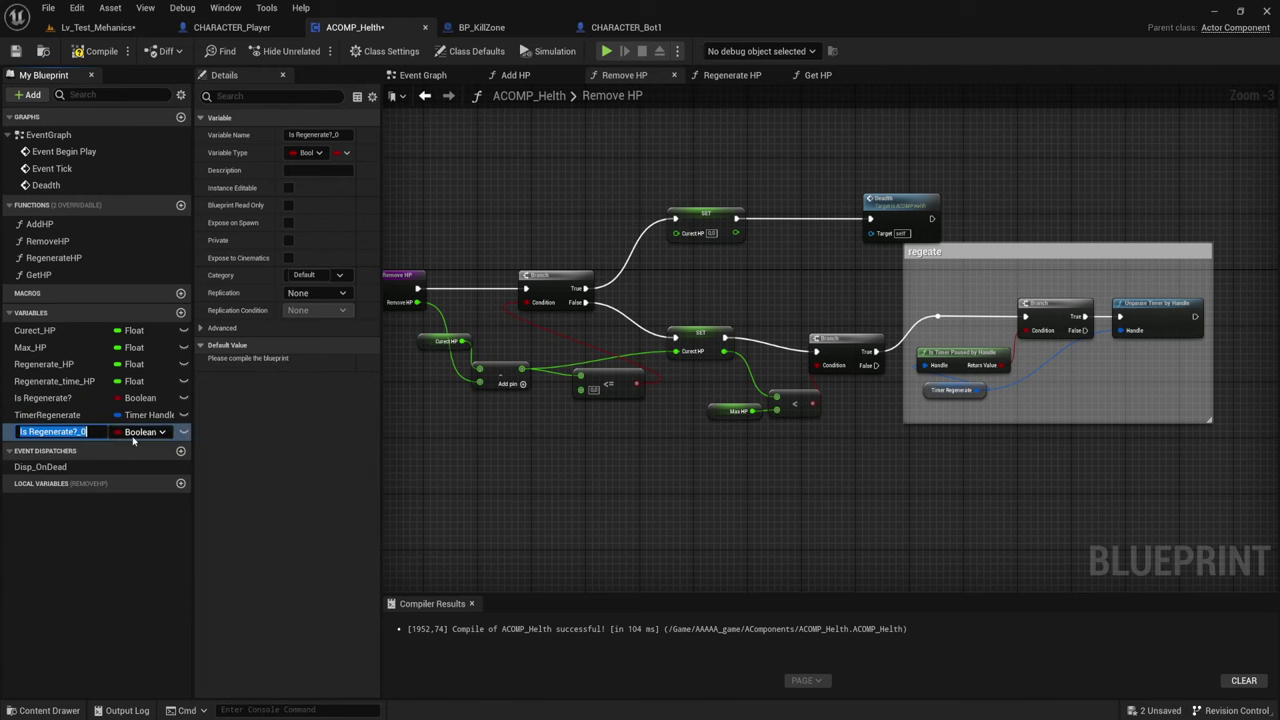
{"action": "left_click", "coordinate": [79, 432]}
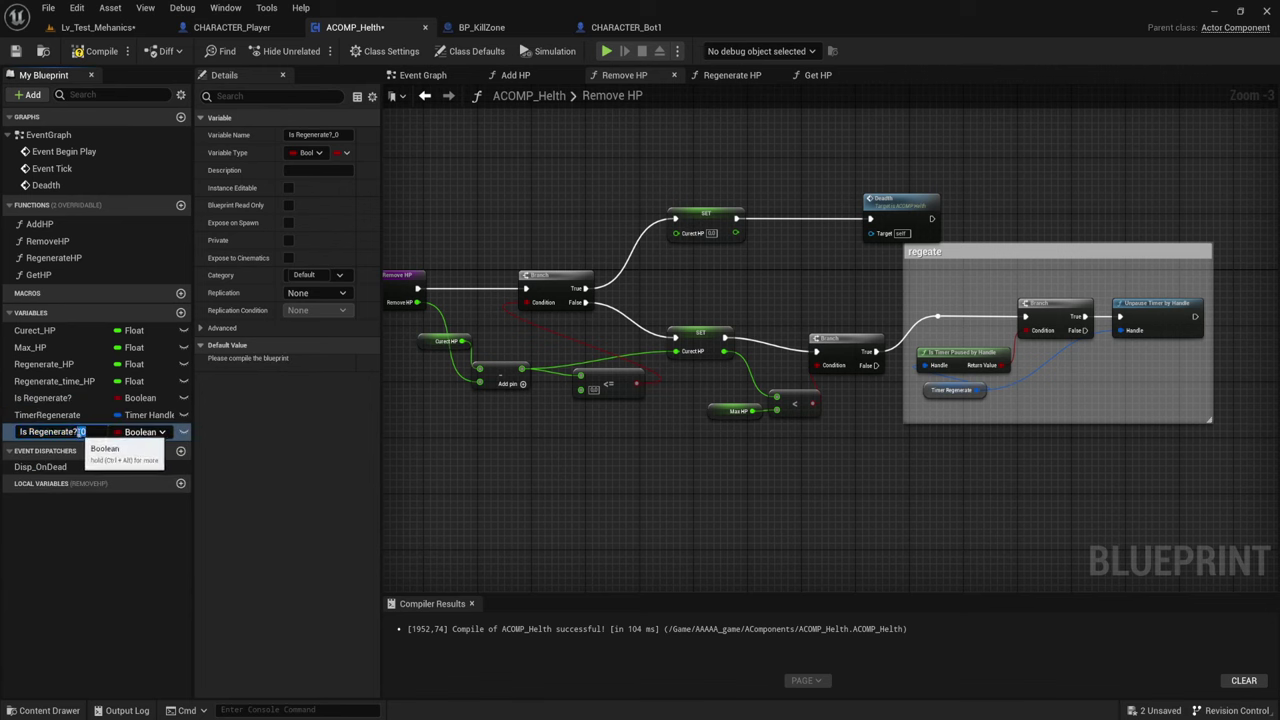
{"action": "key", "text": "BackSpace"}
{"action": "double_click", "coordinate": [65, 432]}
{"action": "type", "text": "IsDead?"}
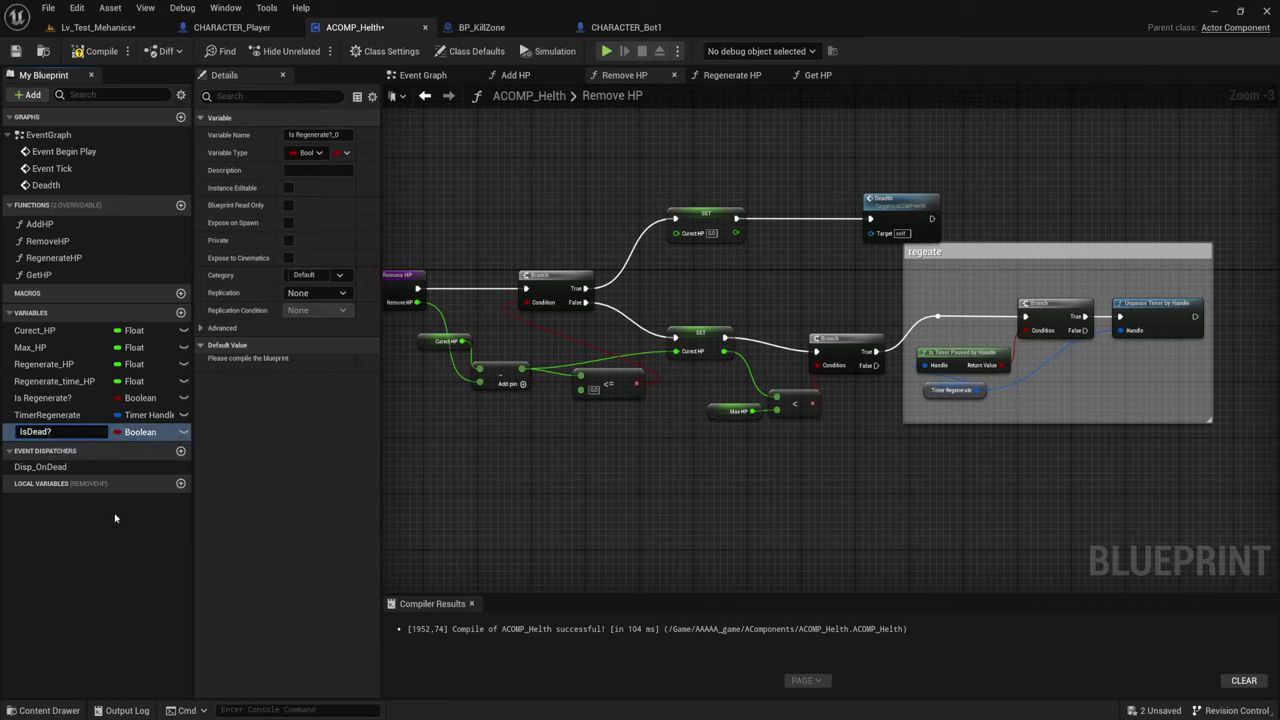
{"action": "key", "text": "Return"}
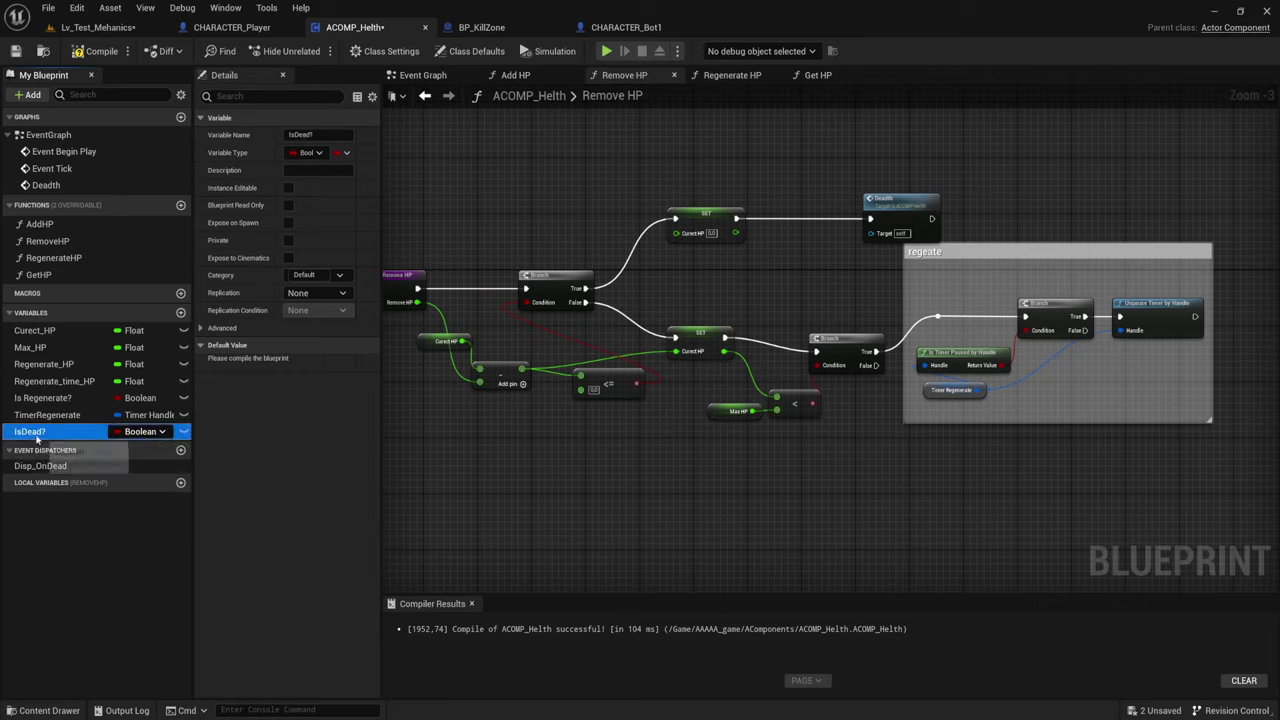
{"action": "left_click", "coordinate": [97, 51]}
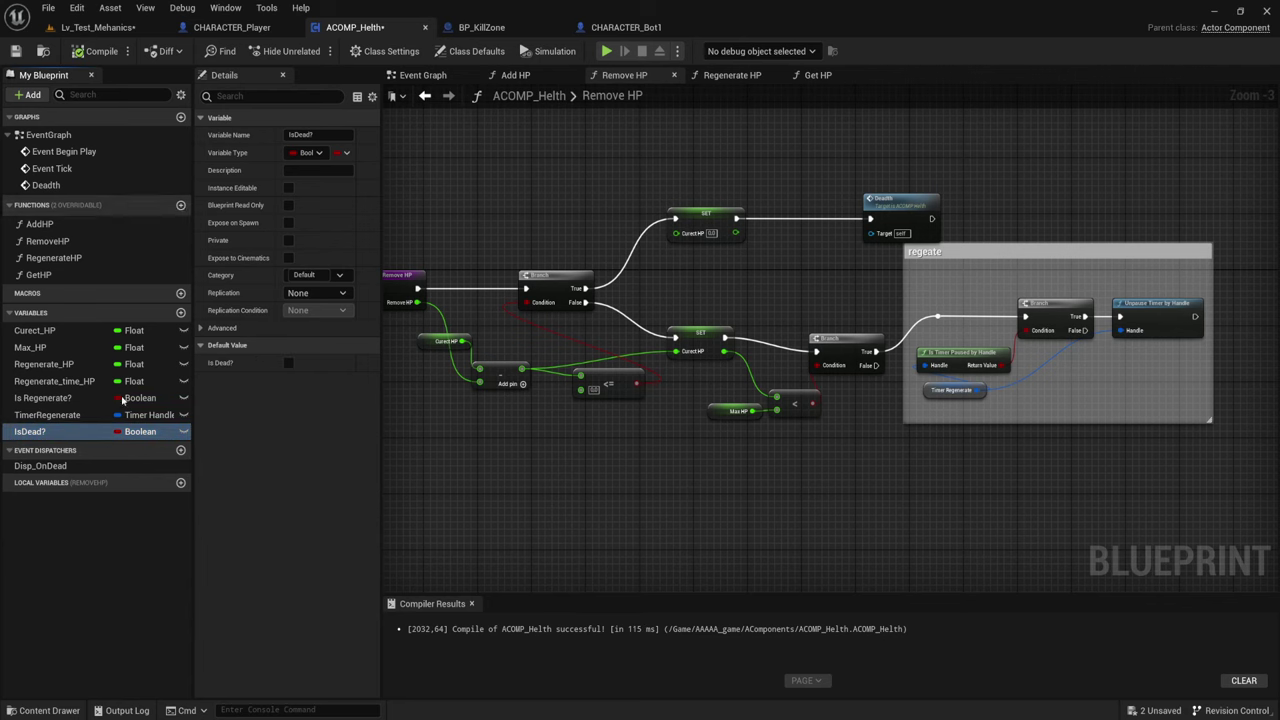
{"action": "mouse_move", "coordinate": [35, 431]}
{"action": "left_mouse_down"}
{"action": "mouse_move", "coordinate": [777, 217]}
{"action": "mouse_move", "coordinate": [769, 231]}
{"action": "left_mouse_up"}
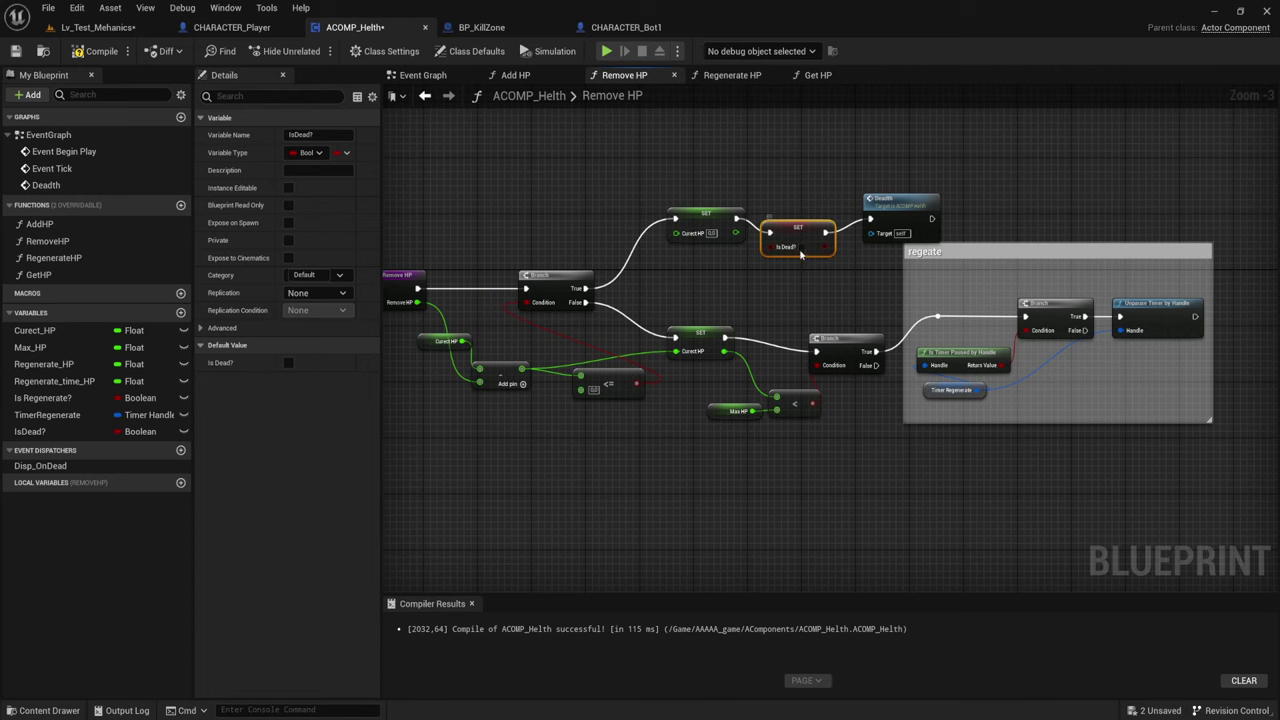
{"action": "scroll", "coordinate": [733, 282], "scroll_direction": "up", "scroll_amount": 1}
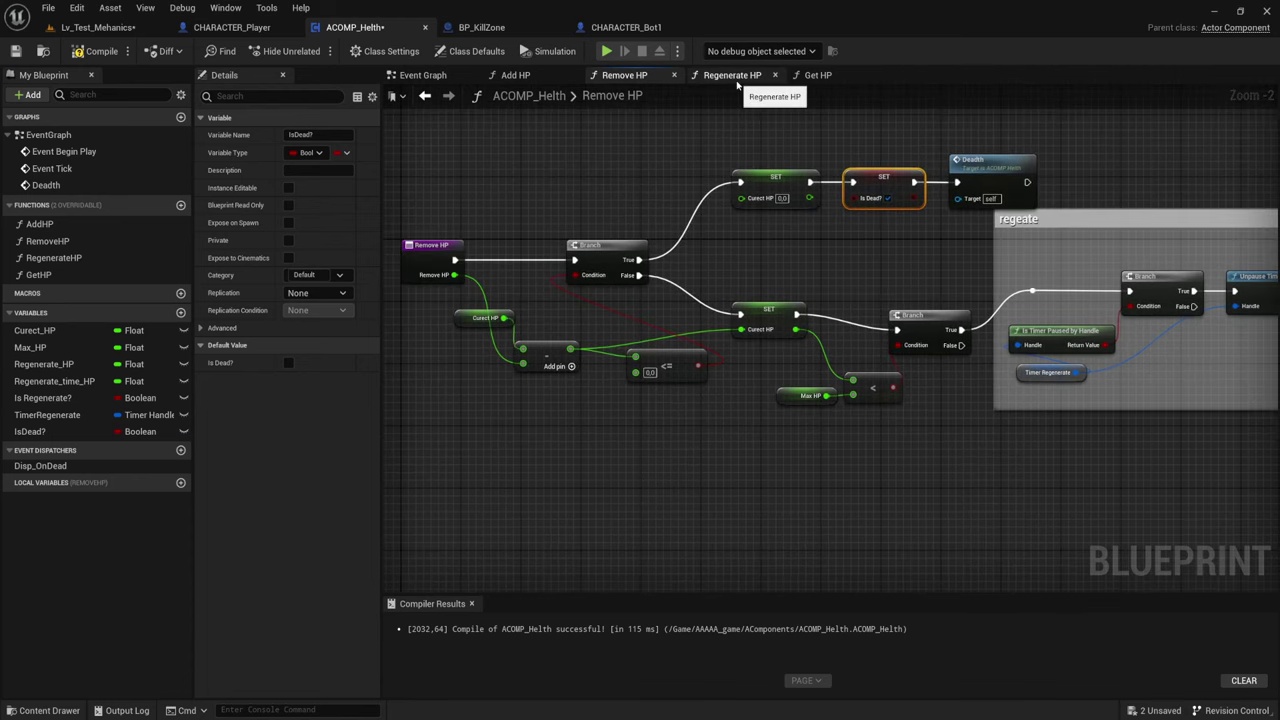
- In Regenerate HP, shift the entry, Is Regenerate? and Branch nodes left to free space
{"action": "left_click", "coordinate": [731, 84]}
{"action": "mouse_move", "coordinate": [736, 236]}
{"action": "right_mouse_down"}
{"action": "mouse_move", "coordinate": [794, 241]}
{"action": "mouse_move", "coordinate": [655, 231]}
{"action": "right_mouse_up"}
{"action": "scroll", "coordinate": [753, 263], "scroll_direction": "up", "scroll_amount": 1}
{"action": "right_click_drag", "start_coordinate": [847, 235], "coordinate": [956, 265]}
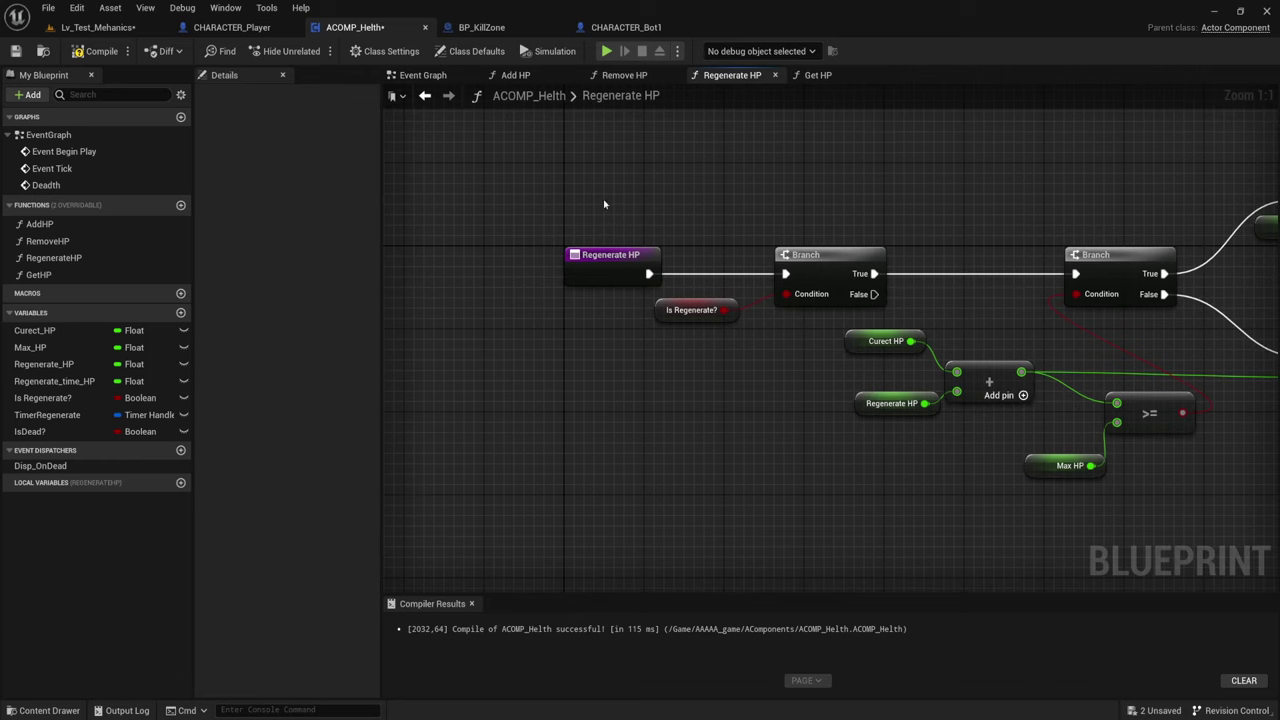
{"action": "left_click_drag", "start_coordinate": [604, 204], "coordinate": [803, 325]}
{"action": "left_click_drag", "start_coordinate": [825, 258], "coordinate": [693, 260]}
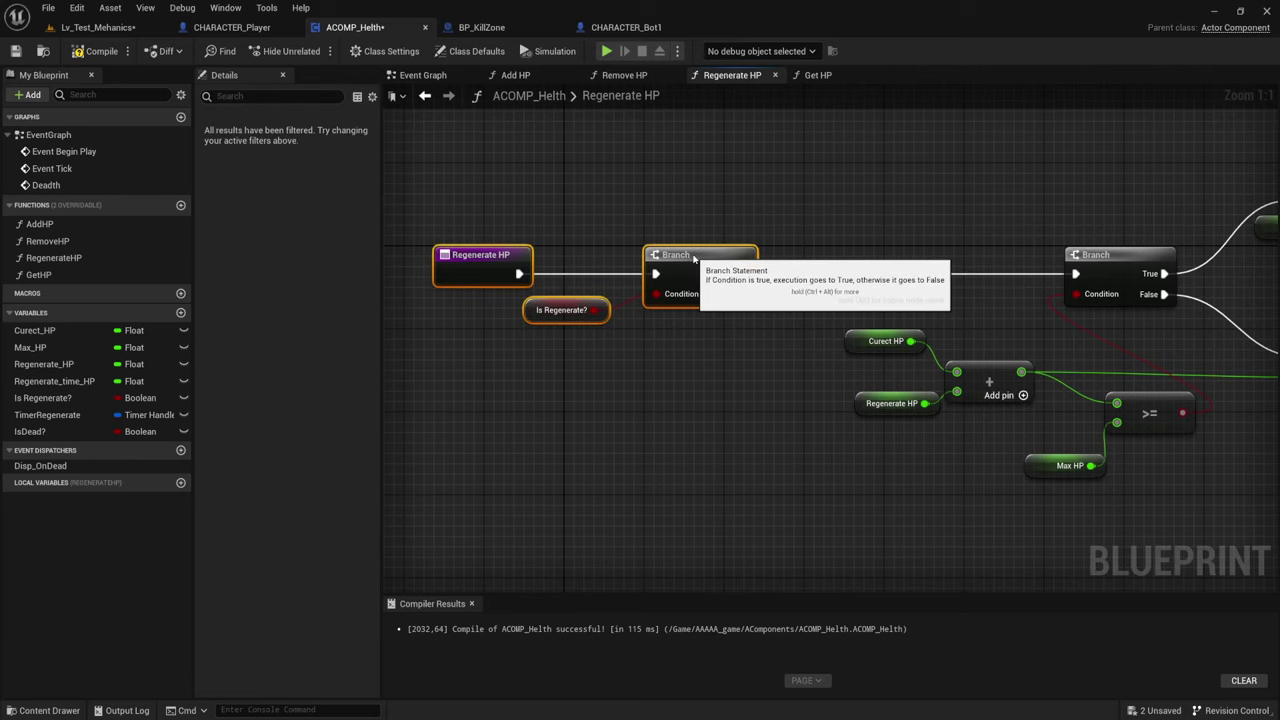
{"action": "right_click_drag", "start_coordinate": [654, 354], "coordinate": [674, 349]}
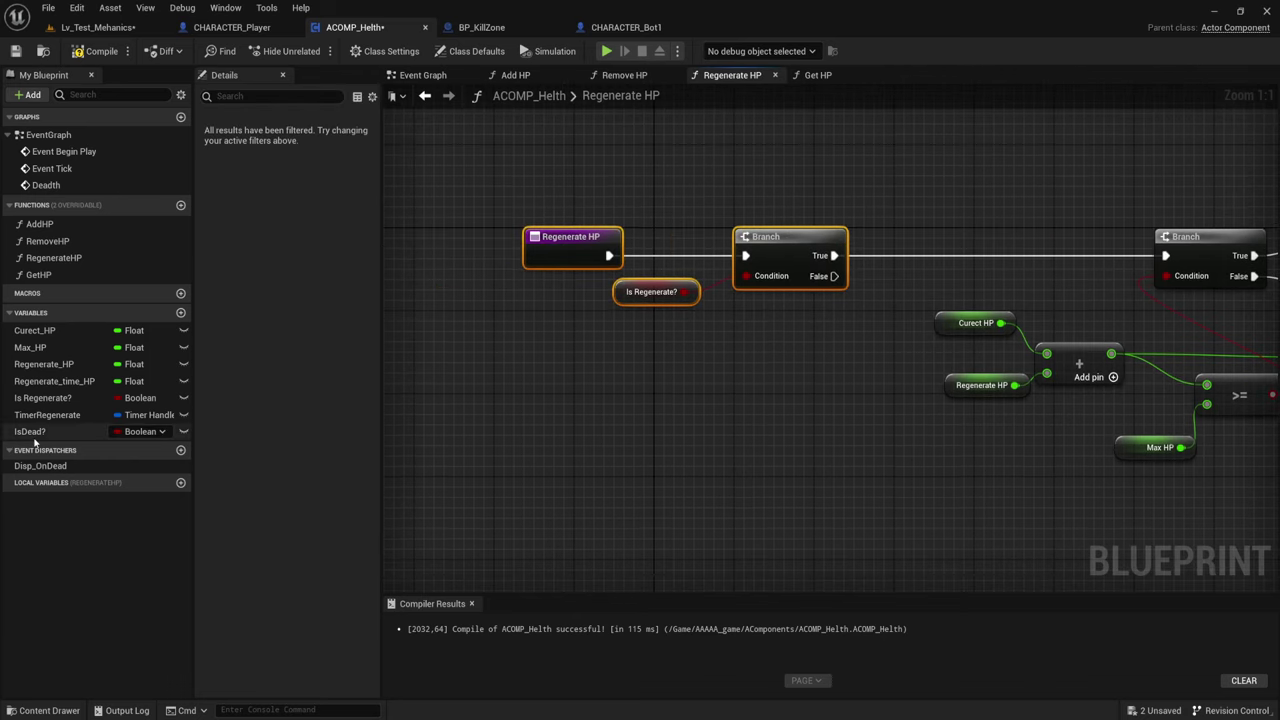
- Add a Get Is Dead? node feeding a NOT Boolean node
{"action": "mouse_move", "coordinate": [30, 431]}
{"action": "left_mouse_down"}
{"action": "mouse_move", "coordinate": [657, 360]}
{"action": "mouse_move", "coordinate": [740, 330]}
{"action": "left_mouse_up"}
{"action": "left_click", "coordinate": [660, 341]}
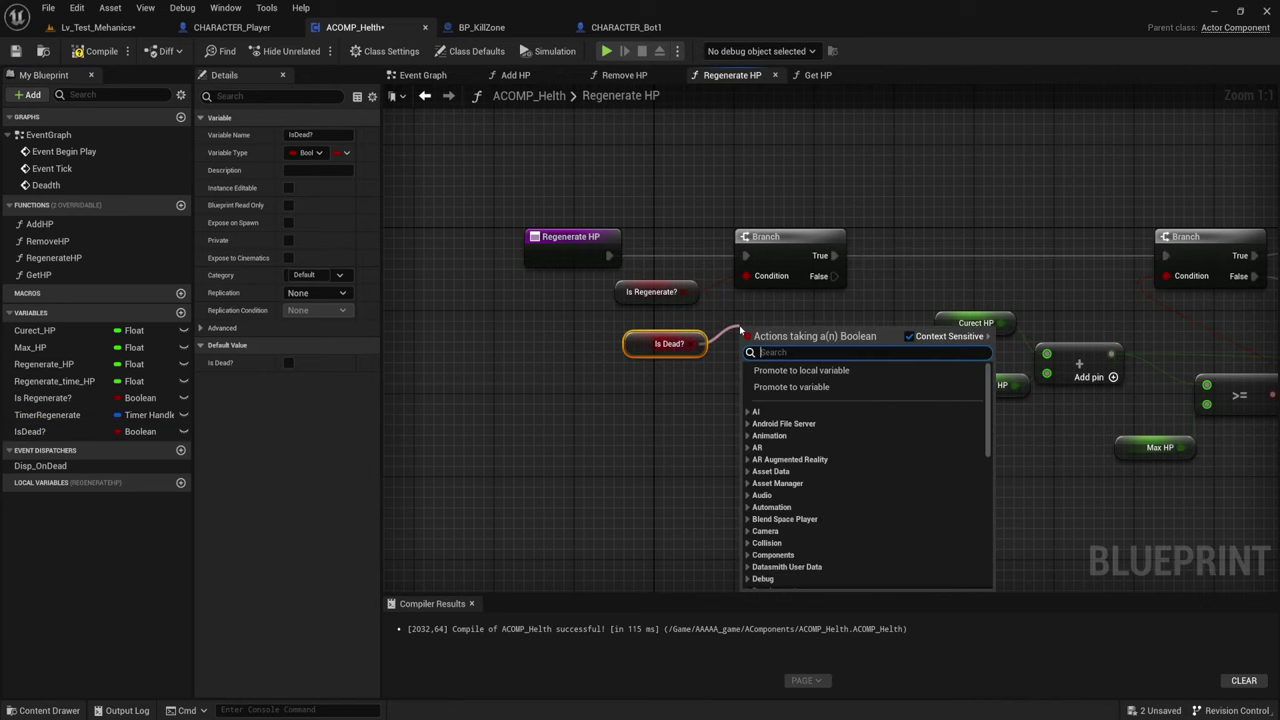
{"action": "type", "text": "not"}
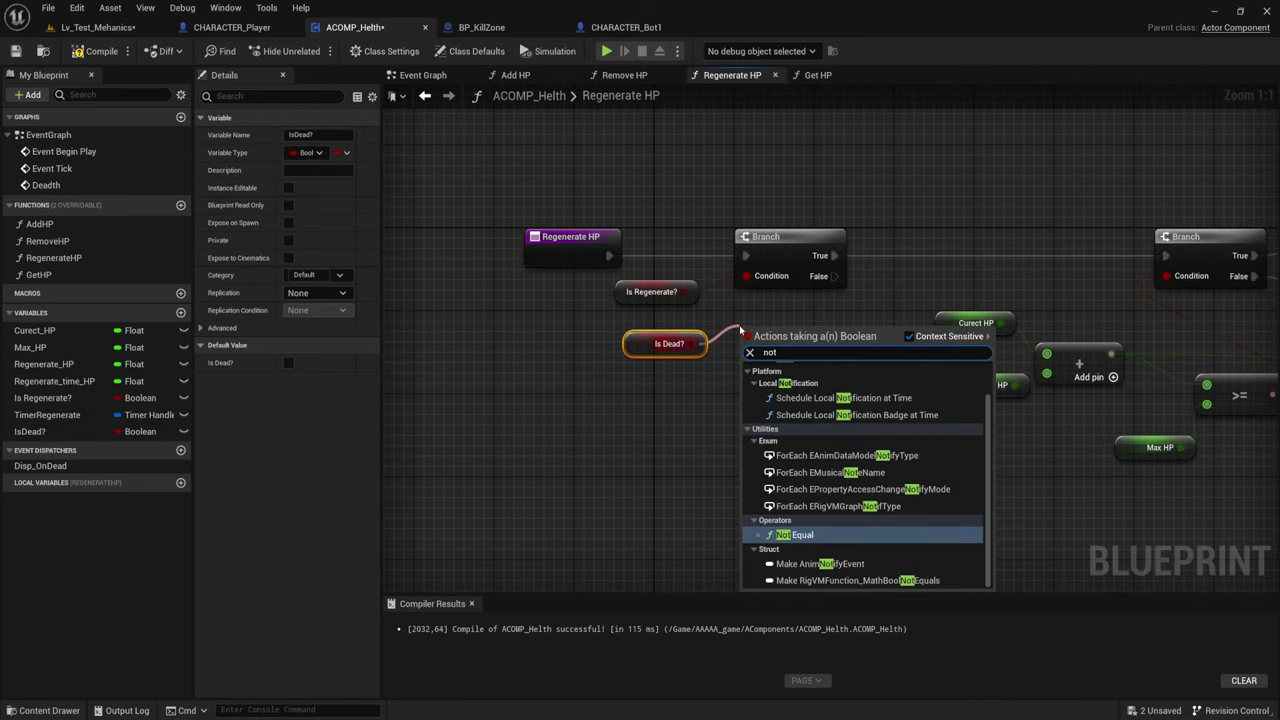
{"action": "scroll", "coordinate": [827, 420], "scroll_direction": "up", "scroll_amount": 2}
{"action": "left_click", "coordinate": [790, 394]}
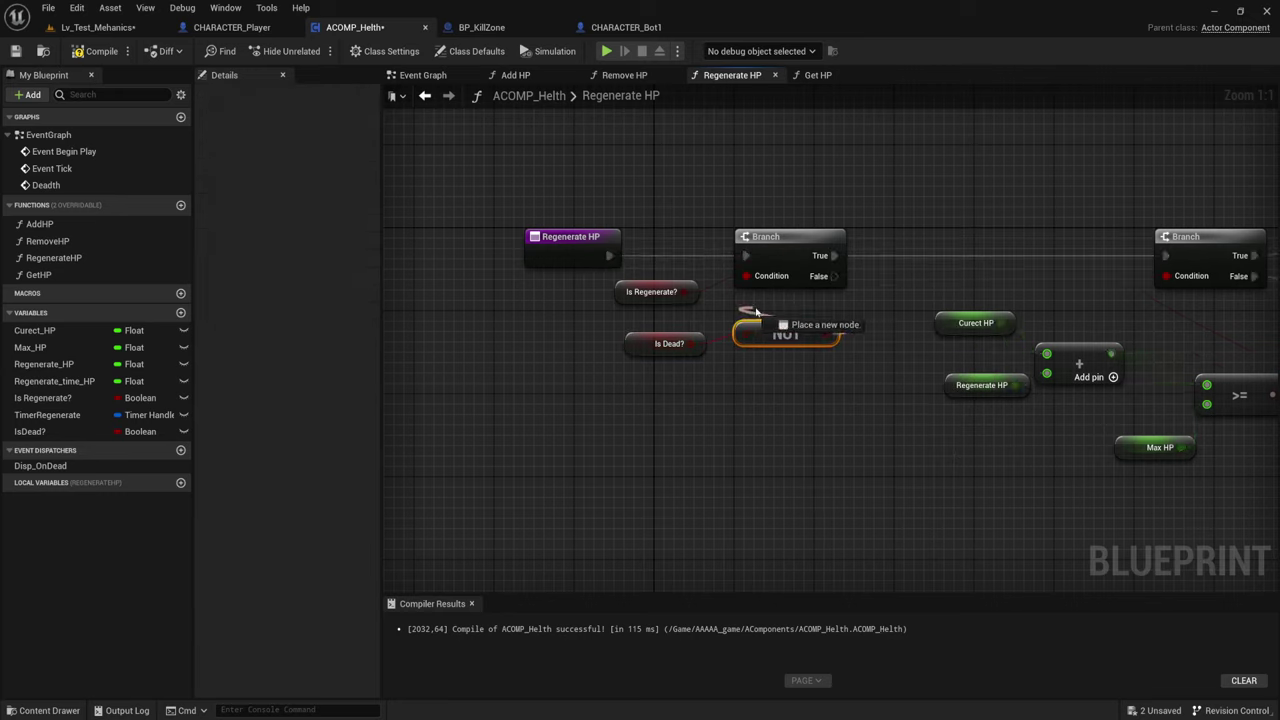
- Combine the NOT output and Is Regenerate? with an AND Boolean node
{"action": "left_click_drag", "start_coordinate": [826, 333], "coordinate": [758, 312]}
{"action": "left_click_drag", "start_coordinate": [685, 291], "coordinate": [735, 300]}
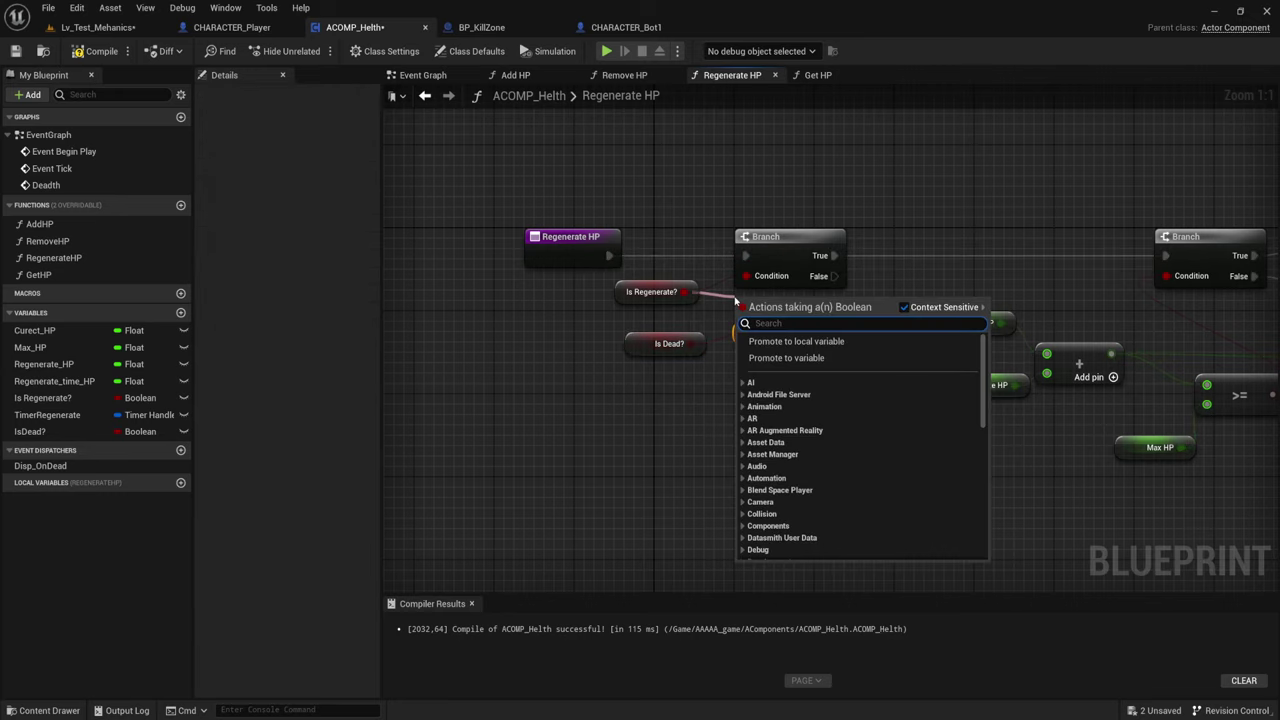
{"action": "type", "text": "or"}
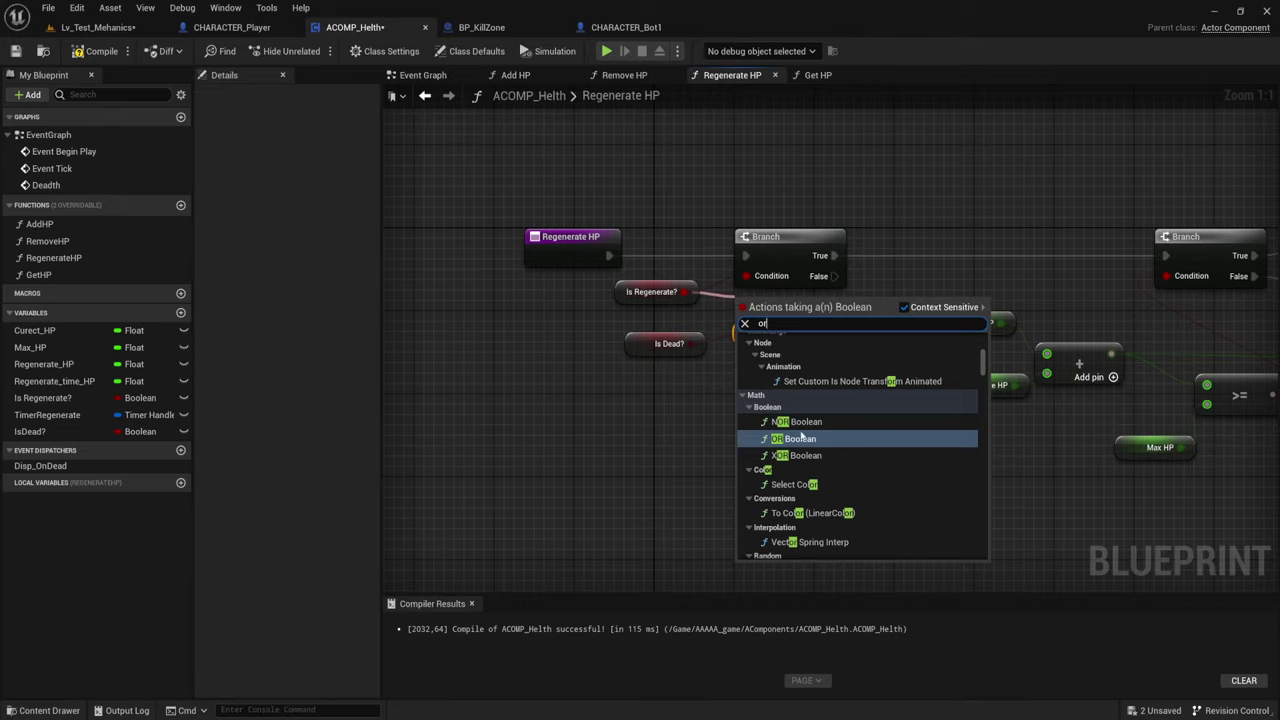
{"action": "key", "text": "BackSpace"}
{"action": "key", "text": "BackSpace"}
{"action": "type", "text": "and"}
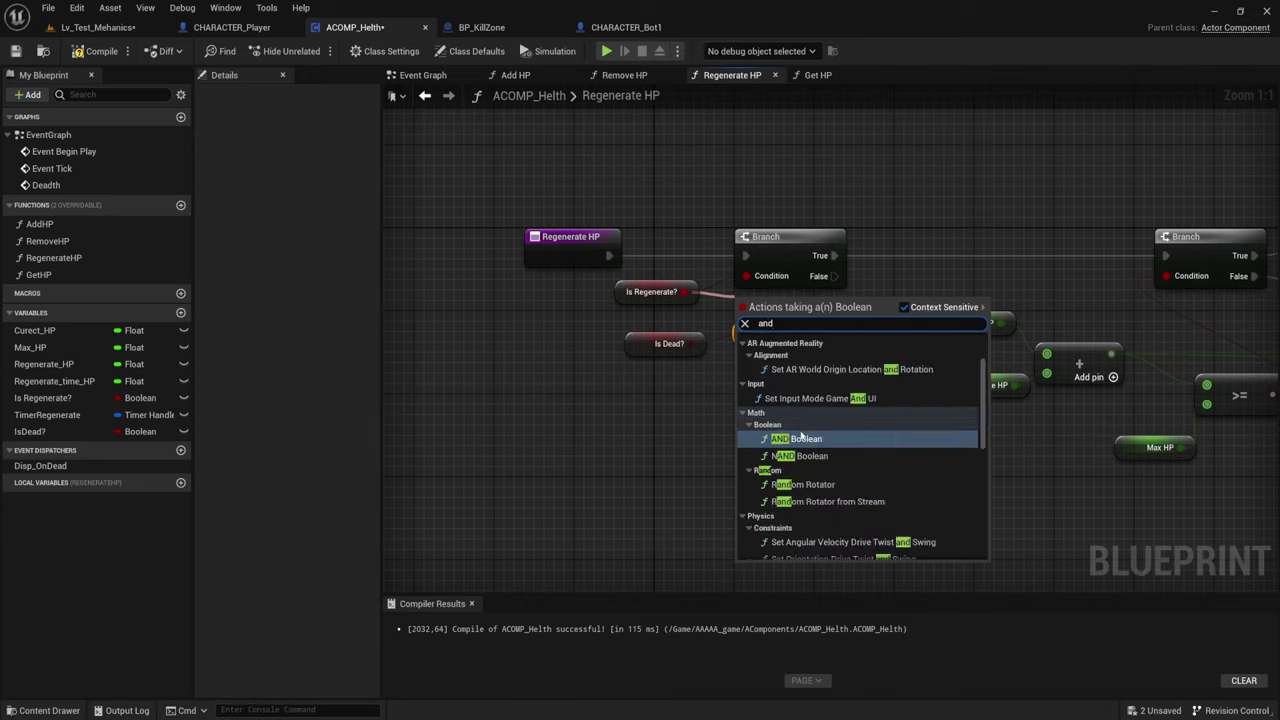
{"action": "left_click", "coordinate": [808, 438]}
{"action": "mouse_move", "coordinate": [757, 325]}
{"action": "left_mouse_down"}
{"action": "mouse_move", "coordinate": [833, 340]}
{"action": "mouse_move", "coordinate": [780, 350]}
{"action": "left_mouse_up"}
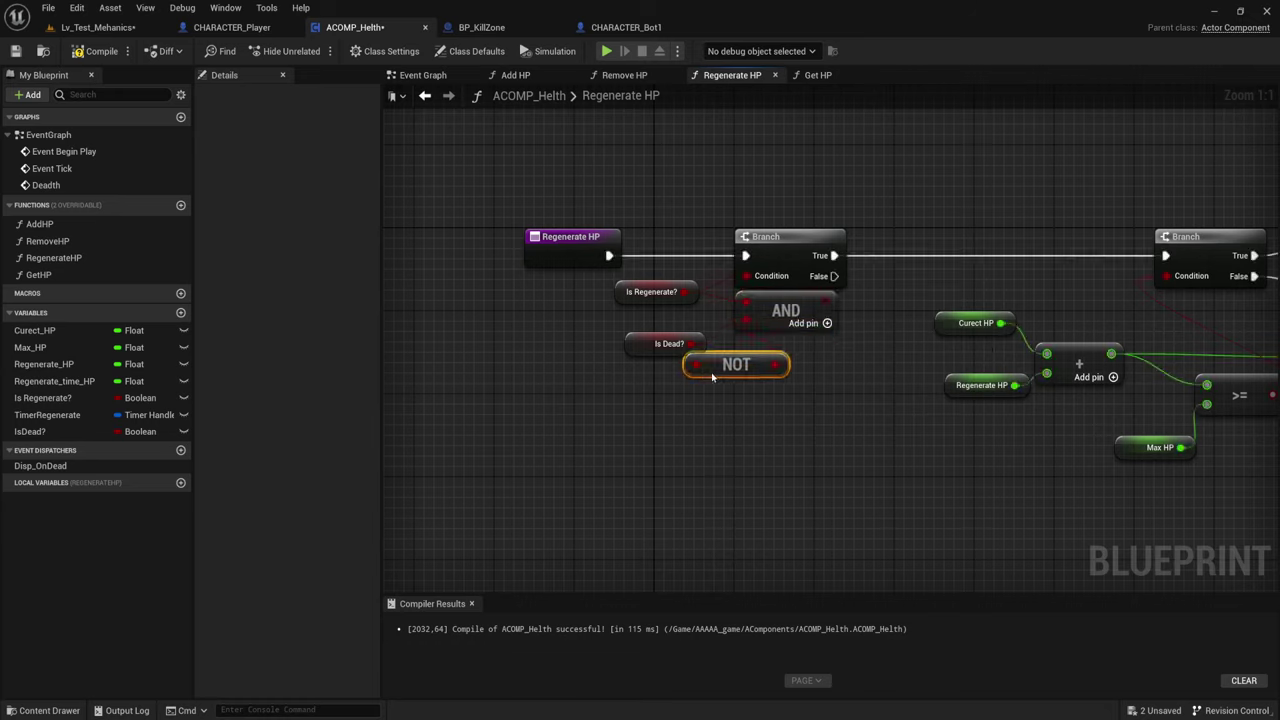
- Arrange the Is Dead?, NOT and AND nodes beside the first Branch, then compile
{"action": "left_click_drag", "start_coordinate": [802, 243], "coordinate": [922, 243]}
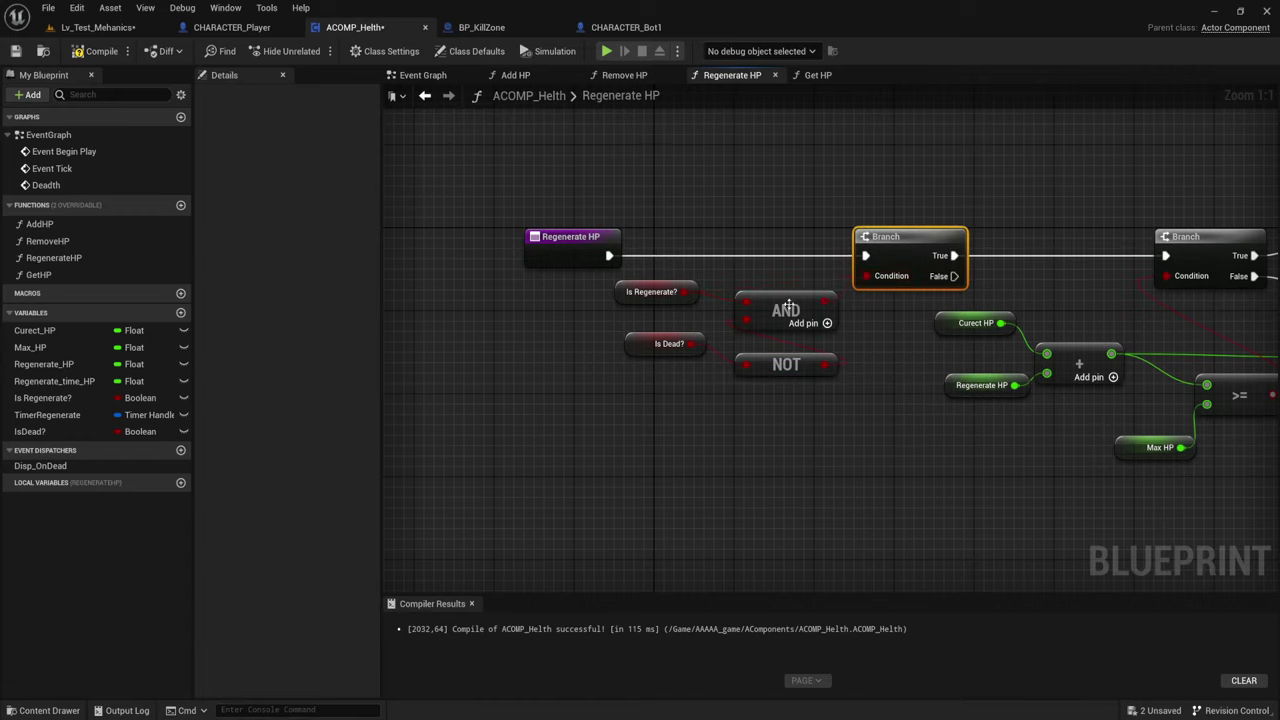
{"action": "left_click_drag", "start_coordinate": [786, 305], "coordinate": [796, 285]}
{"action": "left_click_drag", "start_coordinate": [648, 258], "coordinate": [758, 314]}
{"action": "left_click_drag", "start_coordinate": [651, 395], "coordinate": [730, 342]}
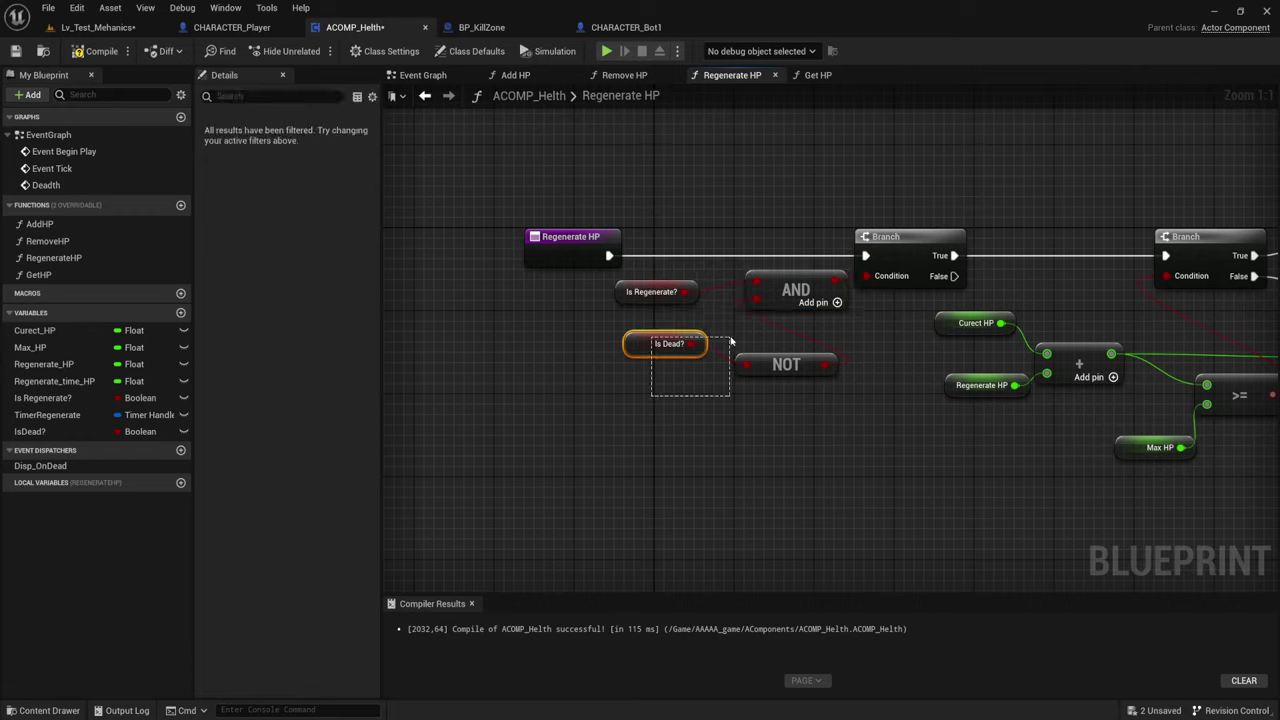
{"action": "left_click_drag", "start_coordinate": [651, 346], "coordinate": [638, 335]}
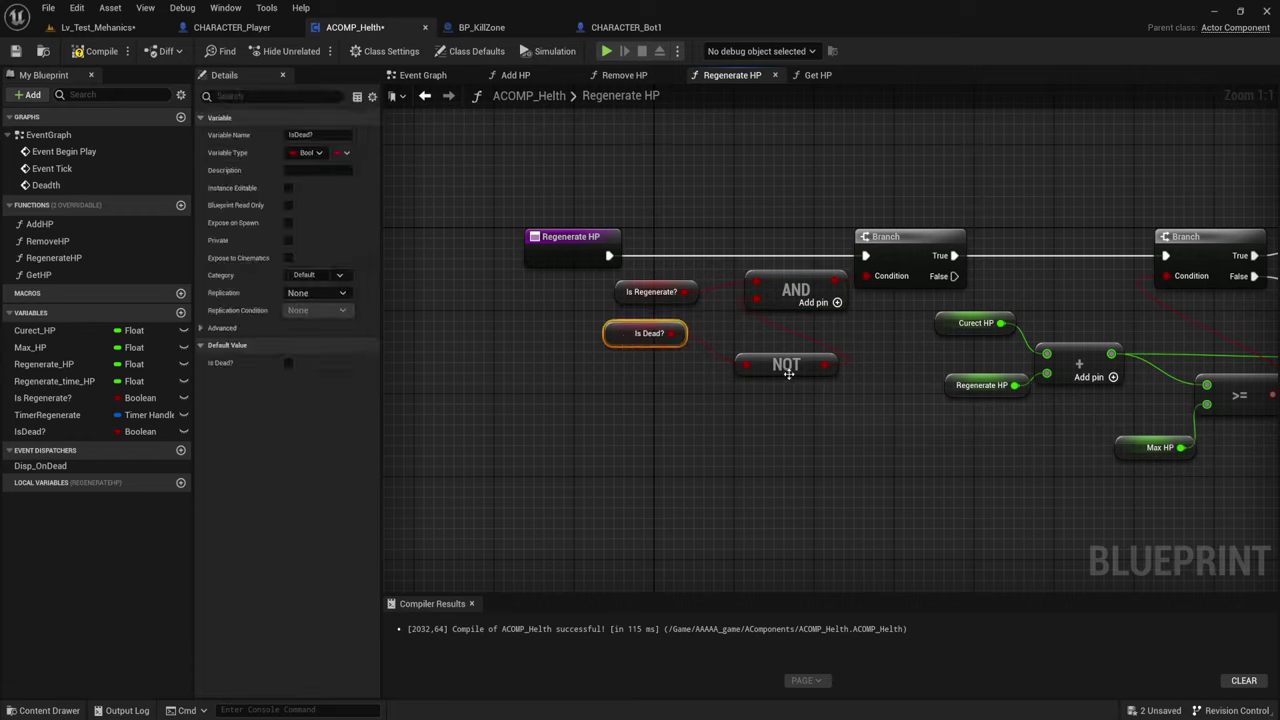
{"action": "left_click_drag", "start_coordinate": [788, 373], "coordinate": [748, 352]}
{"action": "right_click_drag", "start_coordinate": [907, 450], "coordinate": [680, 412]}
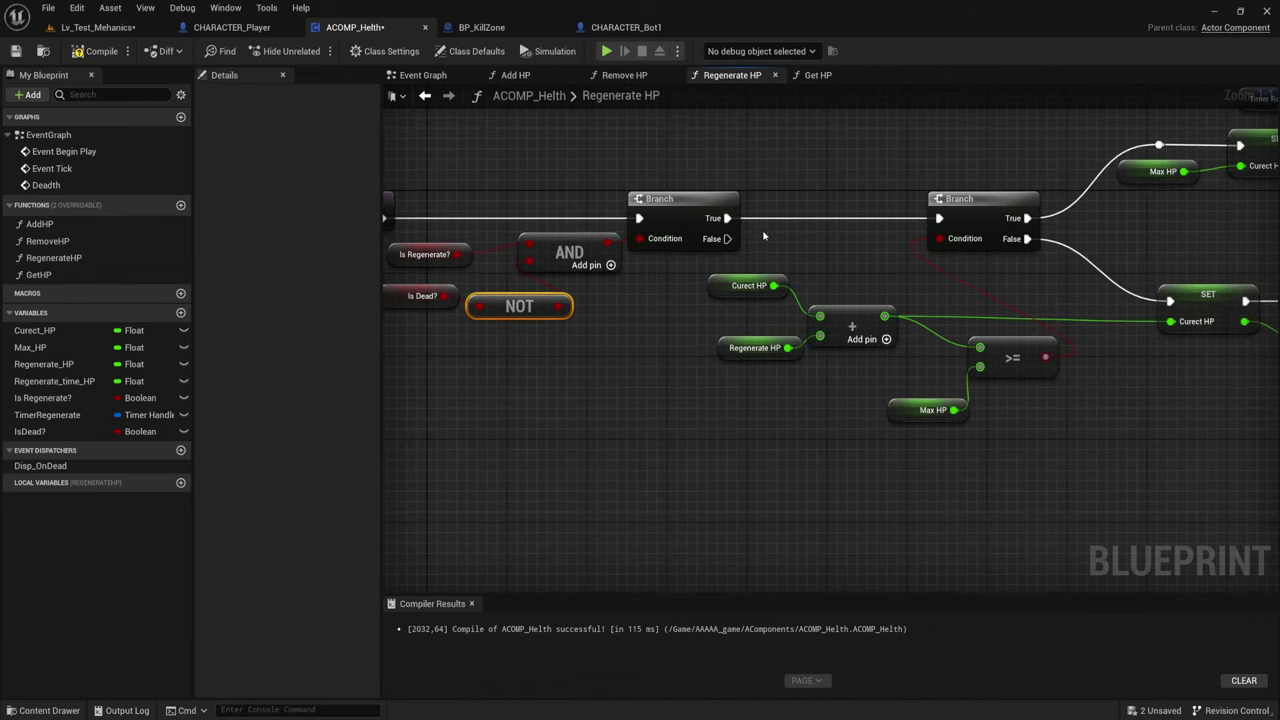
{"action": "left_click", "coordinate": [100, 51]}
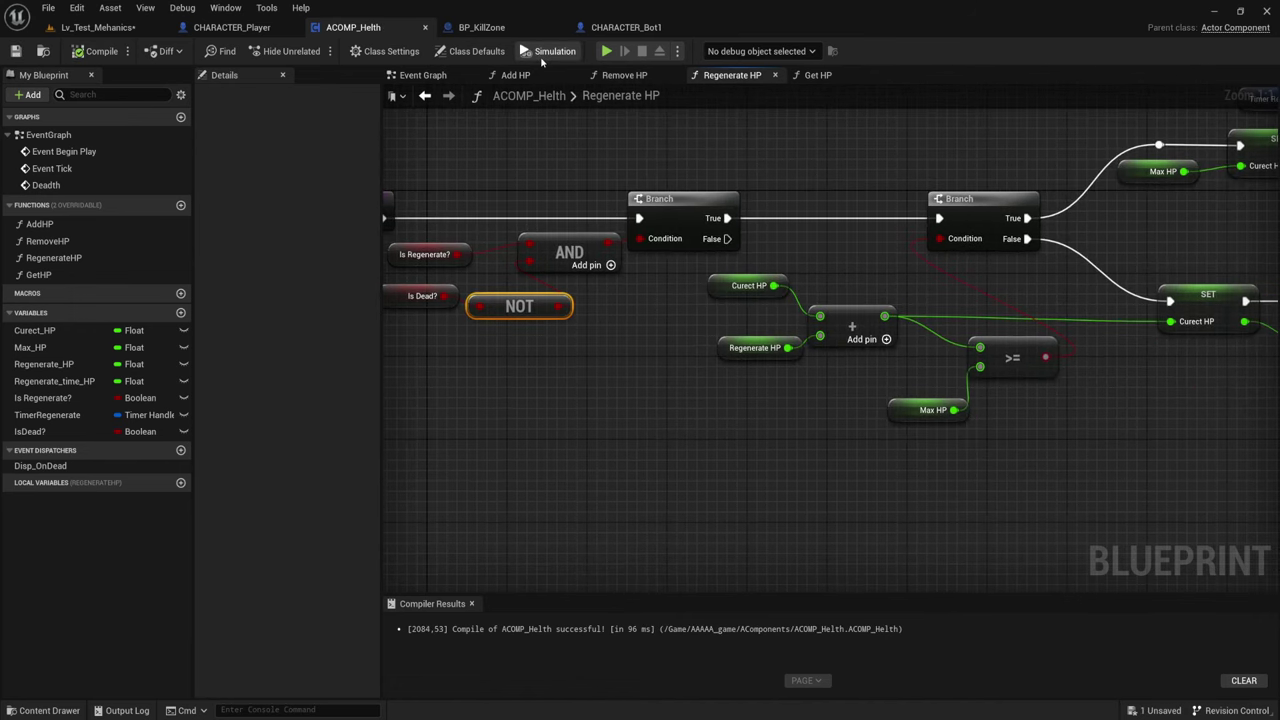
{"action": "left_click", "coordinate": [606, 51]}
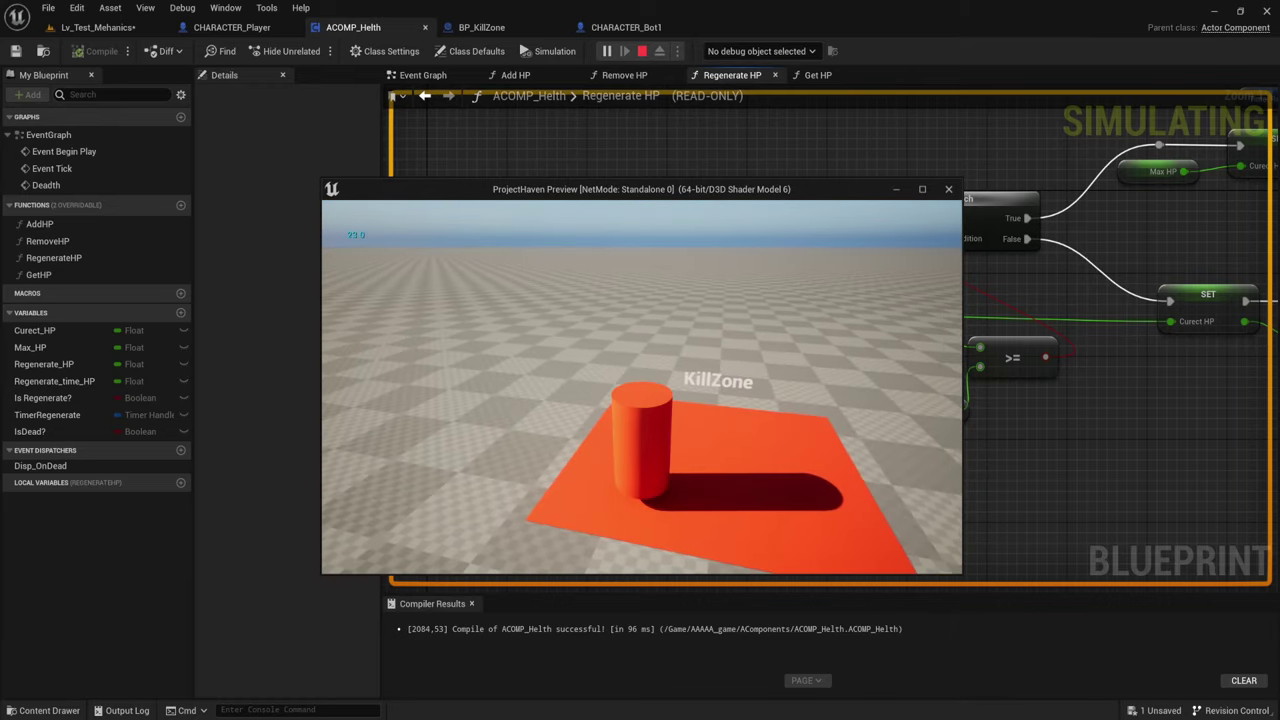
{"action": "key", "text": "a"}
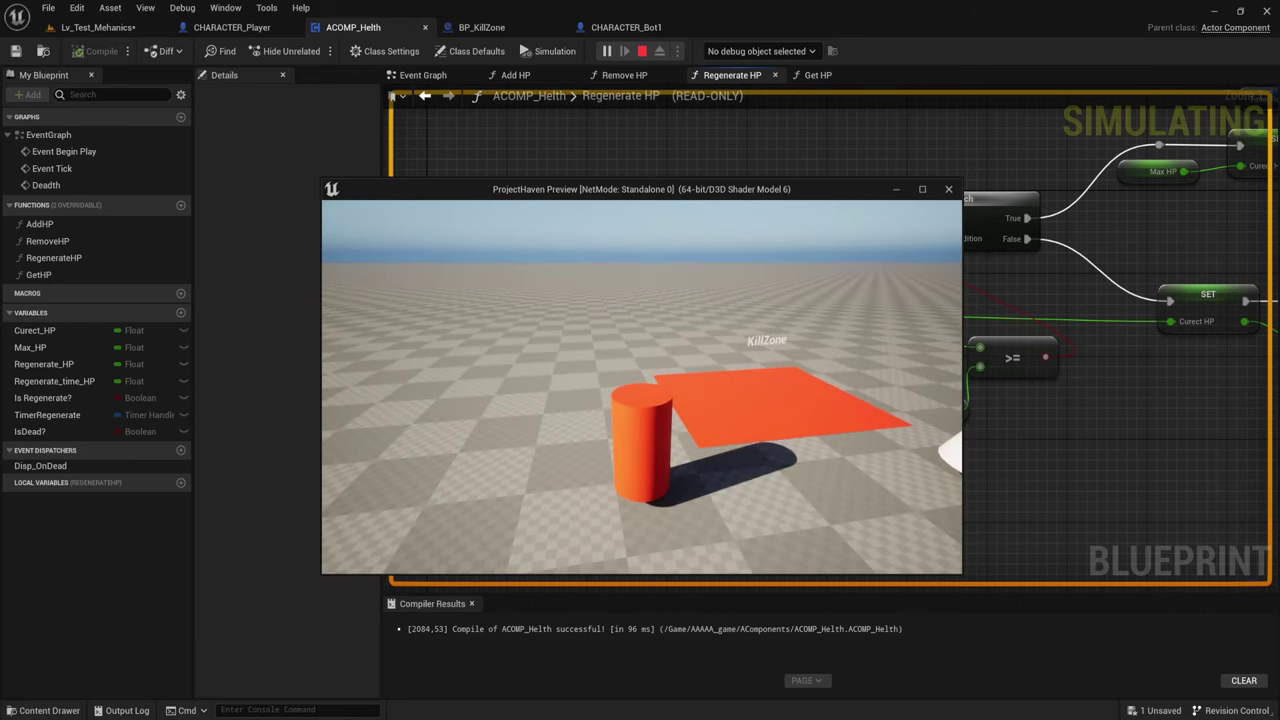
{"action": "key", "text": "Escape"}
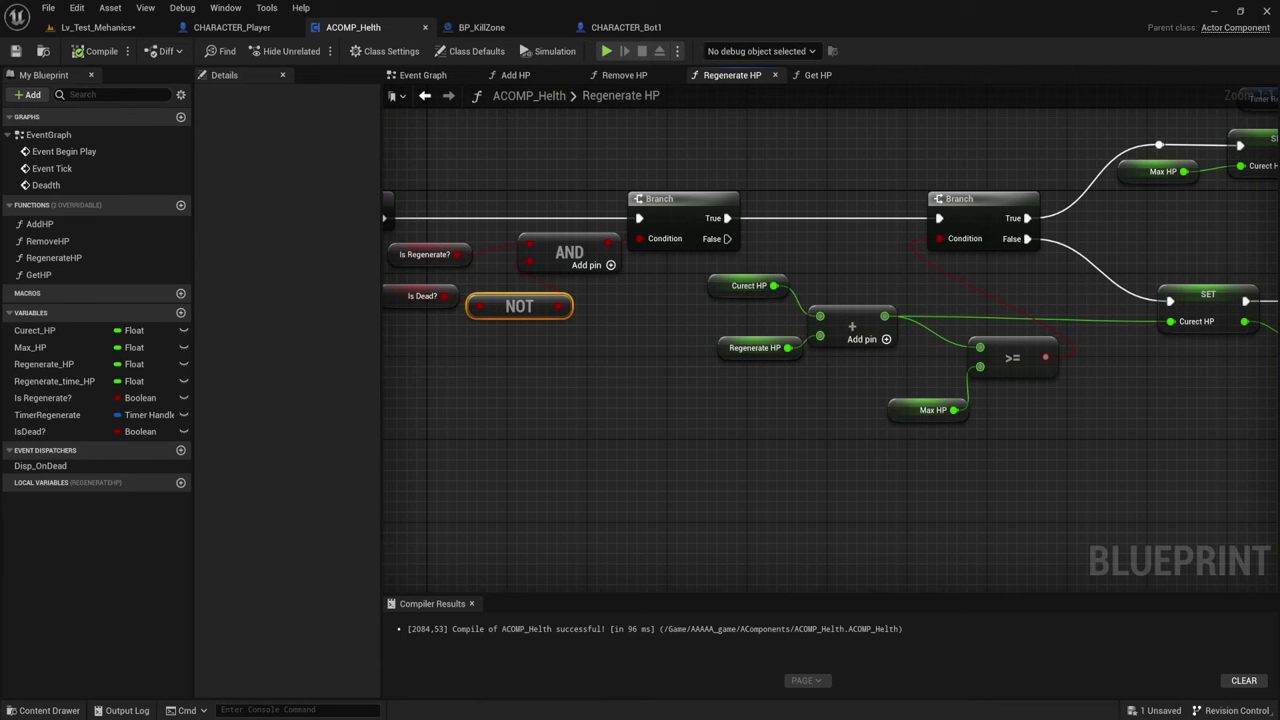
{"action": "scroll", "coordinate": [763, 522], "scroll_direction": "down", "scroll_amount": 2}
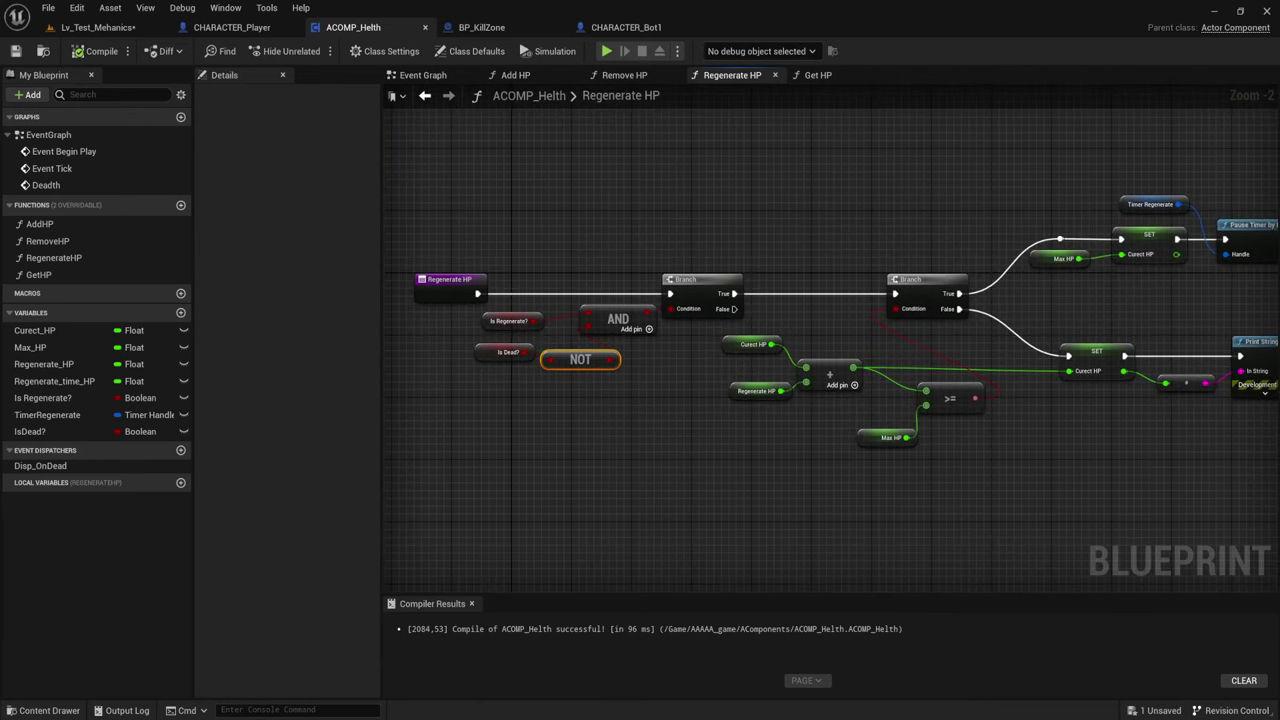